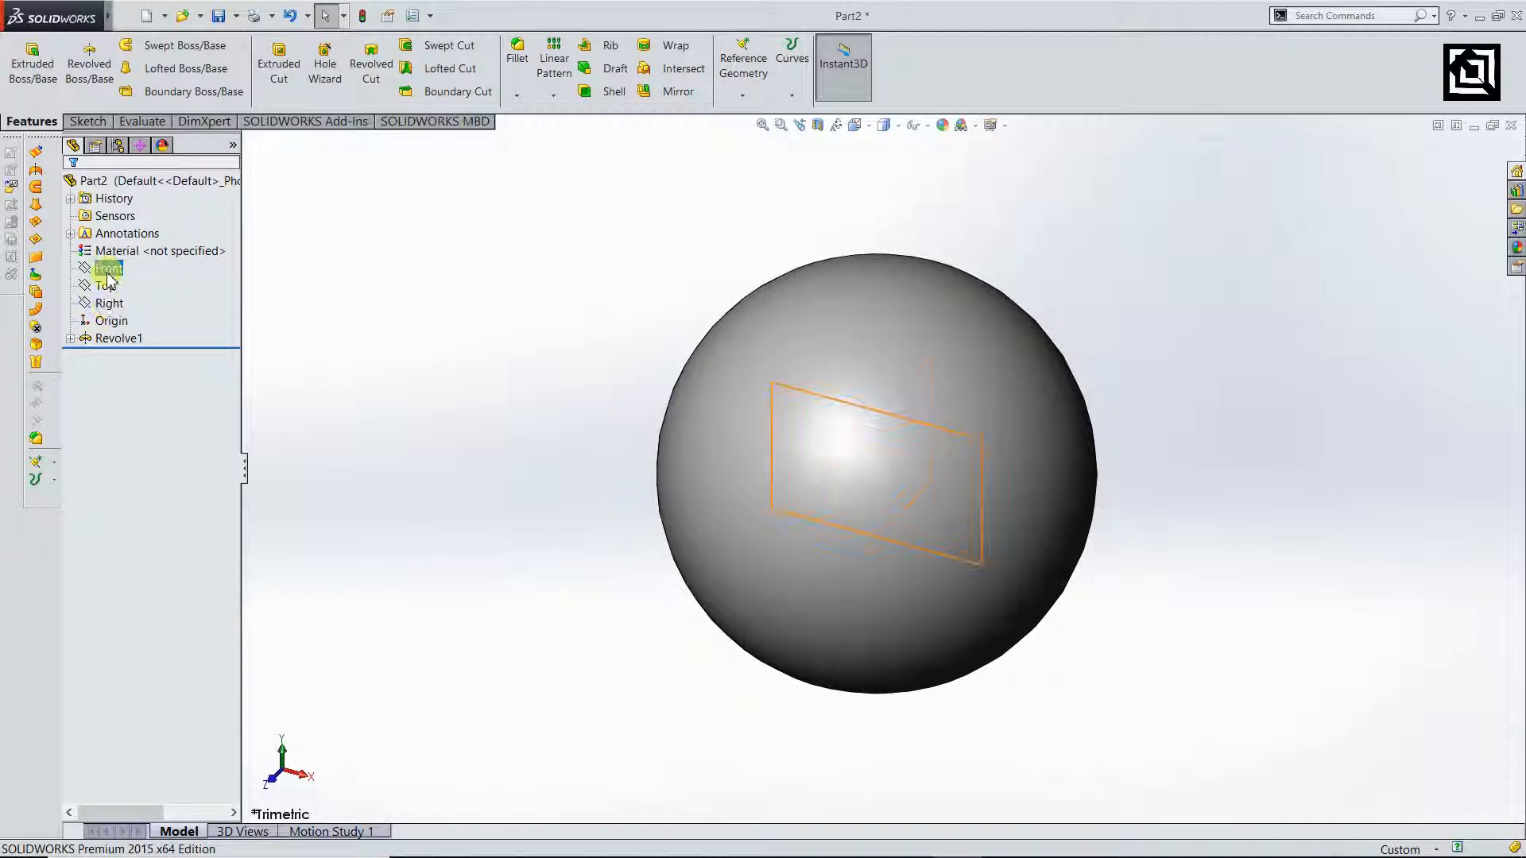
- Sketch a 300 mm diameter circle centred on the origin on the Front plane and exit the sketch
left_click(109, 268)
left_click(176, 246)
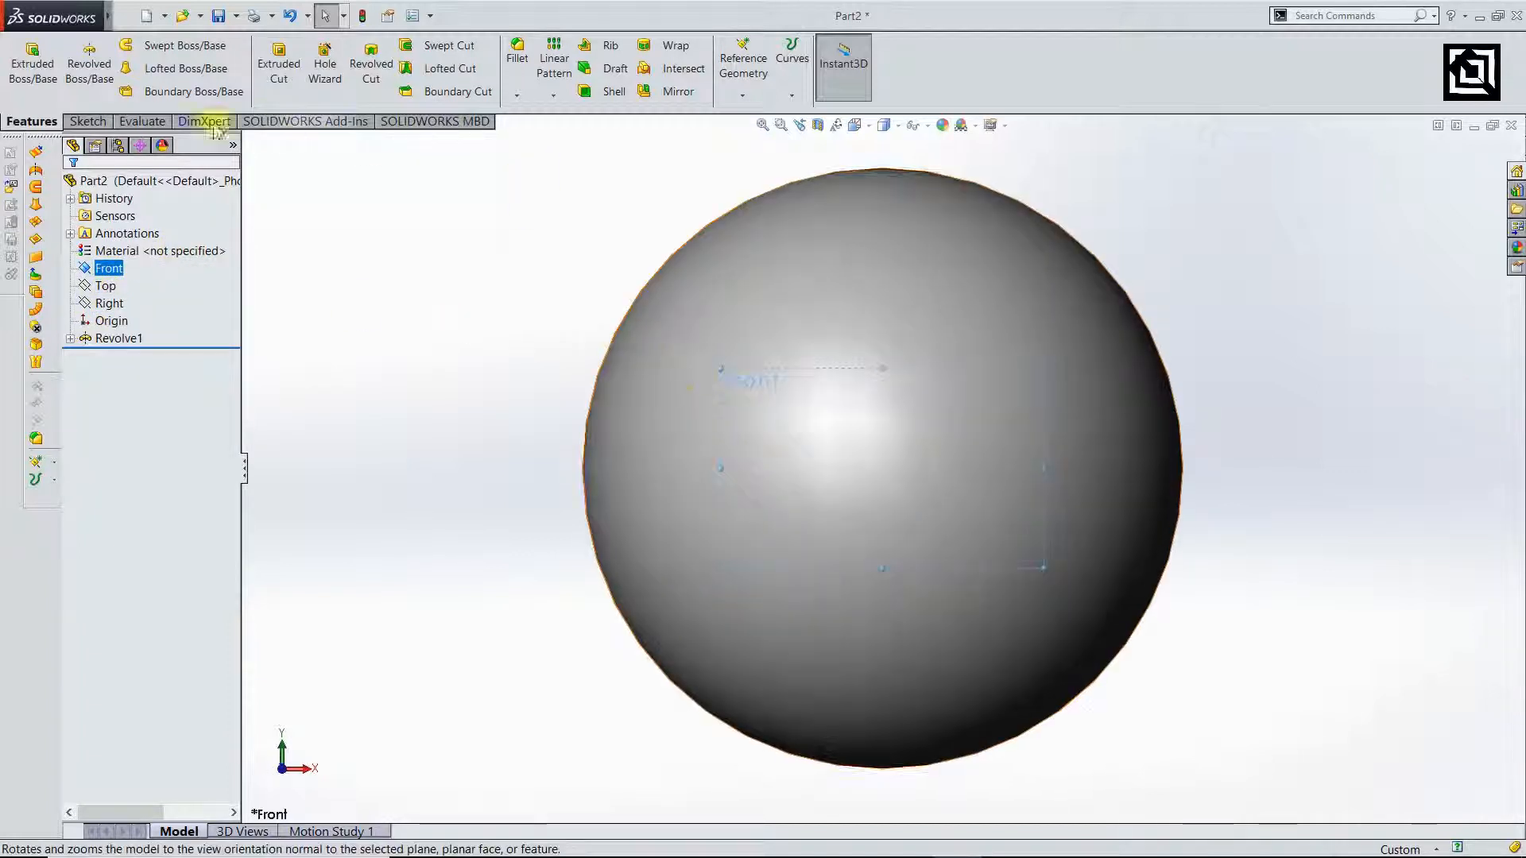
left_click(87, 121)
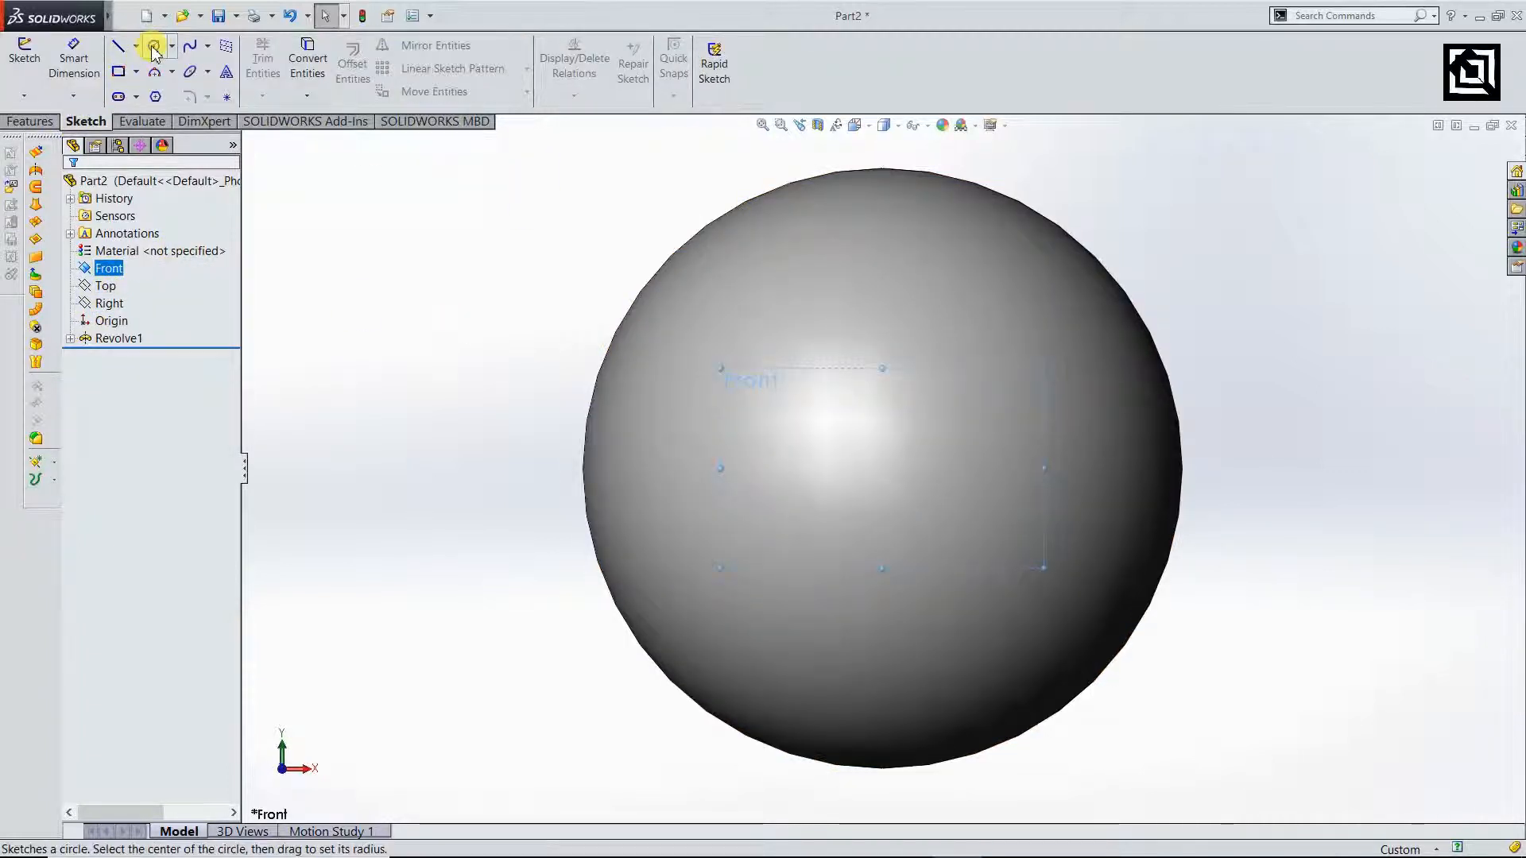
left_click(154, 46)
left_click(884, 469)
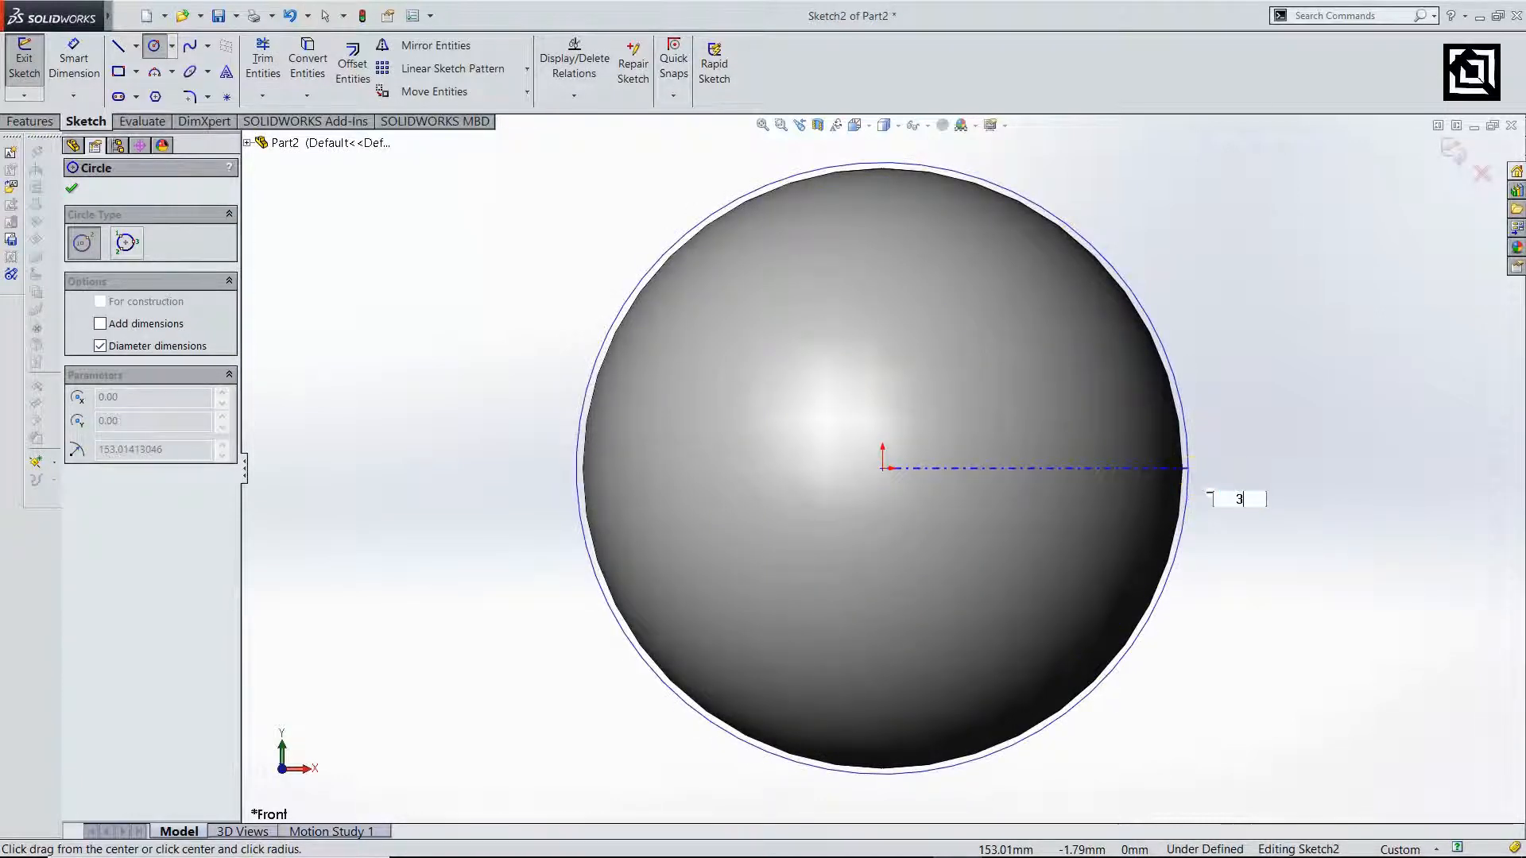
type("300")
key("Return")
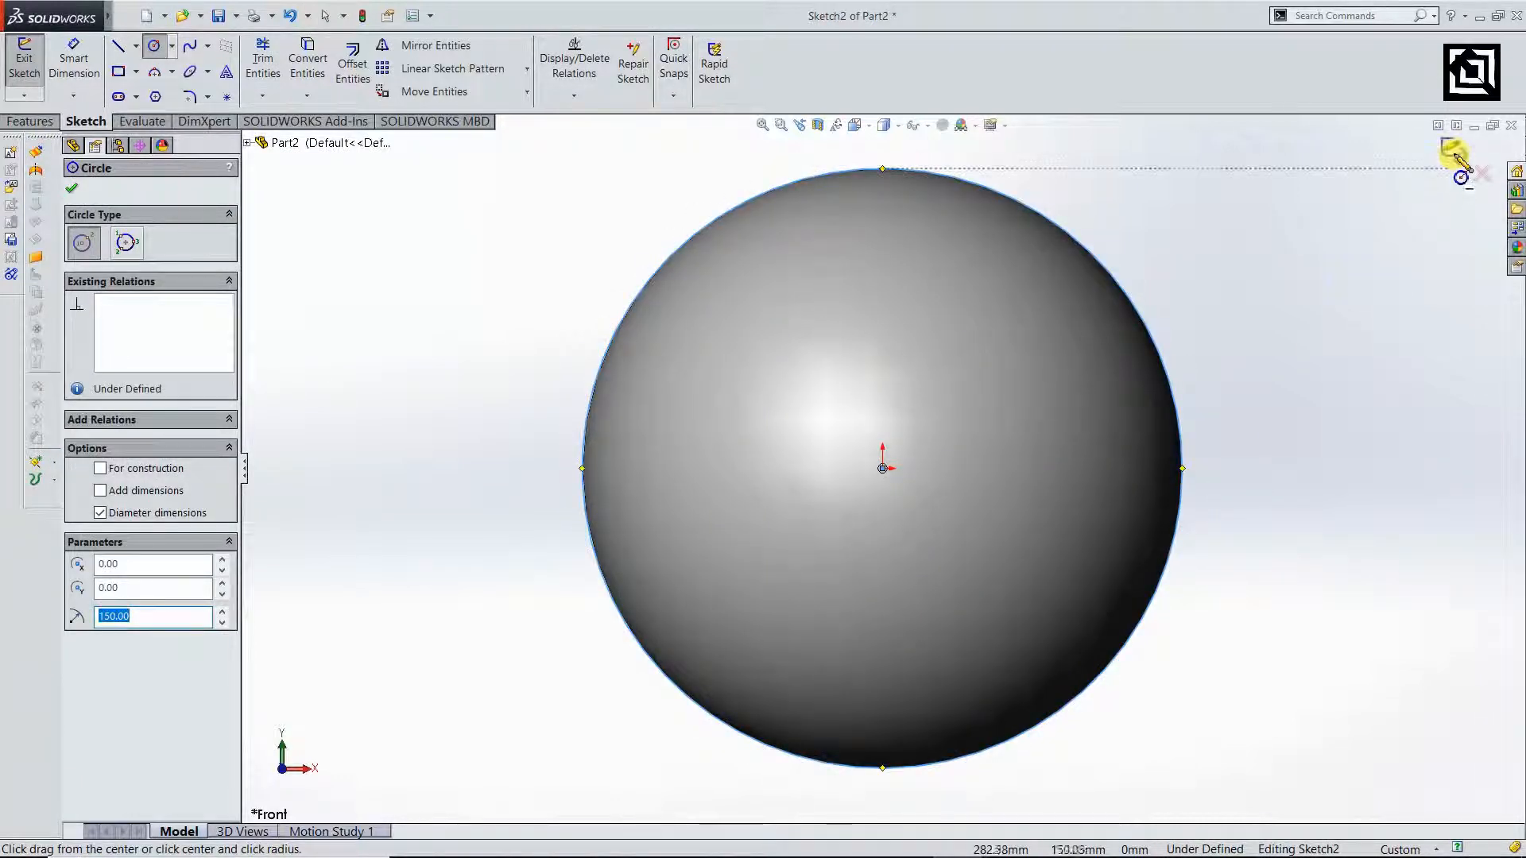
left_click(1459, 159)
- On the Right plane, sketch a 50 mm vertical line up from the origin and a 100 mm line slanting down from its upper end
scroll(1319, 334, "up", 5)
middle_click_drag(1151, 450, 1154, 524)
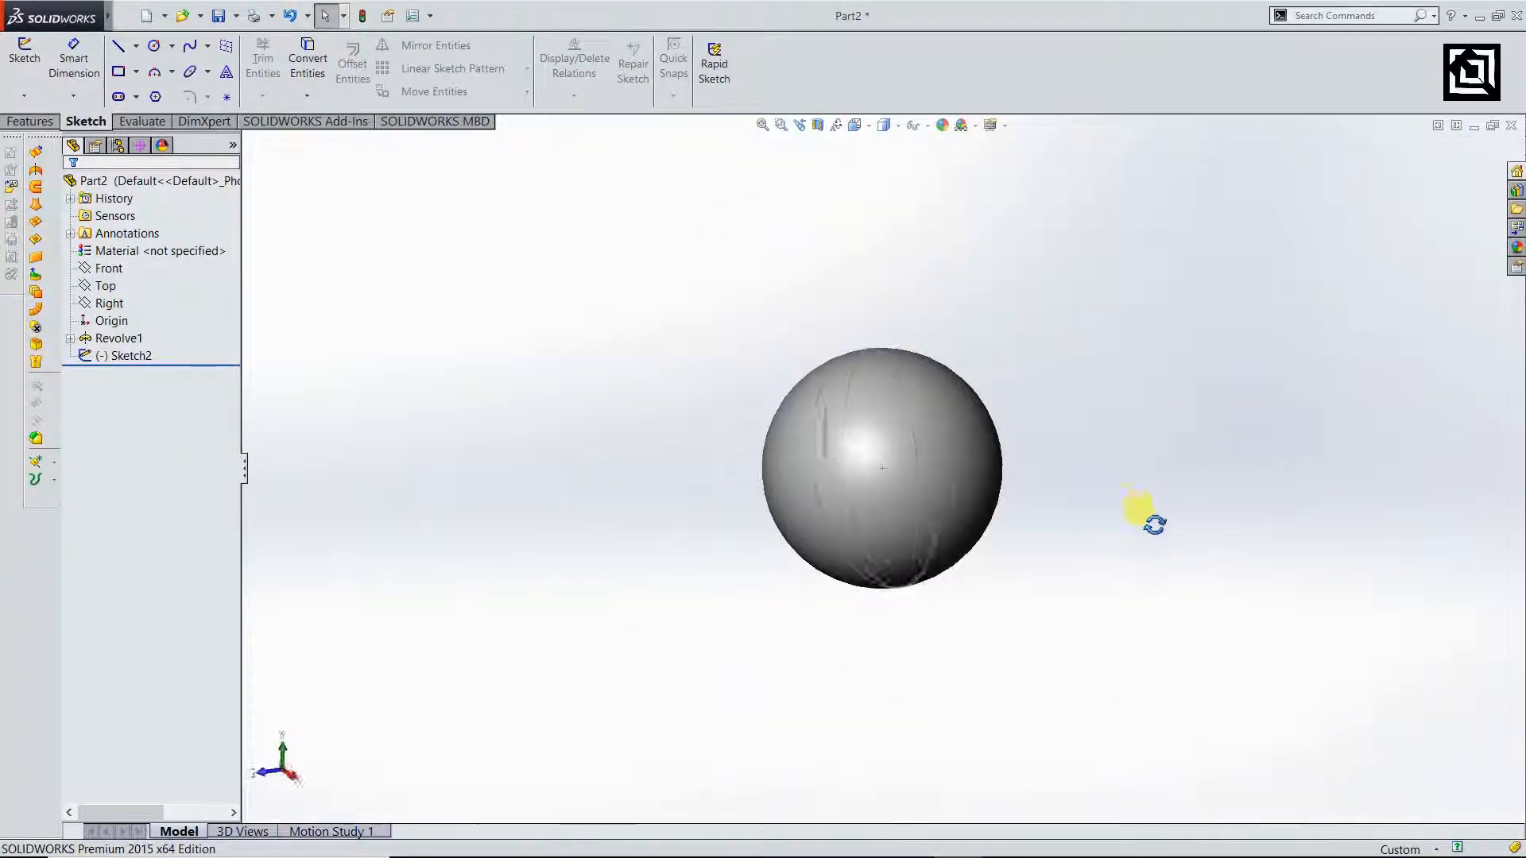
left_click(108, 304)
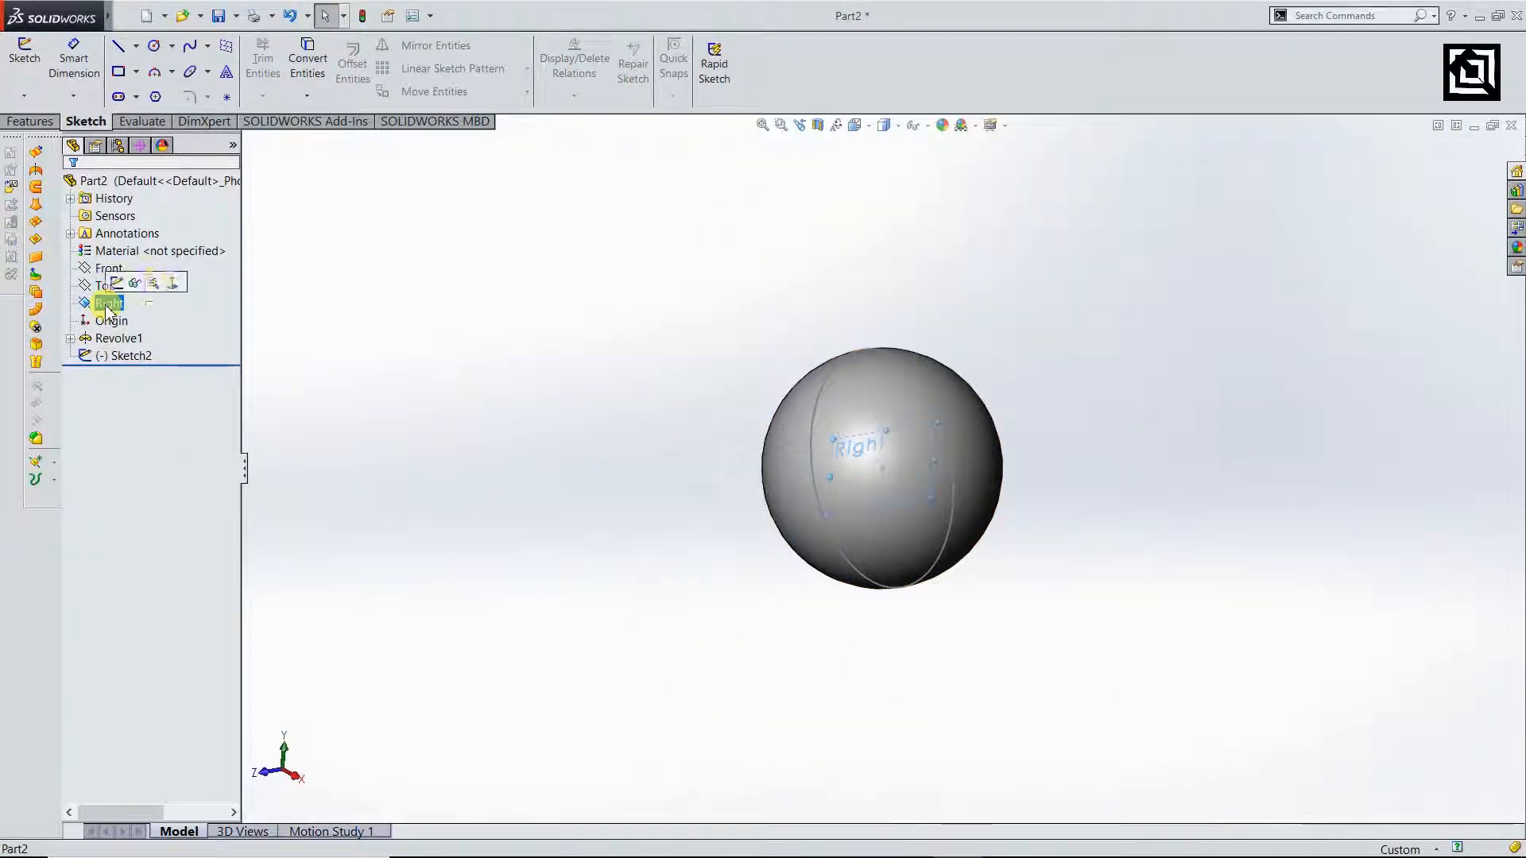
left_click(168, 286)
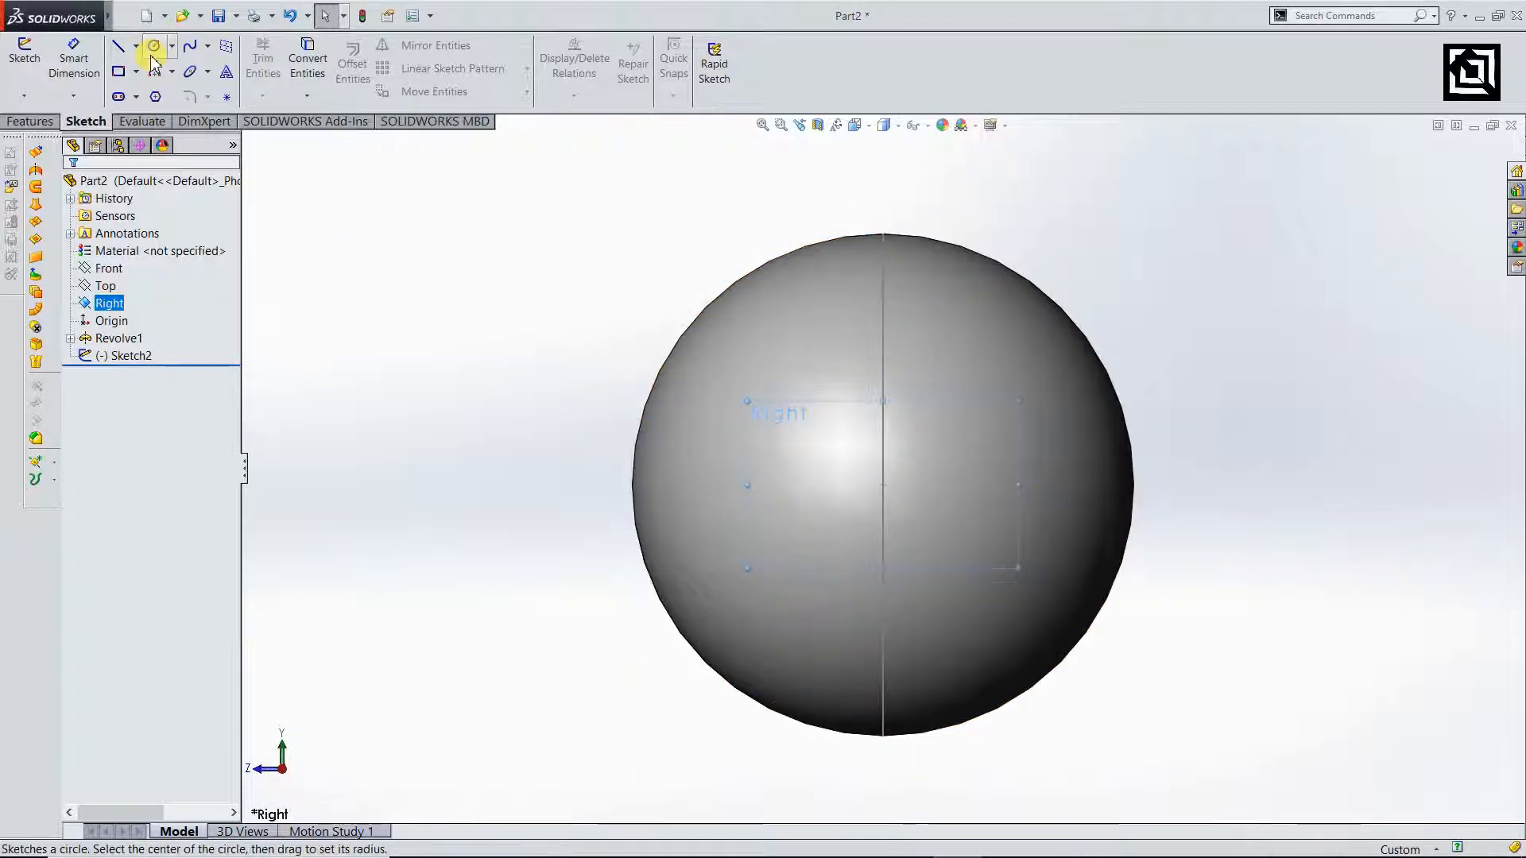
left_click(120, 47)
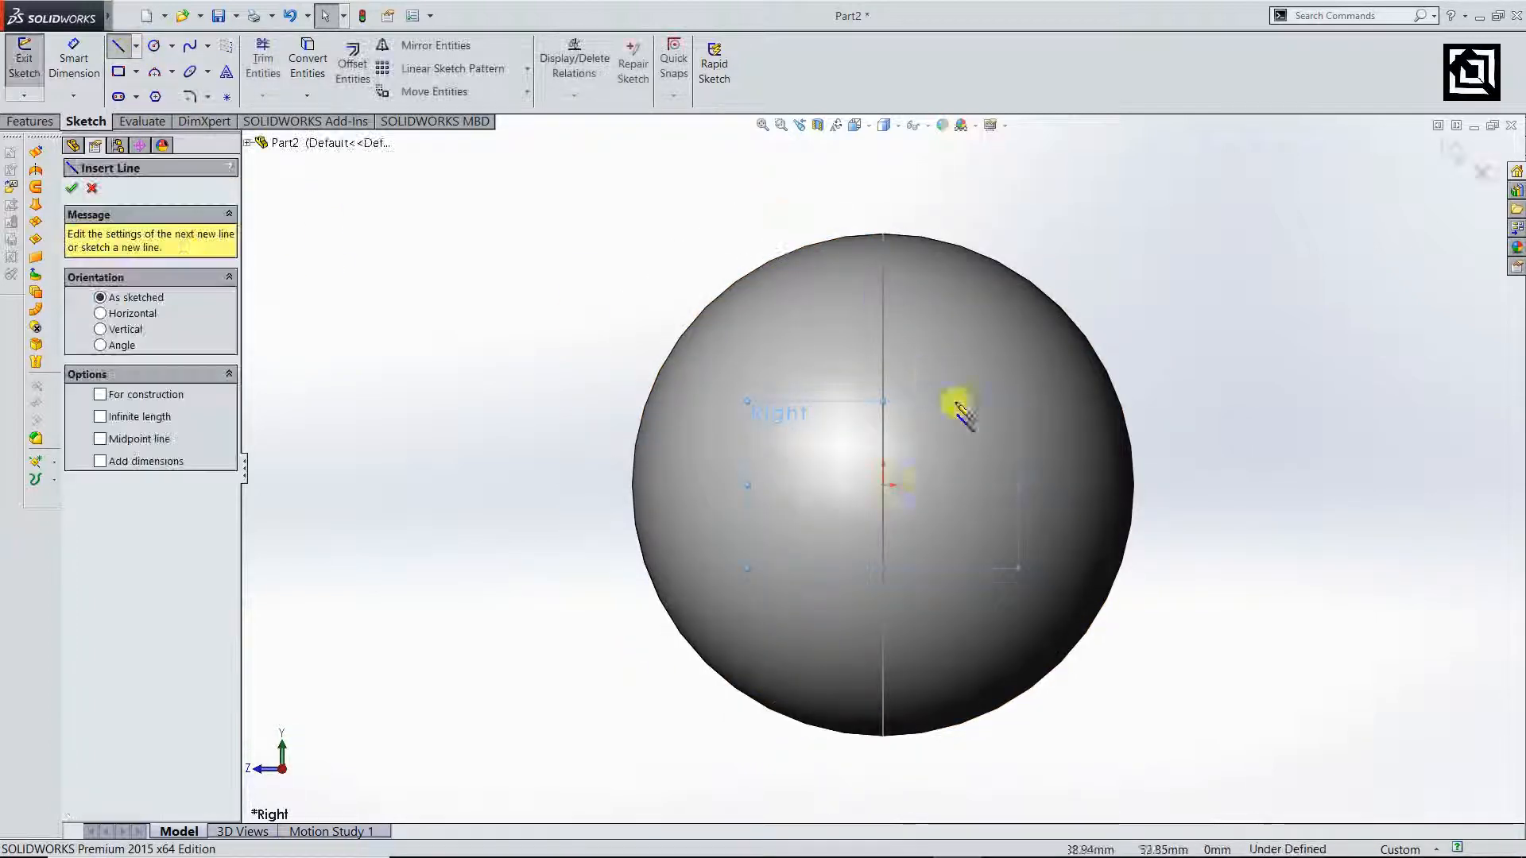
left_click(883, 484)
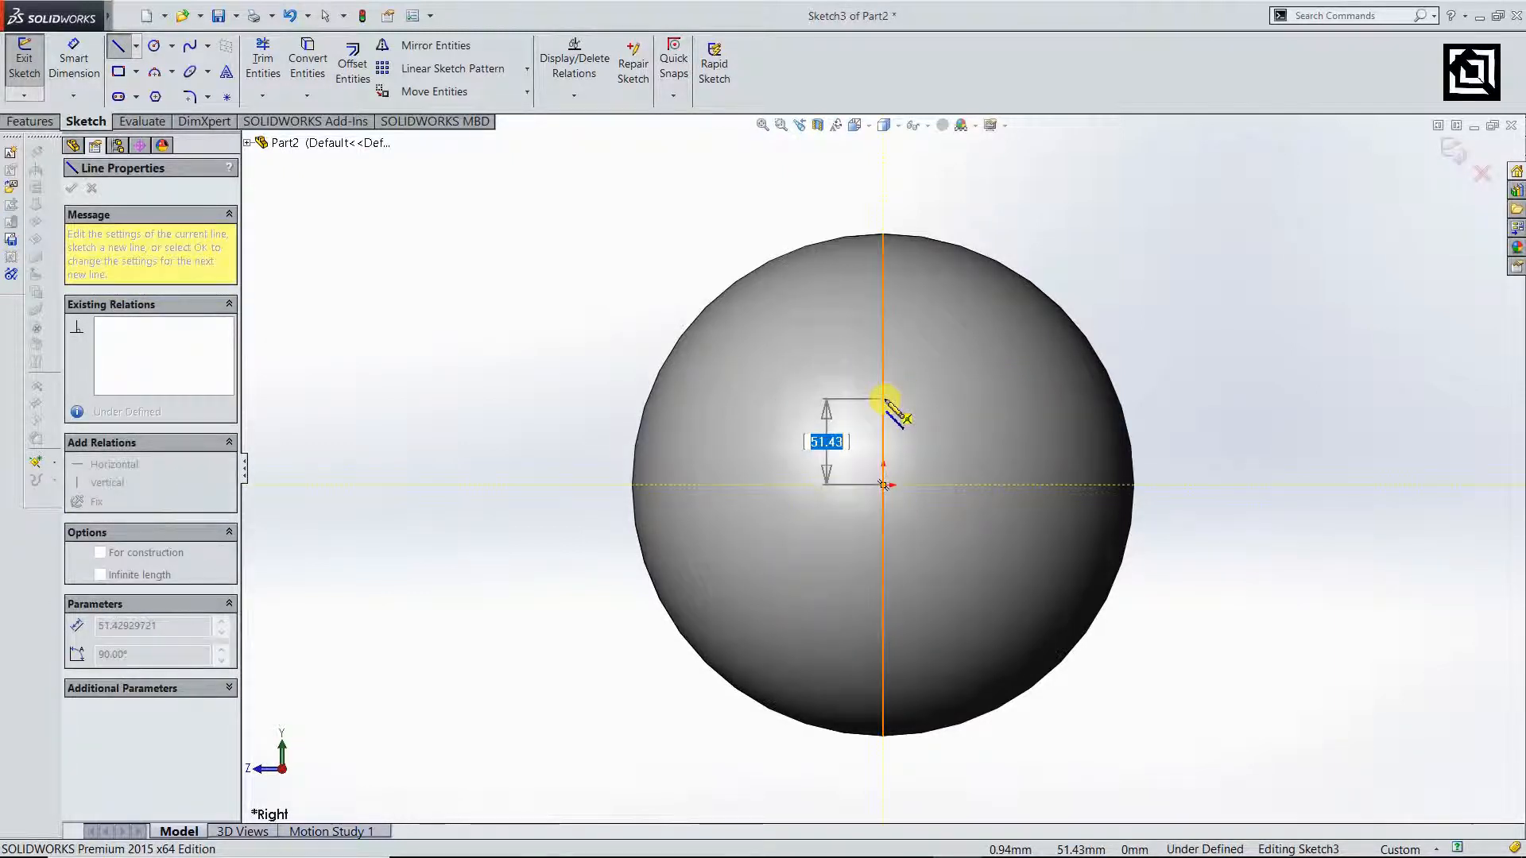
type("50")
key("Return")
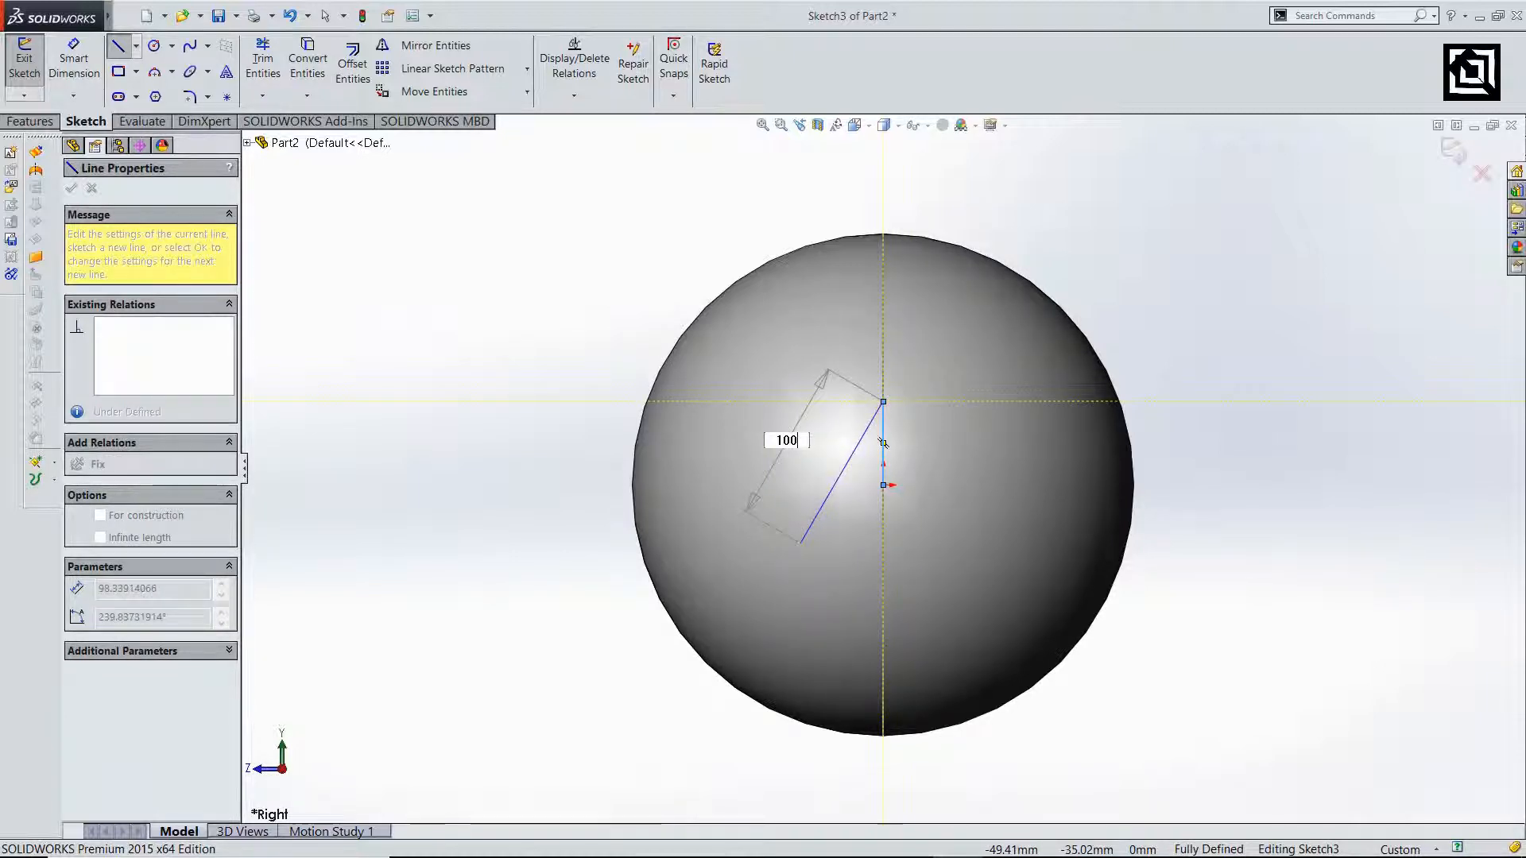
type("100")
key("Return")
key("Escape")
- Dimension the angle between the slanted line and the vertical line at 45°
scroll(978, 461, "down", 3)
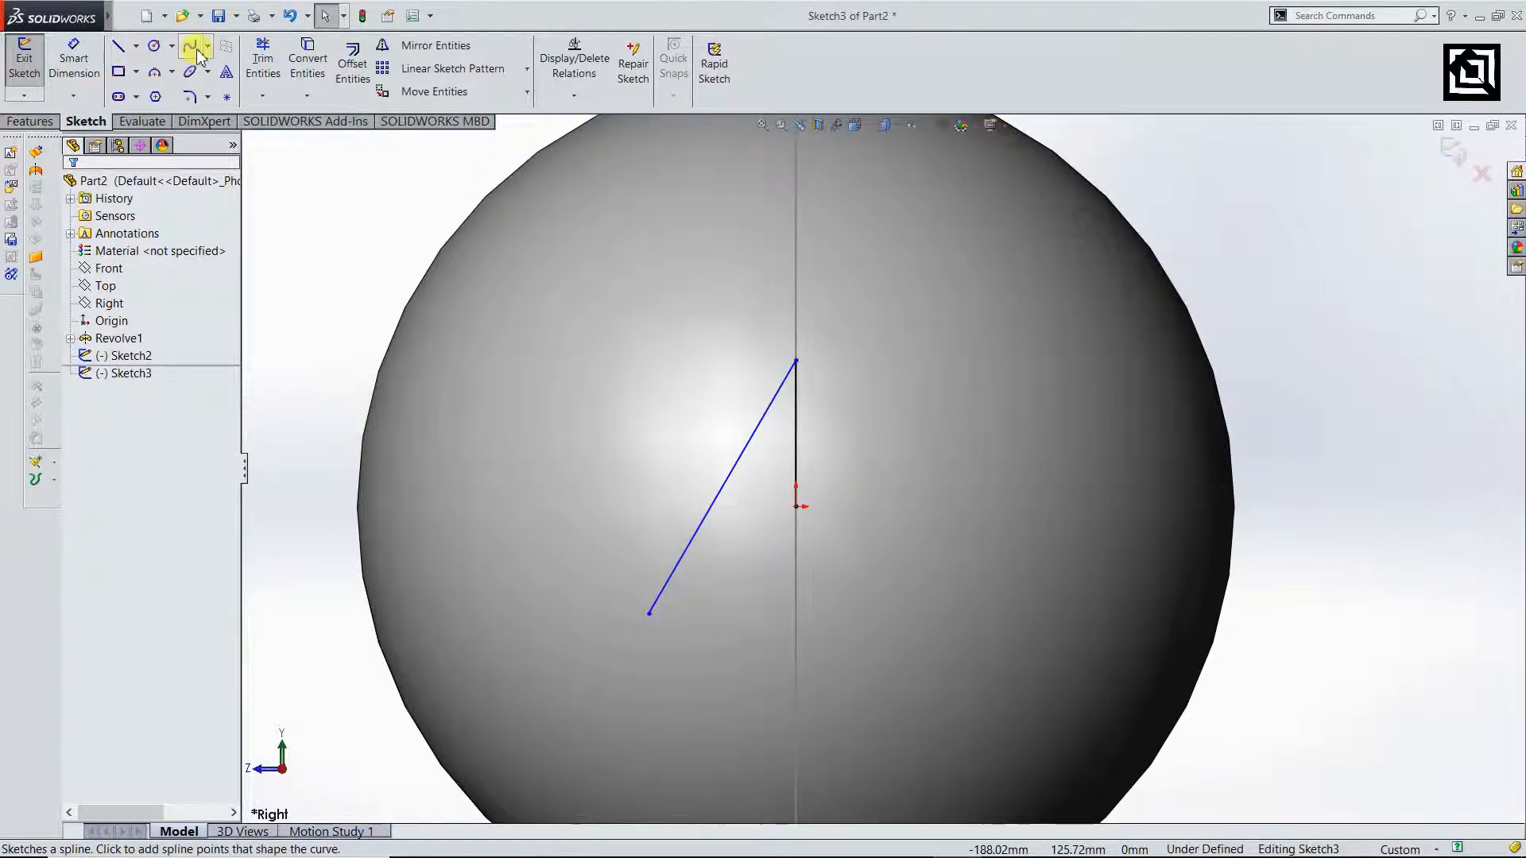
left_click(73, 55)
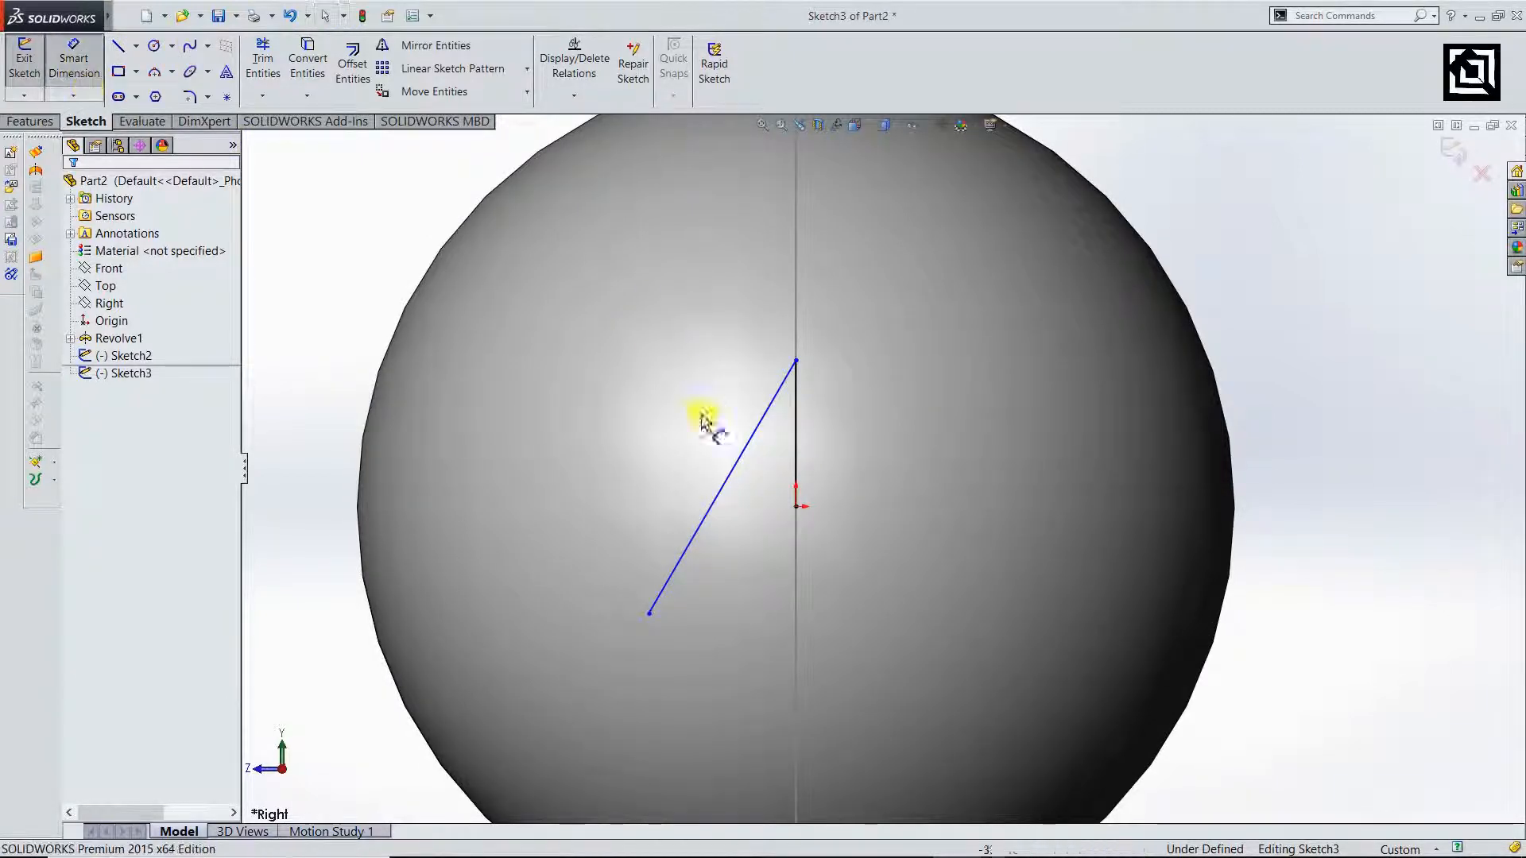
left_click(753, 449)
left_click(795, 439)
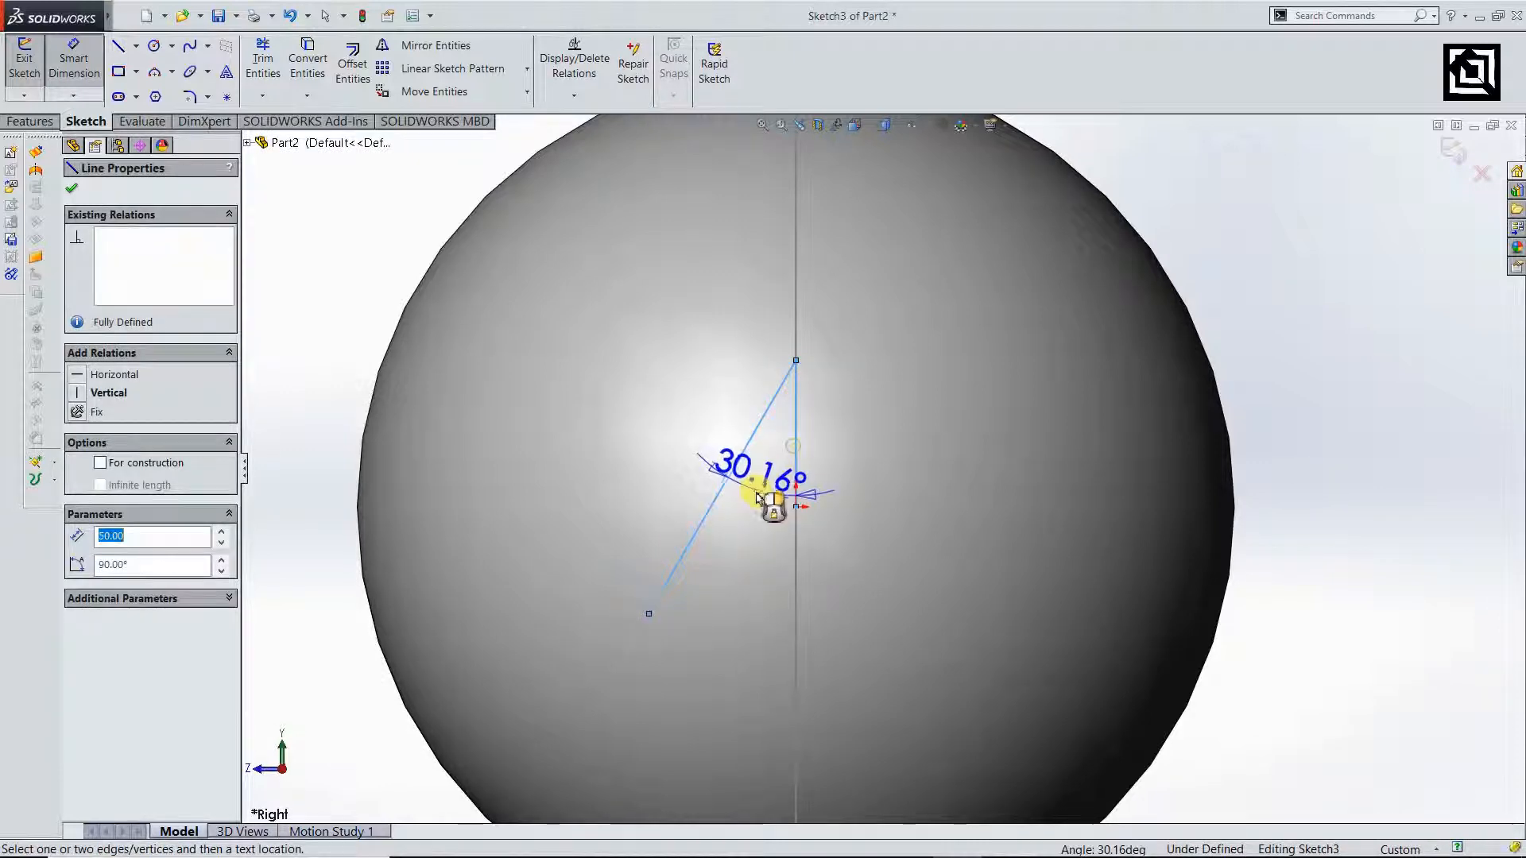
left_click(759, 501)
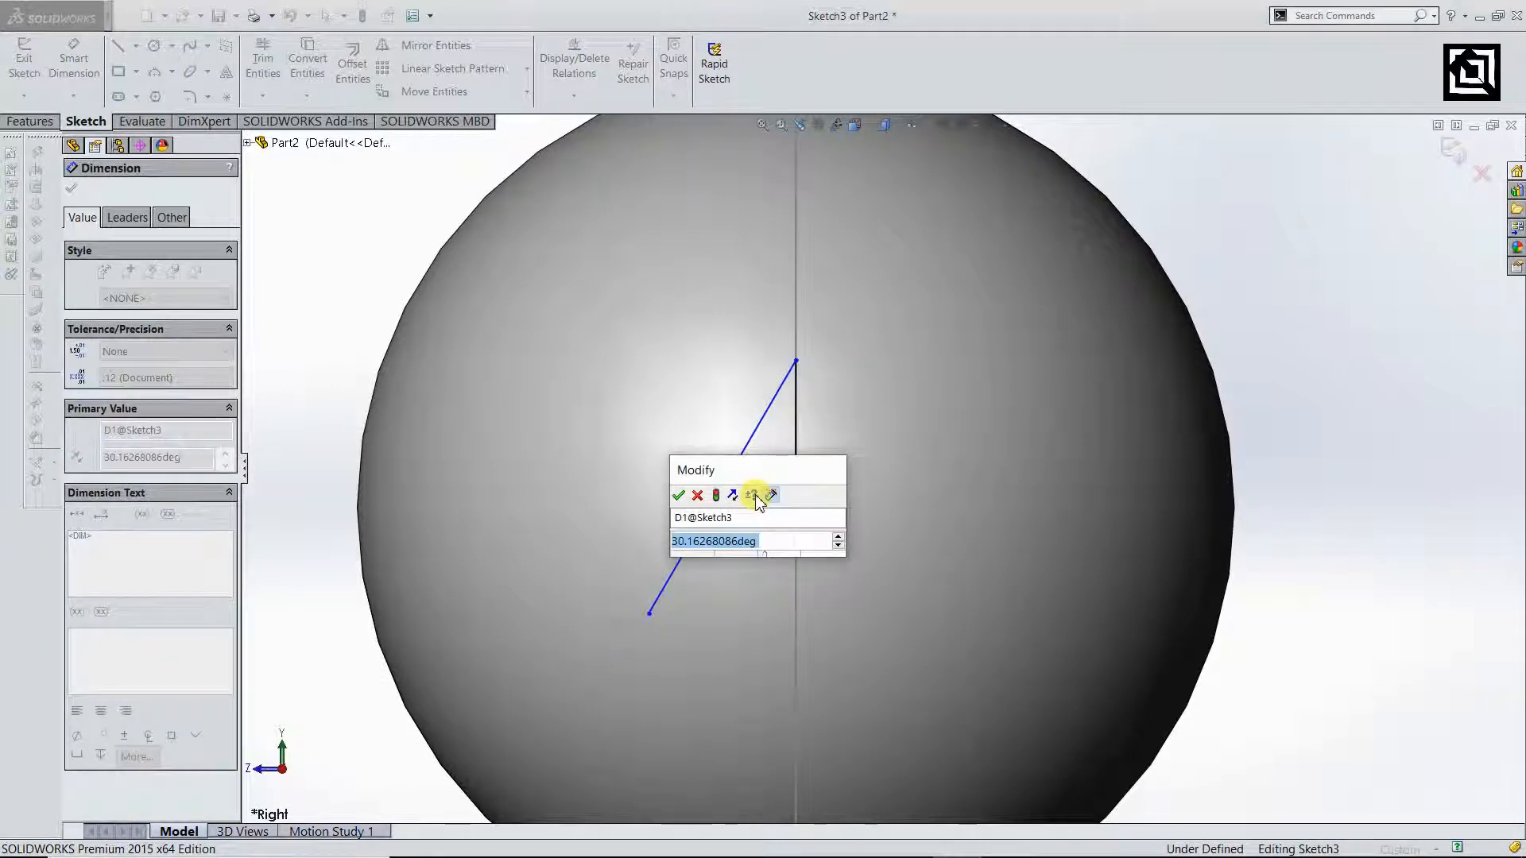
type("45")
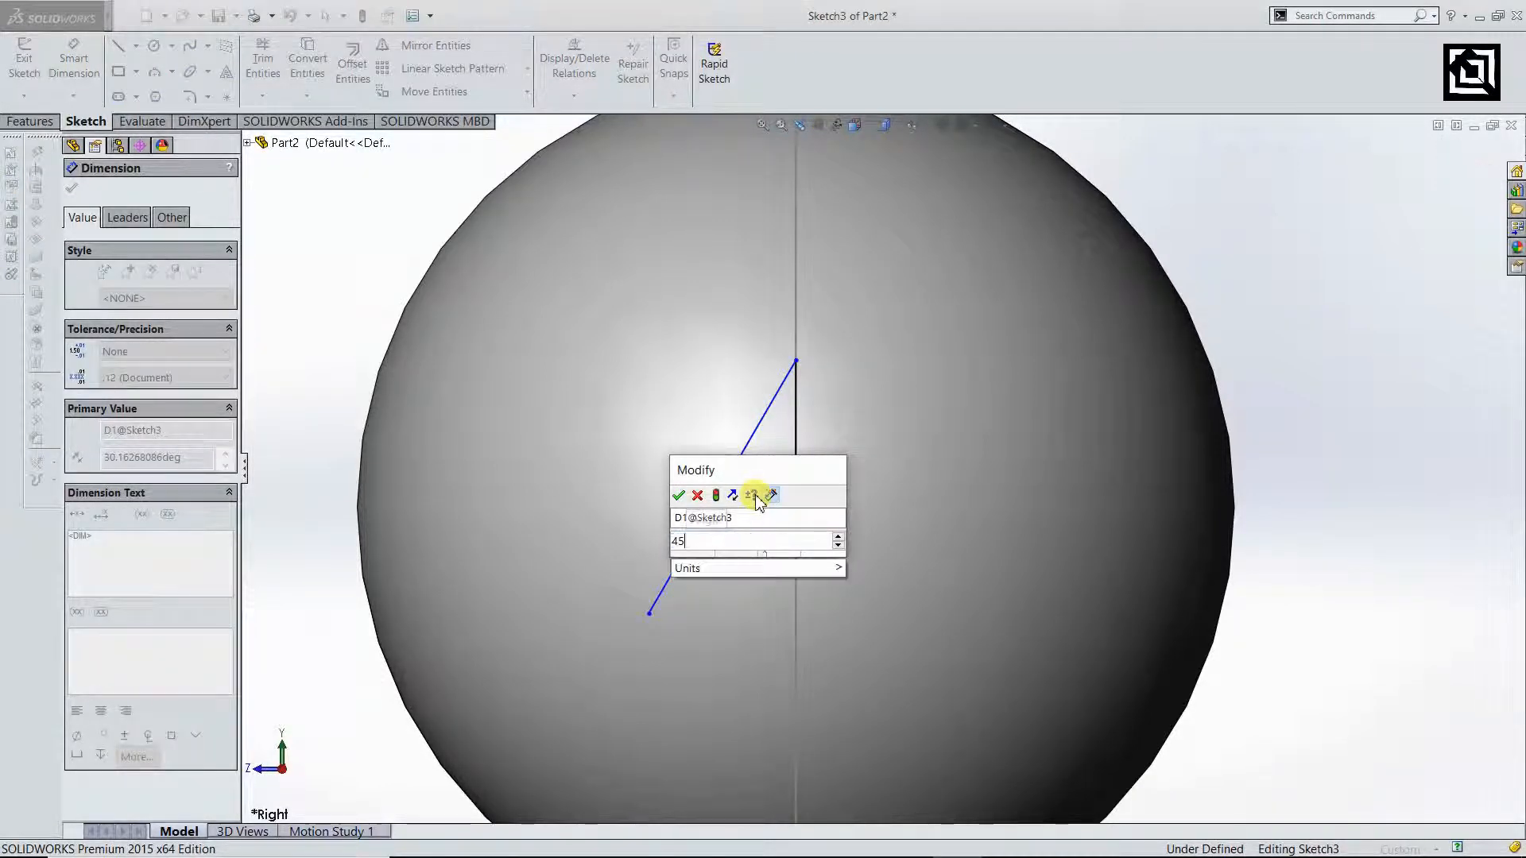
key("Return")
- Set the angle between the slanted and vertical lines to 30° and exit the sketch
double_click(759, 487)
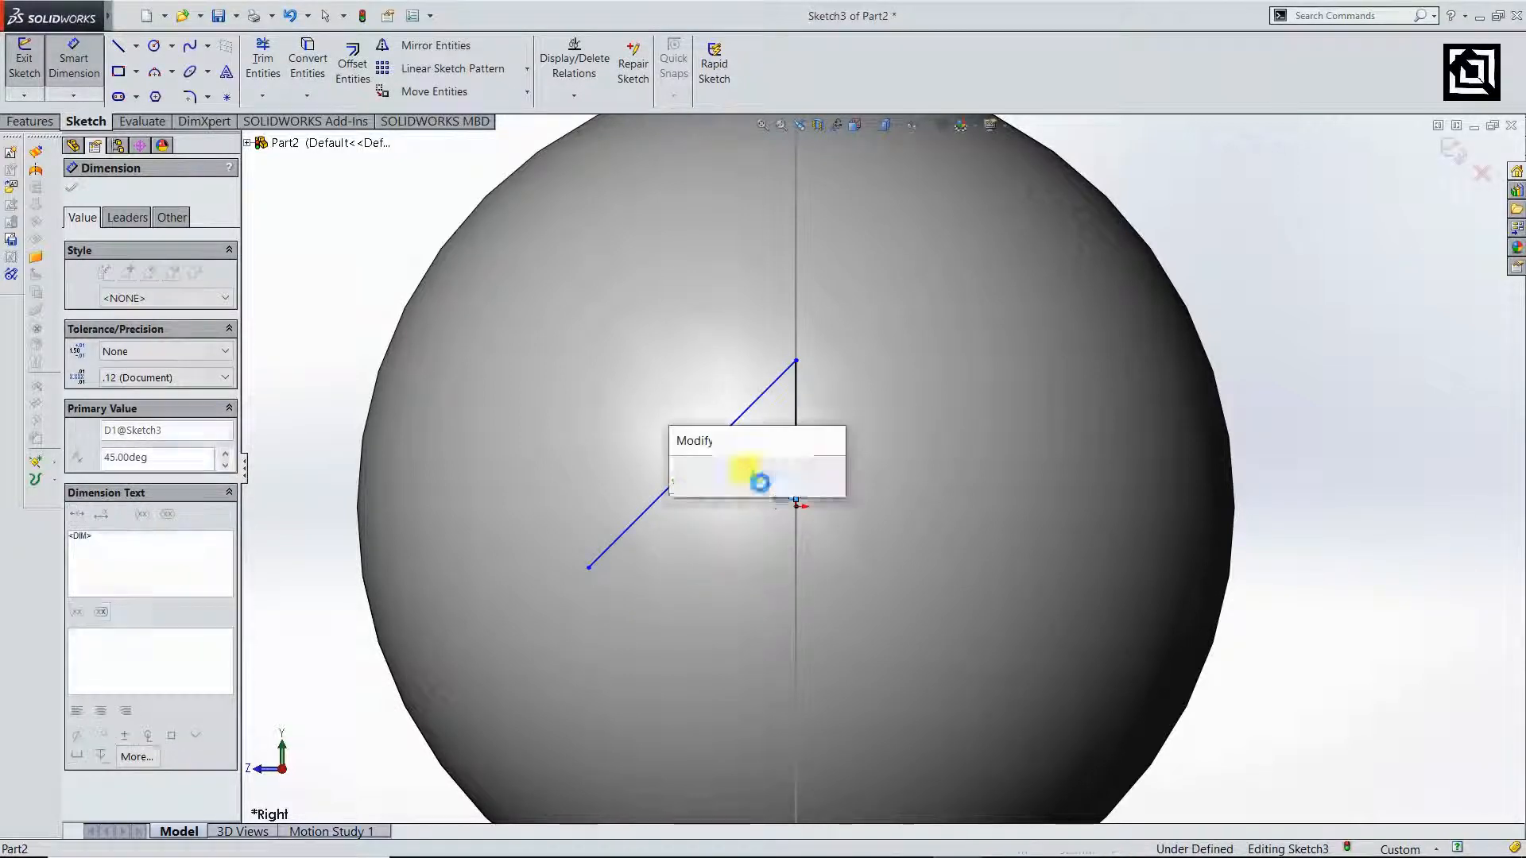
type("30")
key("Return")
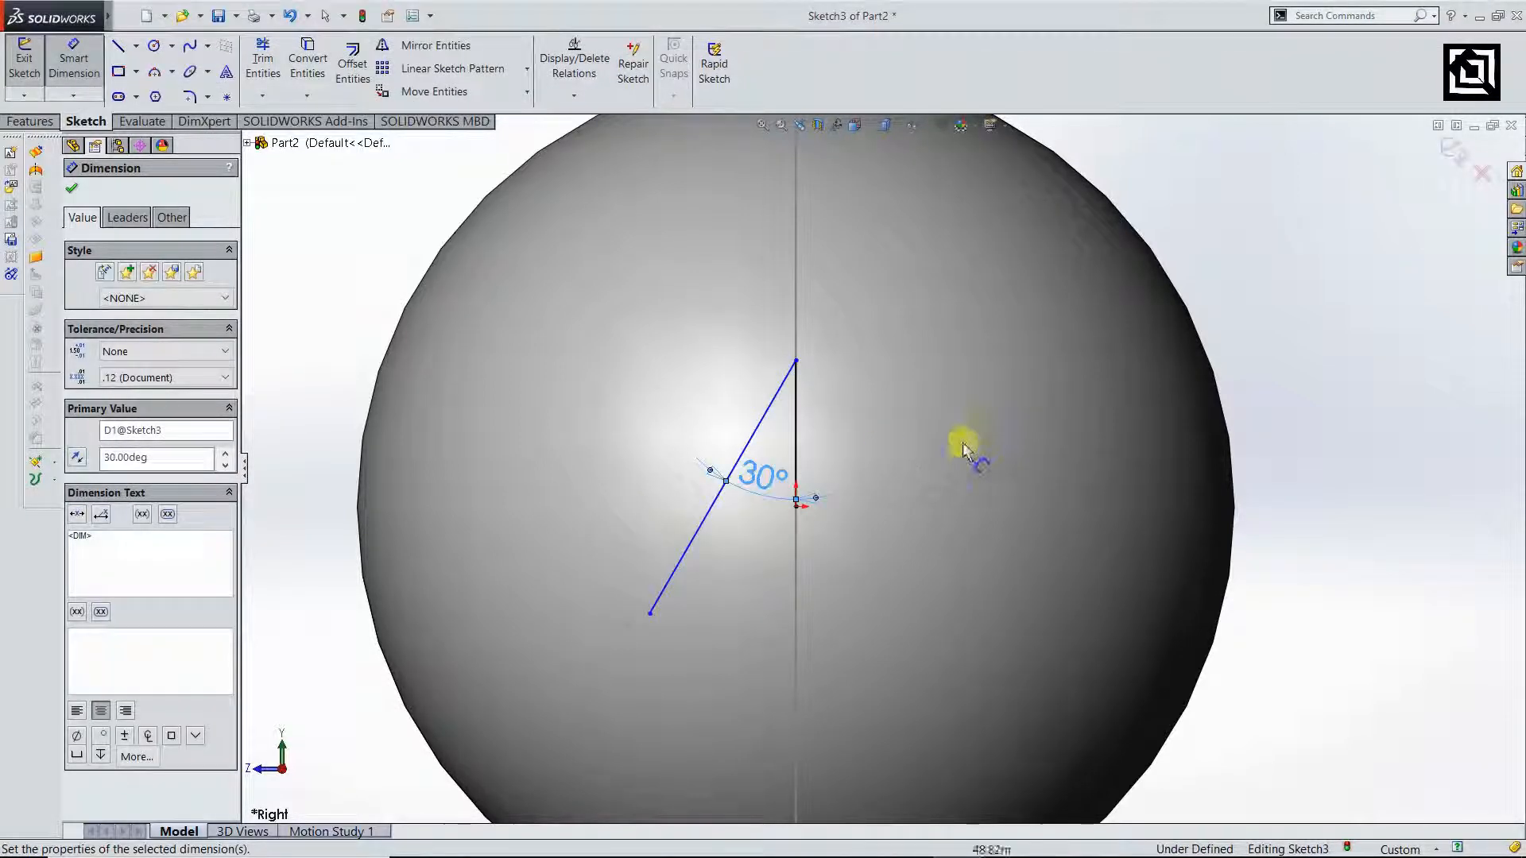
left_click(1455, 157)
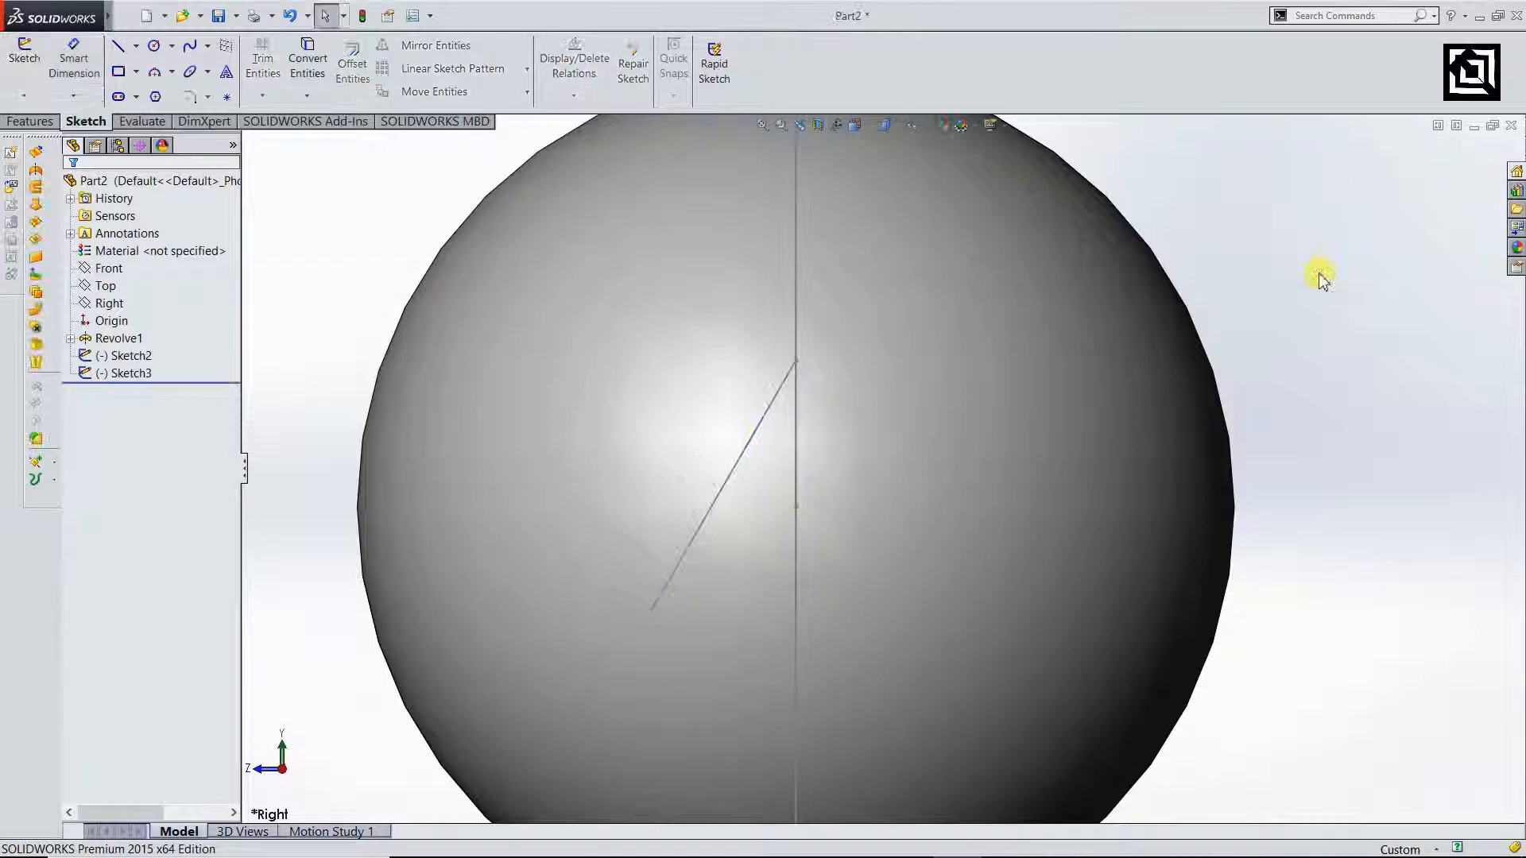
- In a new Right plane sketch, draw a 50 mm vertical line down from the origin and a line about 69 mm long slanting down from its end
scroll(843, 373, "up", 3)
scroll(842, 374, "down", 1)
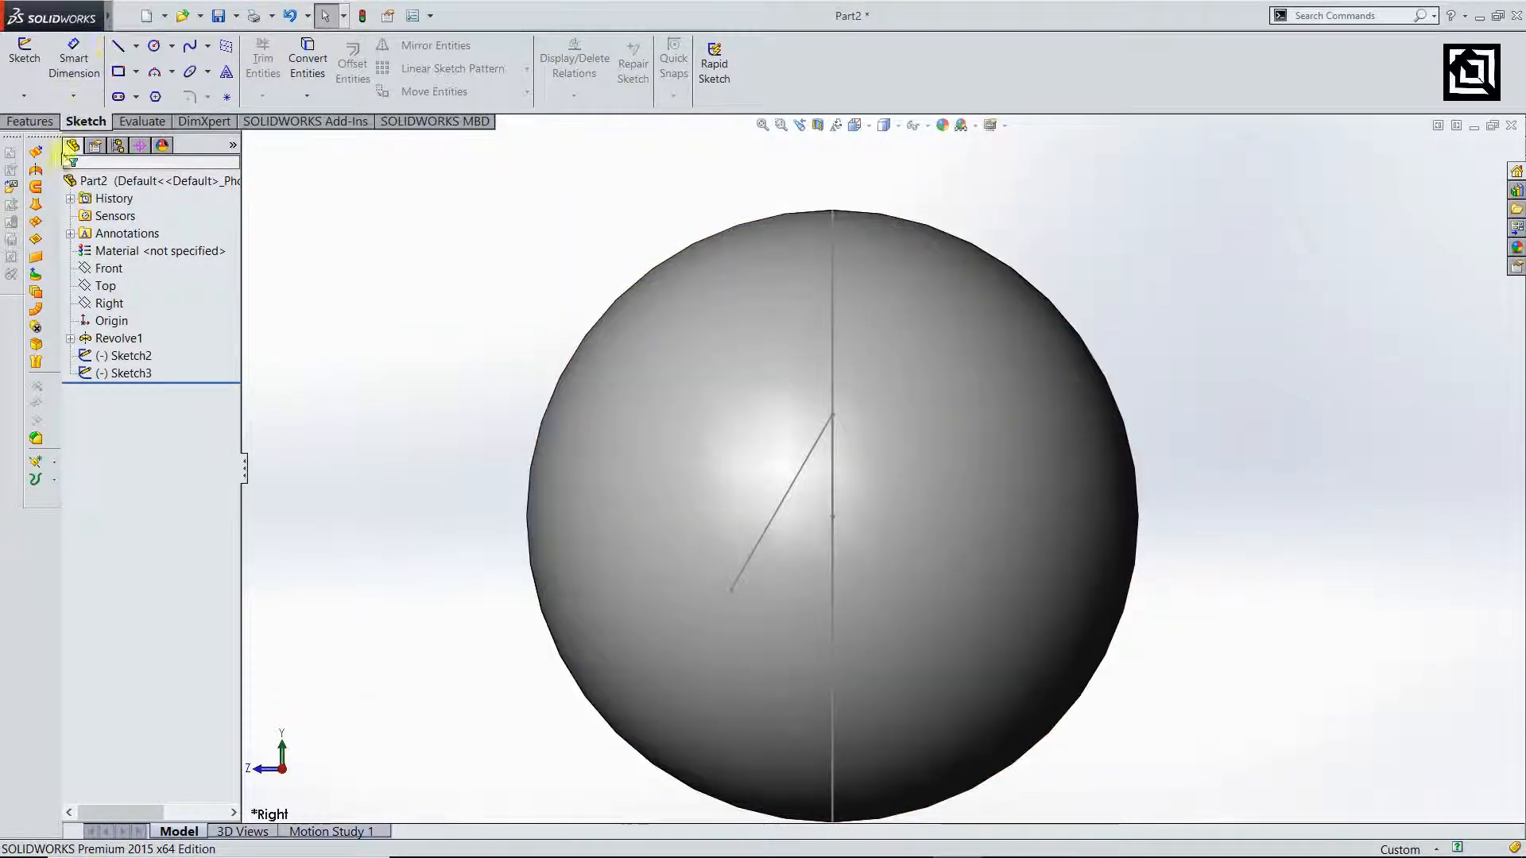
left_click(111, 303)
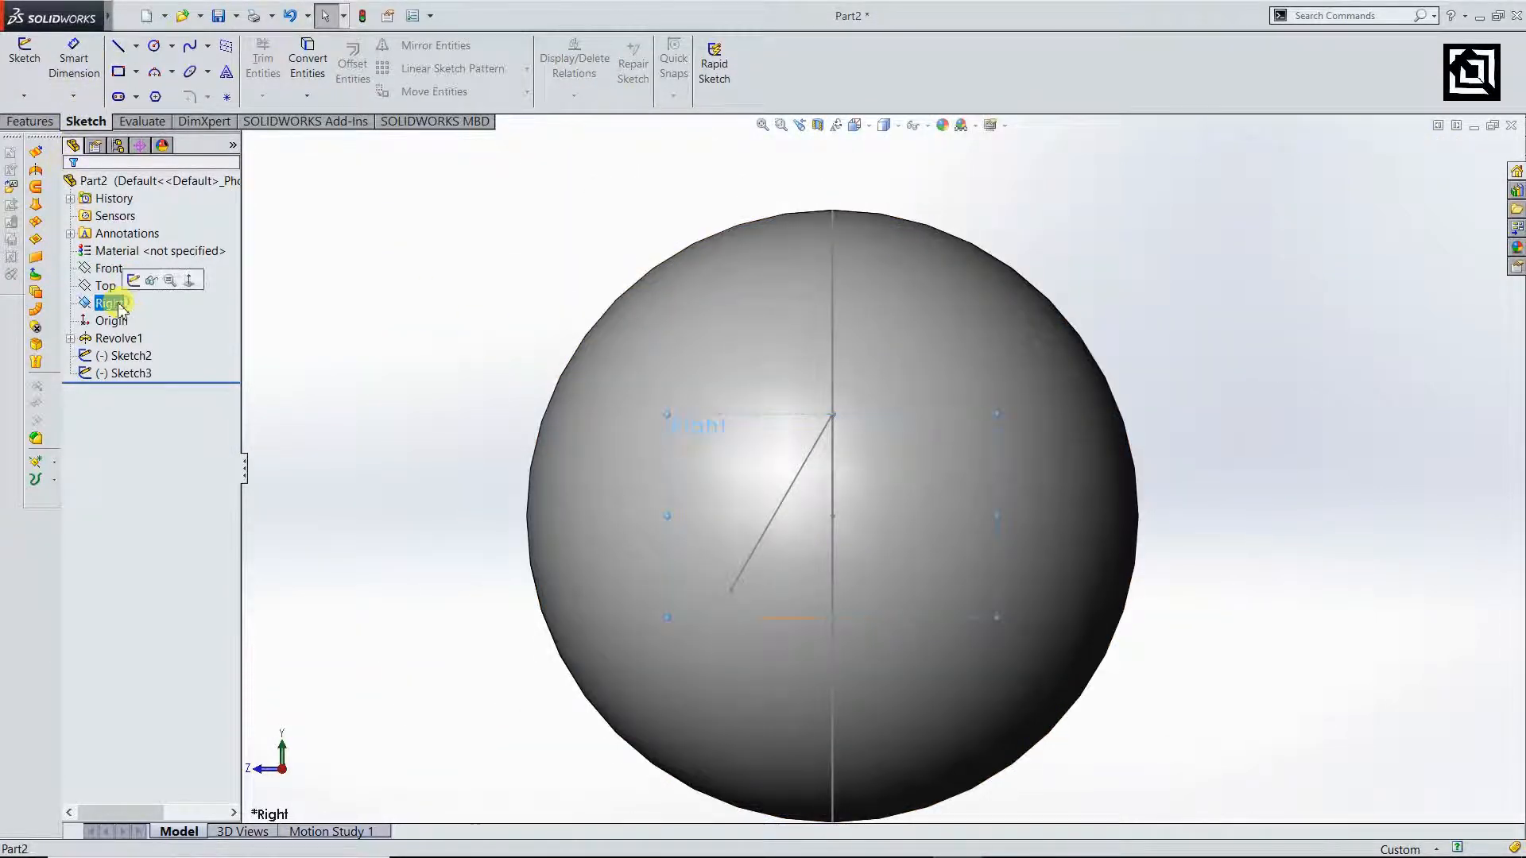
left_click(117, 49)
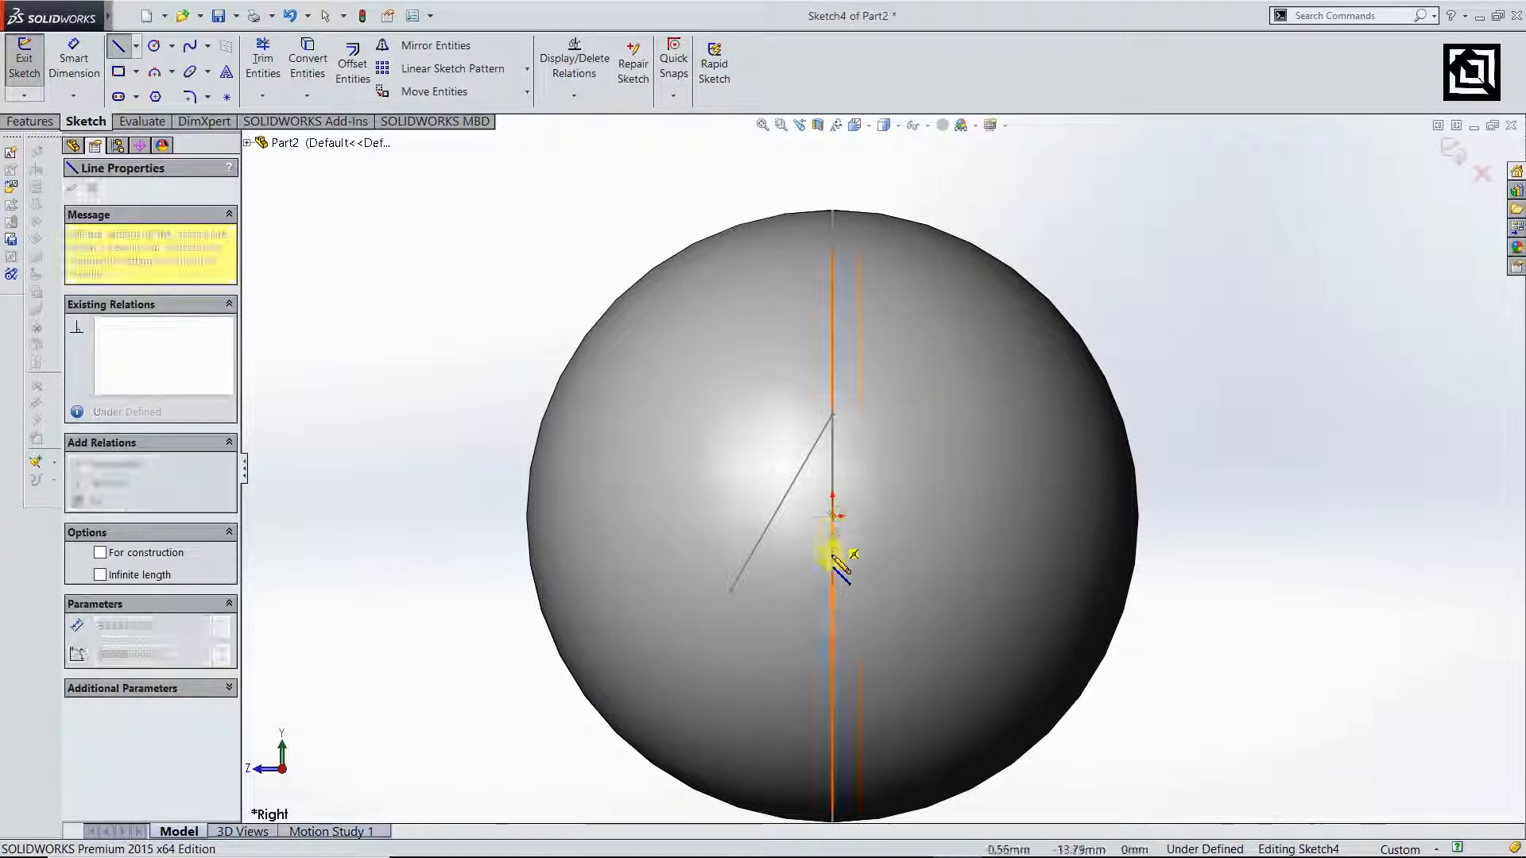
left_click(832, 517)
type("5")
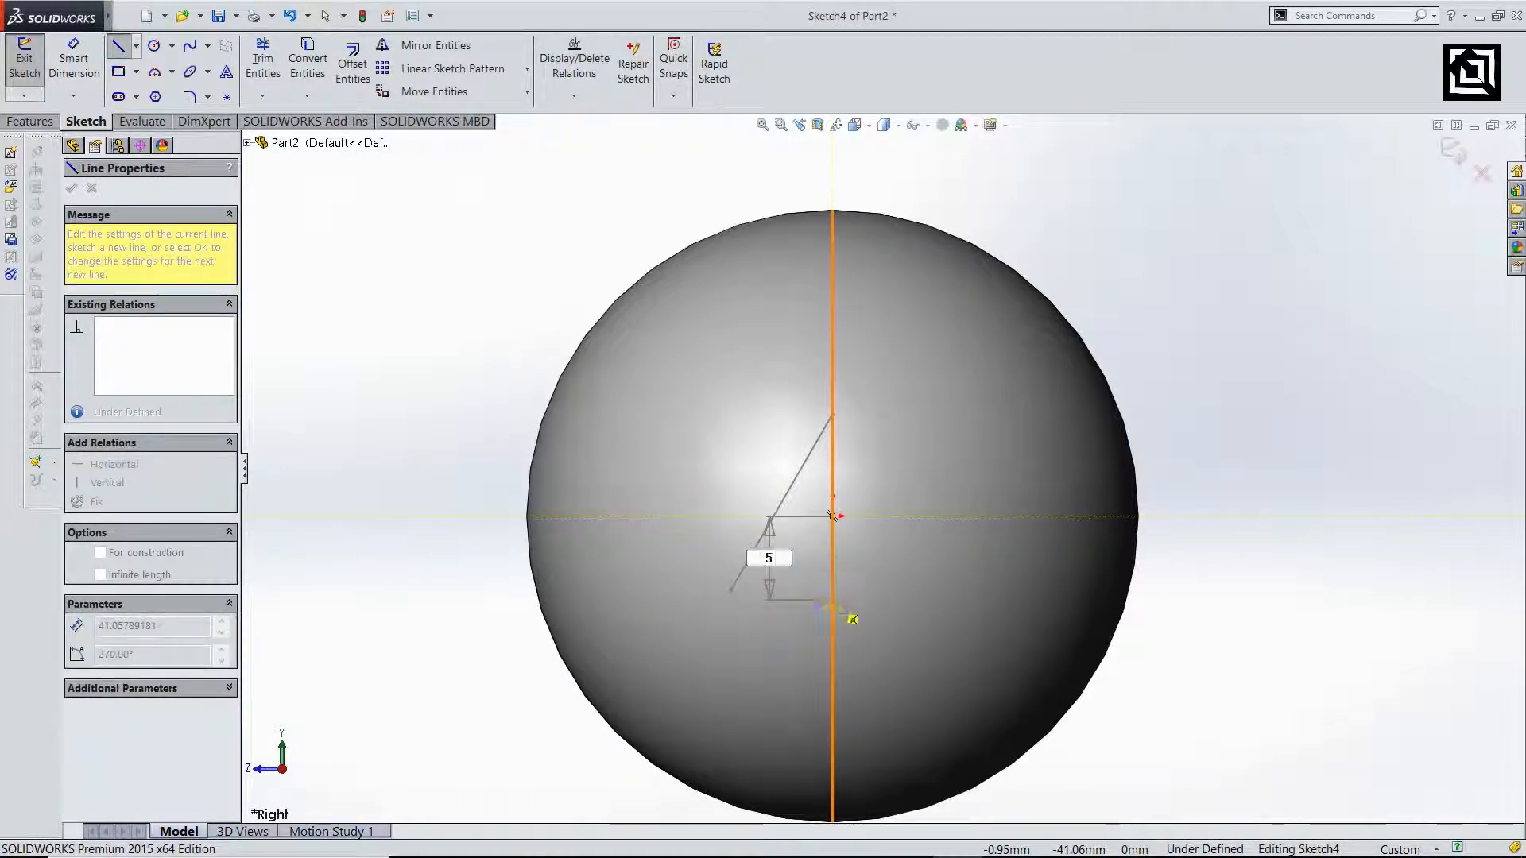
type("0")
key("Return")
left_click(832, 616)
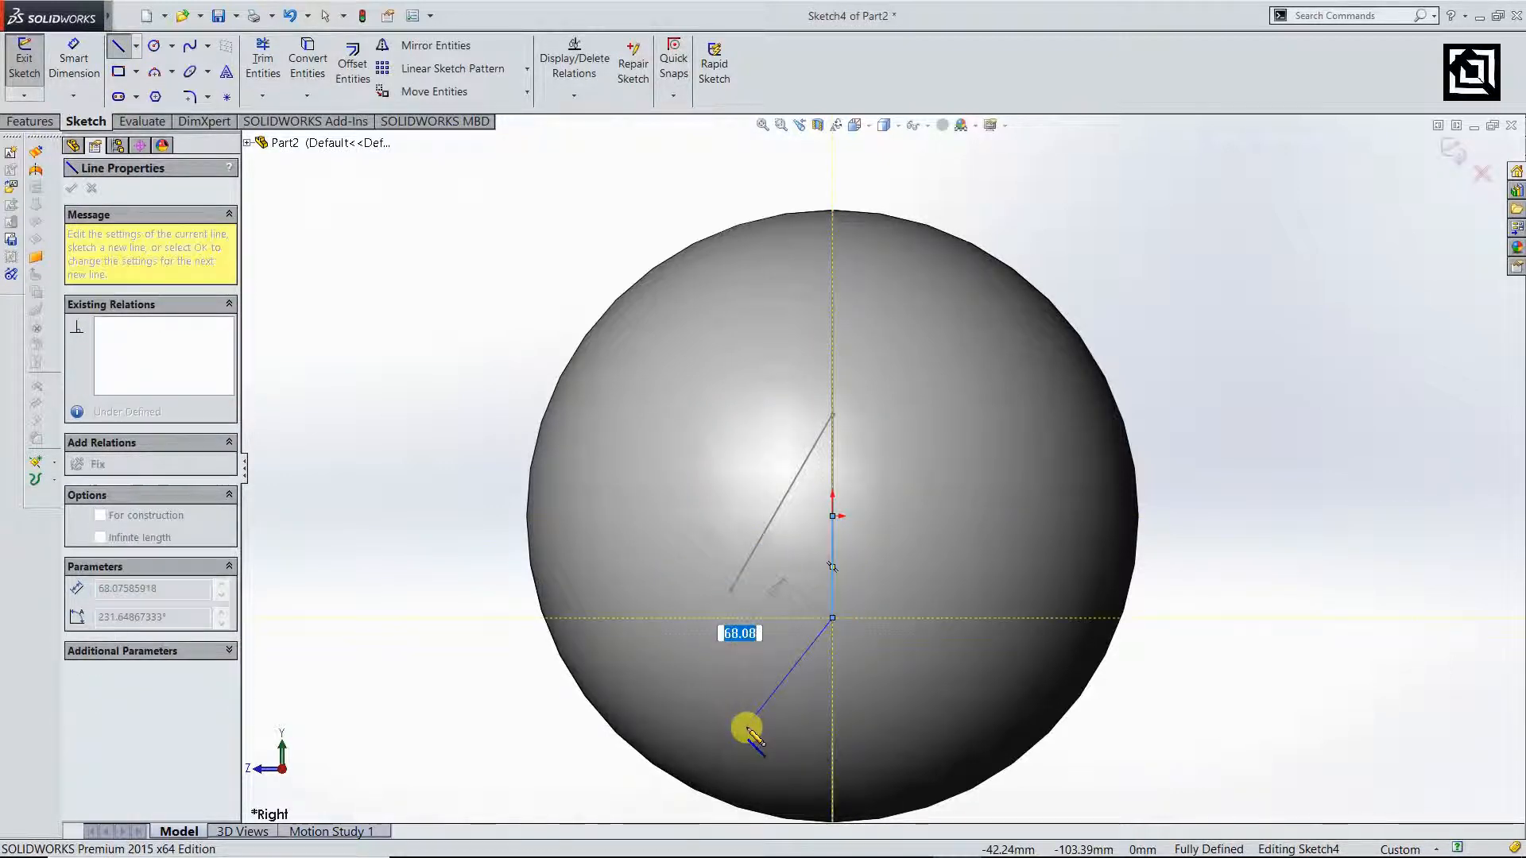
left_click(752, 732)
key("Escape")
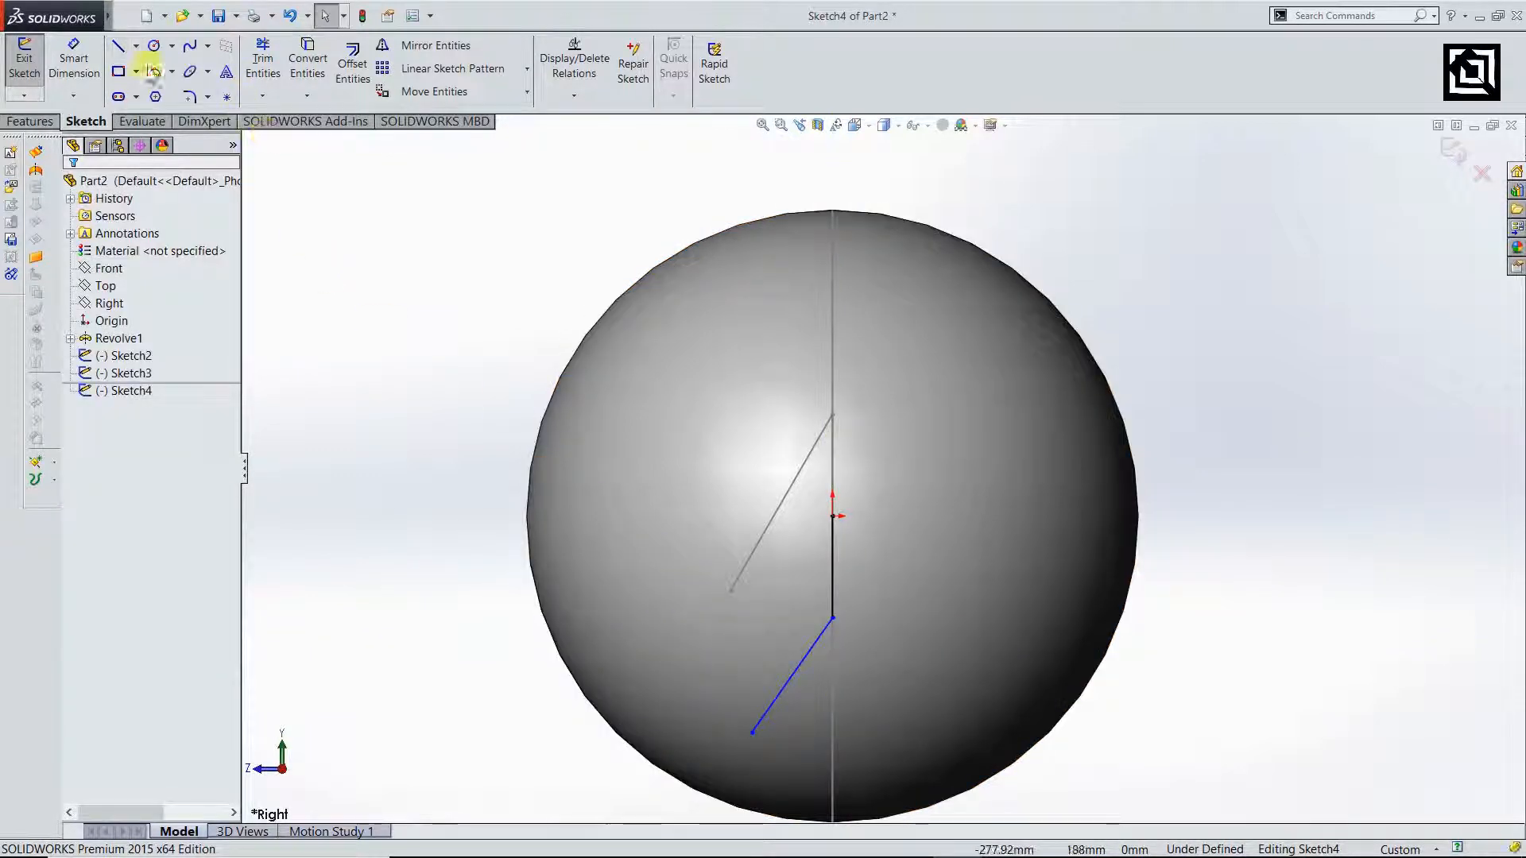
- Dimension the angle between the lower slanted line and its vertical line at 145°
left_click(74, 60)
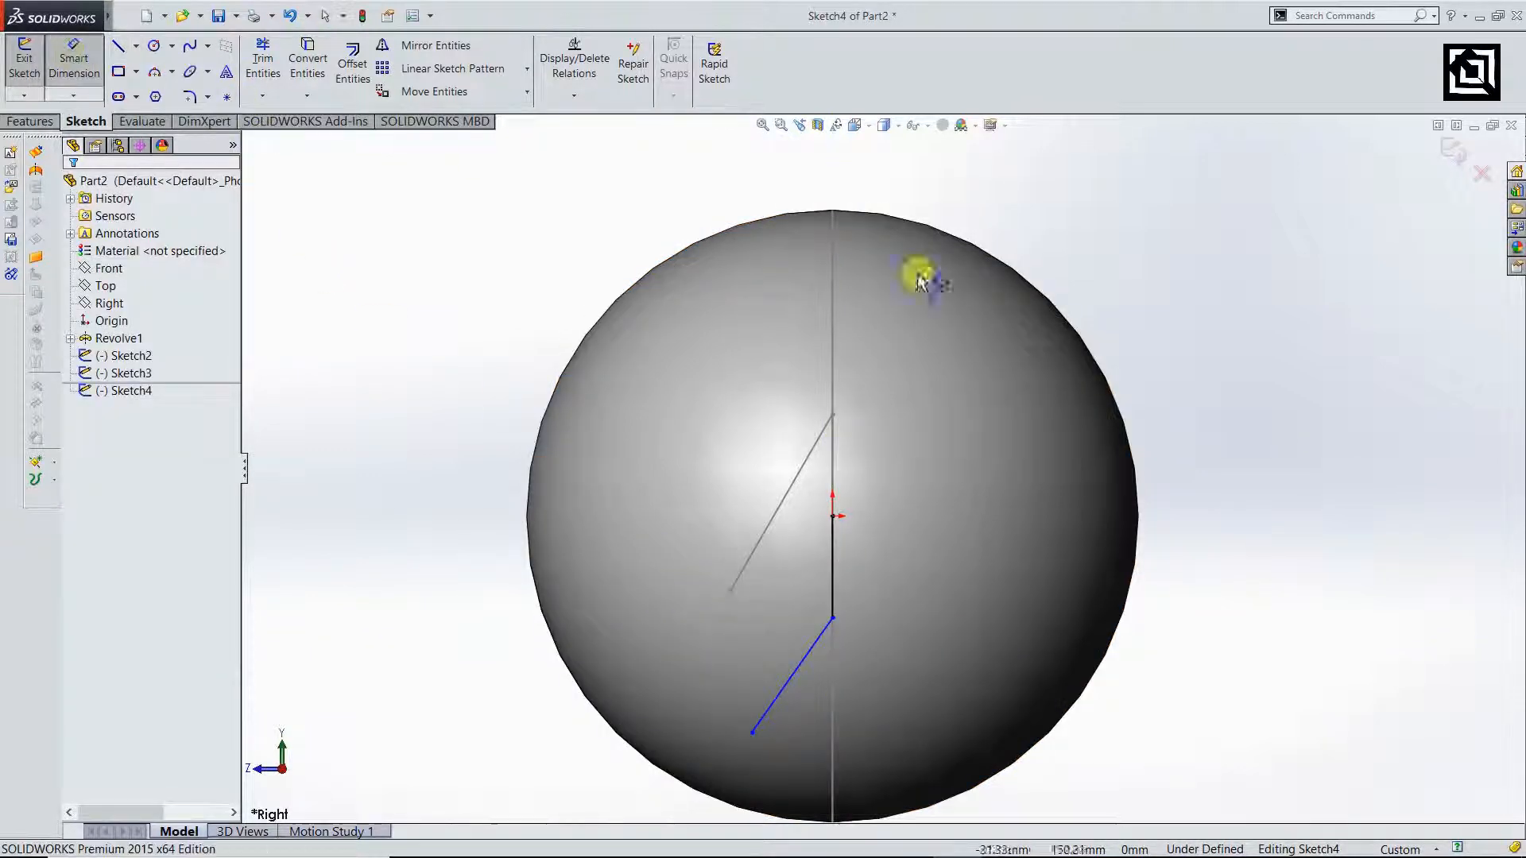
left_click(805, 670)
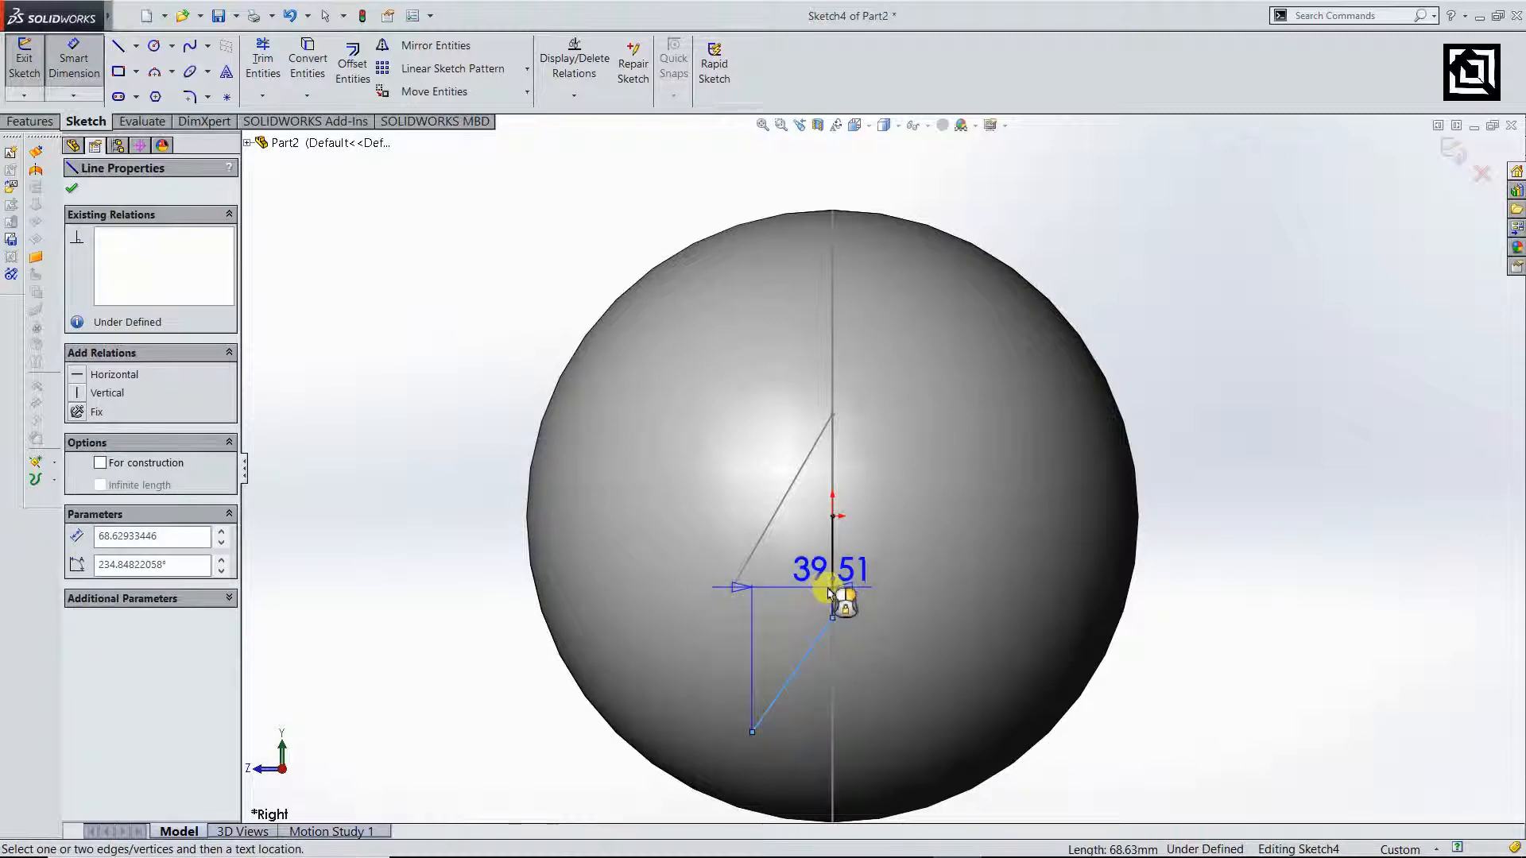
left_click(832, 604)
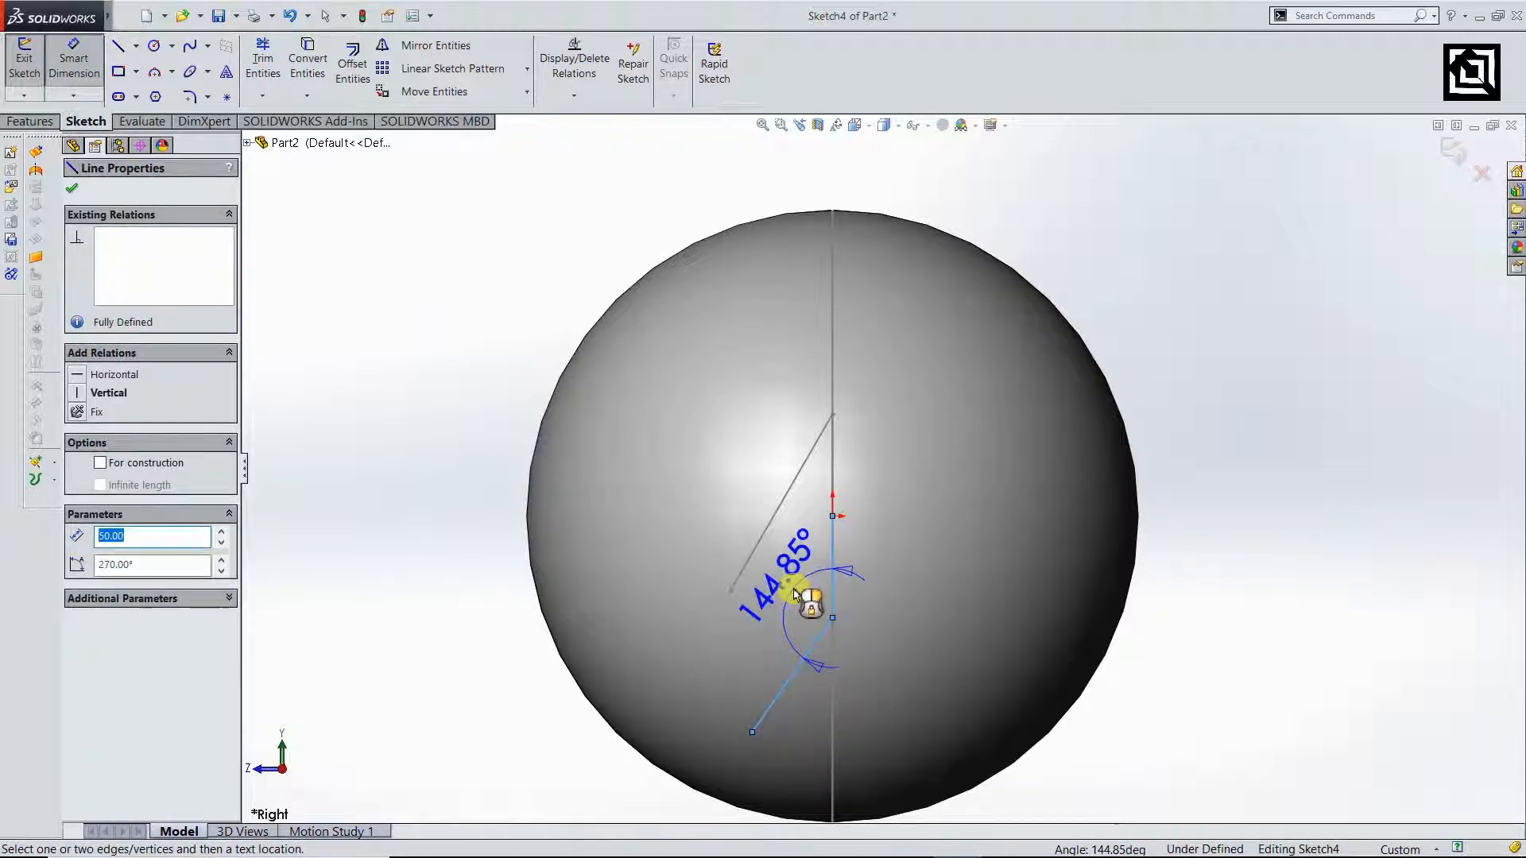
left_click(795, 592)
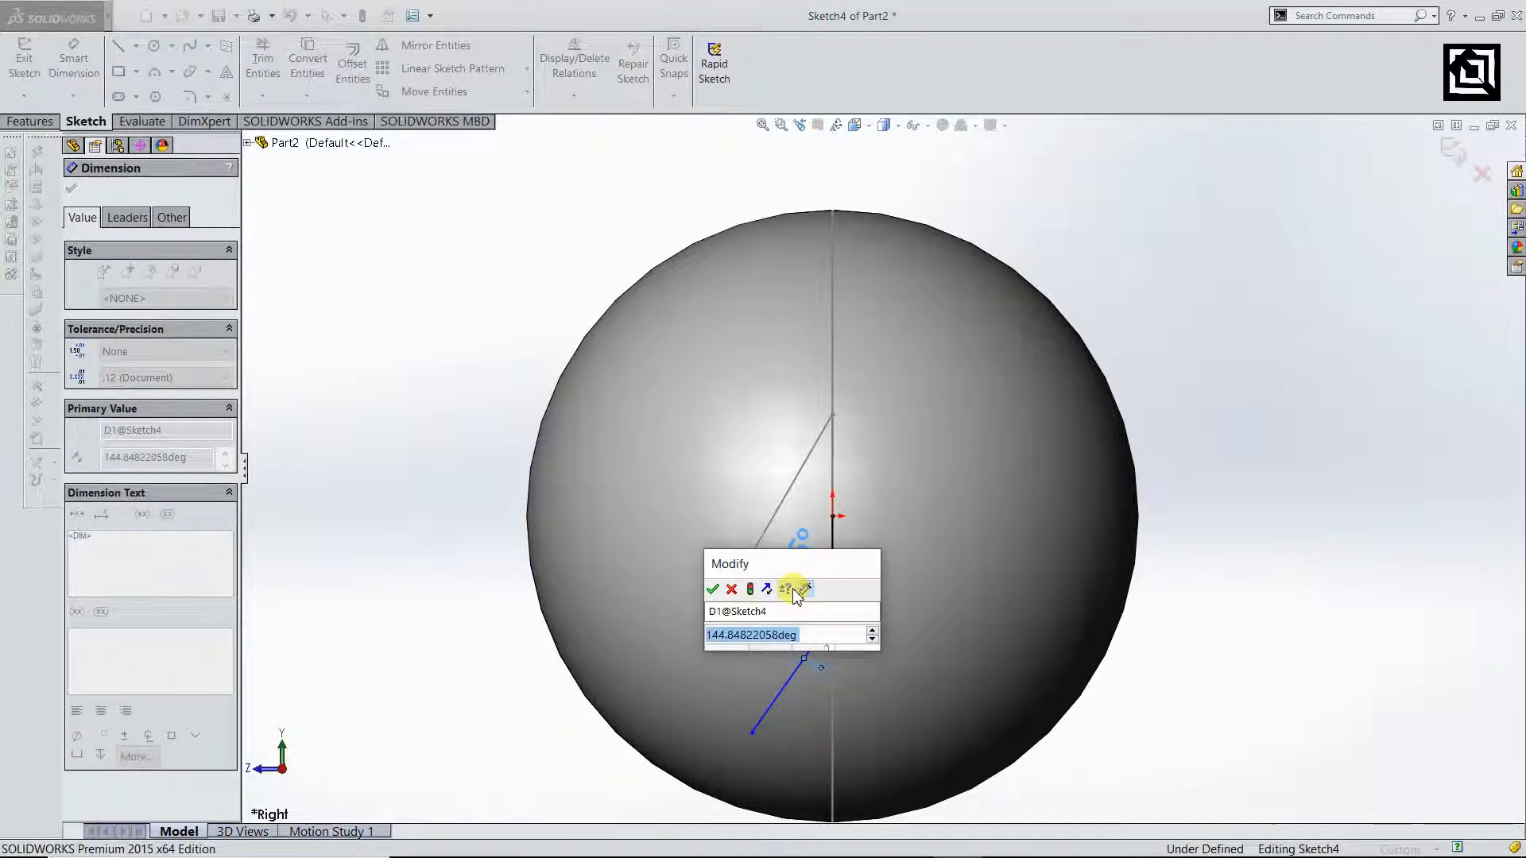
type("145")
key("Return")
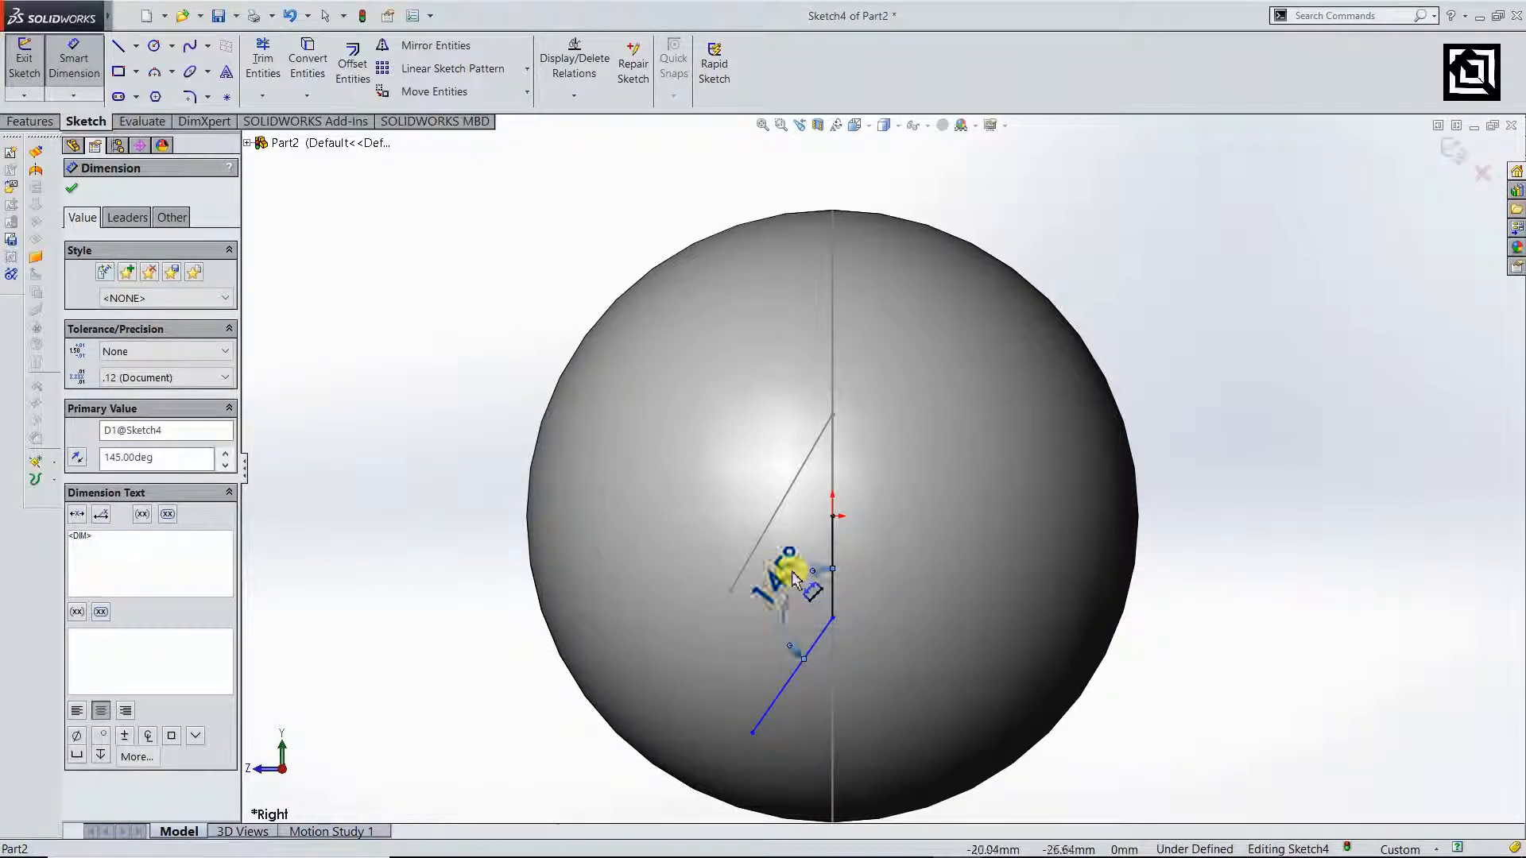
- Set the angle between the lower slanted line and its vertical line to 135° and exit the sketch
double_click(805, 592)
type("135")
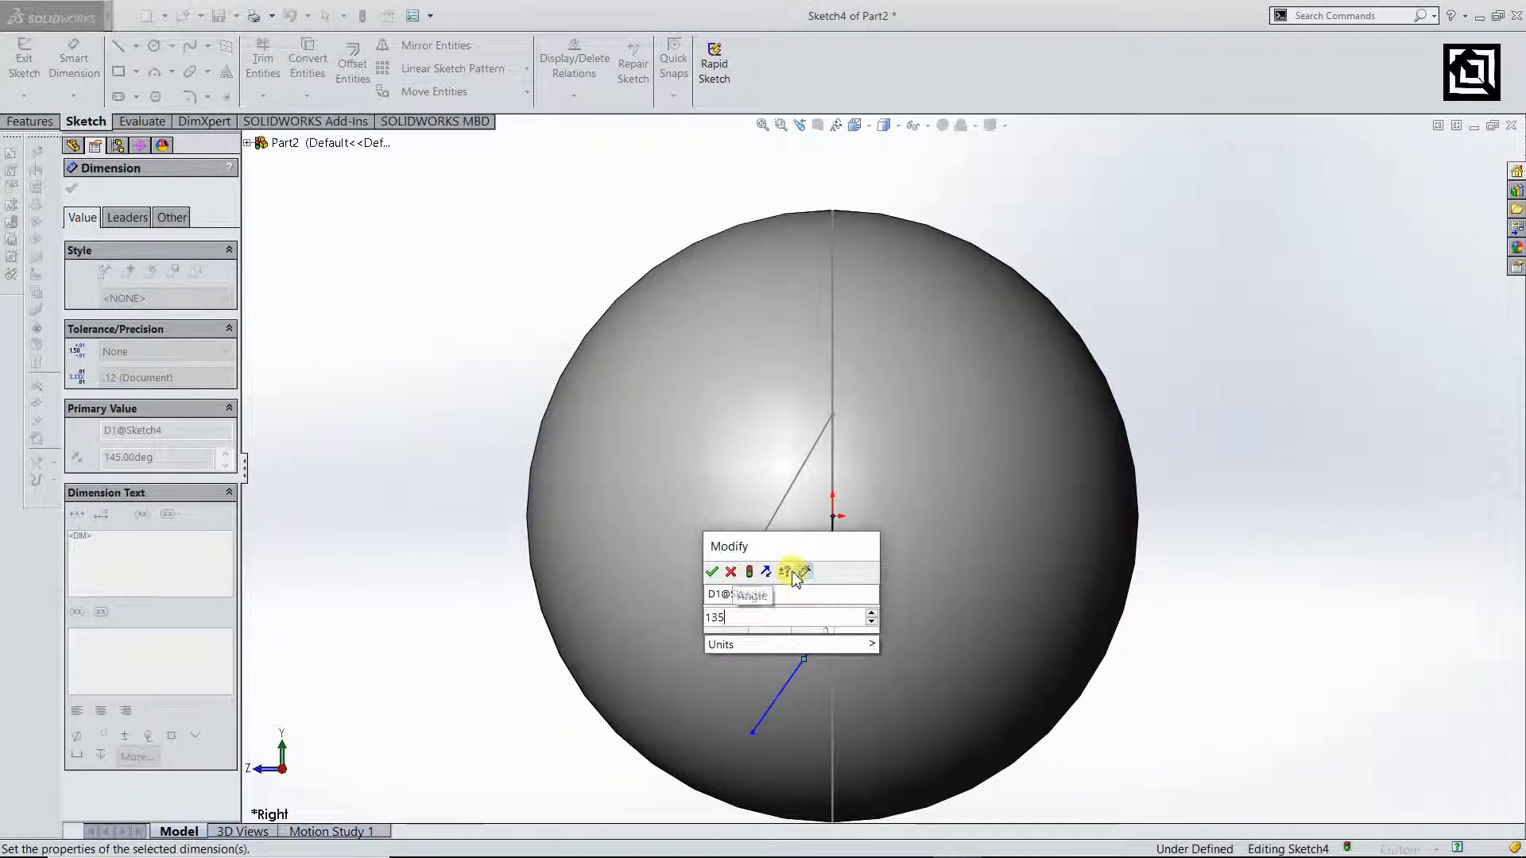
key("Return")
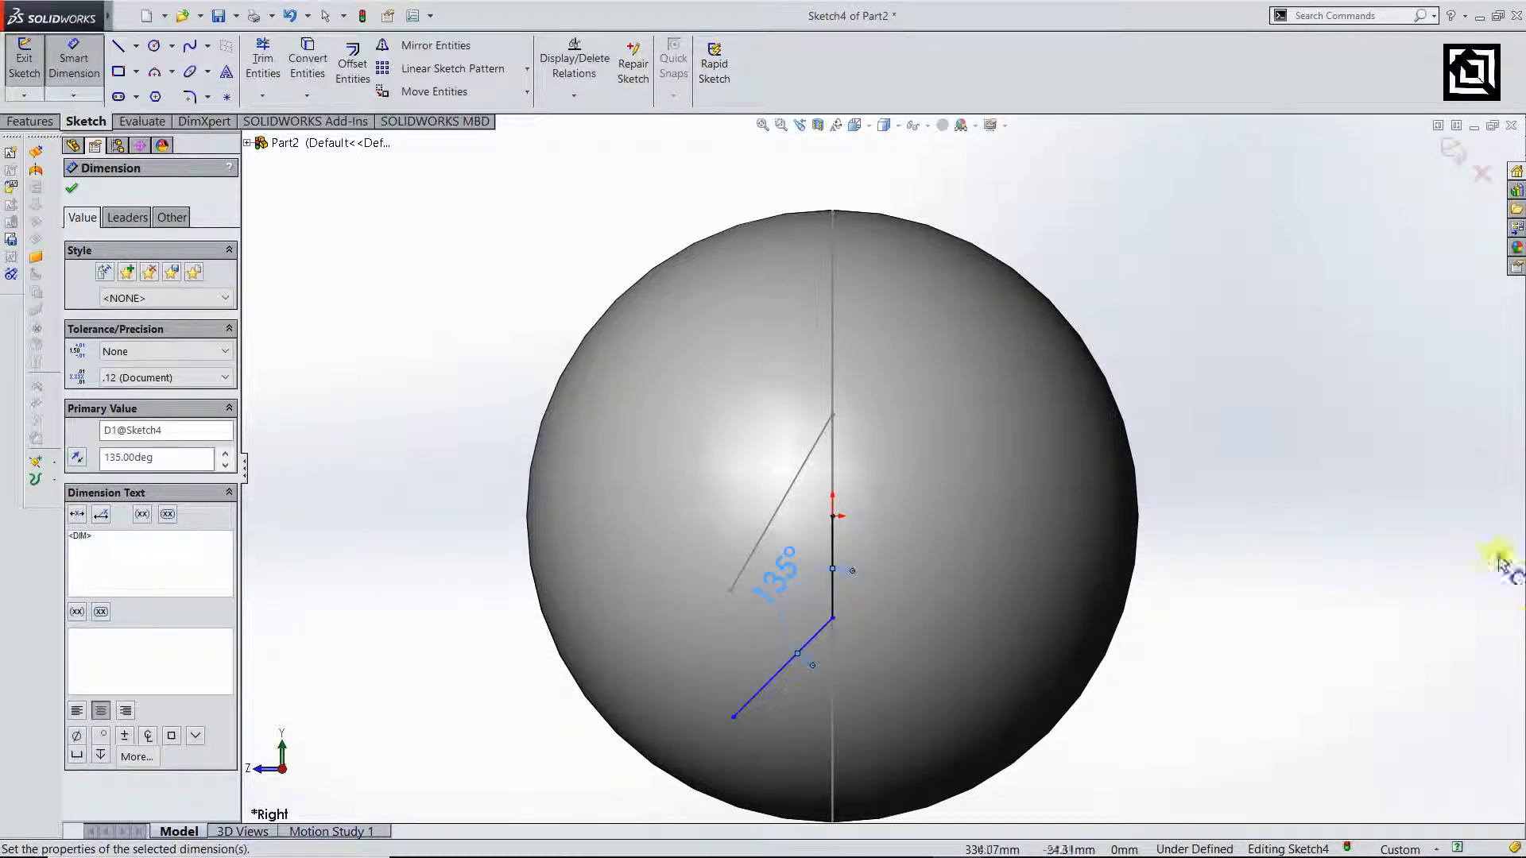
left_click(1379, 500)
left_click(1453, 166)
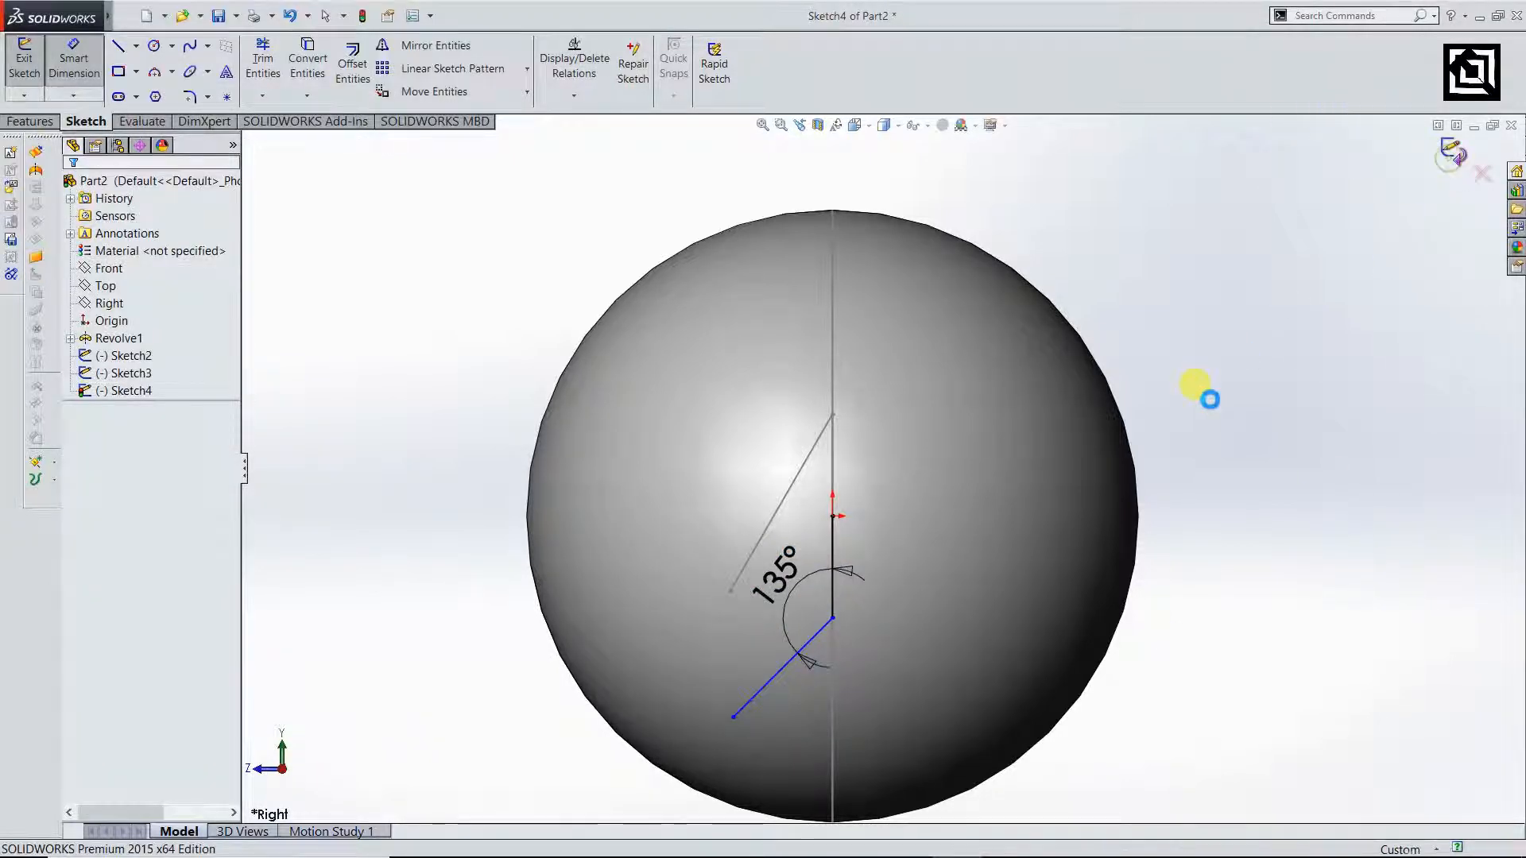
- Create a reference plane through the upper endpoint of the 30° slanted line in Sketch3, perpendicular to that line
scroll(893, 467, "up", 2)
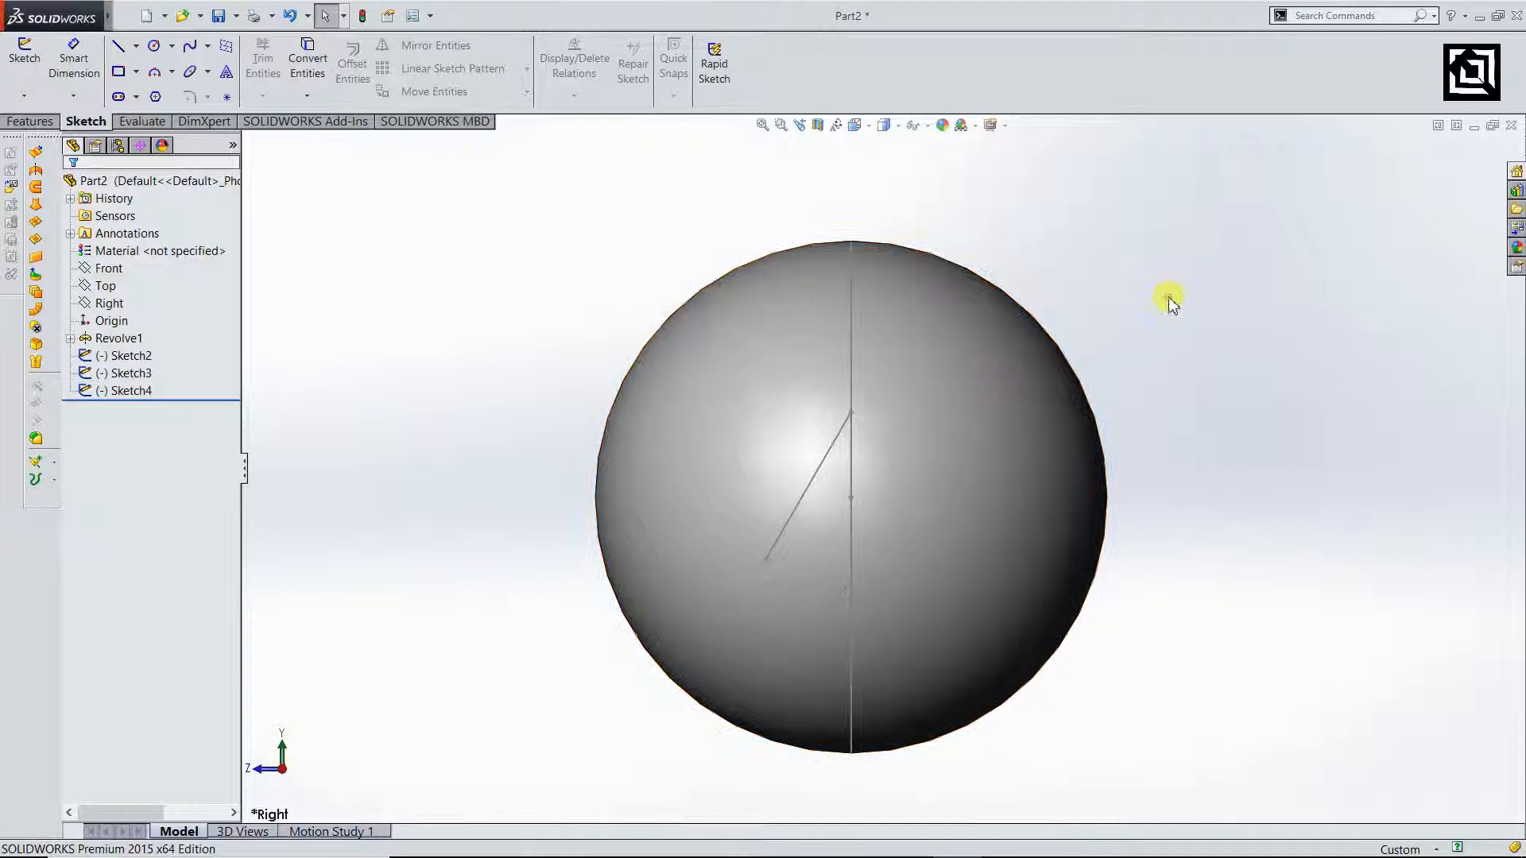
left_click(30, 121)
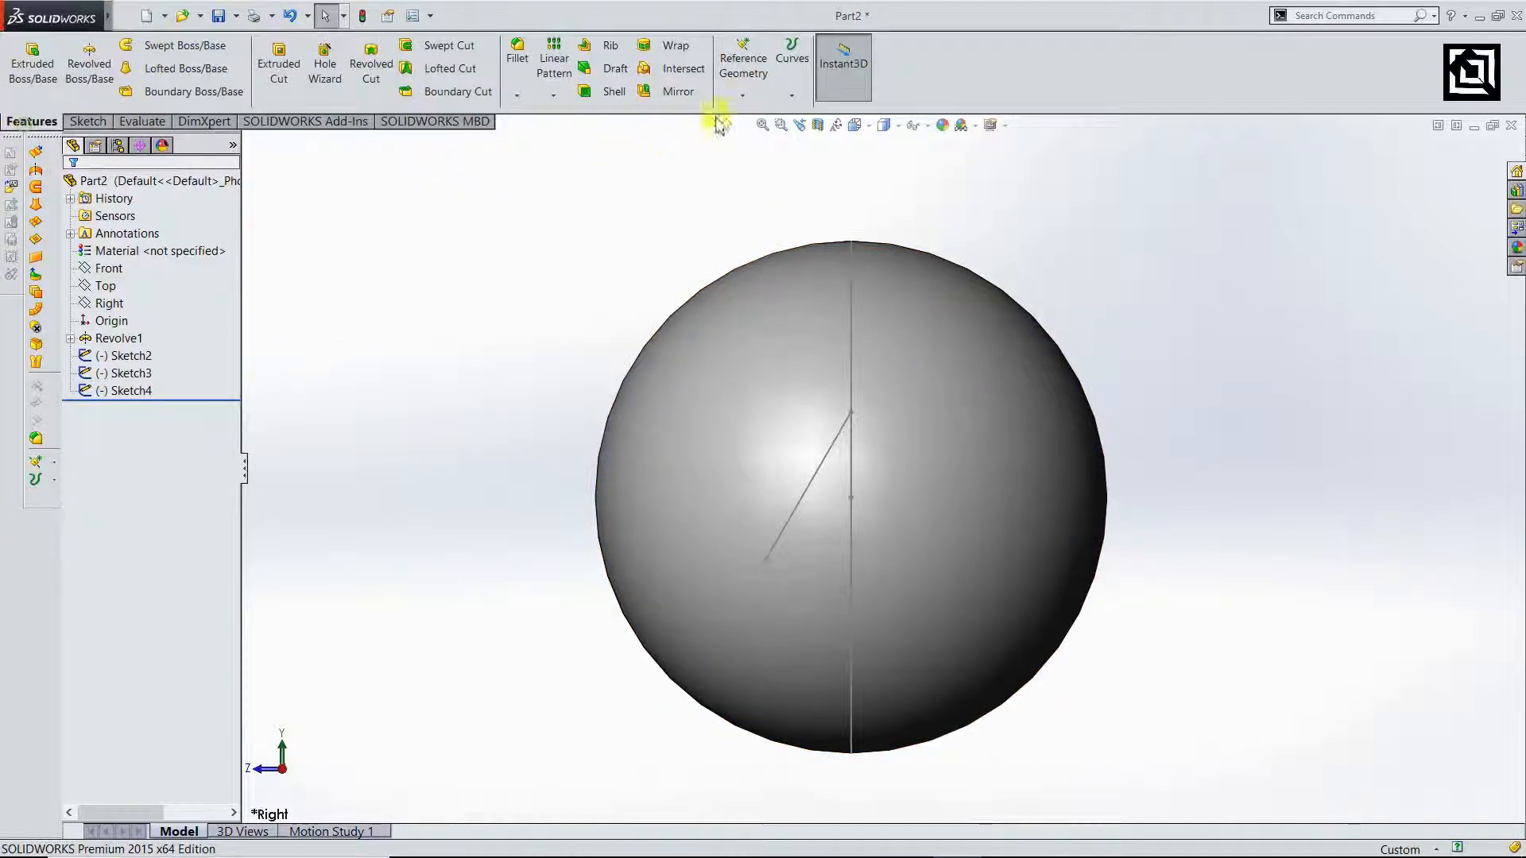
left_click(742, 94)
left_click(743, 112)
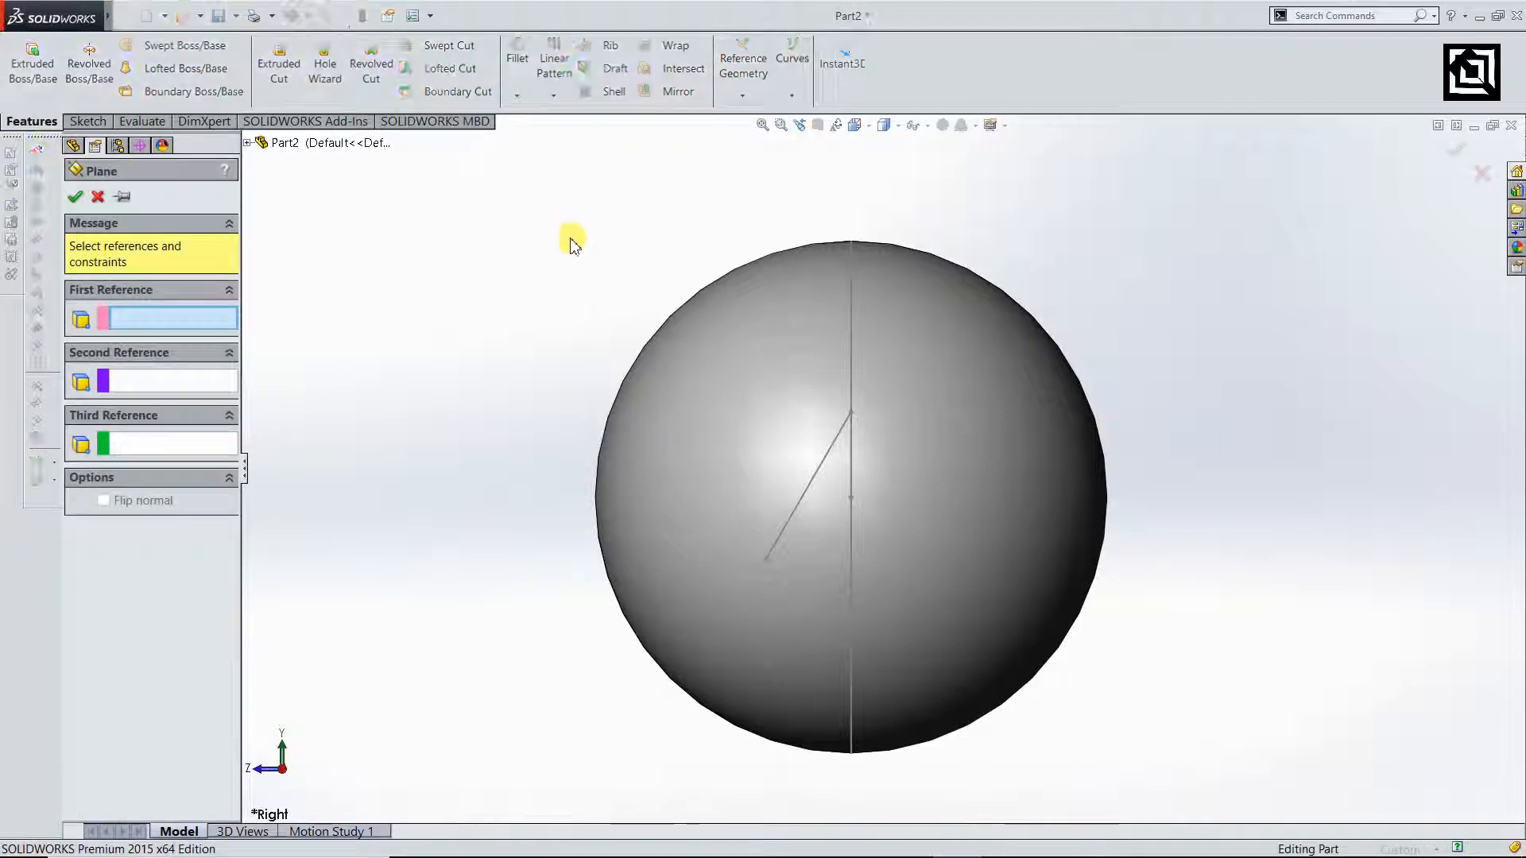
left_click(848, 415)
left_click(831, 456)
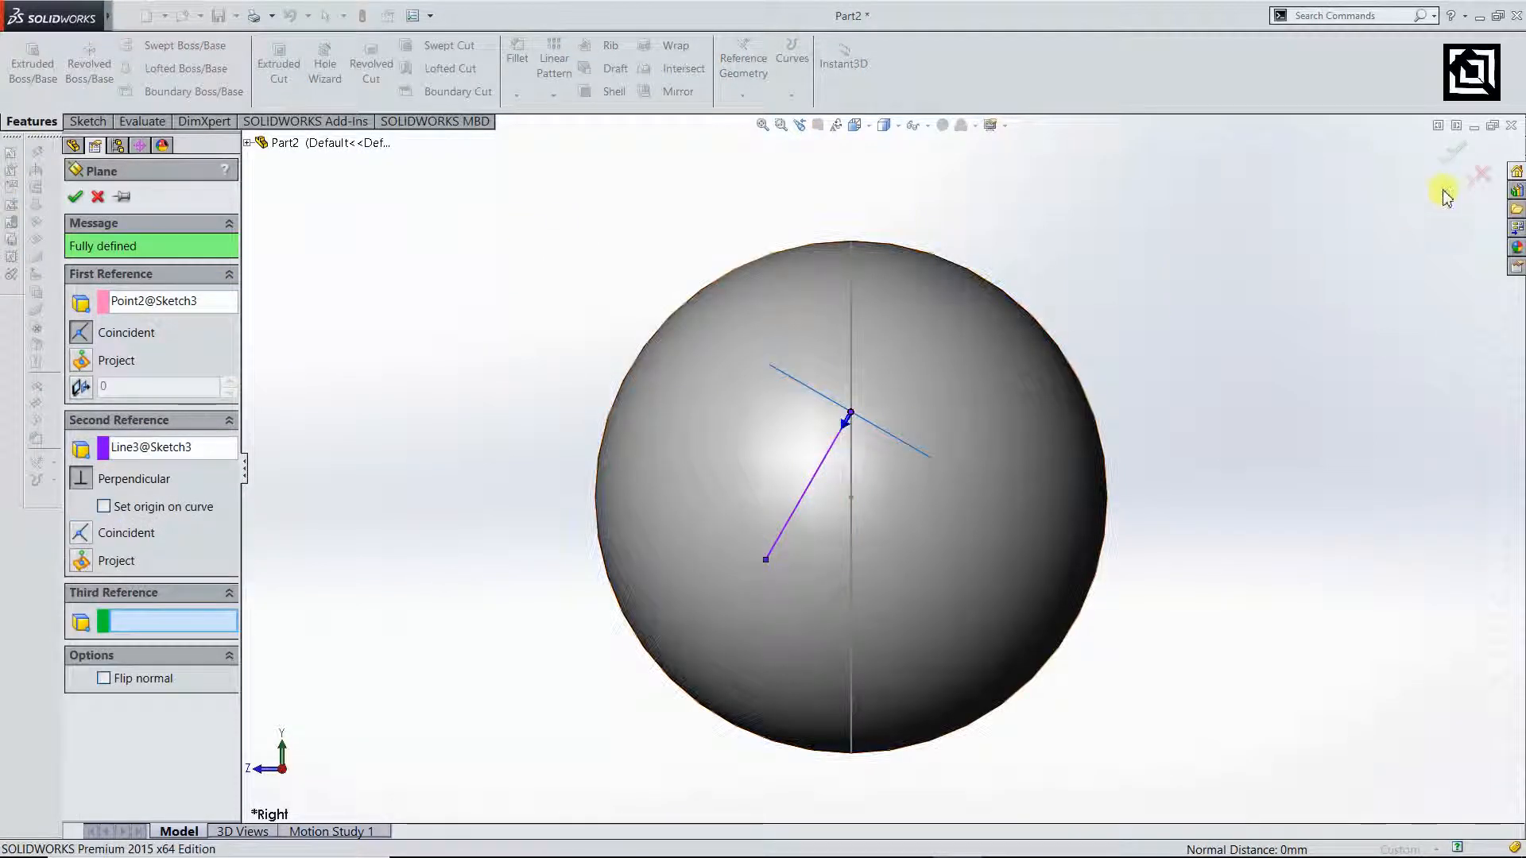
left_click(1461, 148)
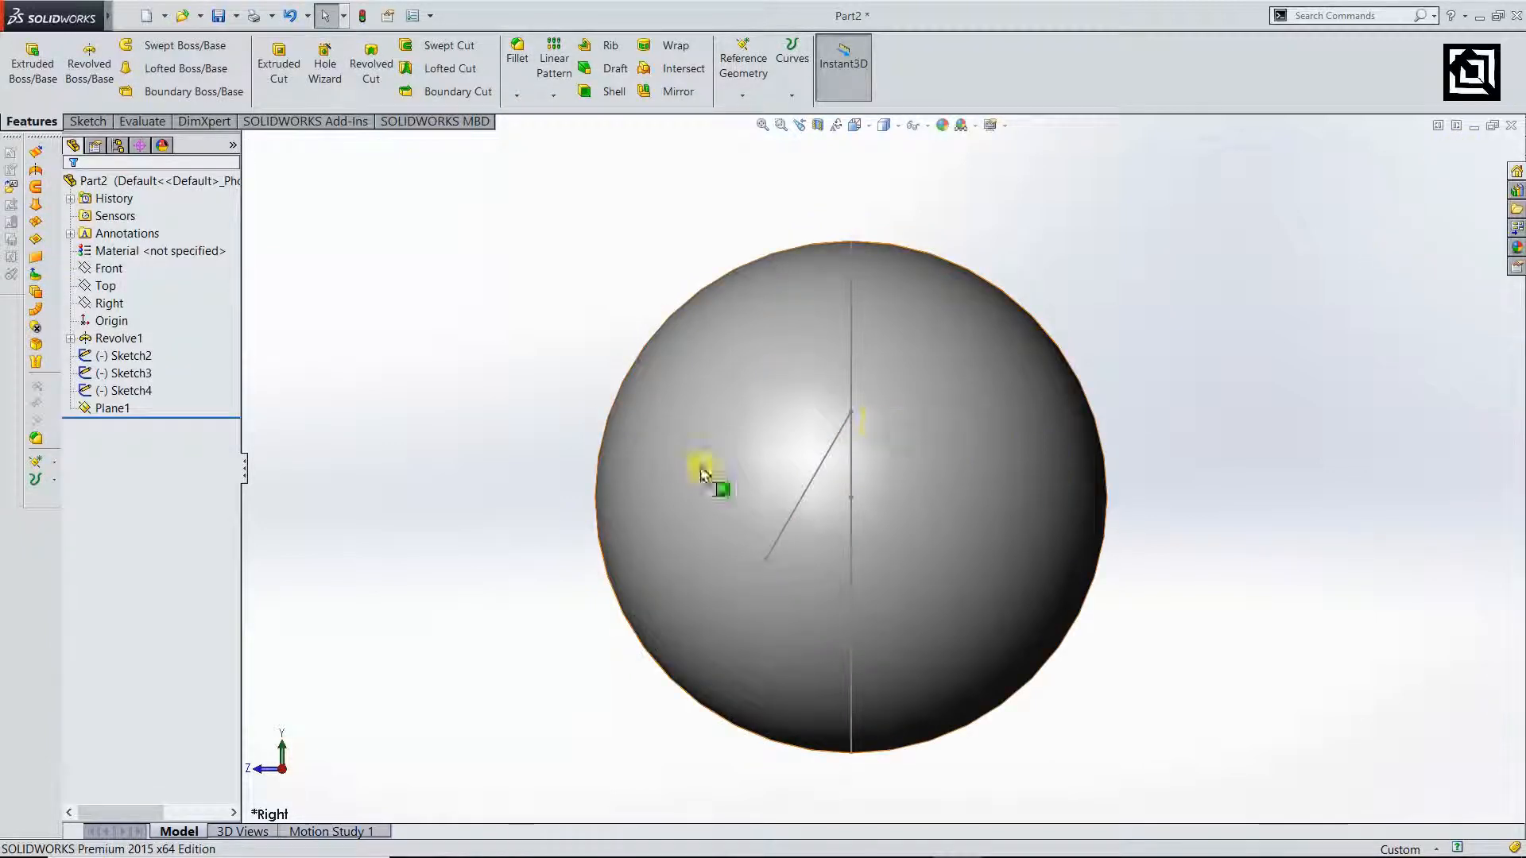
- Create a second reference plane through the upper endpoint of the 135° slanted line in Sketch4, perpendicular to that line
left_click(720, 94)
left_click(754, 113)
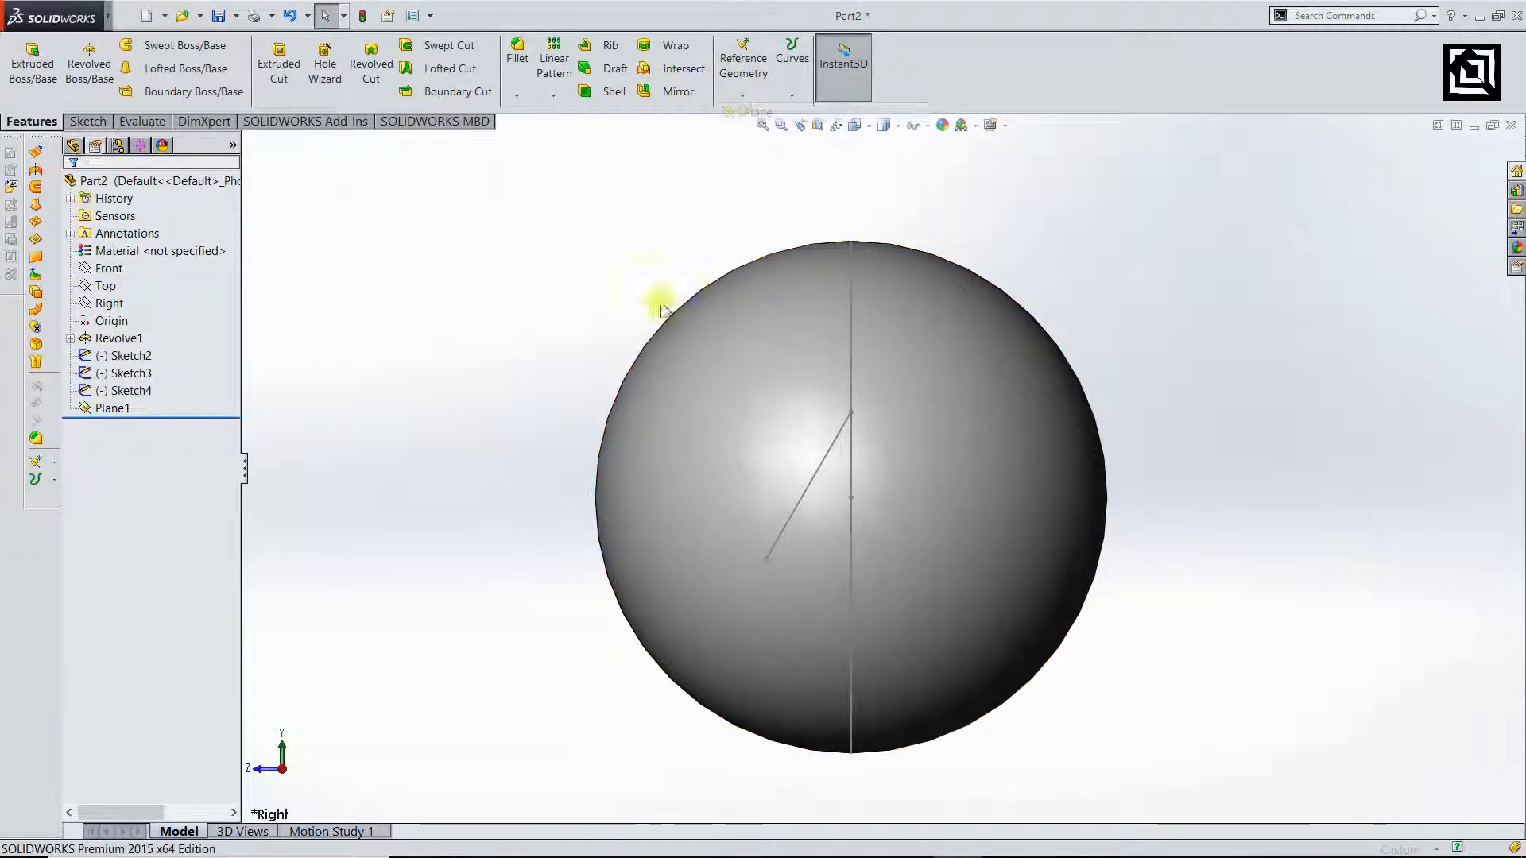
left_click(850, 586)
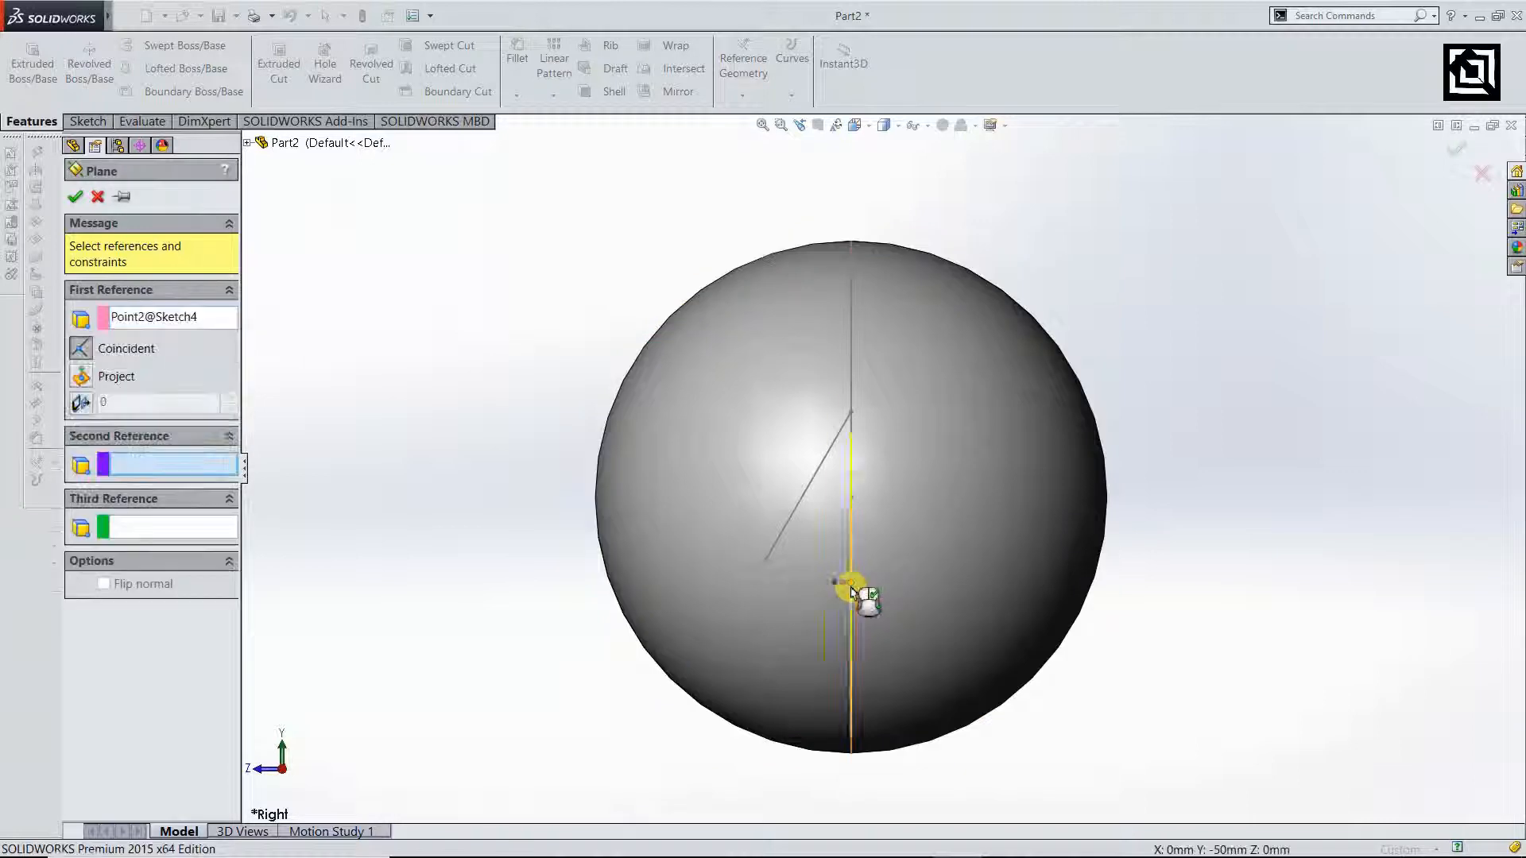
left_click(849, 609)
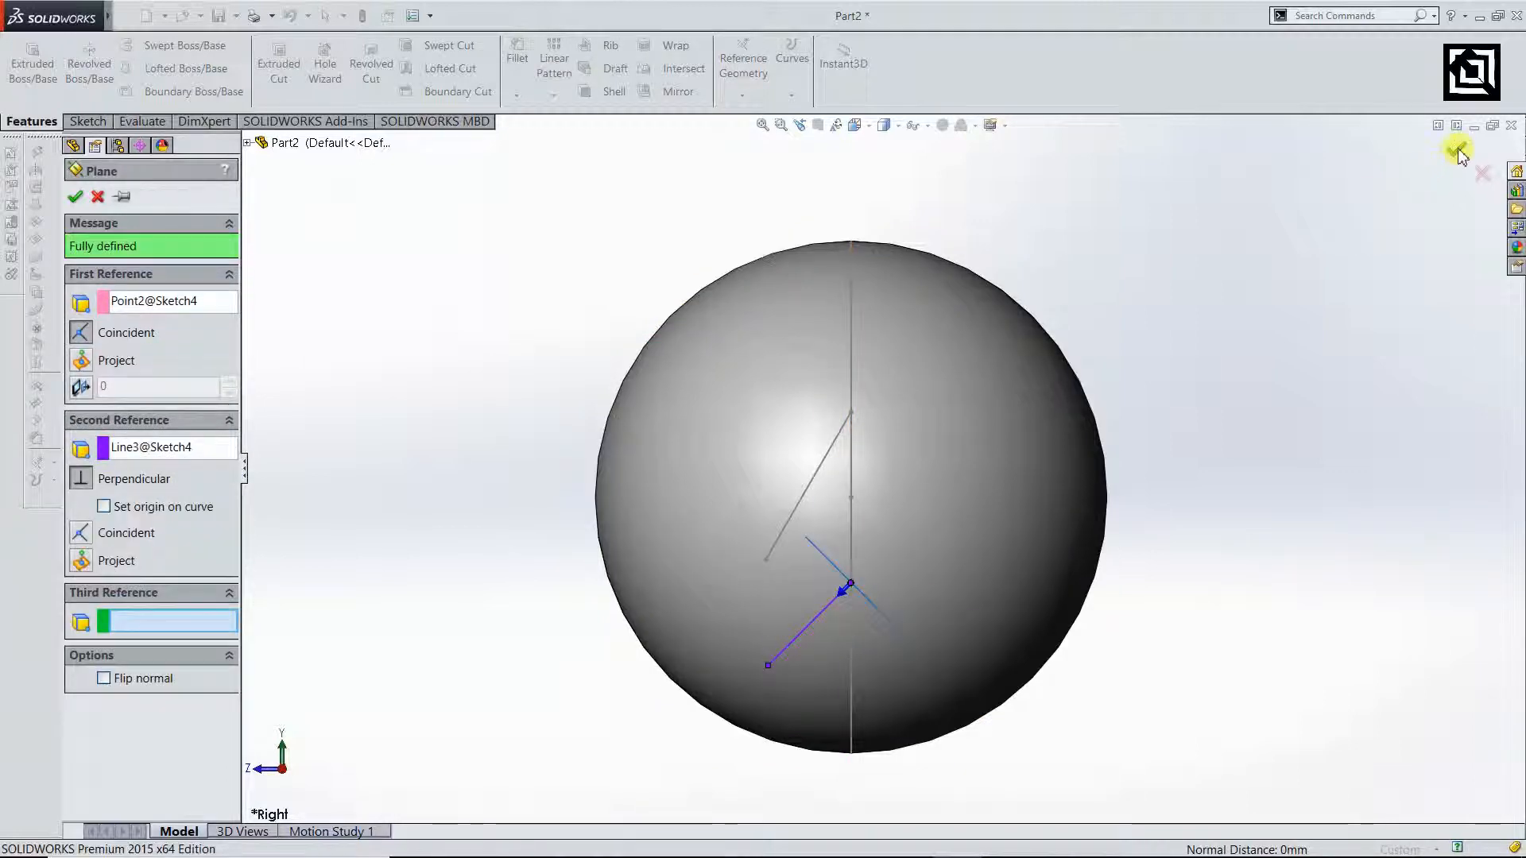
mouse_move(1461, 155)
middle_mouse_down()
mouse_move(1134, 454)
mouse_move(1251, 413)
middle_mouse_up()
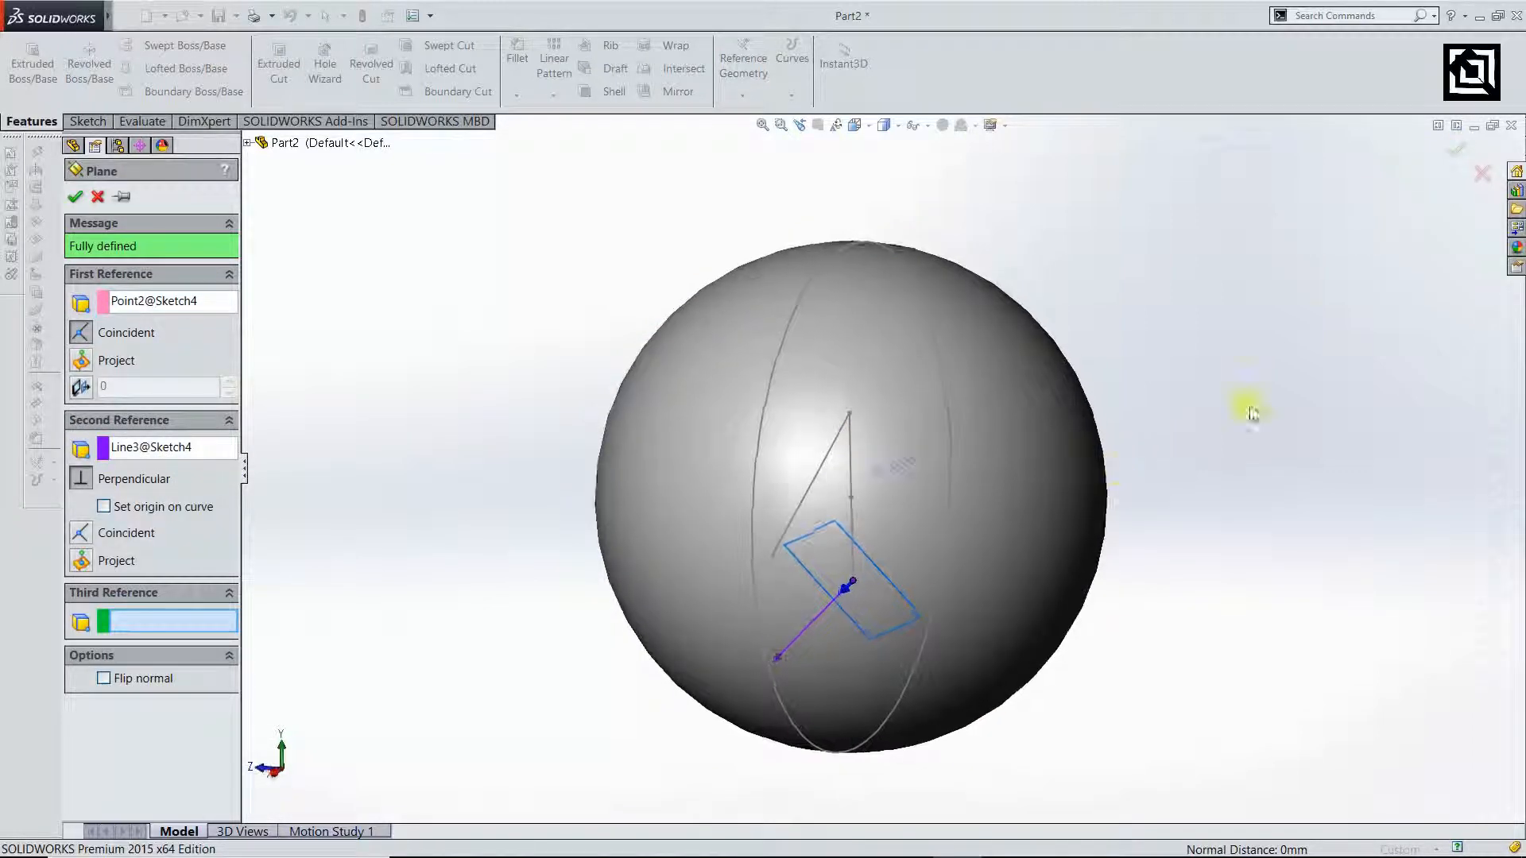
right_click(1289, 295)
left_click(891, 474)
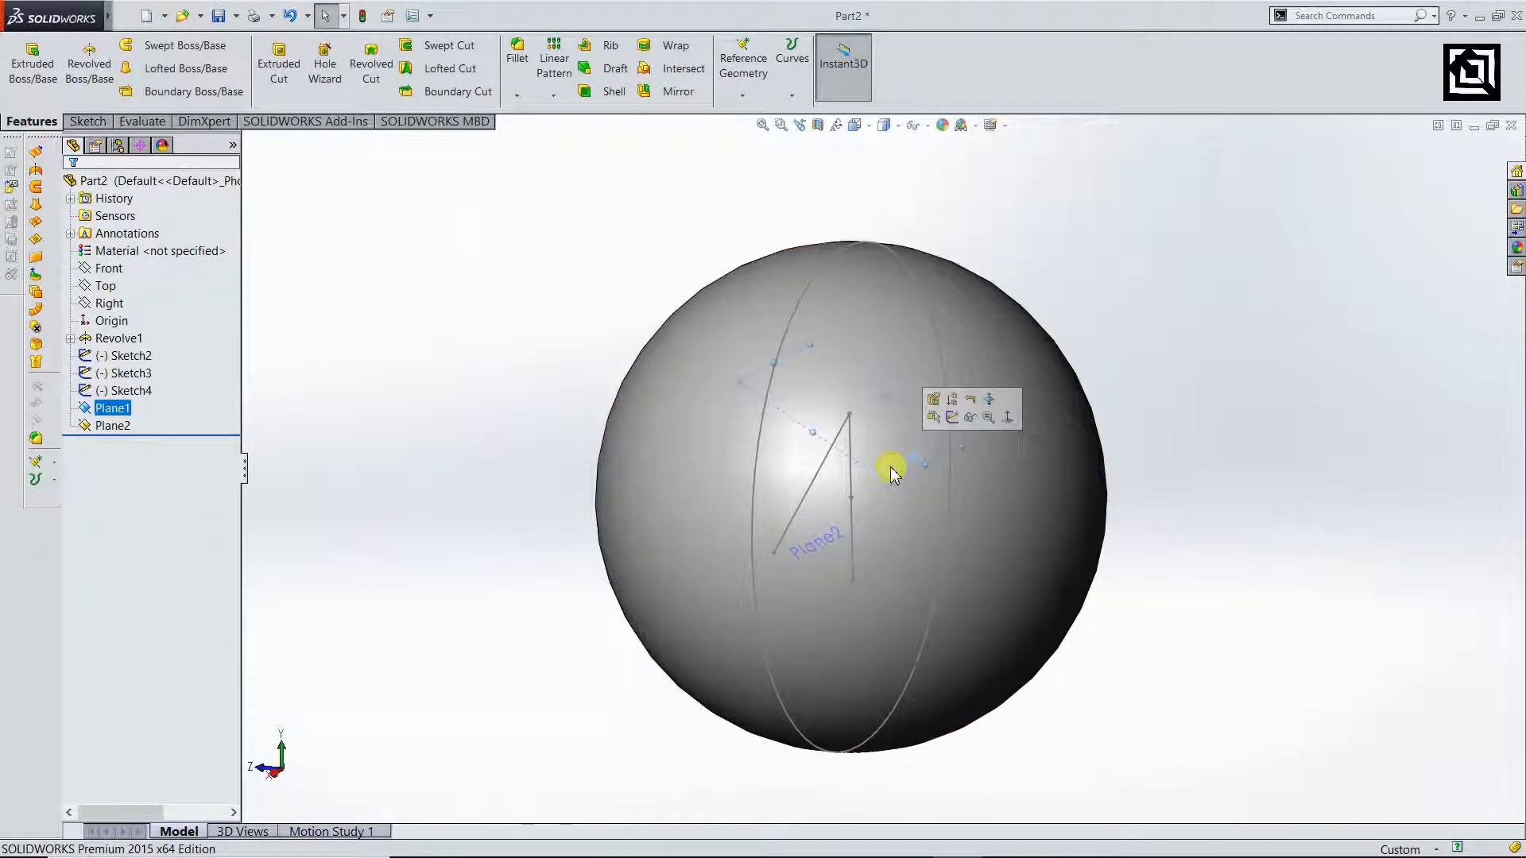
left_click(1233, 602)
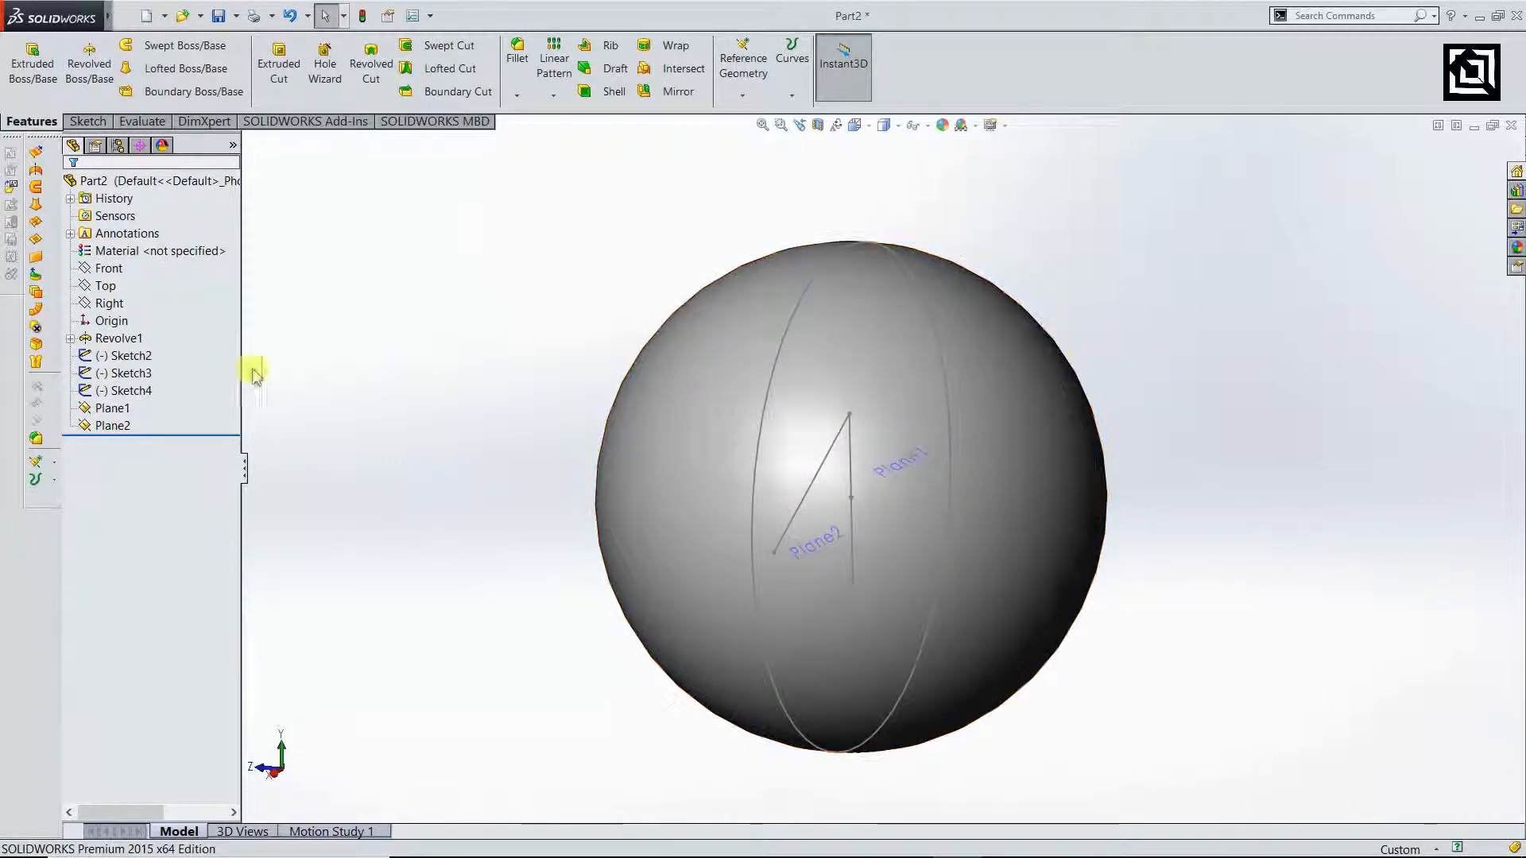
- Hide Sketch2 and apply a planar section view of the sphere at Plane1
left_click(126, 358)
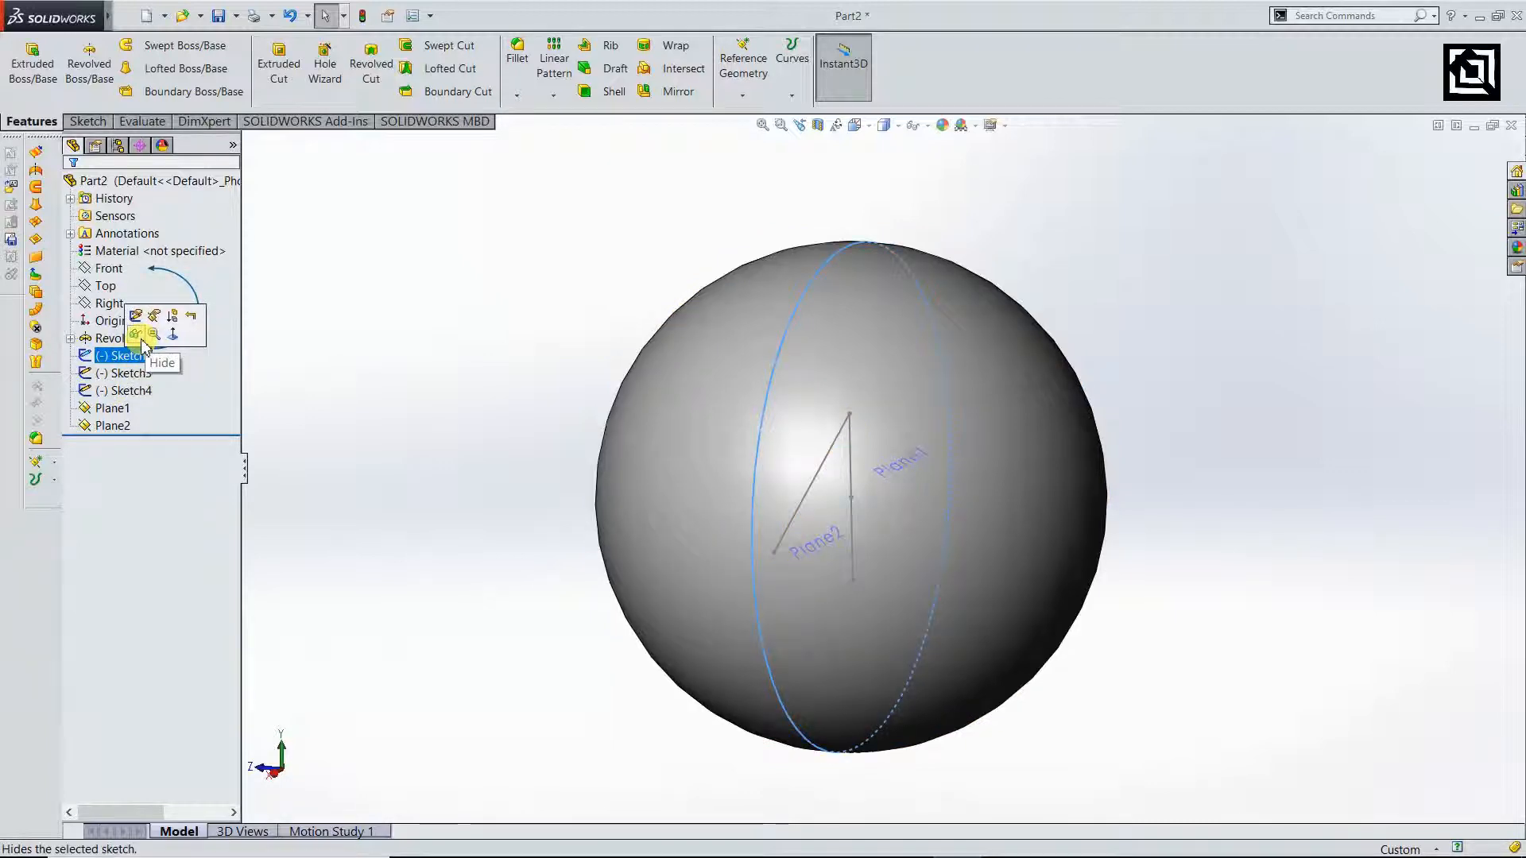
left_click(148, 316)
left_click(110, 410)
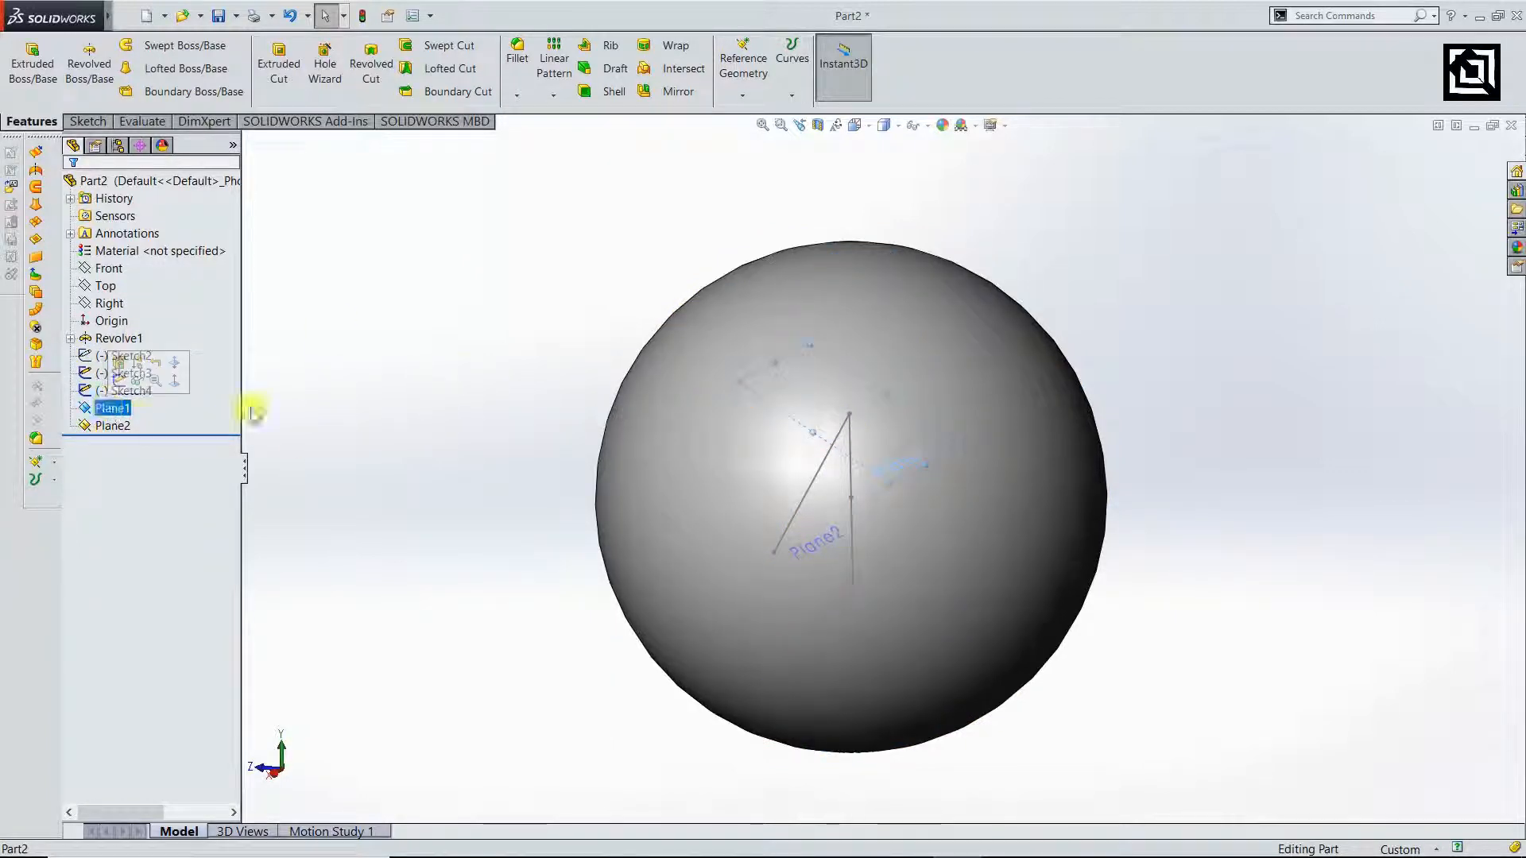
left_click(818, 125)
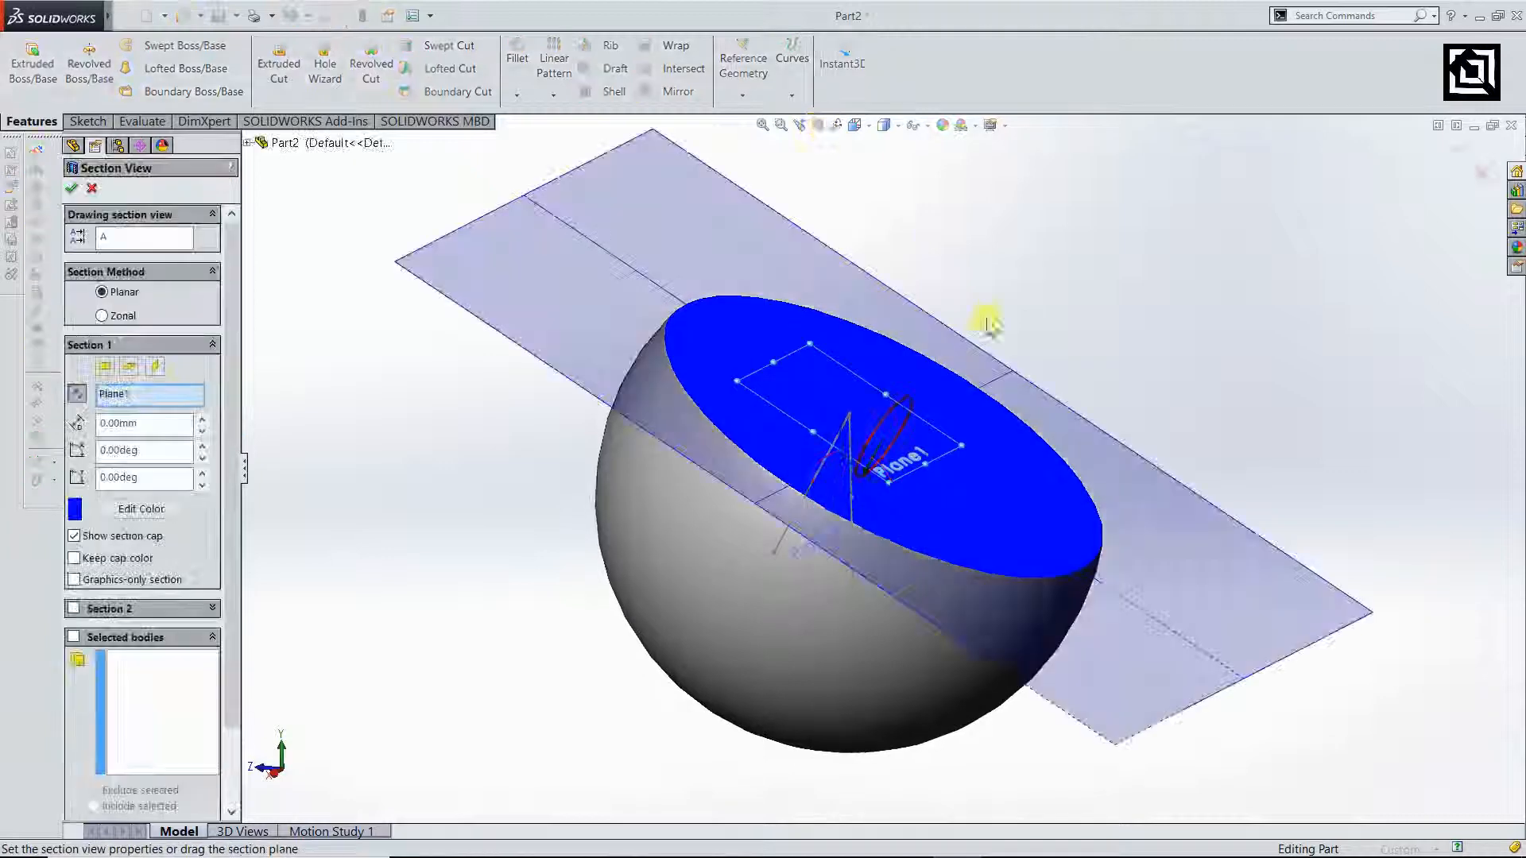
left_click(1458, 152)
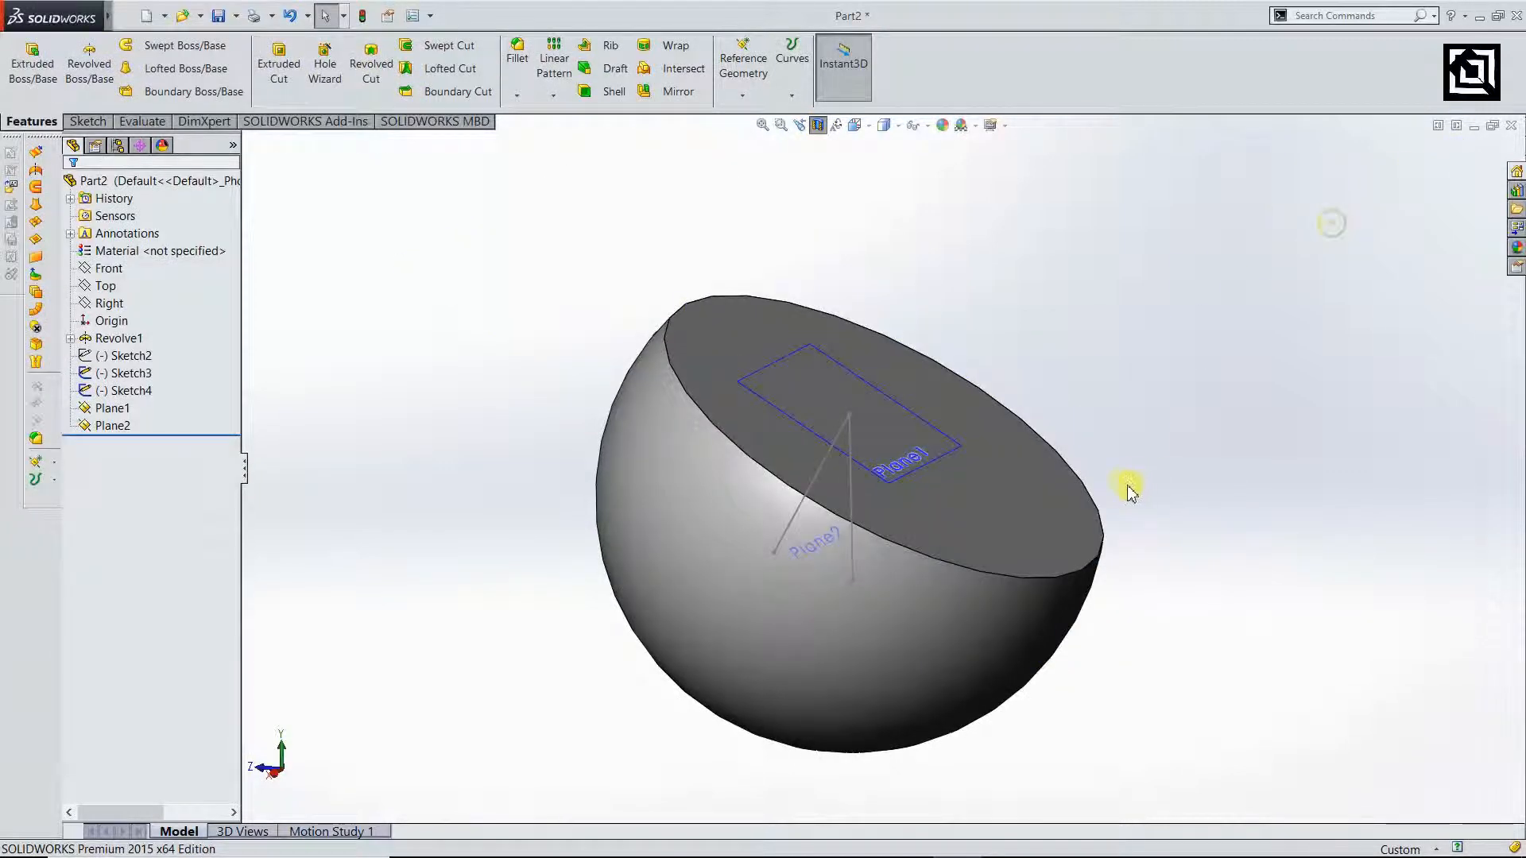
- In a new sketch on Plane1, viewed normal to it, draw a 300 mm diameter circle centred on the sphere's outer edge
middle_click_drag(1130, 491, 927, 453)
left_click(930, 467)
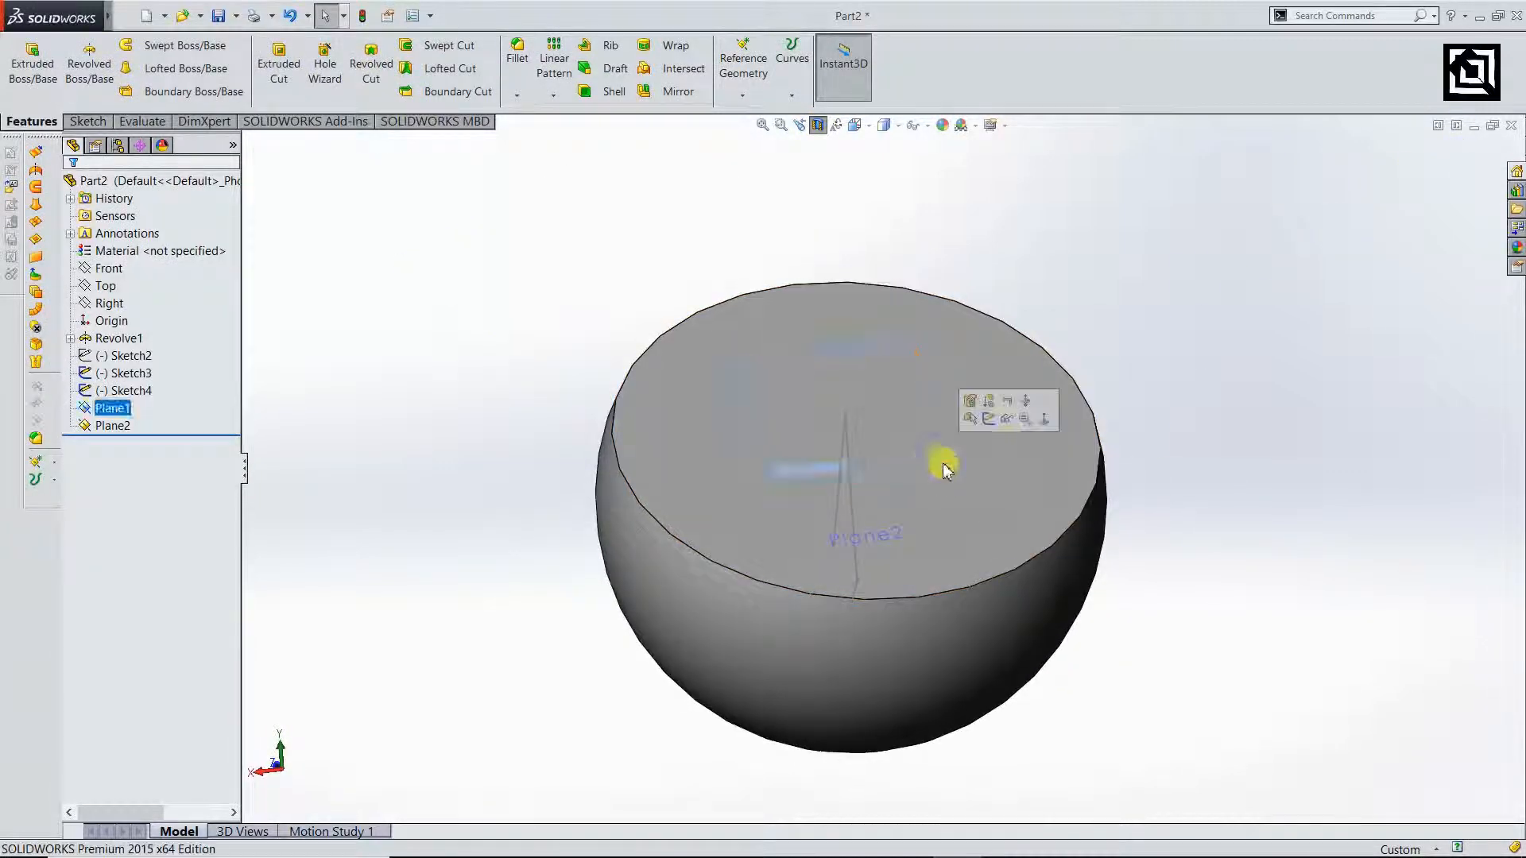
left_click(1042, 419)
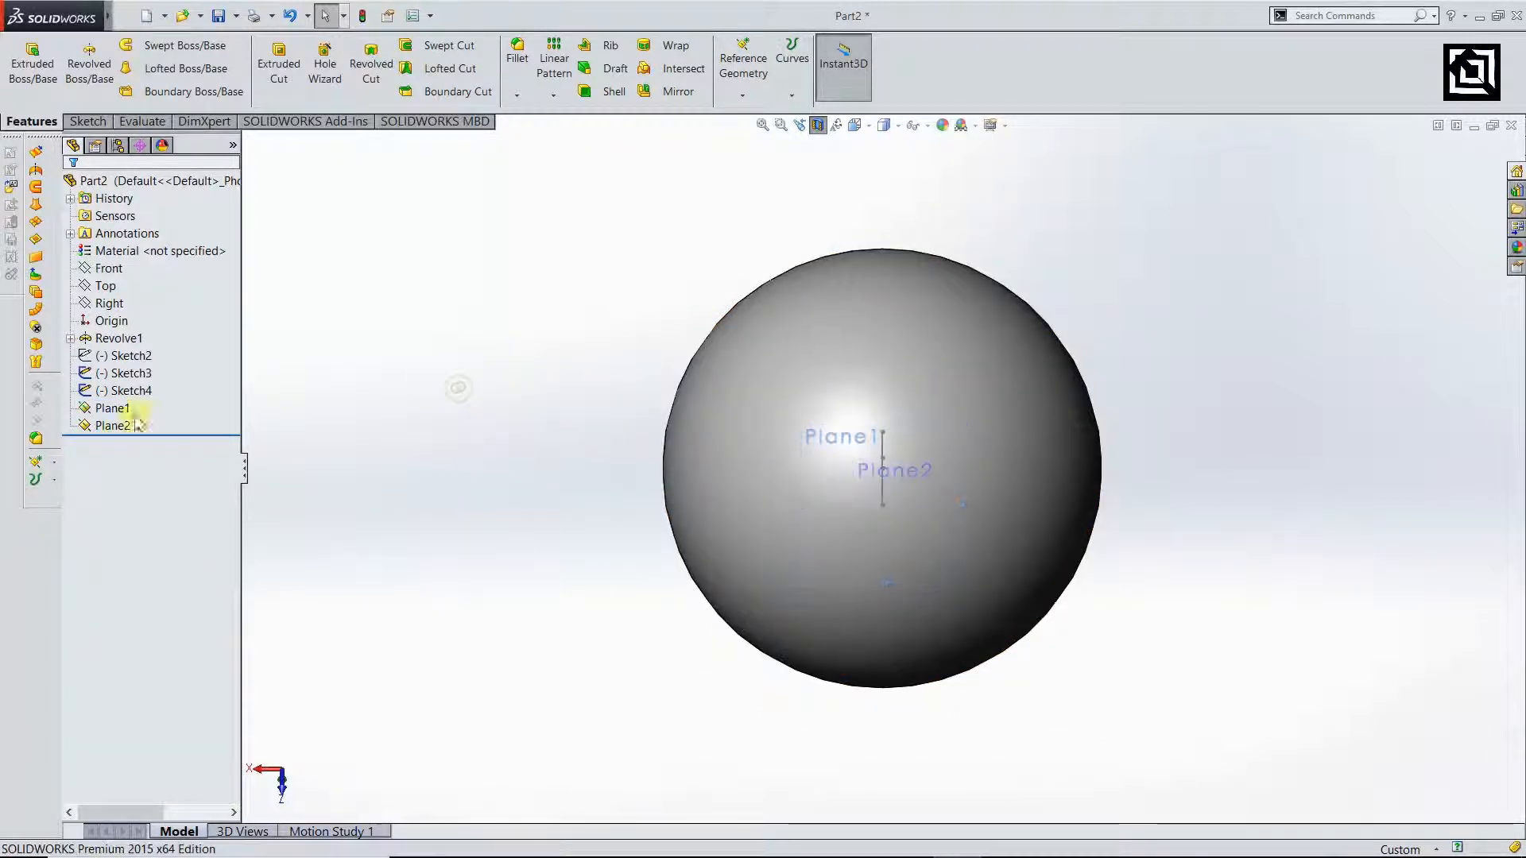
left_click(112, 408)
left_click(140, 387)
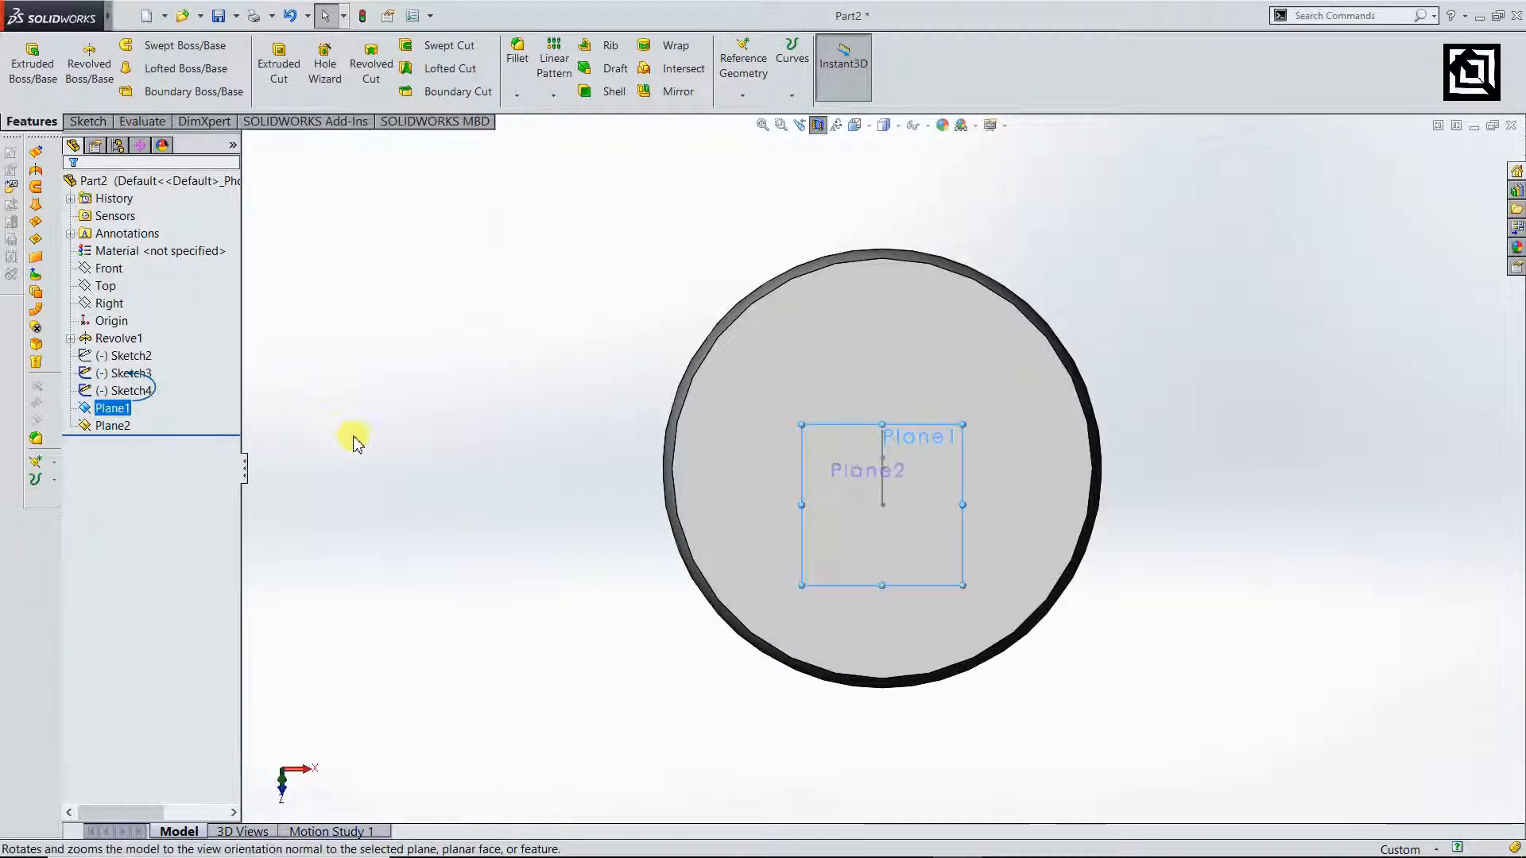
left_click(99, 124)
left_click(154, 45)
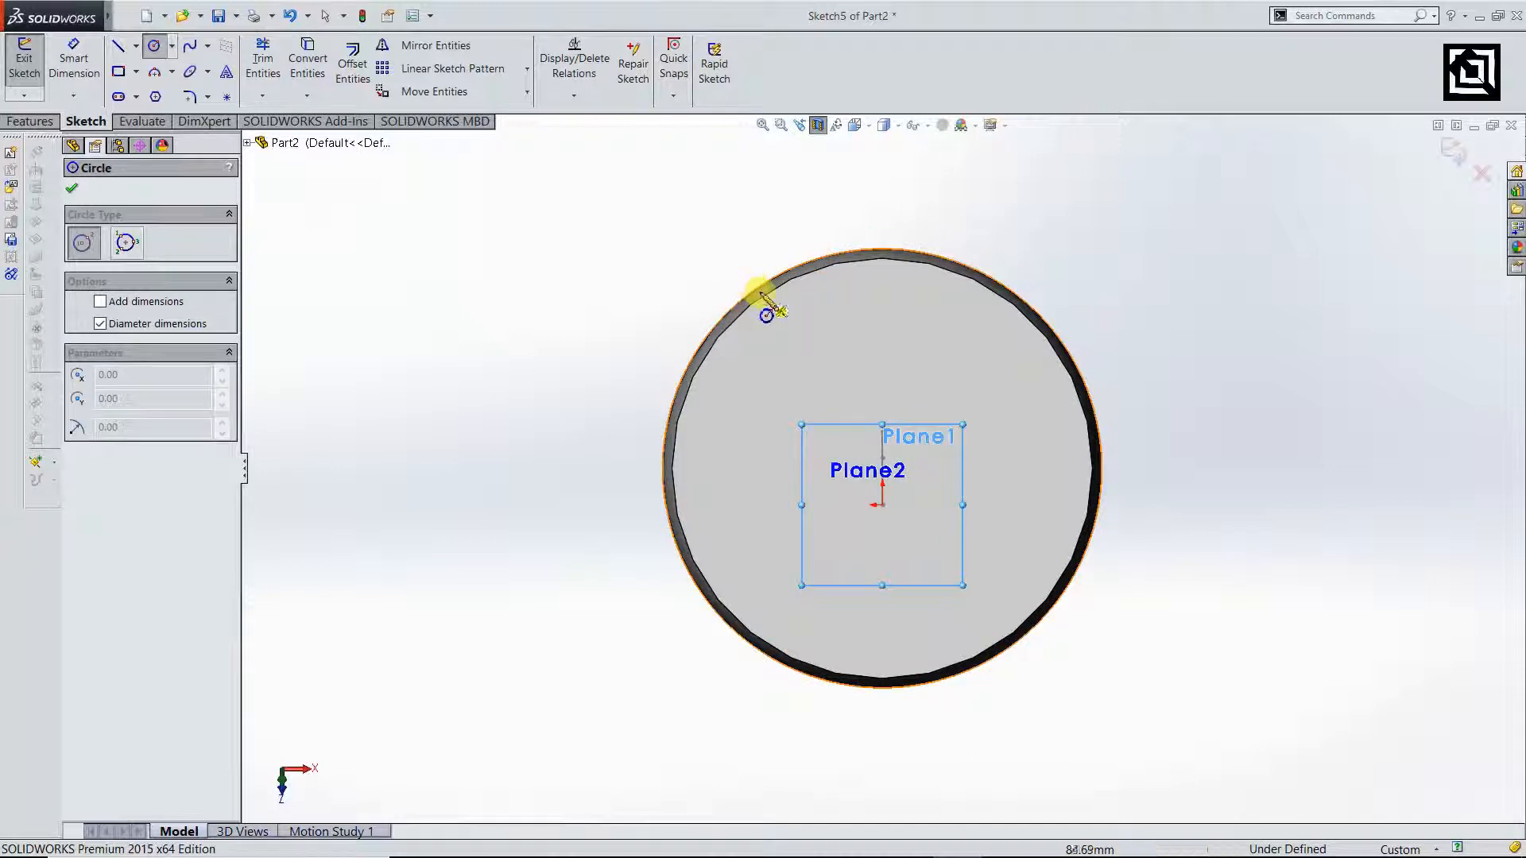
scroll(893, 473, "down", 5)
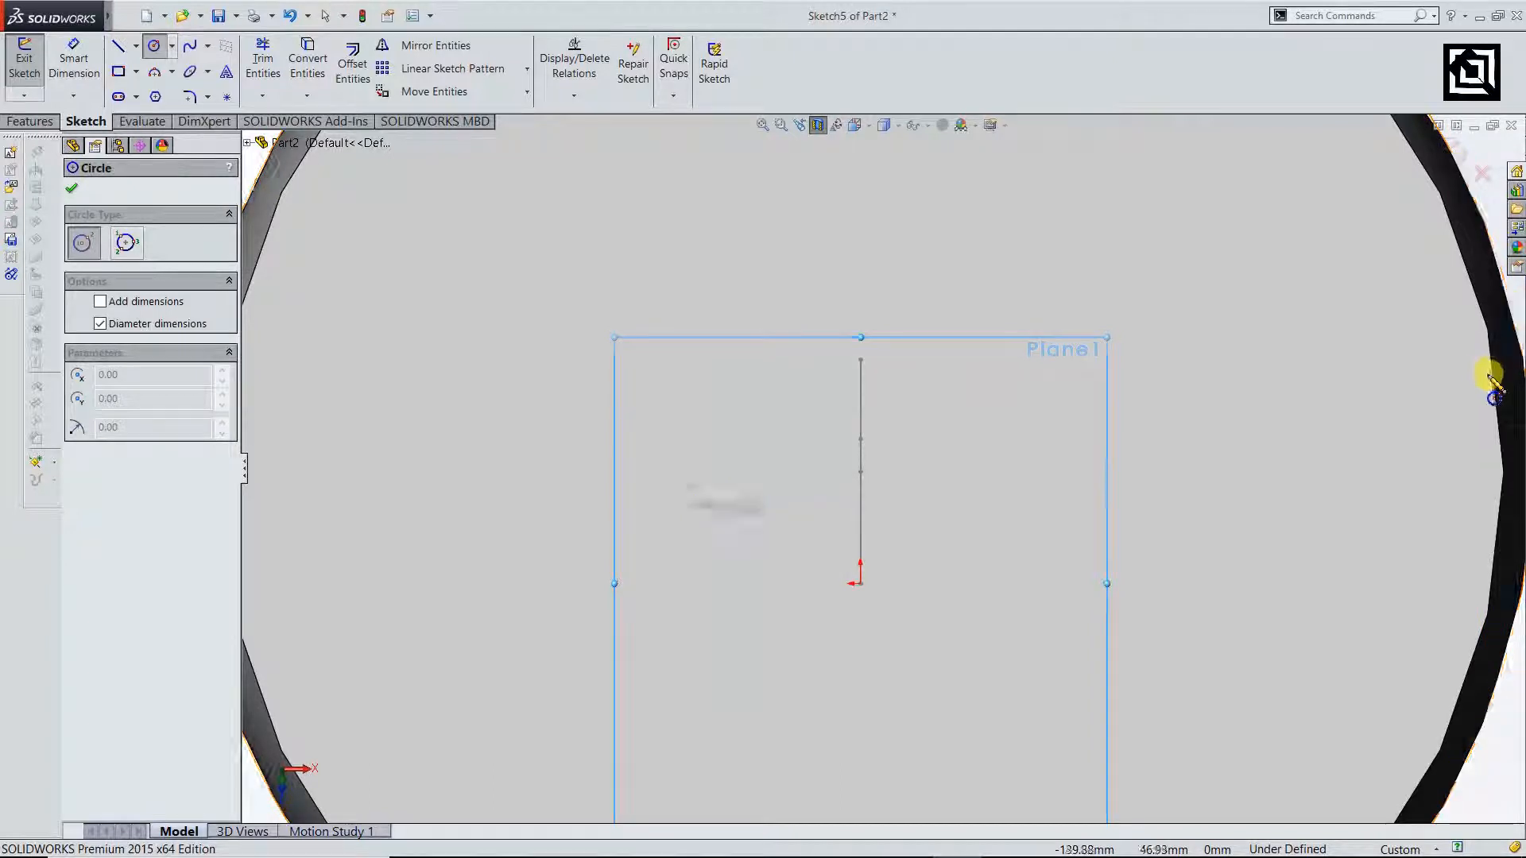
key("z")
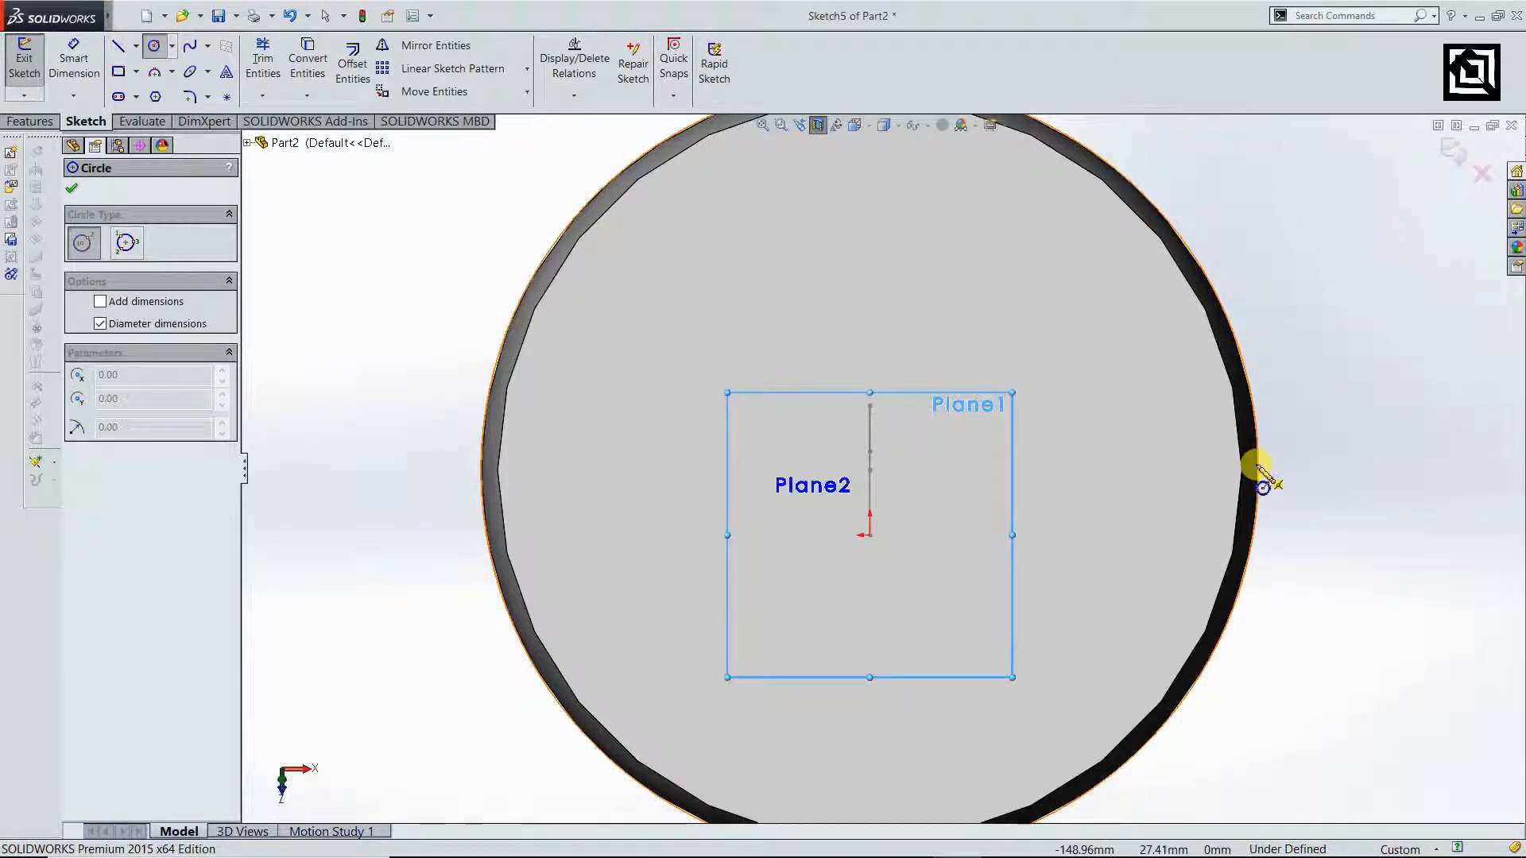
left_click(1259, 472)
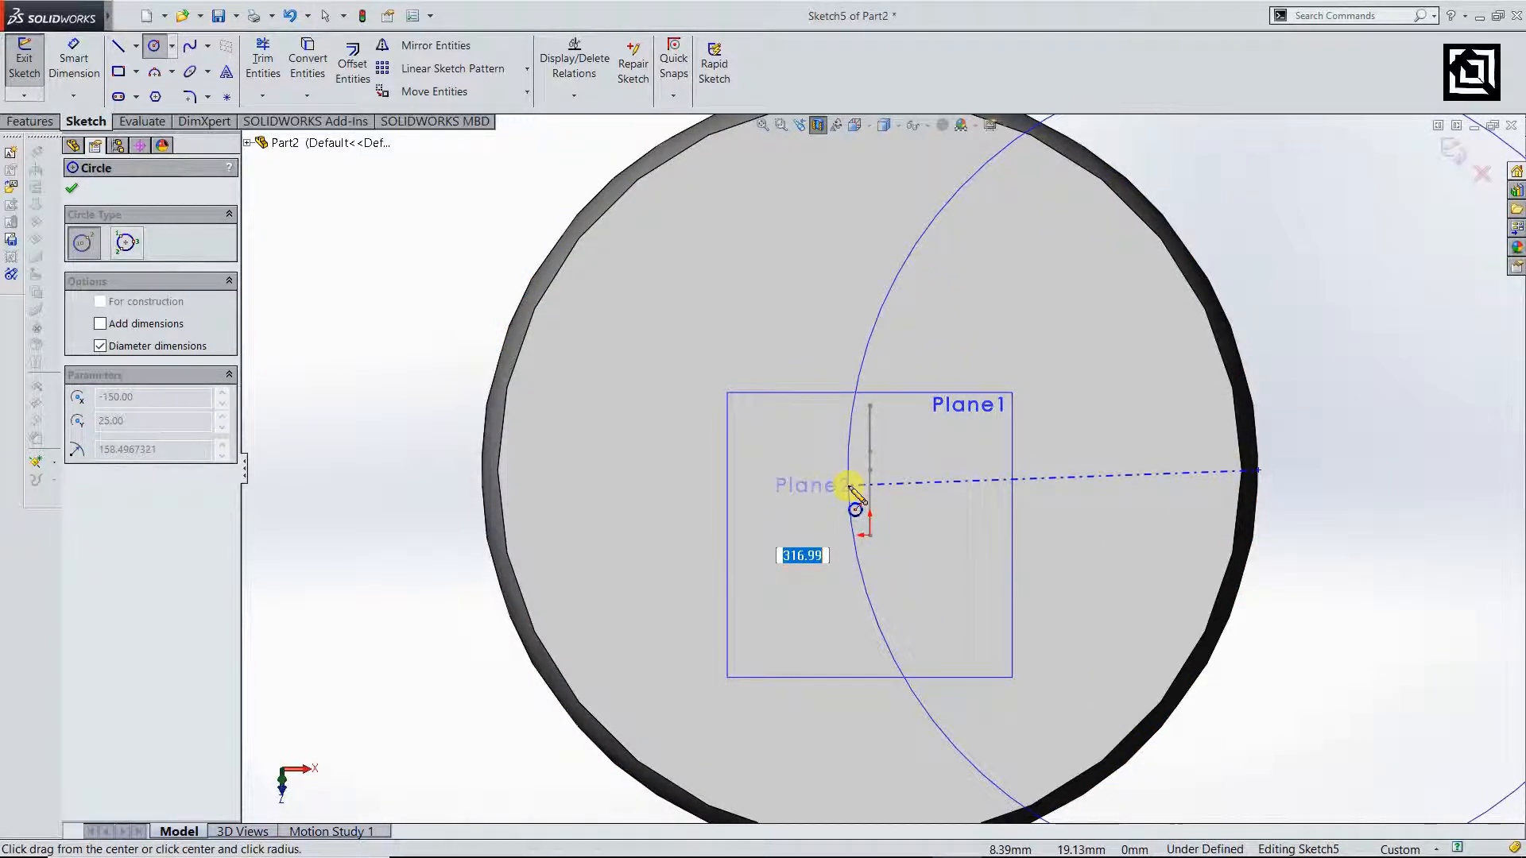
type("300")
key("Return")
- Draw a circle of 142.5 mm radius (285 mm diameter) centred on the 300 mm circle where it meets the vertical sketch line
scroll(791, 564, "down", 4)
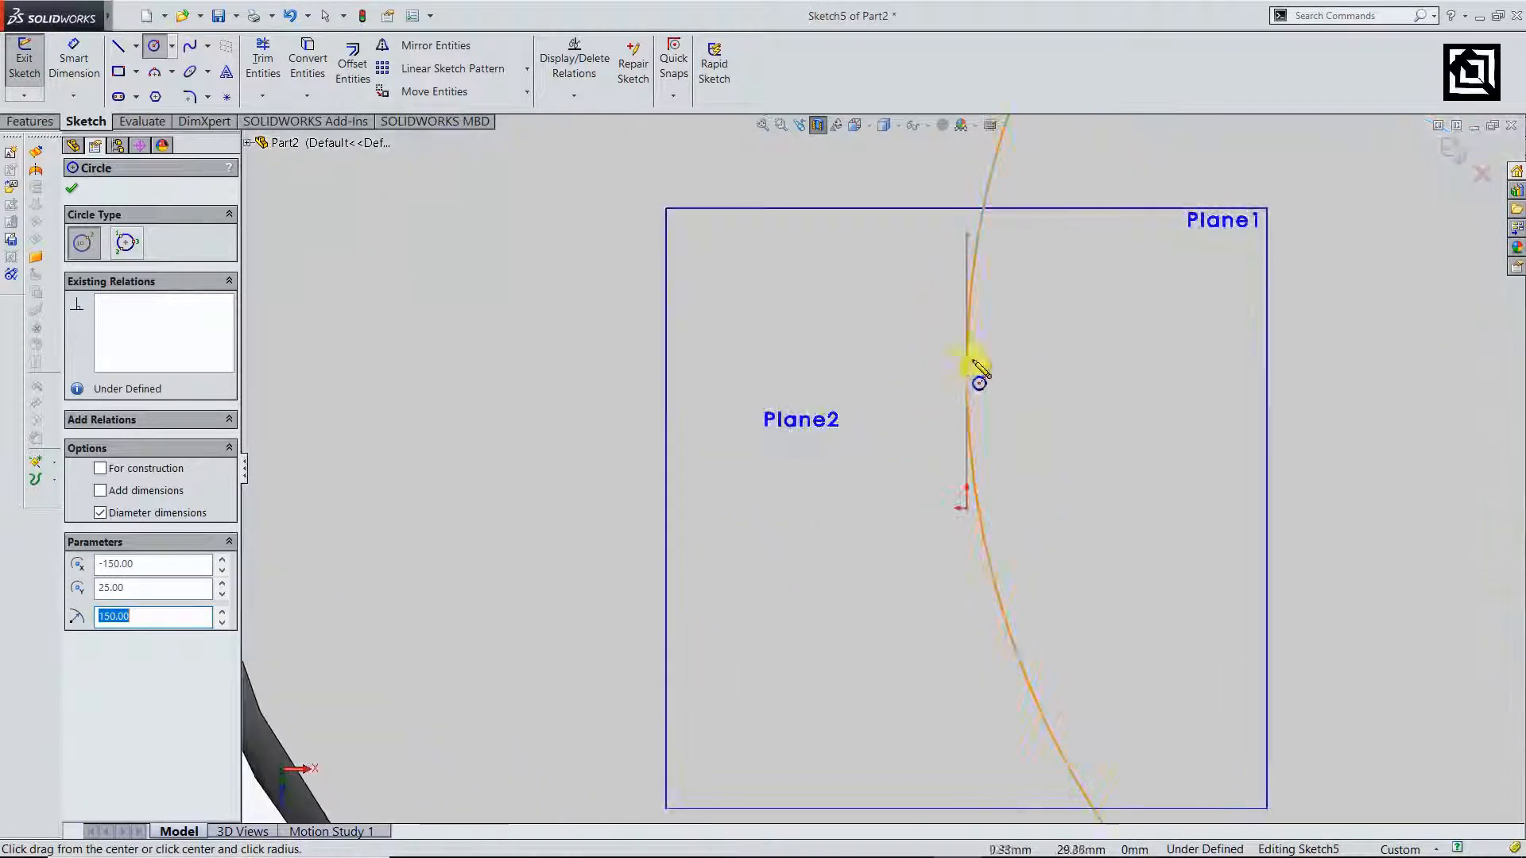
left_click(971, 379)
scroll(971, 380, "up", 3)
scroll(1025, 425, "up", 3)
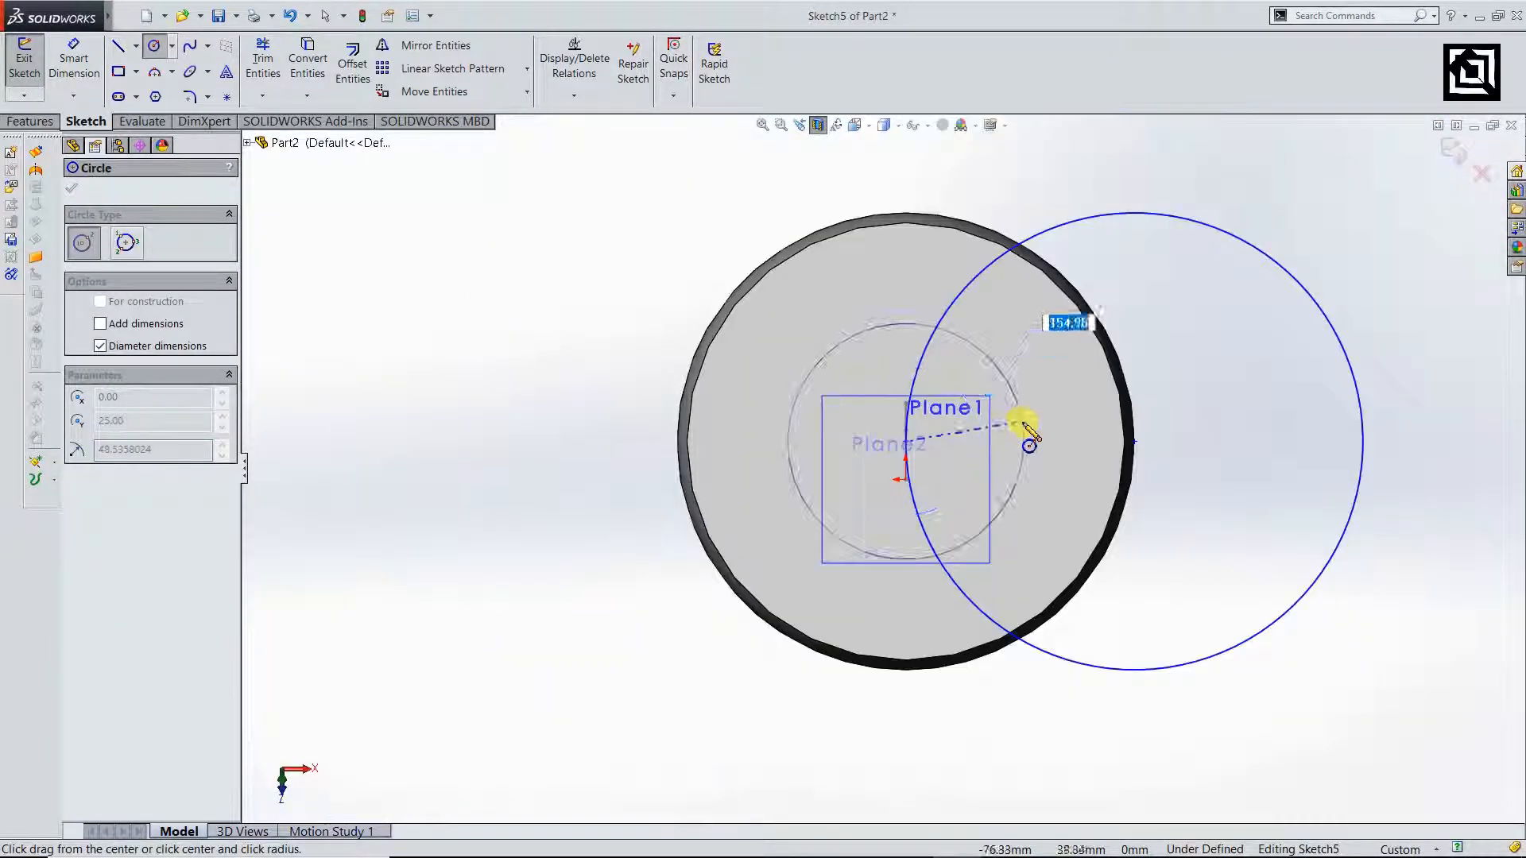
scroll(1073, 373, "down", 3)
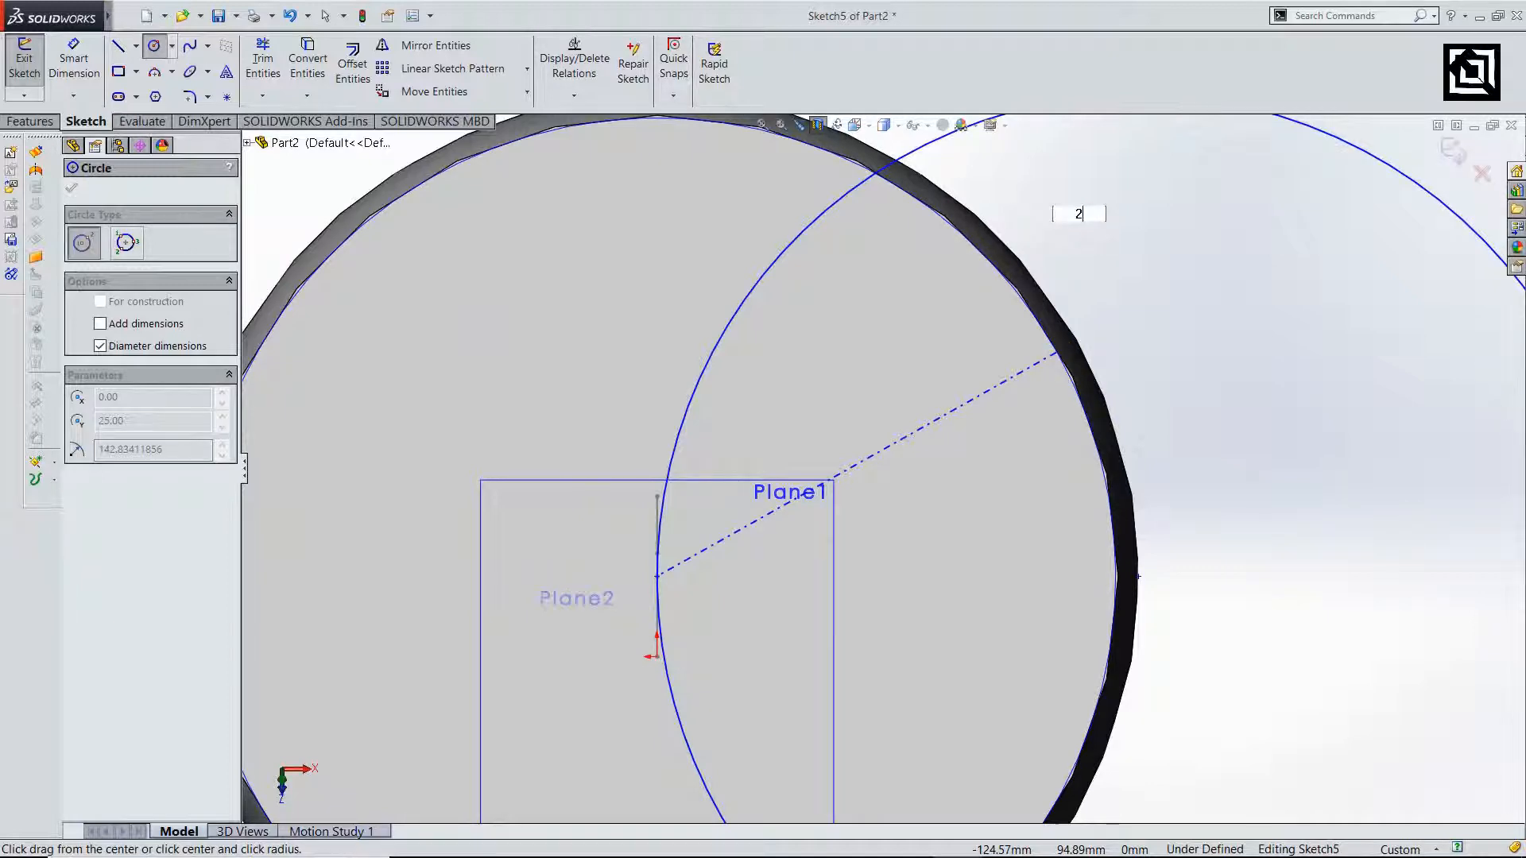
key("Return")
scroll(1057, 365, "up", 3)
scroll(747, 273, "down", 3)
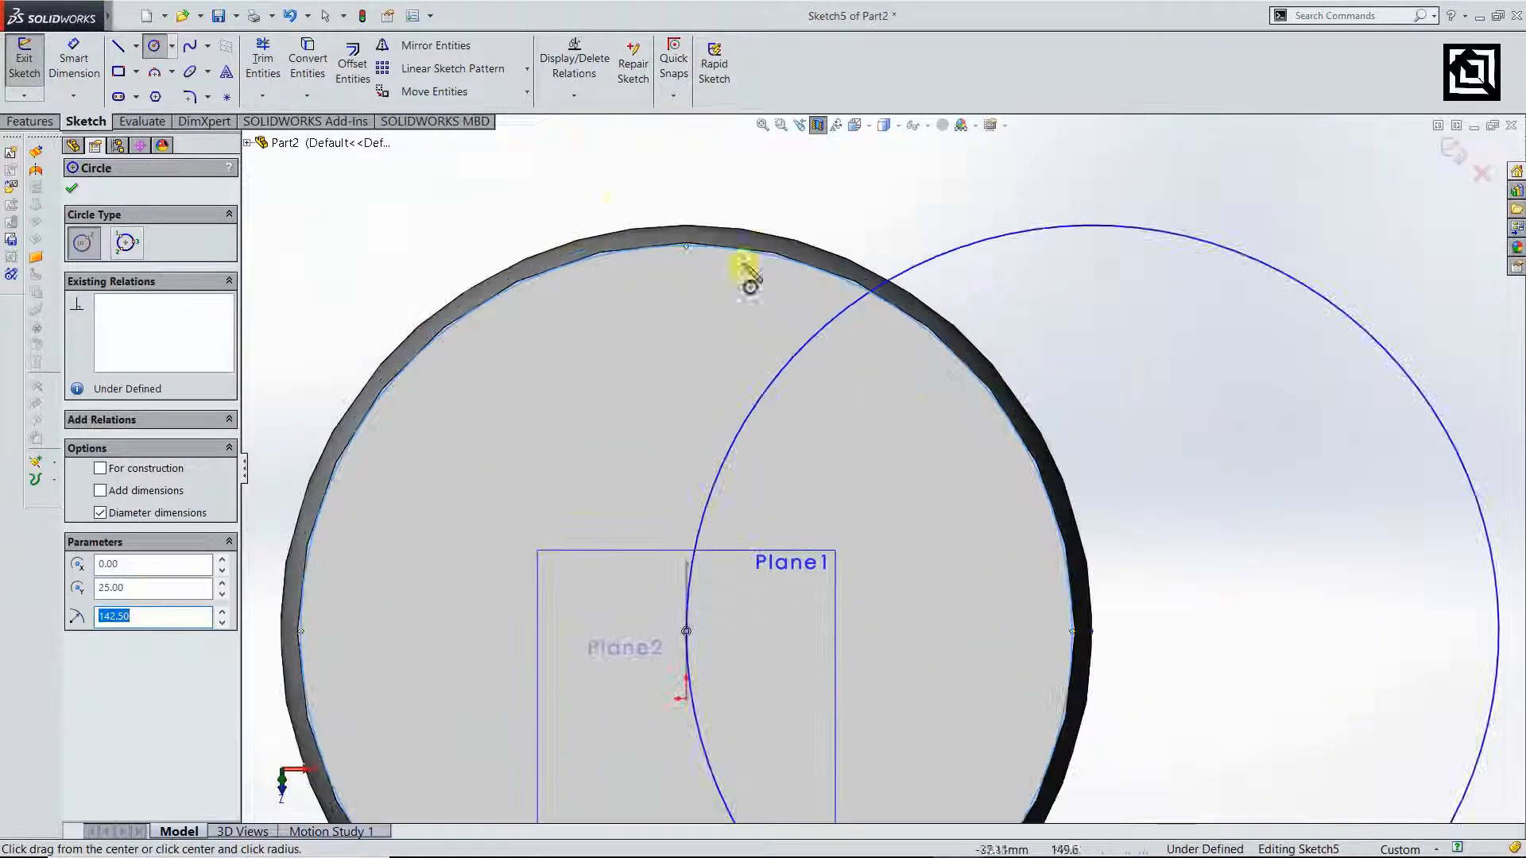
- Trim away the 300 mm helper circle, leaving the smaller circle, and exit the sketch
left_click(266, 64)
mouse_move(862, 225)
left_mouse_down()
mouse_move(1015, 331)
mouse_move(776, 487)
left_mouse_up()
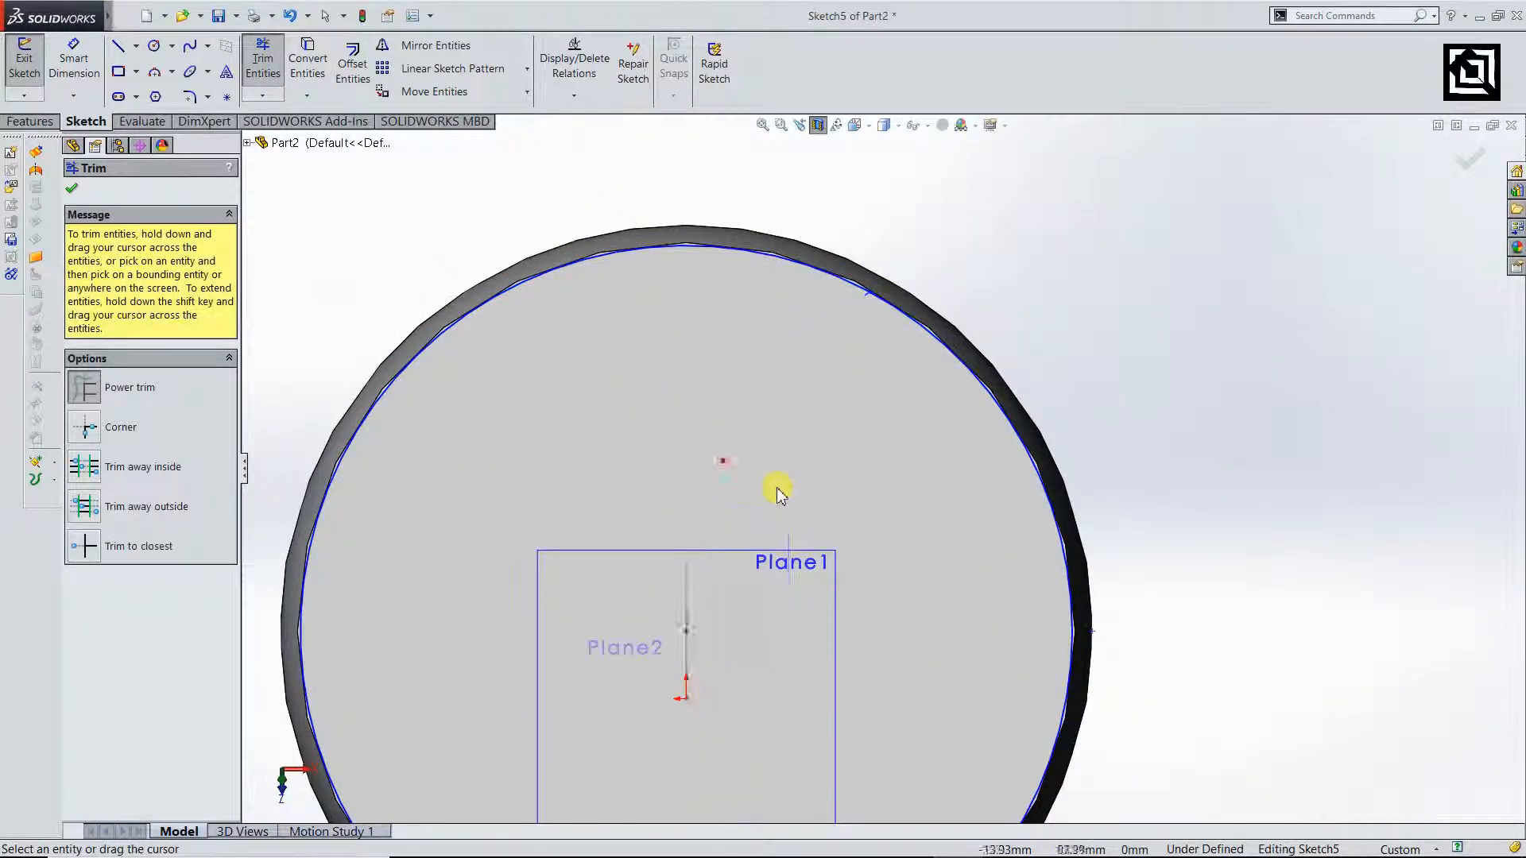
scroll(777, 487, "up", 2)
scroll(757, 702, "up", 3)
scroll(774, 548, "down", 3)
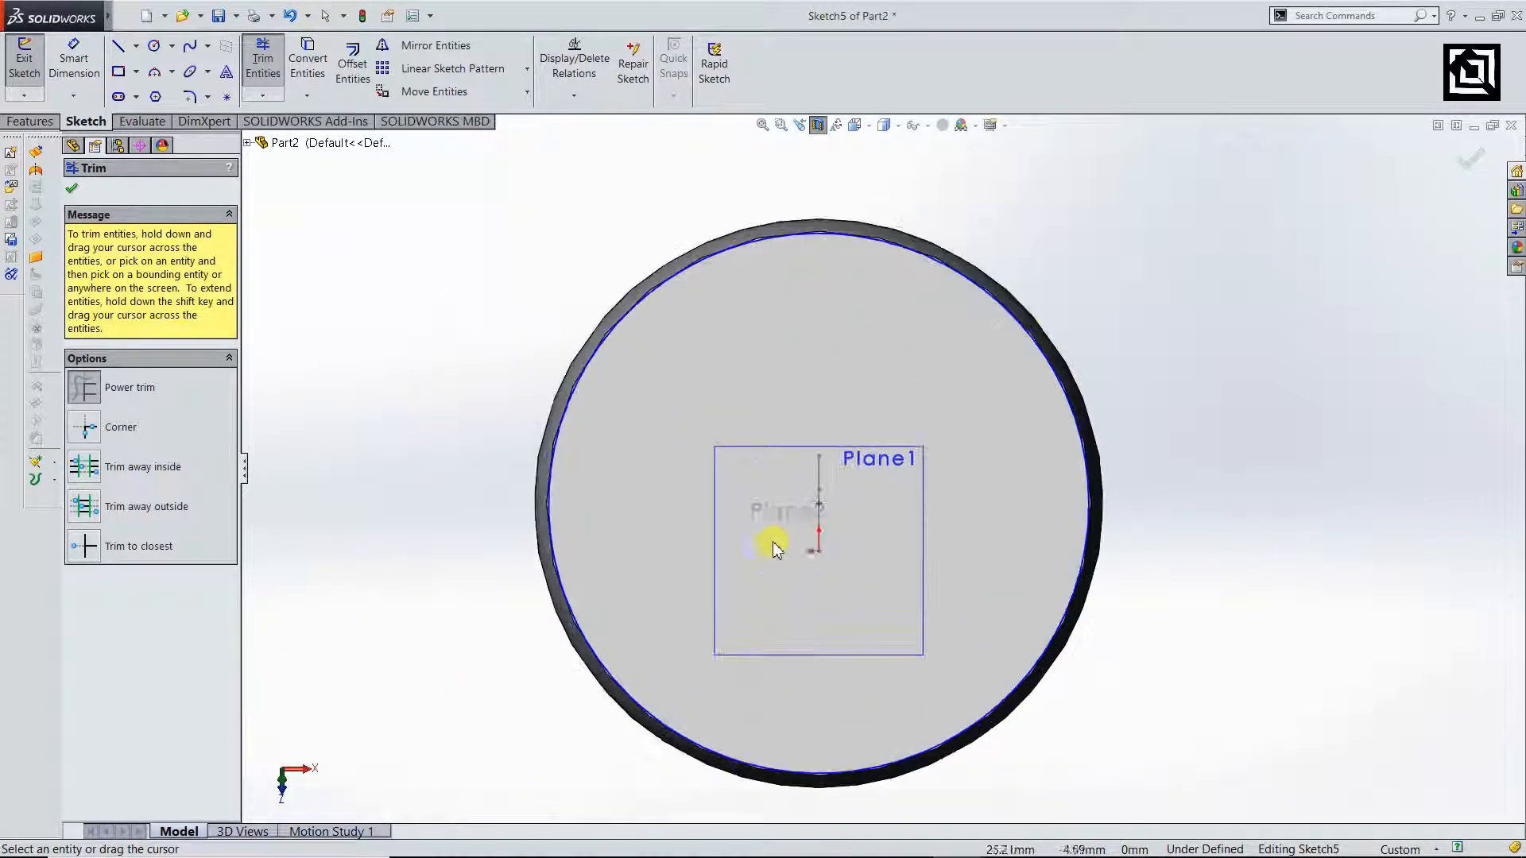
left_click(1471, 163)
left_click(1458, 155)
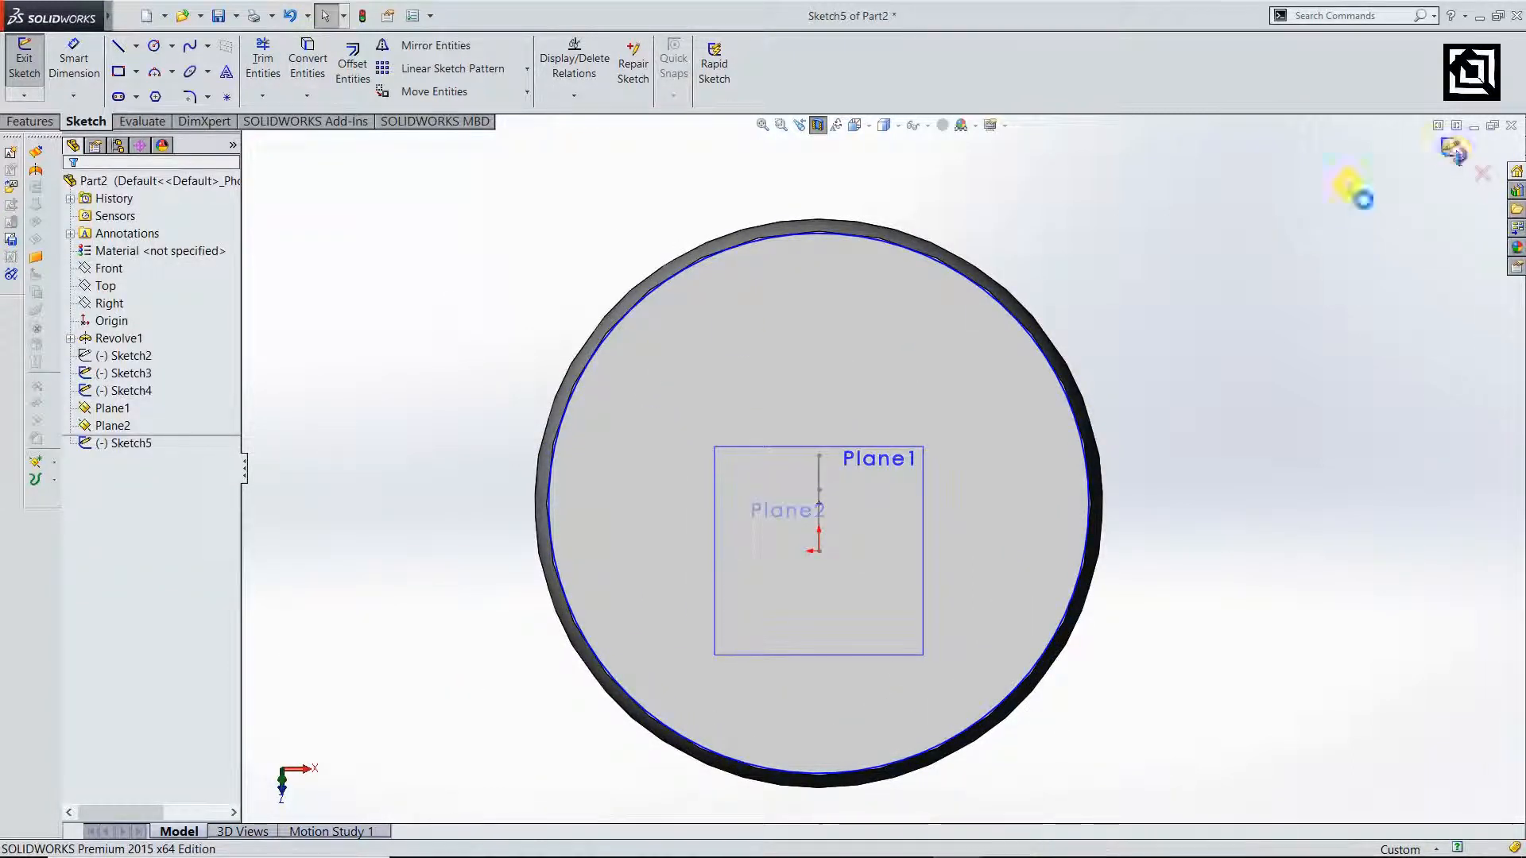
- Turn off the section view at Plane1
scroll(882, 516, "up", 3)
middle_click_drag(654, 684, 521, 500)
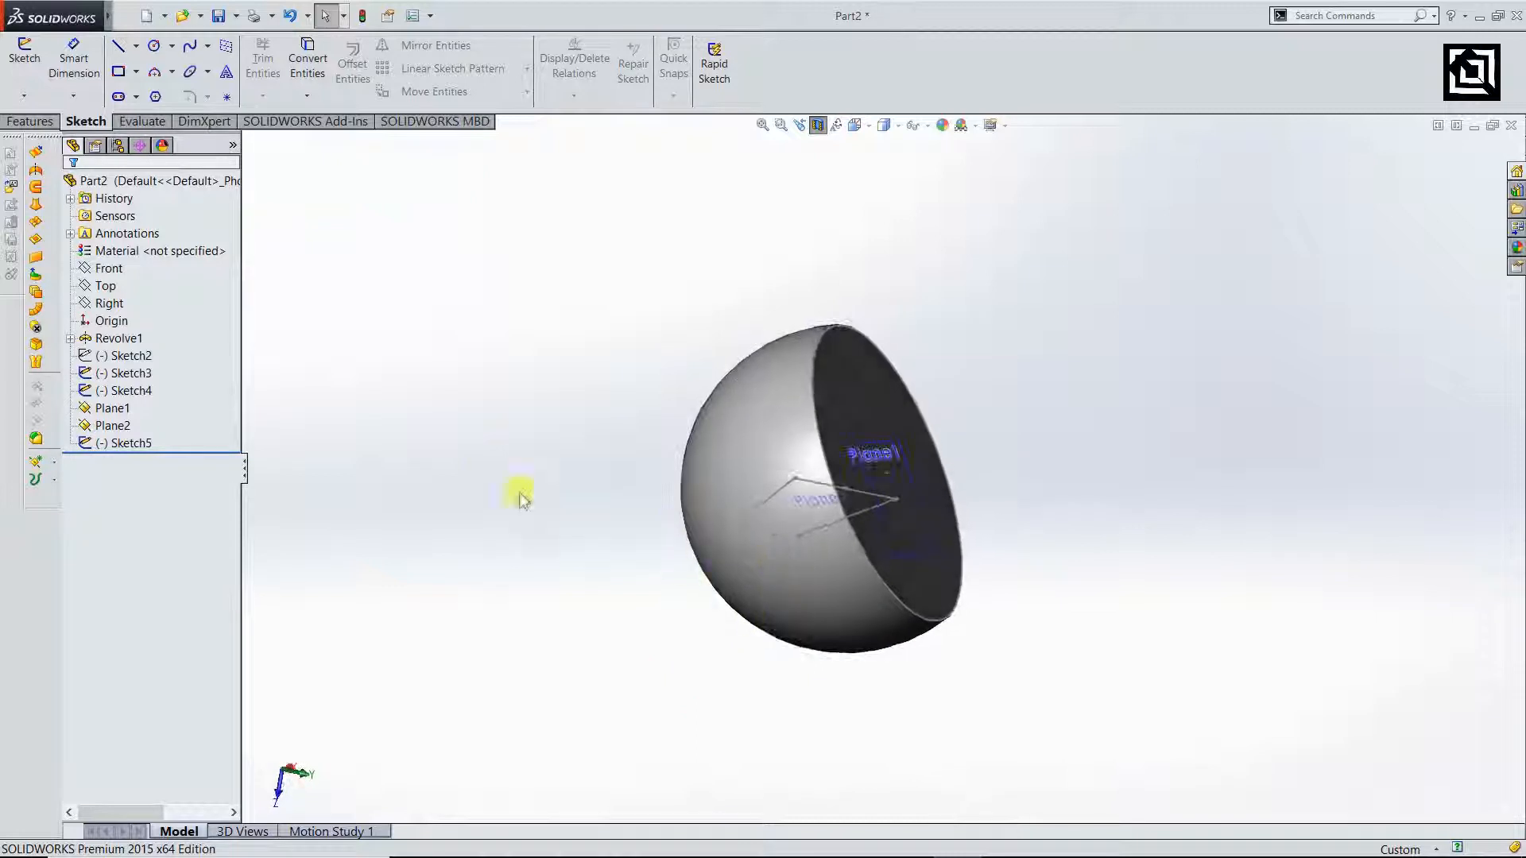
left_click(818, 125)
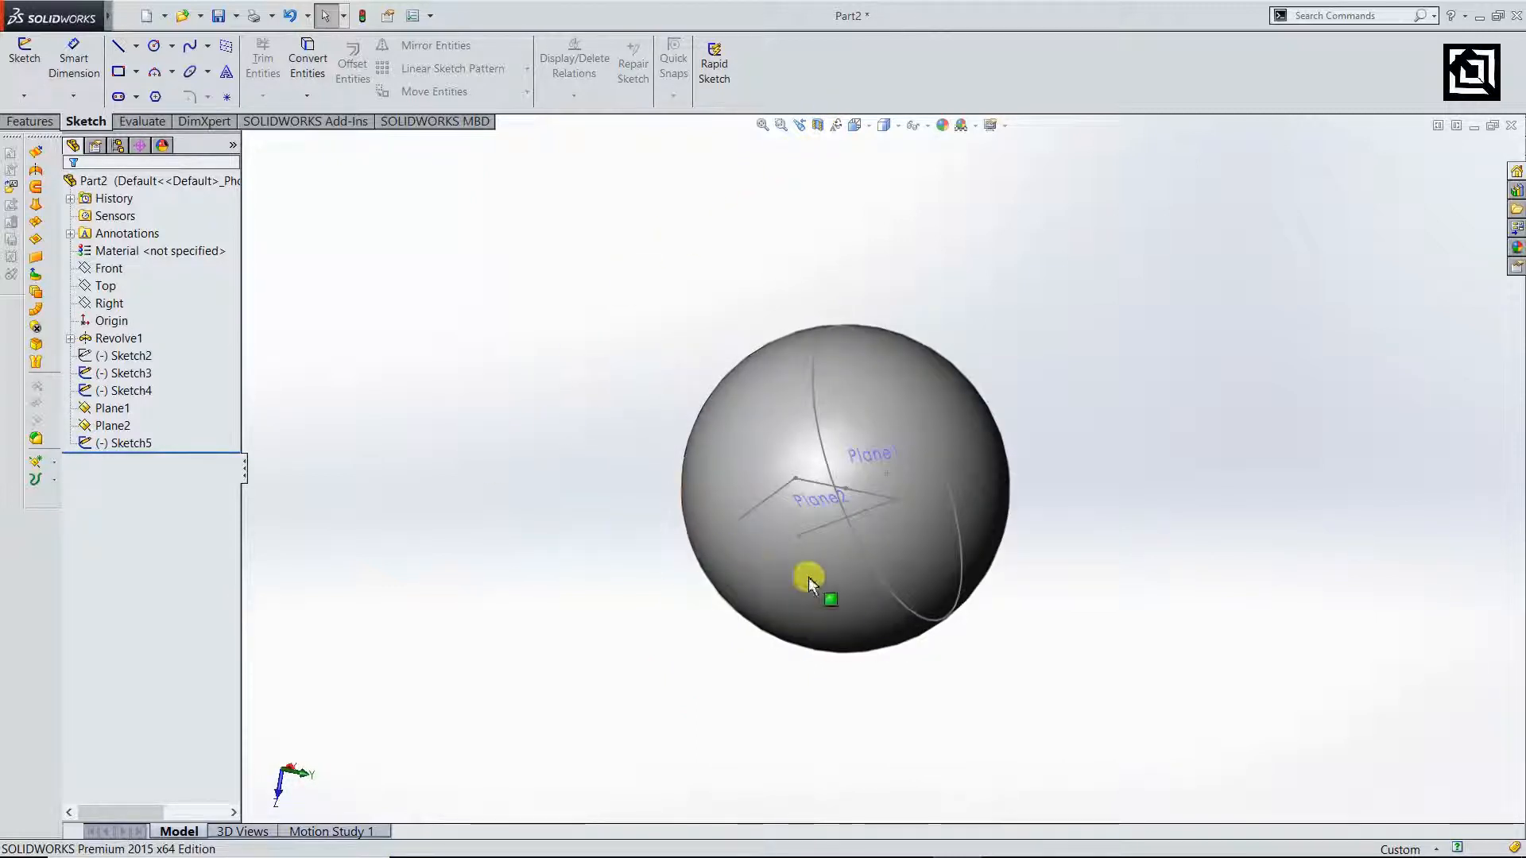
- Apply a planar section view of the sphere at Plane2
middle_click_drag(810, 580, 814, 643)
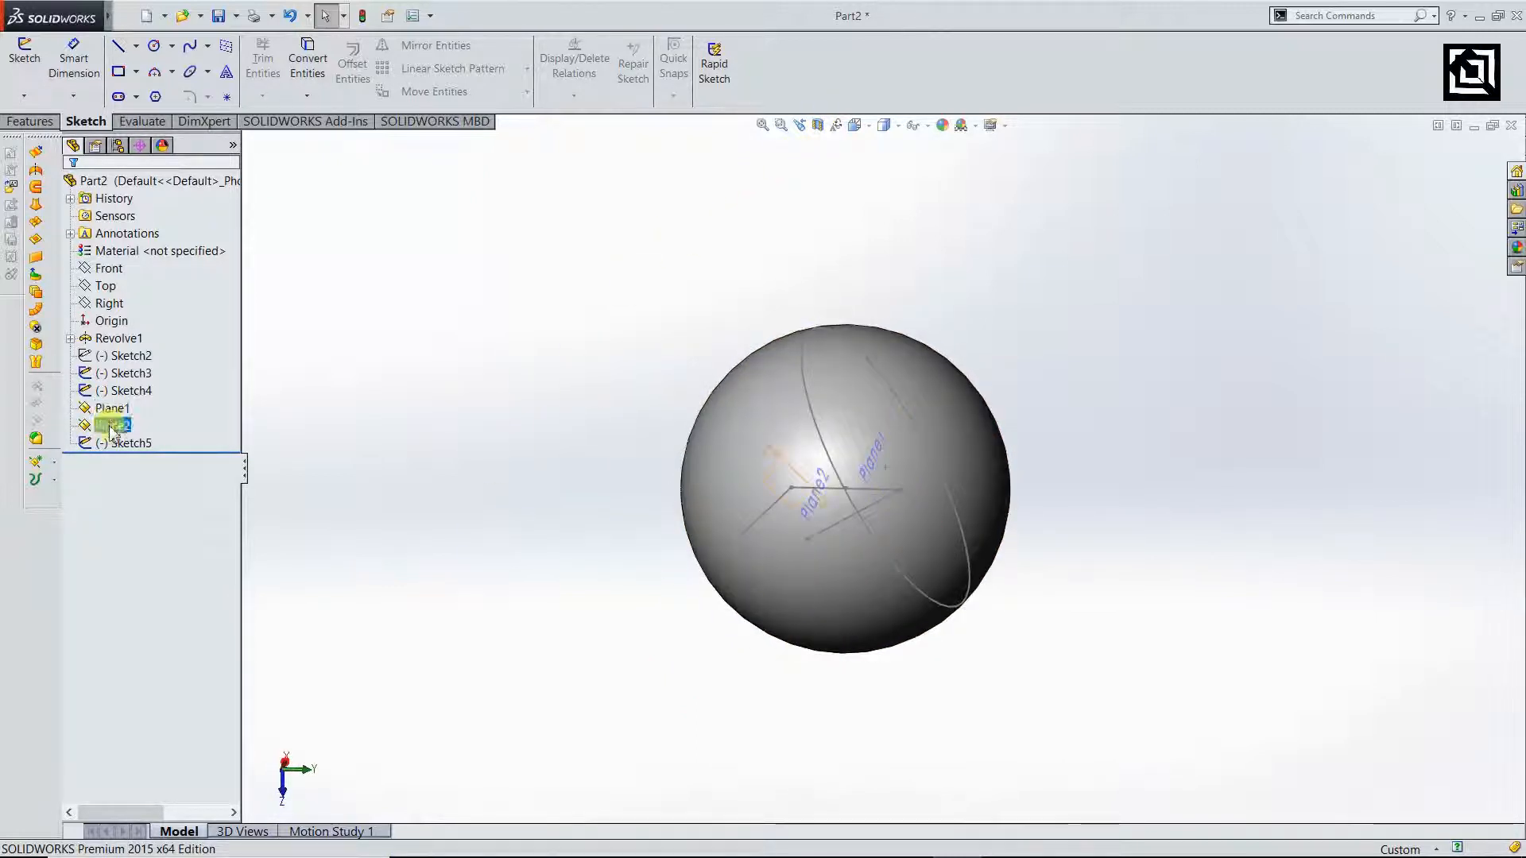
middle_click_drag(705, 463, 699, 365)
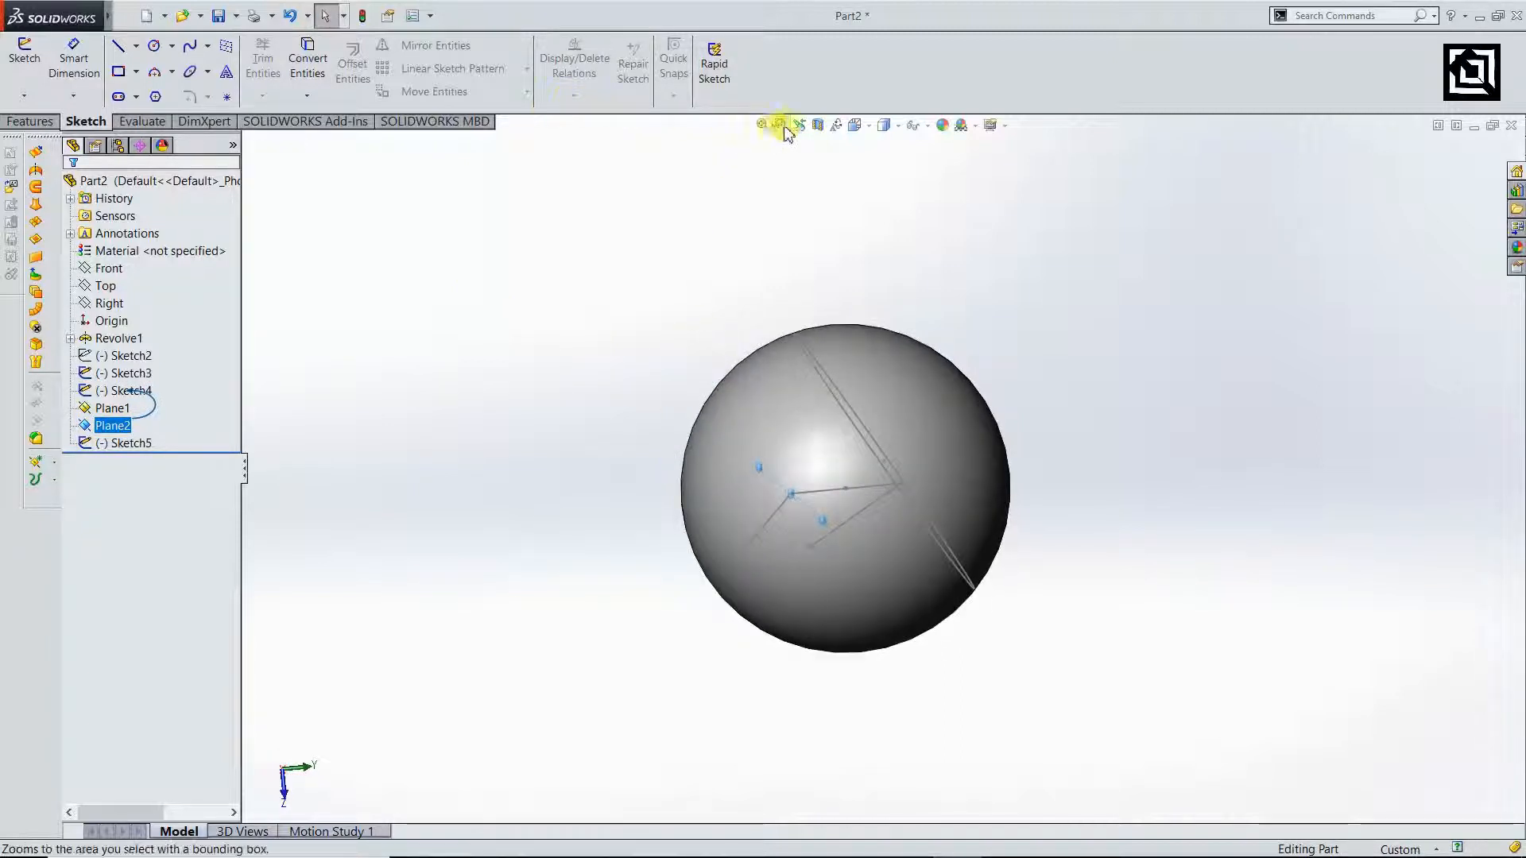
left_click(818, 125)
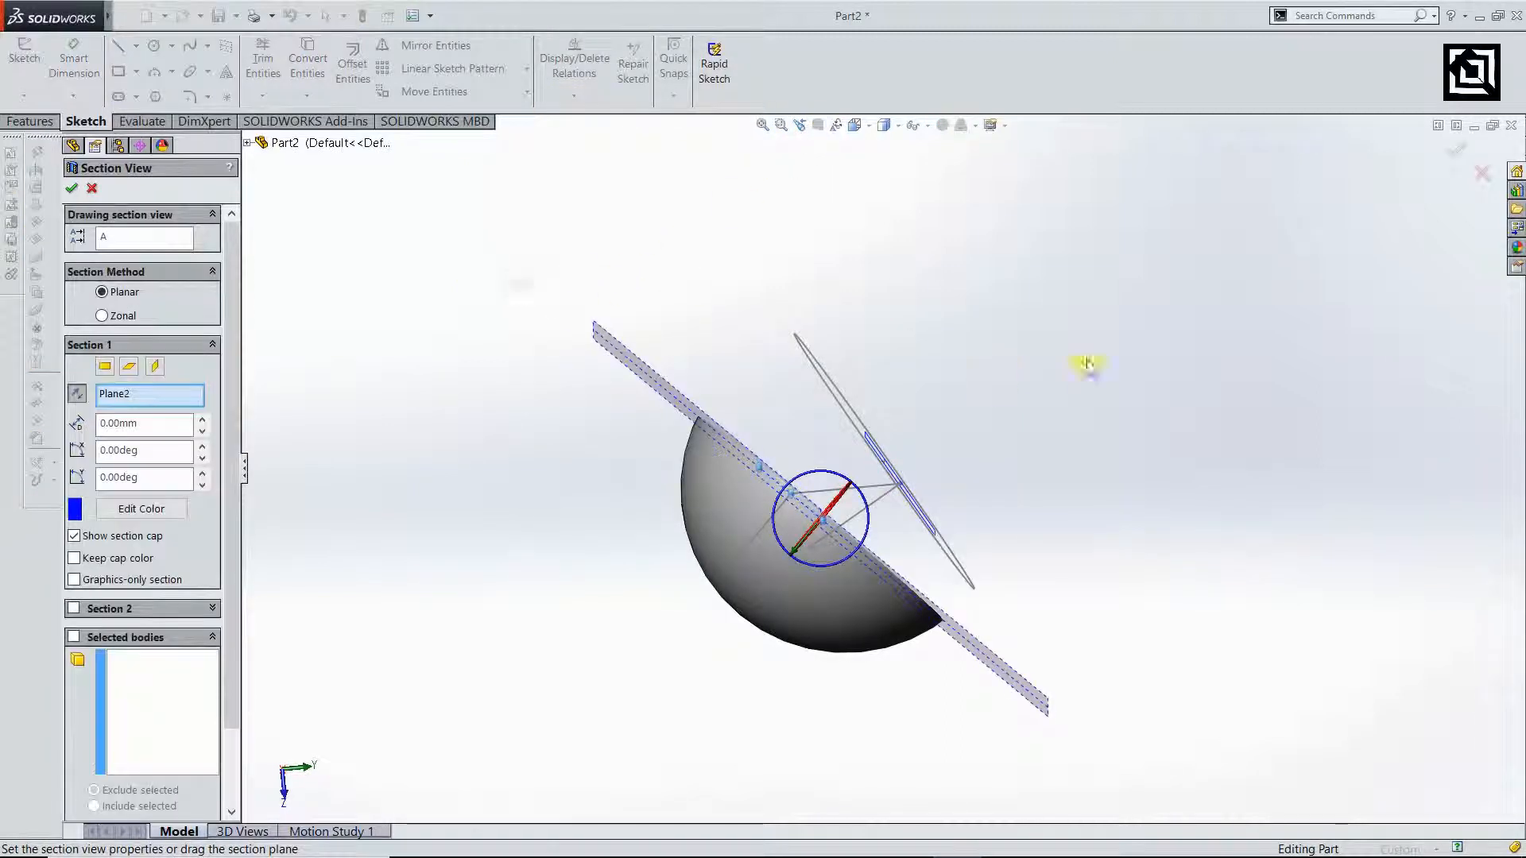
left_click(1458, 151)
middle_click_drag(1039, 273, 741, 495)
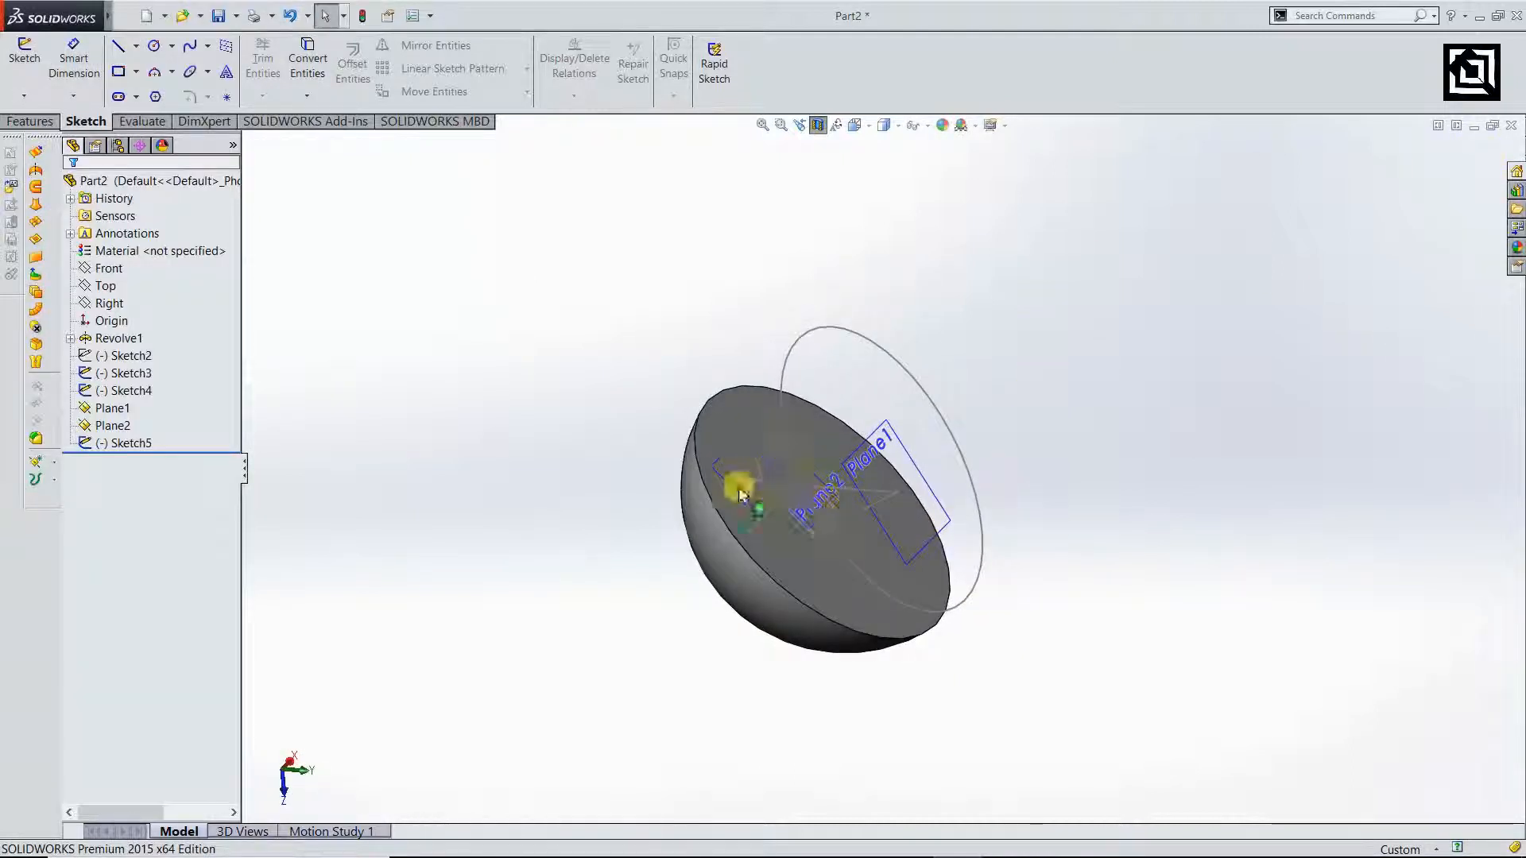
- Sketch a 190 mm diameter circle on Plane2, centred on the vertical sketch line 35.36 mm from the origin
left_click(112, 425)
left_click(173, 403)
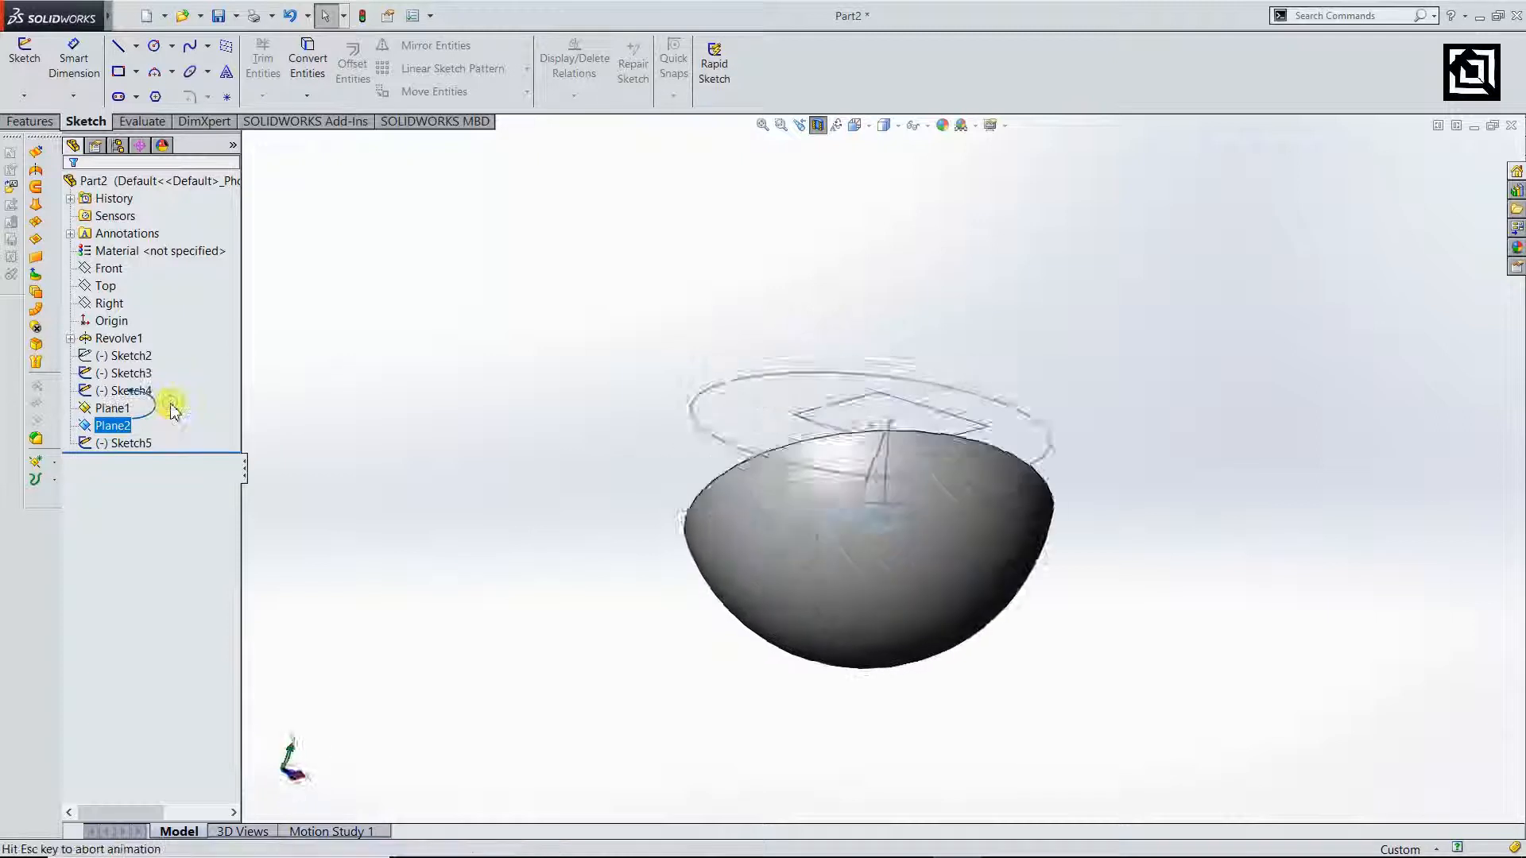
right_click(123, 433)
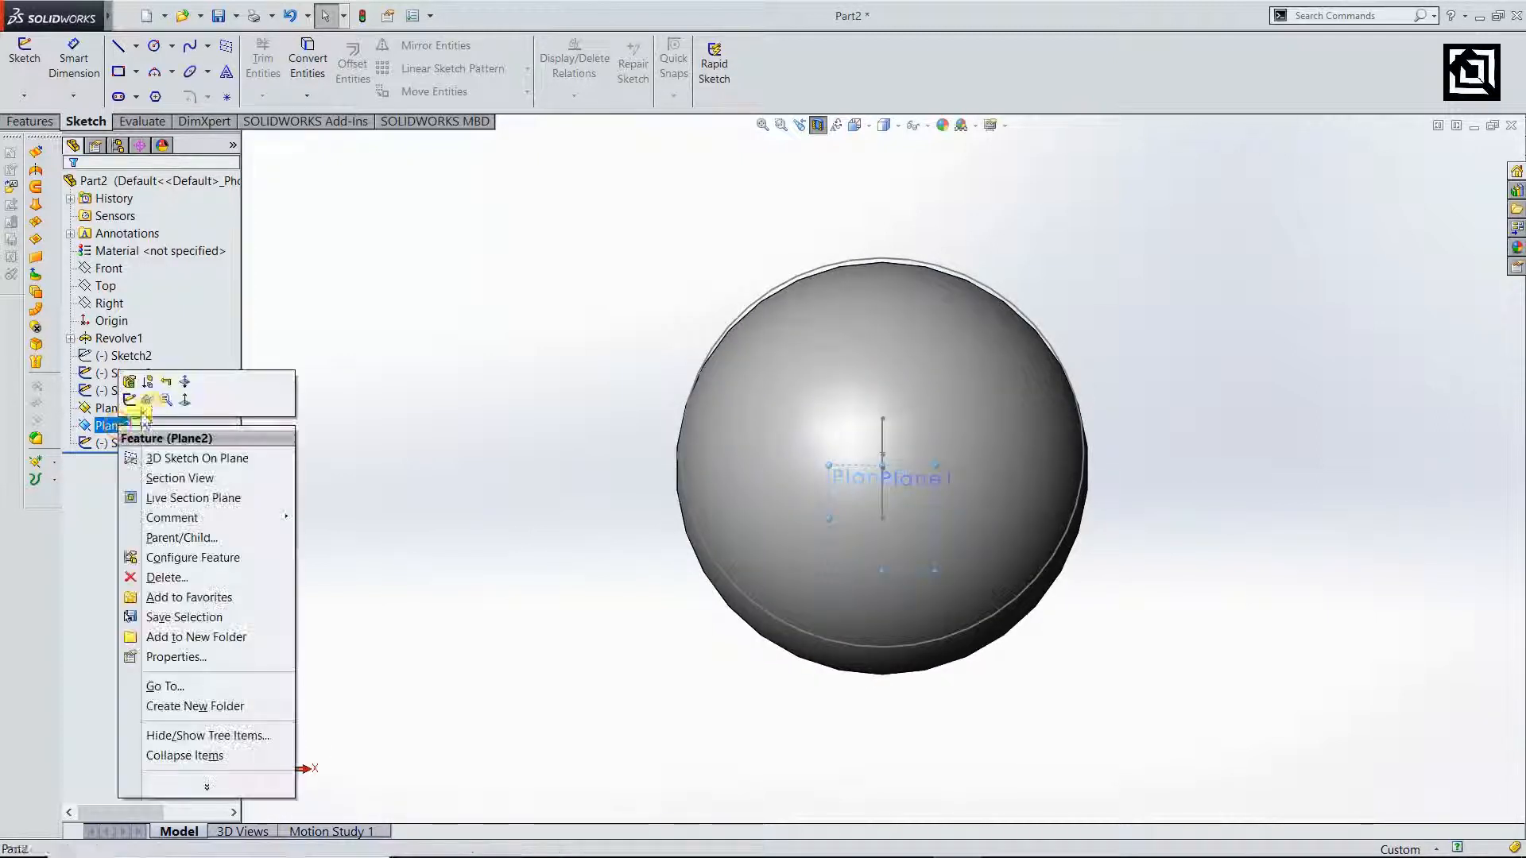
left_click(190, 392)
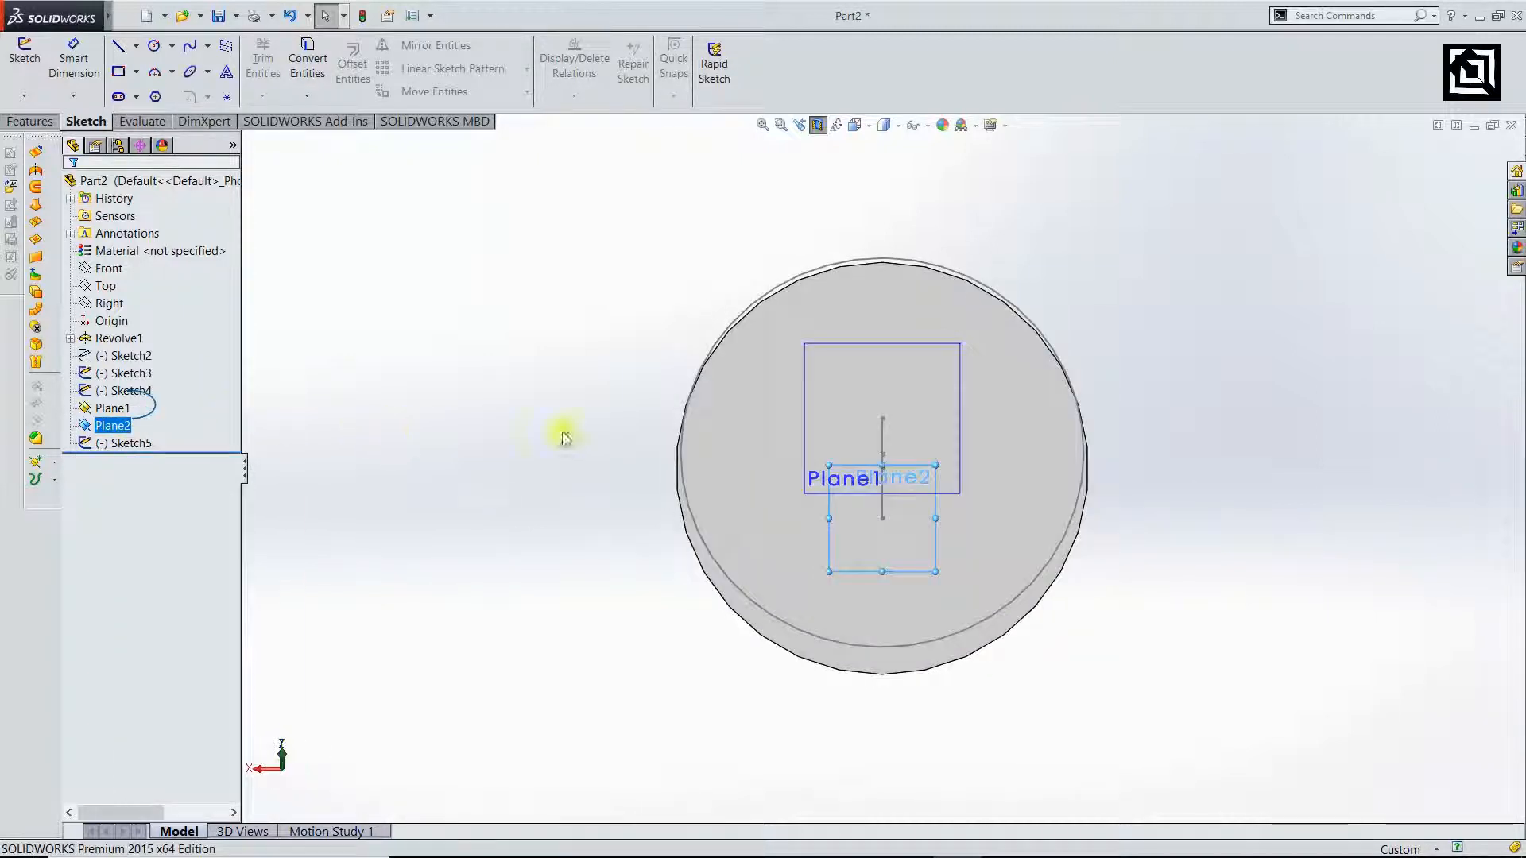
left_click(511, 468)
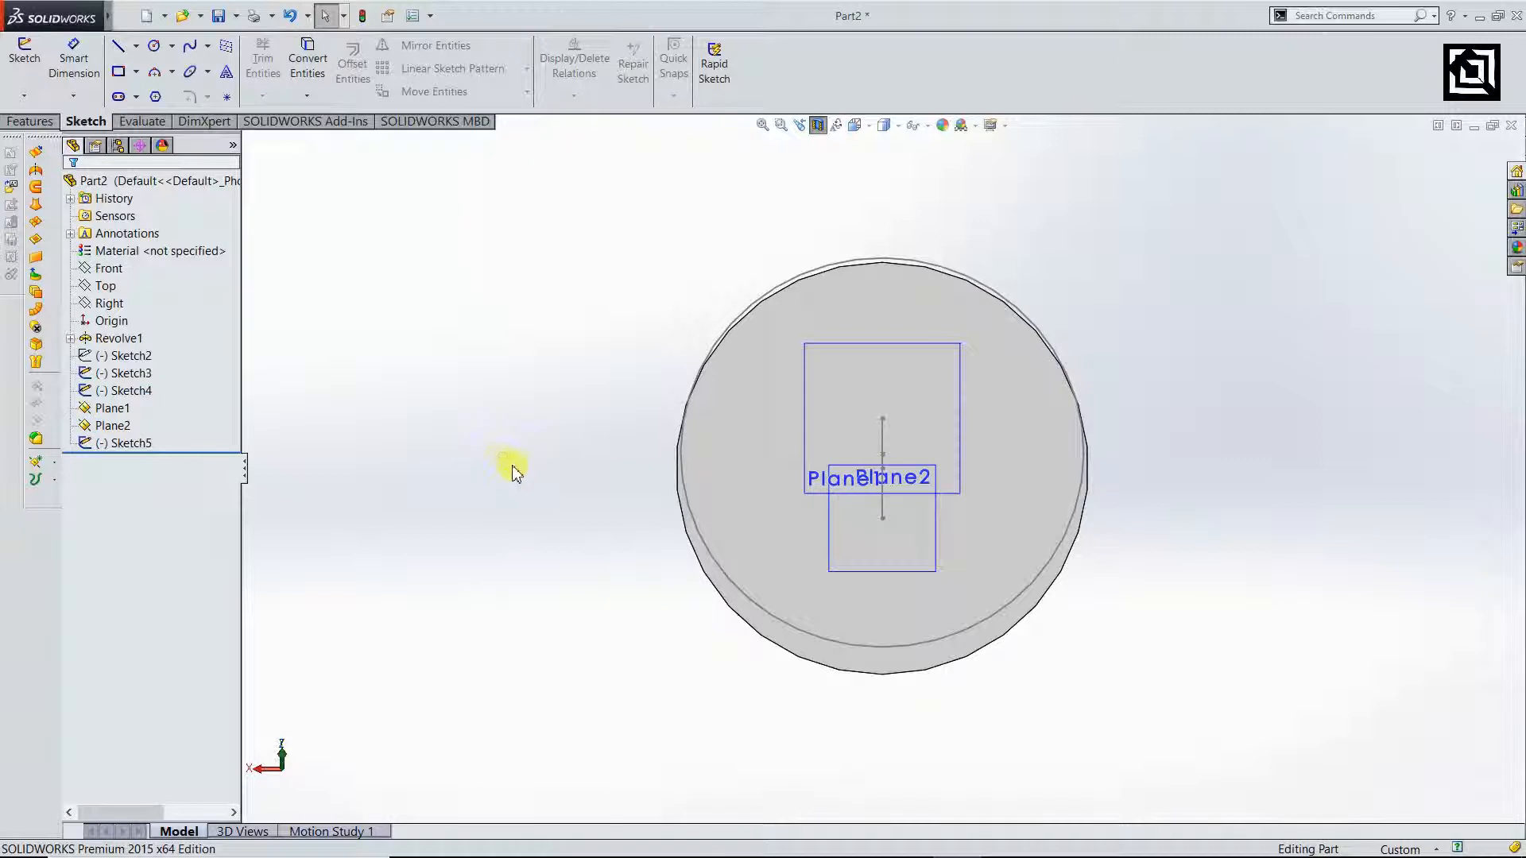
left_click(100, 430)
left_click(155, 48)
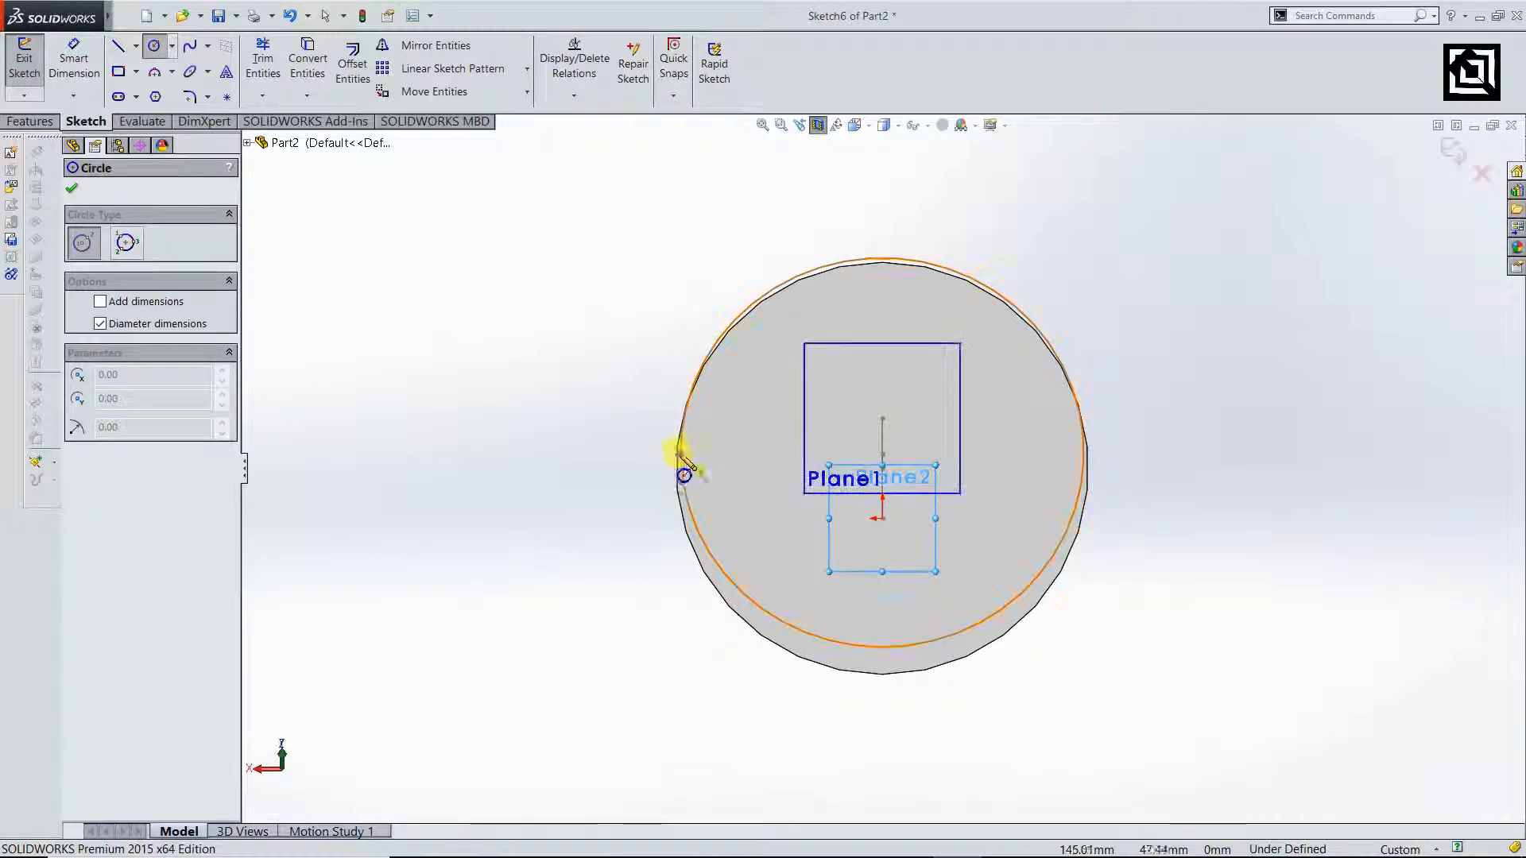
scroll(699, 473, "down", 4)
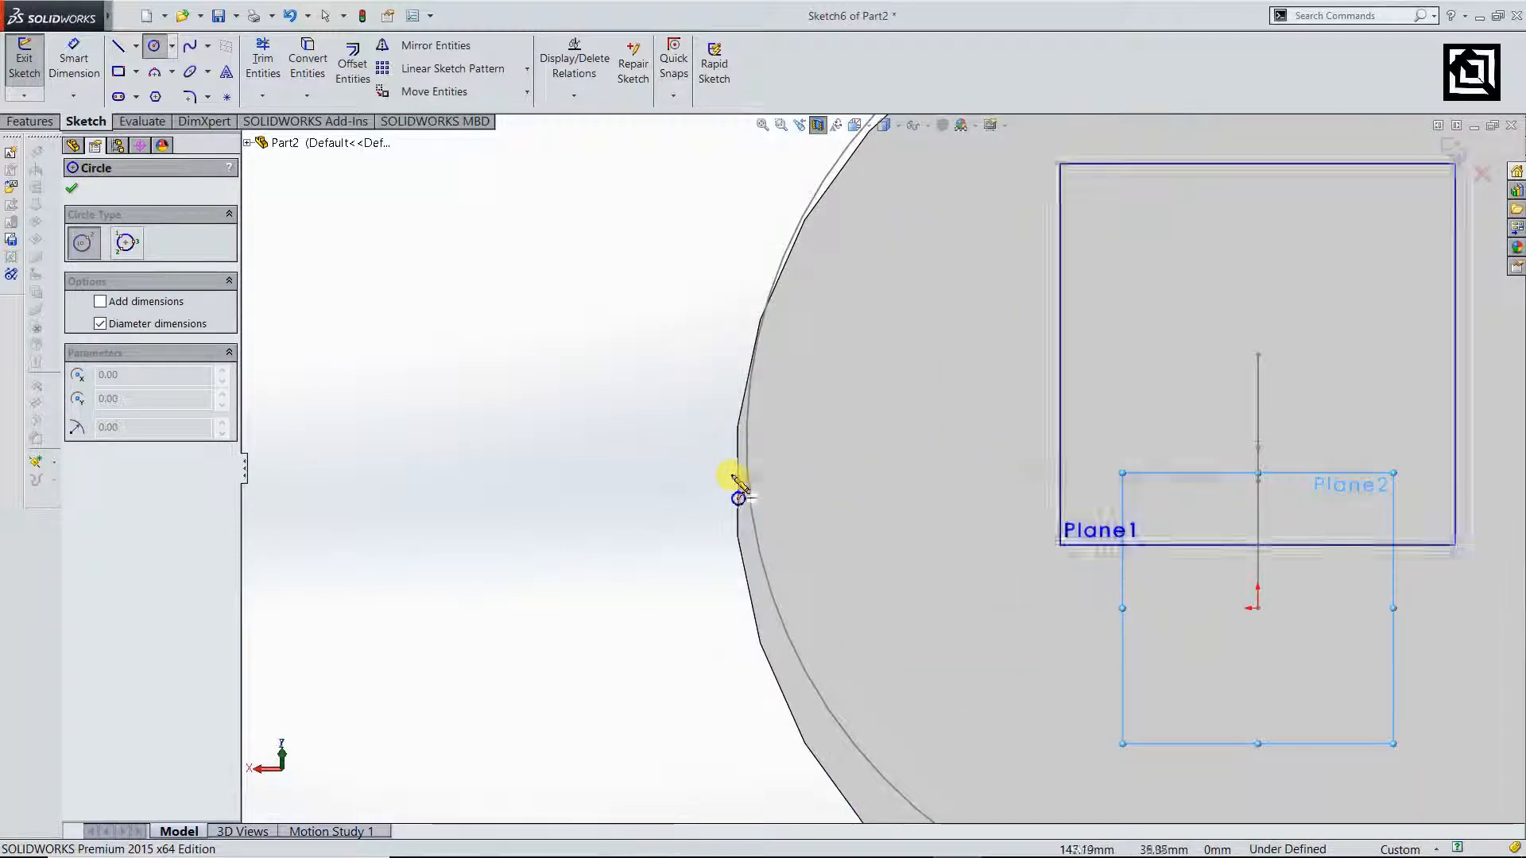
left_click(1257, 481)
scroll(1257, 481, "up", 4)
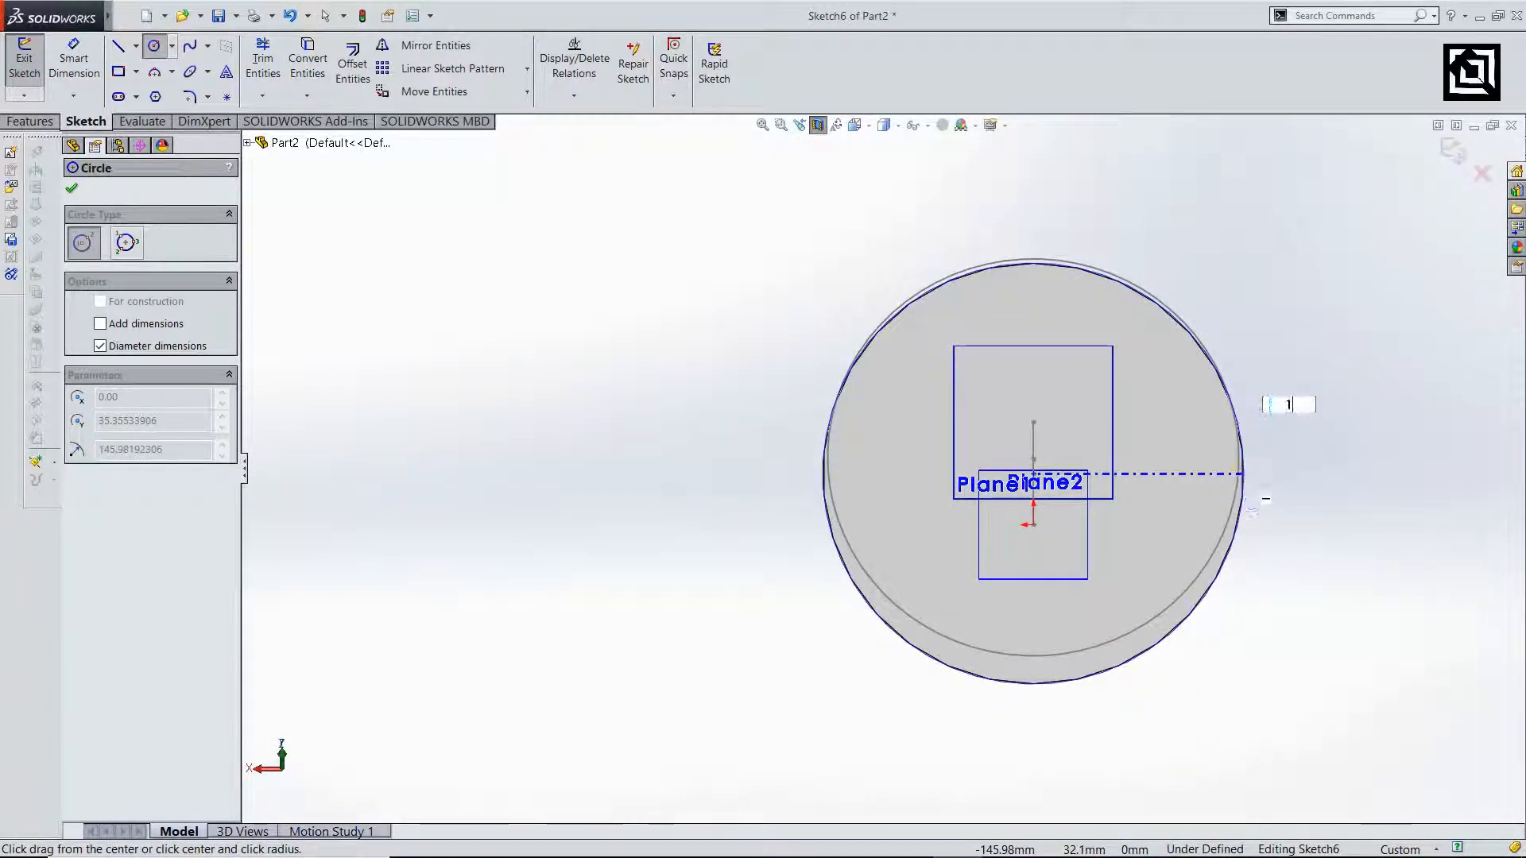
type("190")
key("Return")
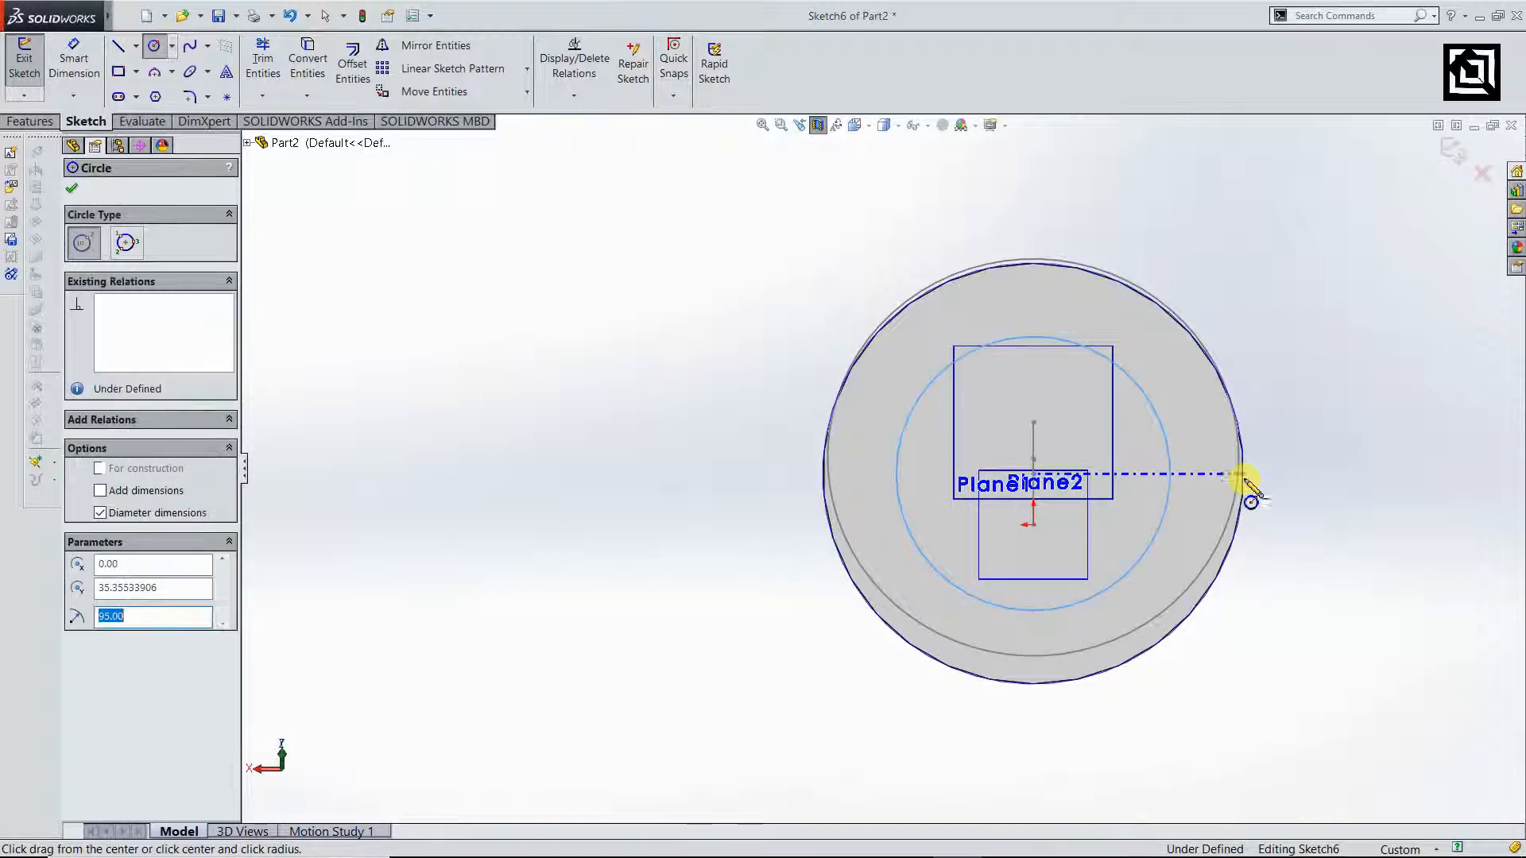
- Set the radius of the circle on Plane2 to 145 mm and exit the sketch
scroll(1208, 445, "down", 5)
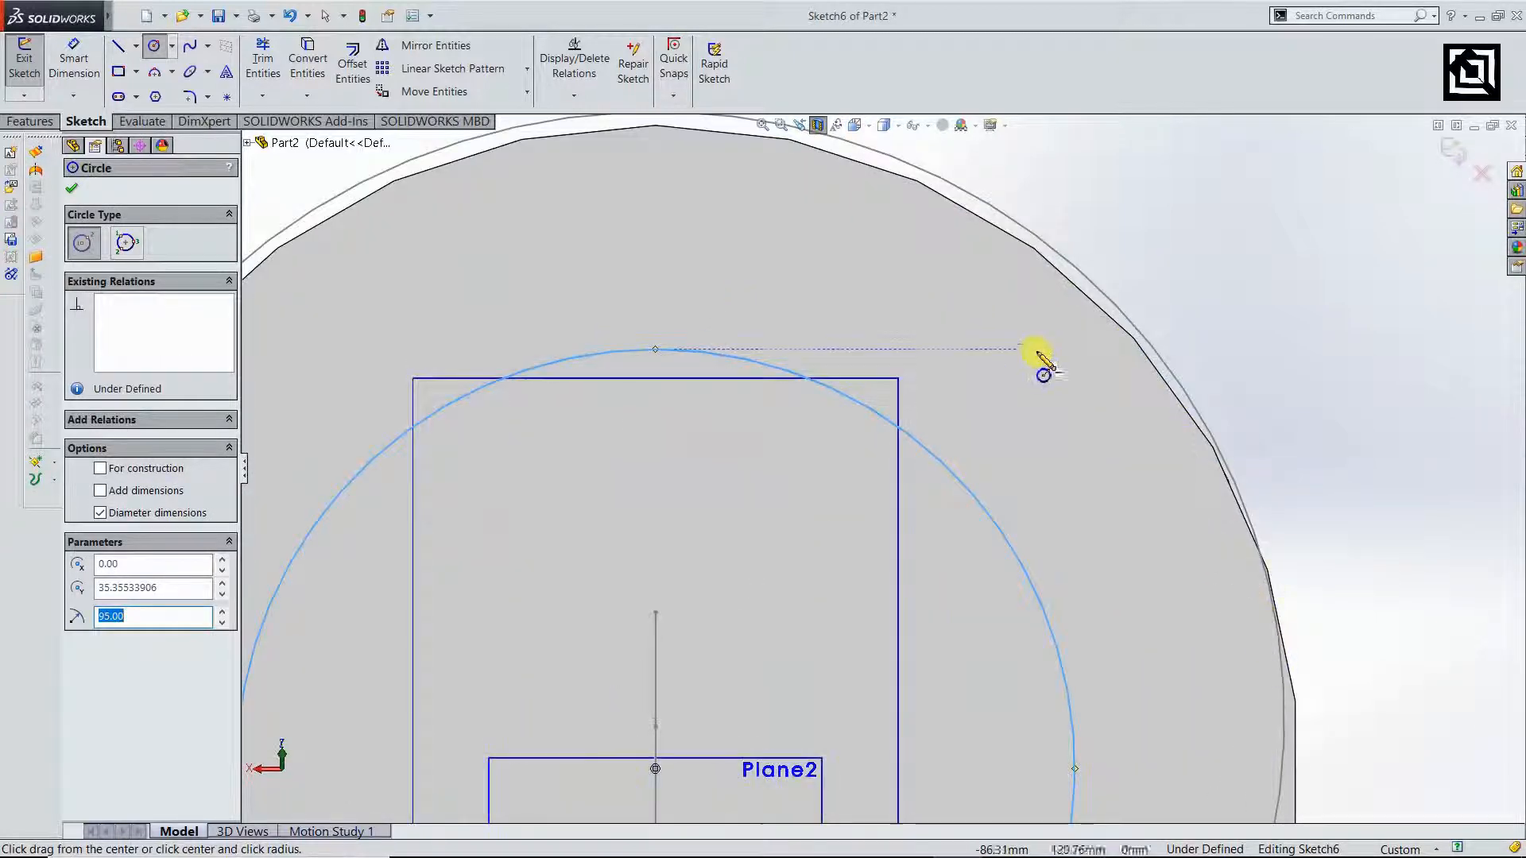
scroll(1049, 715, "up", 5)
scroll(826, 739, "down", 3)
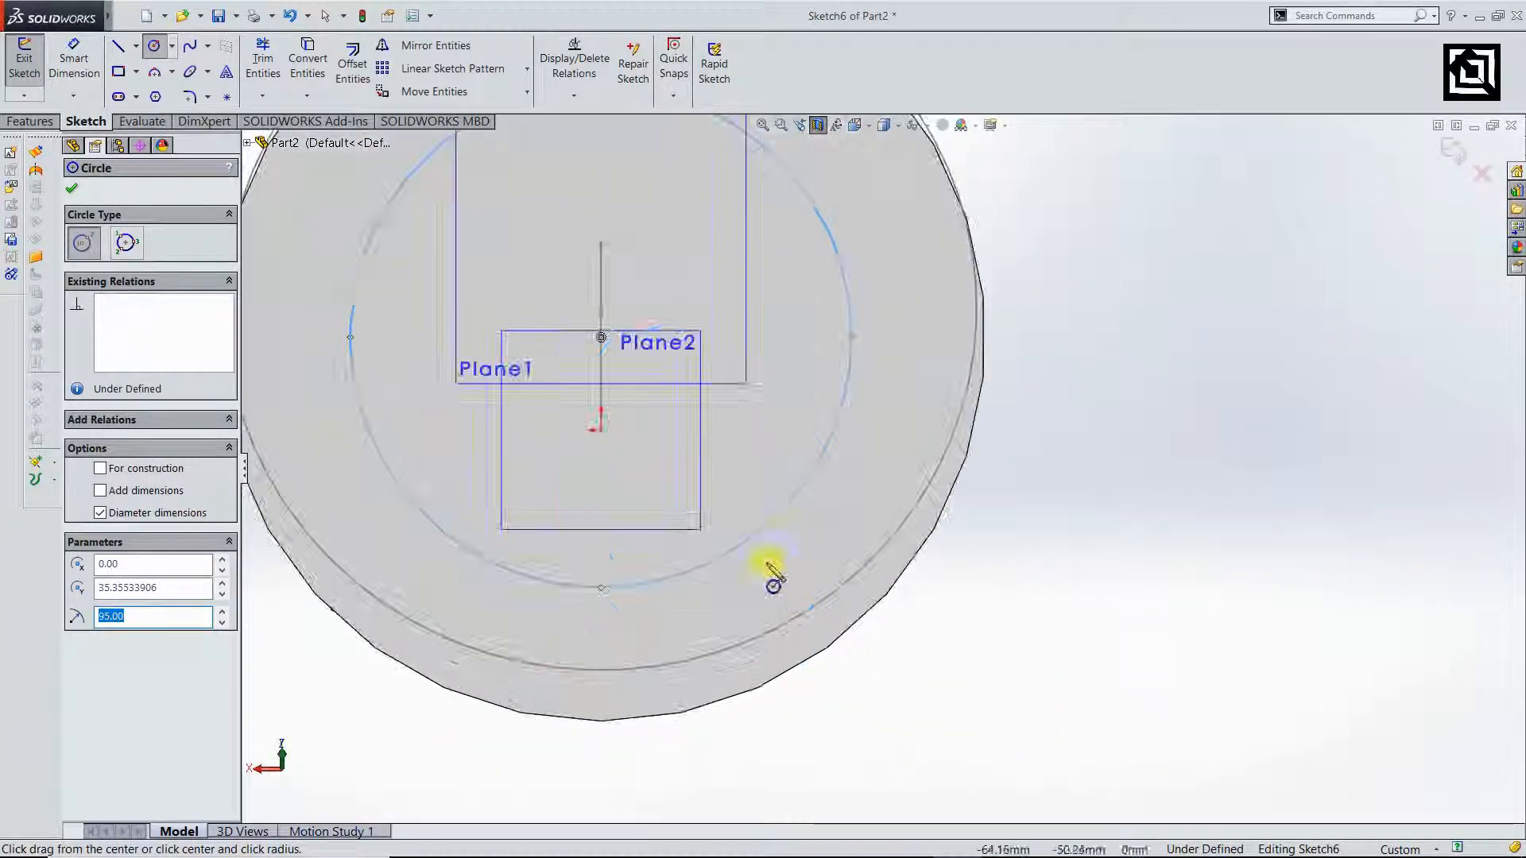
key("Escape")
left_click_drag(763, 524, 879, 607)
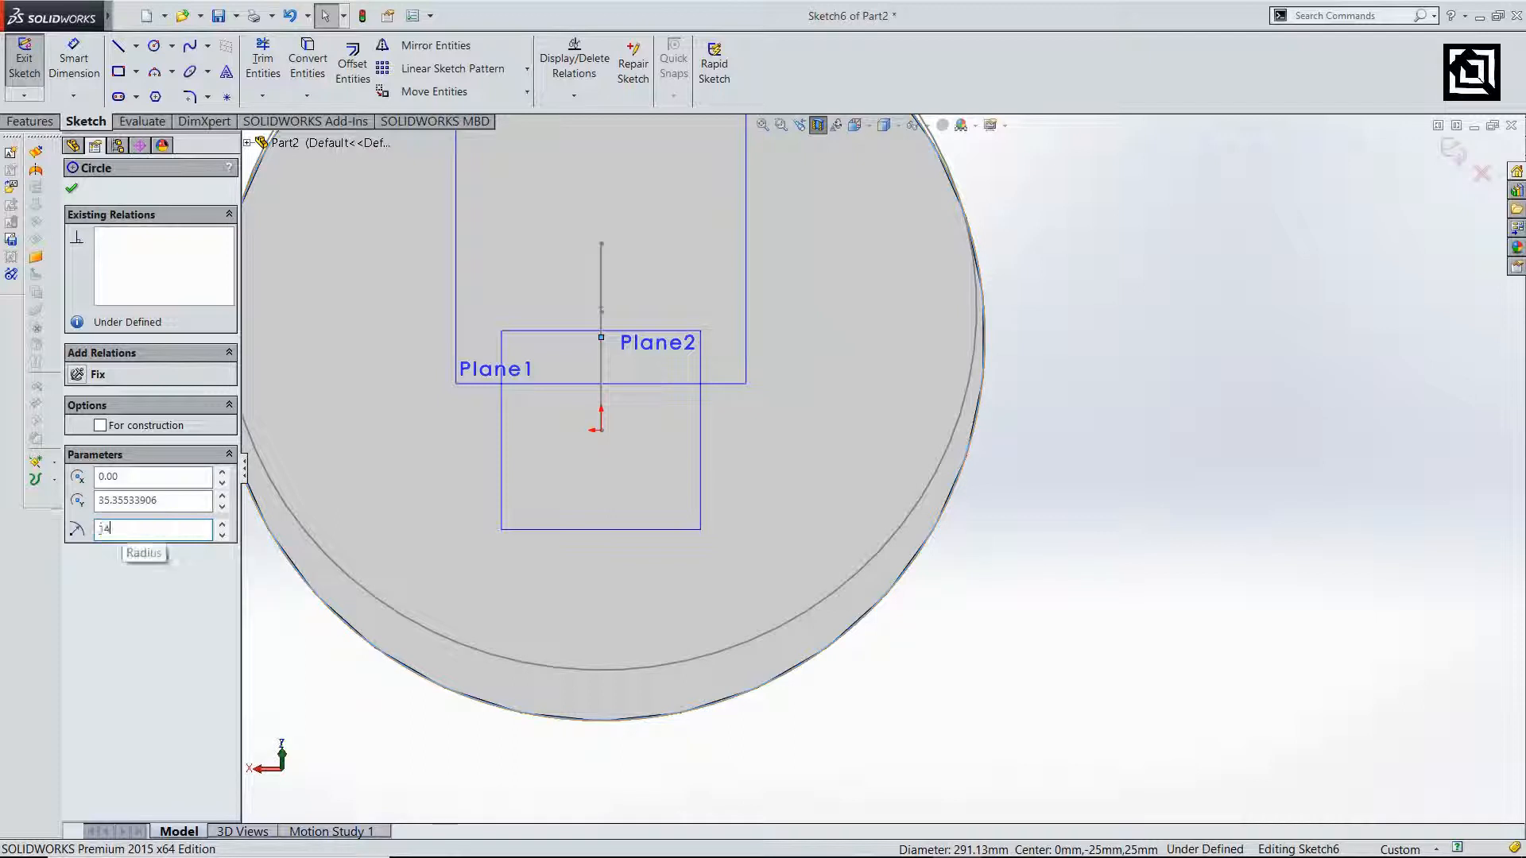
type("145")
key("Return")
scroll(914, 373, "up", 2)
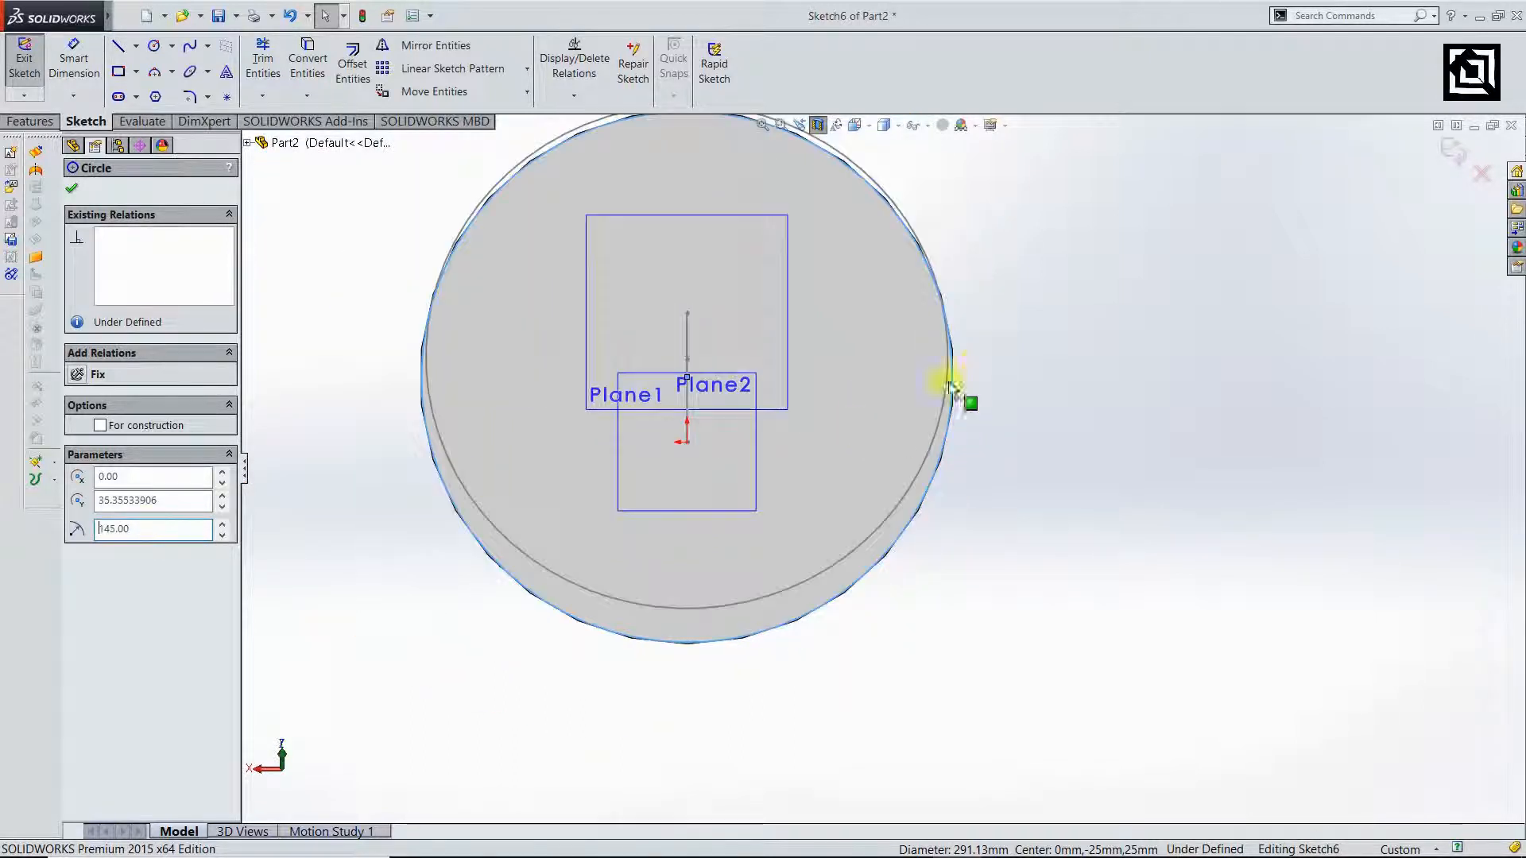
left_click(1451, 151)
- Turn off the section view and hide the line sketches Sketch3 and Sketch4
scroll(882, 273, "up", 3)
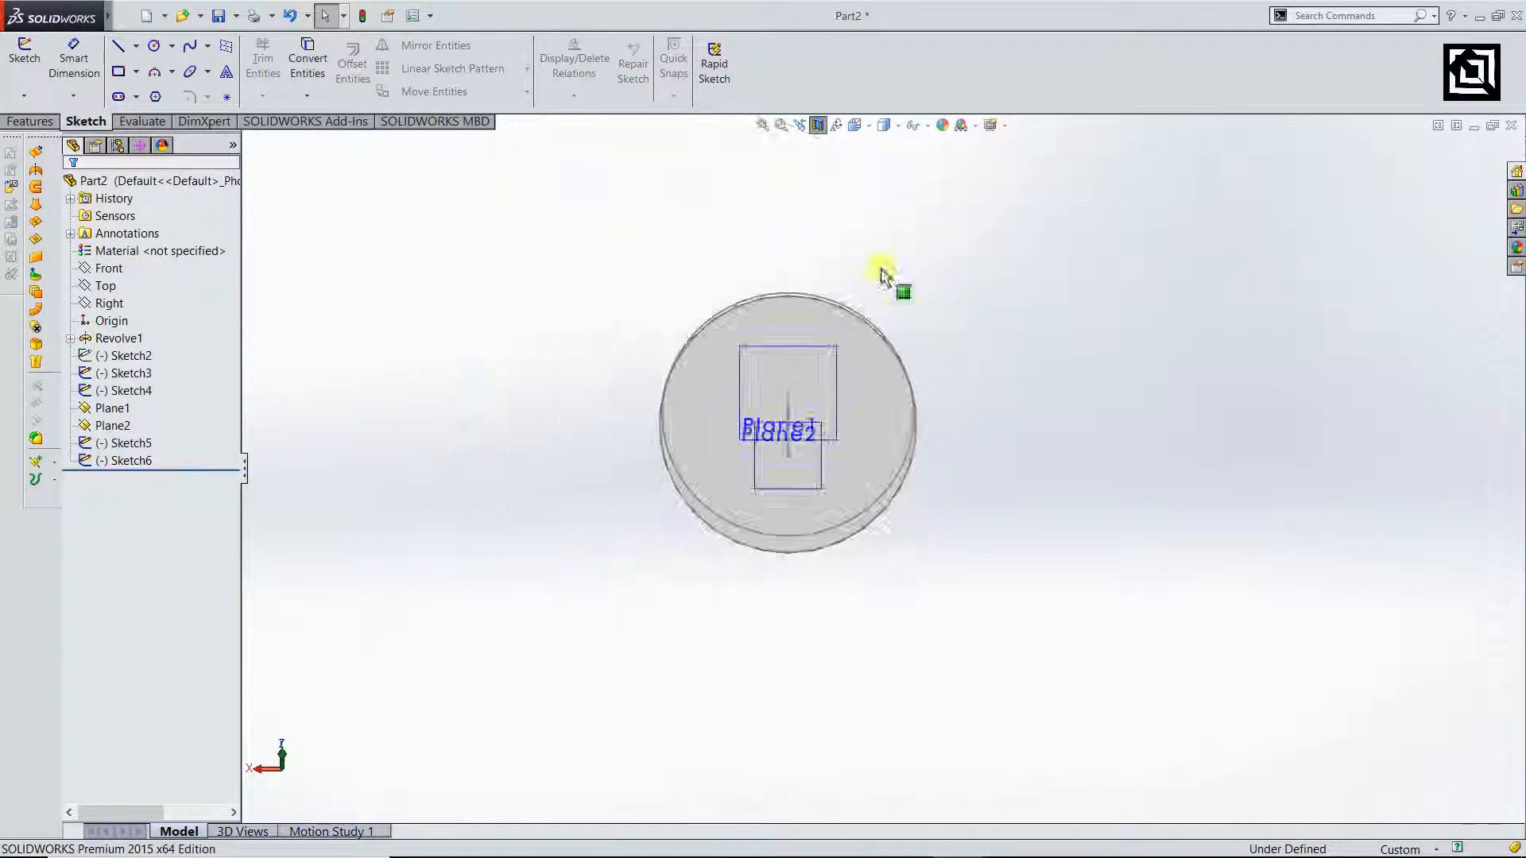
left_click(819, 127)
mouse_move(756, 541)
middle_mouse_down()
mouse_move(941, 538)
mouse_move(930, 604)
middle_mouse_up()
scroll(712, 429, "down", 5)
left_click(957, 389)
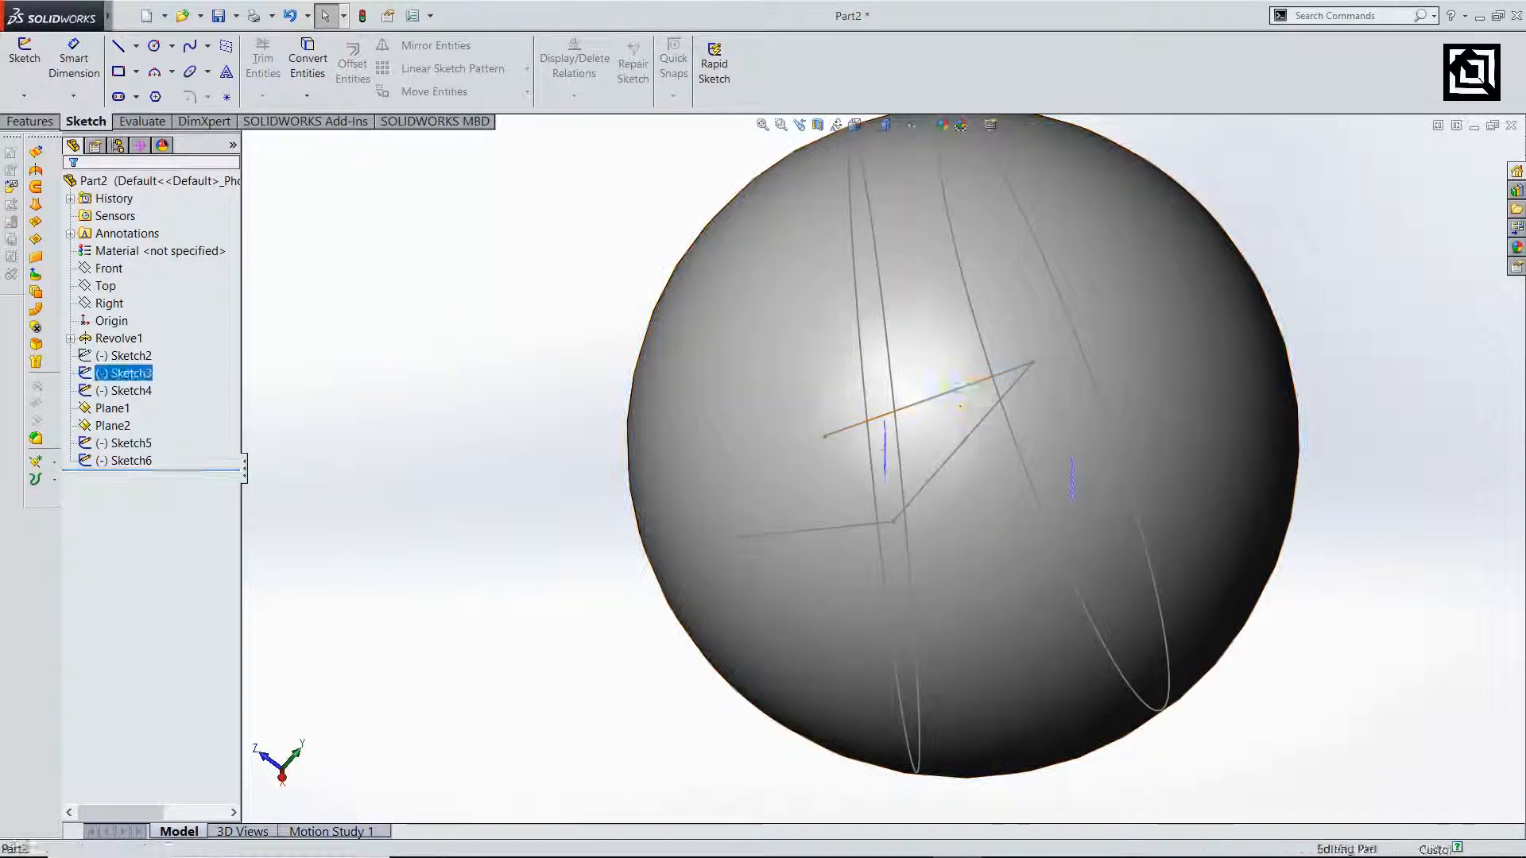
left_click(1019, 338)
left_click(947, 460)
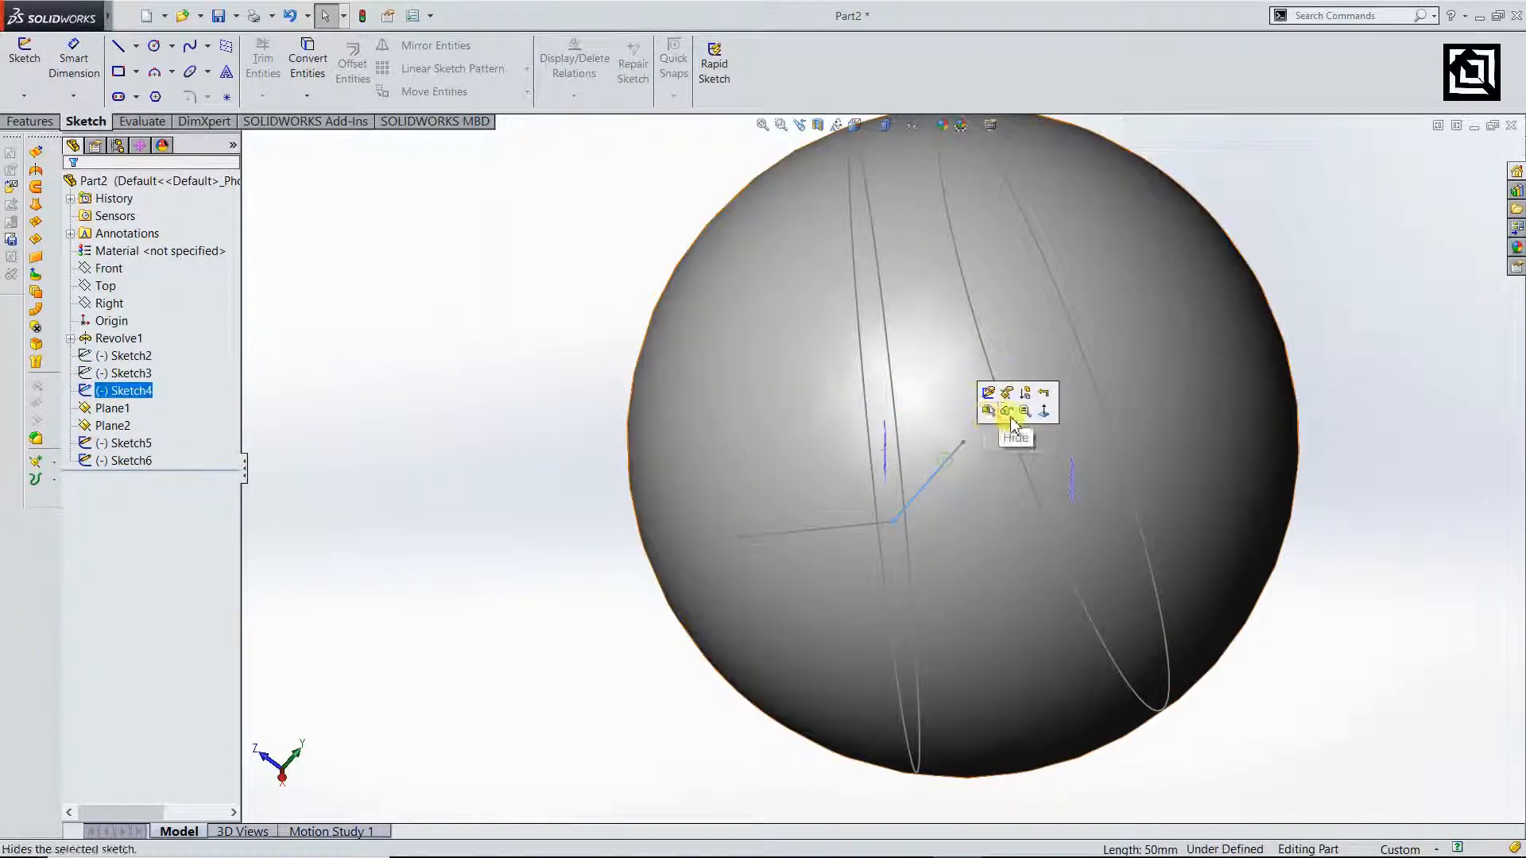
left_click(1009, 406)
scroll(925, 474, "up", 3)
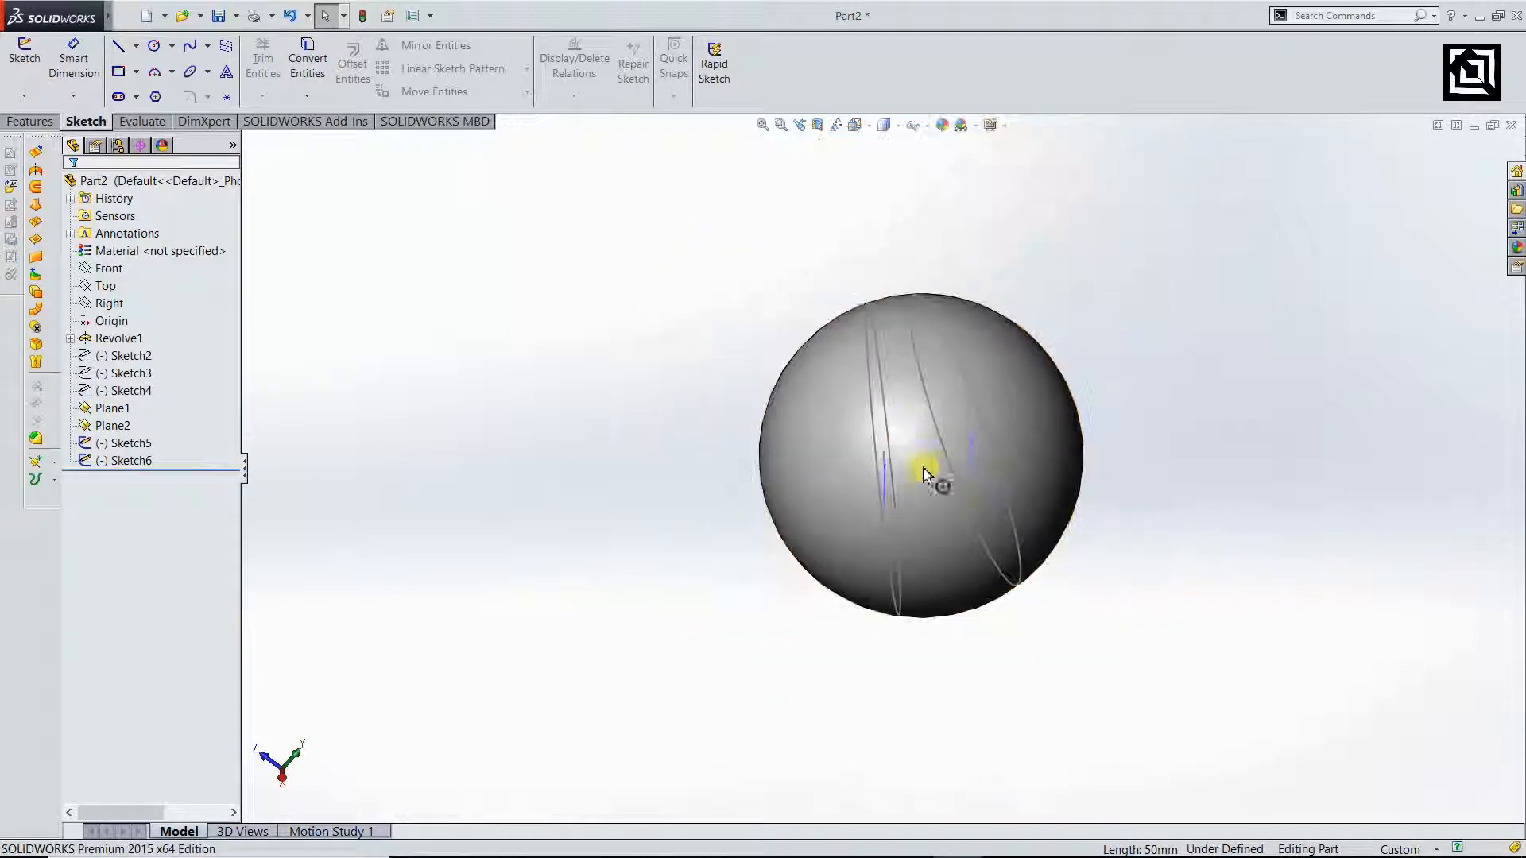
- Show Sketch2 on the sphere
left_click(137, 356)
left_click(141, 338)
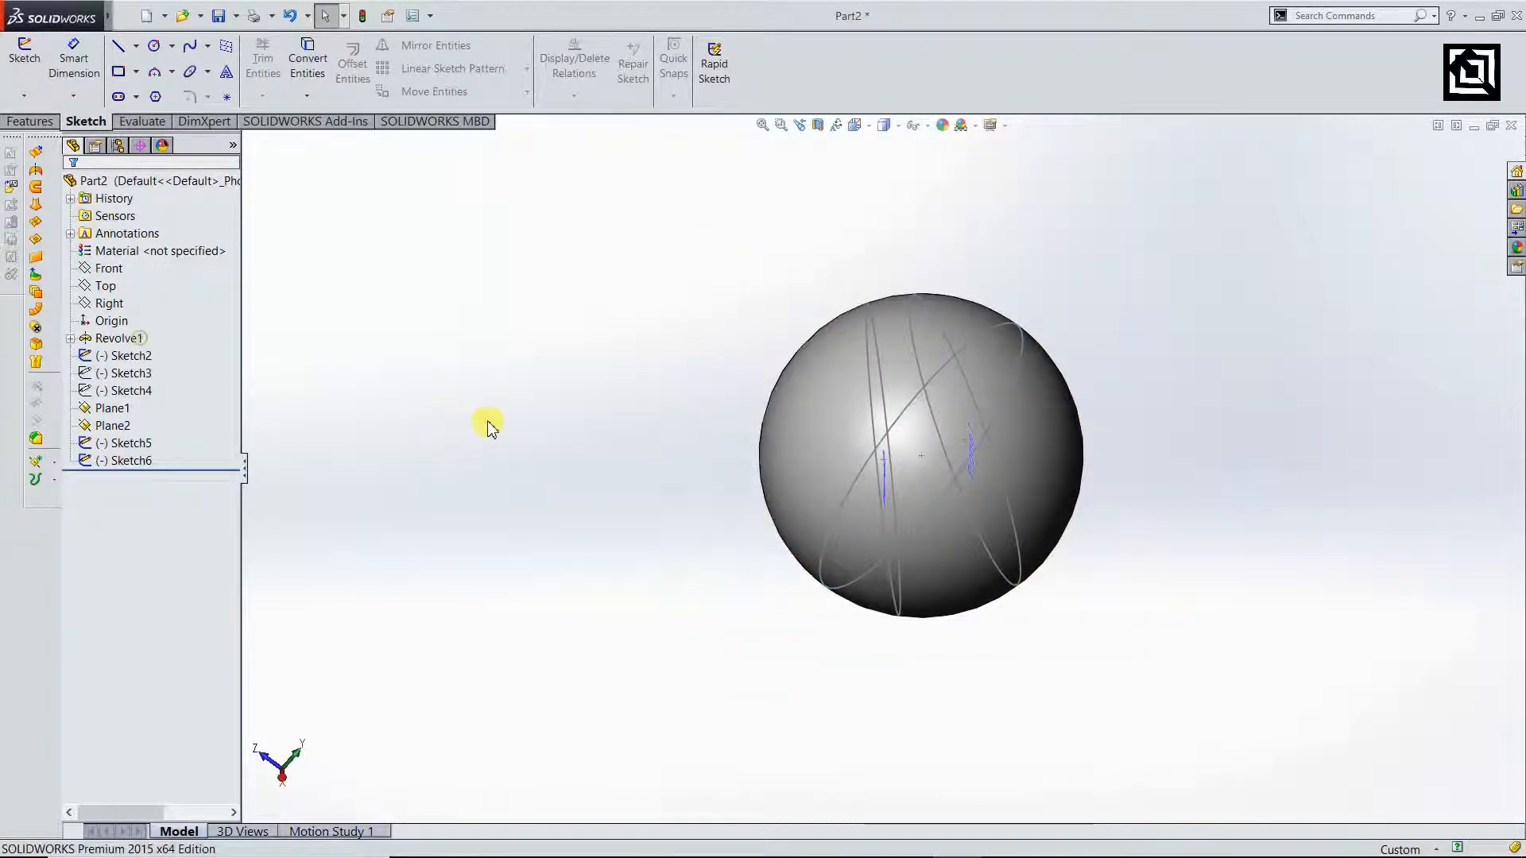
left_click(487, 421)
- Hide the reference planes Plane1 and Plane2
mouse_move(872, 508)
middle_mouse_down()
mouse_move(866, 459)
mouse_move(881, 469)
middle_mouse_up()
scroll(880, 469, "up", 1)
left_click(96, 412)
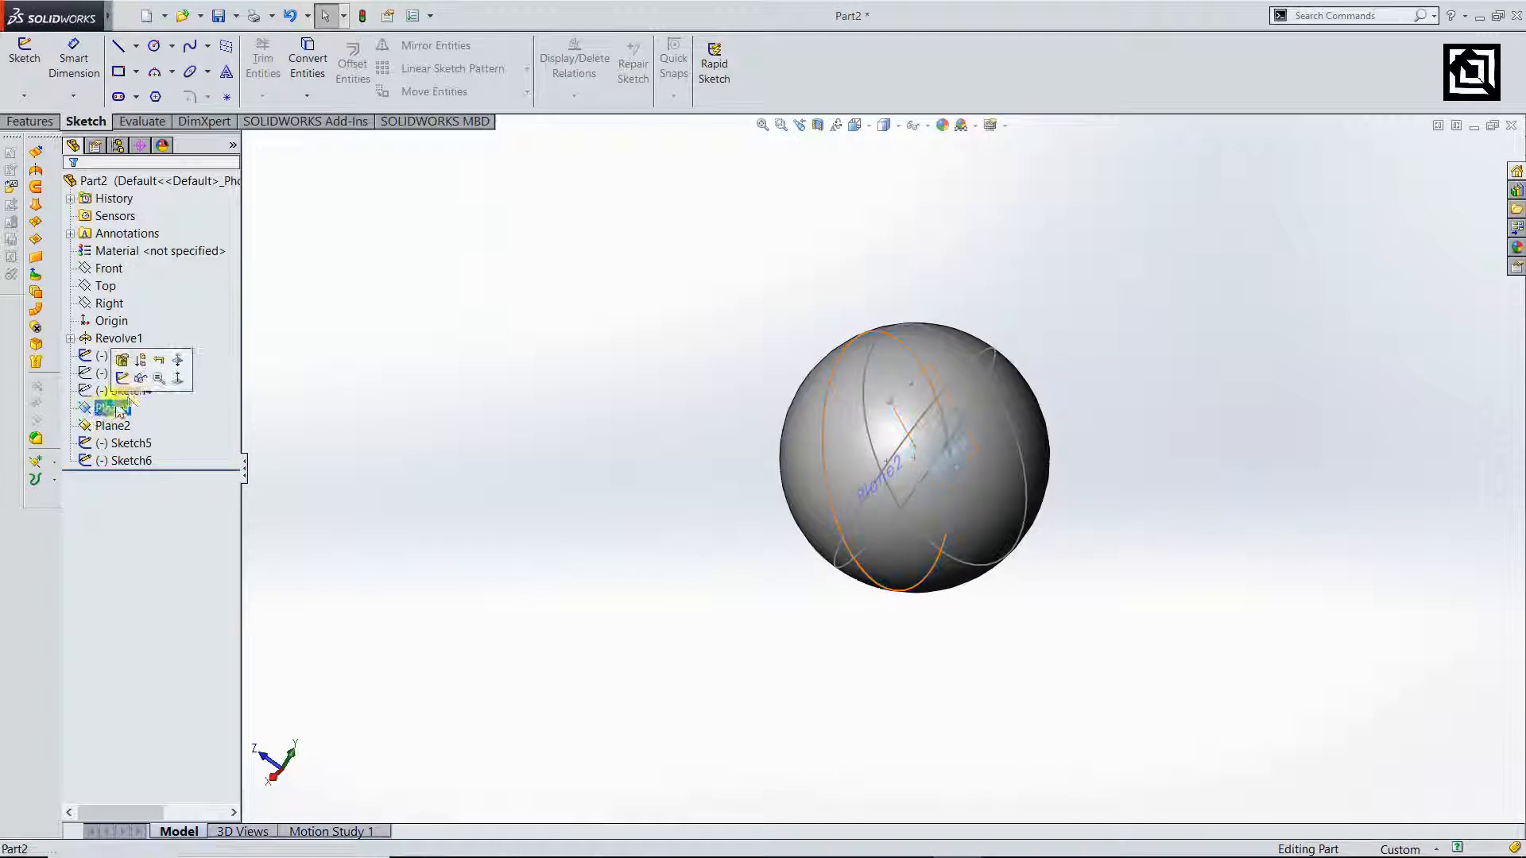
left_click(142, 379)
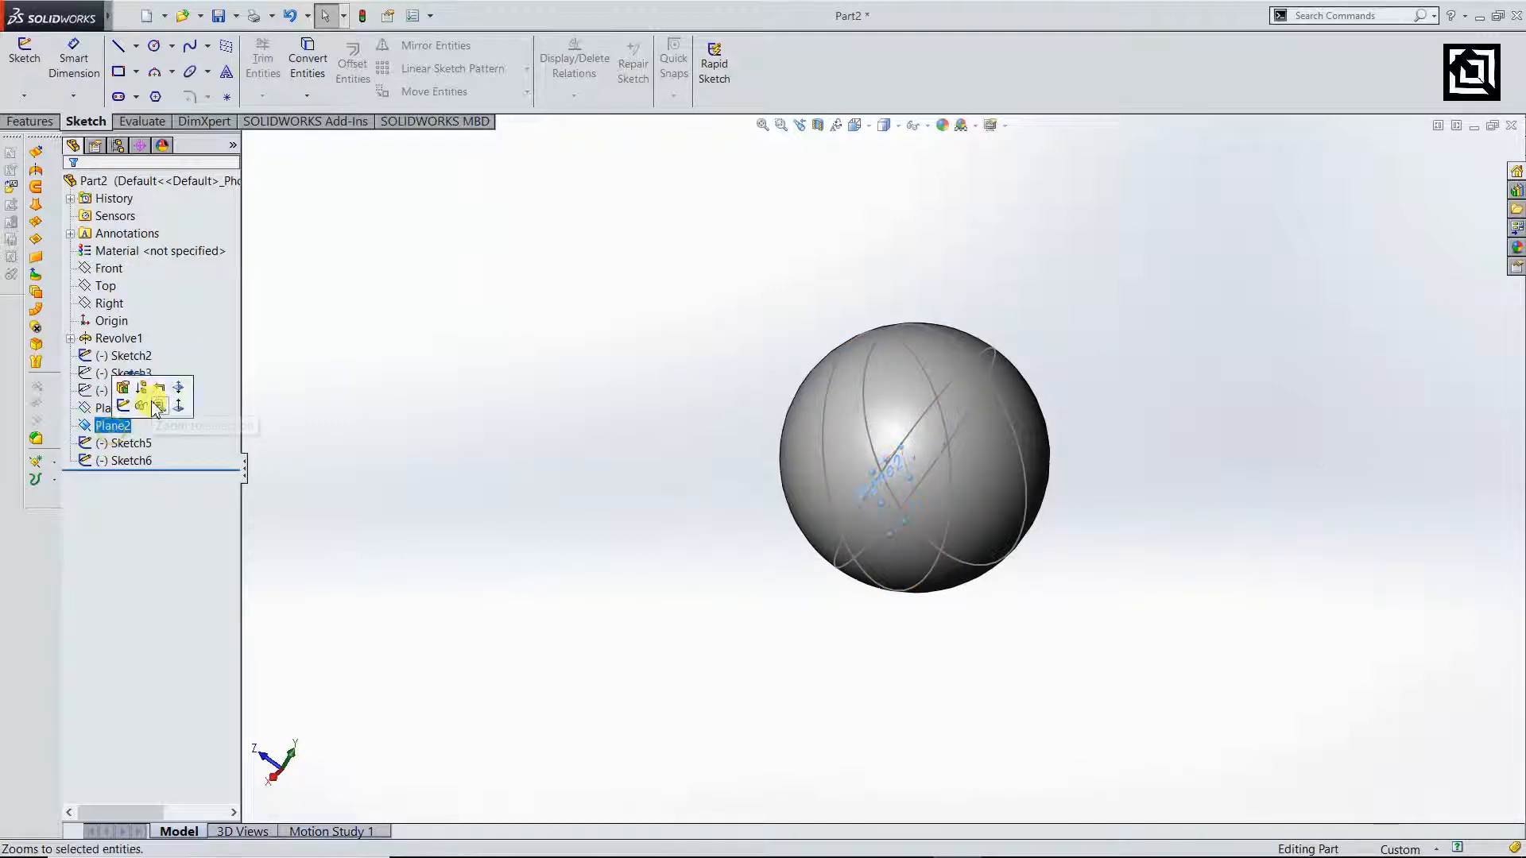
left_click(143, 396)
- Sketch a 10 mm line on the Right plane, running inward from the sphere's edge along the upper slanted circle sketch
mouse_move(606, 485)
middle_mouse_down()
mouse_move(674, 416)
mouse_move(664, 473)
mouse_move(661, 398)
mouse_move(679, 359)
mouse_move(708, 442)
mouse_move(675, 460)
mouse_move(728, 456)
mouse_move(659, 493)
mouse_move(678, 442)
middle_mouse_up()
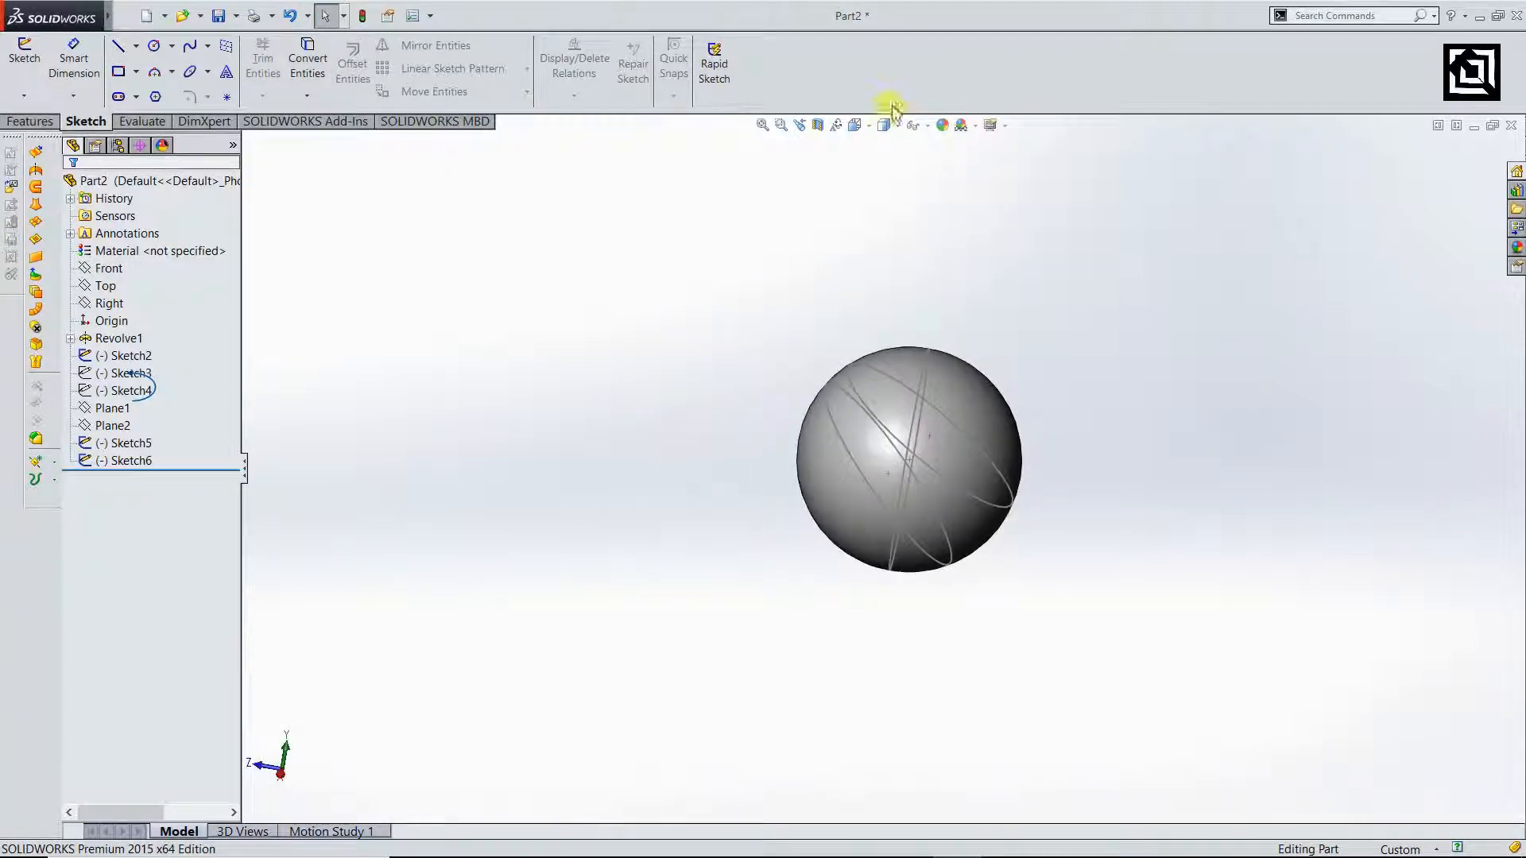
left_click(855, 125)
left_click(853, 460)
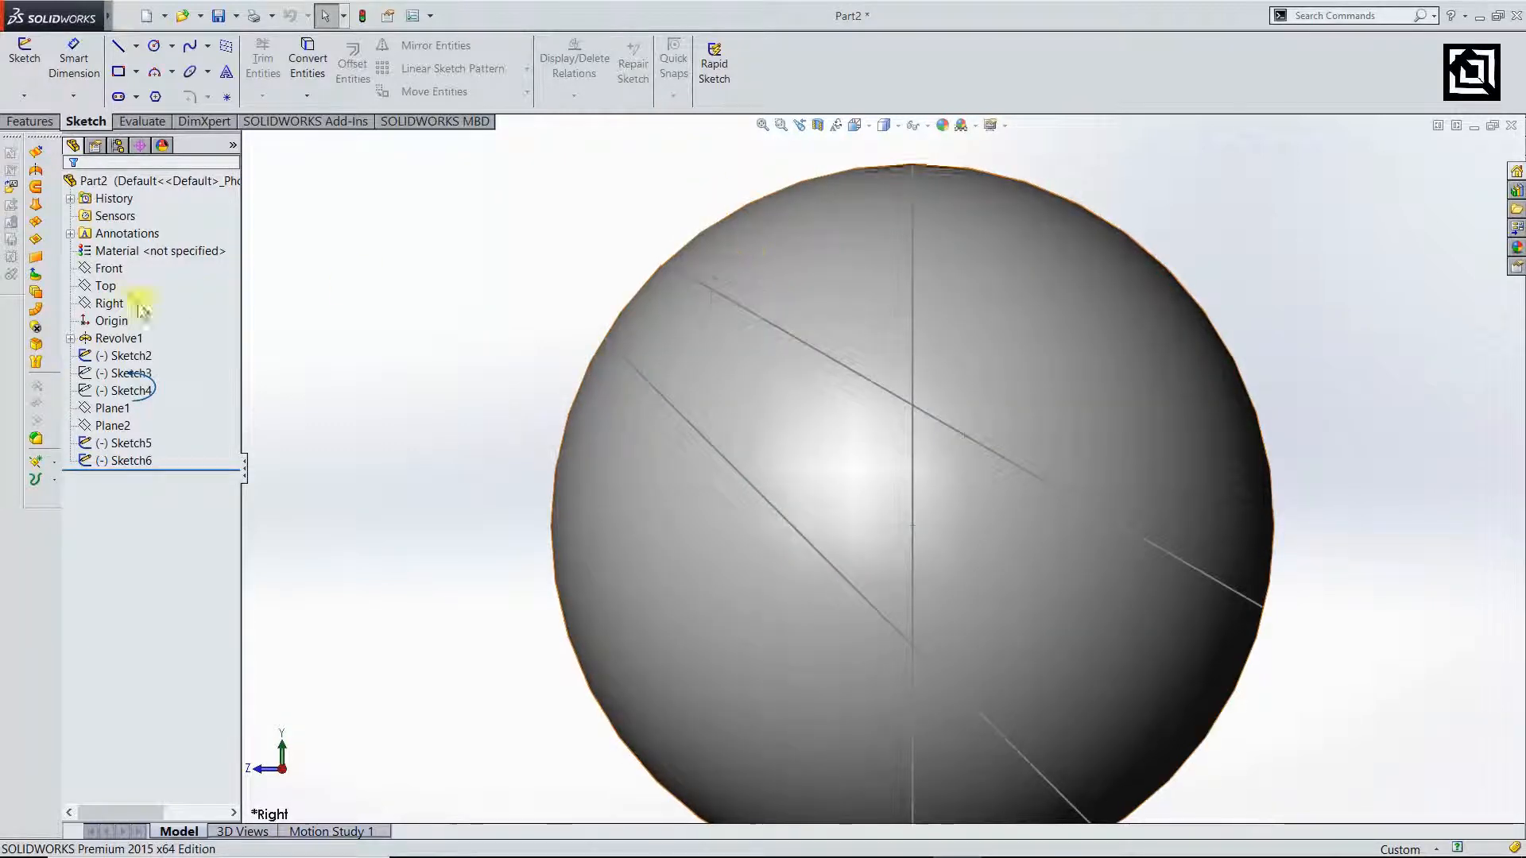
left_click(110, 304)
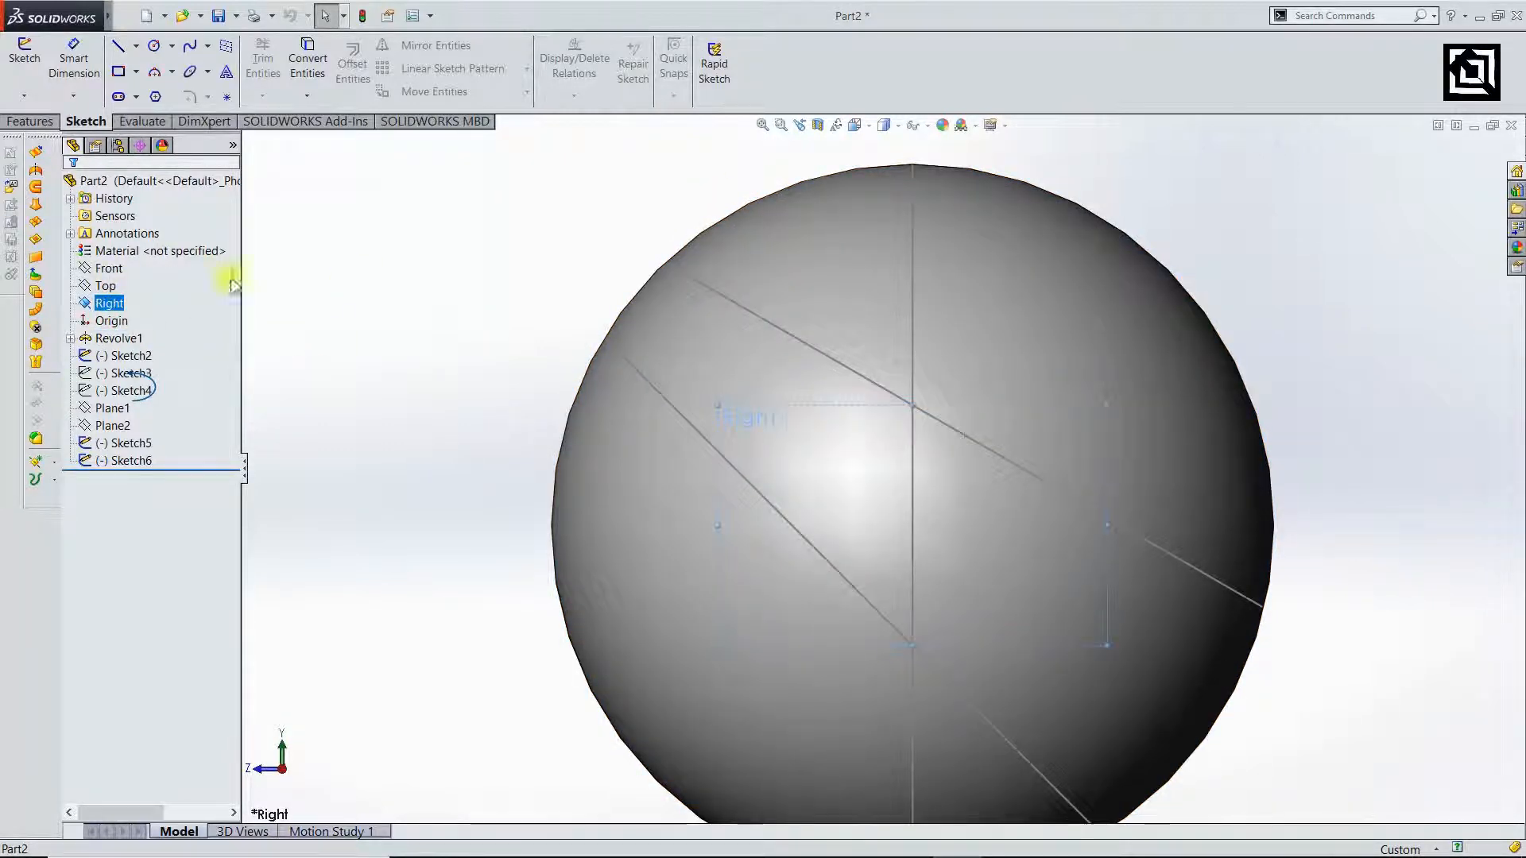
left_click(123, 51)
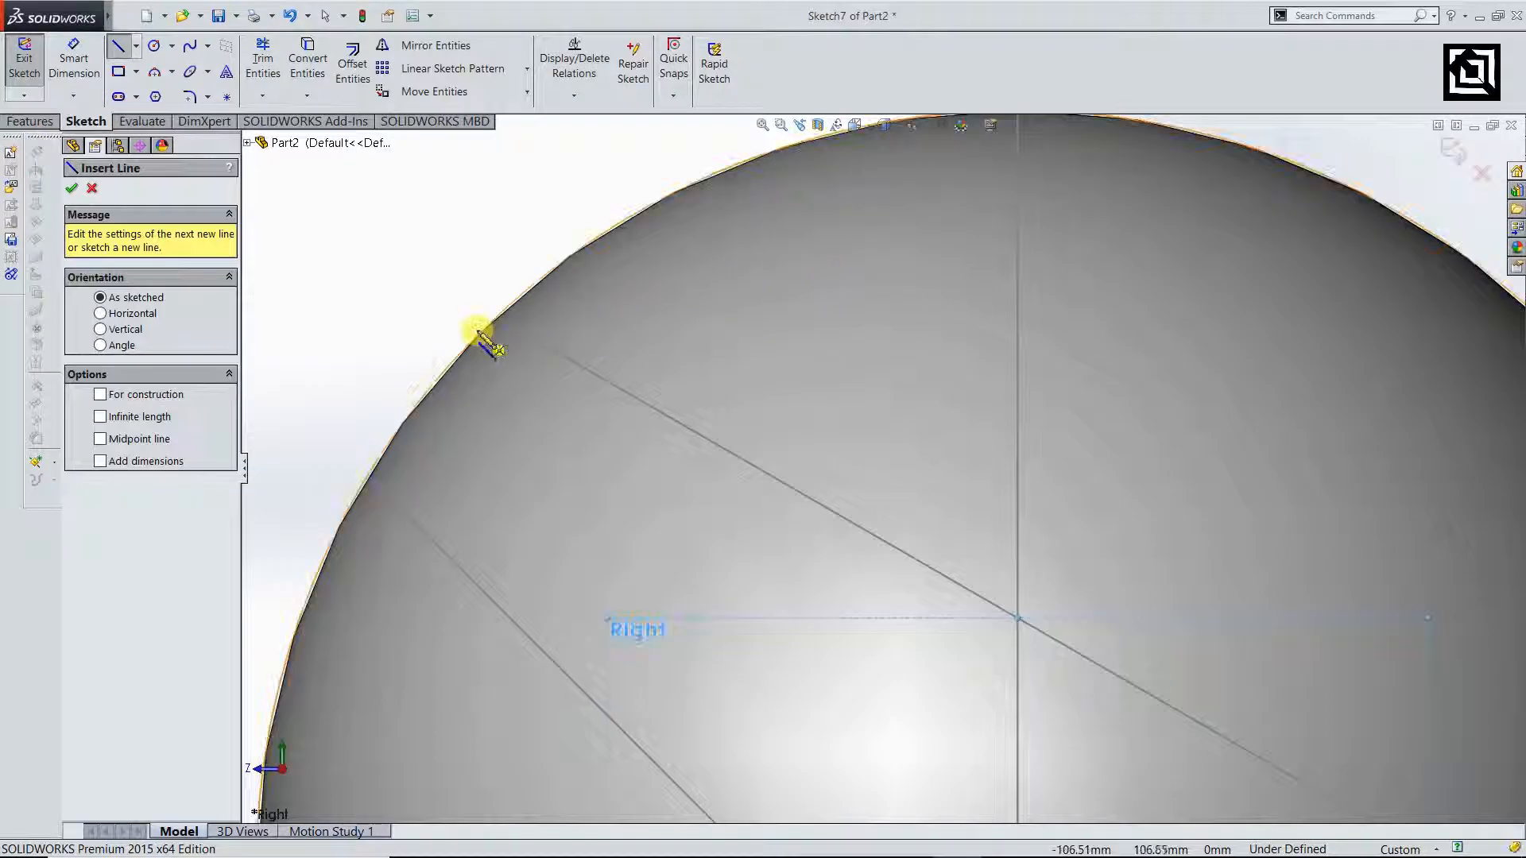
left_click(503, 320)
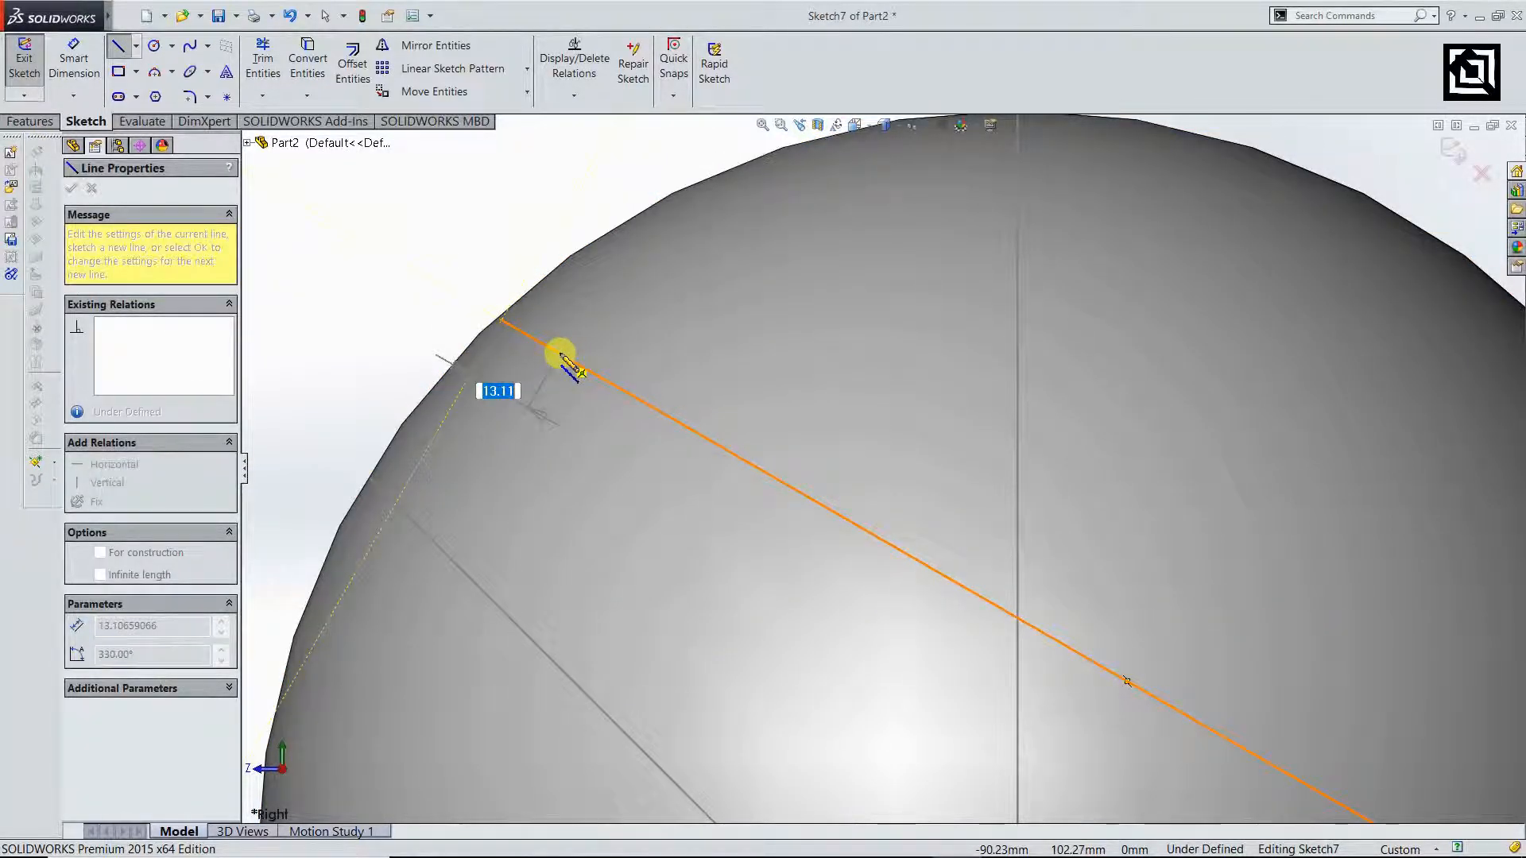
key("Return")
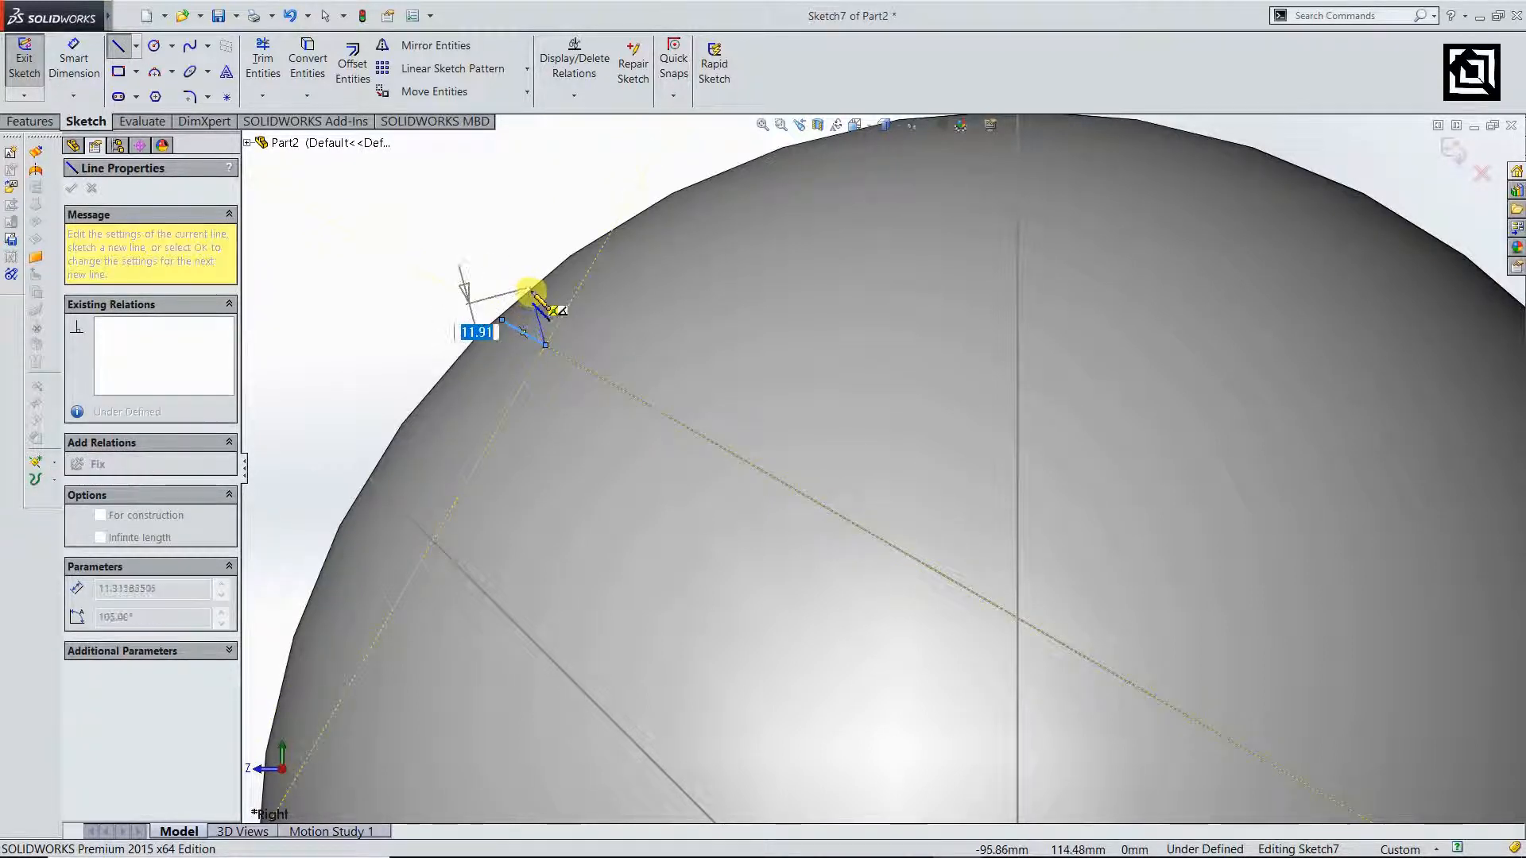
- Draw a closed triangle from the 10 mm line's inner end, extending beyond the sphere, with a horizontal base about 20 mm long
left_click(524, 265)
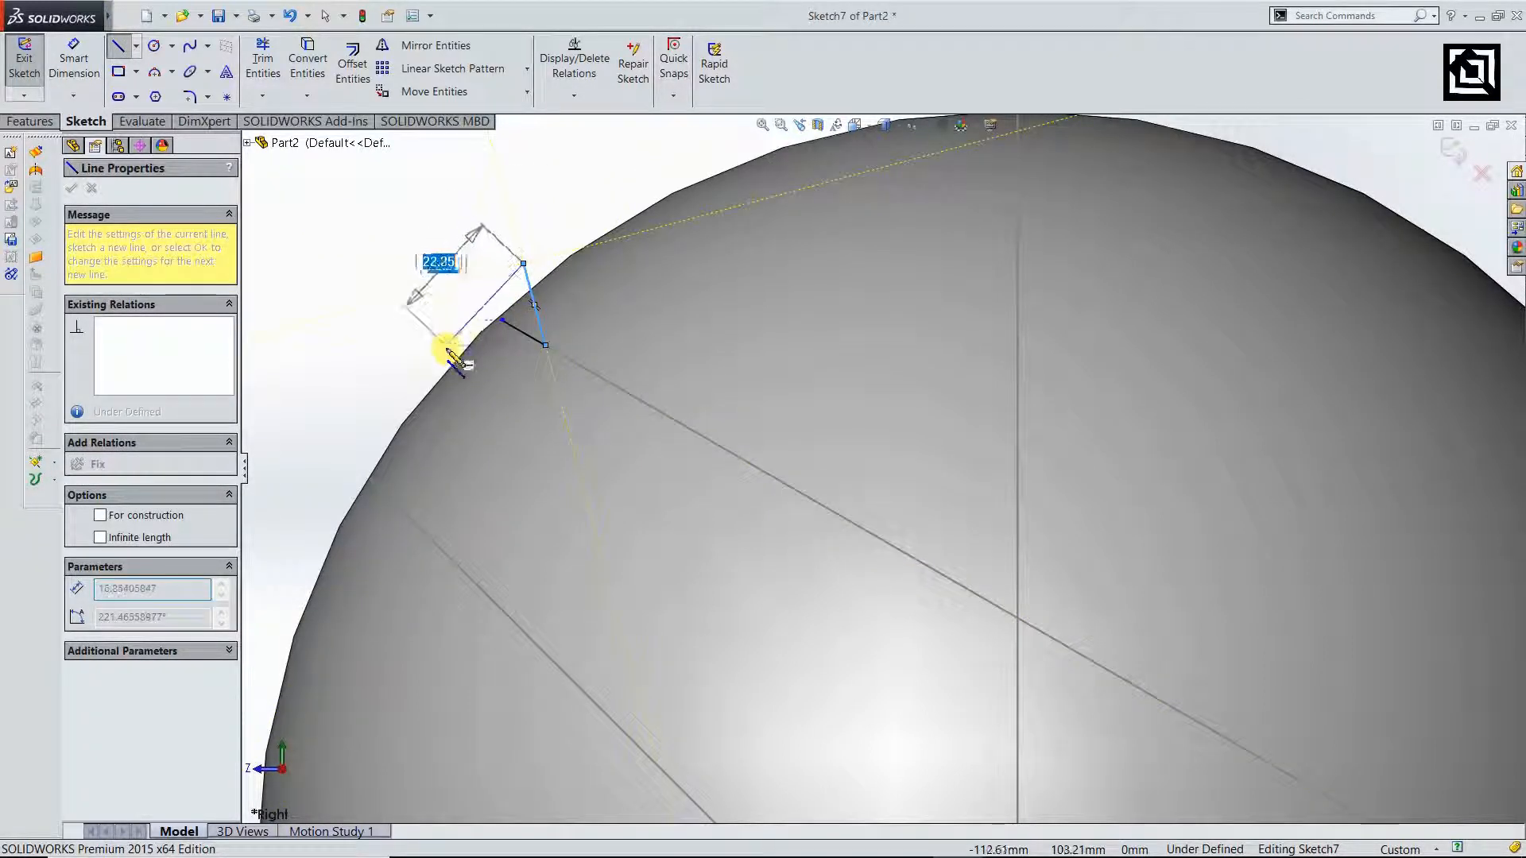
left_click(443, 346)
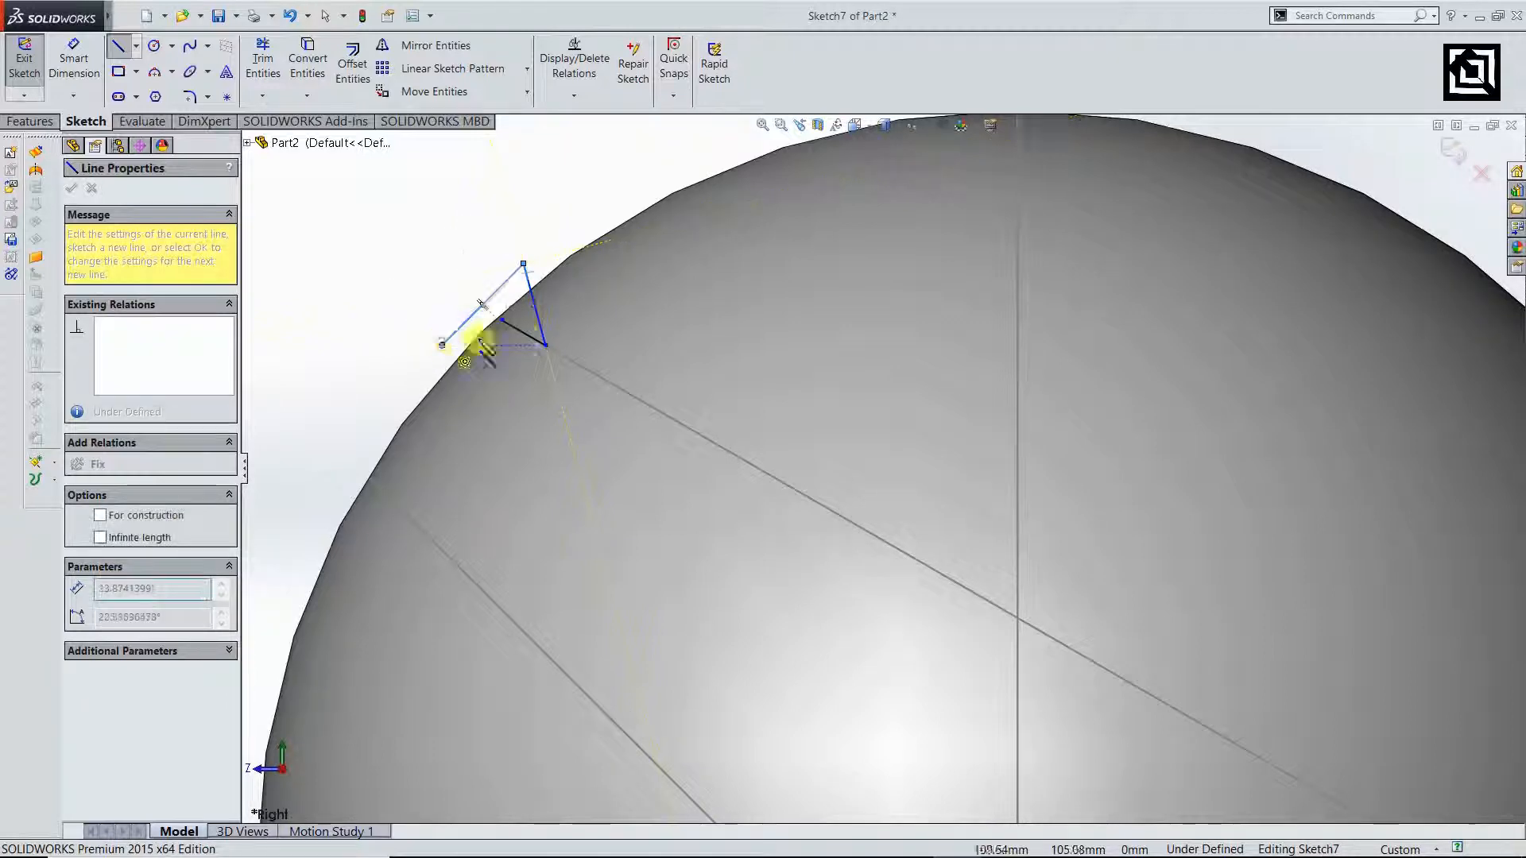
left_click(546, 345)
key("Escape")
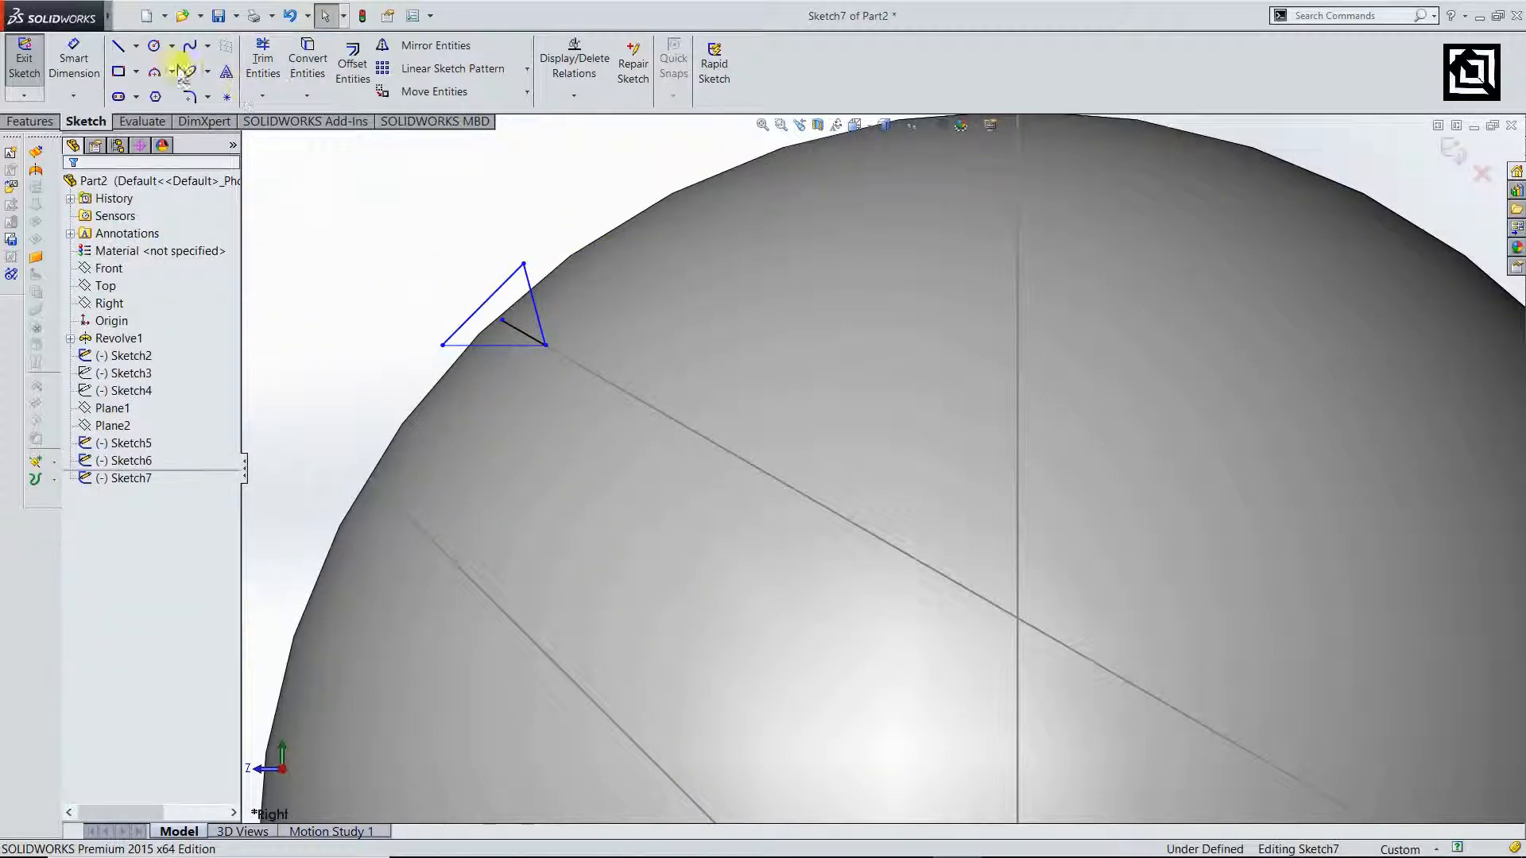
- Dimension the angle between the 10 mm line and the triangle's horizontal base as a driven dimension
left_click(76, 62)
scroll(468, 283, "down", 5)
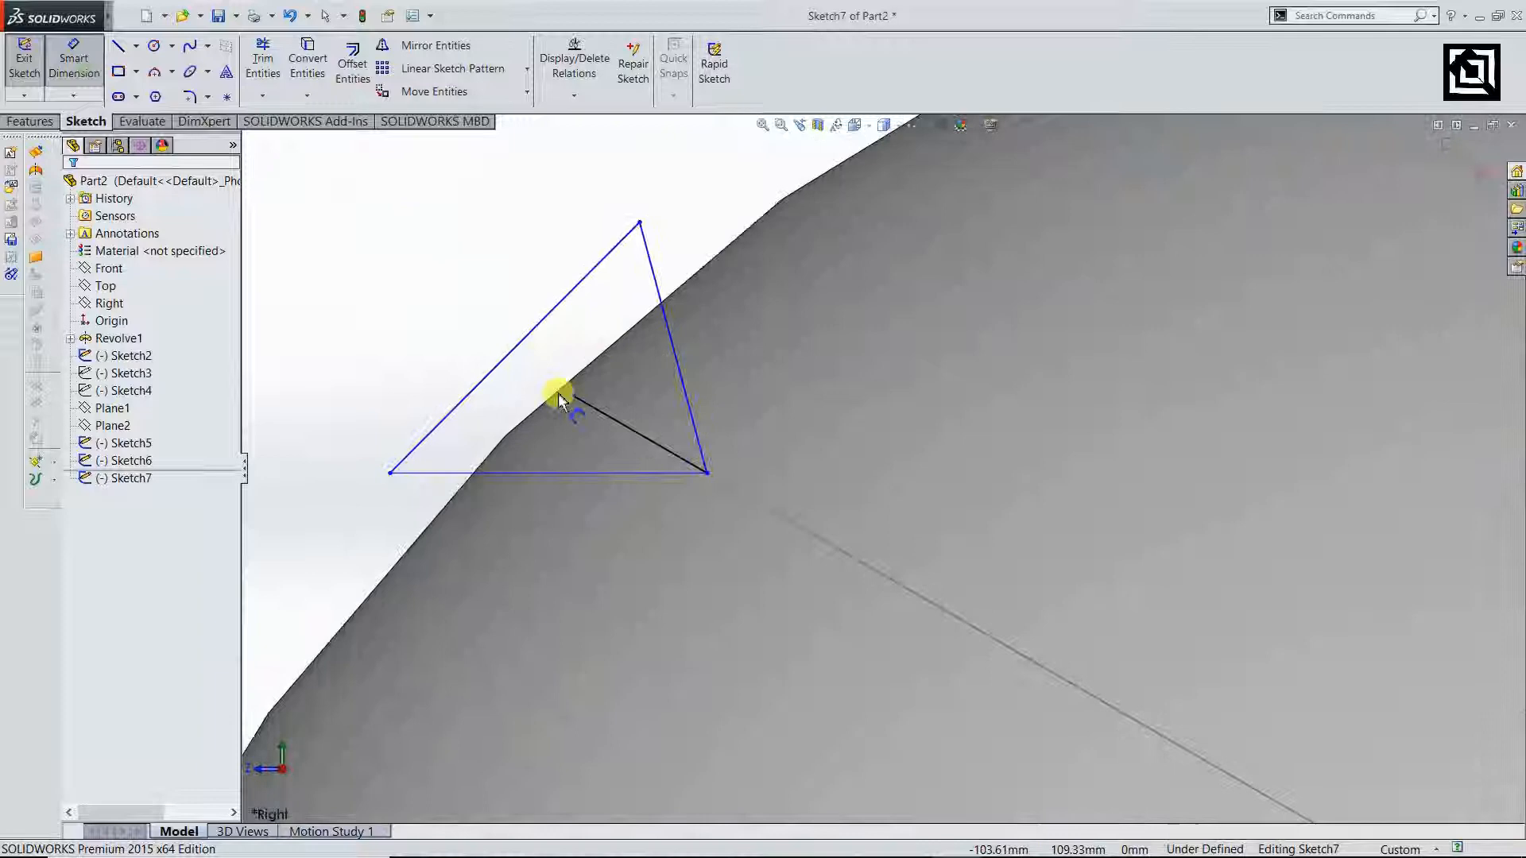
left_click(628, 428)
left_click(575, 474)
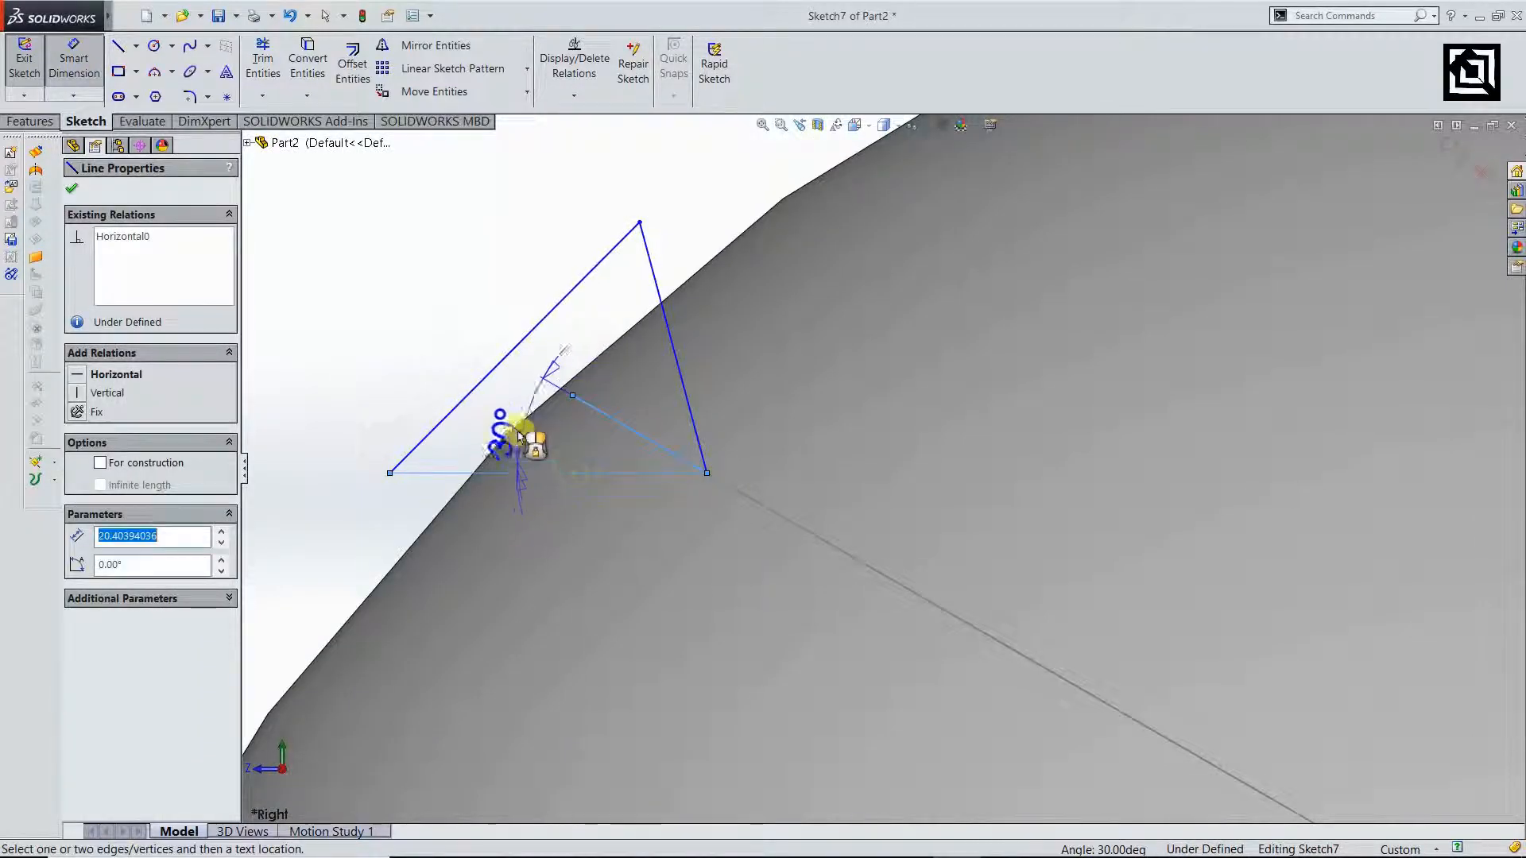
left_click(503, 418)
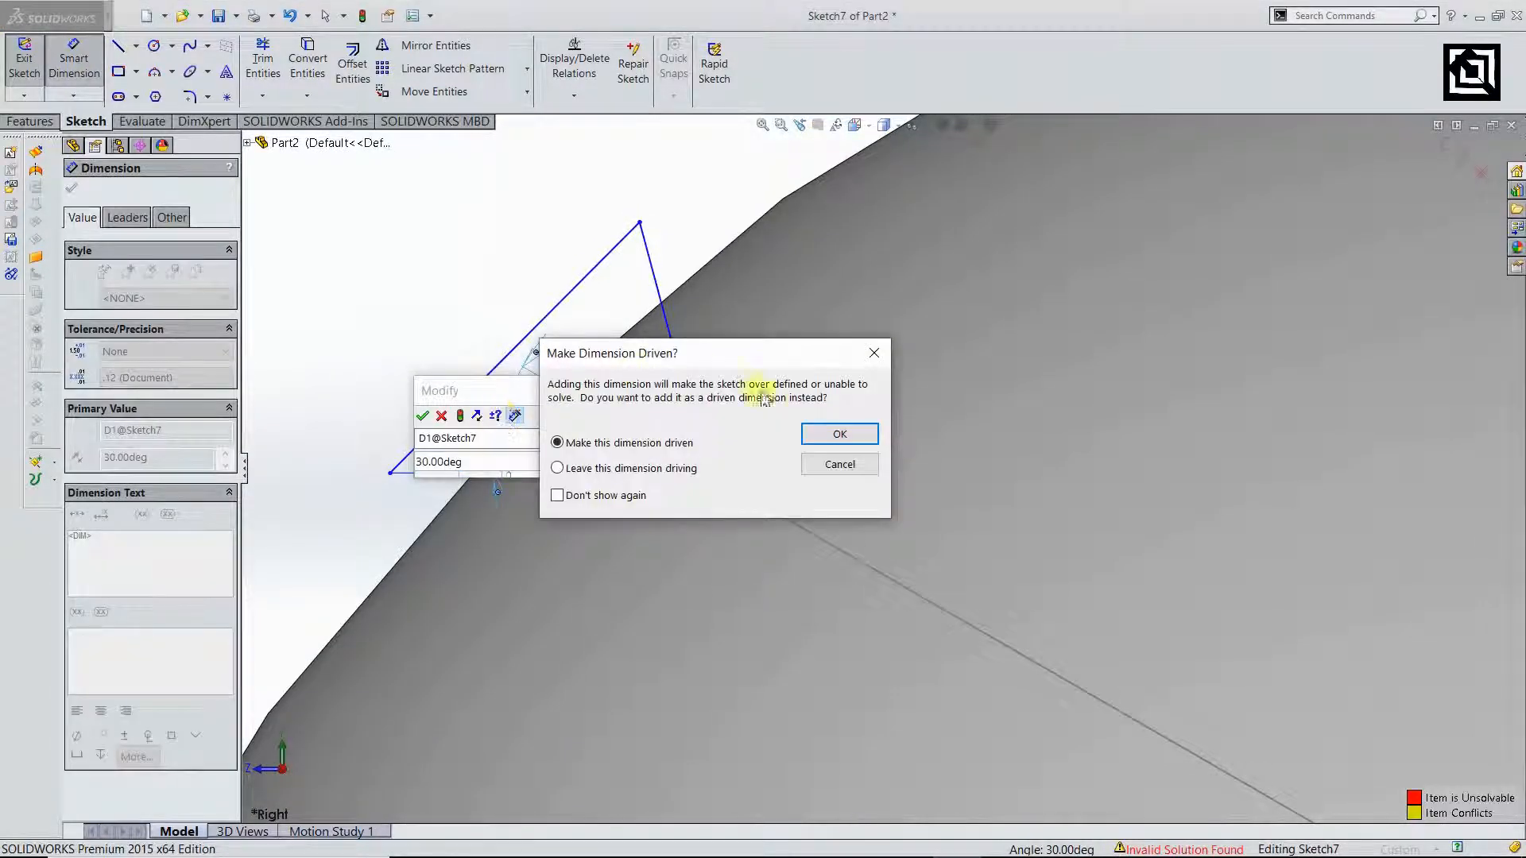
left_click(844, 437)
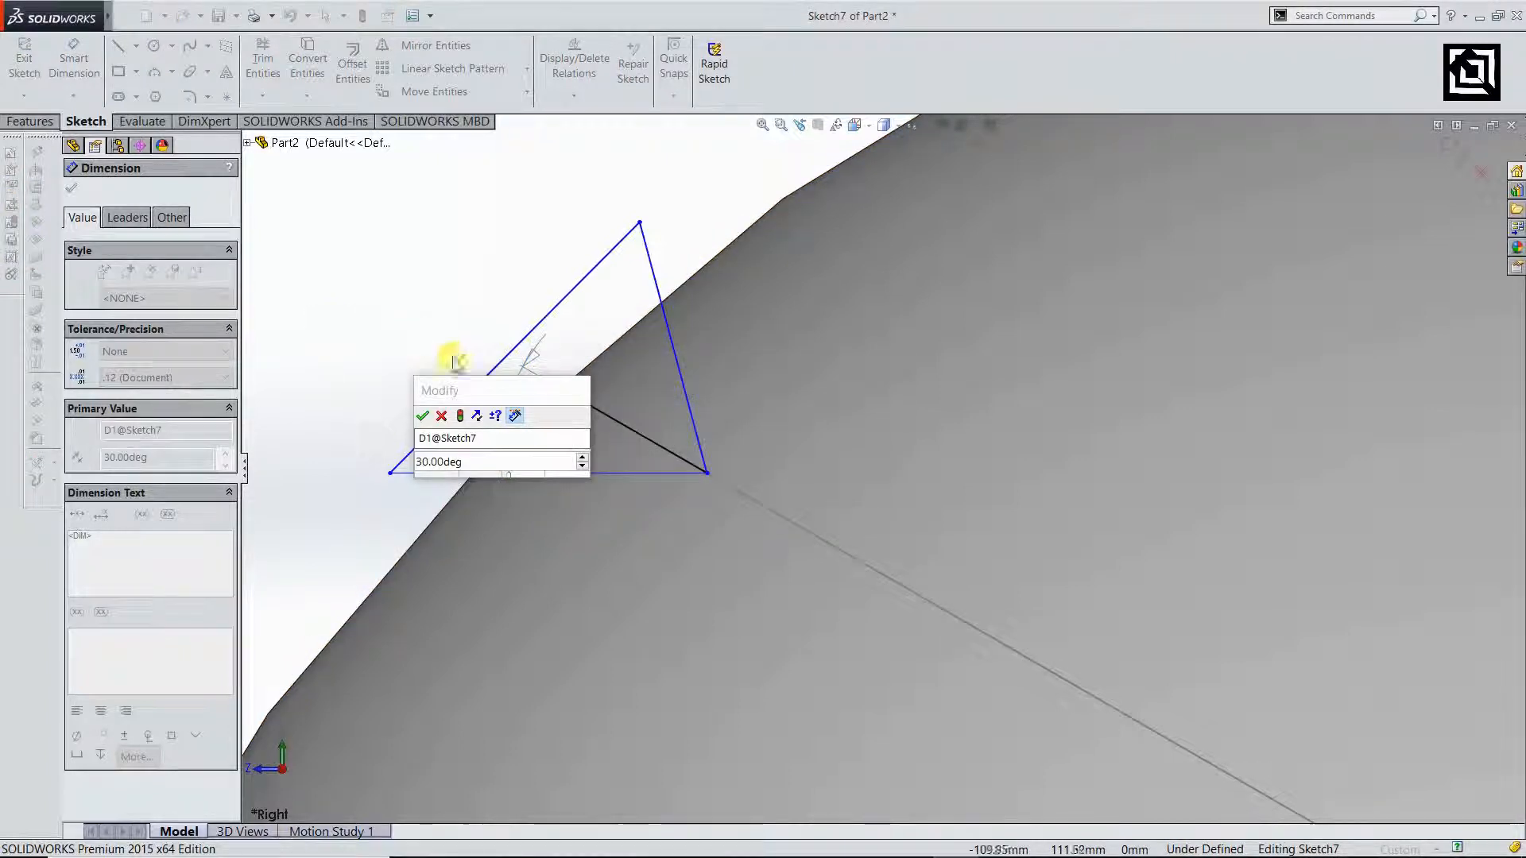
left_click(422, 416)
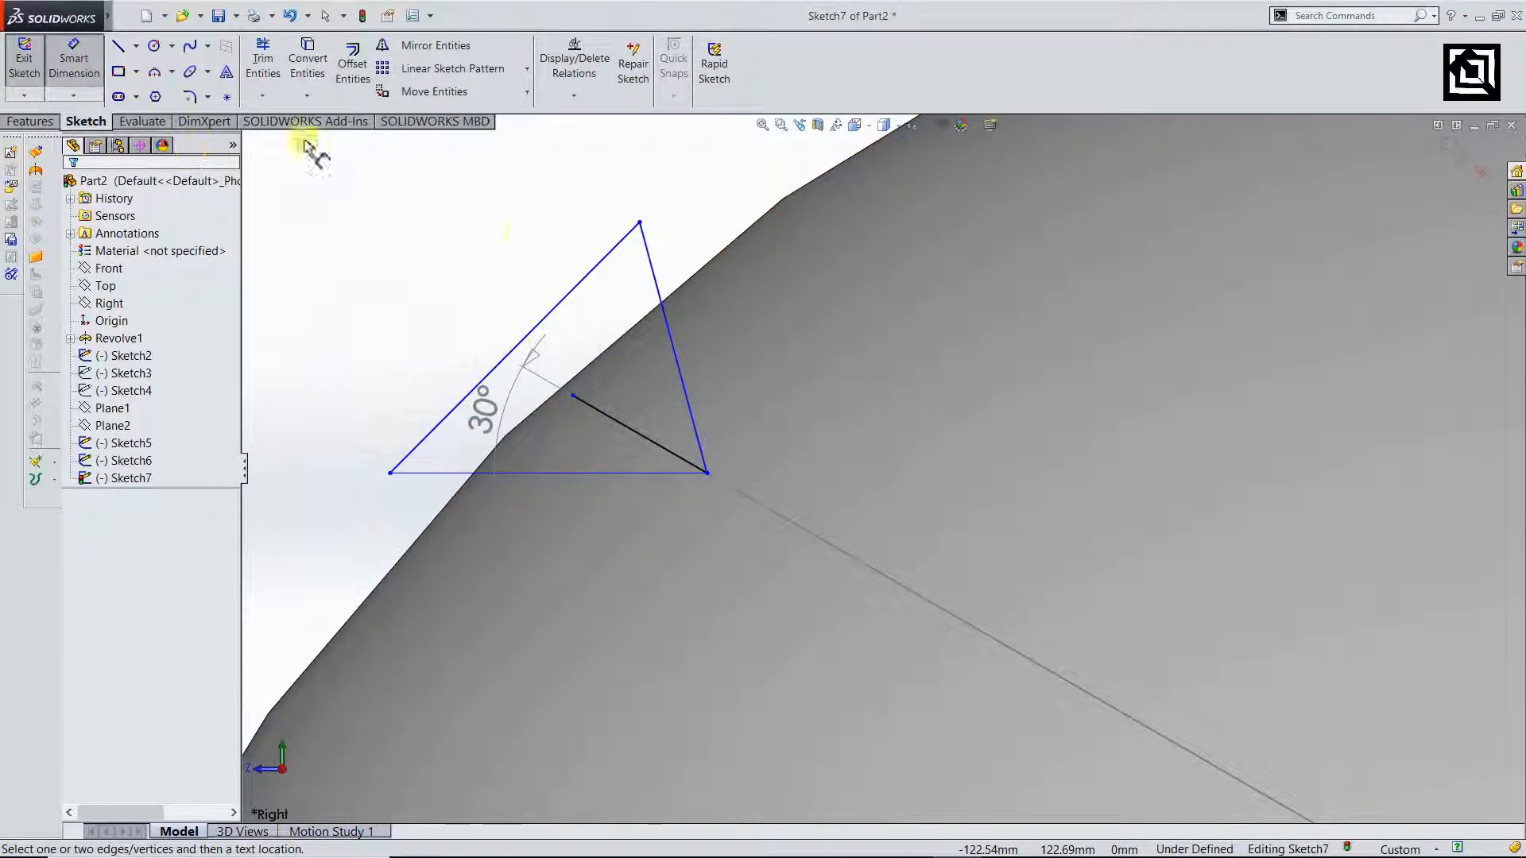
- Dimension the angle between the 10 mm line and the triangle's inner slanted side as 30°
left_click(611, 420)
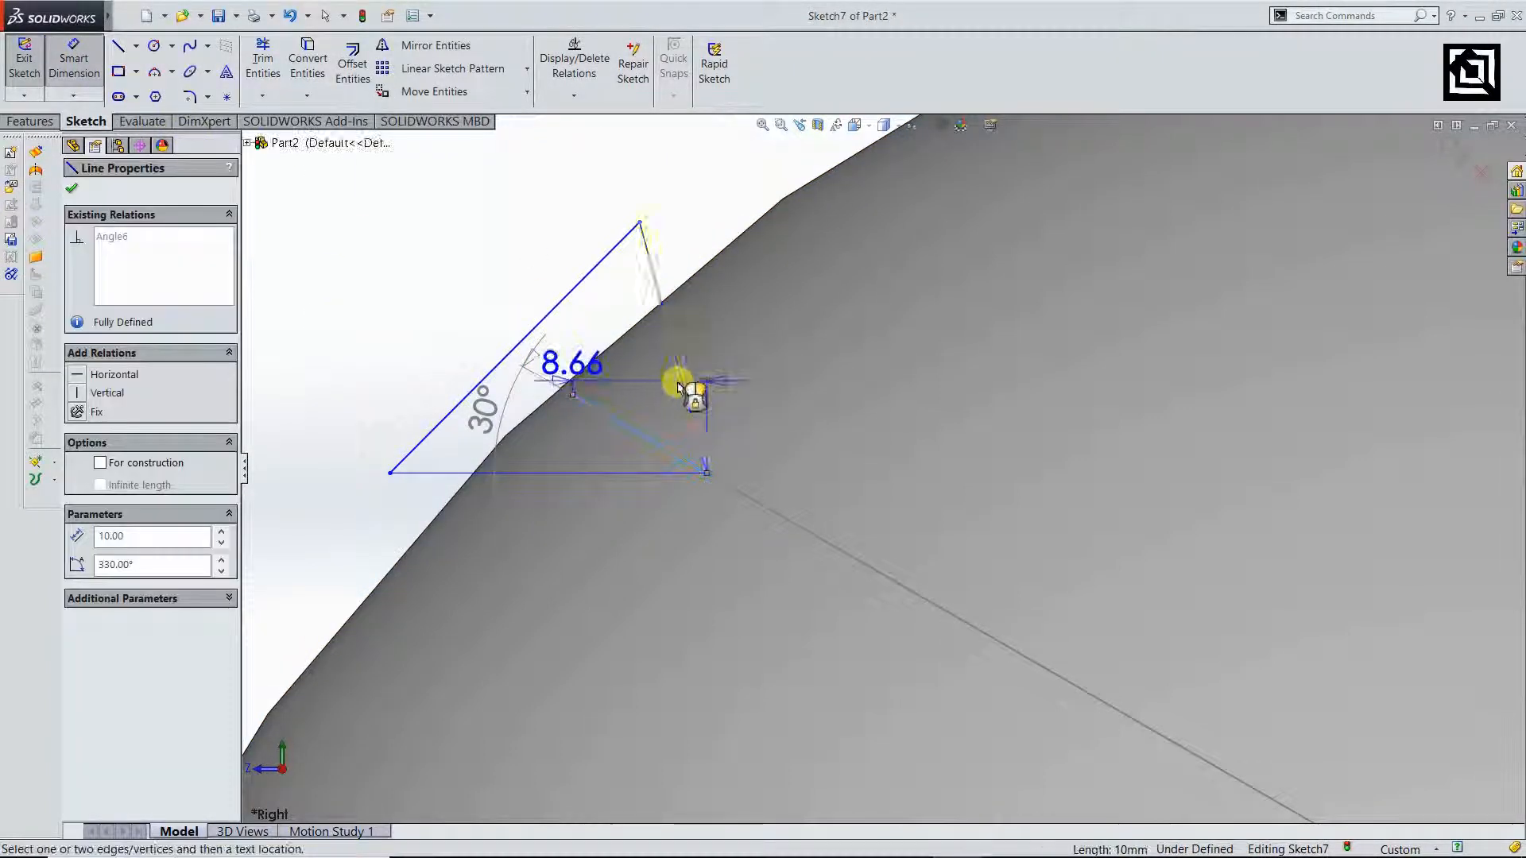
left_click(678, 379)
left_click(607, 339)
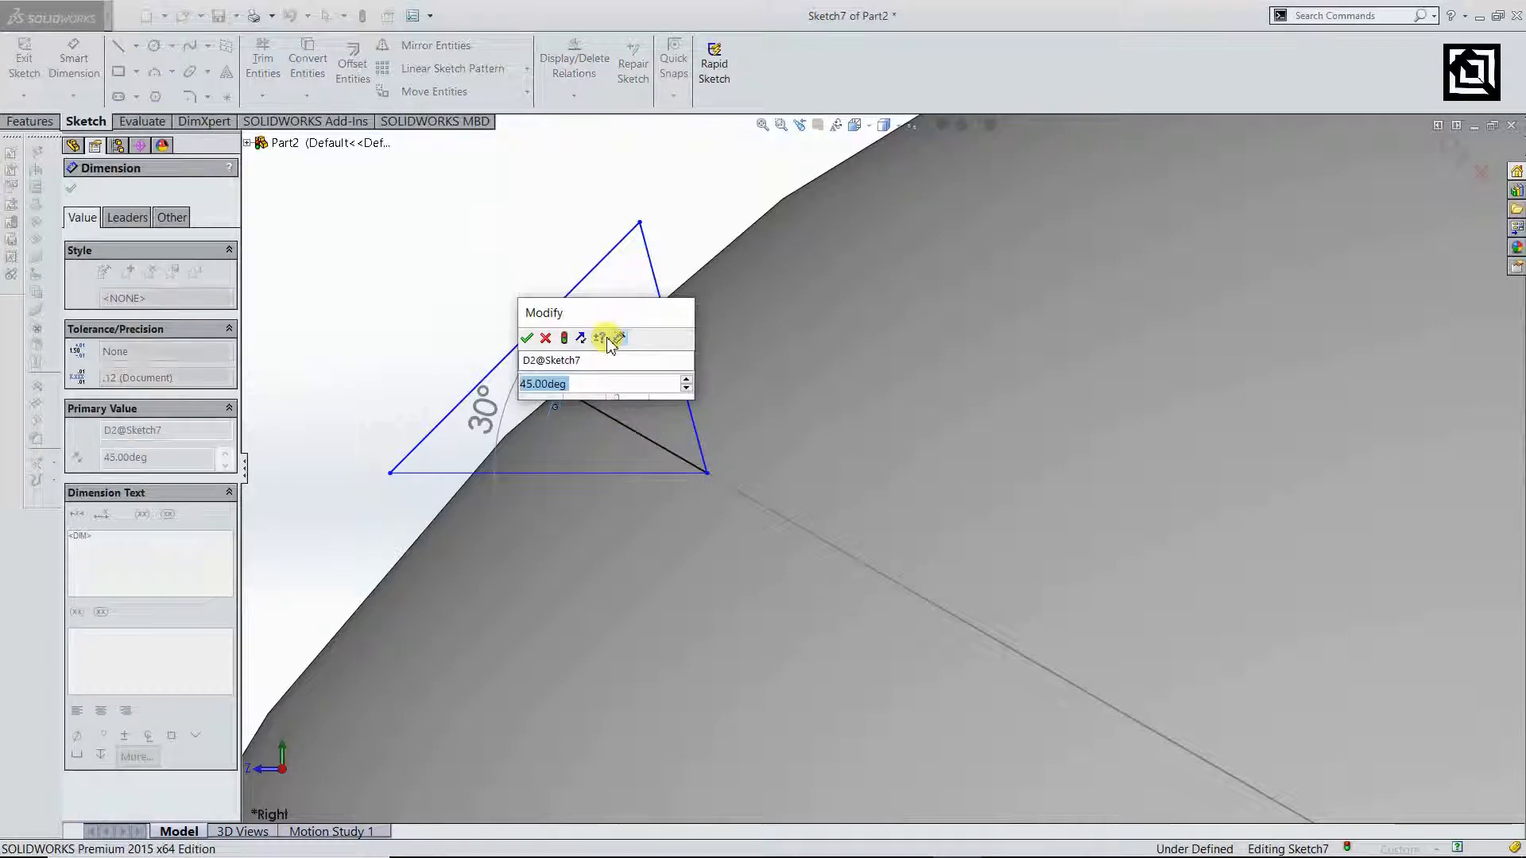
type("30")
key("Return")
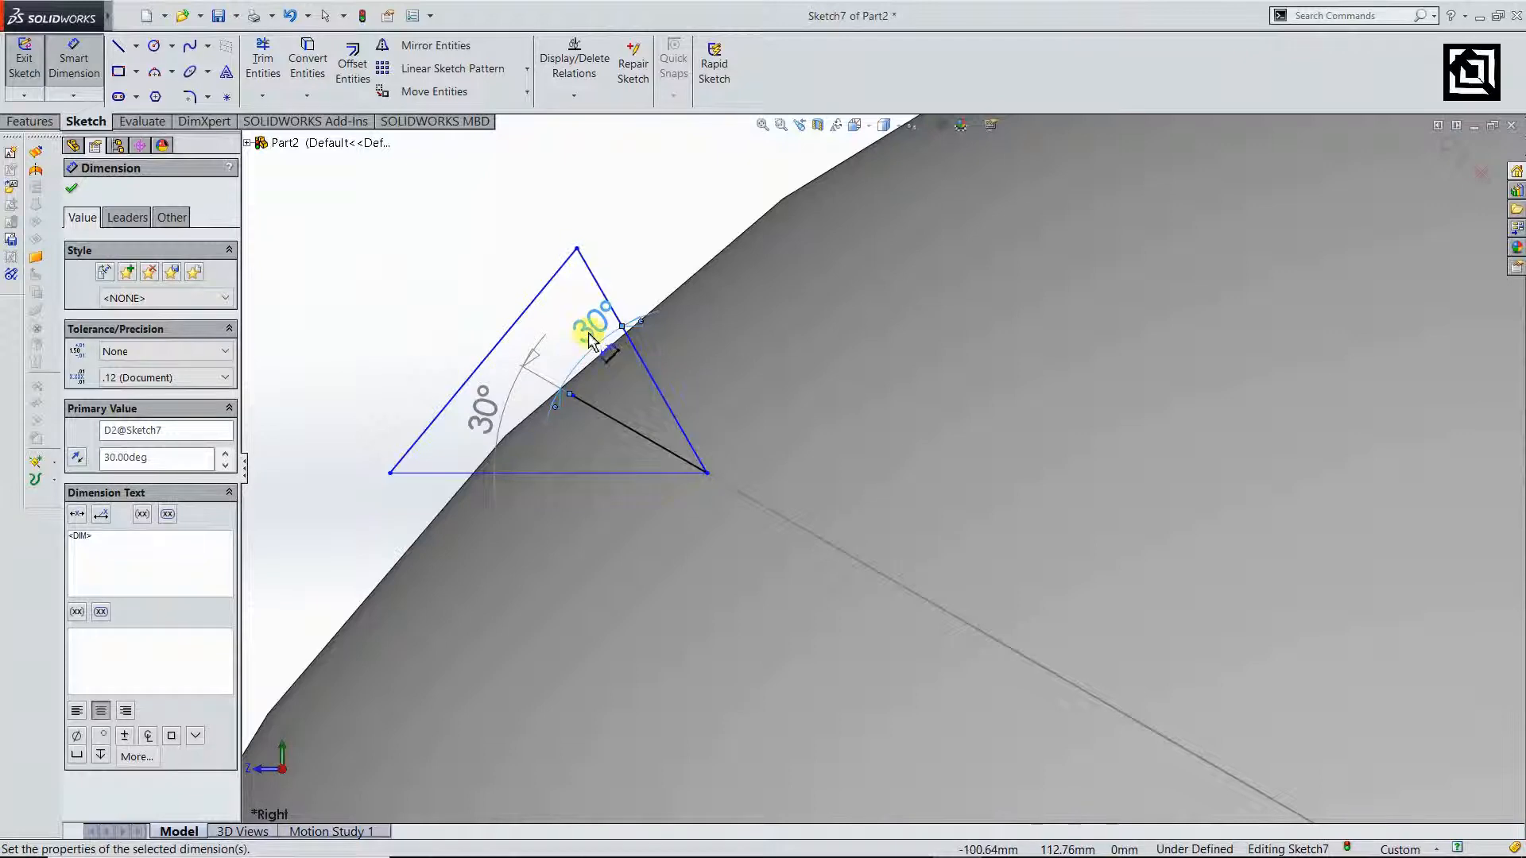
- Set the angle between the 10 mm line and the triangle's inner slanted side to 45°
scroll(636, 405, "up", 5)
scroll(827, 457, "down", 2)
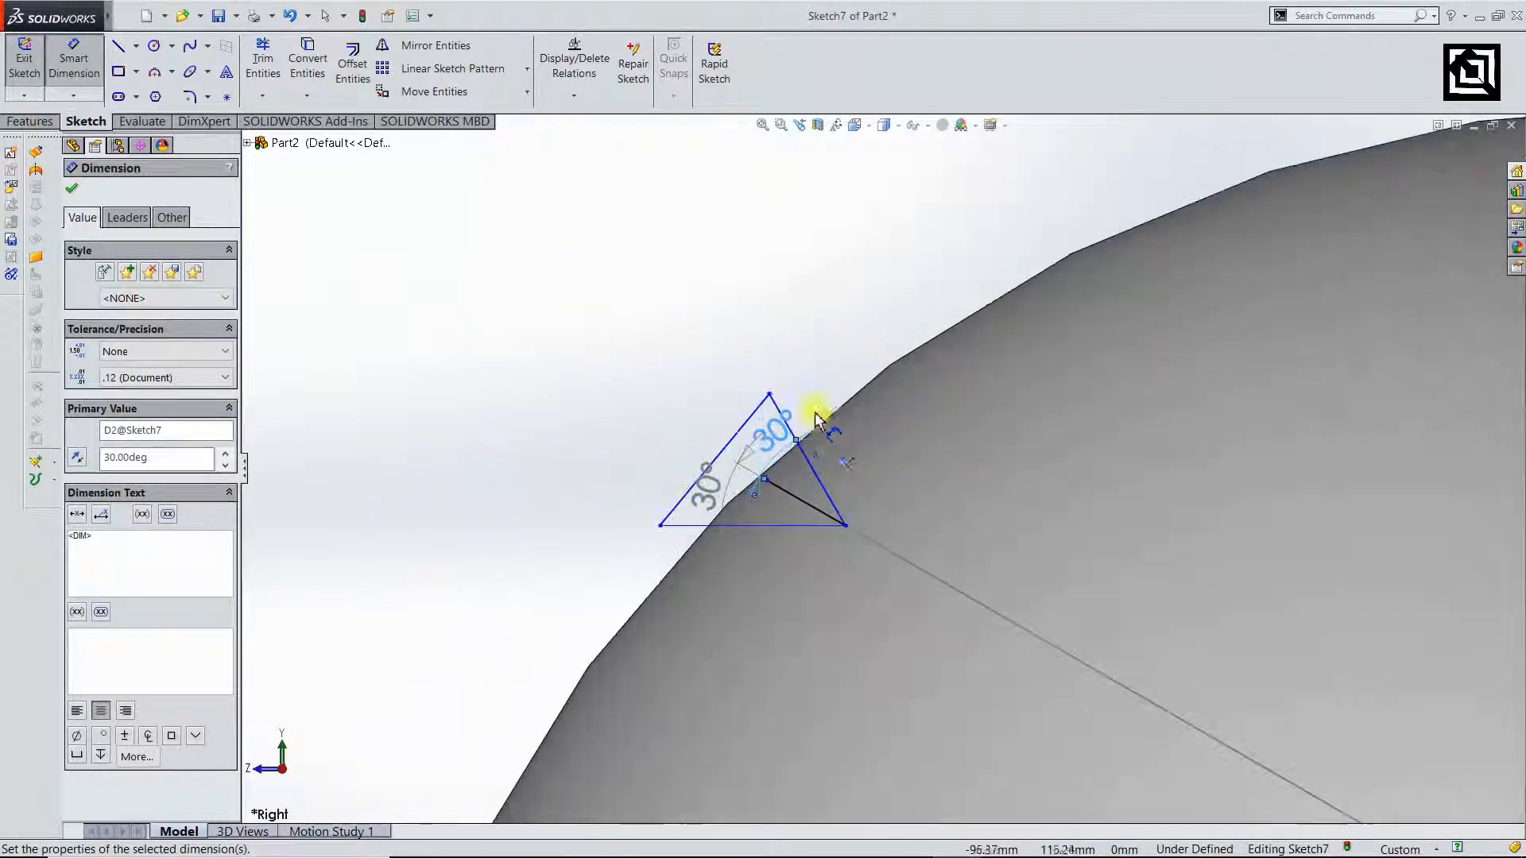
scroll(819, 421, "down", 2)
double_click(756, 437)
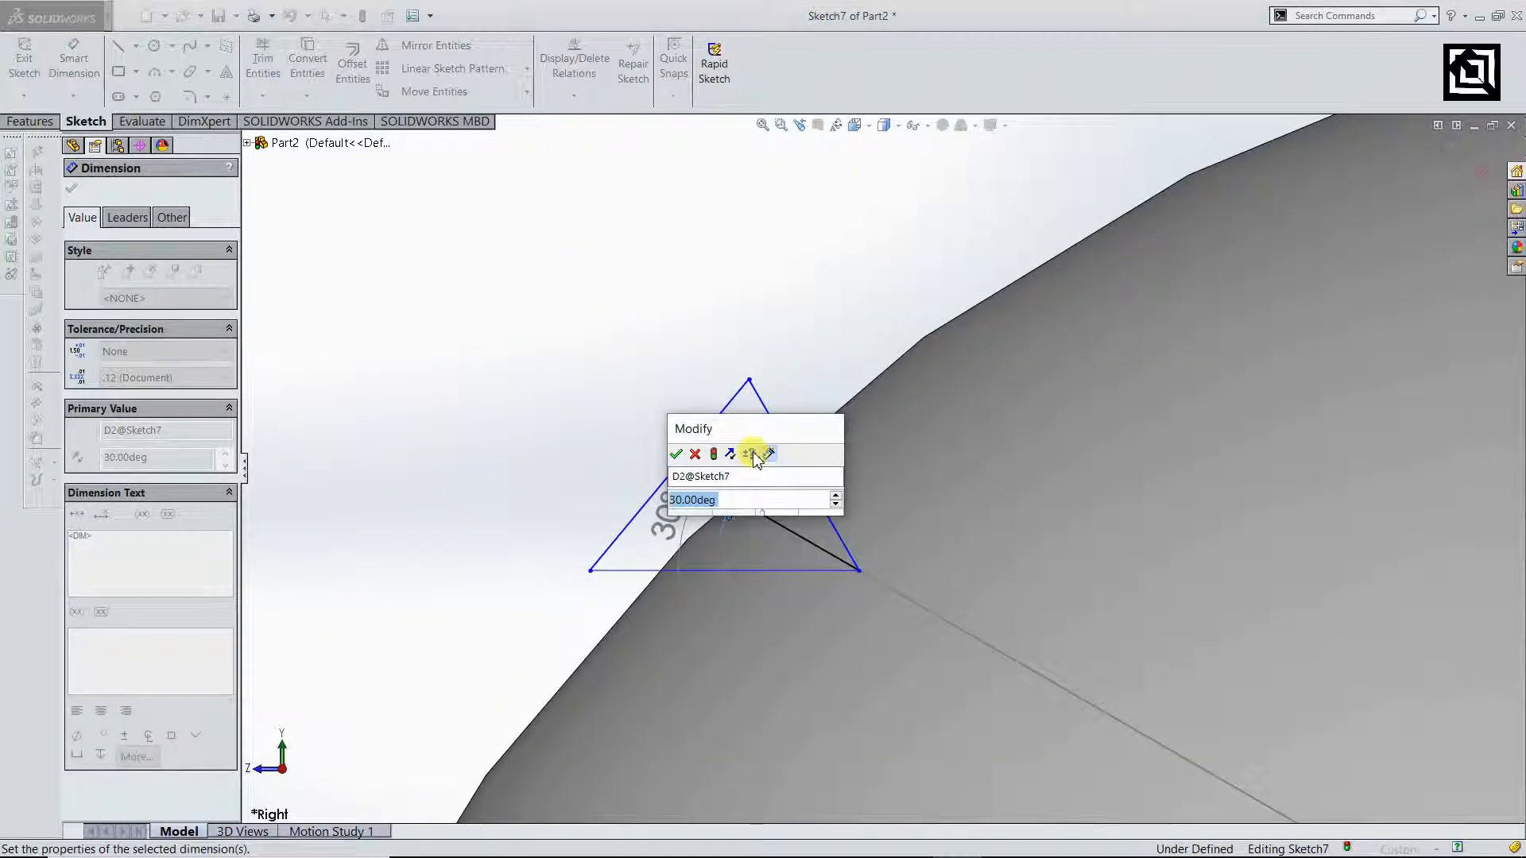
type("45")
key("Return")
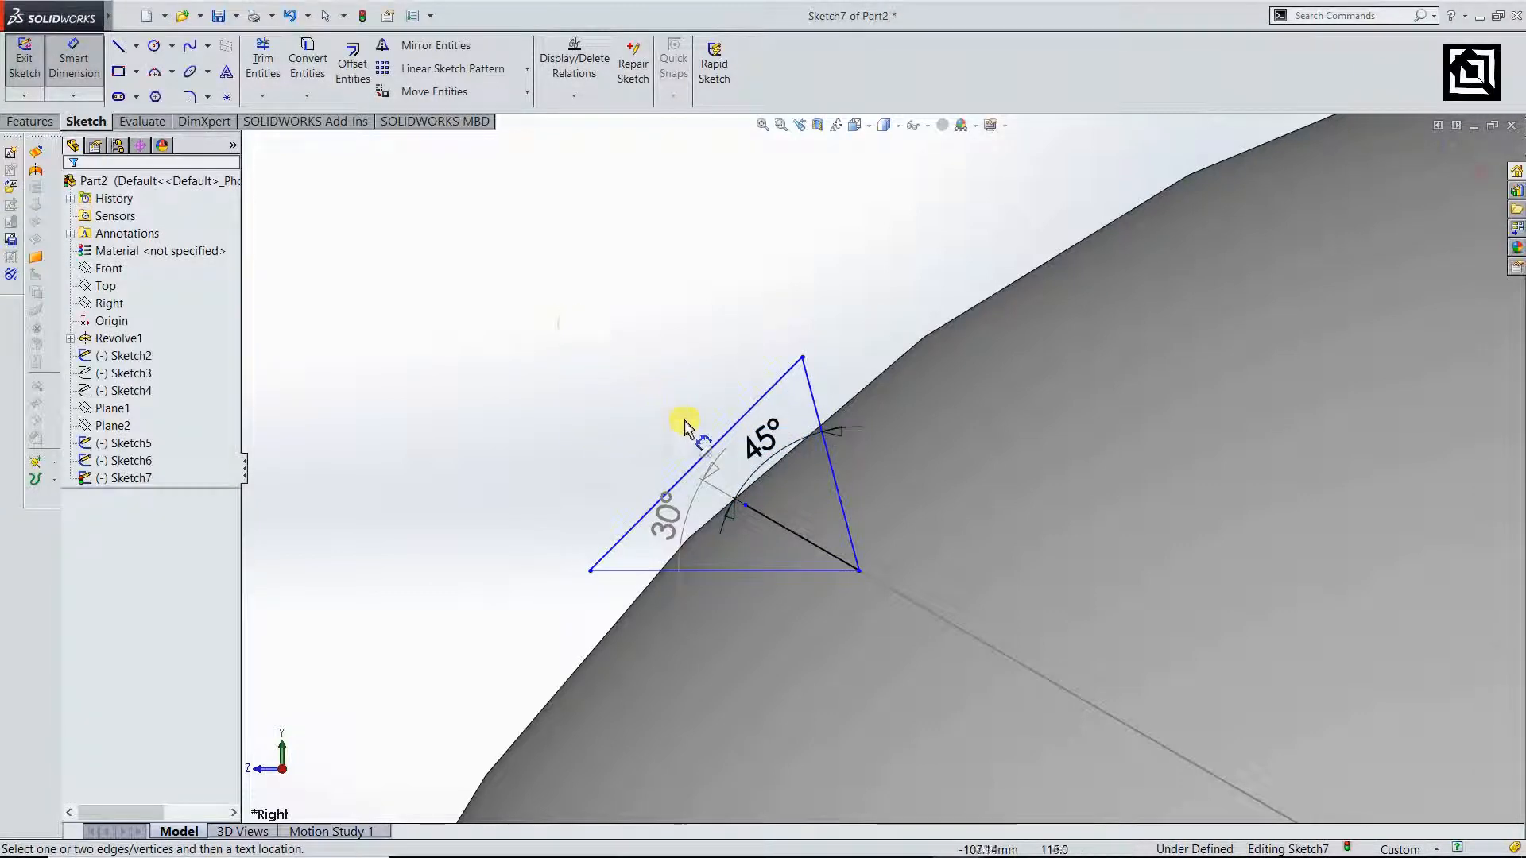
- Pull the triangle's outer slanted side farther away from the sphere, making it about 32 mm long
left_click(693, 461)
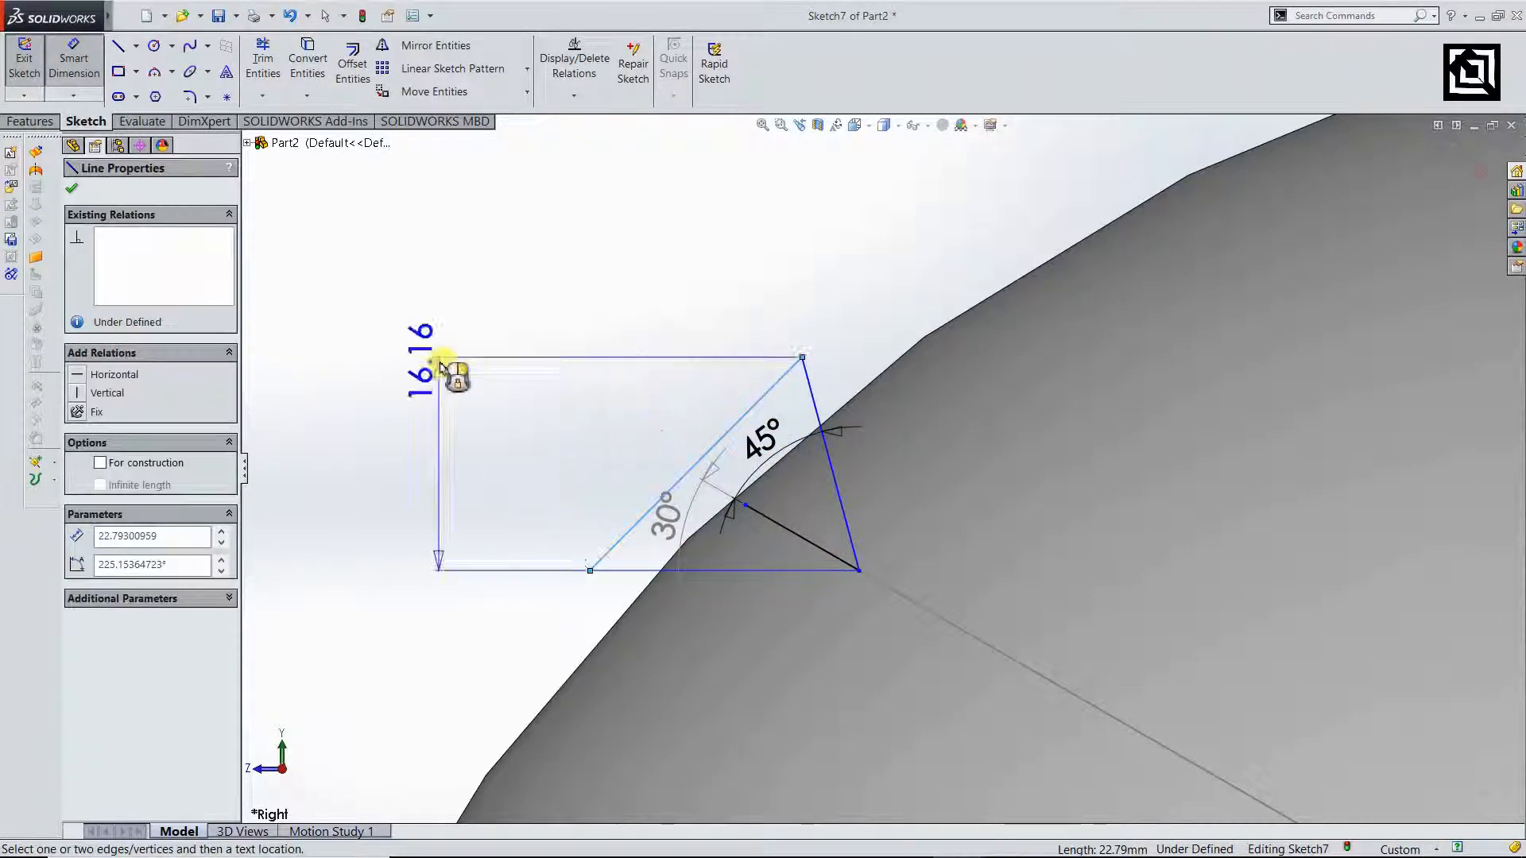
key("Escape")
left_click_drag(702, 456, 657, 392)
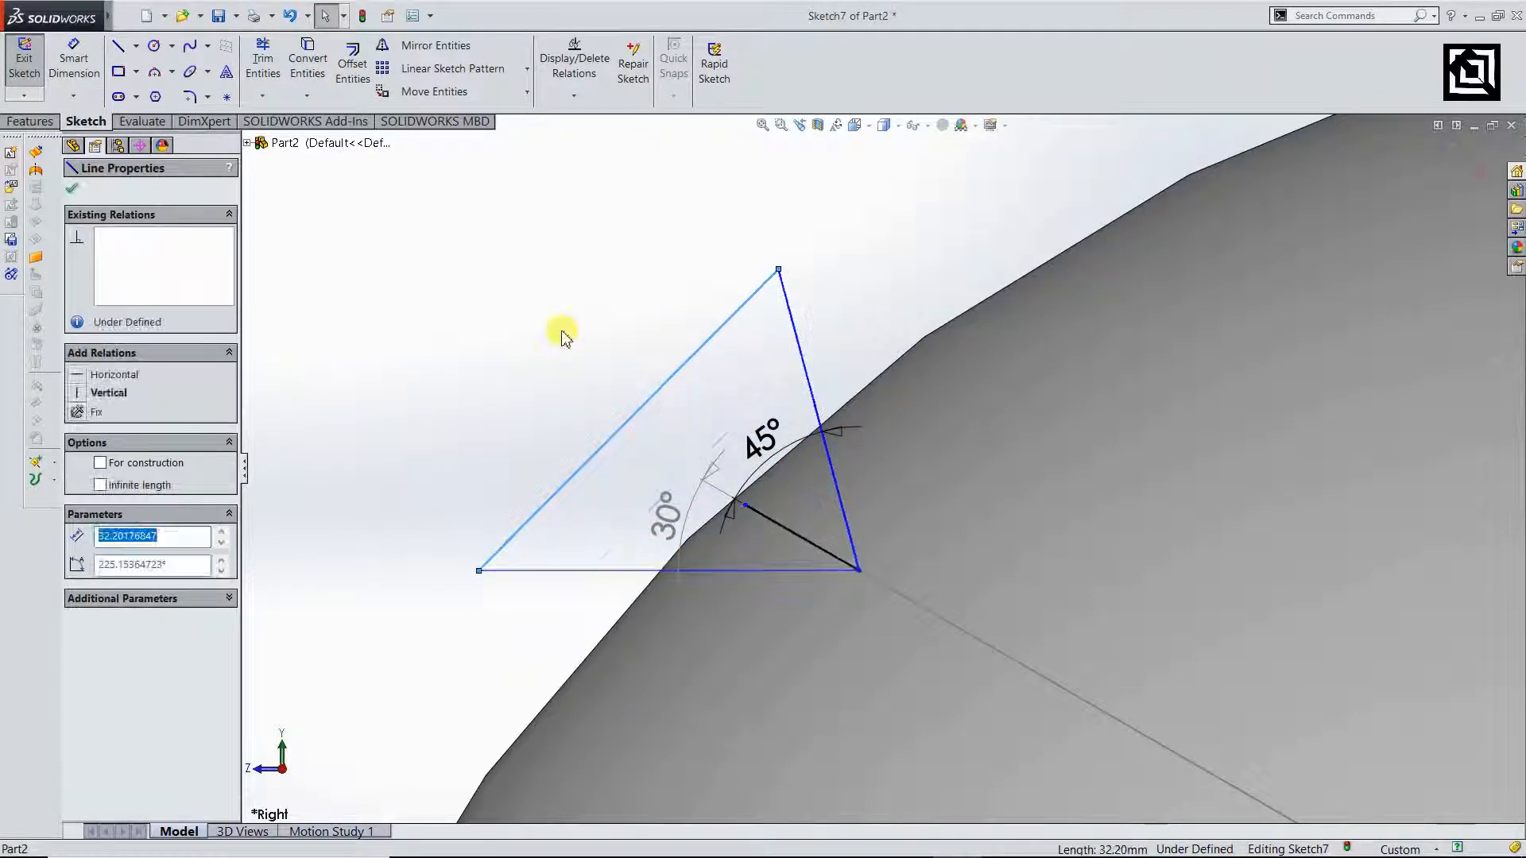
left_click(562, 335)
- Trim away the 10 mm line inside the triangle and exit the sketch
scroll(783, 517, "up", 5)
scroll(785, 522, "up", 5)
scroll(1049, 536, "down", 3)
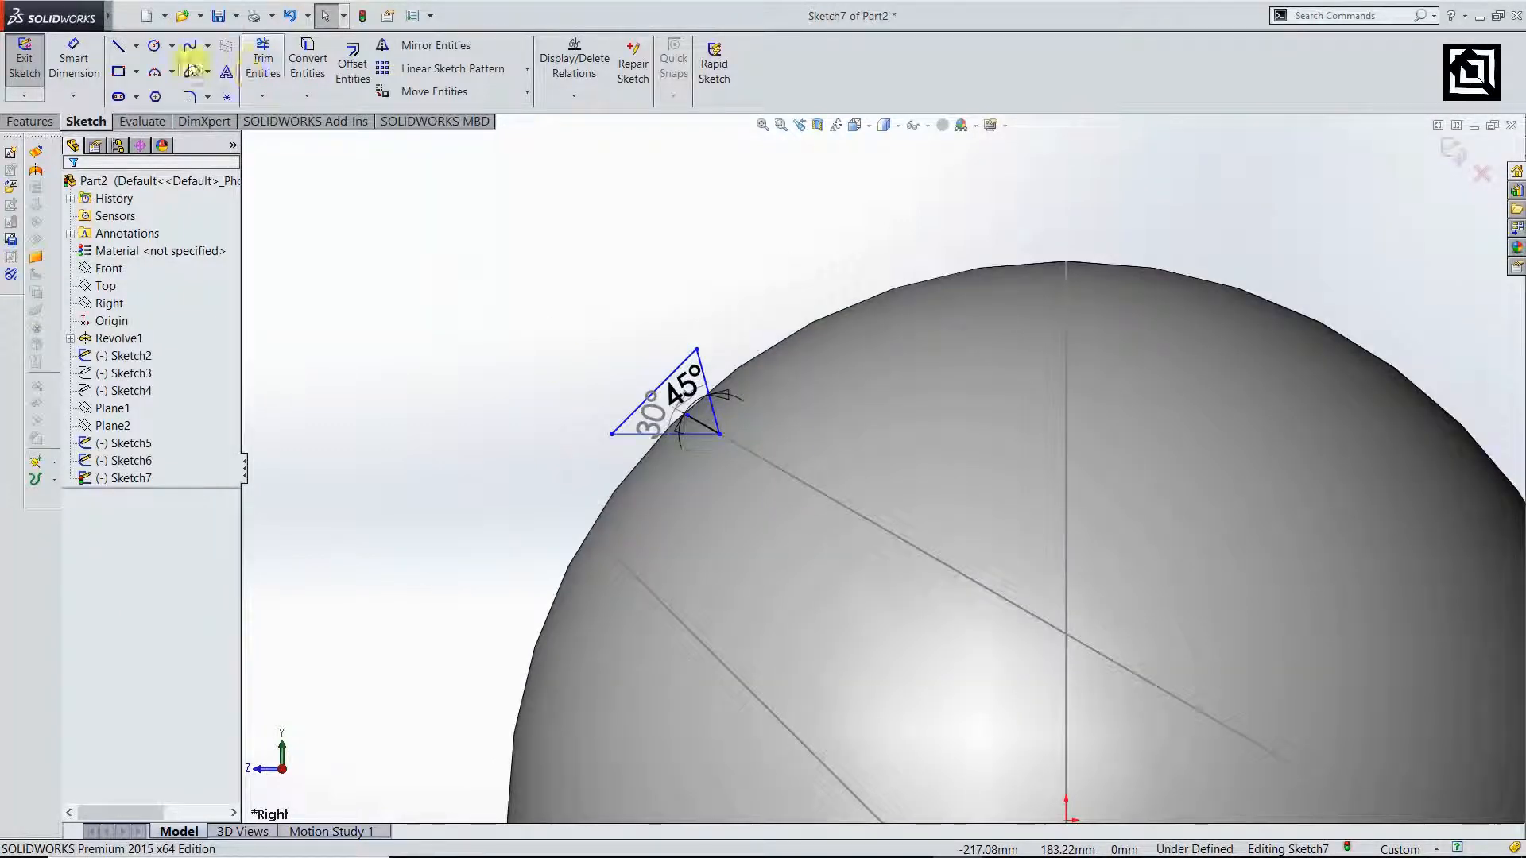
left_click(279, 80)
scroll(641, 422, "down", 3)
scroll(330, 409, "down", 2)
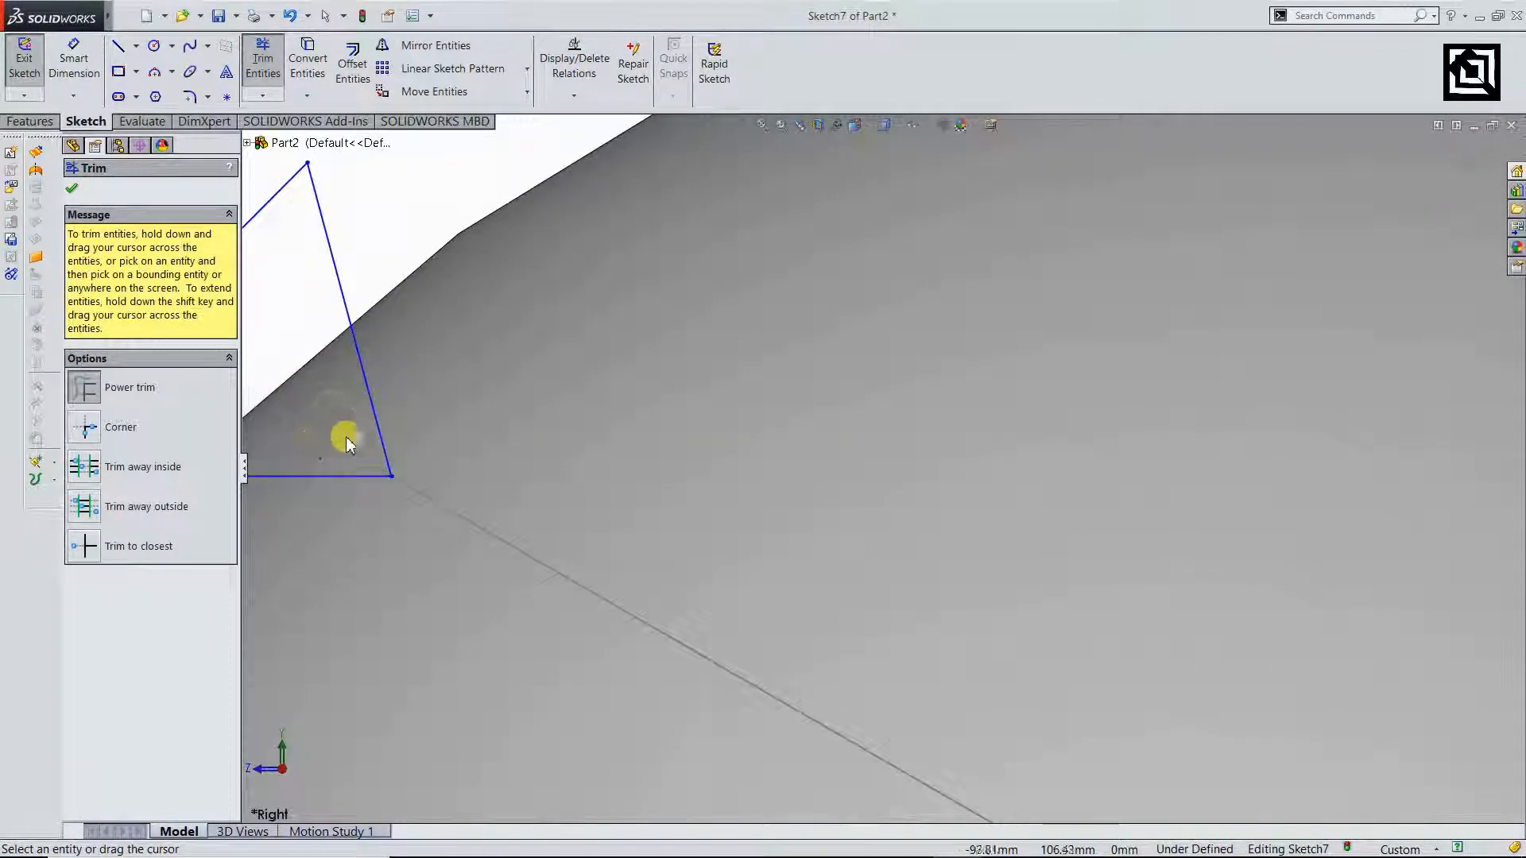
scroll(877, 457, "up", 5)
left_click(1456, 155)
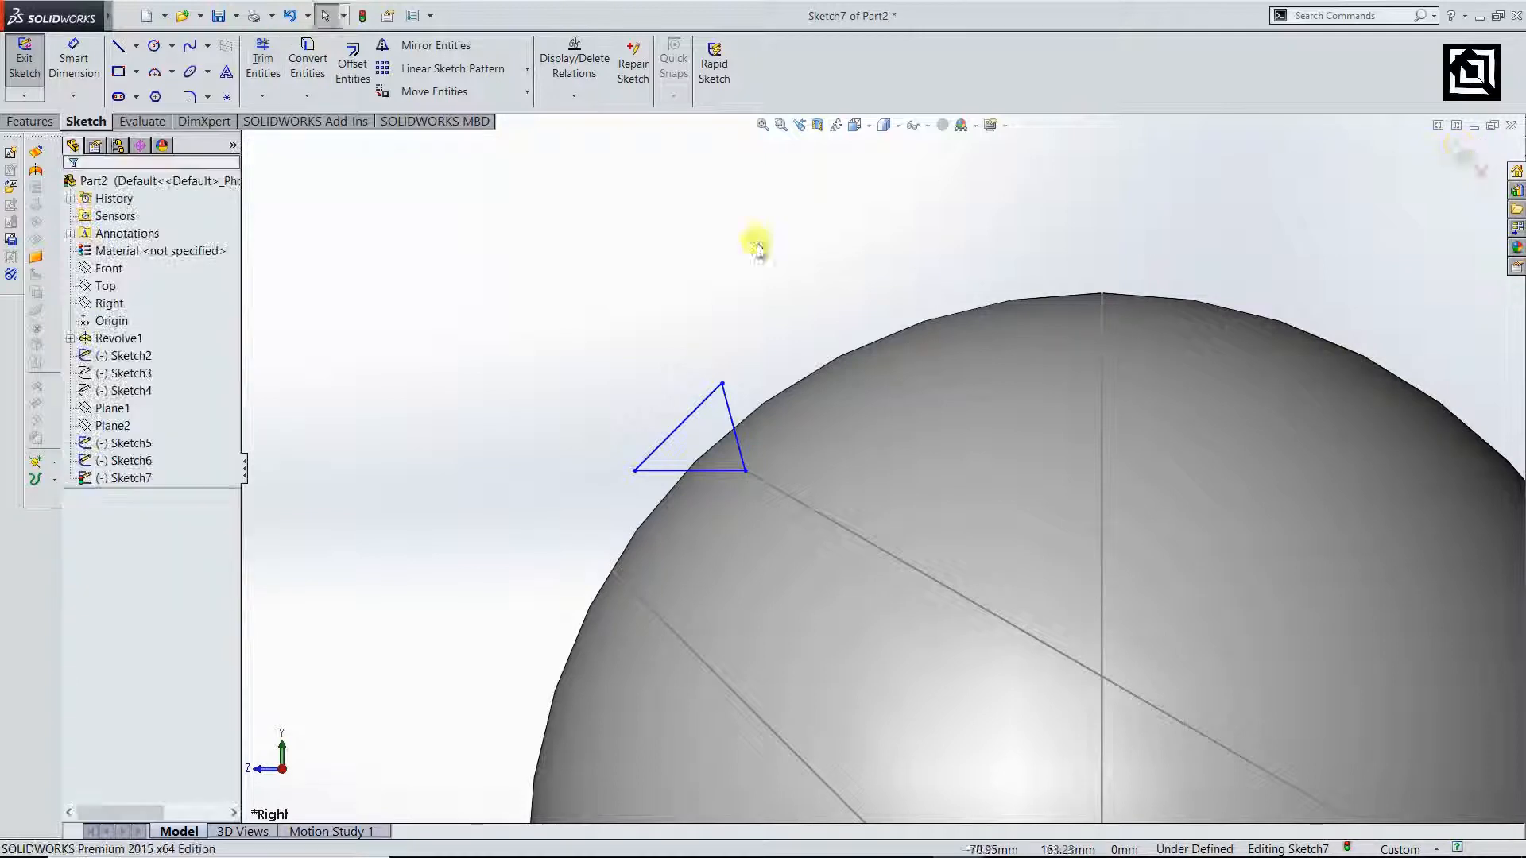
left_click(1452, 151)
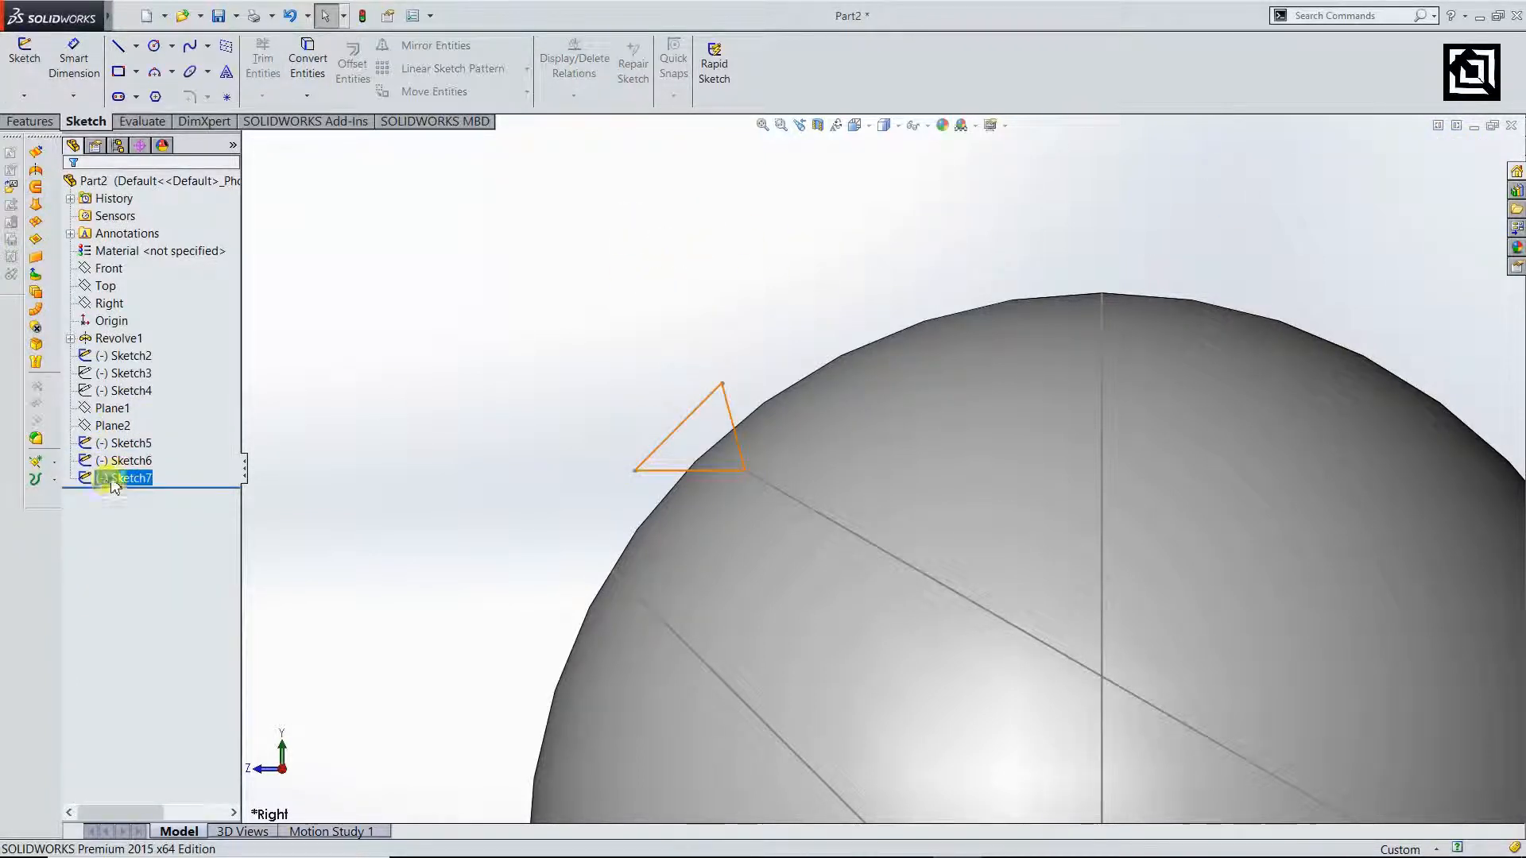
left_click(16, 125)
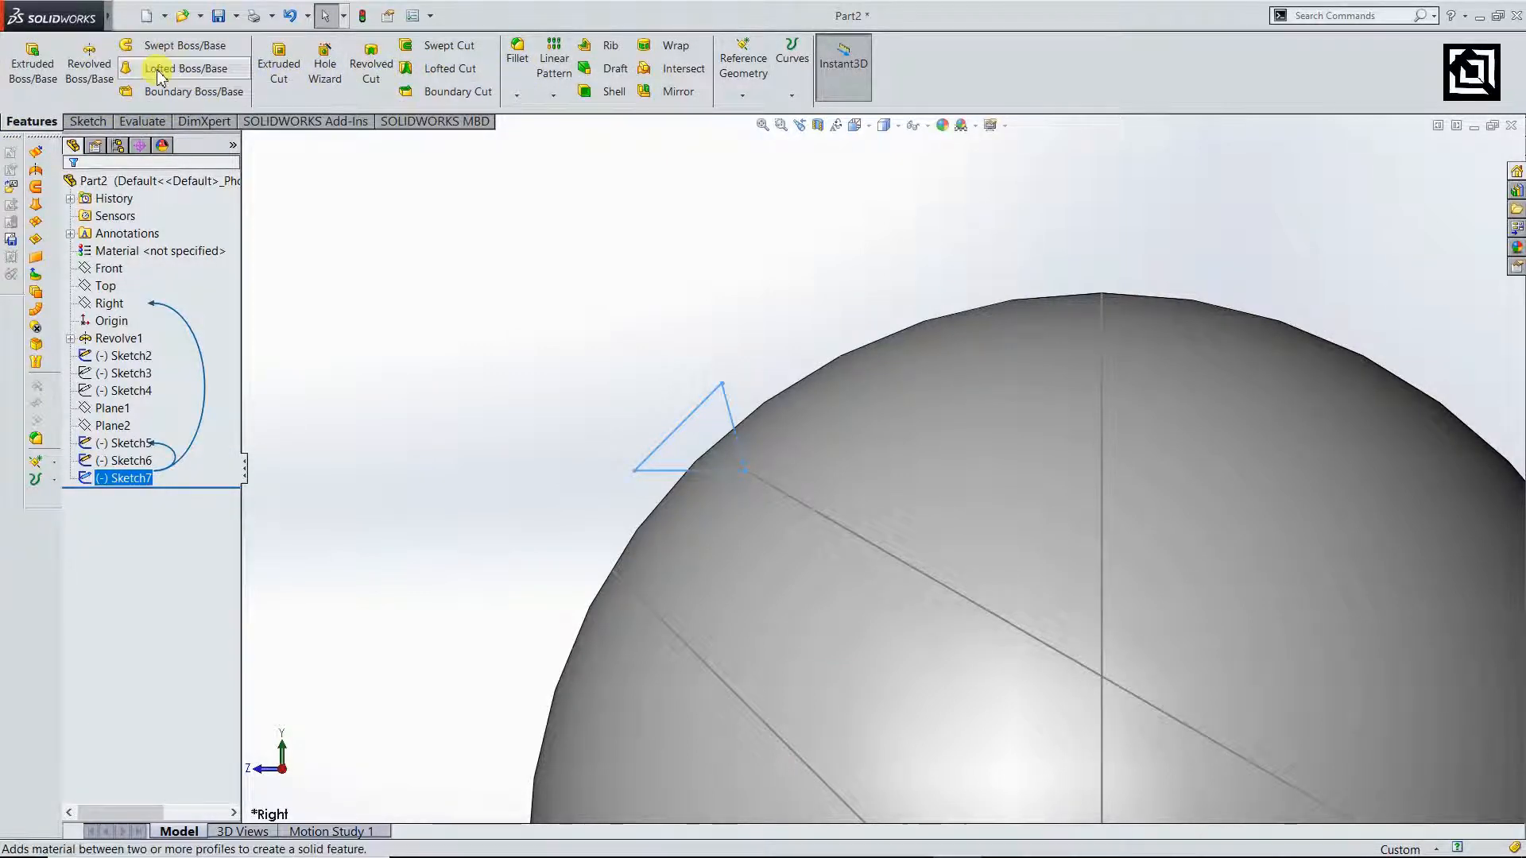
left_click(371, 63)
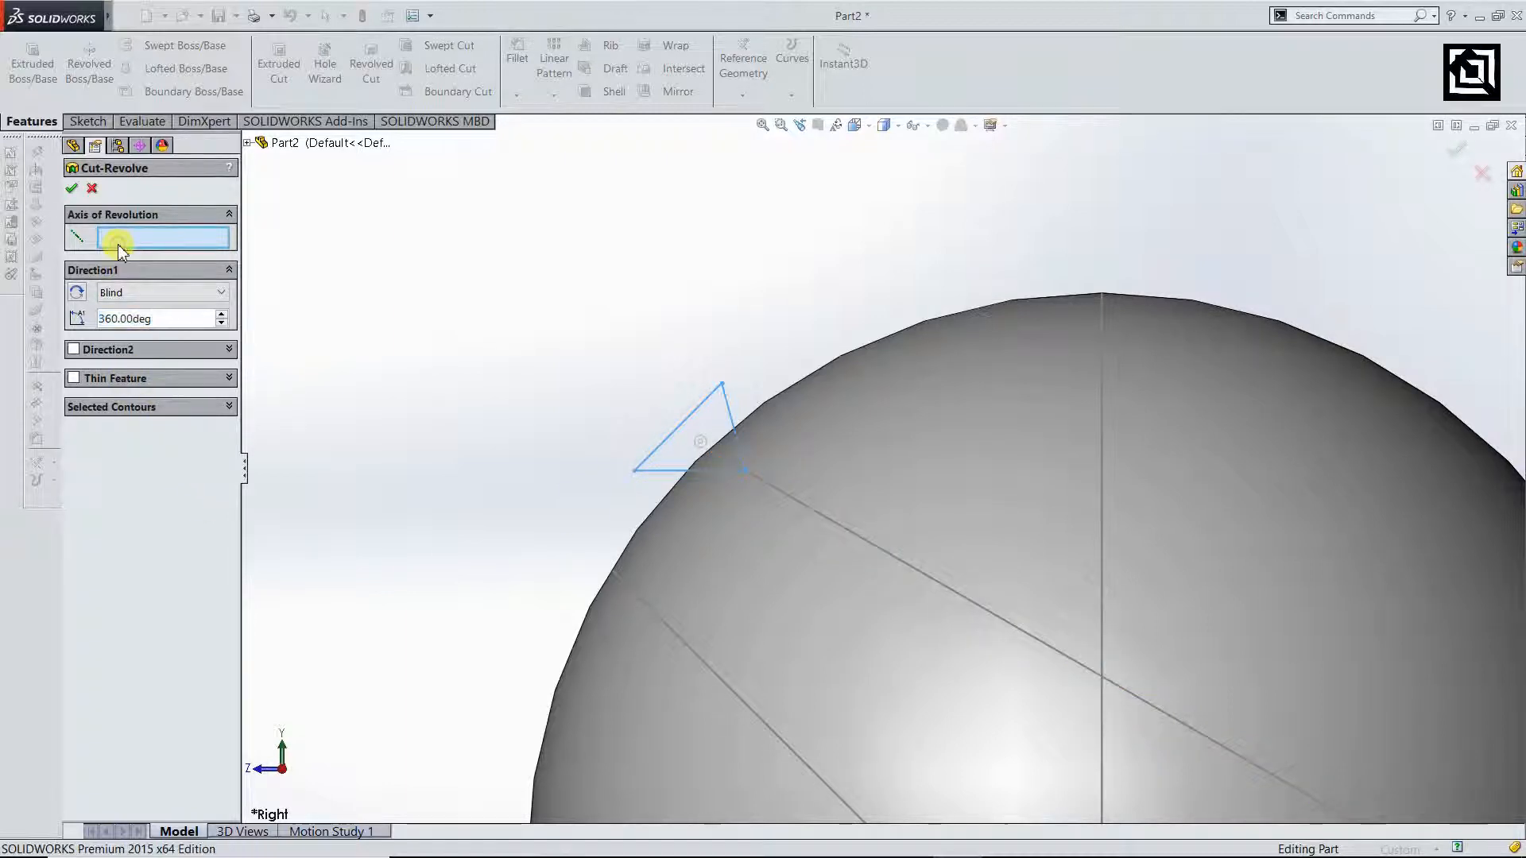
left_click(92, 189)
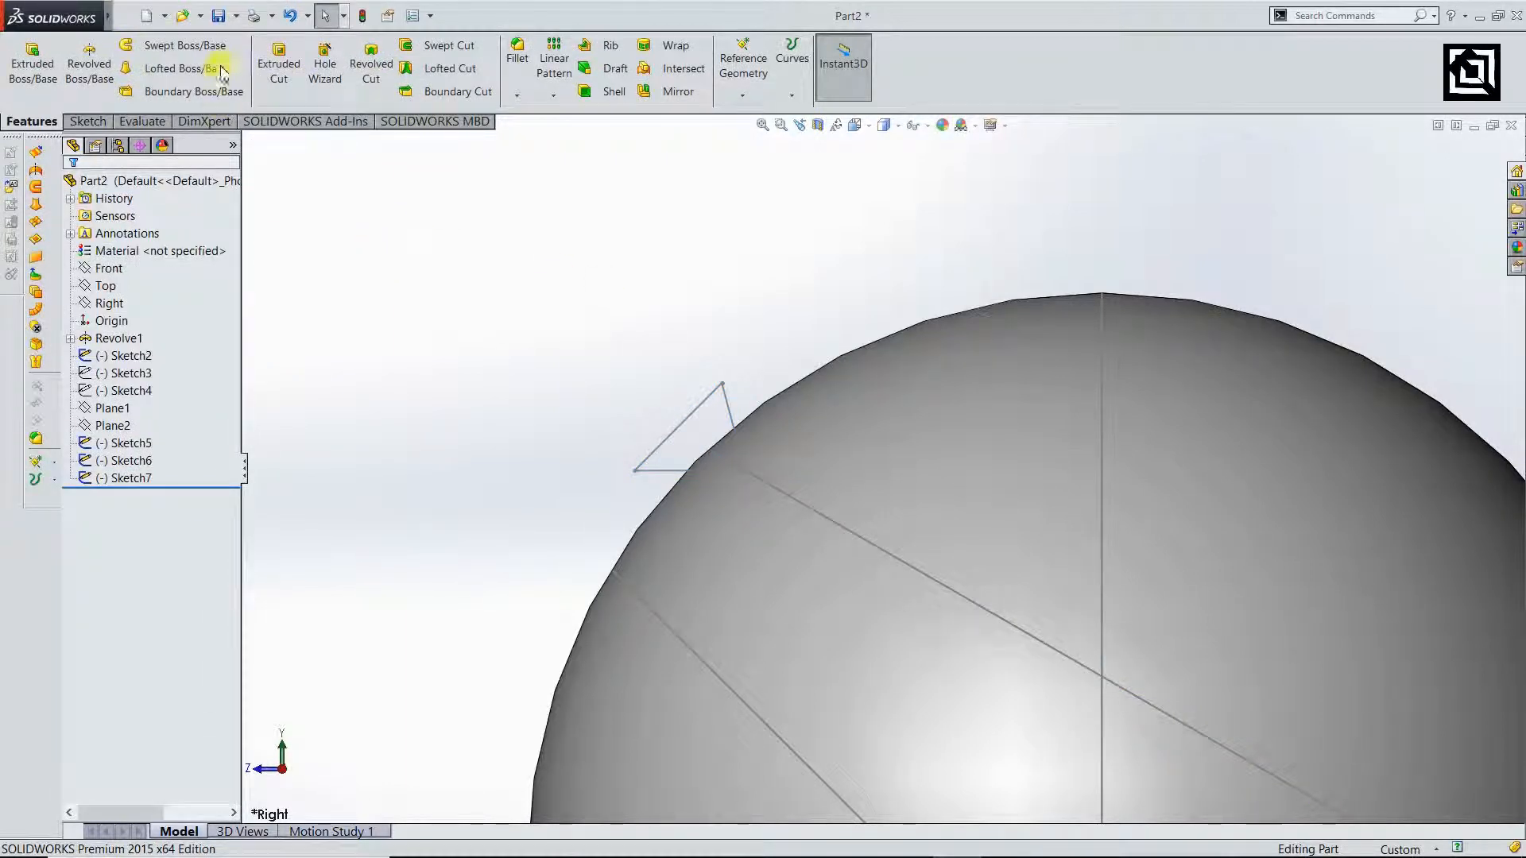
- Create a swept cut with the triangle sketch as profile and the upper slanted circle sketch as path
left_click(441, 46)
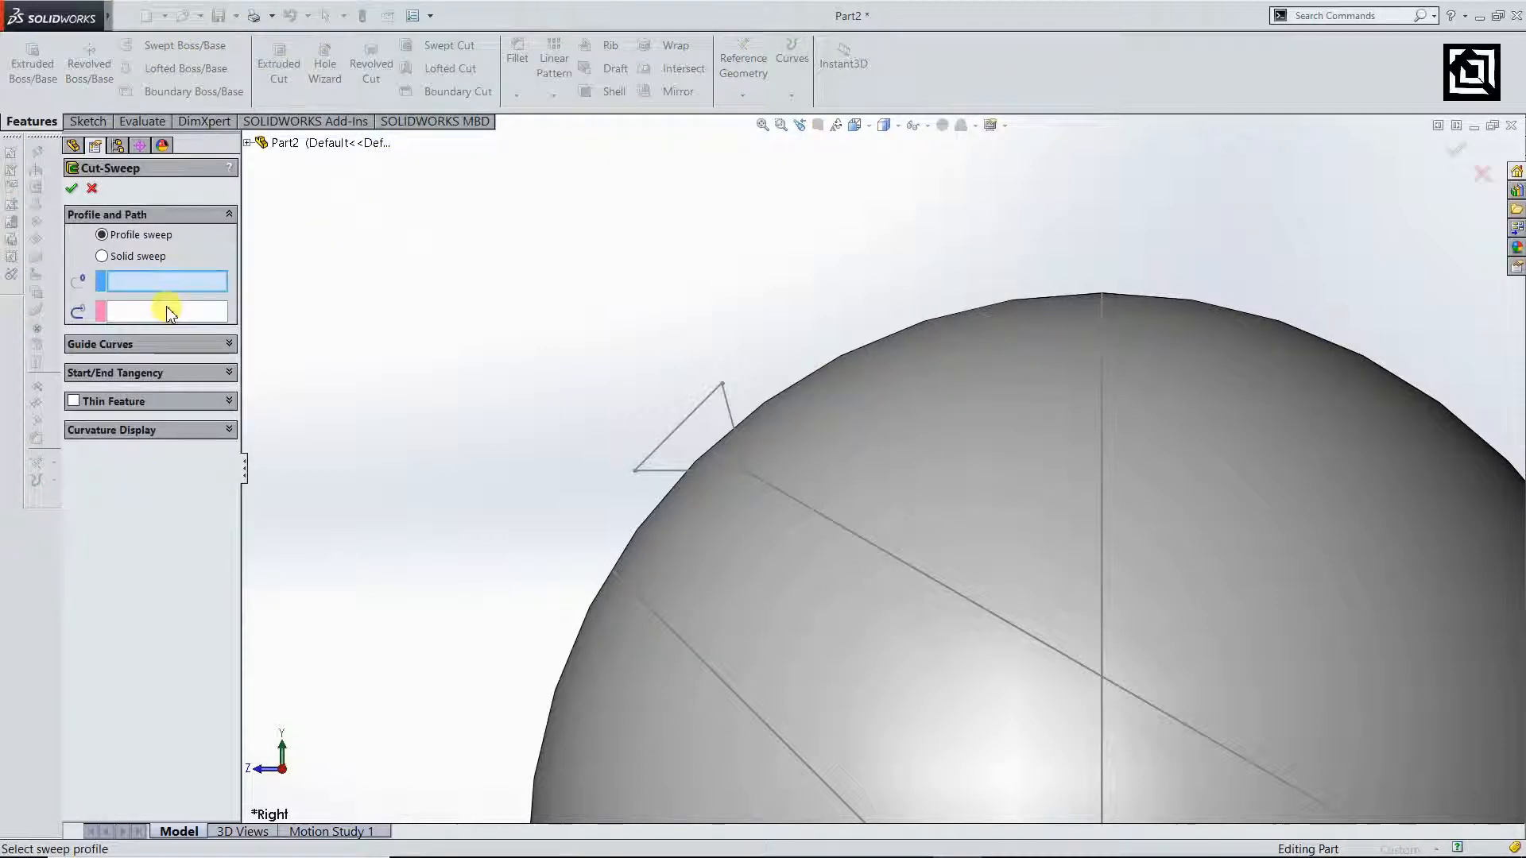
left_click(692, 416)
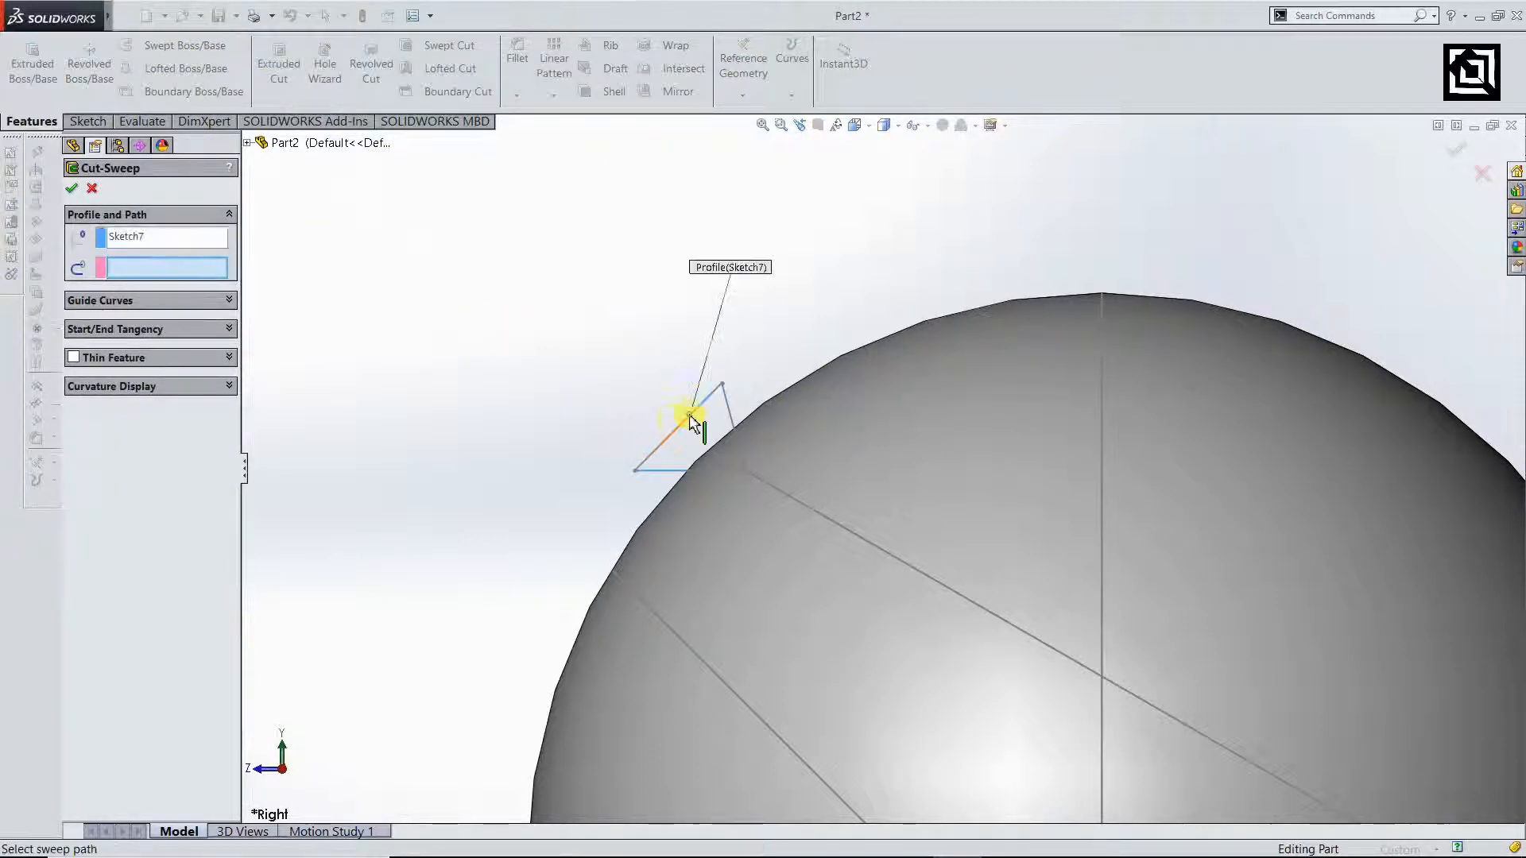
left_click(844, 531)
left_click(1454, 155)
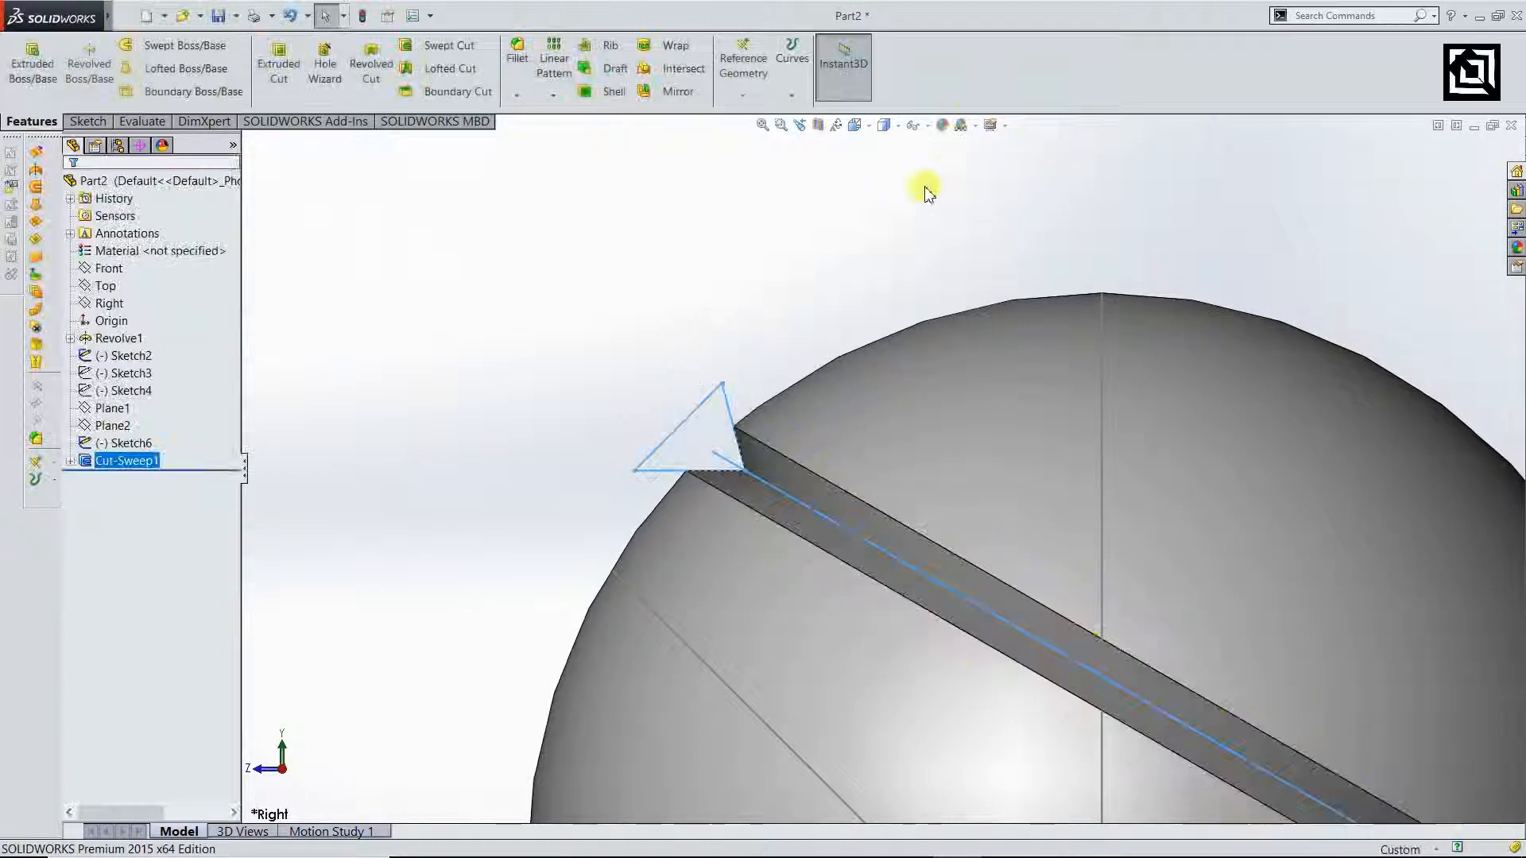
- Sketch a 10 mm line on the Right plane, running inward from the sphere's edge along the lower slanted circle sketch
scroll(608, 566, "down", 2)
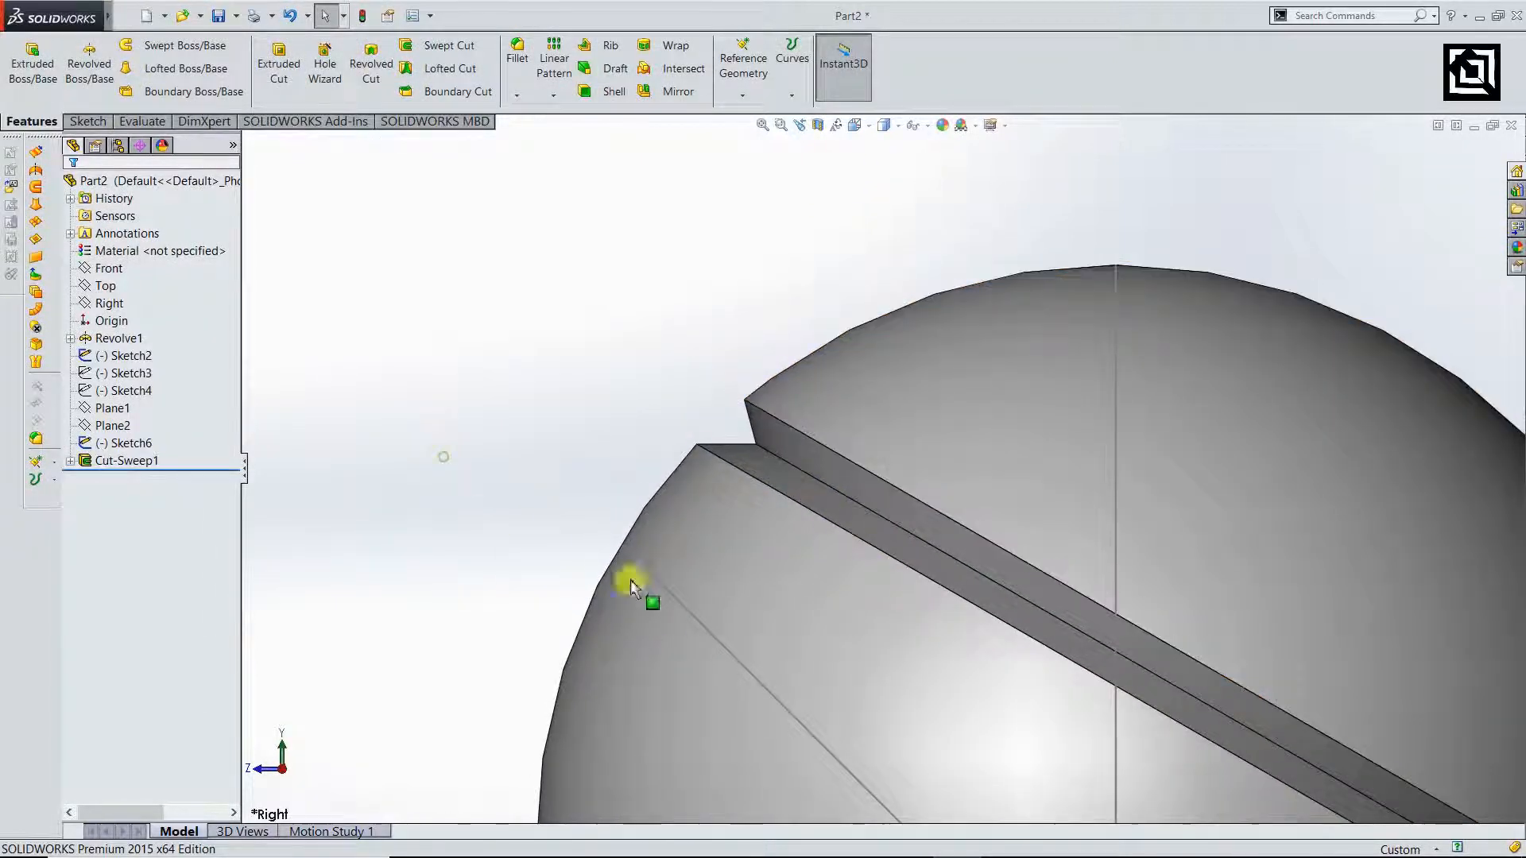
scroll(671, 535, "down", 3)
scroll(795, 513, "up", 1)
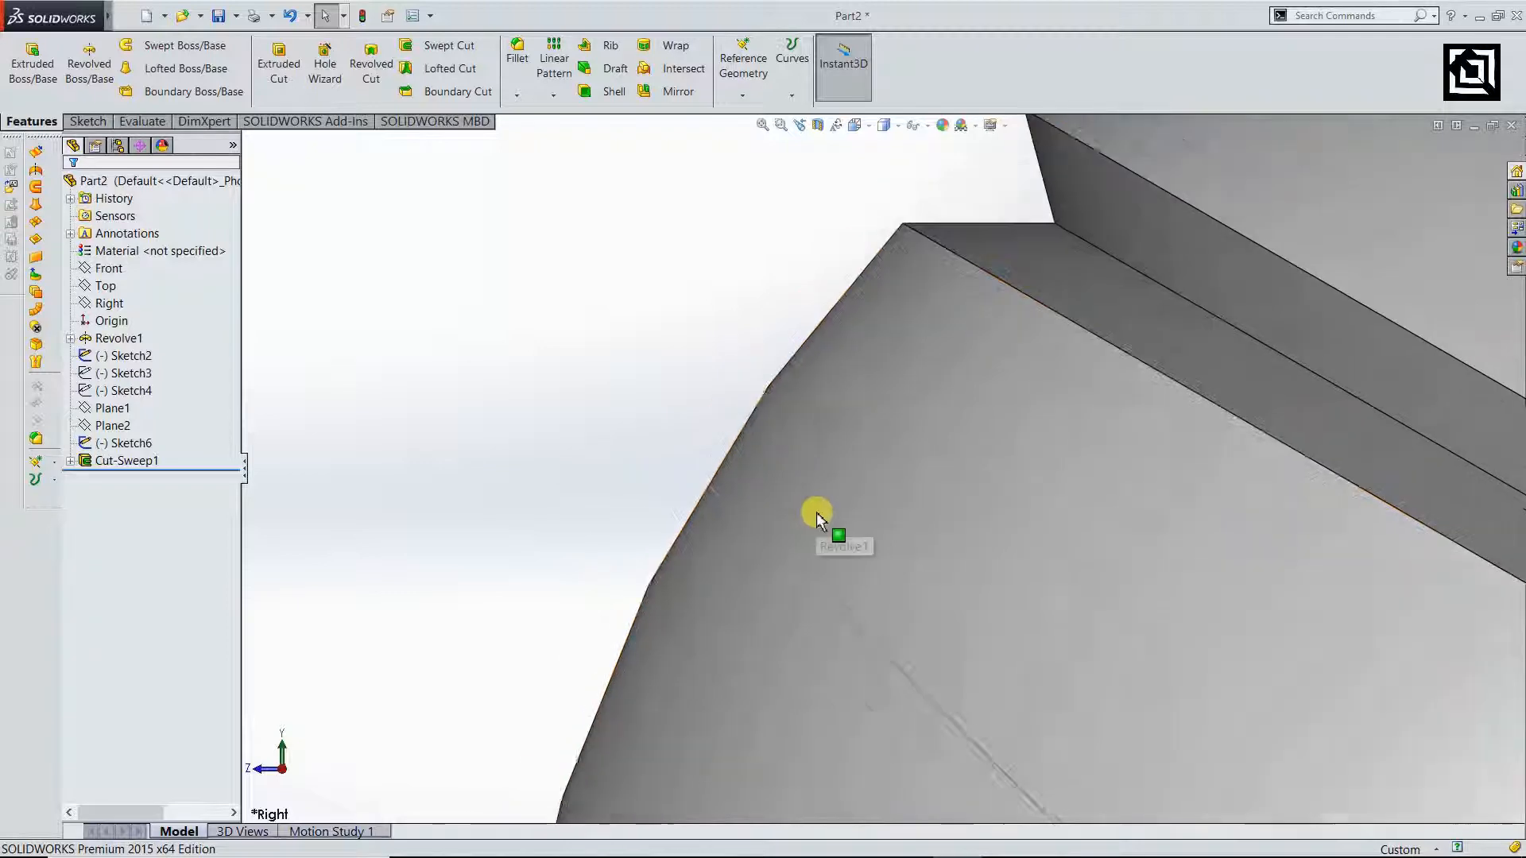
scroll(853, 493, "up", 3)
scroll(1035, 582, "up", 5)
scroll(1152, 604, "down", 4)
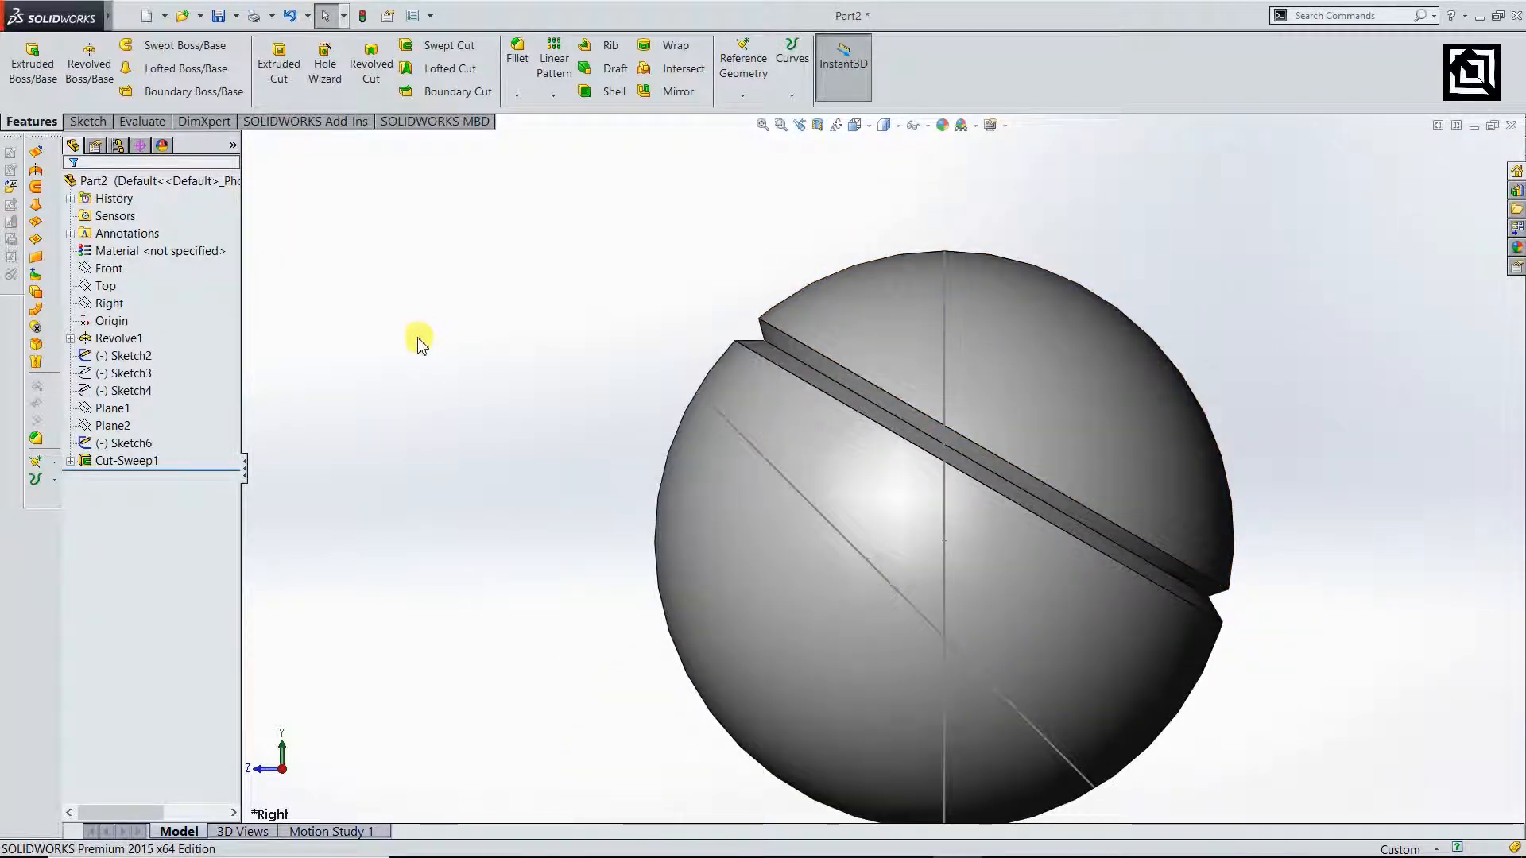
left_click(115, 463)
left_click(112, 305)
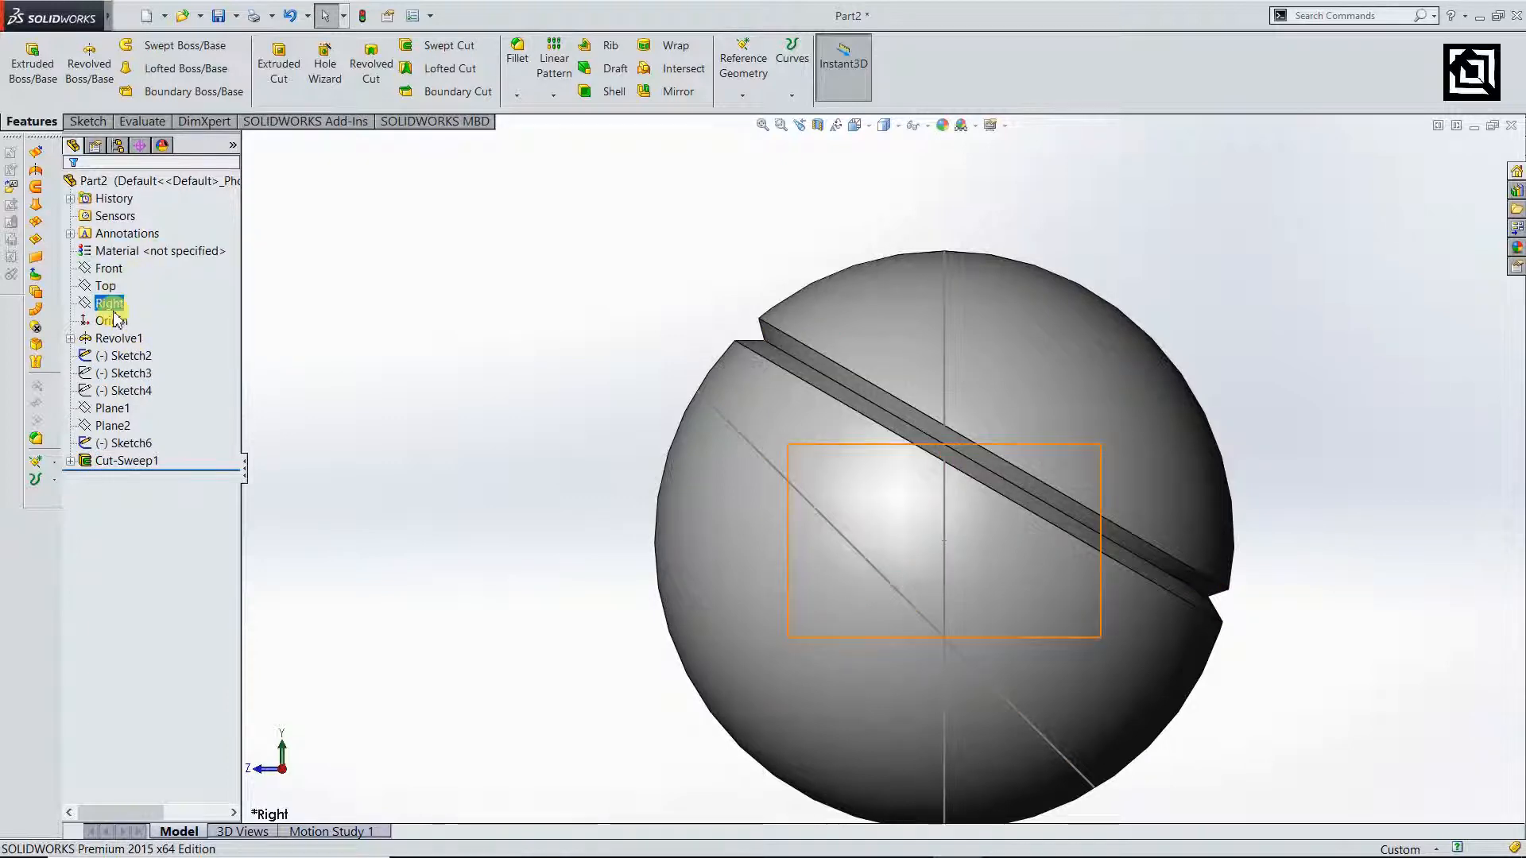
left_click(88, 121)
left_click(118, 45)
scroll(732, 397, "down", 5)
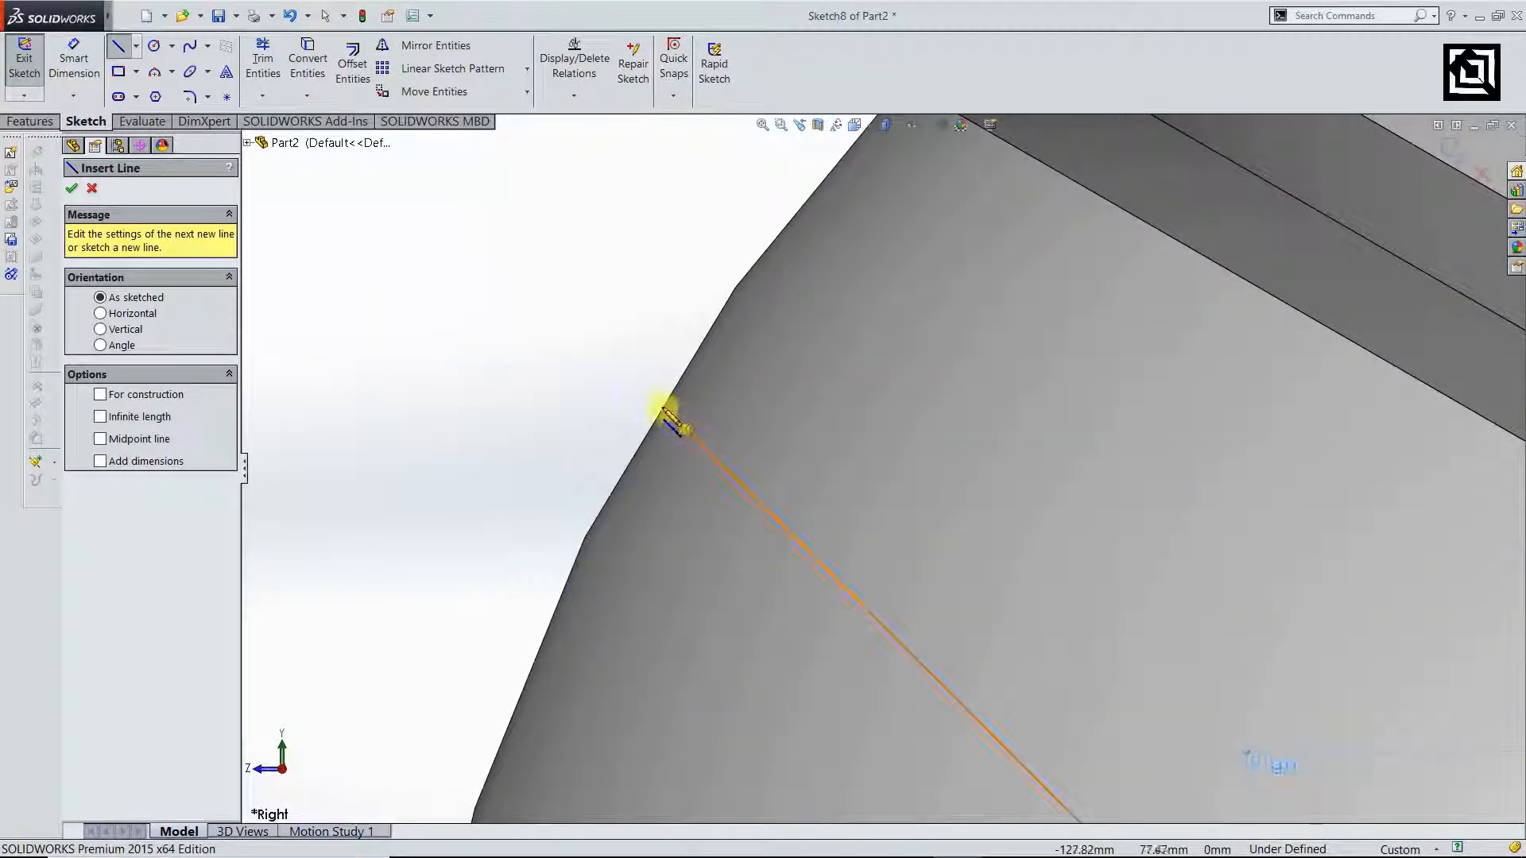
left_click(666, 411)
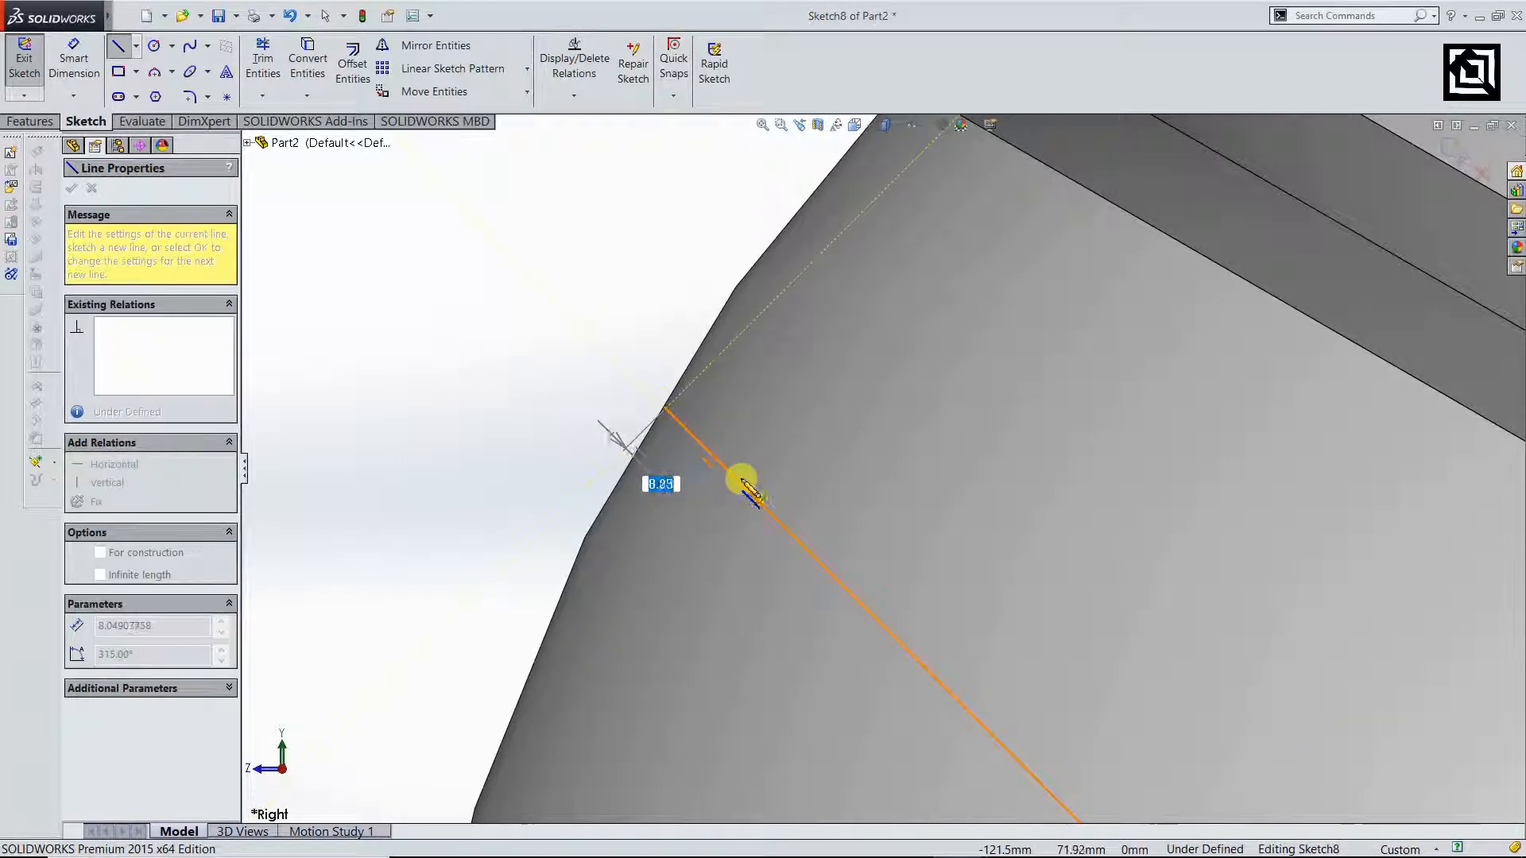
type("10")
key("Return")
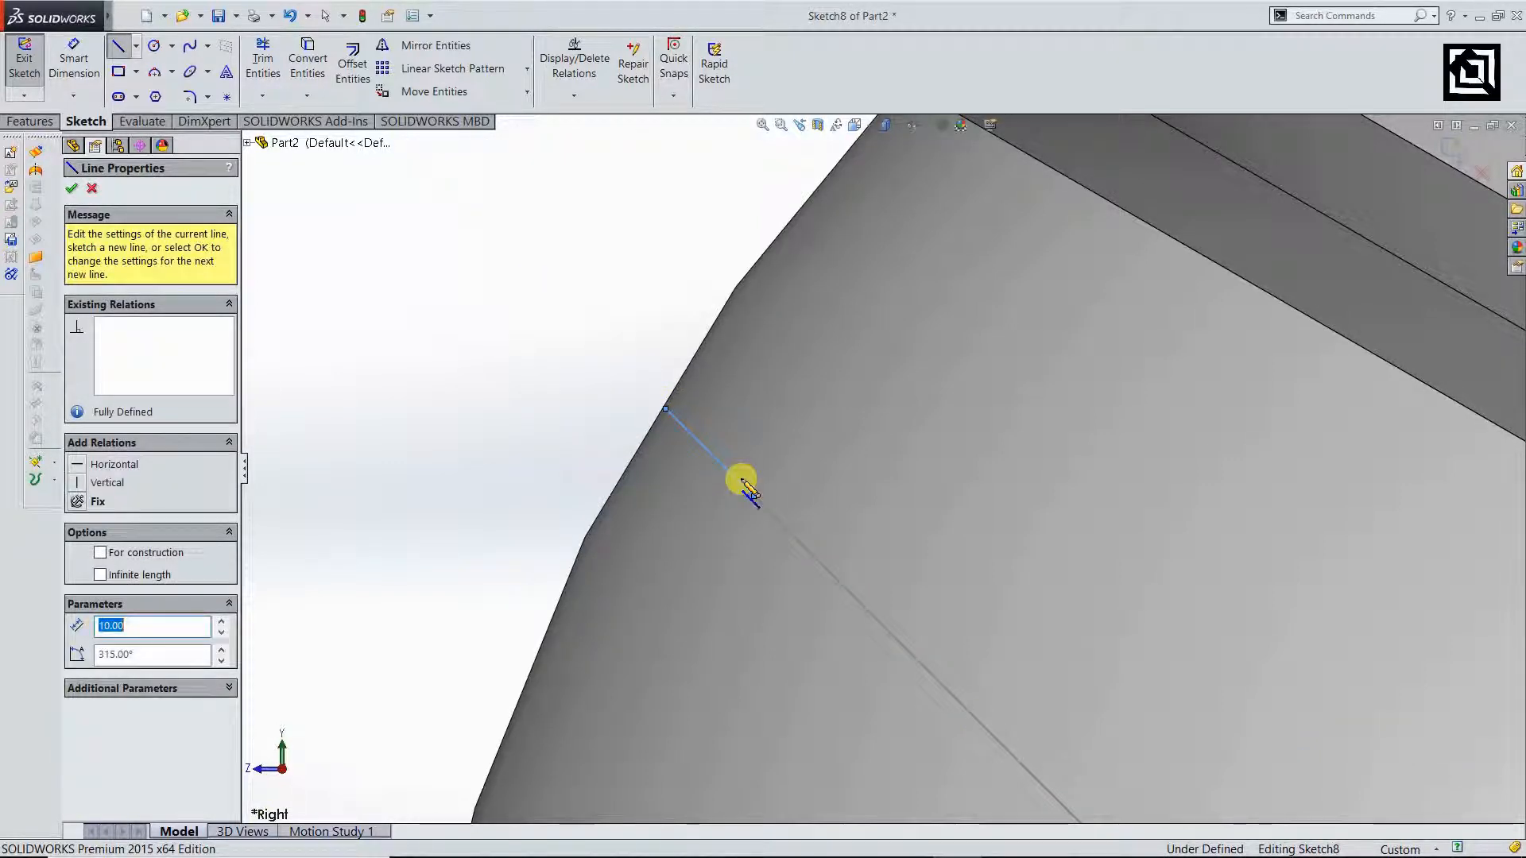
- Draw a closed triangle from the 10 mm line's inner end, extending beyond the sphere, with an outer side about 28 mm long
scroll(747, 486, "up", 2)
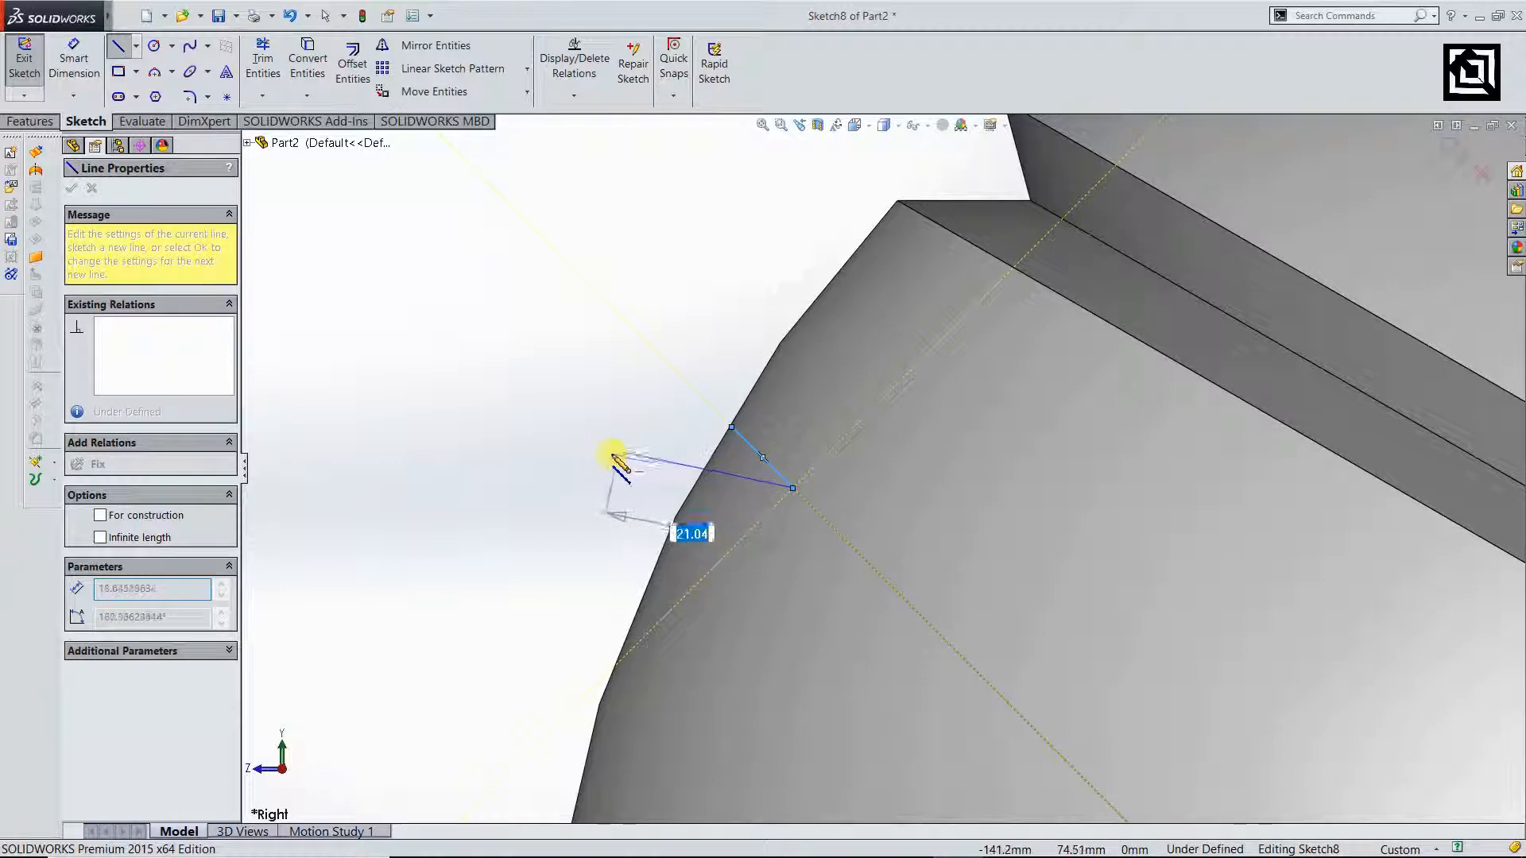
left_click(595, 457)
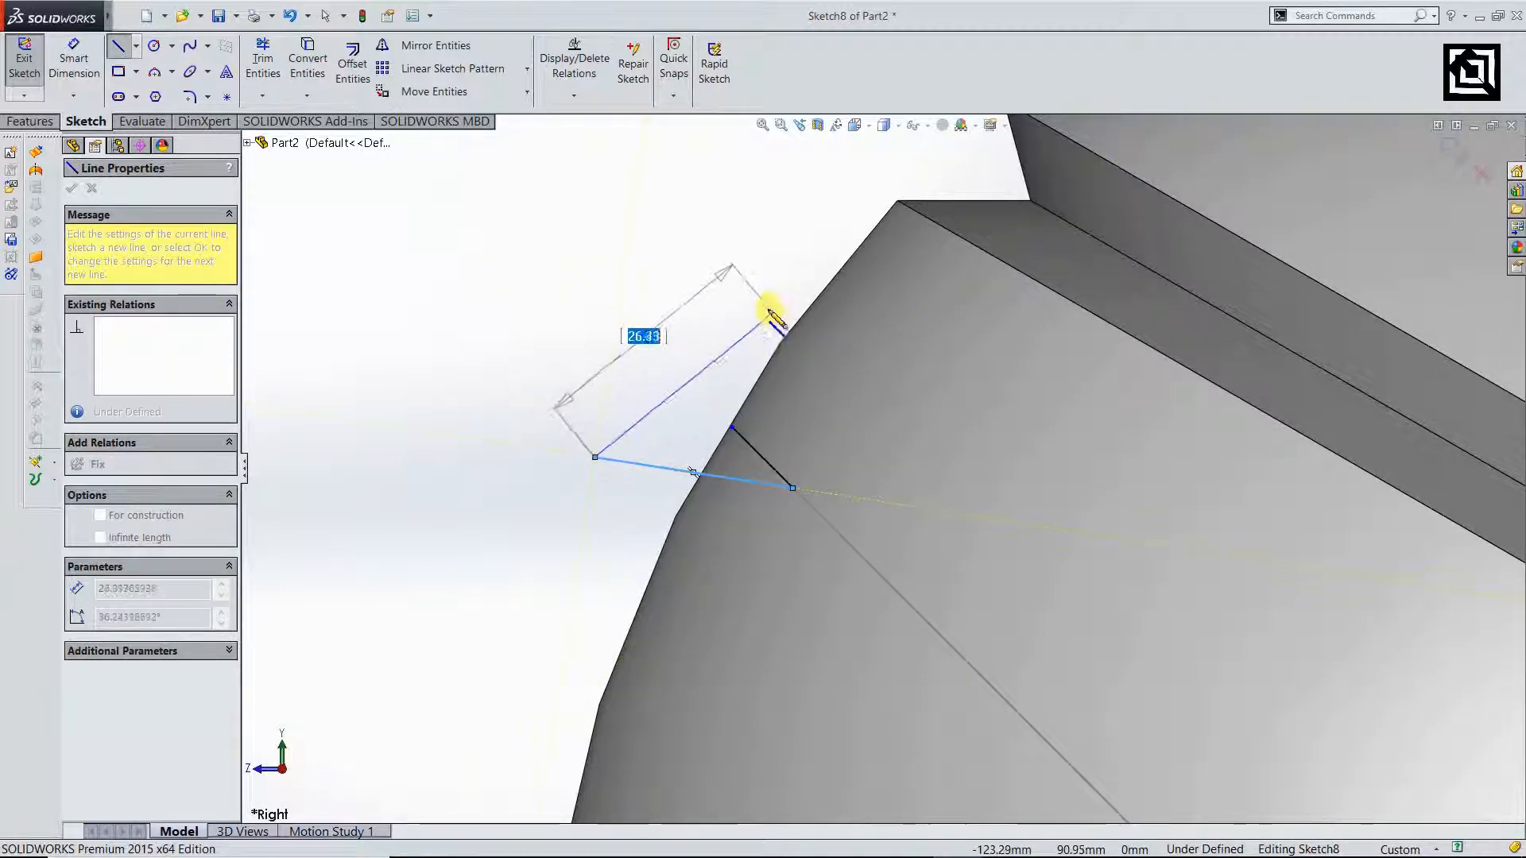
left_click(765, 286)
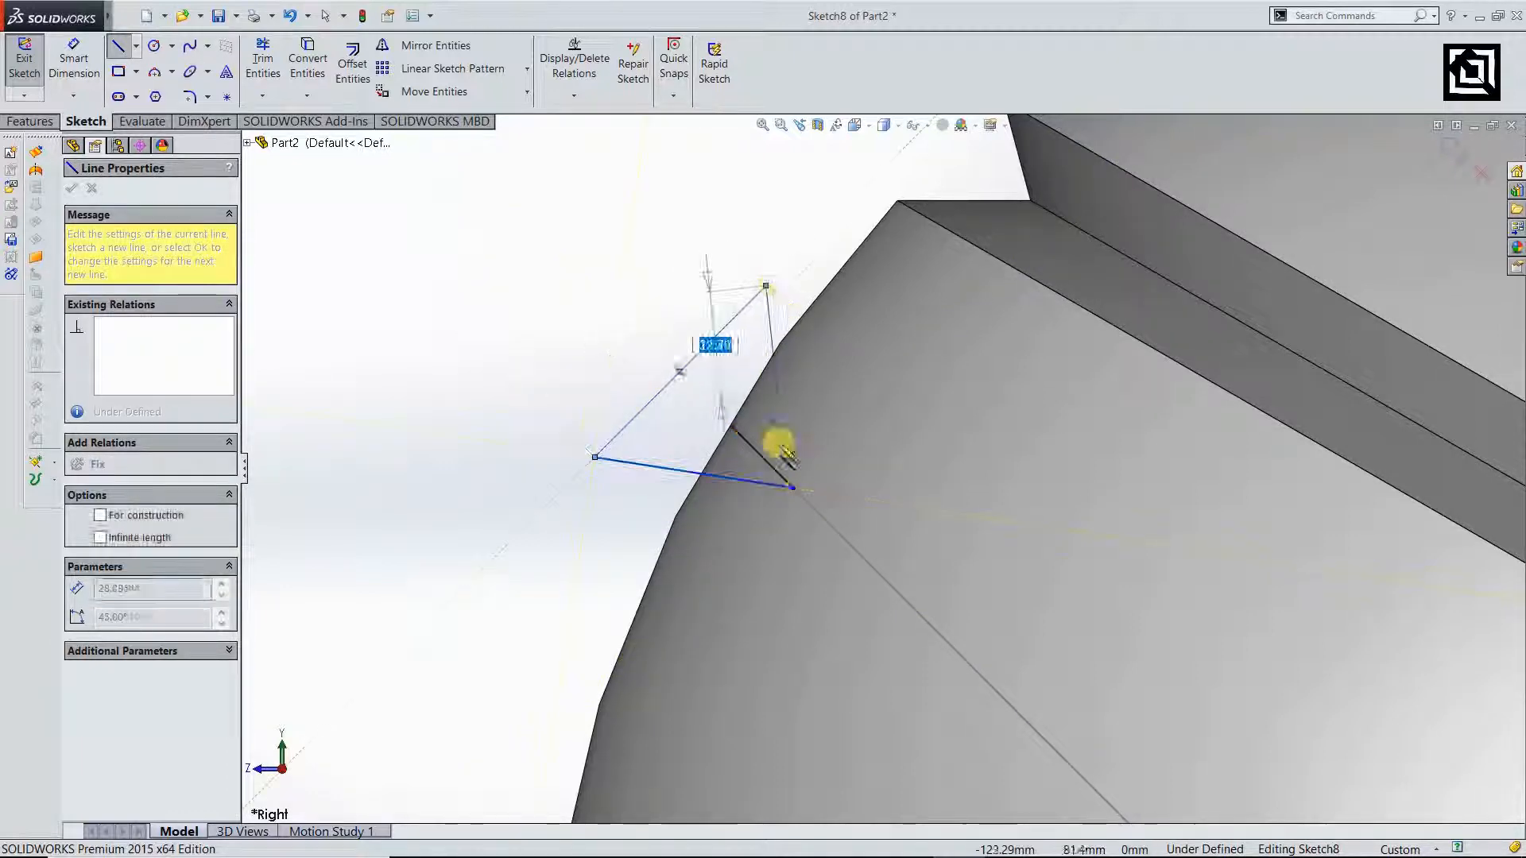
left_click(794, 484)
key("Escape")
- Dimension the angle between the 10 mm line and the triangle's lower side as 45°
scroll(674, 419, "down", 2)
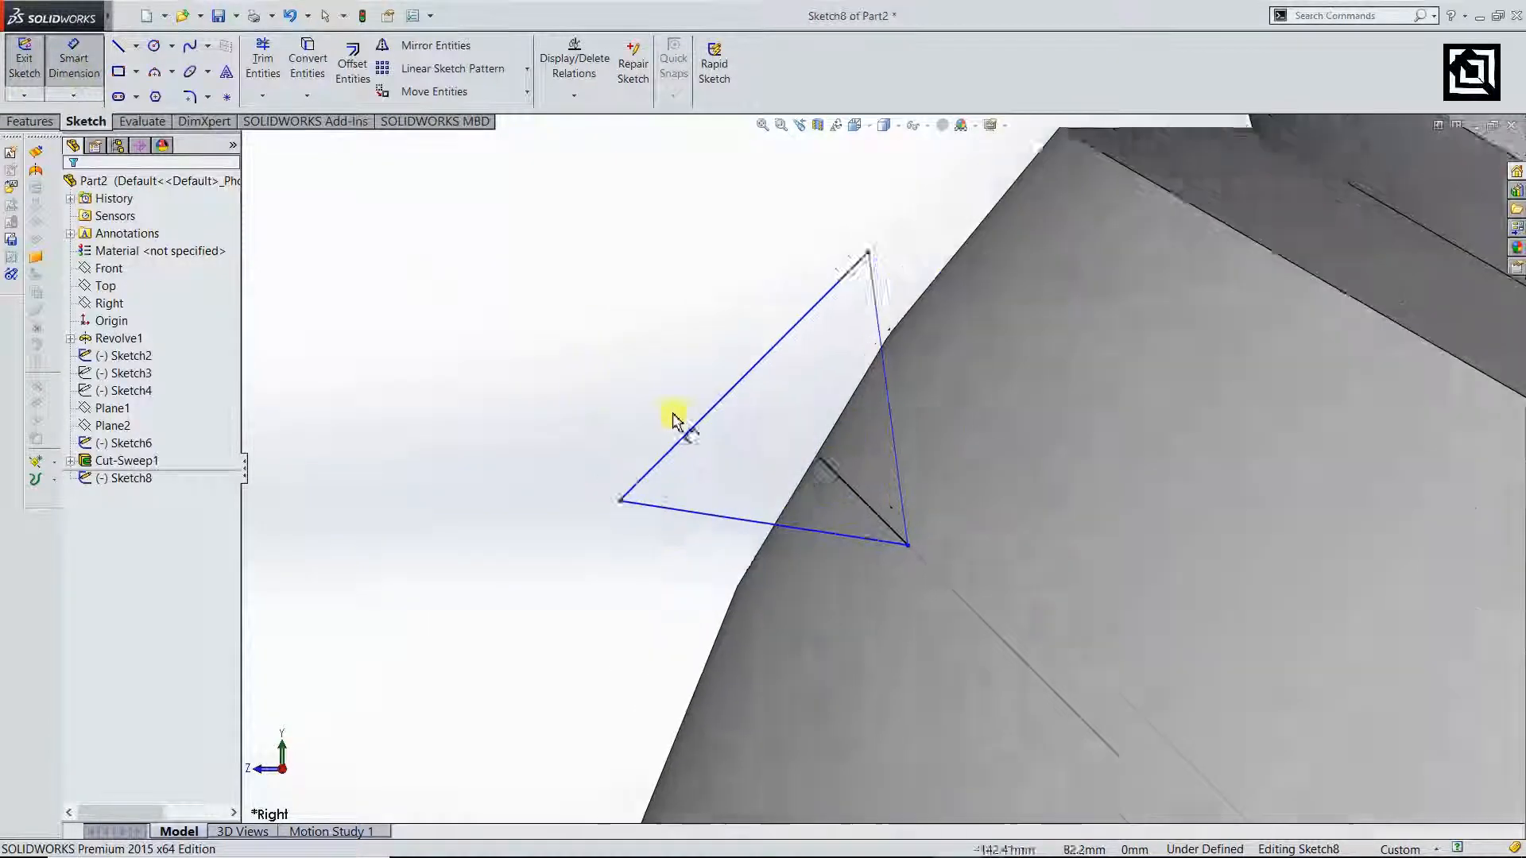
scroll(674, 419, "down", 2)
left_click(952, 528)
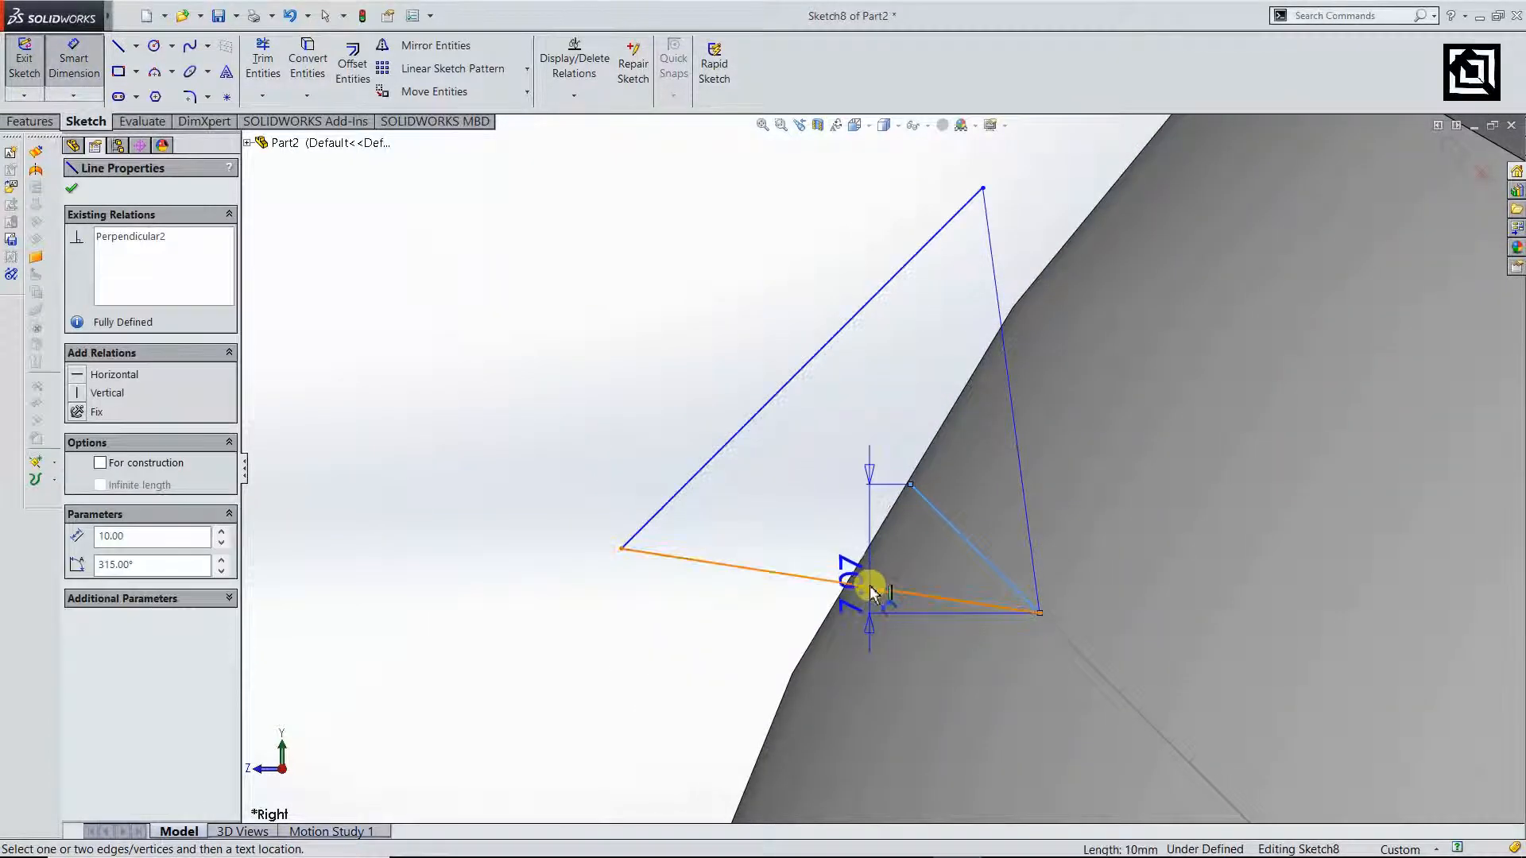
left_click(868, 586)
left_click(798, 527)
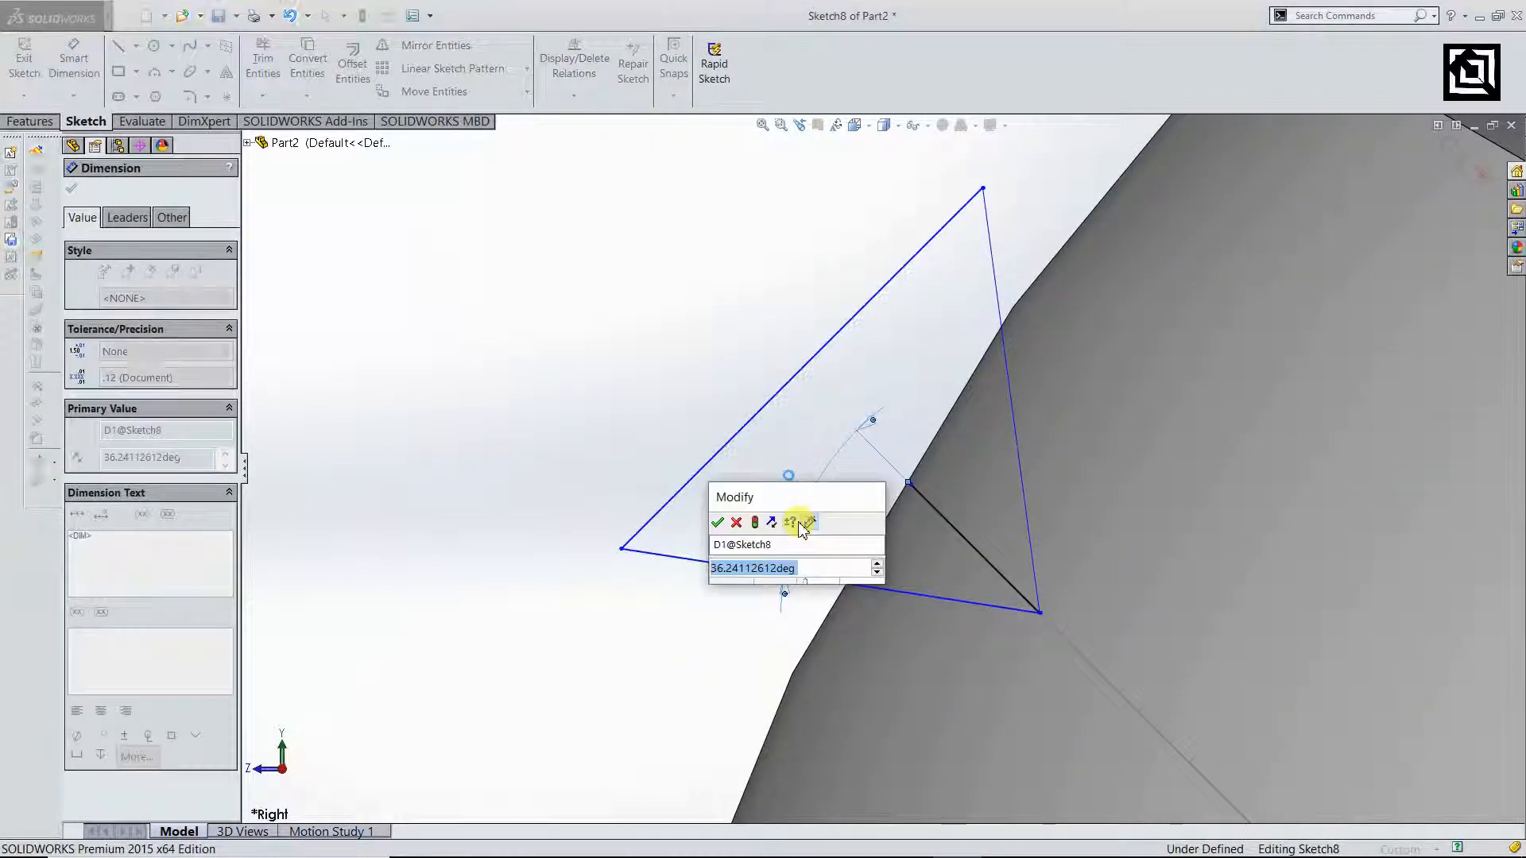
type("1")
key("BackSpace")
type("45")
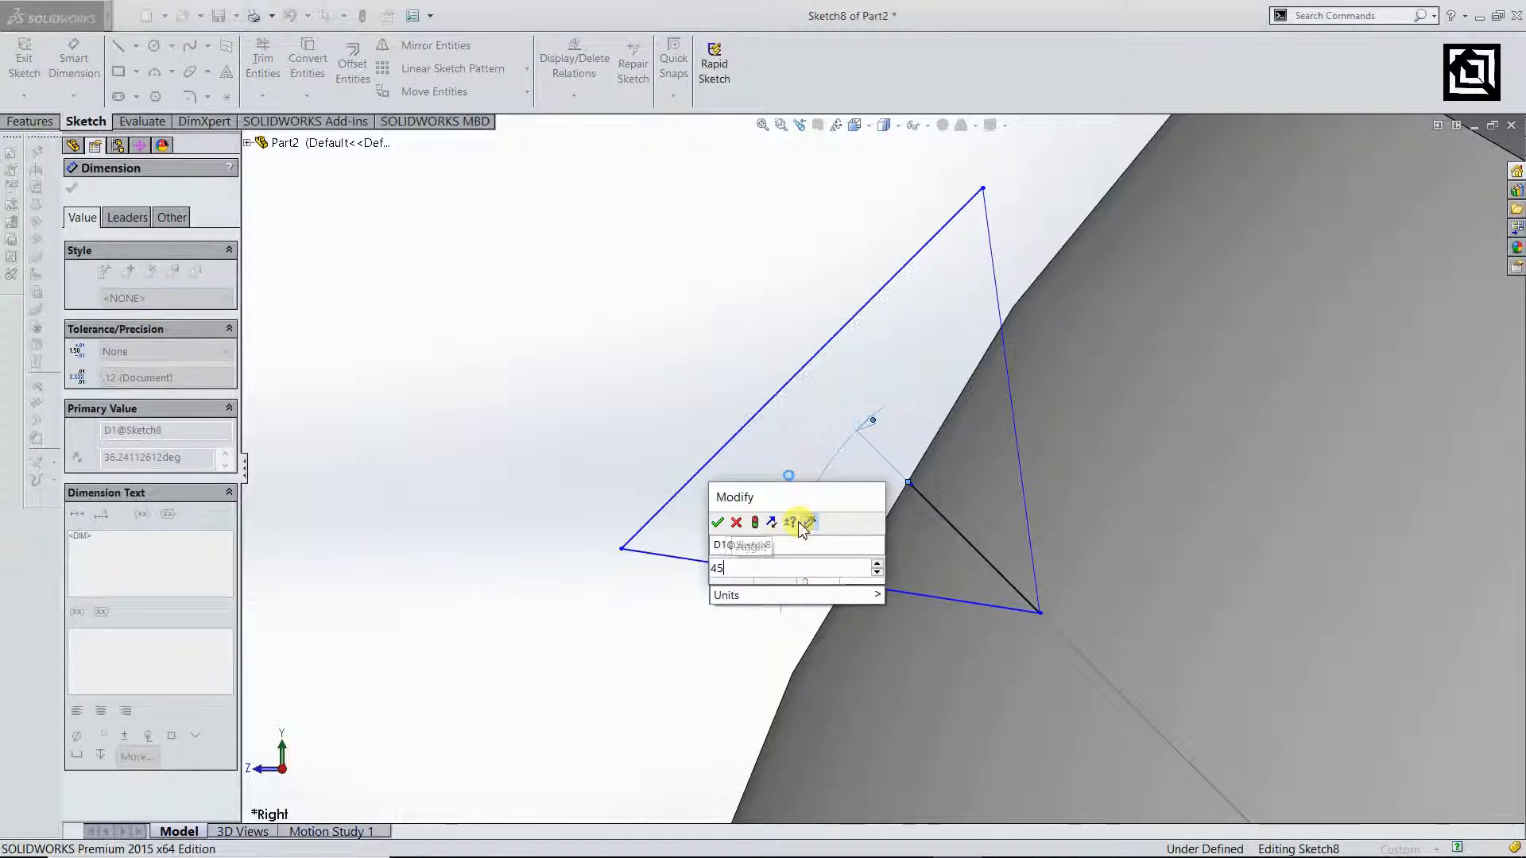
key("Return")
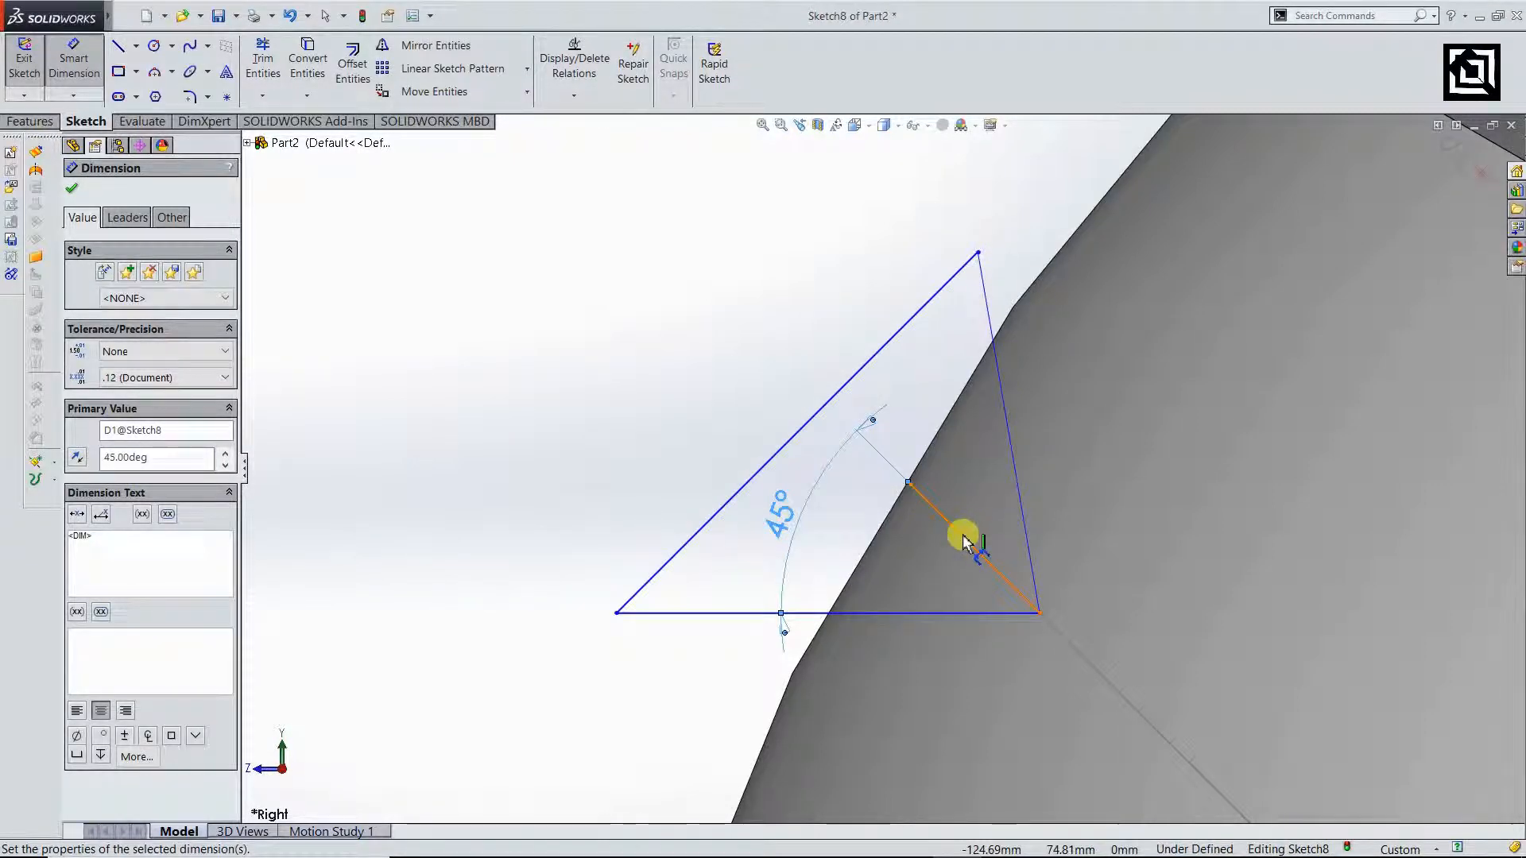
- Dimension the angle between the 10 mm line and the triangle's inner upright side as 40°
left_click(964, 541)
left_click(1018, 488)
left_click(941, 406)
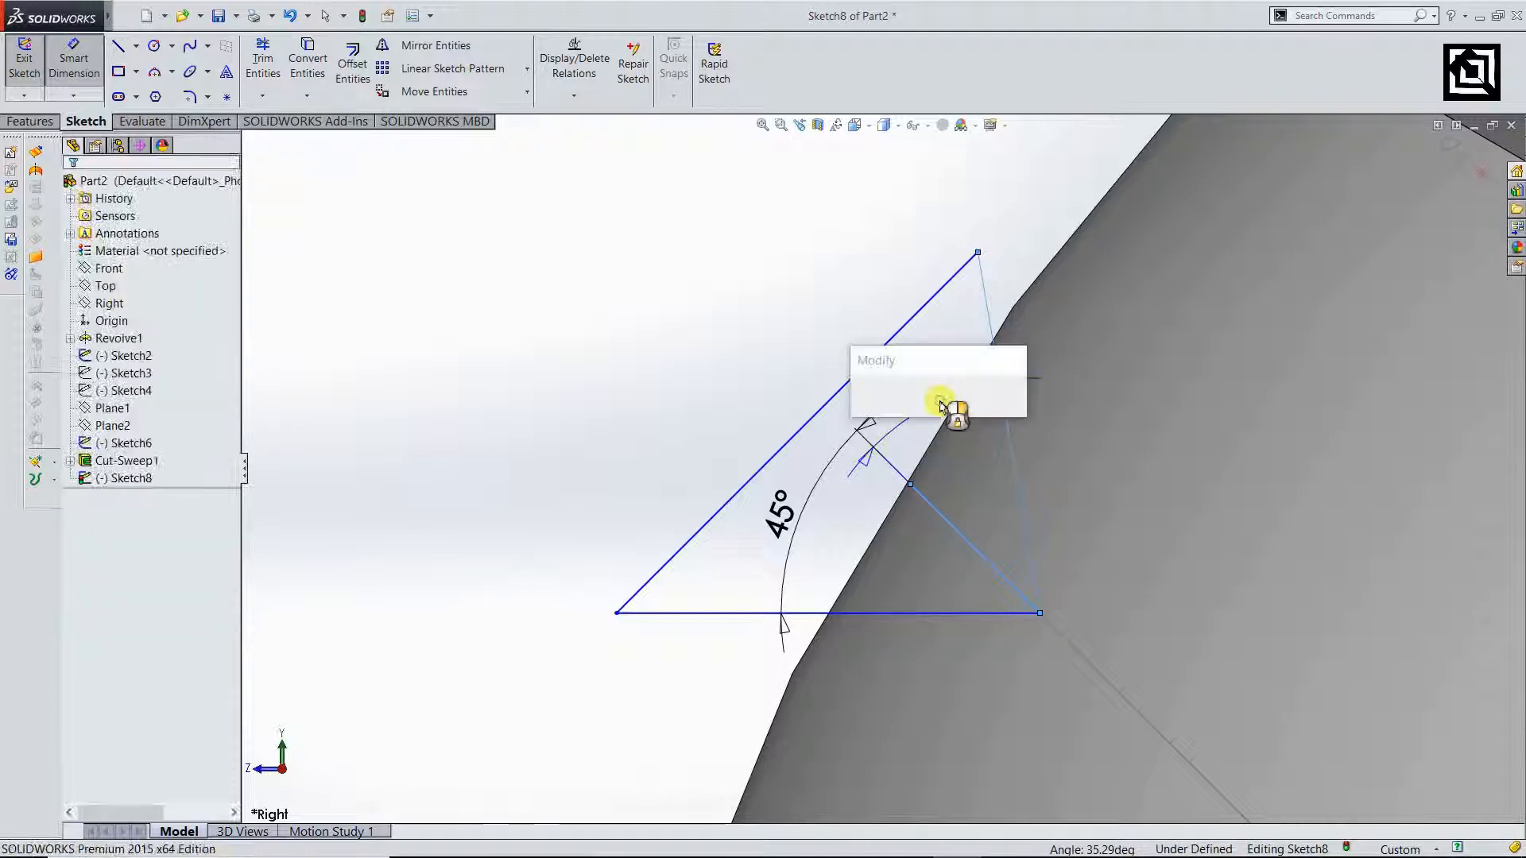
type("40")
key("Return")
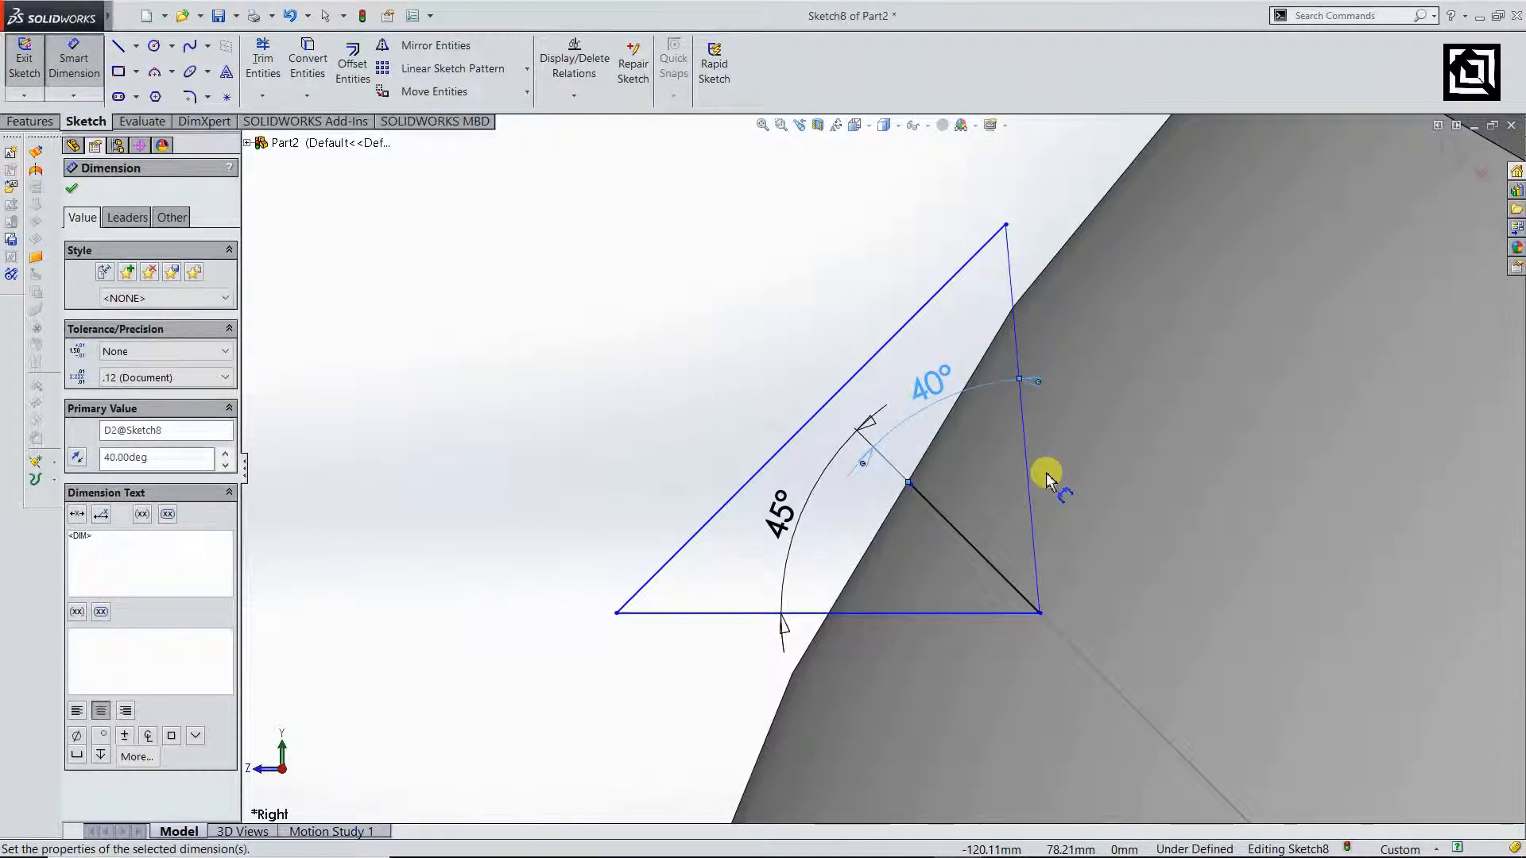
- Set the angle between the 10 mm line and the triangle's inner upright side to 35°, and stretch the triangle's outer side farther outward
double_click(943, 383)
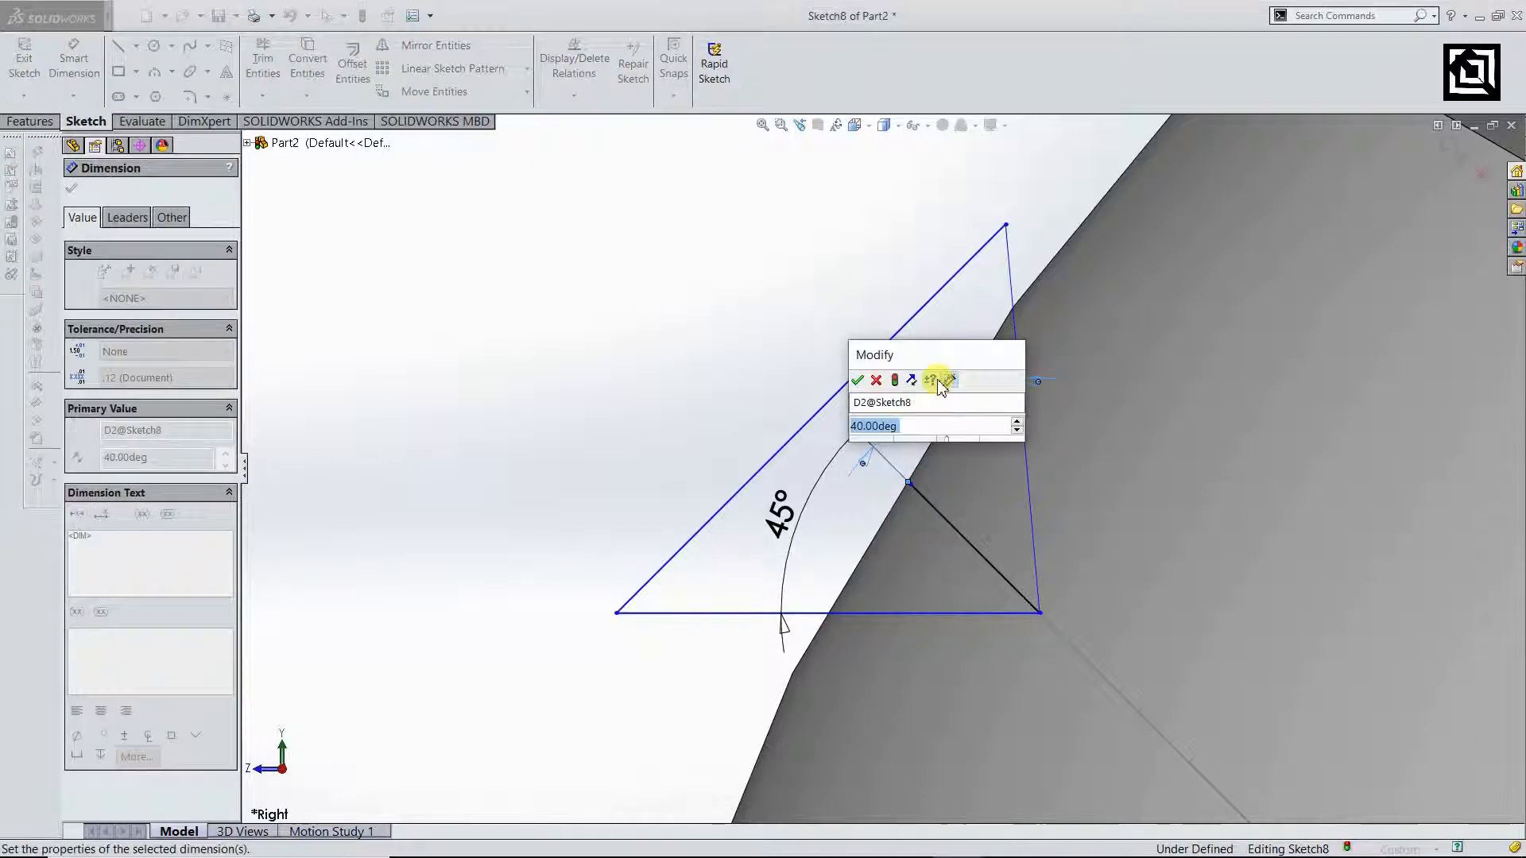
key("Return")
left_click(668, 368)
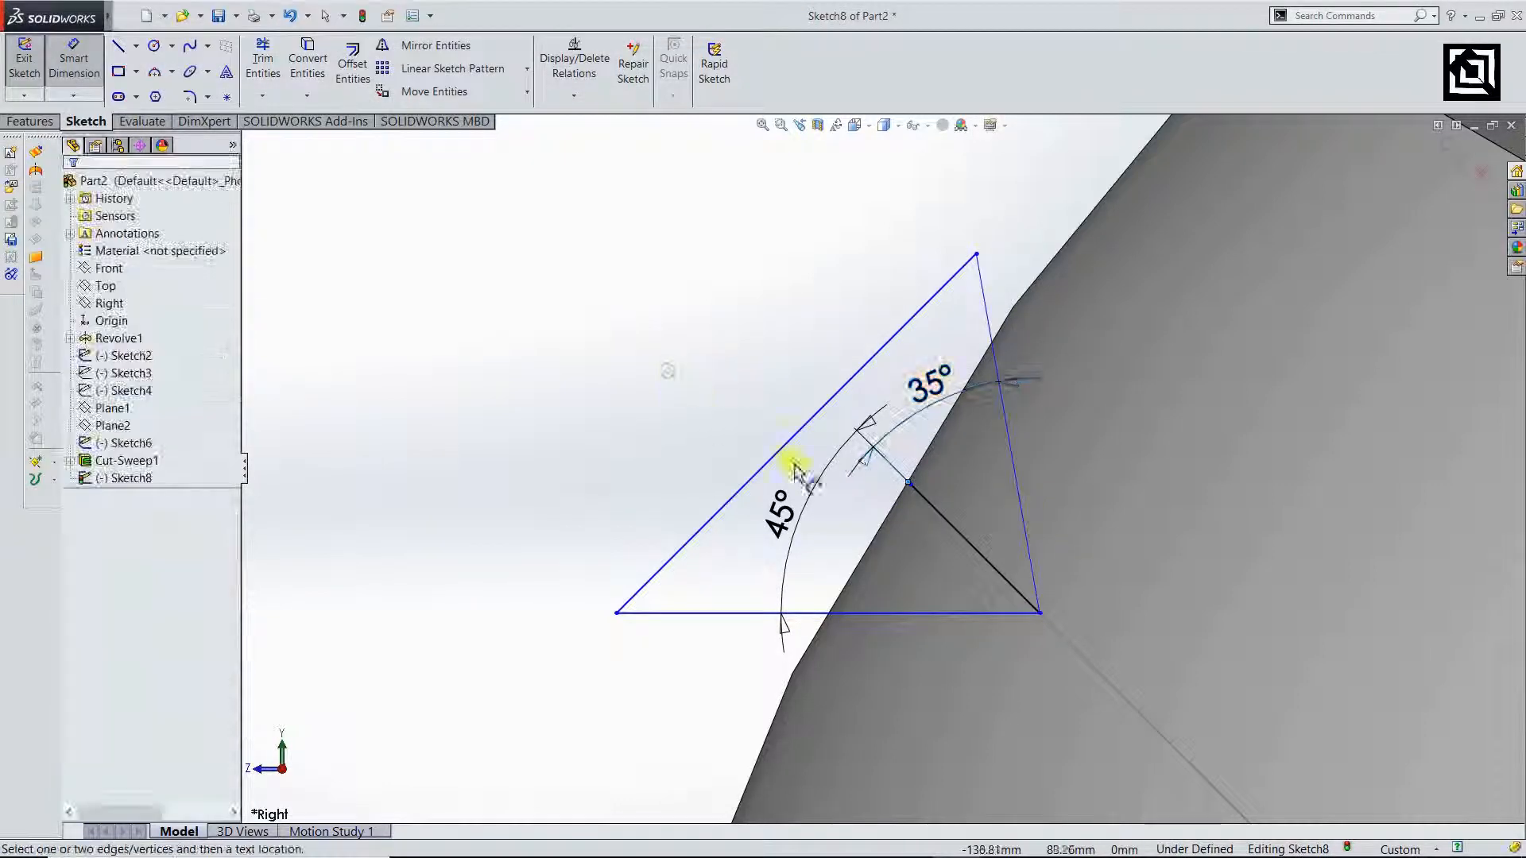
key("Escape")
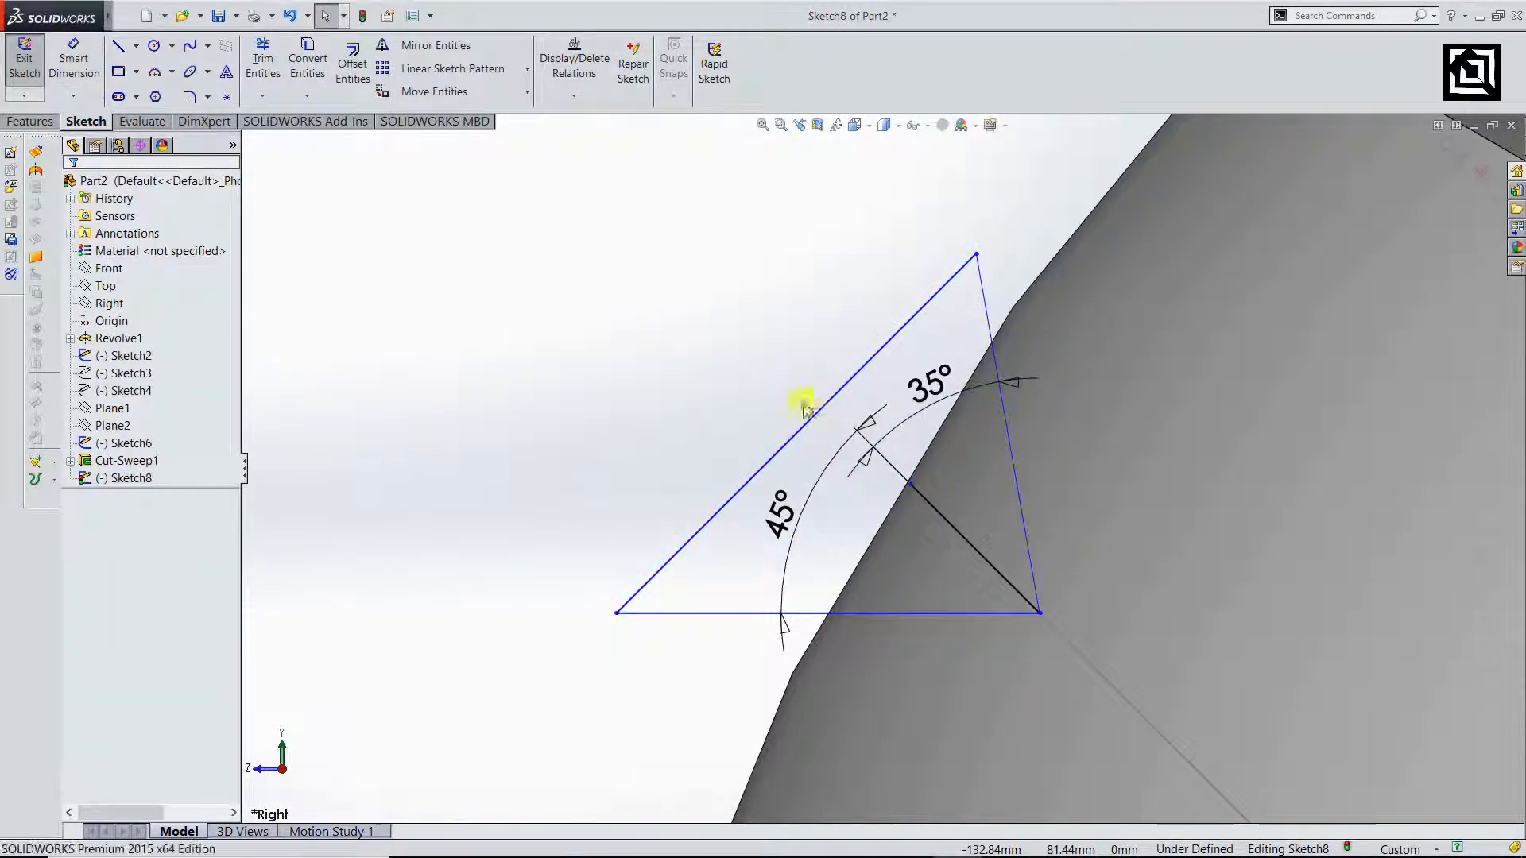
left_click_drag(807, 411, 723, 390)
left_click(604, 370)
scroll(909, 541, "up", 7)
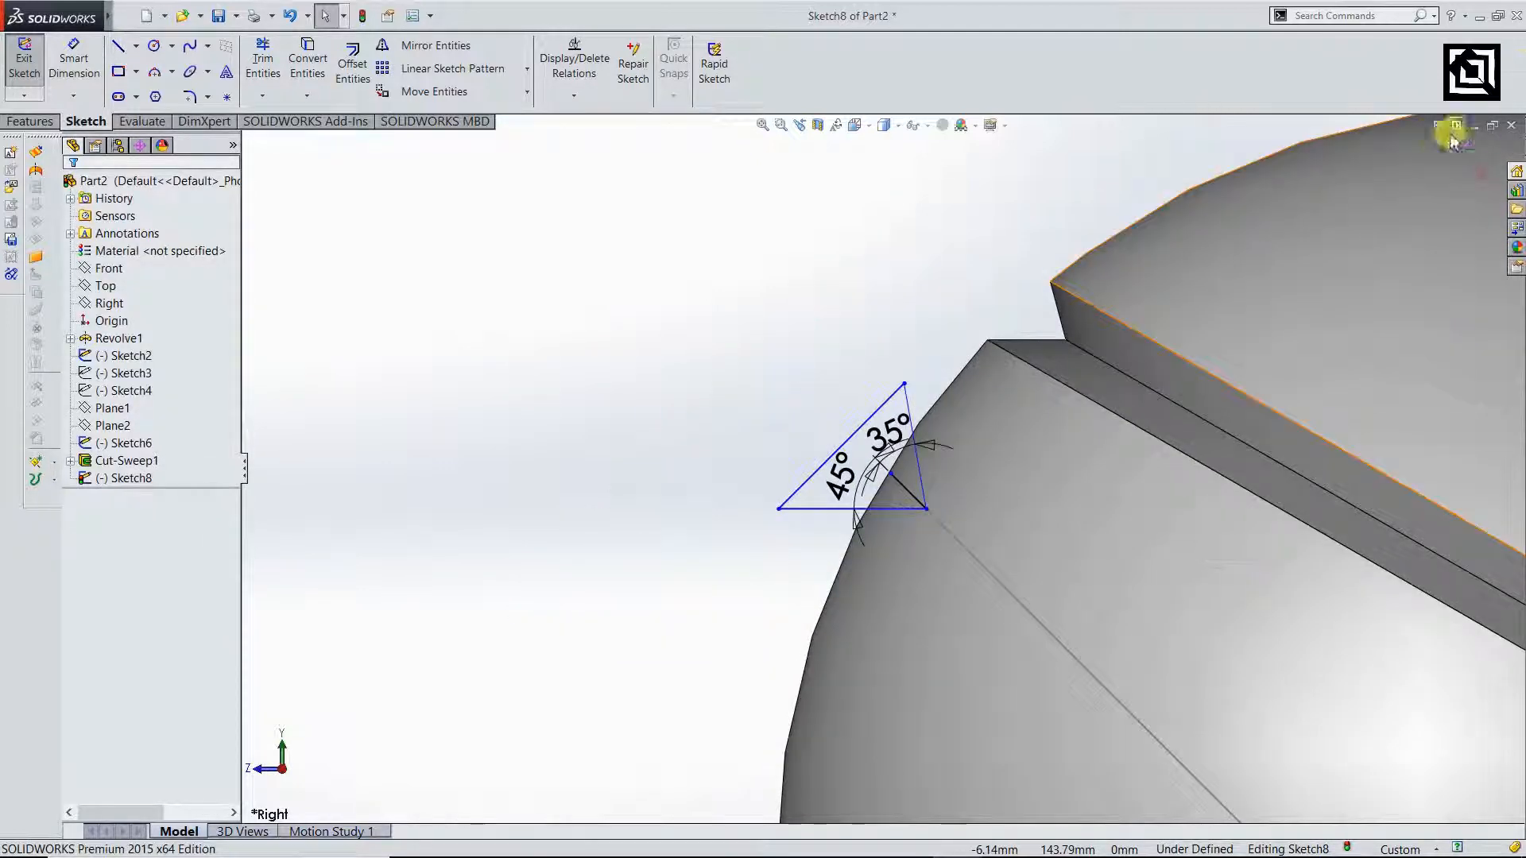
- Trim away the 10 mm reference line inside the triangle and exit the sketch
left_click(263, 62)
scroll(937, 511, "down", 5)
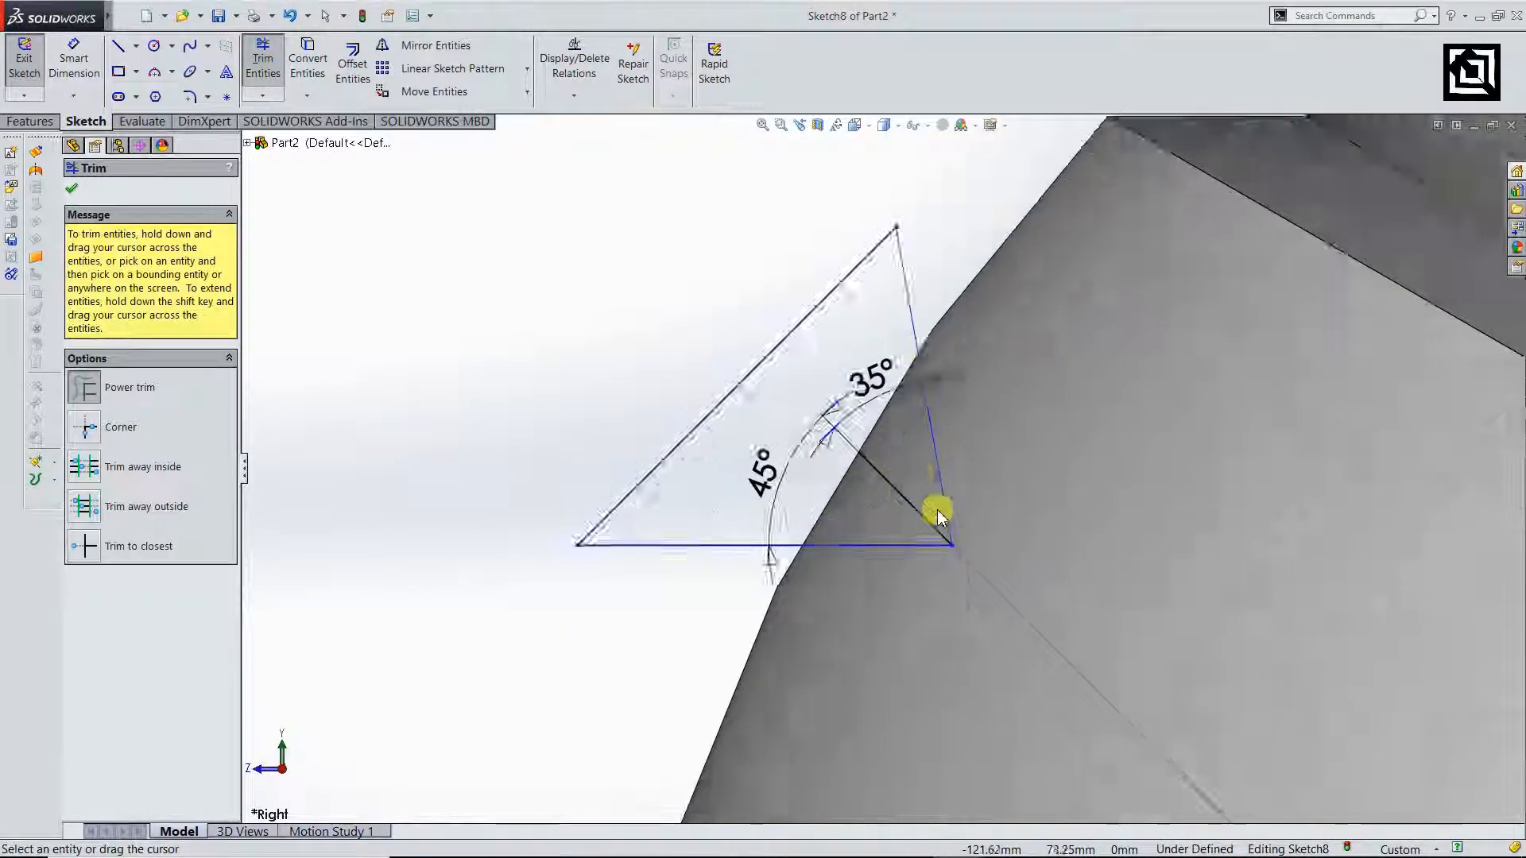
left_click_drag(883, 459, 838, 504)
scroll(914, 524, "up", 9)
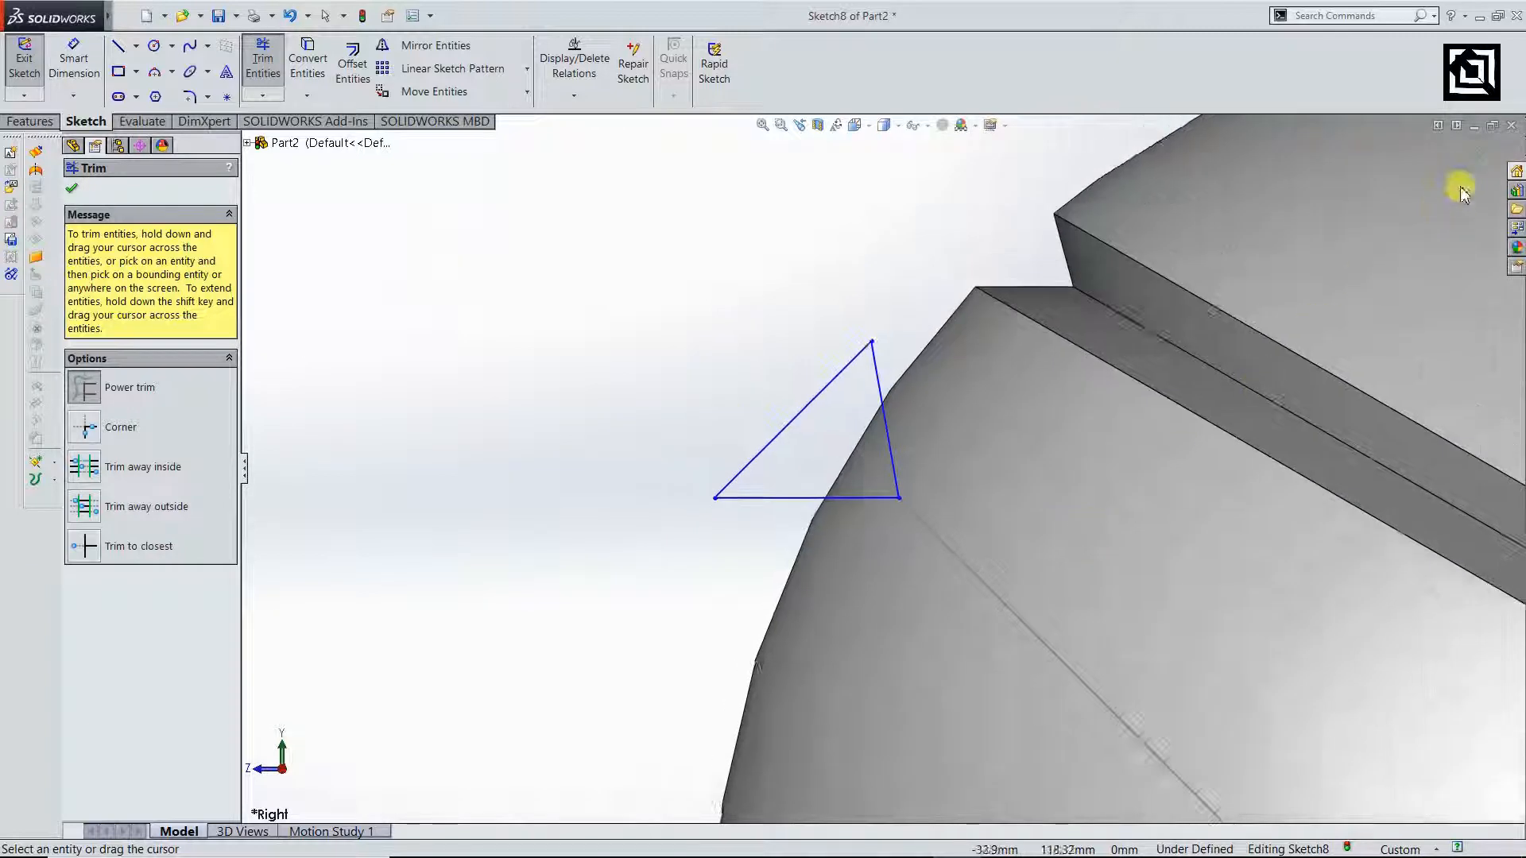
left_click(1461, 156)
left_click(1458, 156)
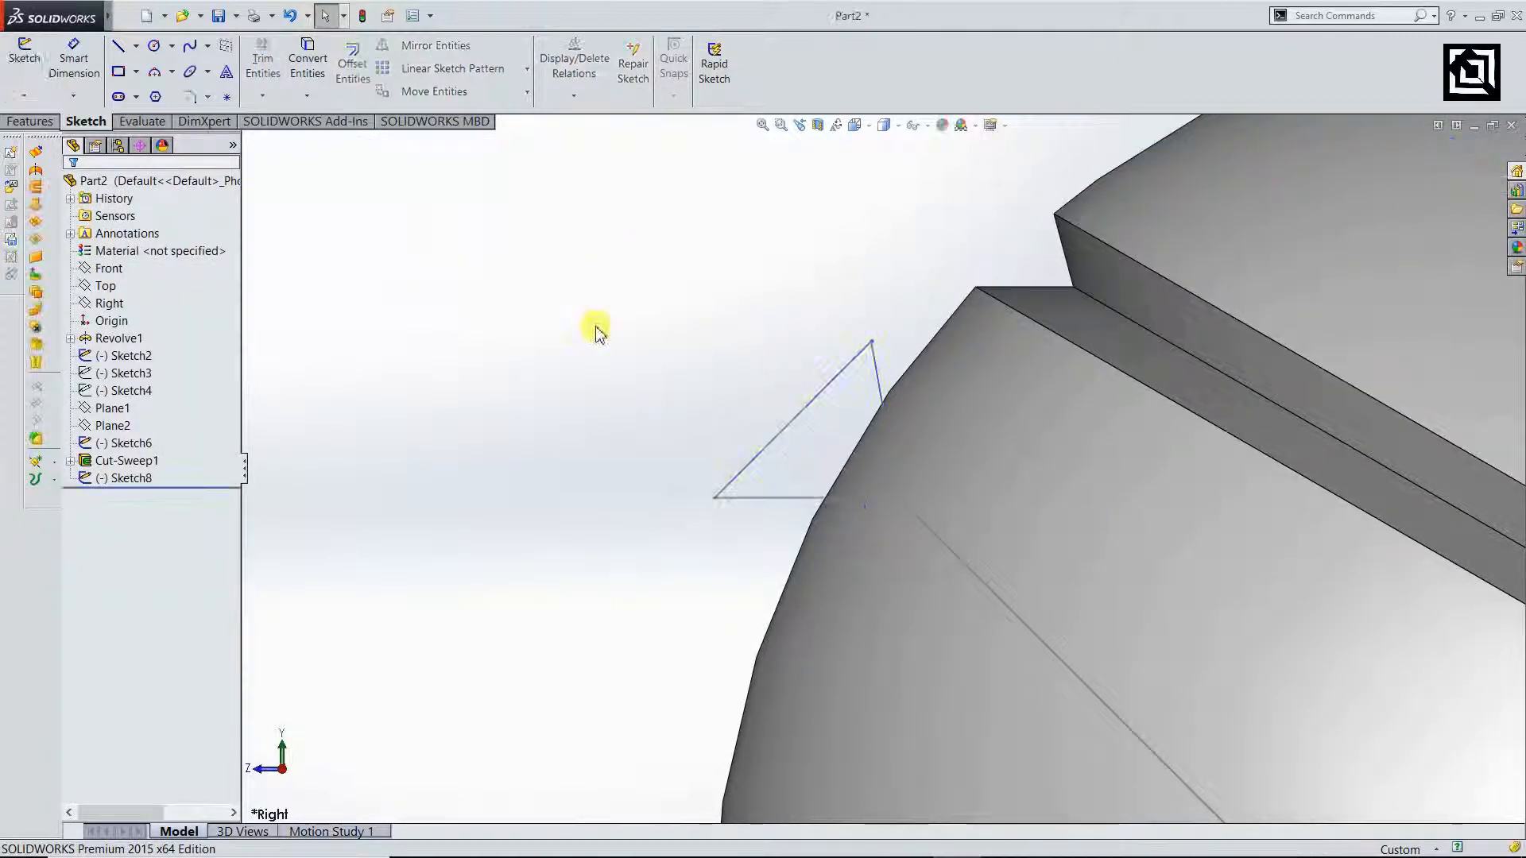
- Make a swept cut using the triangle as profile and the lower slanted circle sketch as path
left_click(29, 123)
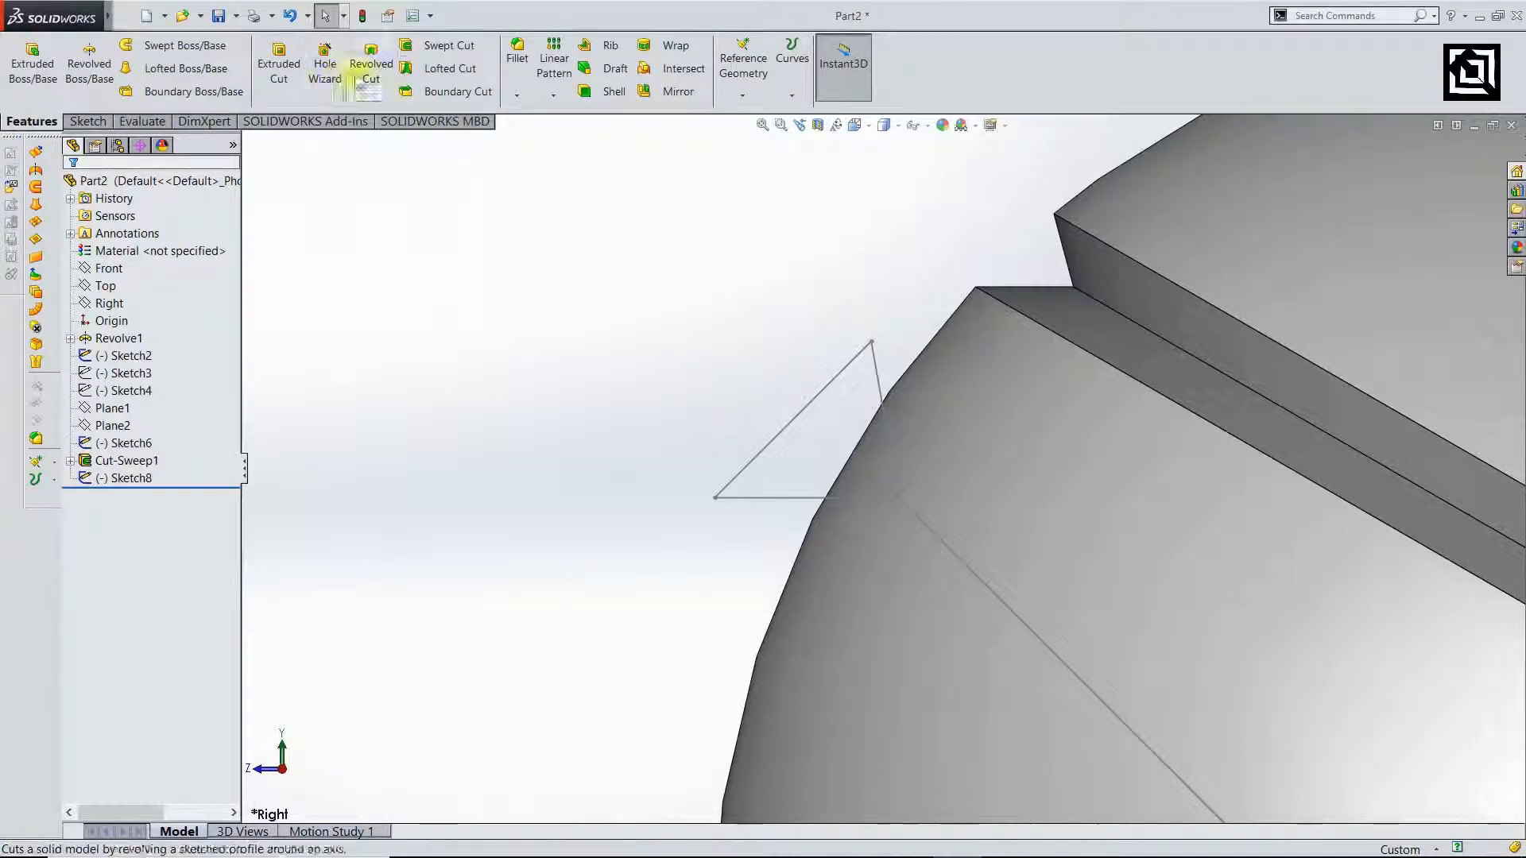
left_click(436, 46)
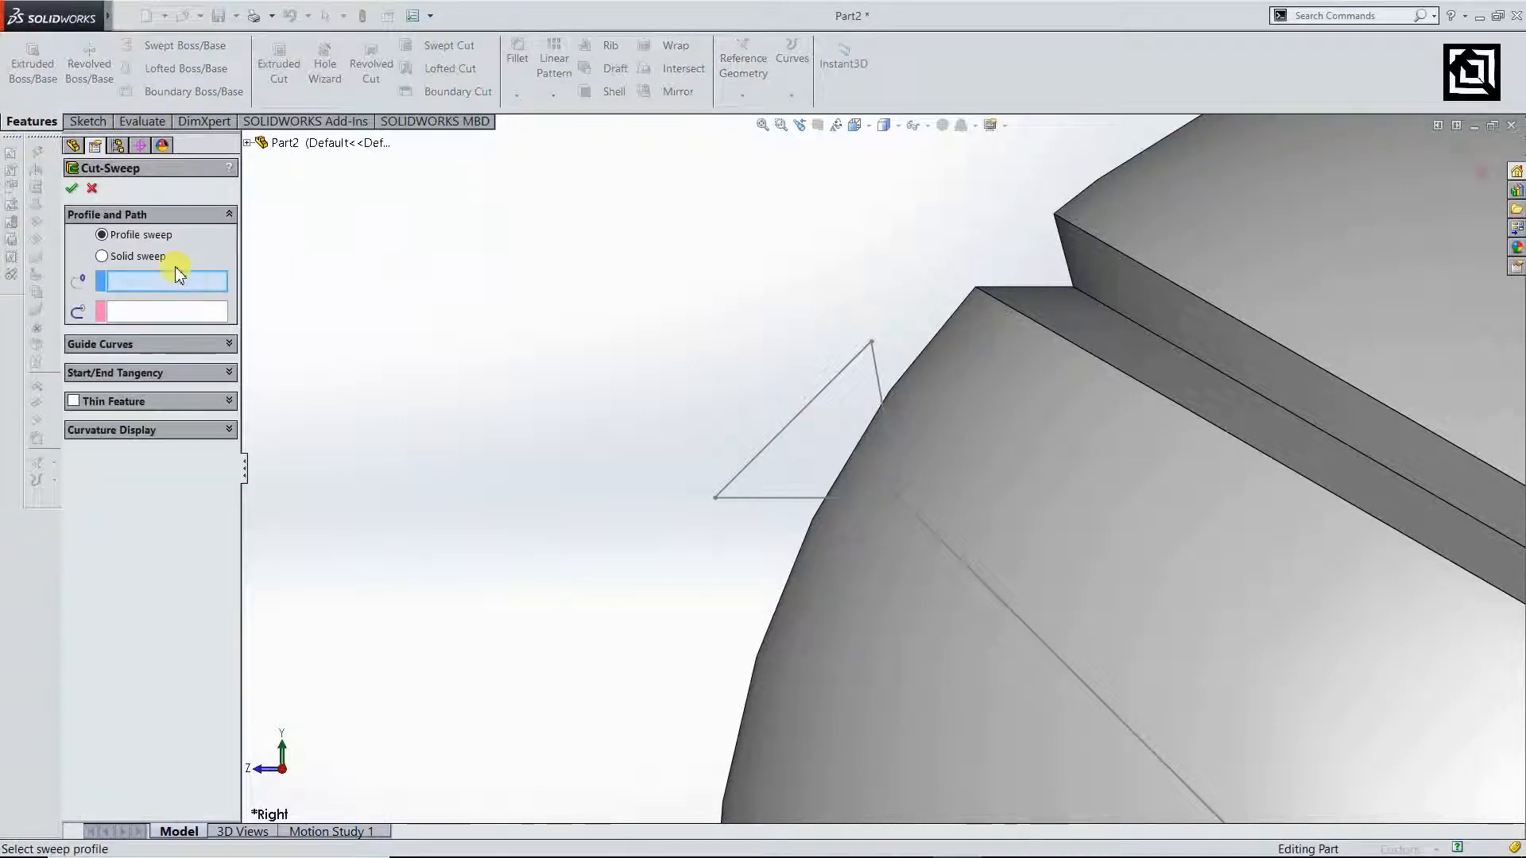
left_click(792, 435)
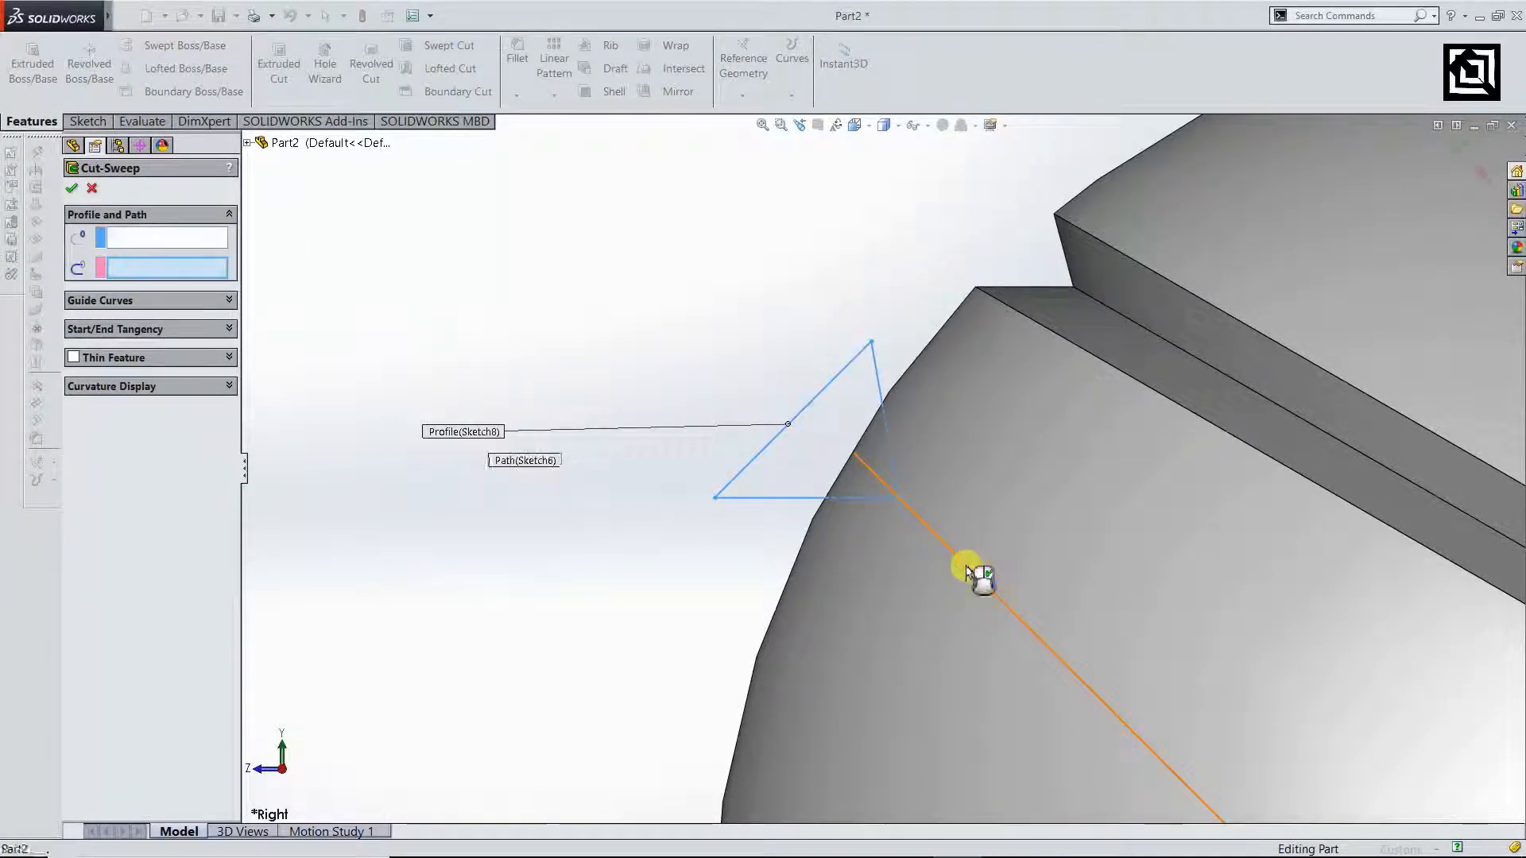
left_click(967, 572)
left_click(1461, 149)
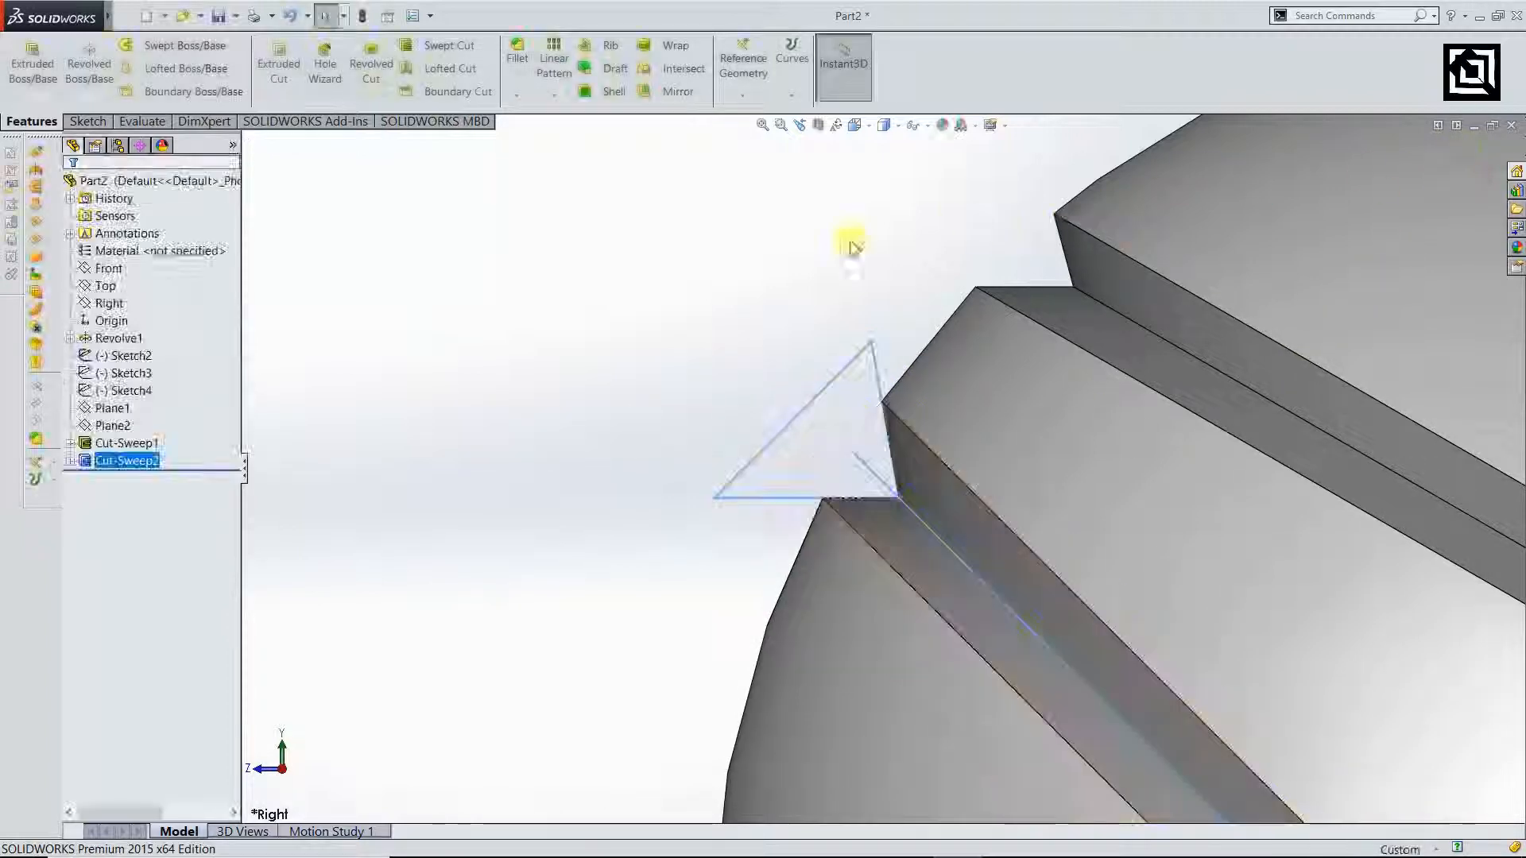
- Sketch a 10 mm vertical line on the Right plane, running down from the sphere's topmost point
scroll(842, 429, "up", 5)
scroll(1133, 343, "down", 5)
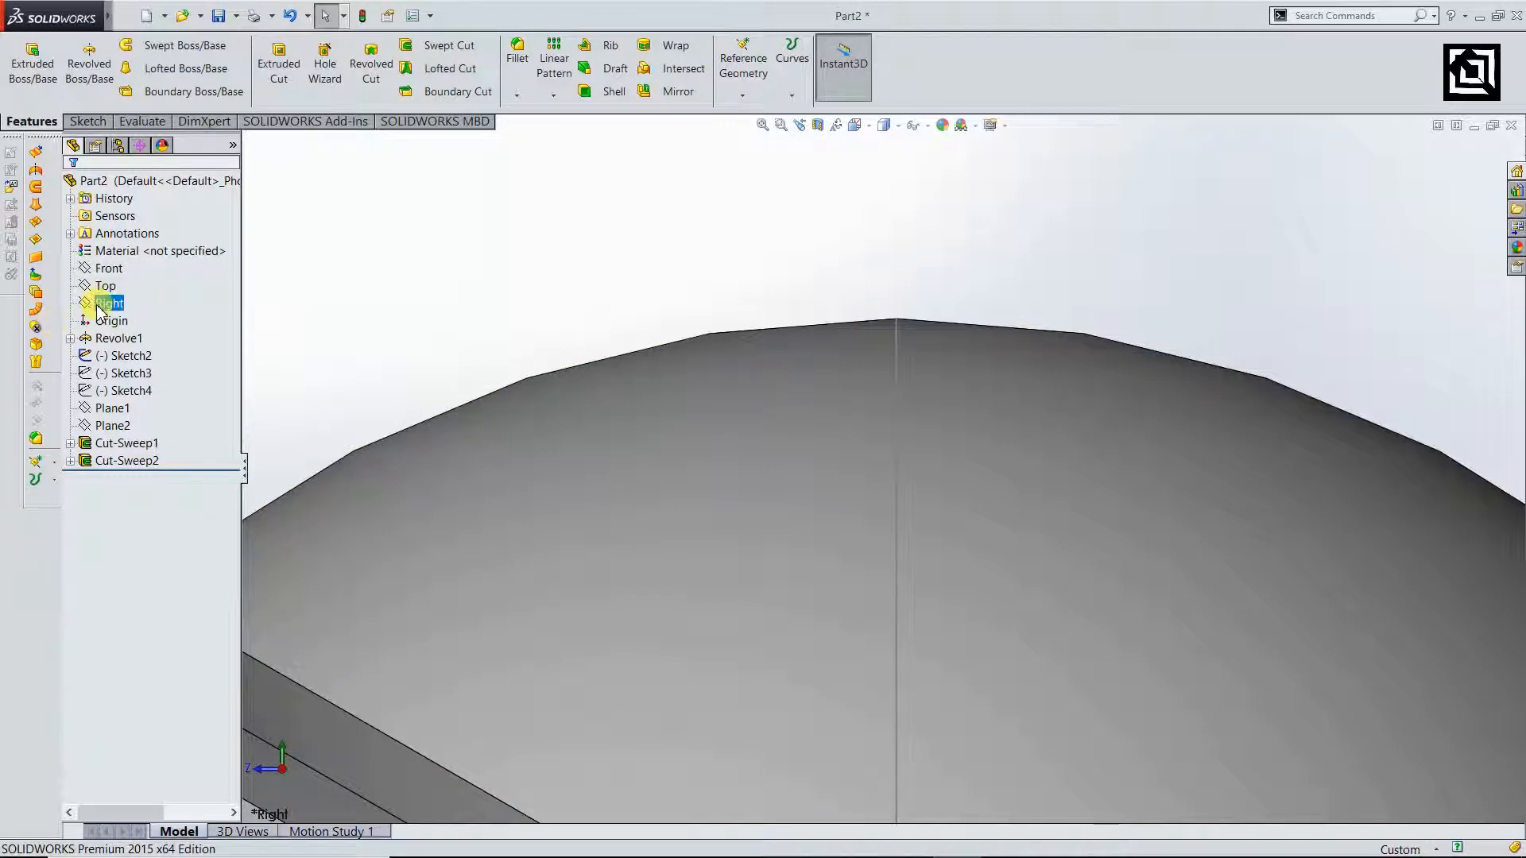
scroll(936, 681, "up", 5)
scroll(819, 401, "down", 5)
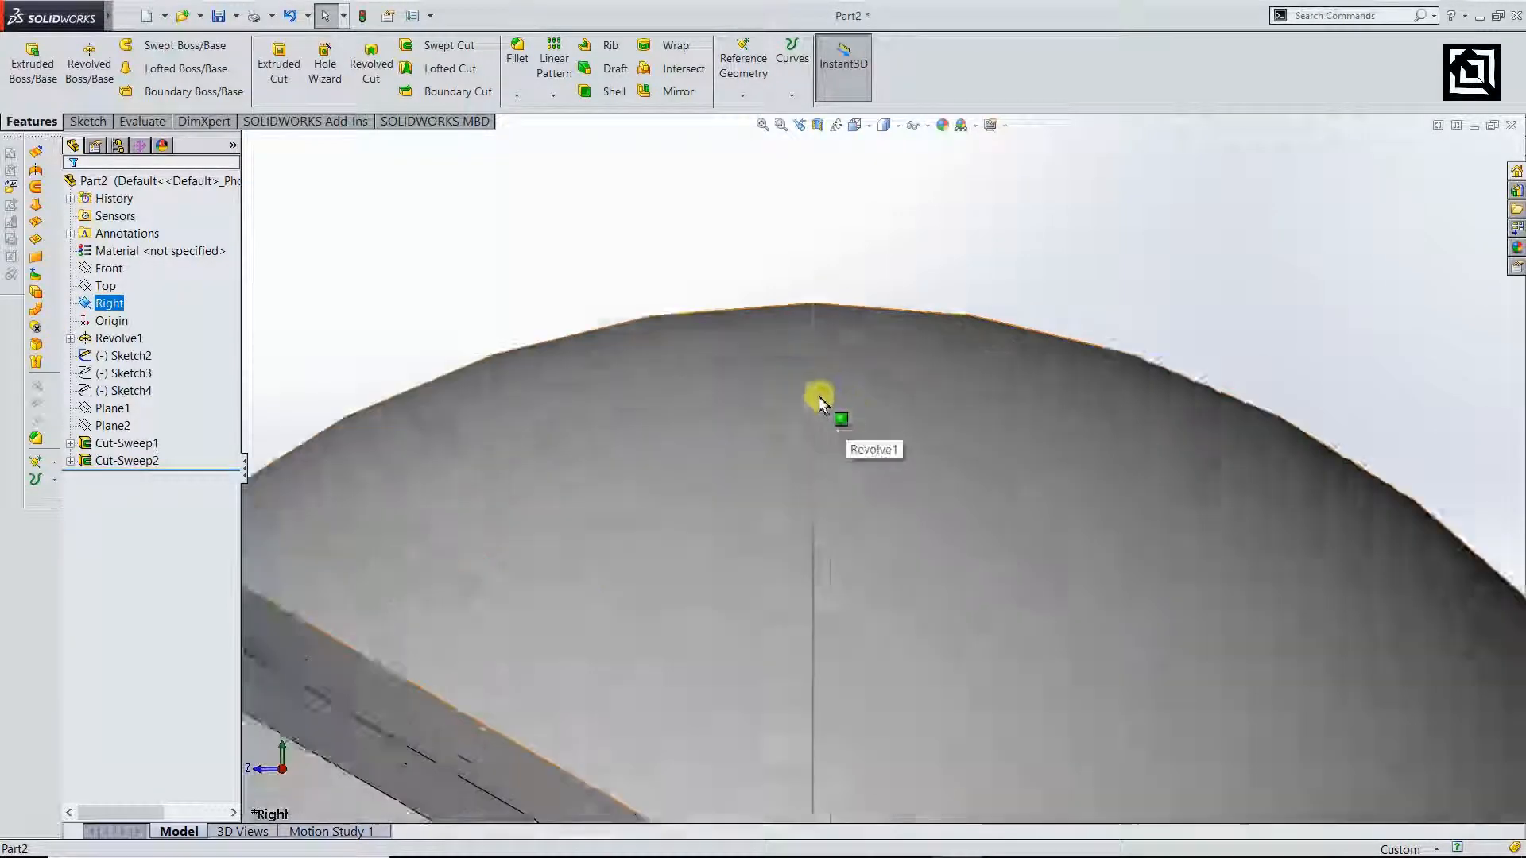
scroll(818, 401, "down", 2)
left_click(86, 121)
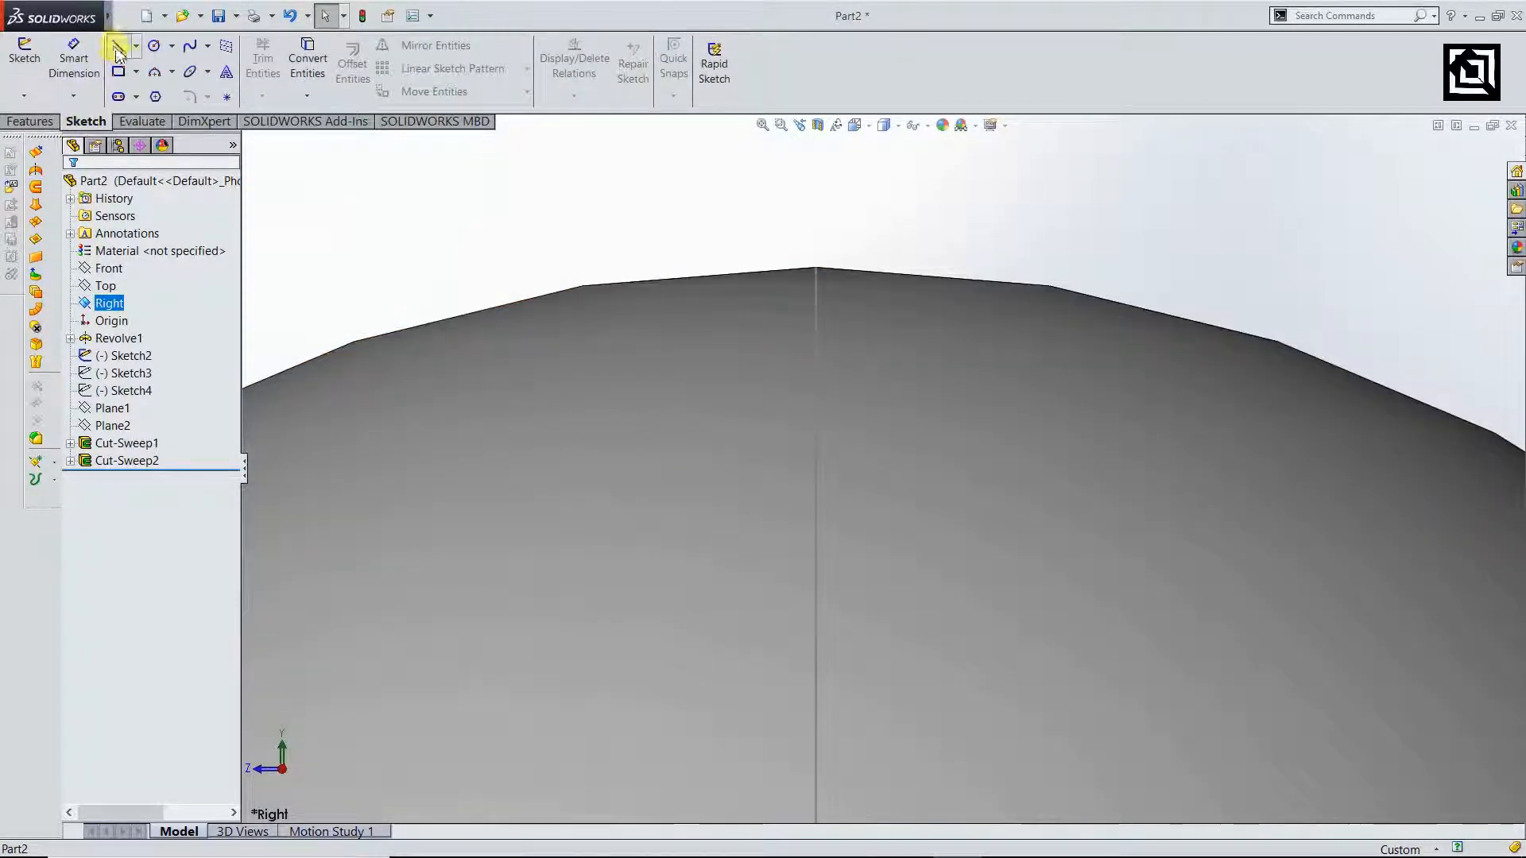
left_click(118, 49)
left_click(817, 268)
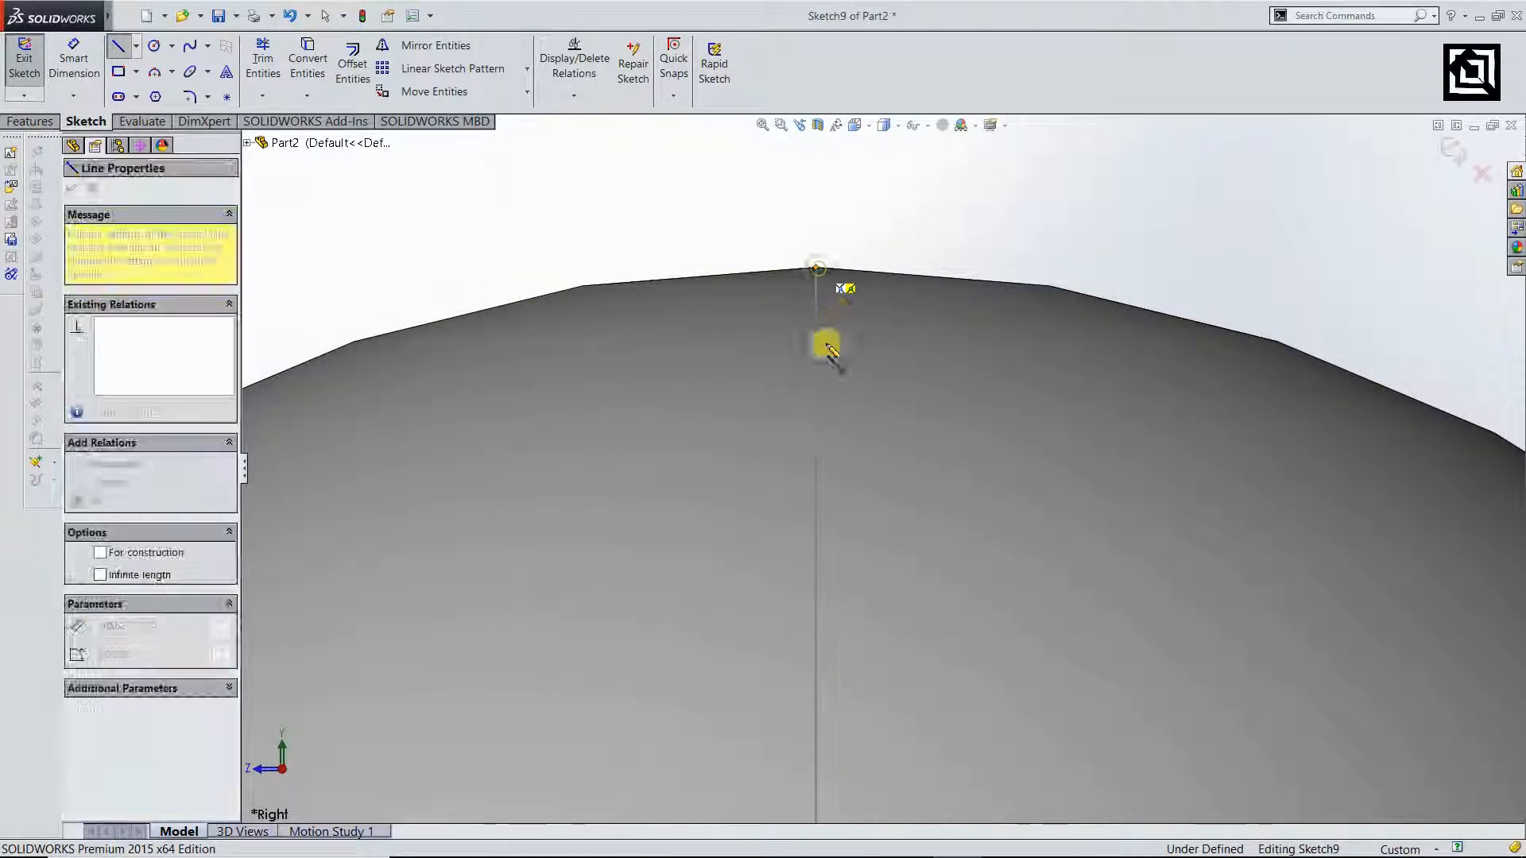
type("10")
key("Return")
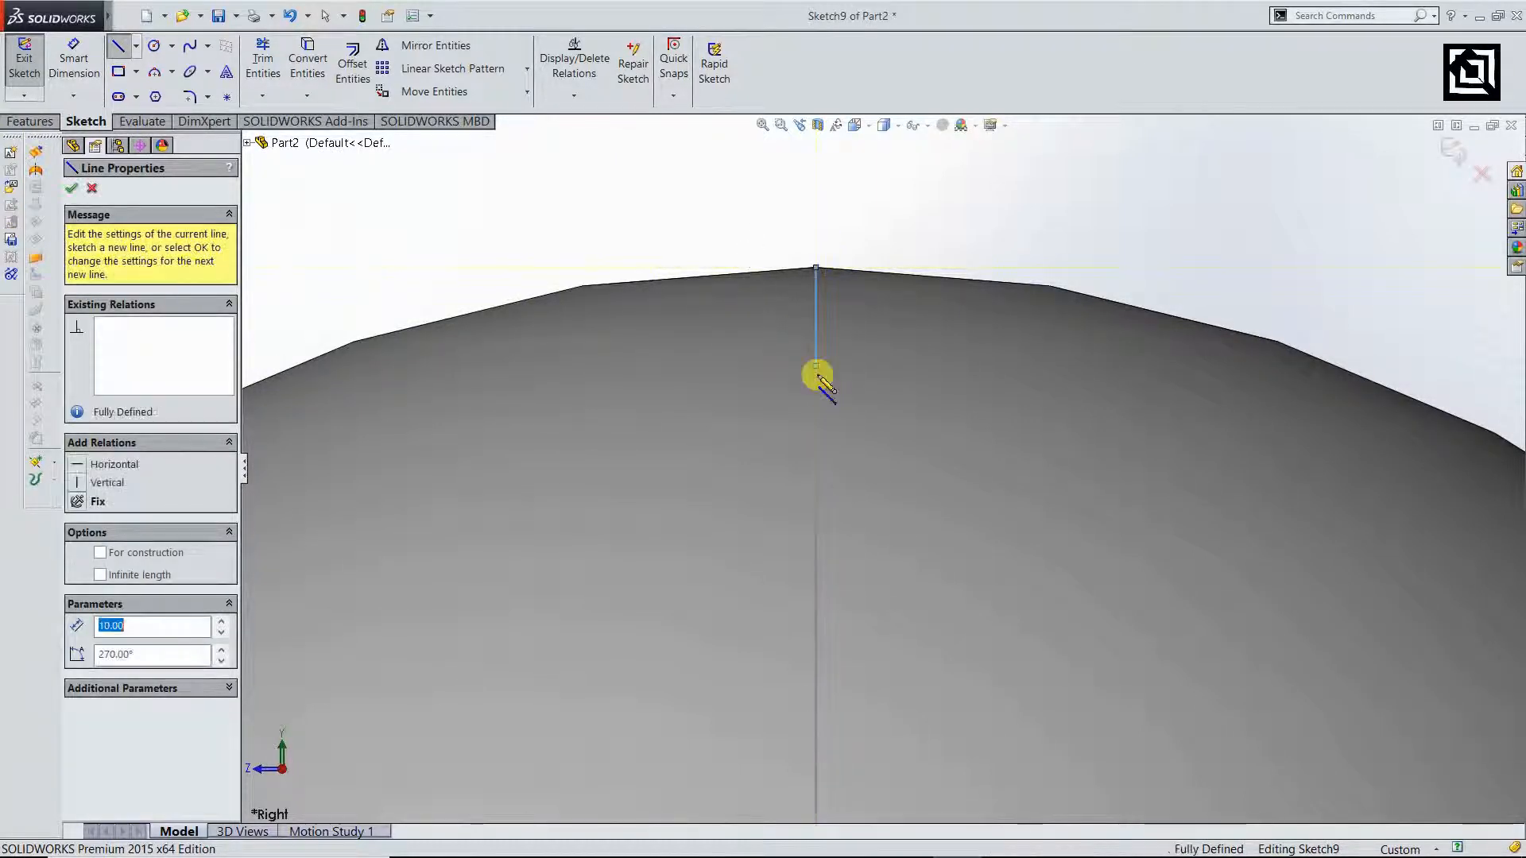
- Draw a closed triangle from the vertical line's lower end, extending above the sphere, with its right side about 20 mm long
left_click(933, 209)
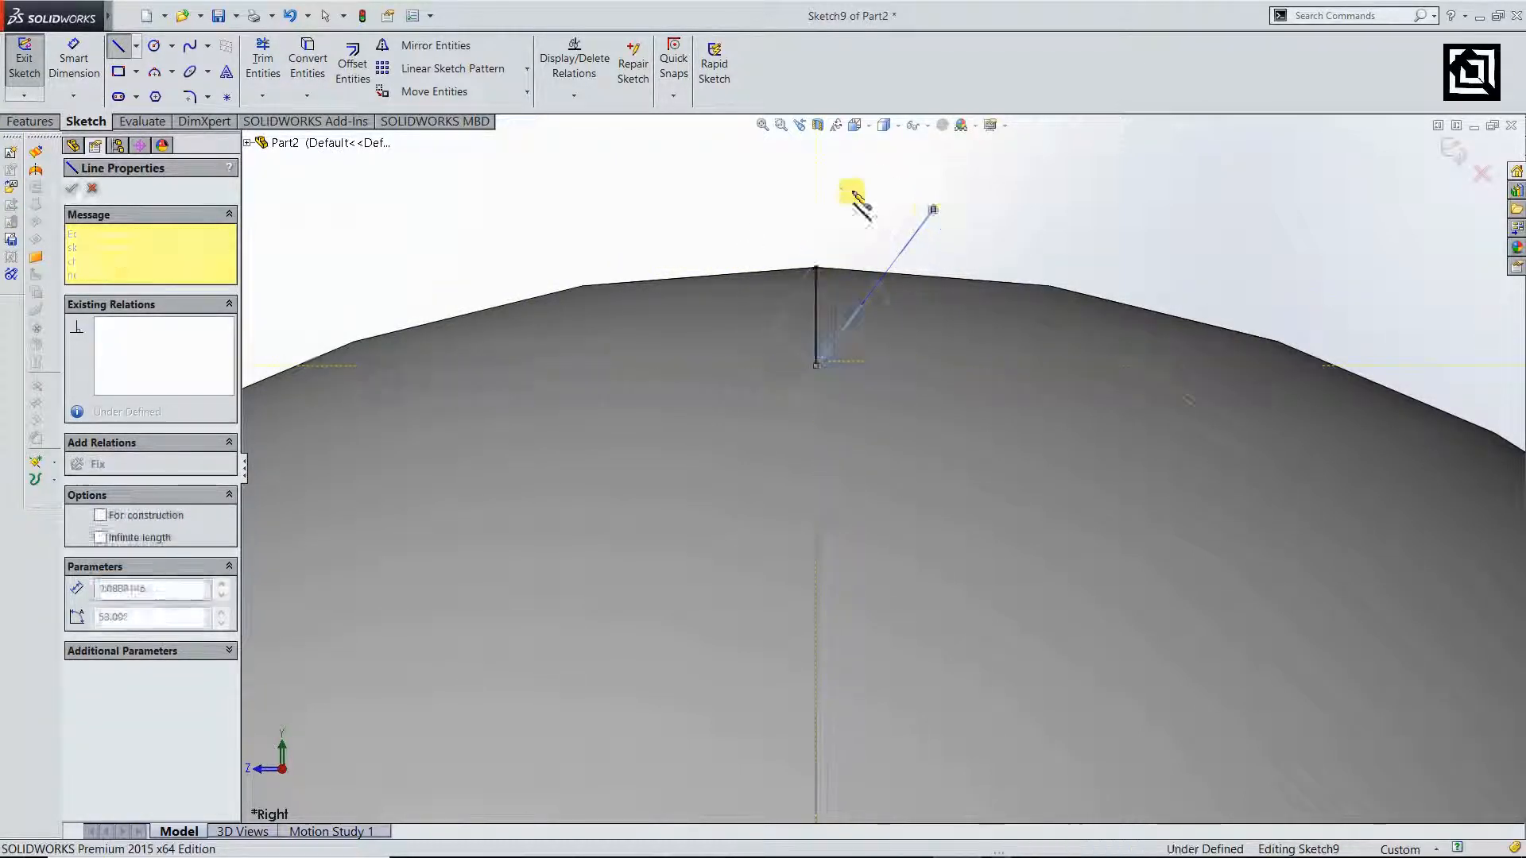
left_click(681, 203)
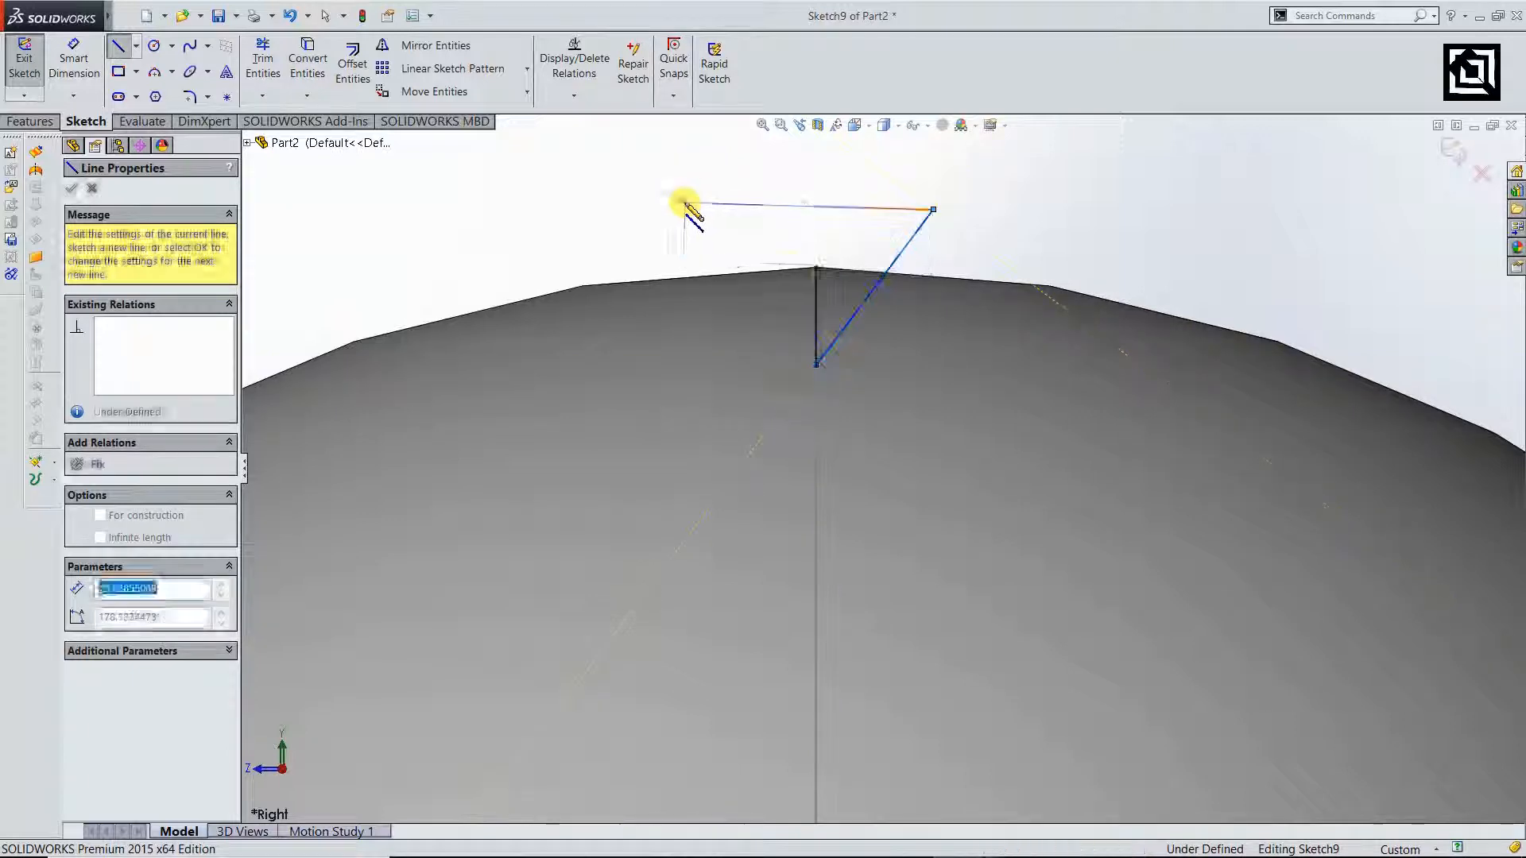
left_click(821, 356)
key("Escape")
- Dimension the angle between the vertical 10 mm line and the triangle's right side as 40°
scroll(829, 280, "down", 3)
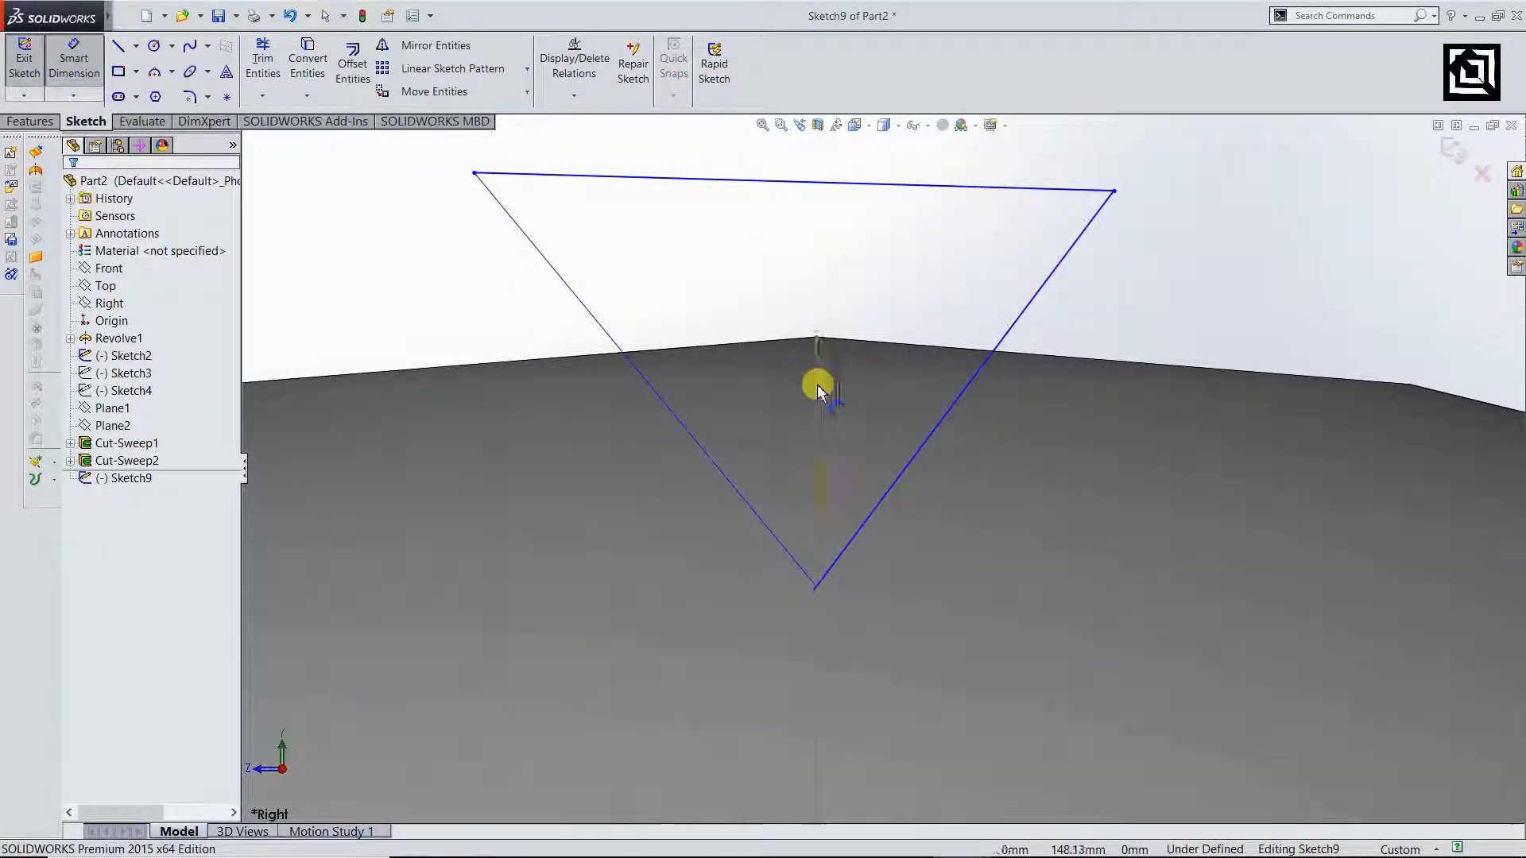
left_click(818, 401)
left_click(945, 414)
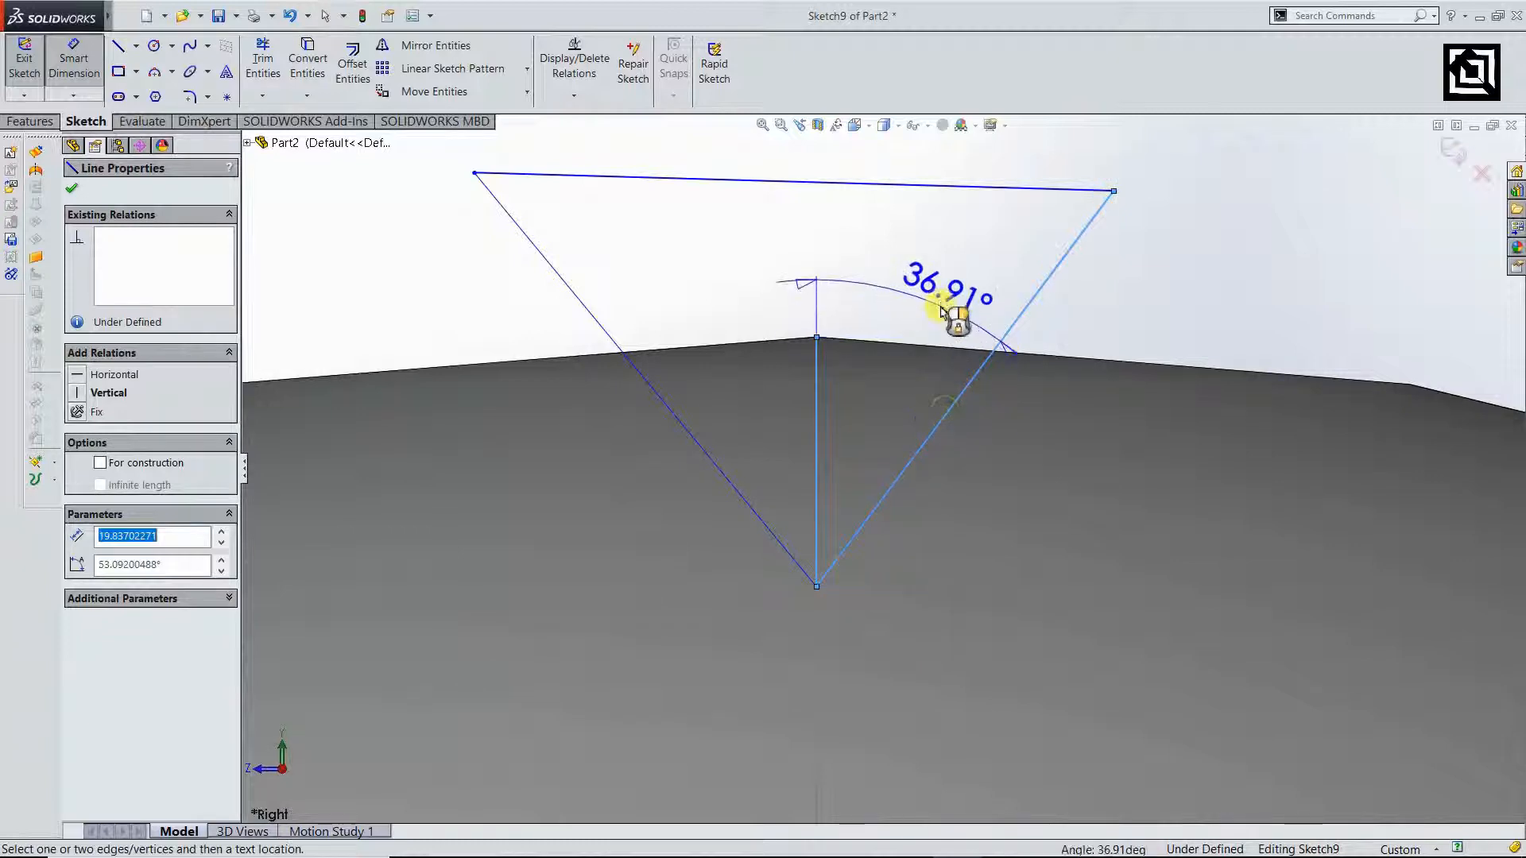
left_click(954, 315)
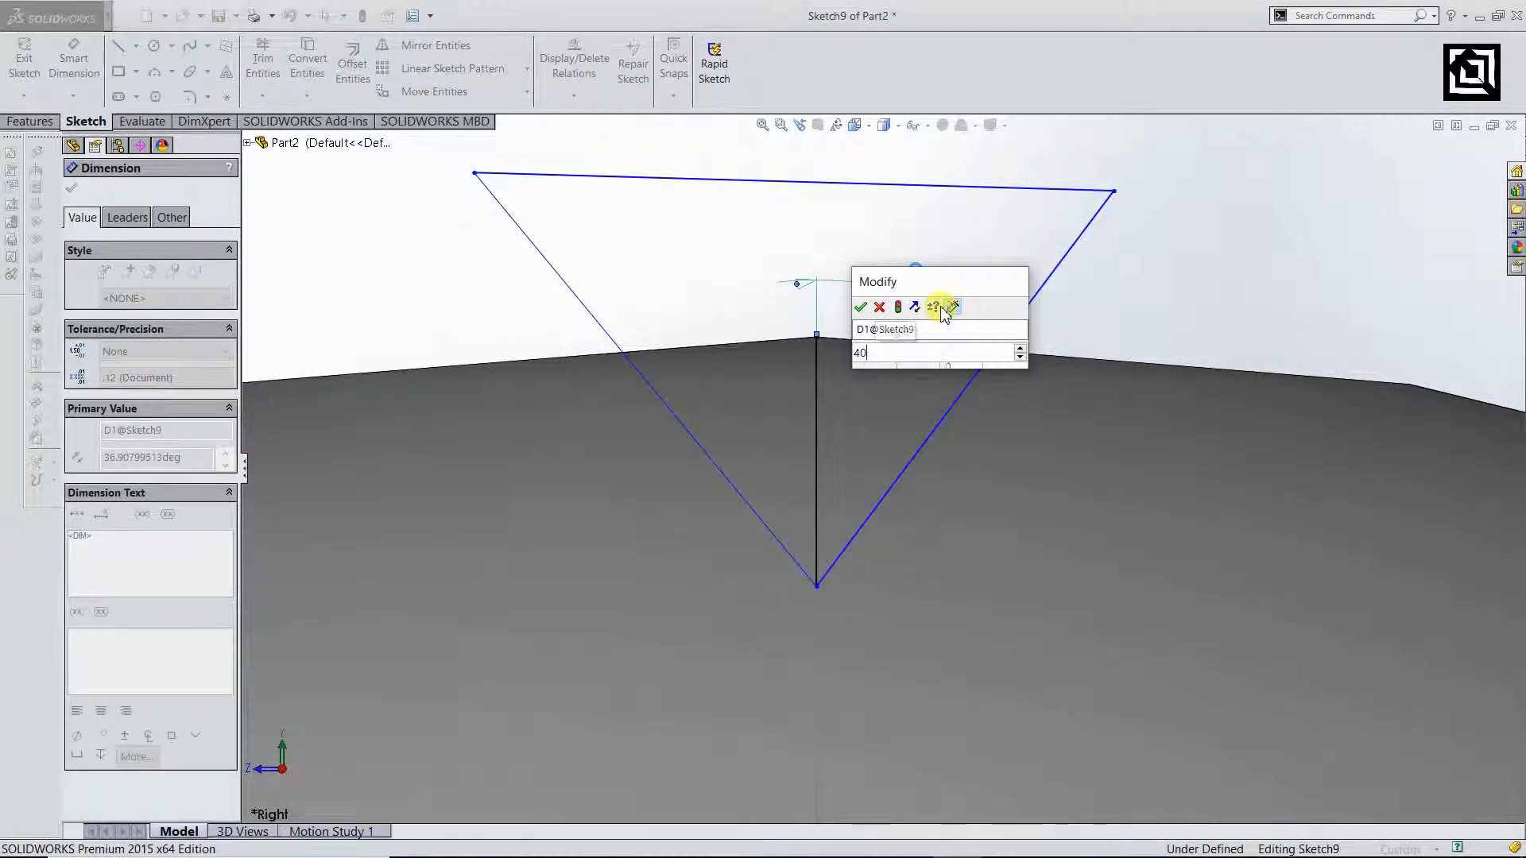
key("Return")
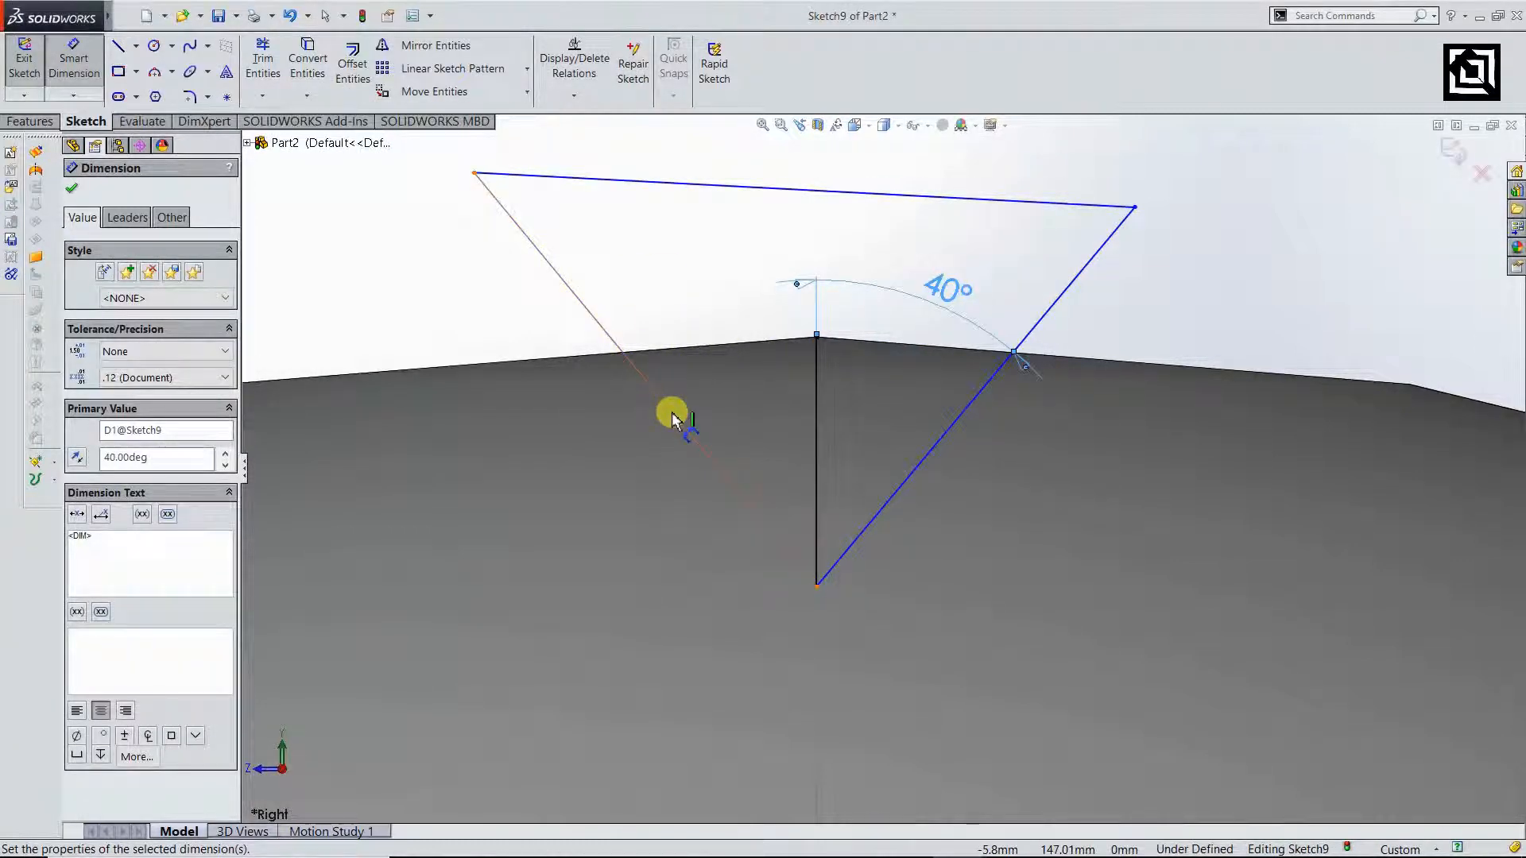
- Dimension the angle between the vertical line and the triangle's left side as 40°, and stretch the triangle's top side farther above the sphere
left_click(672, 419)
left_click(817, 409)
left_click(716, 302)
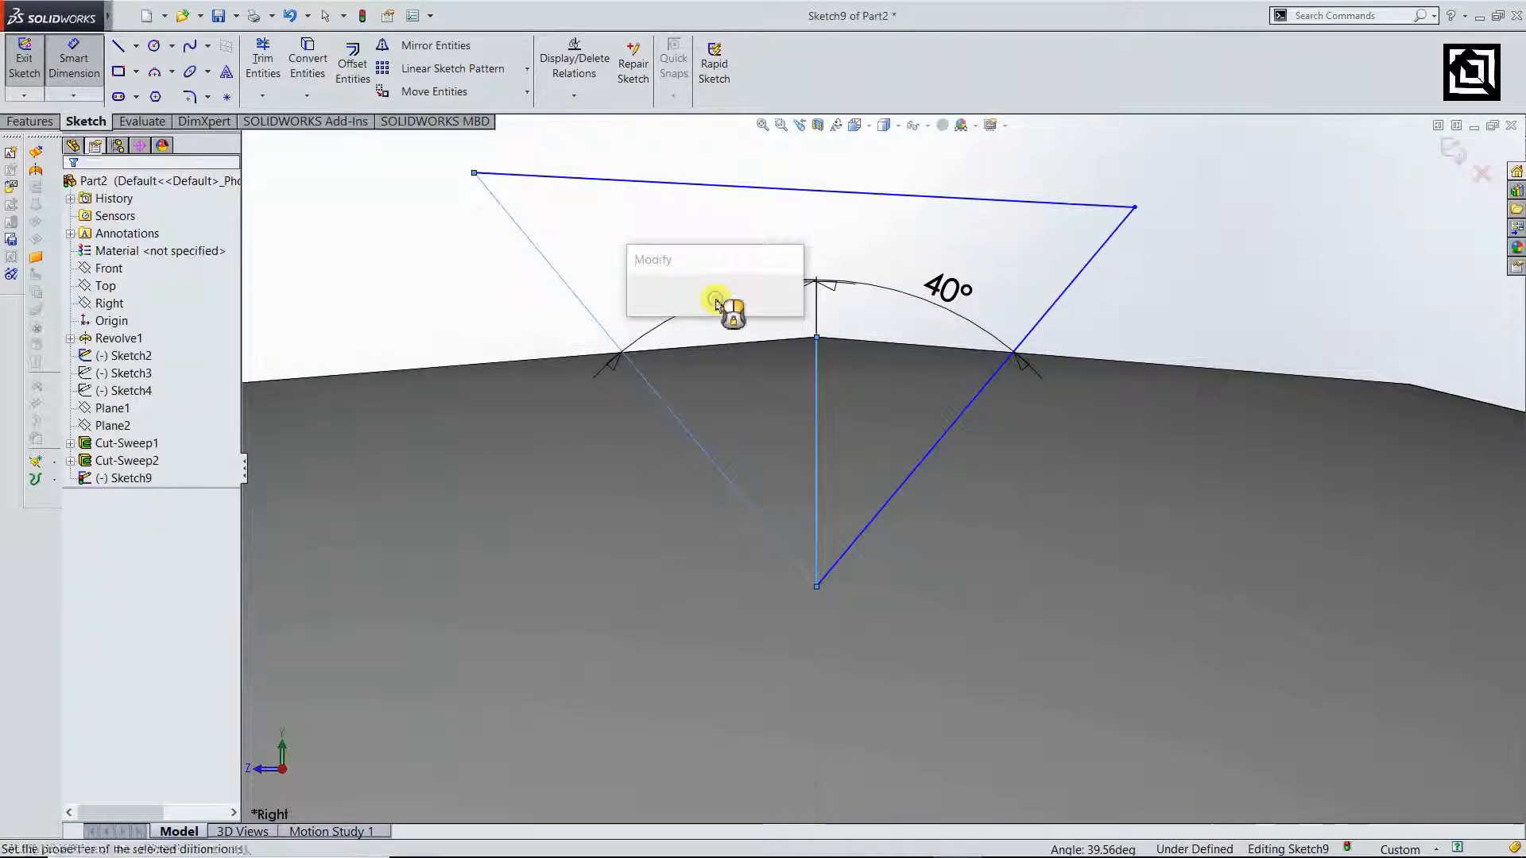
key("Return")
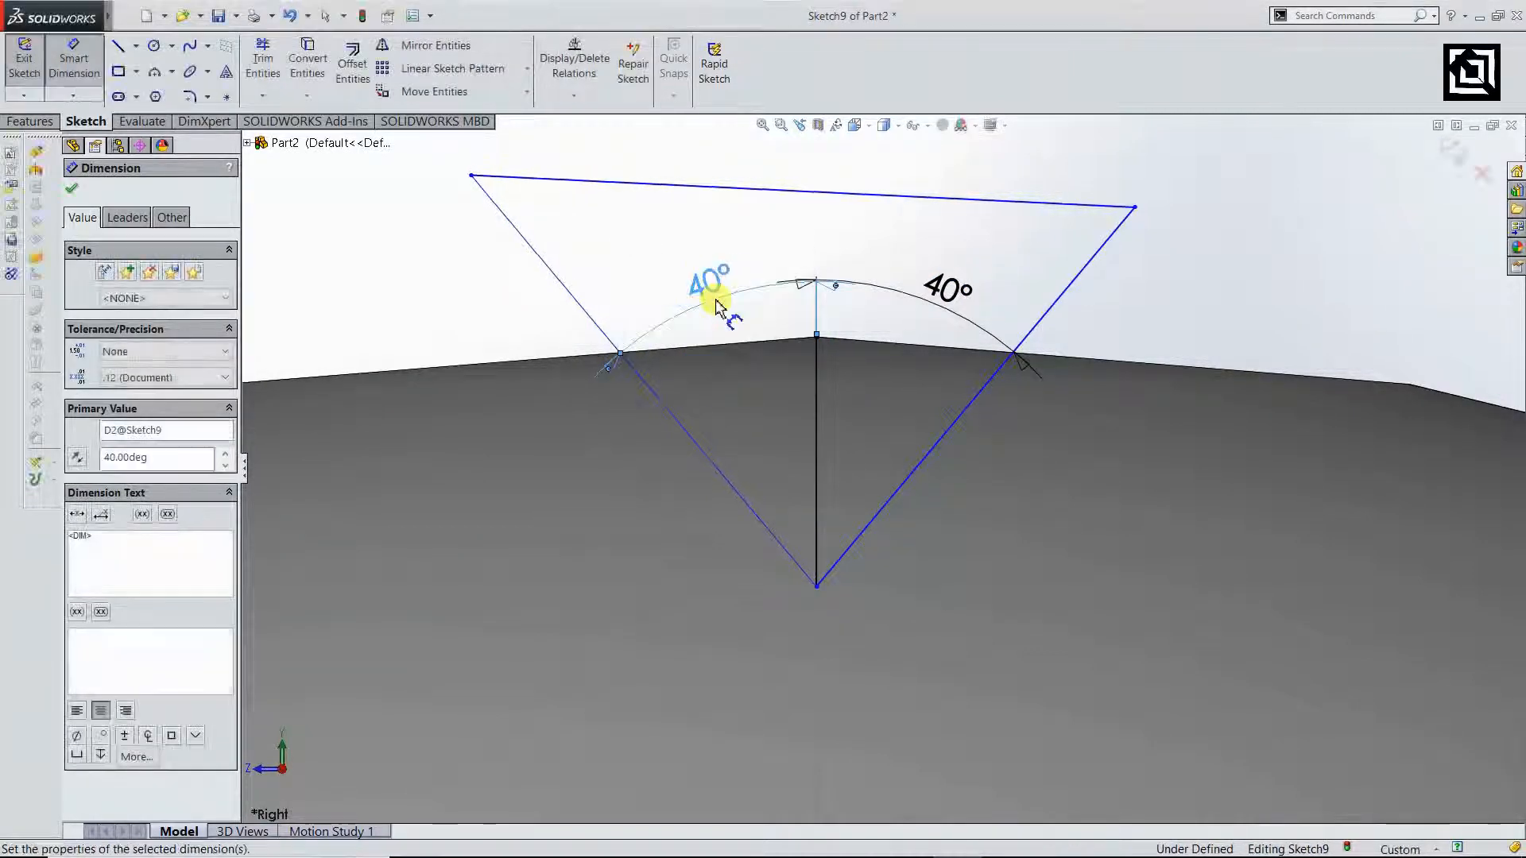
left_click(1277, 266)
scroll(892, 374, "up", 3)
key("Escape")
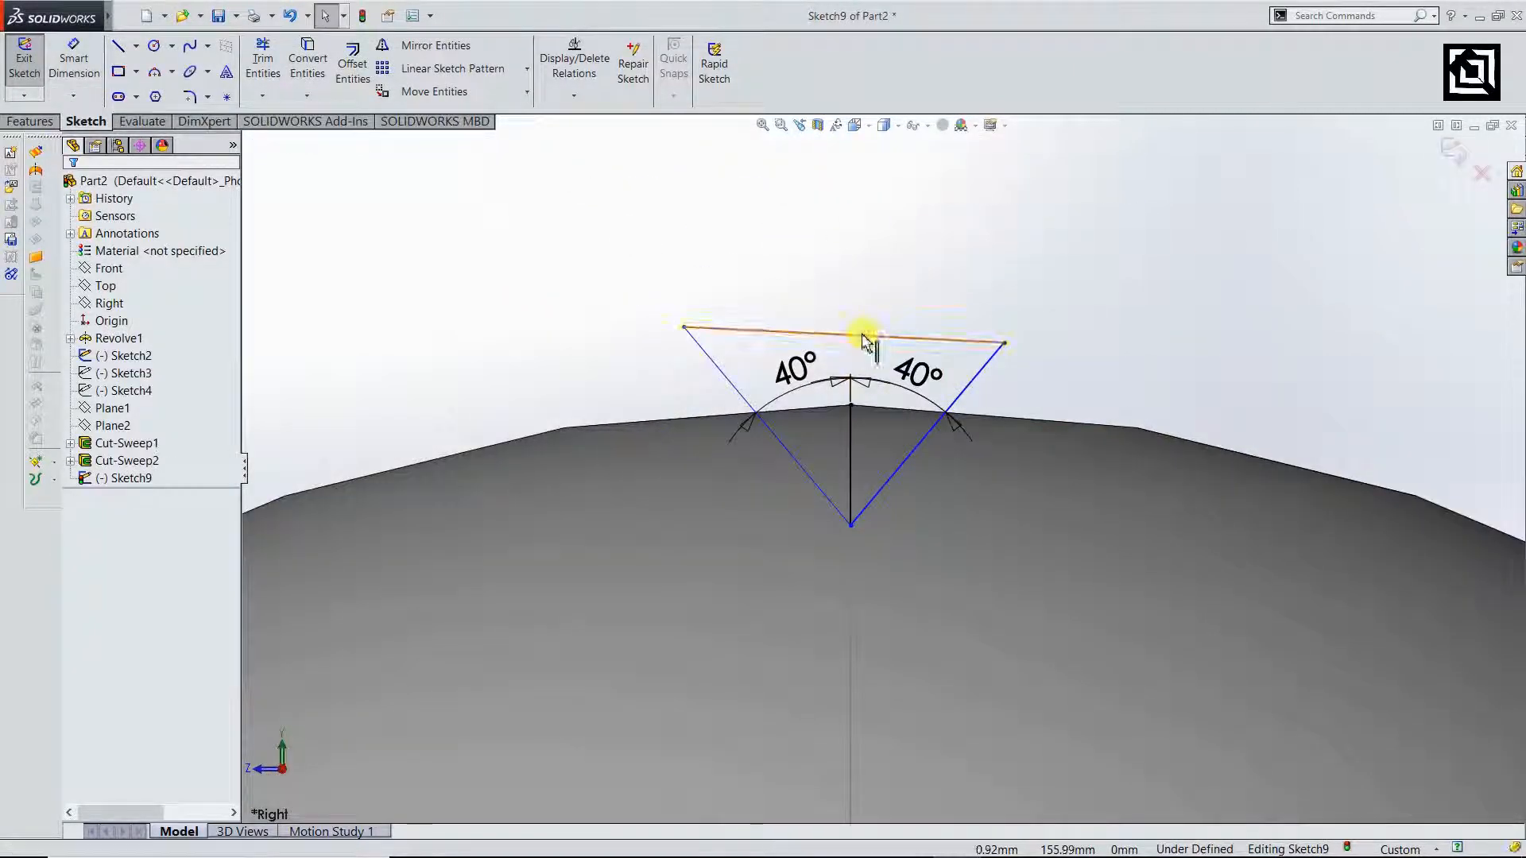
left_click_drag(869, 337, 868, 283)
- Trim away the vertical 10 mm line inside the triangle and exit the sketch
left_click(264, 68)
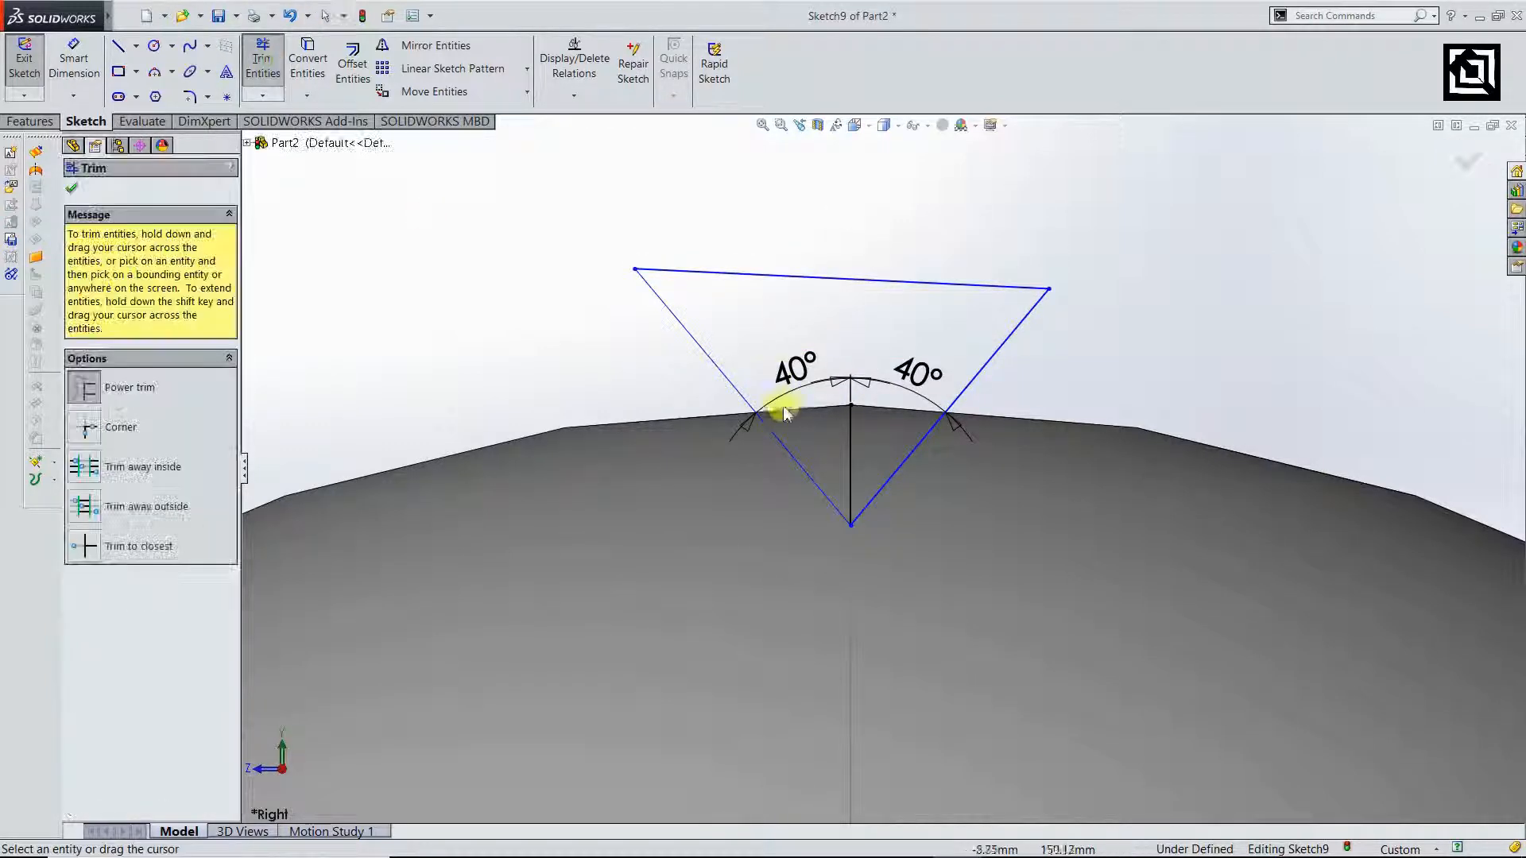
scroll(964, 415, "down", 3)
left_click_drag(964, 416, 859, 556)
scroll(1028, 551, "up", 3)
scroll(1027, 554, "up", 3)
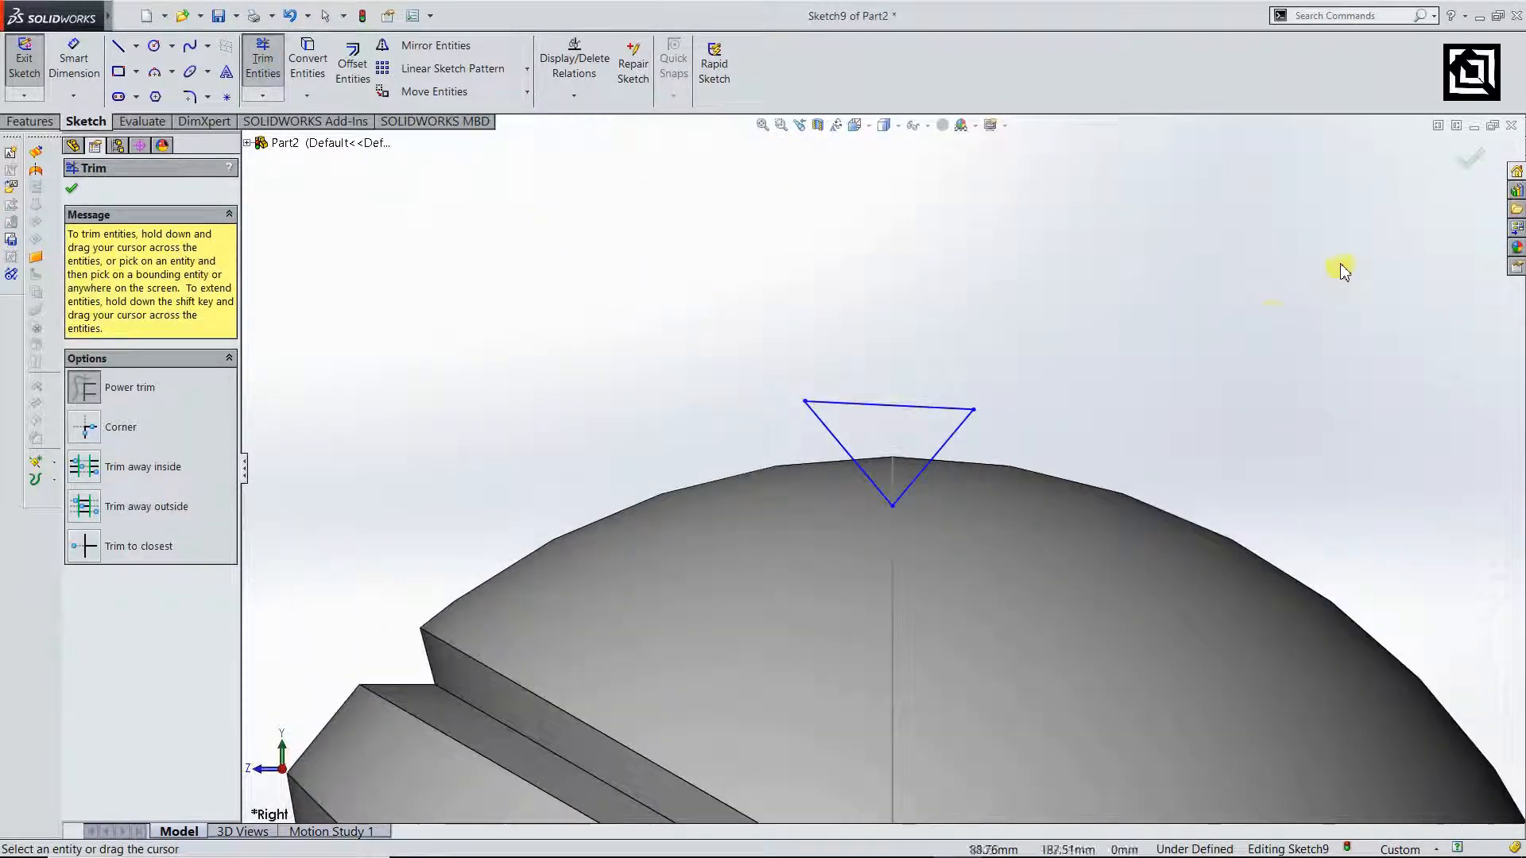
left_click(1470, 161)
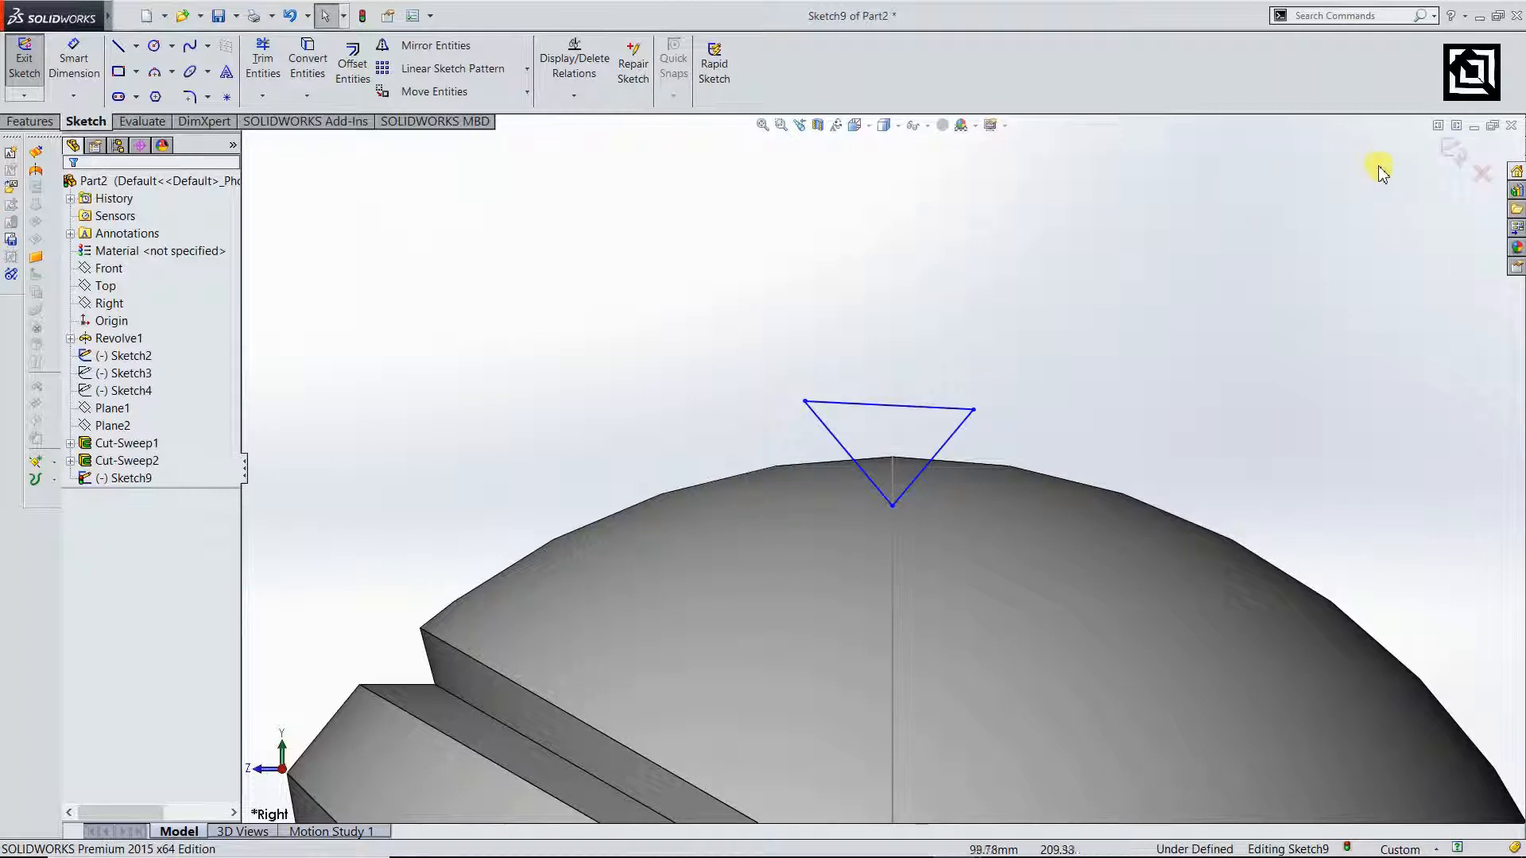
left_click(1441, 156)
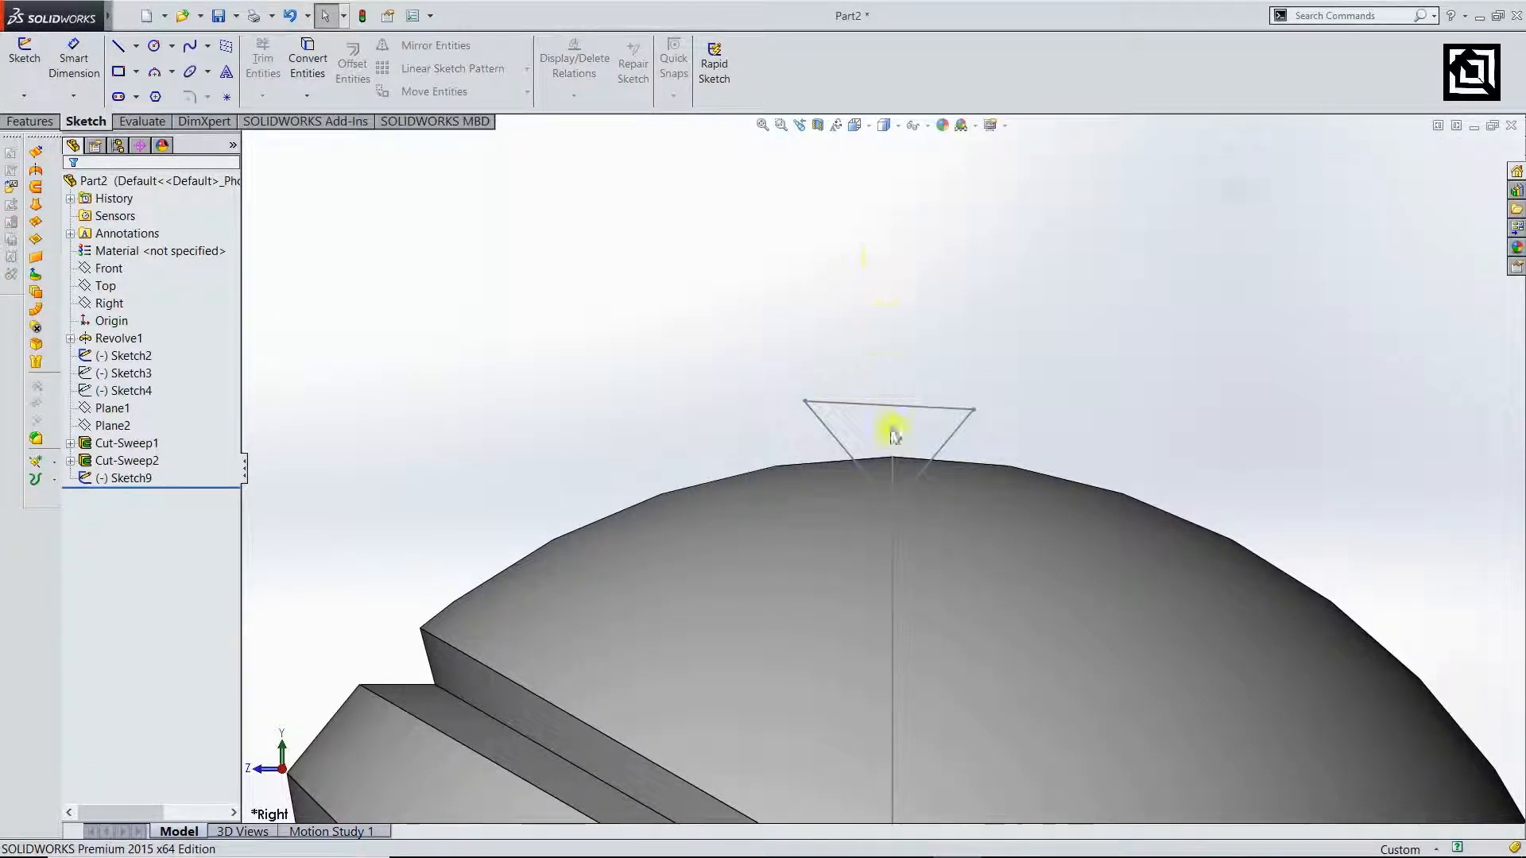
- Make a swept cut using the top triangle as profile and the vertical circle sketch as path
left_click(30, 122)
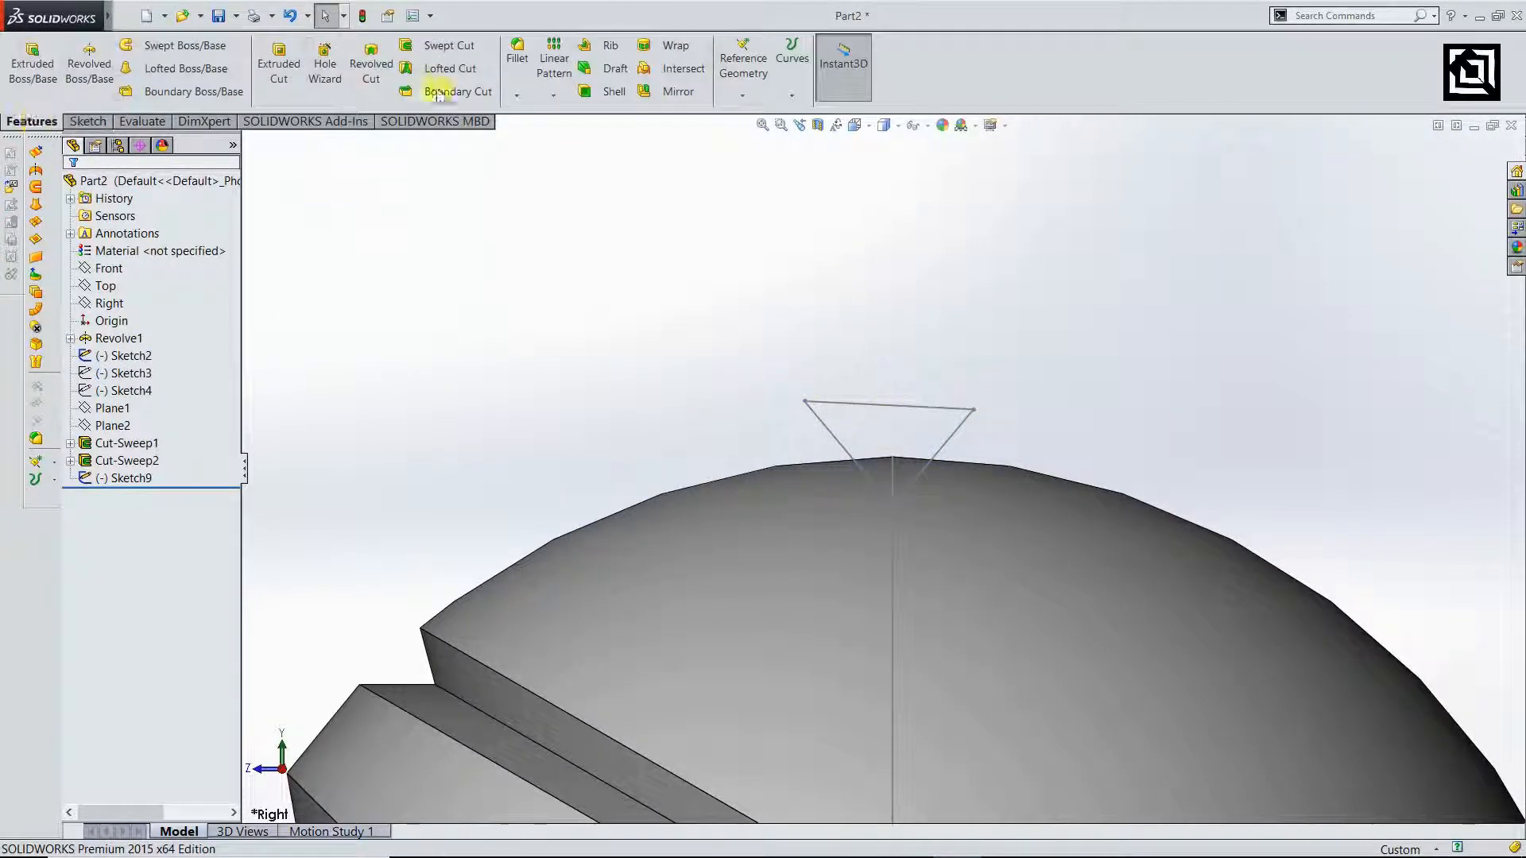
left_click(424, 54)
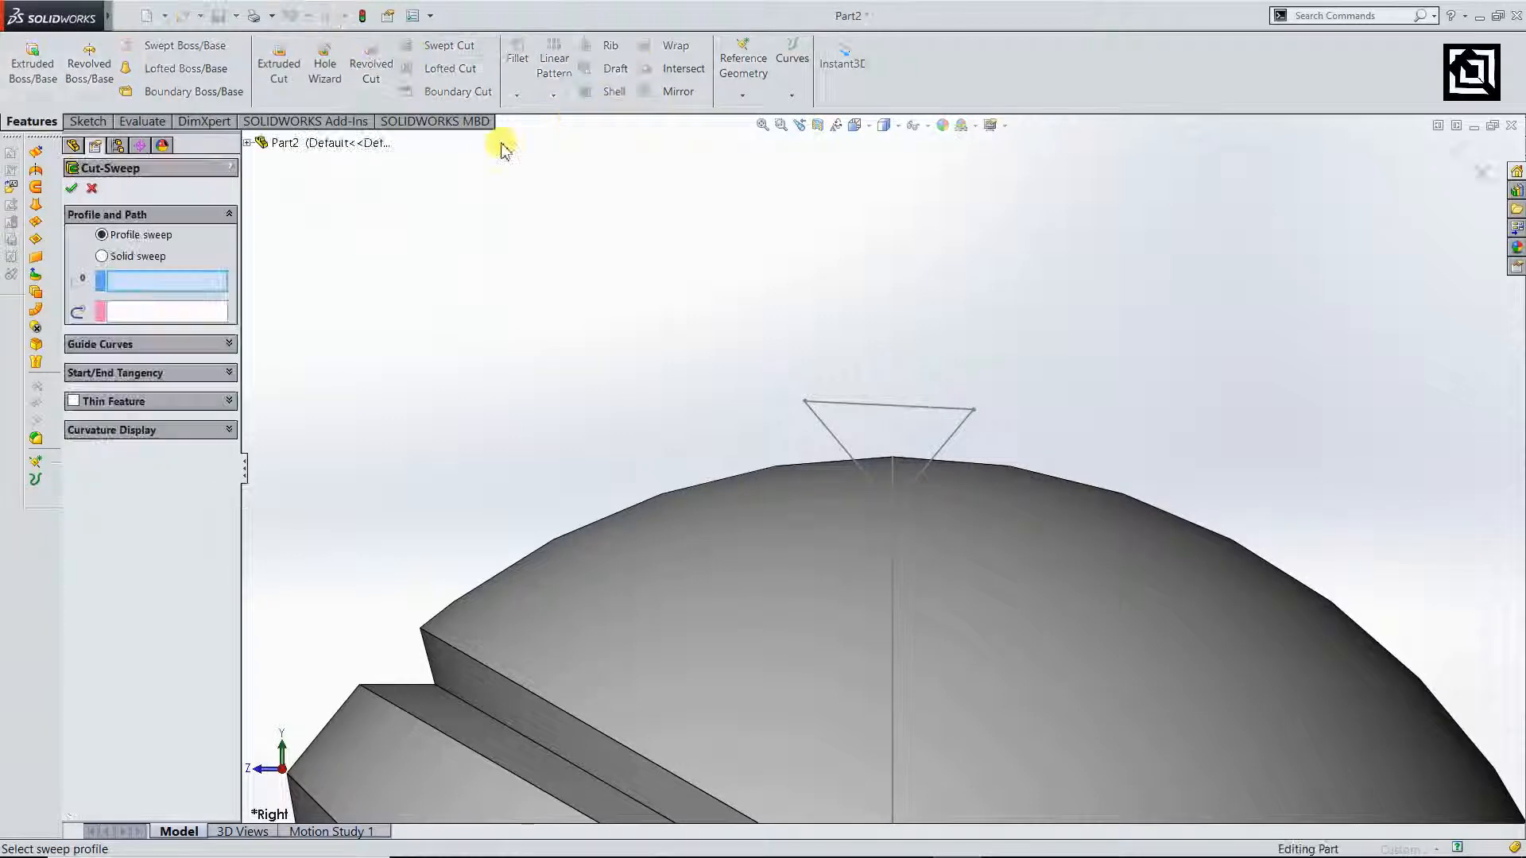
left_click(845, 450)
left_click(893, 544)
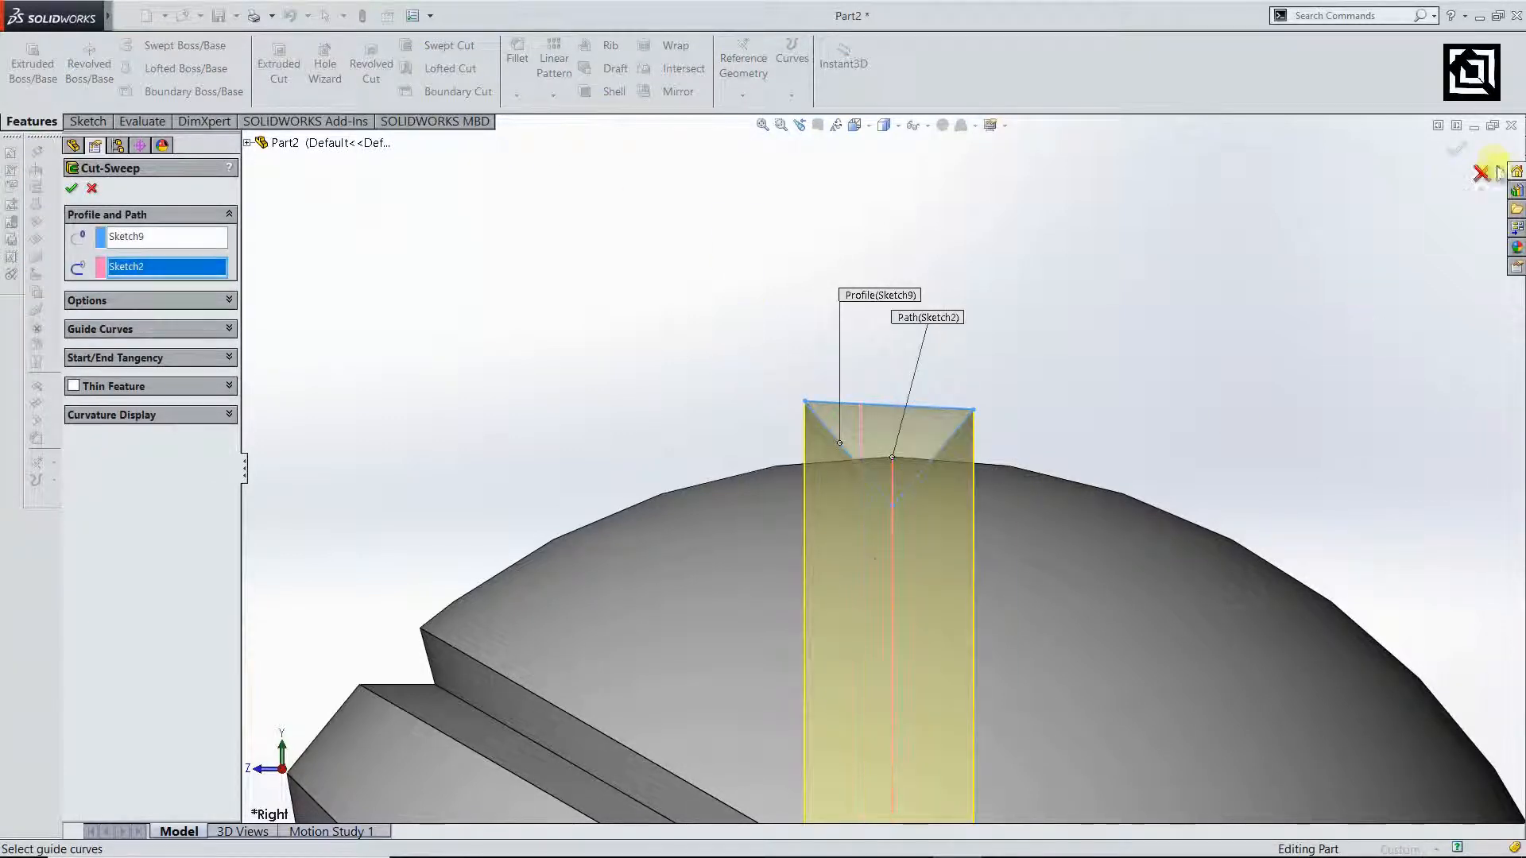
left_click(1459, 150)
- Hide the vertical circle sketch that runs through the newly cut groove at the top of the sphere
scroll(974, 600, "up", 5)
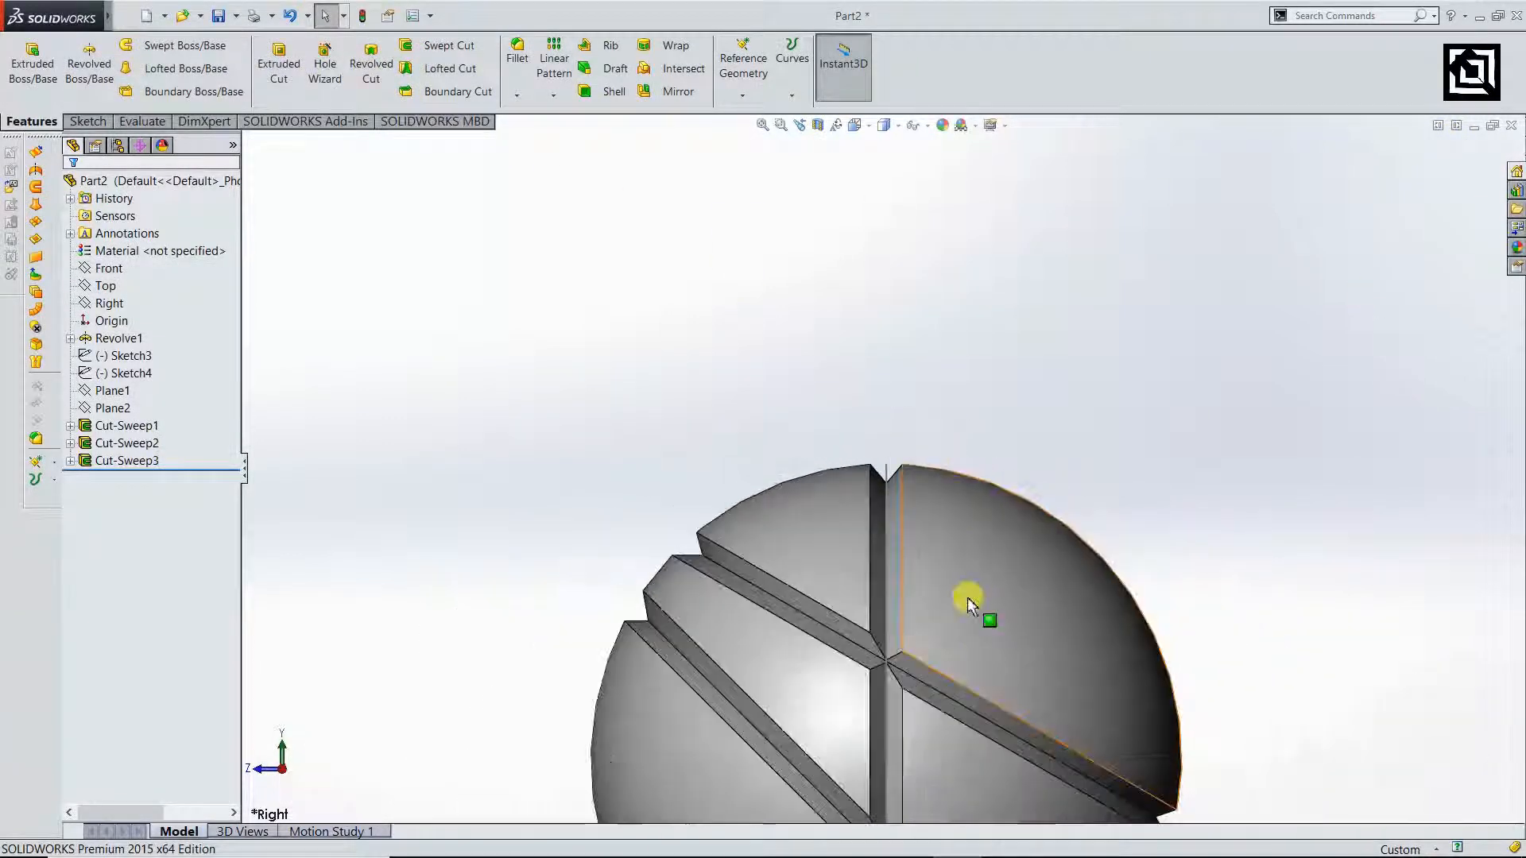
scroll(892, 532, "down", 5)
scroll(889, 644, "up", 5)
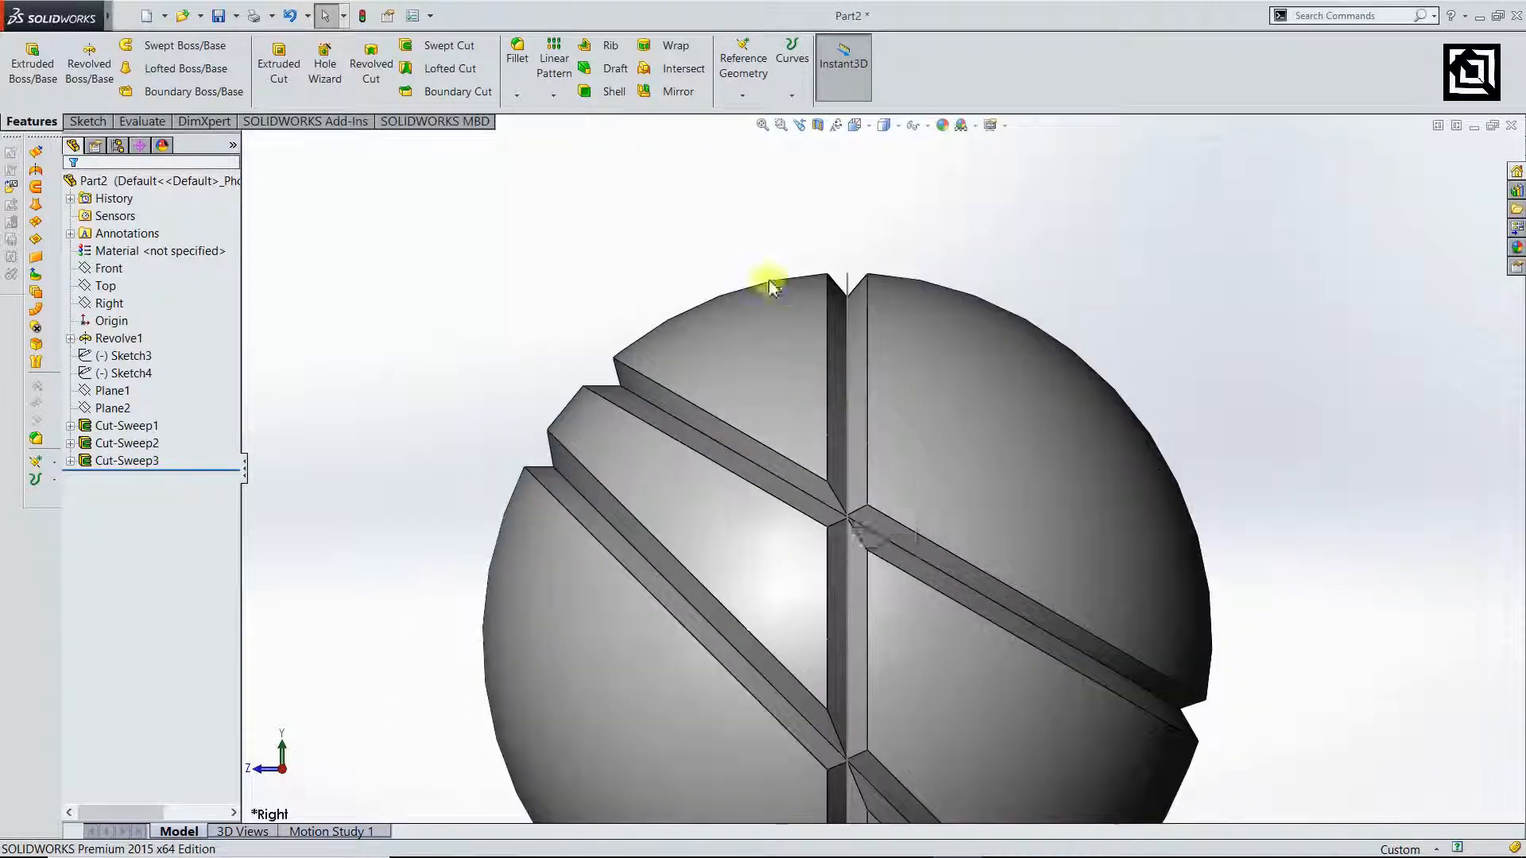
scroll(930, 350, "down", 6)
left_click(913, 402)
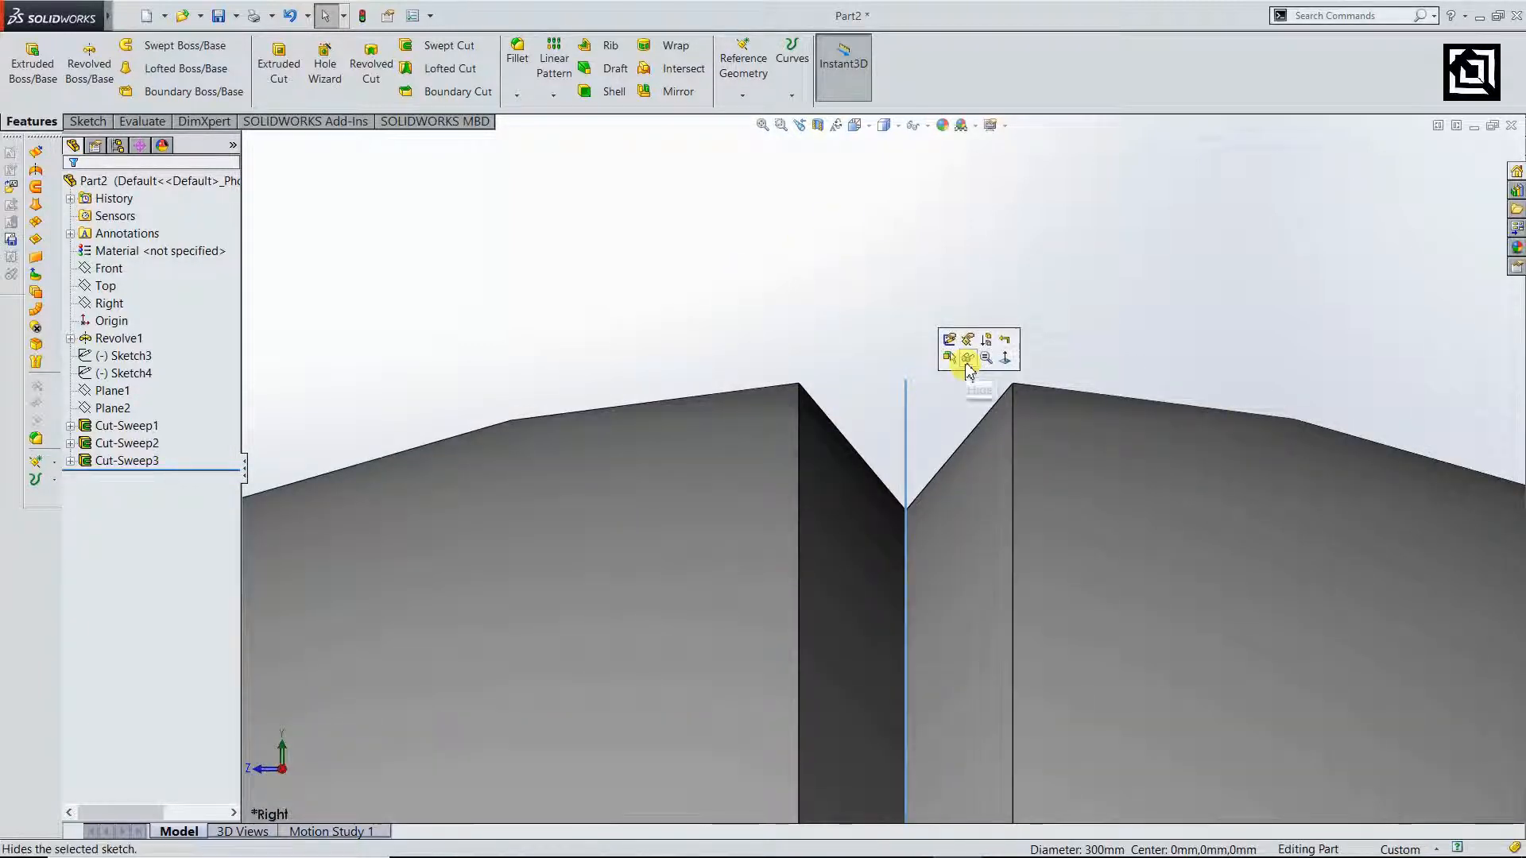
left_click(885, 403)
scroll(795, 556, "up", 5)
scroll(722, 715, "down", 2)
scroll(988, 551, "up", 5)
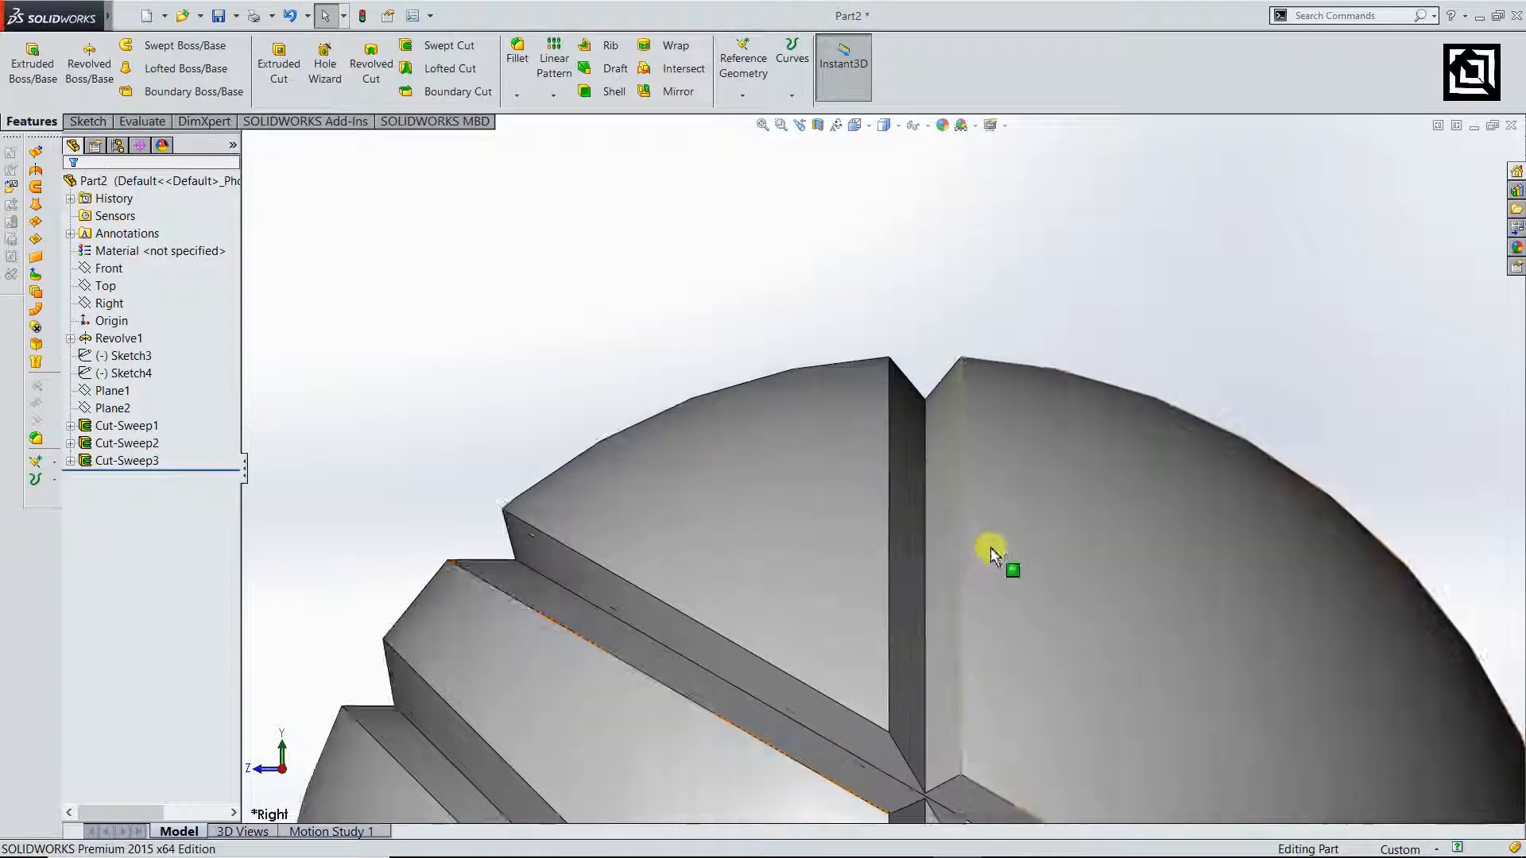
scroll(902, 441, "down", 6)
scroll(879, 255, "down", 3)
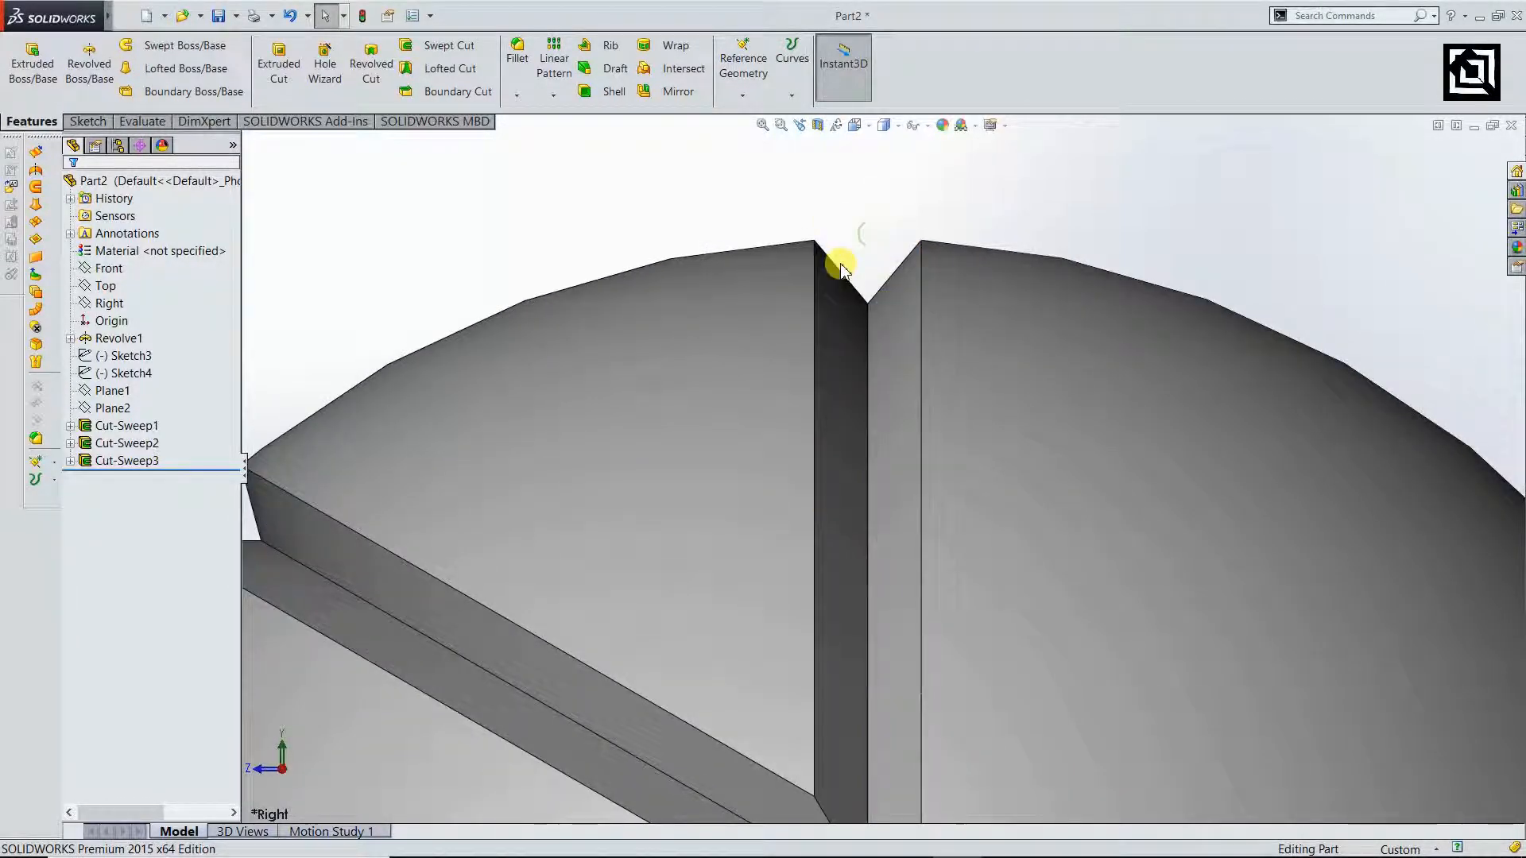
left_click(86, 121)
left_click(31, 121)
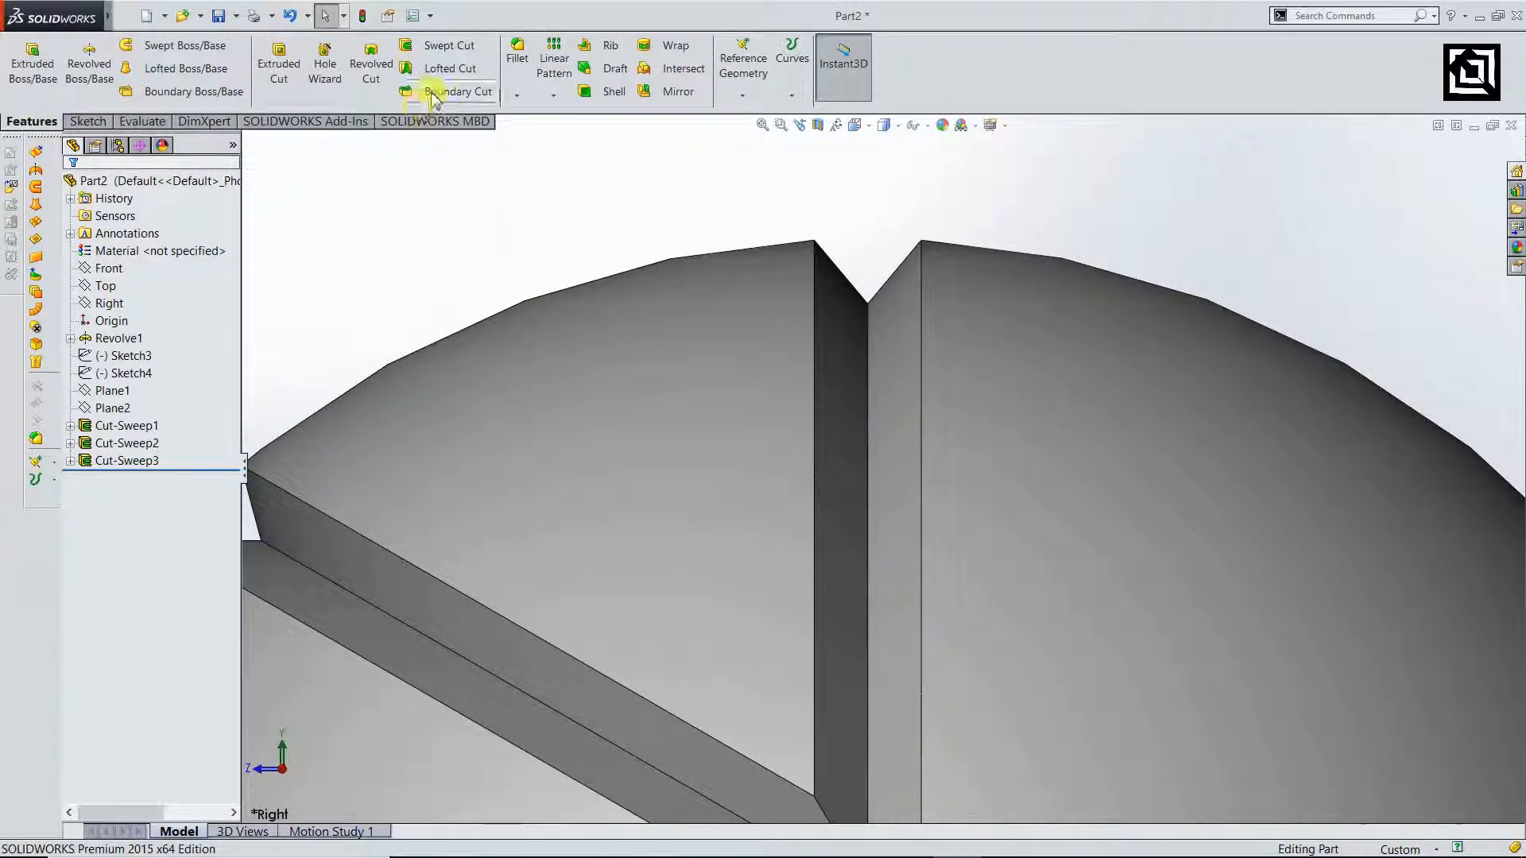
left_click(519, 73)
left_click(92, 187)
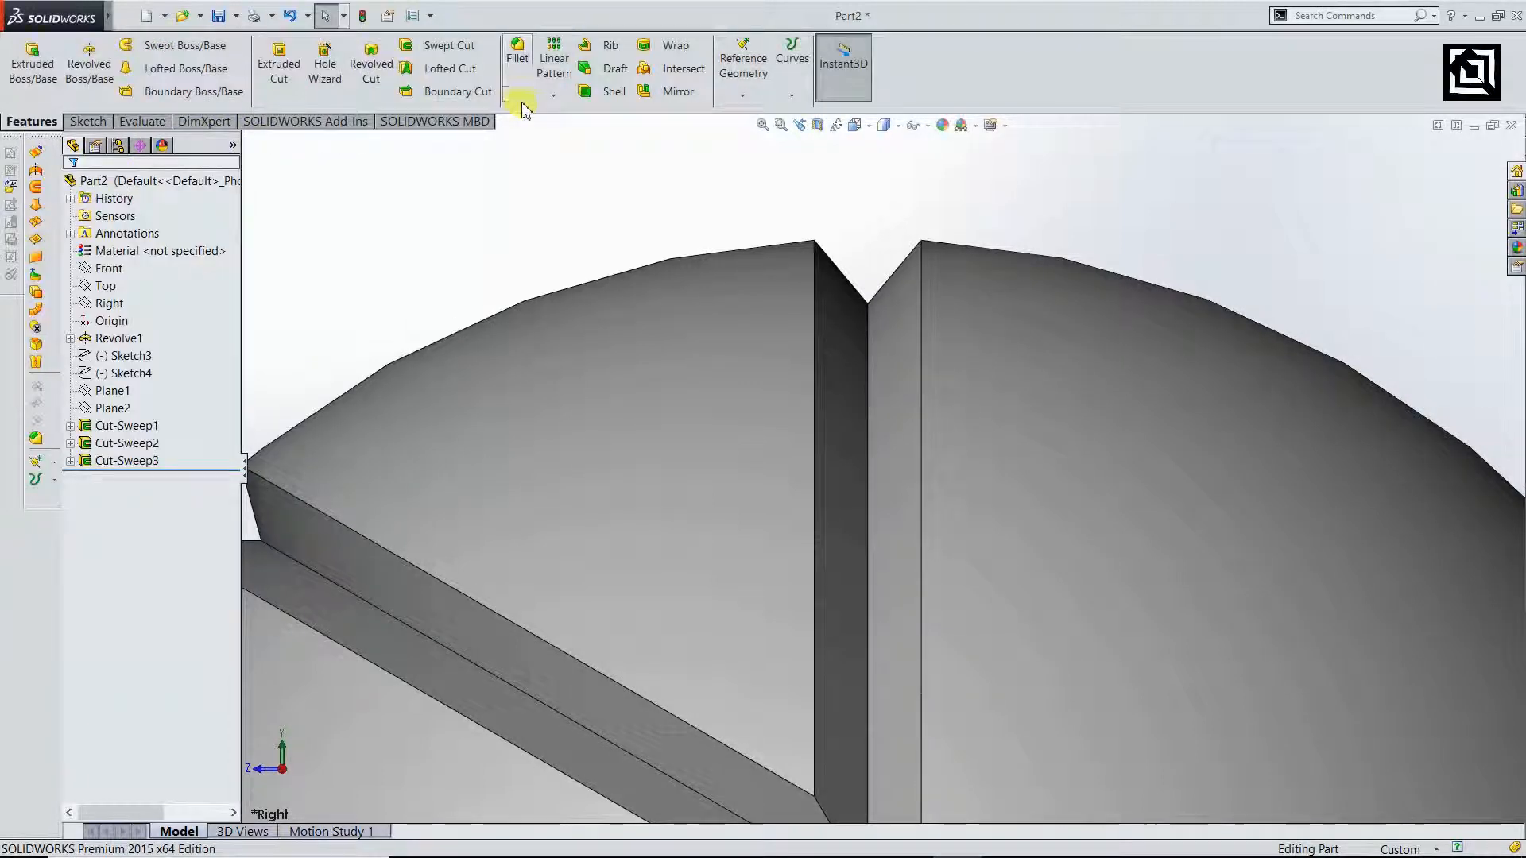
- Try a 1 mm angle-distance chamfer on both upper edges of the vertical groove
left_click(518, 93)
left_click(544, 129)
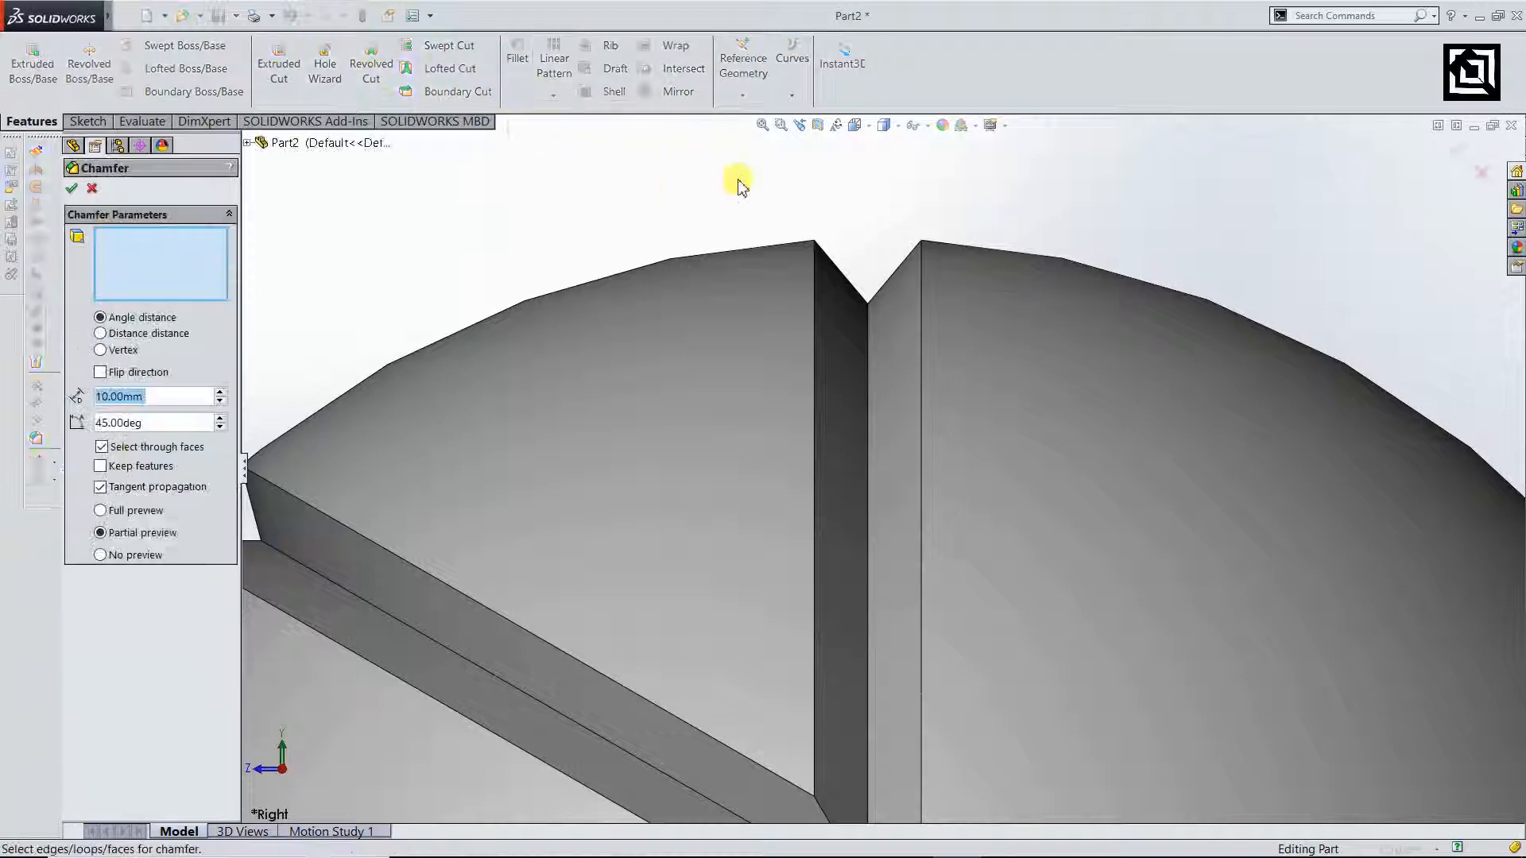
left_click(813, 260)
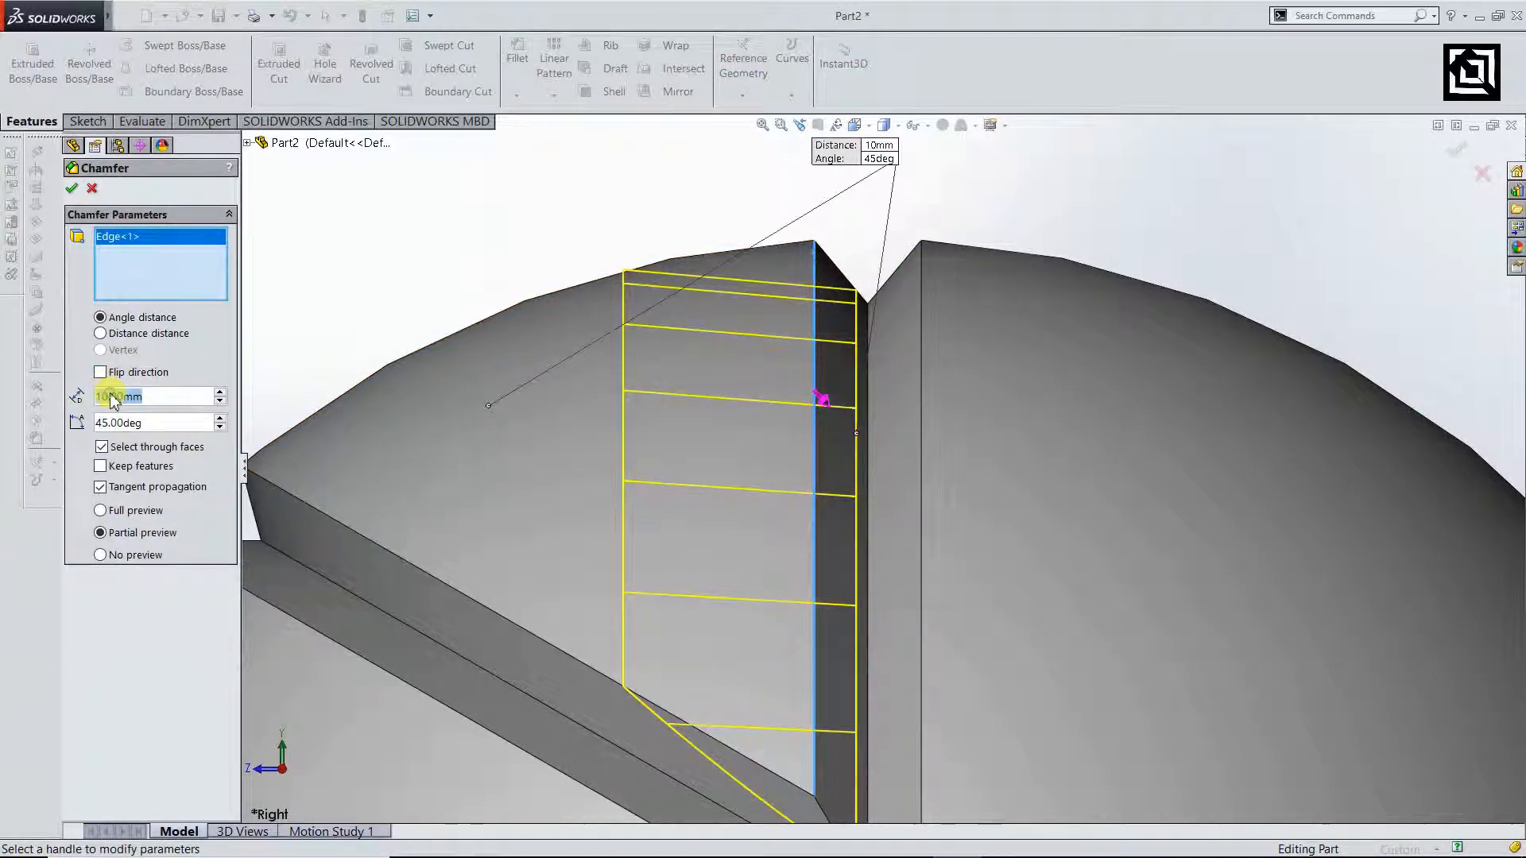
type("1")
key("Return")
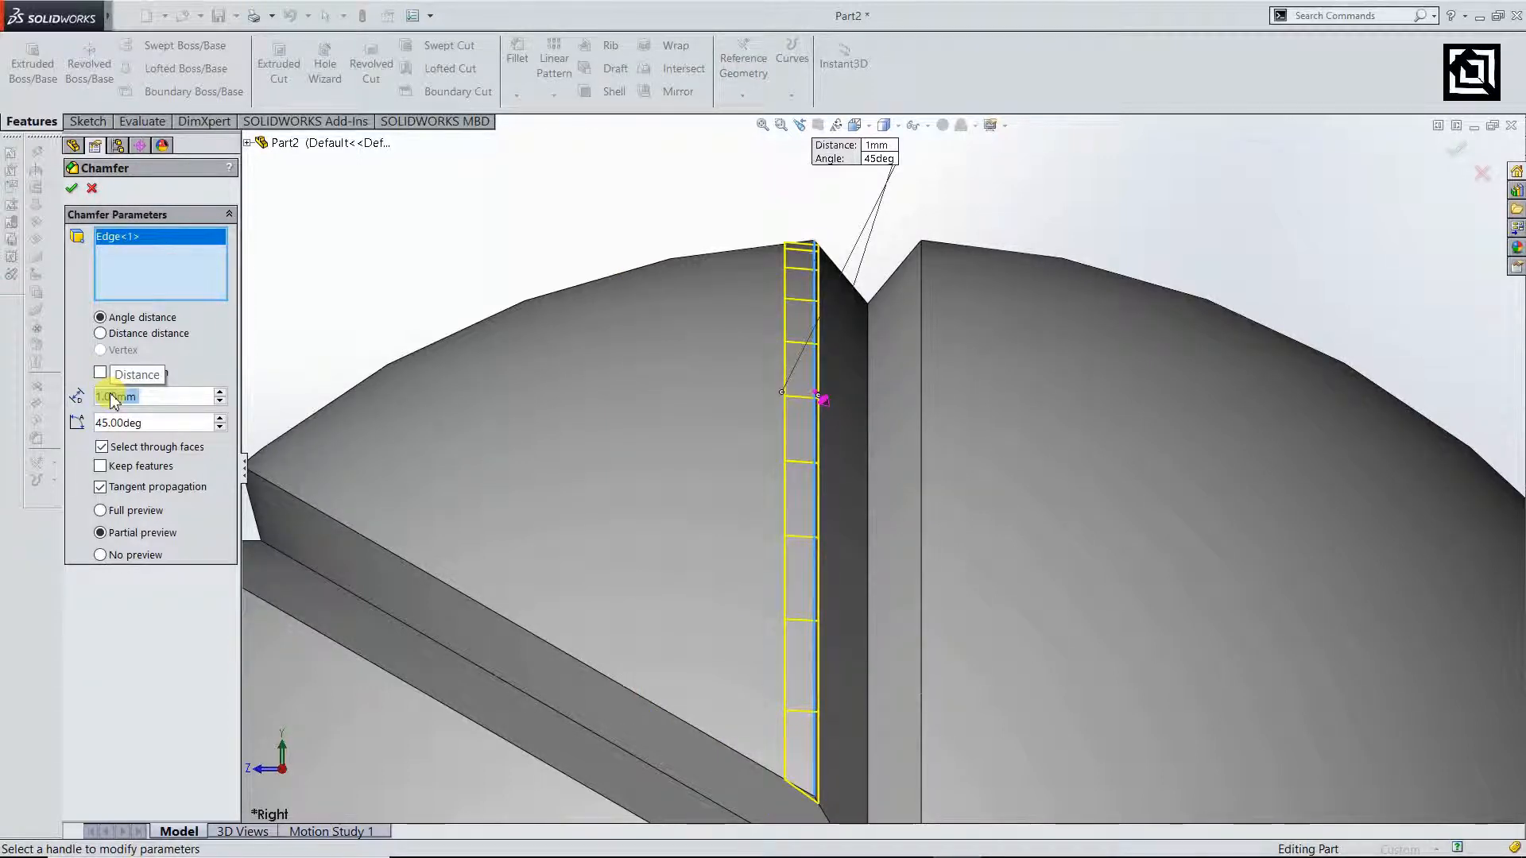
left_click(922, 286)
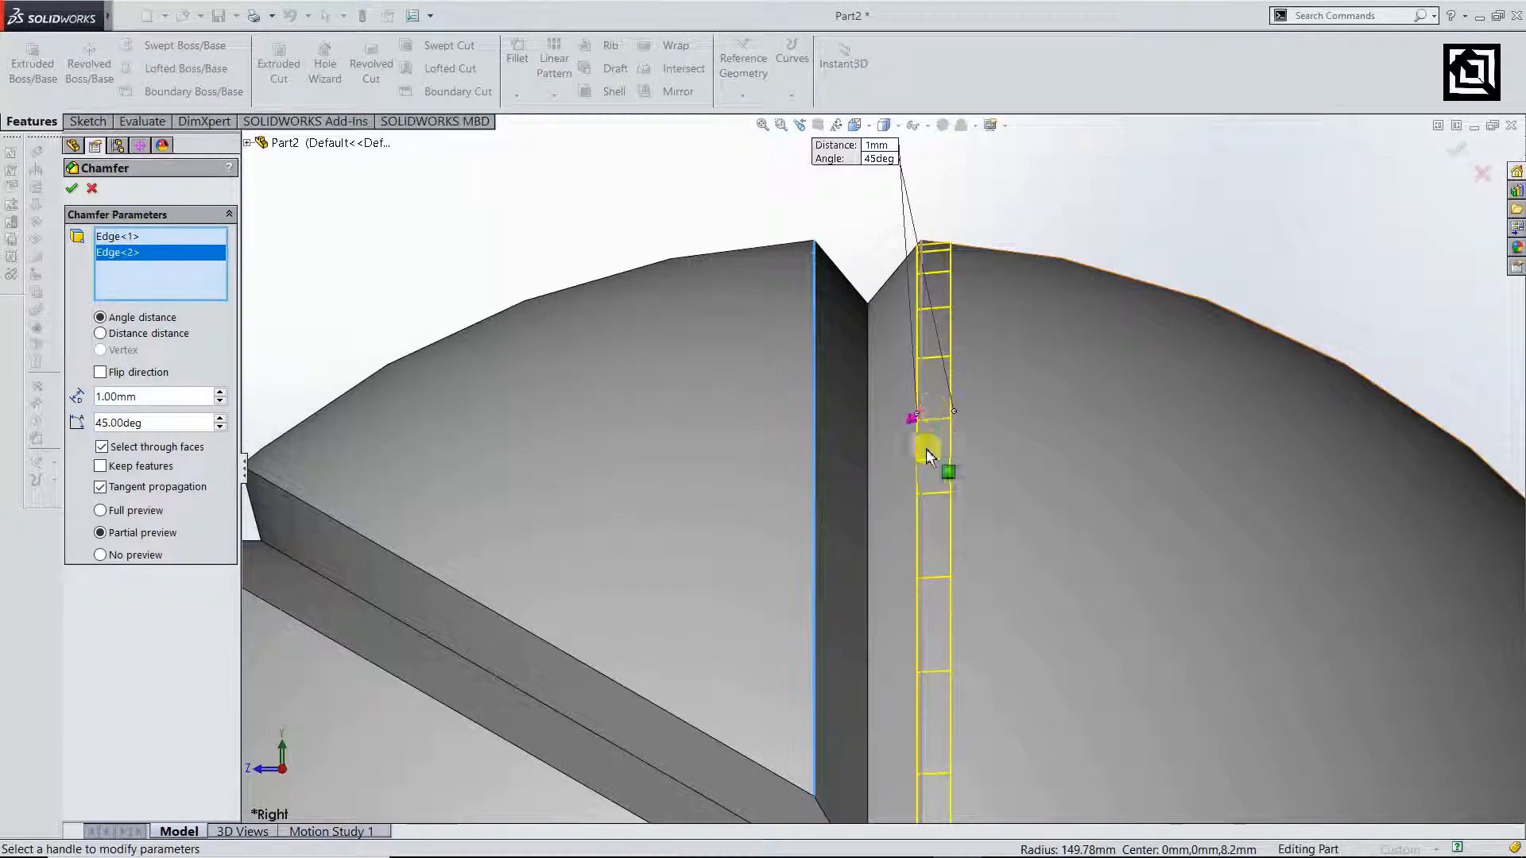
middle_click_drag(927, 449, 929, 306)
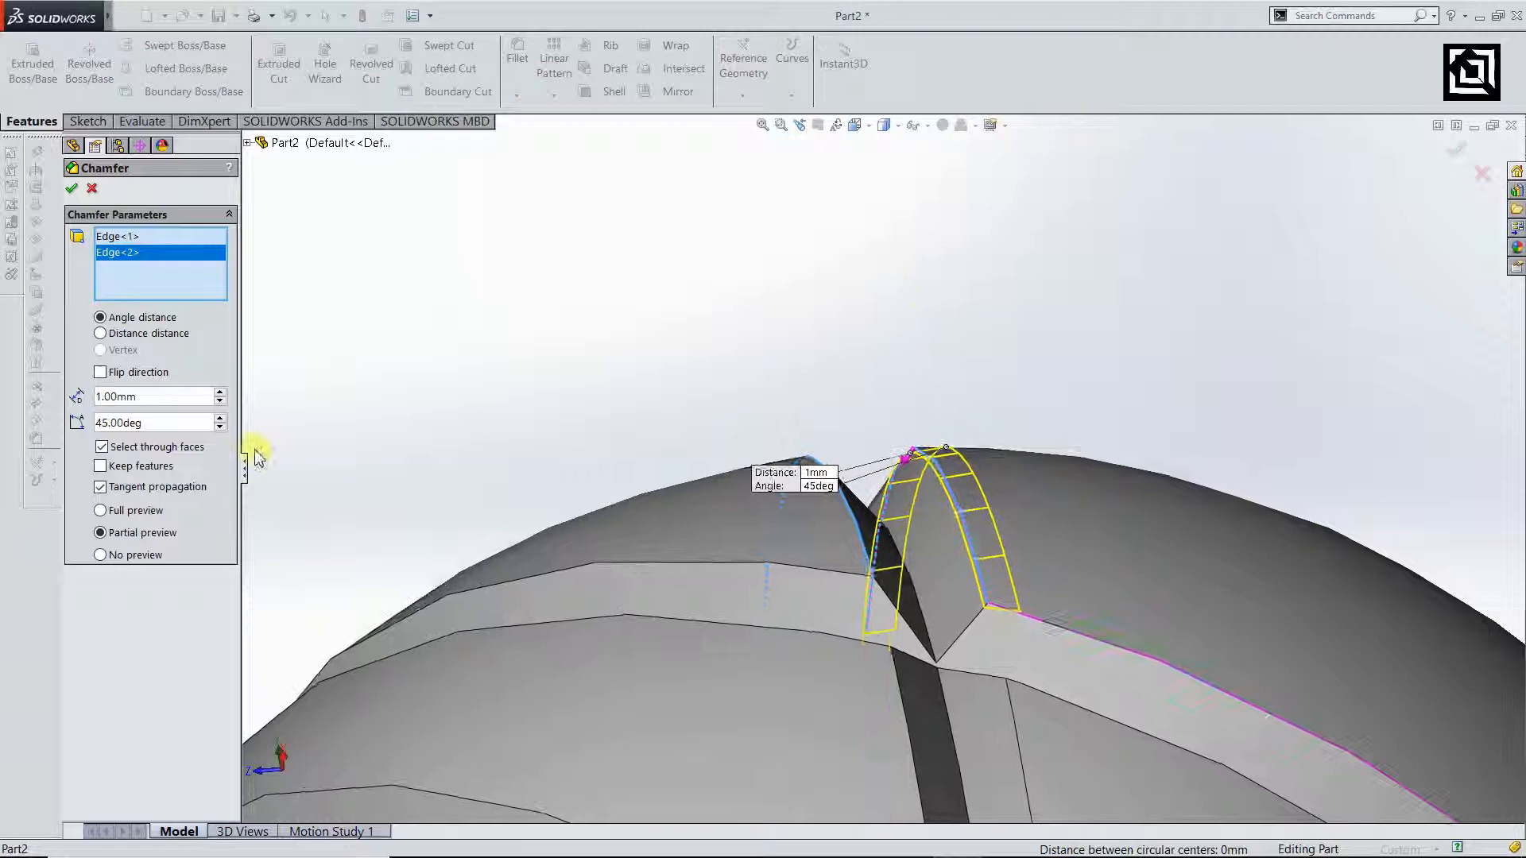
- Try chamfer angles of 50° and 42°, return the angle to 45° and abandon the chamfer
left_click(220, 419)
left_click(220, 419)
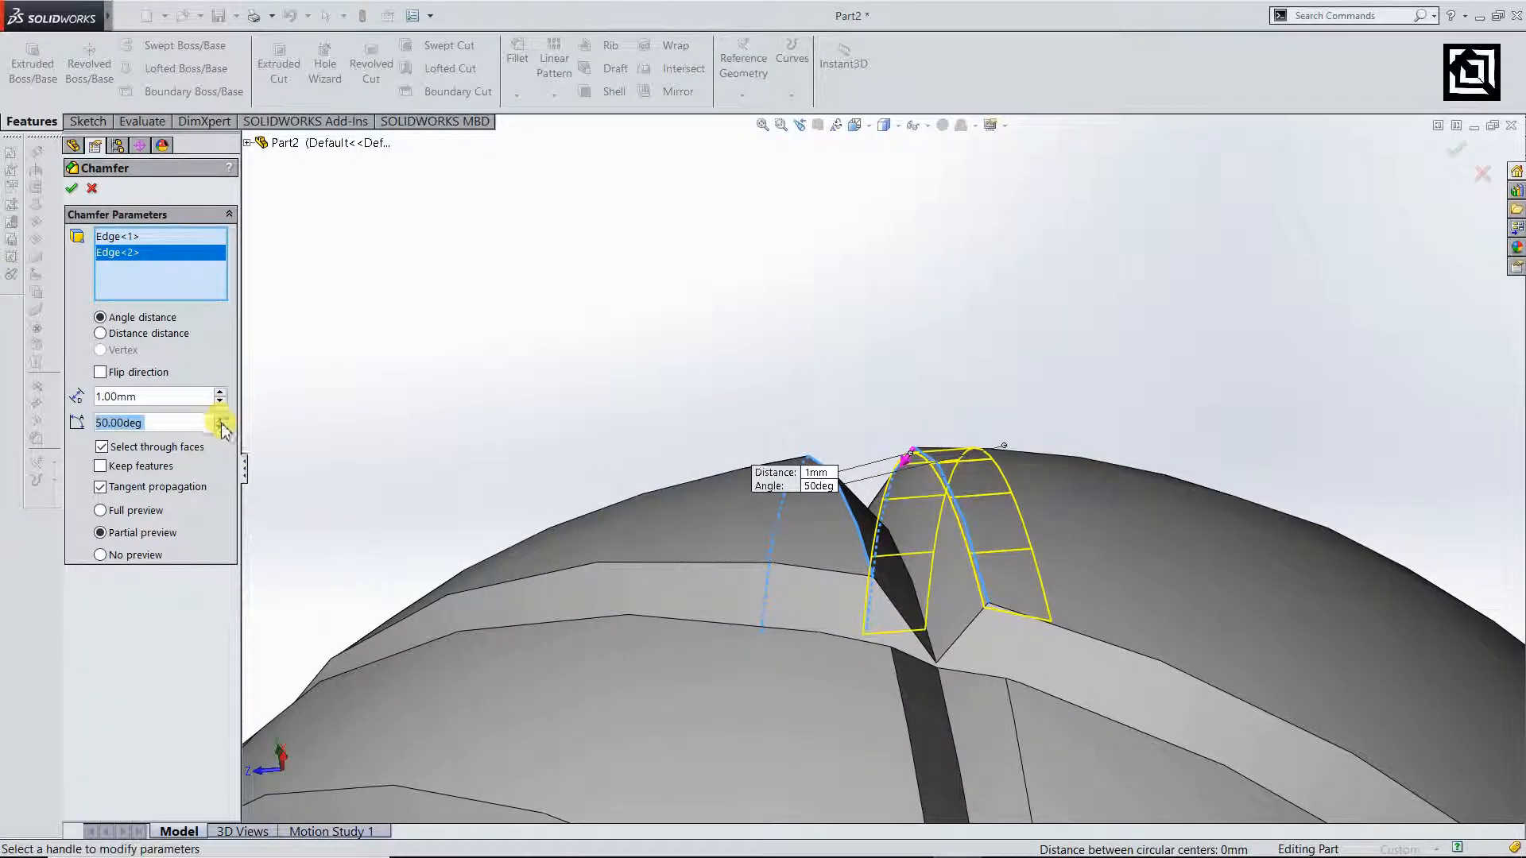
left_click(220, 427)
left_click(220, 427)
left_click(220, 427)
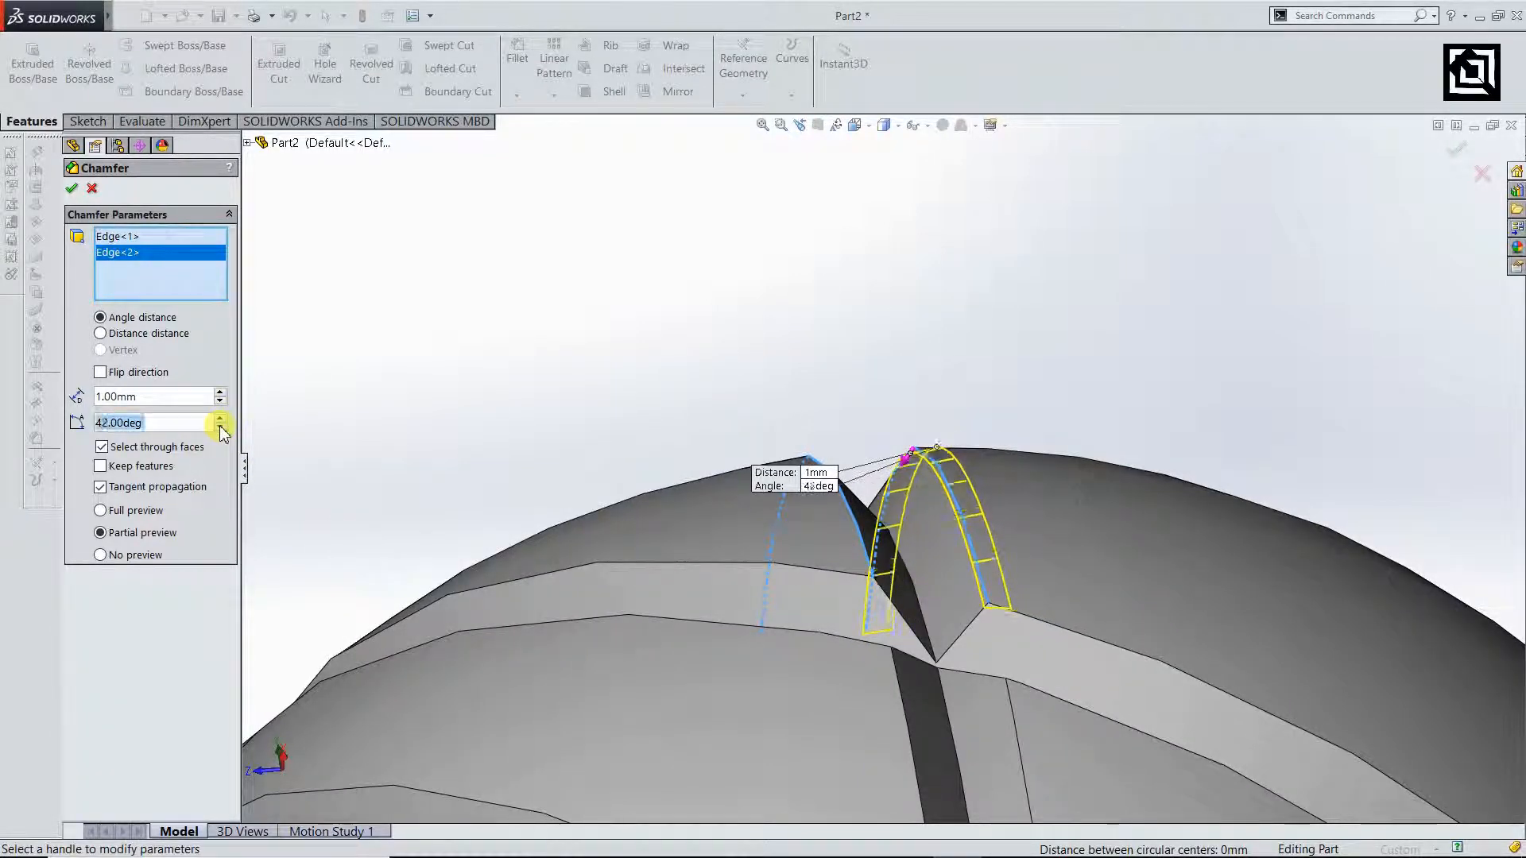
left_click(220, 418)
left_click(220, 419)
left_click(221, 418)
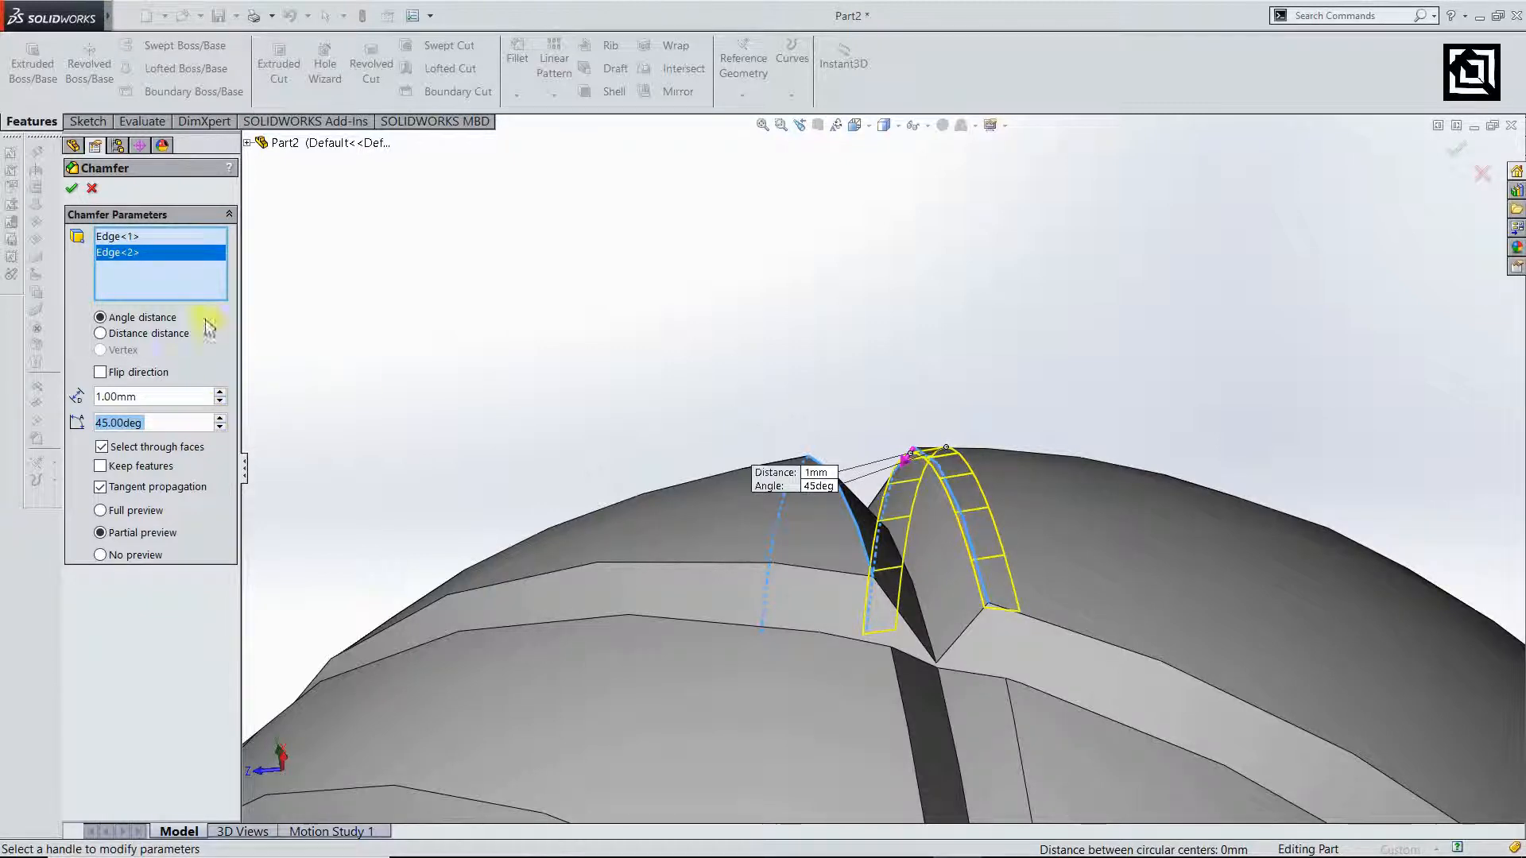
left_click(92, 190)
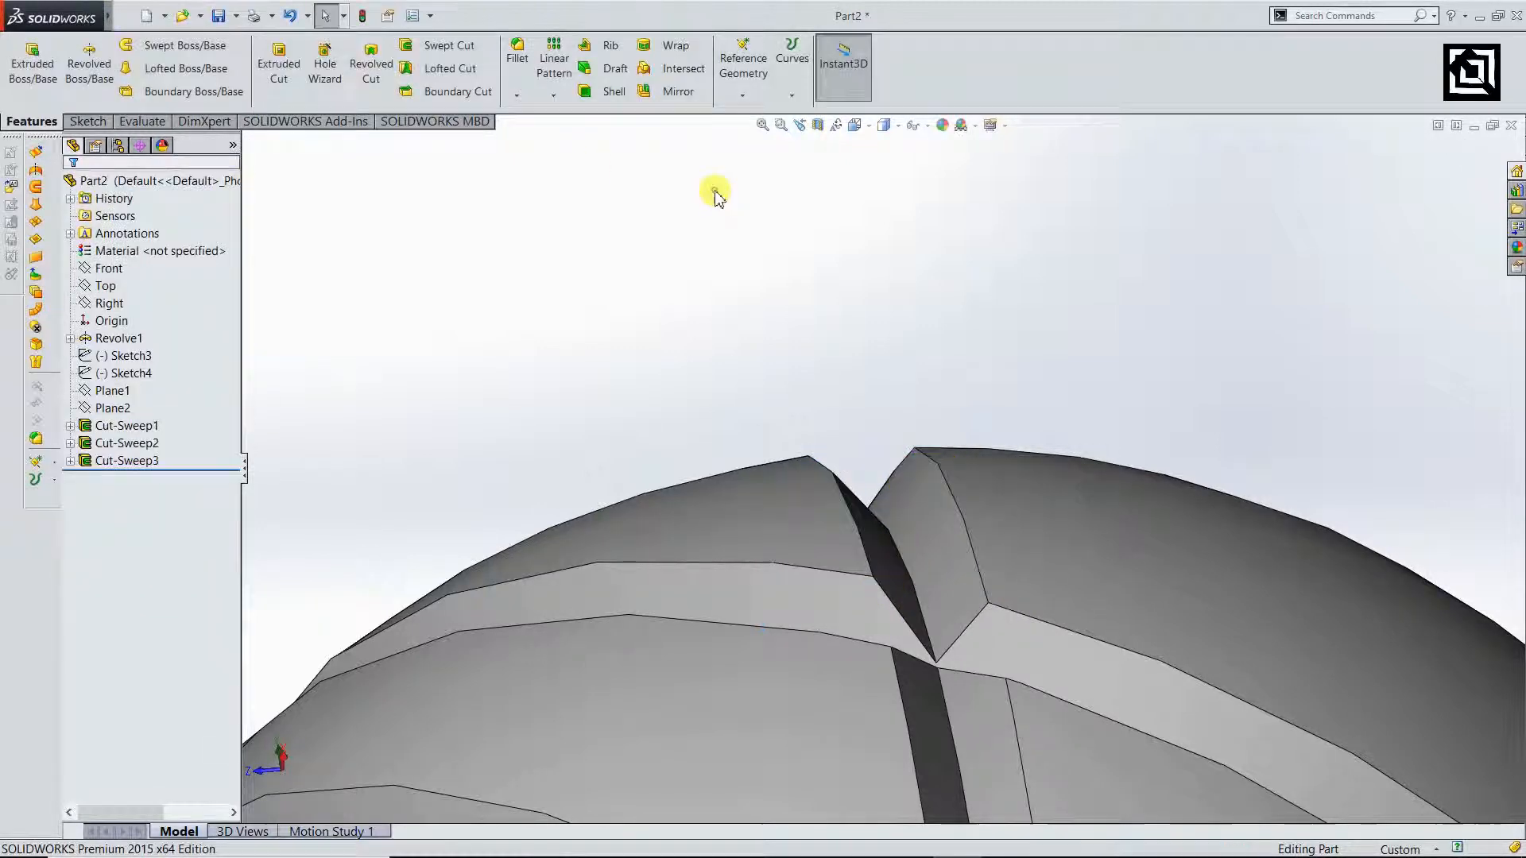
- Start a fillet on both upper edges of the vertical groove and both edges of each slanted groove left of it
left_click(518, 51)
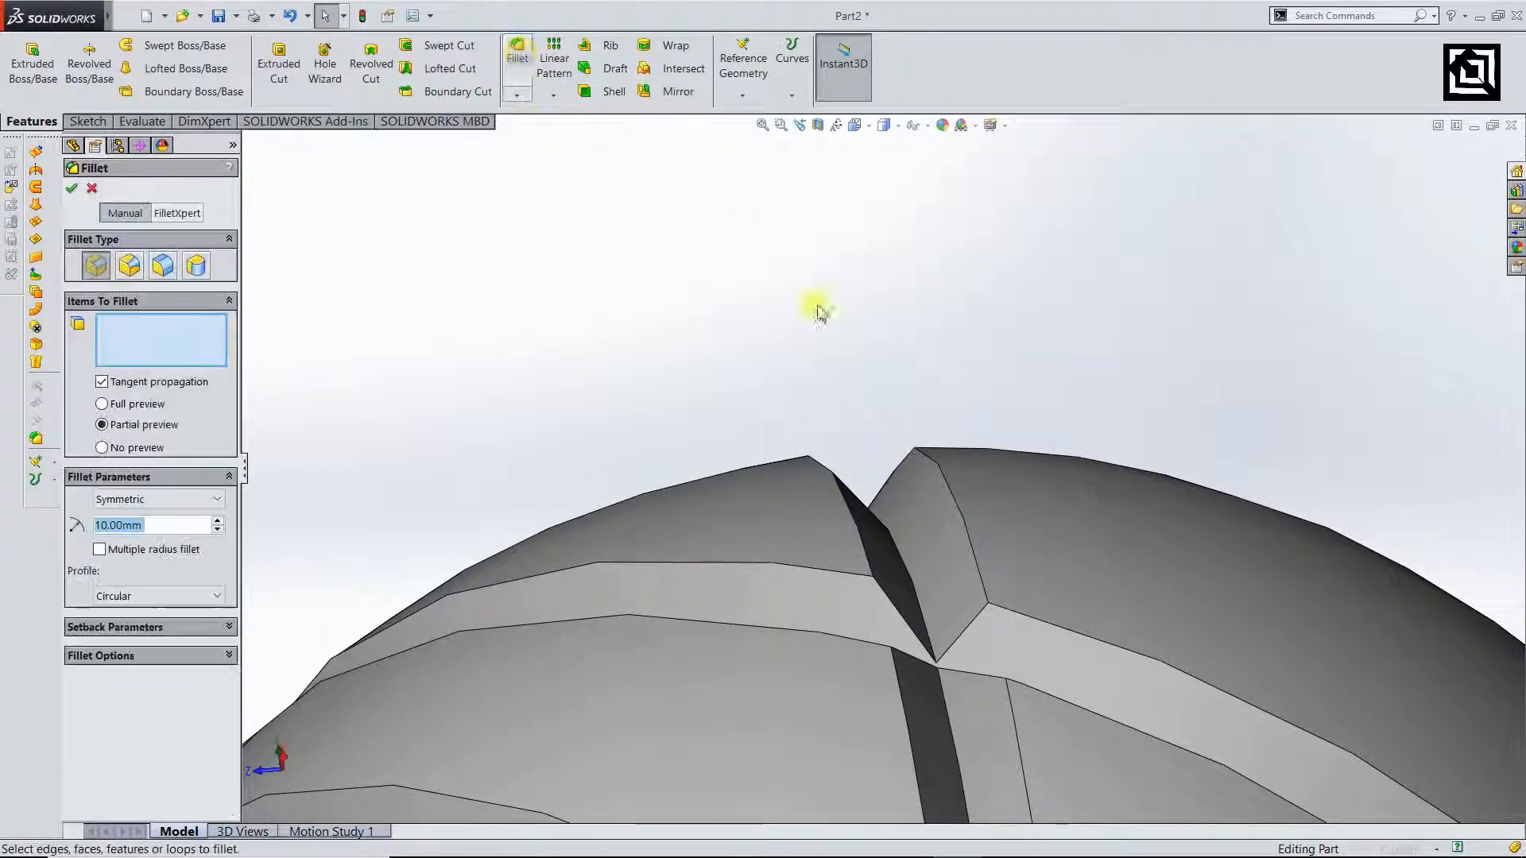
left_click(942, 474)
middle_click_drag(923, 501, 876, 623)
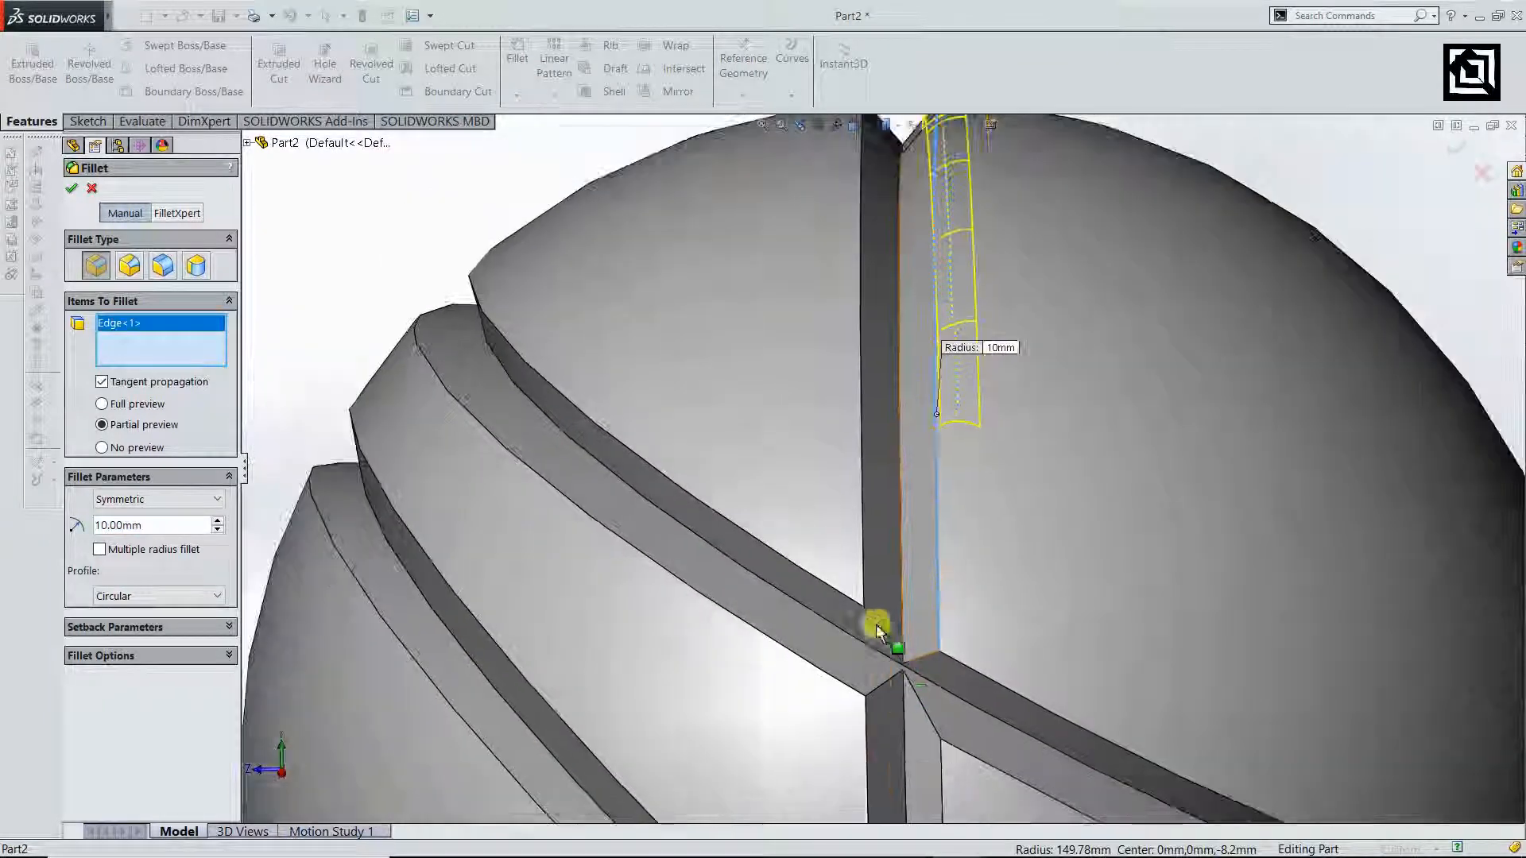
left_click(861, 456)
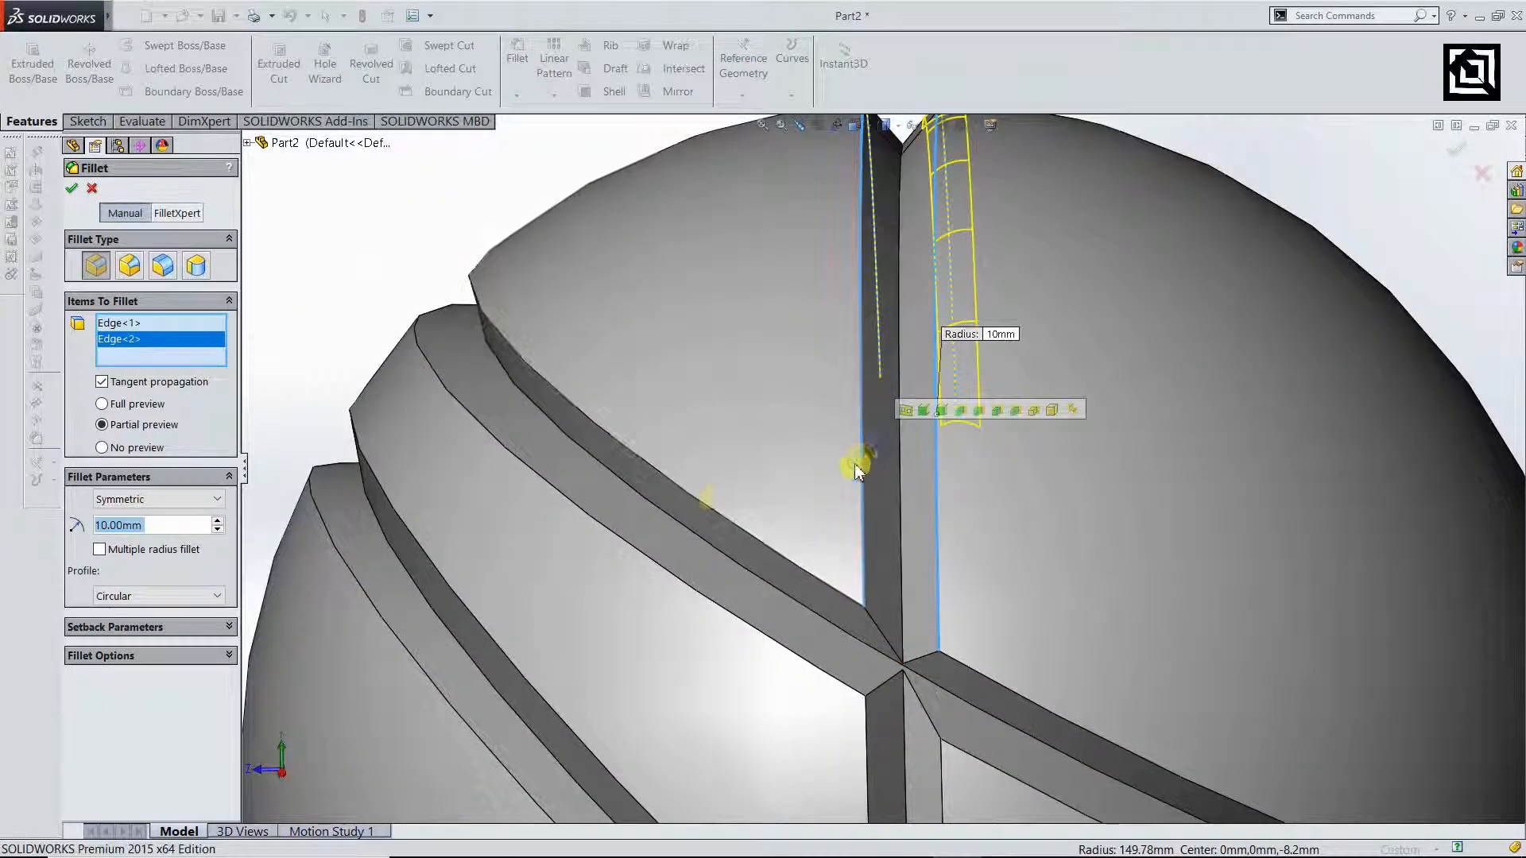
left_click(688, 496)
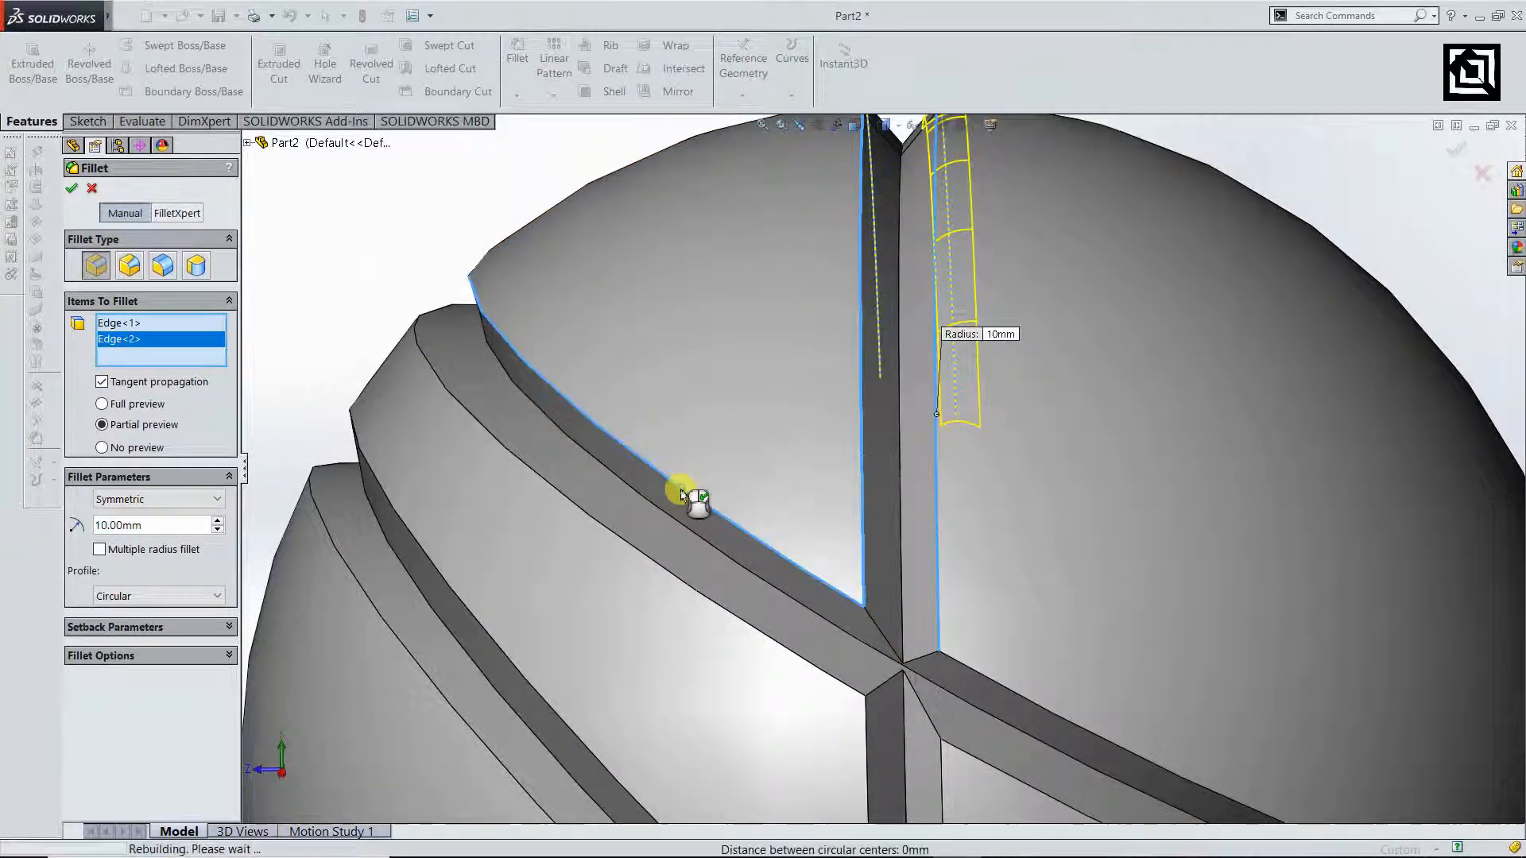
left_click(601, 536)
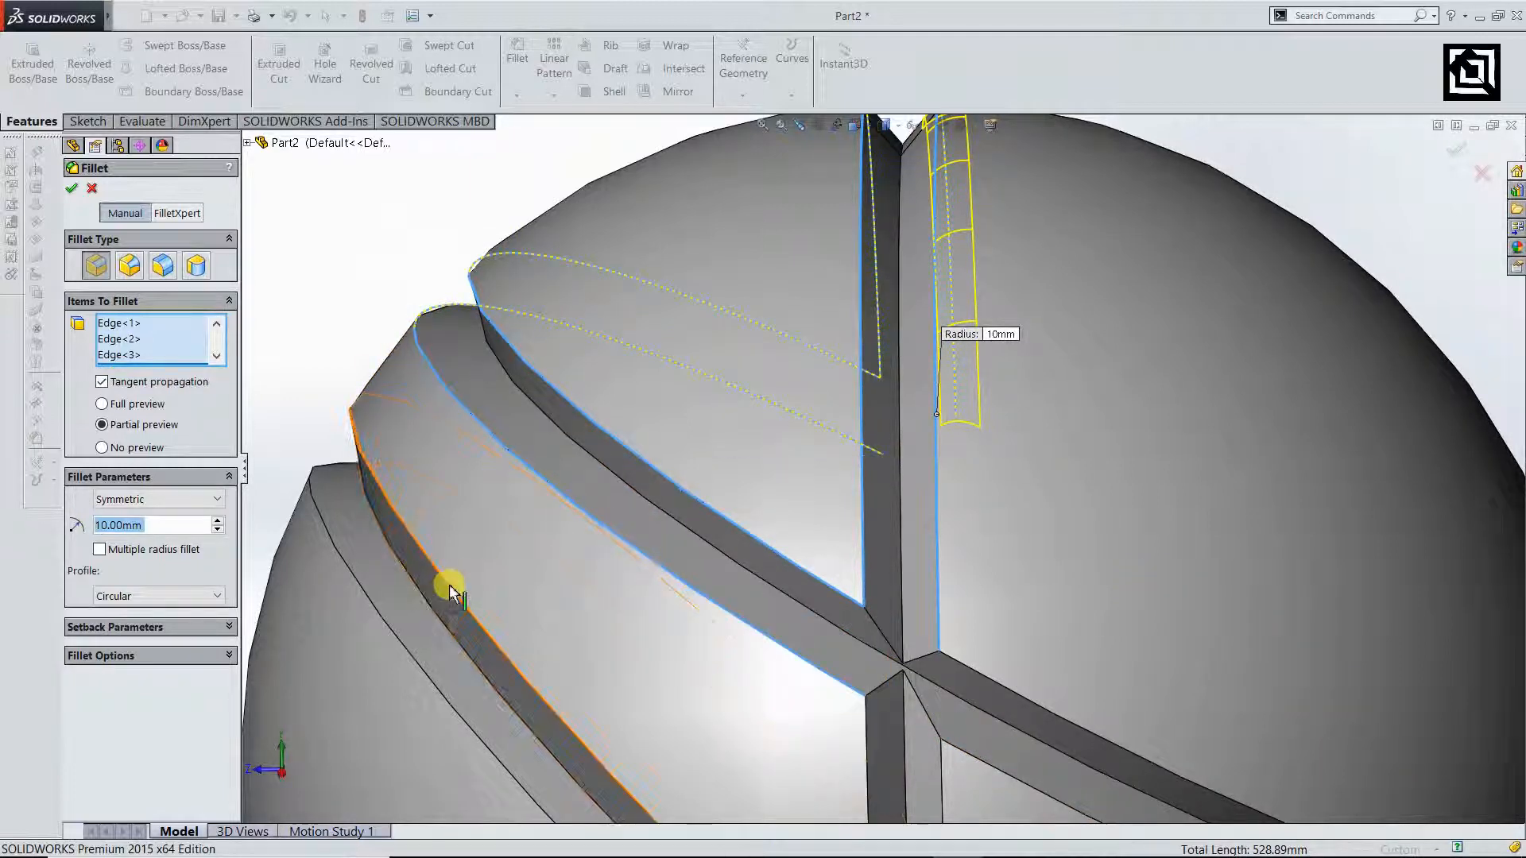
left_click(449, 589)
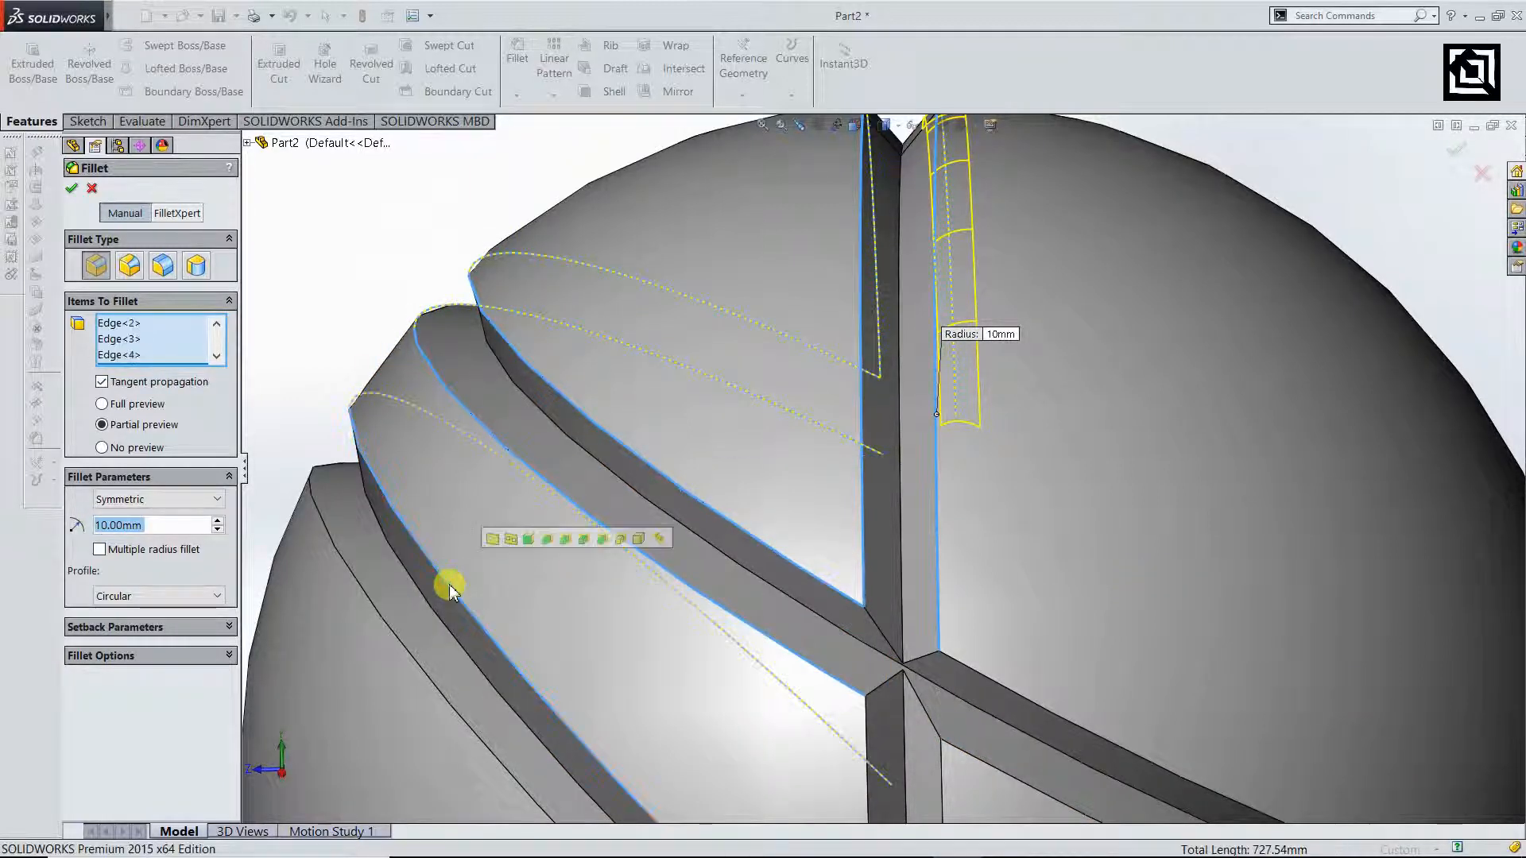
left_click(391, 628)
- Add the vertical groove's two middle edges and both edges of the upper slanted groove right of it to the fillet
scroll(903, 637, "up", 3)
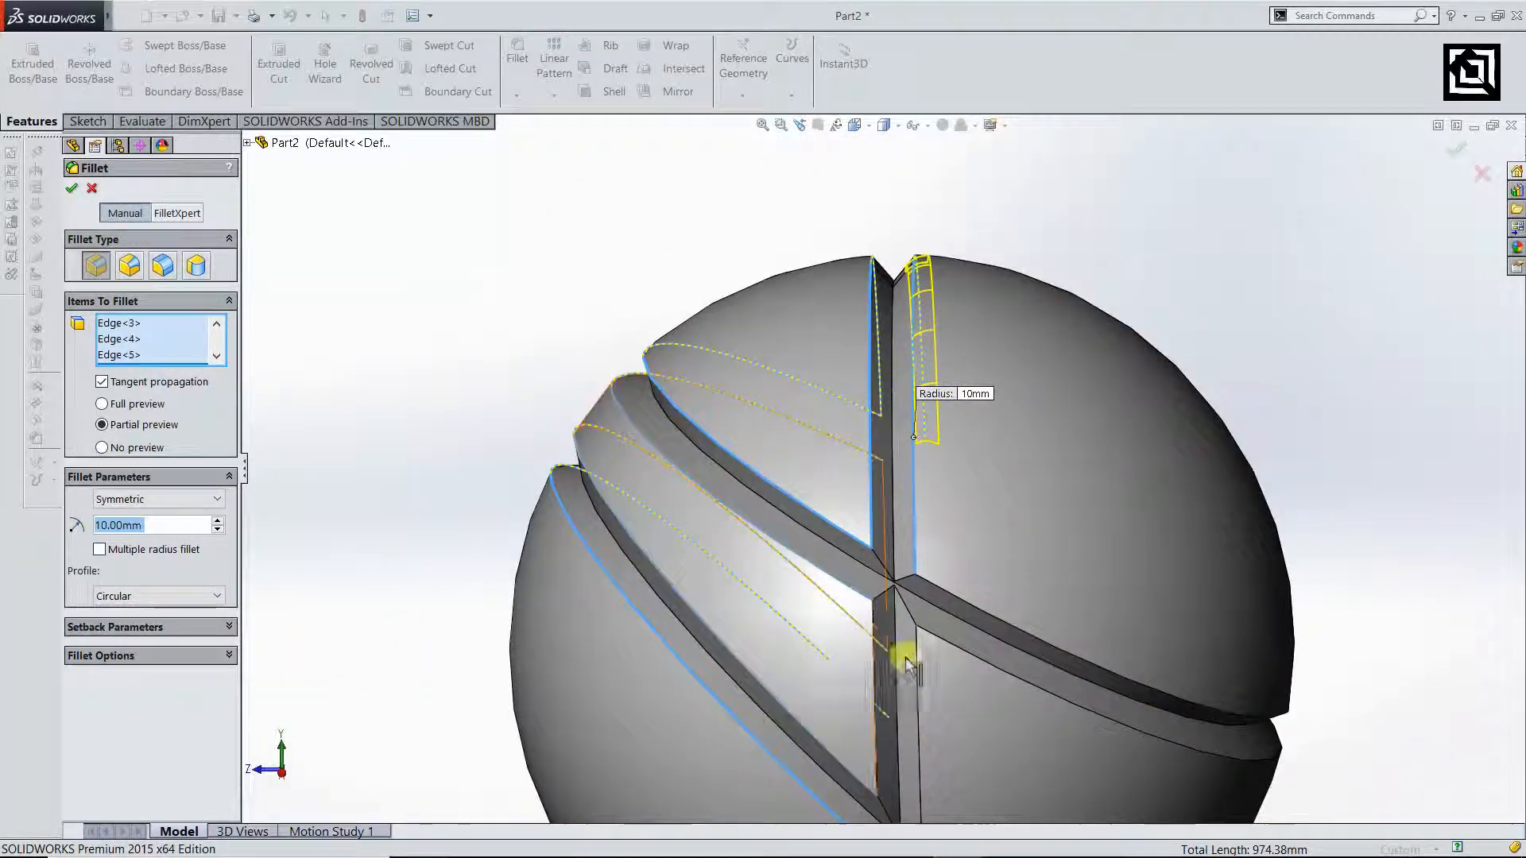
scroll(903, 647, "up", 2)
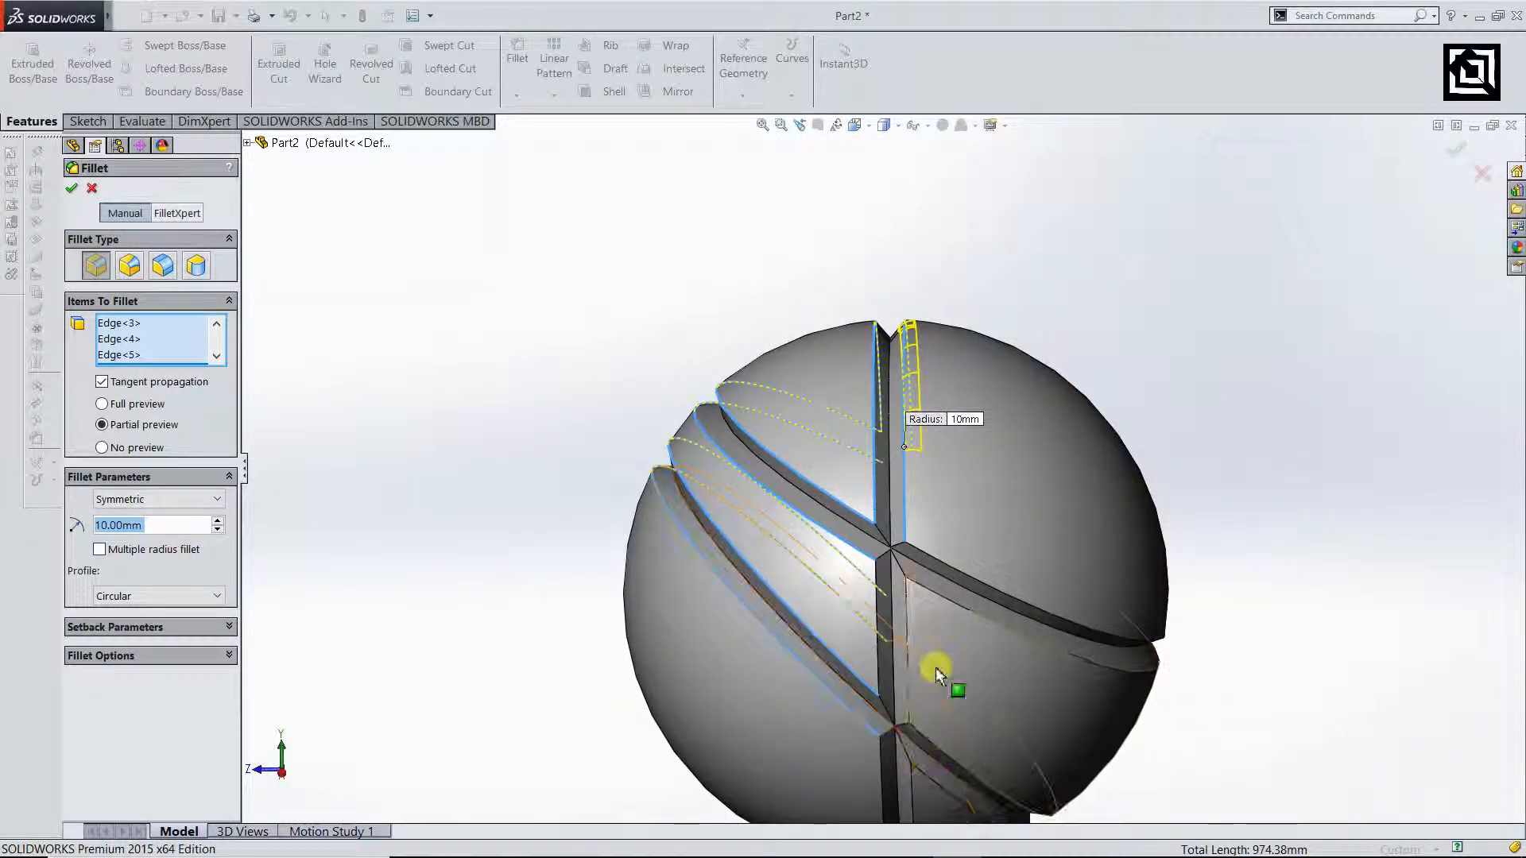
scroll(934, 672, "down", 3)
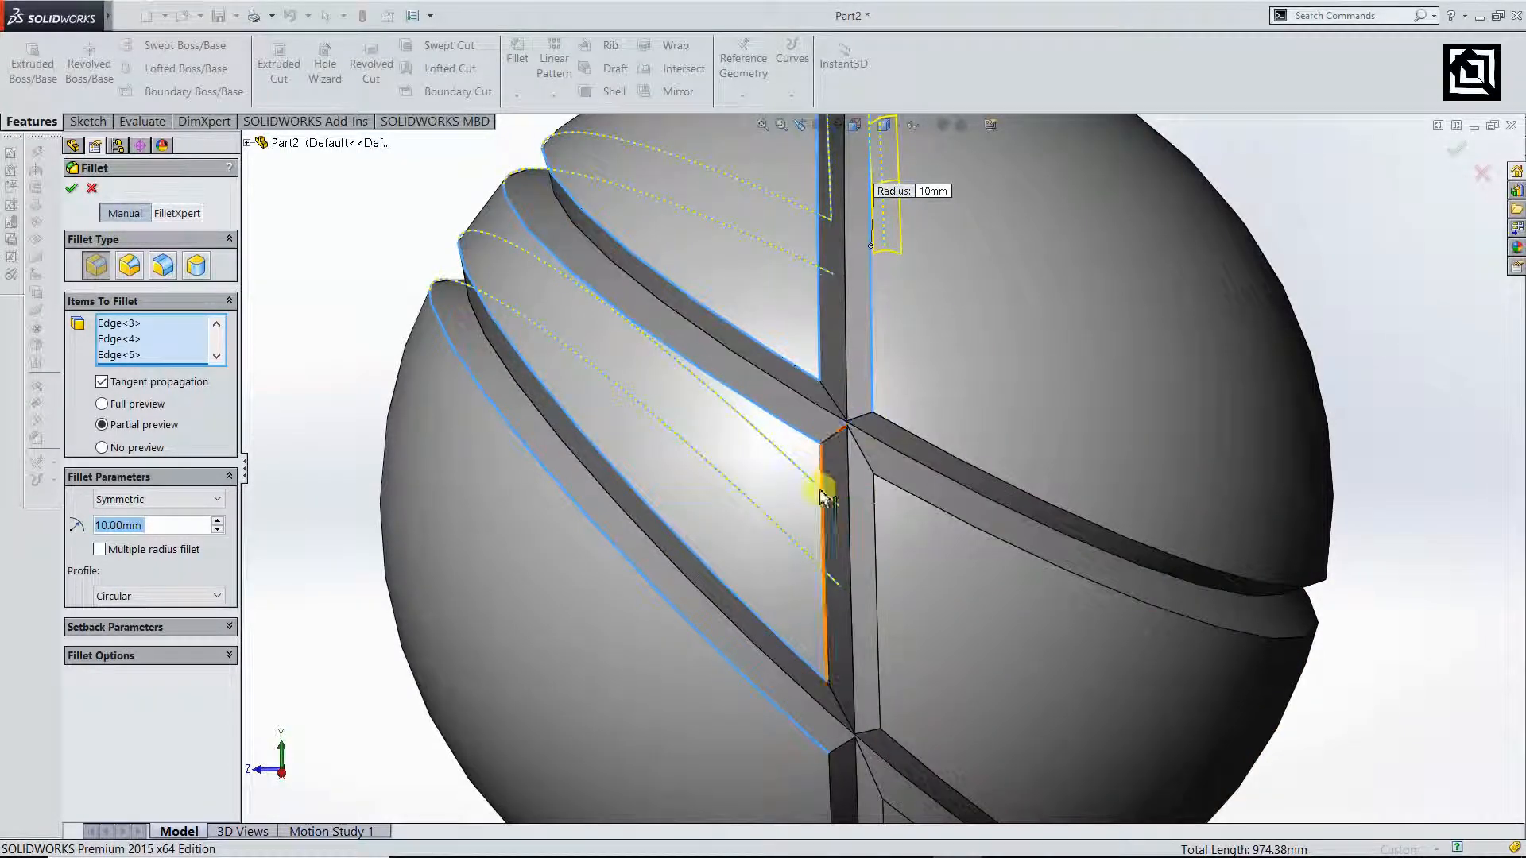
left_click(866, 529)
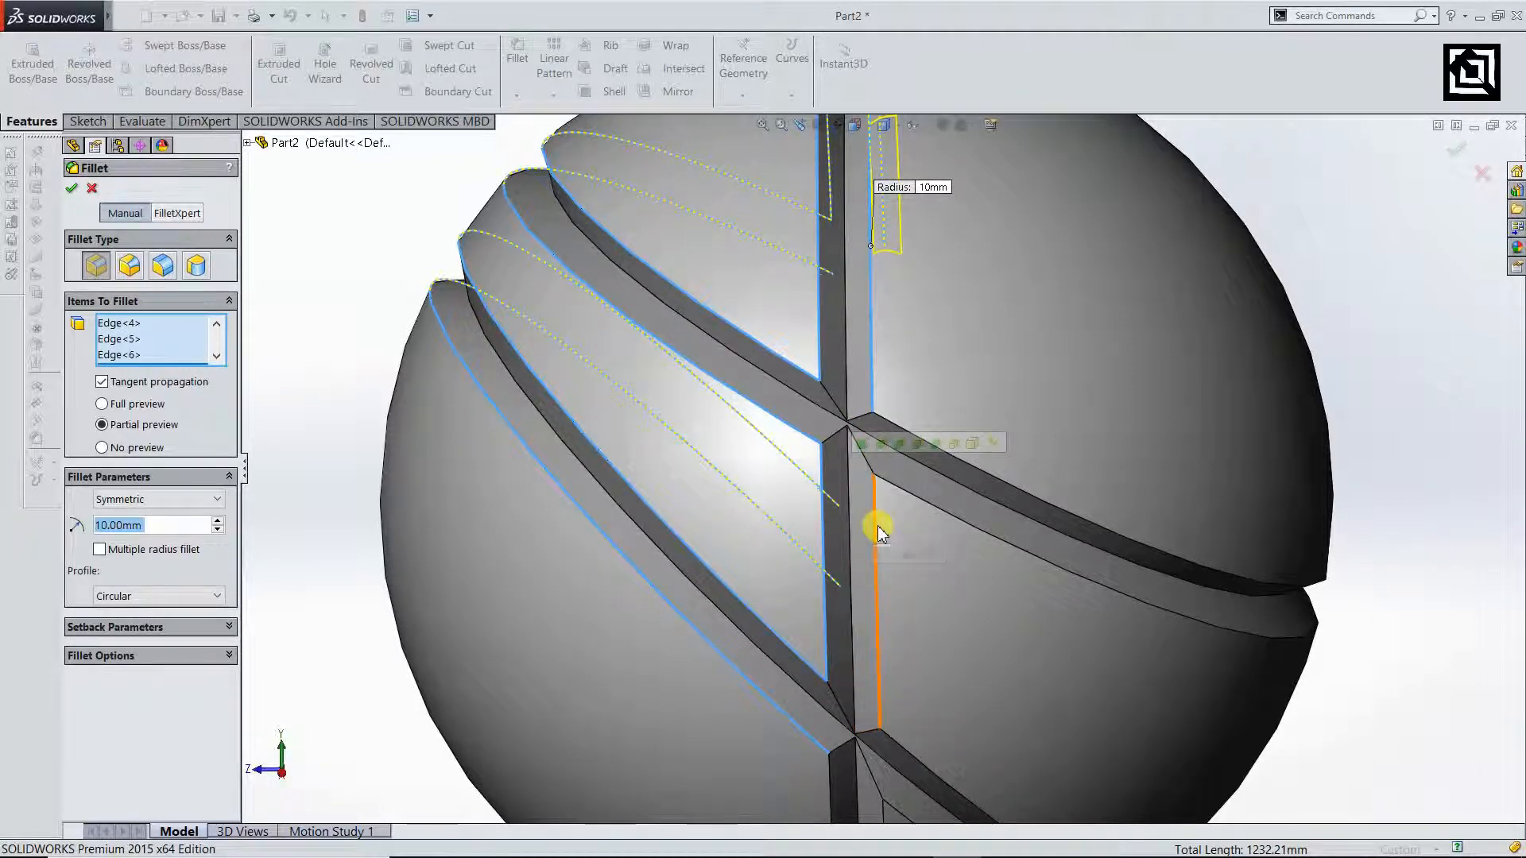
left_click(879, 531)
left_click(914, 498)
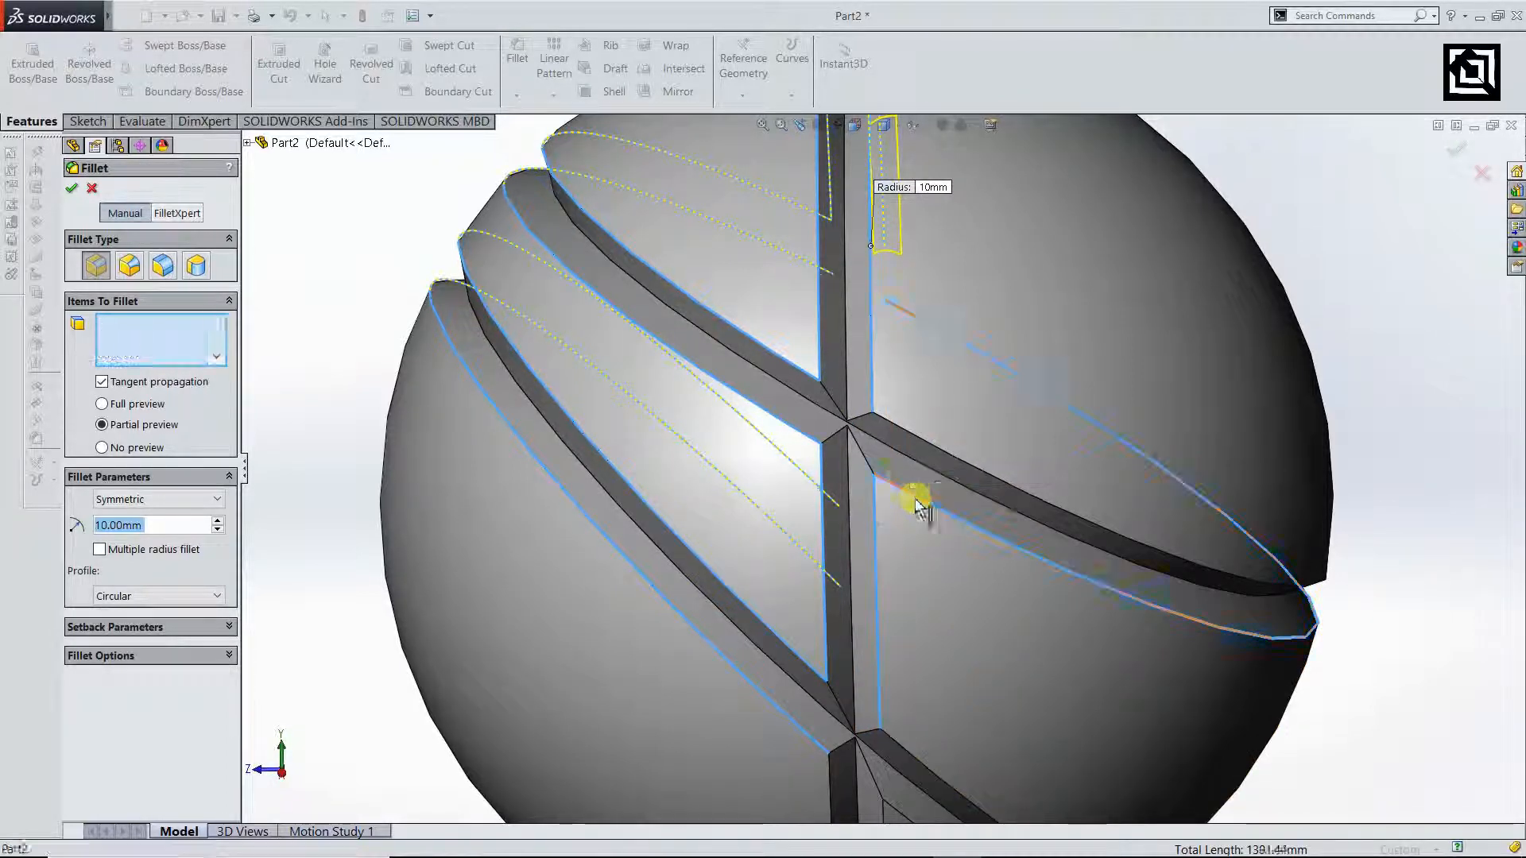
left_click(907, 441)
- Add the vertical groove's two bottom edges and both edges of the lower slanted groove right of it to the fillet
scroll(913, 720, "up", 3)
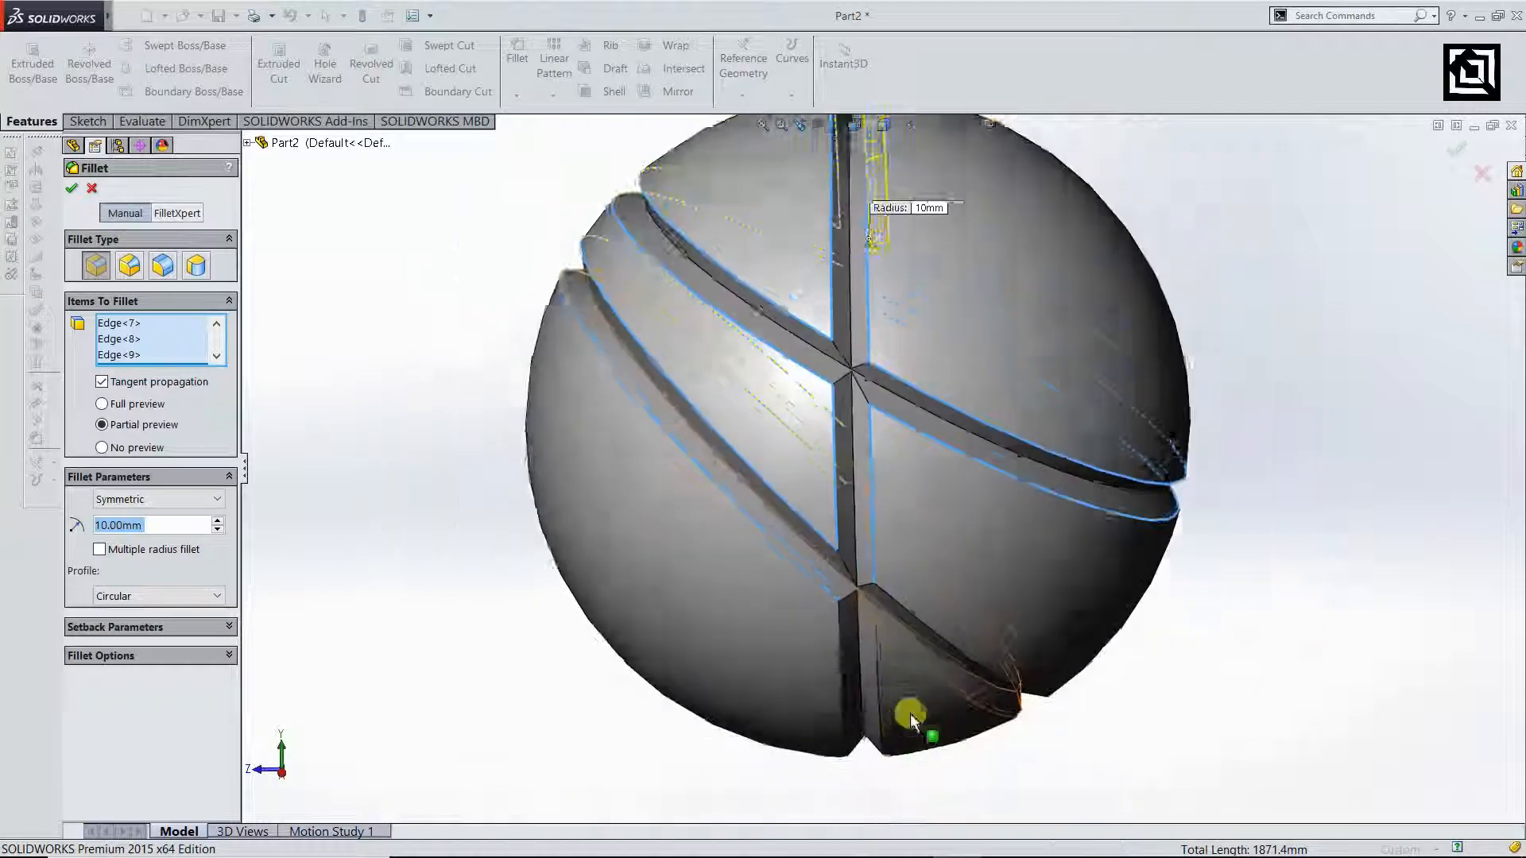
scroll(911, 721, "down", 3)
left_click(802, 585)
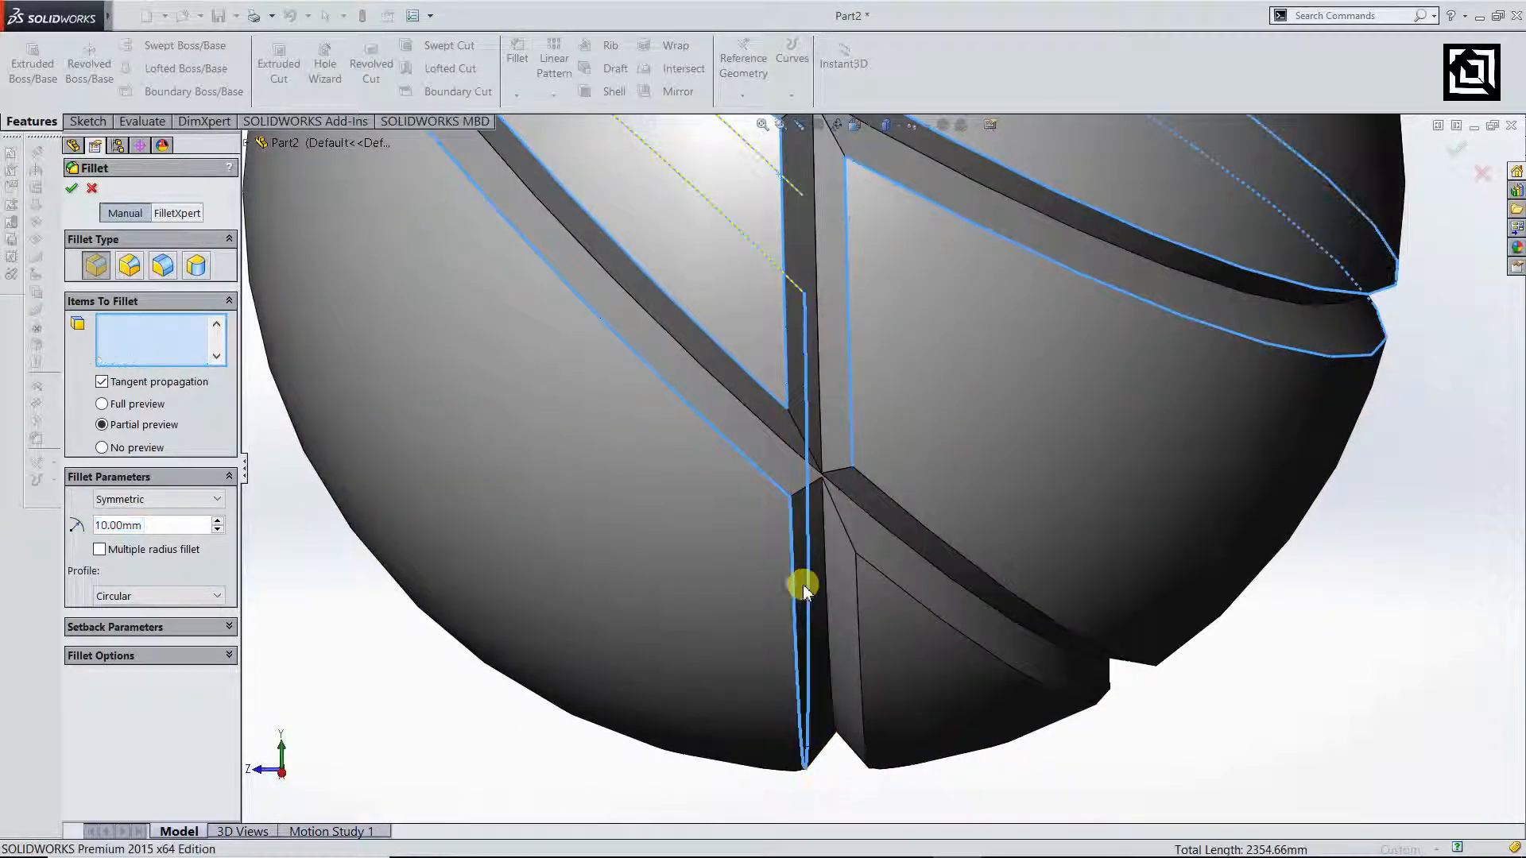
left_click(865, 612)
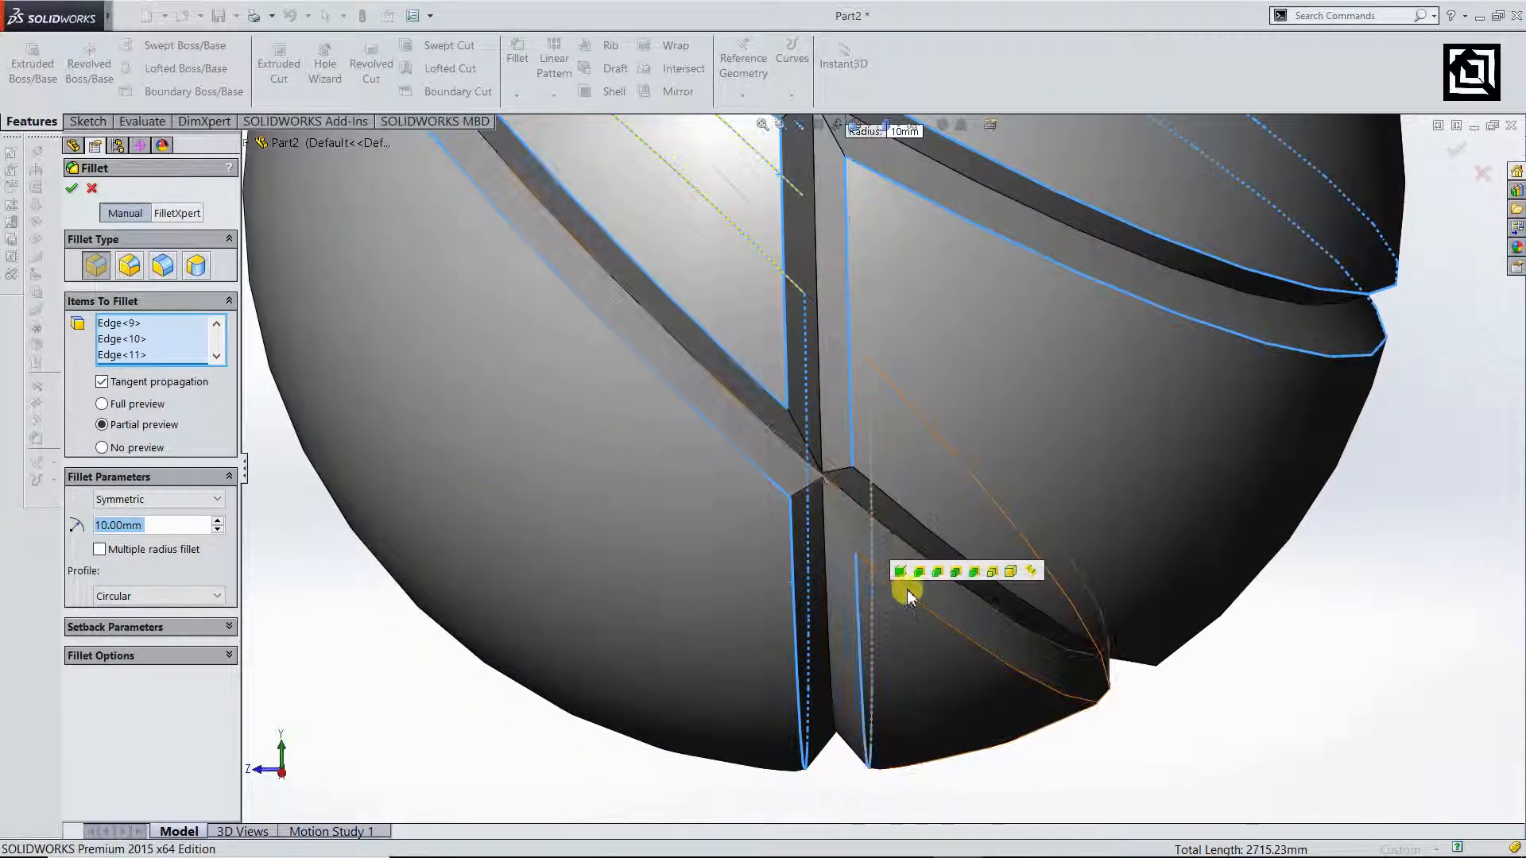
left_click(913, 598)
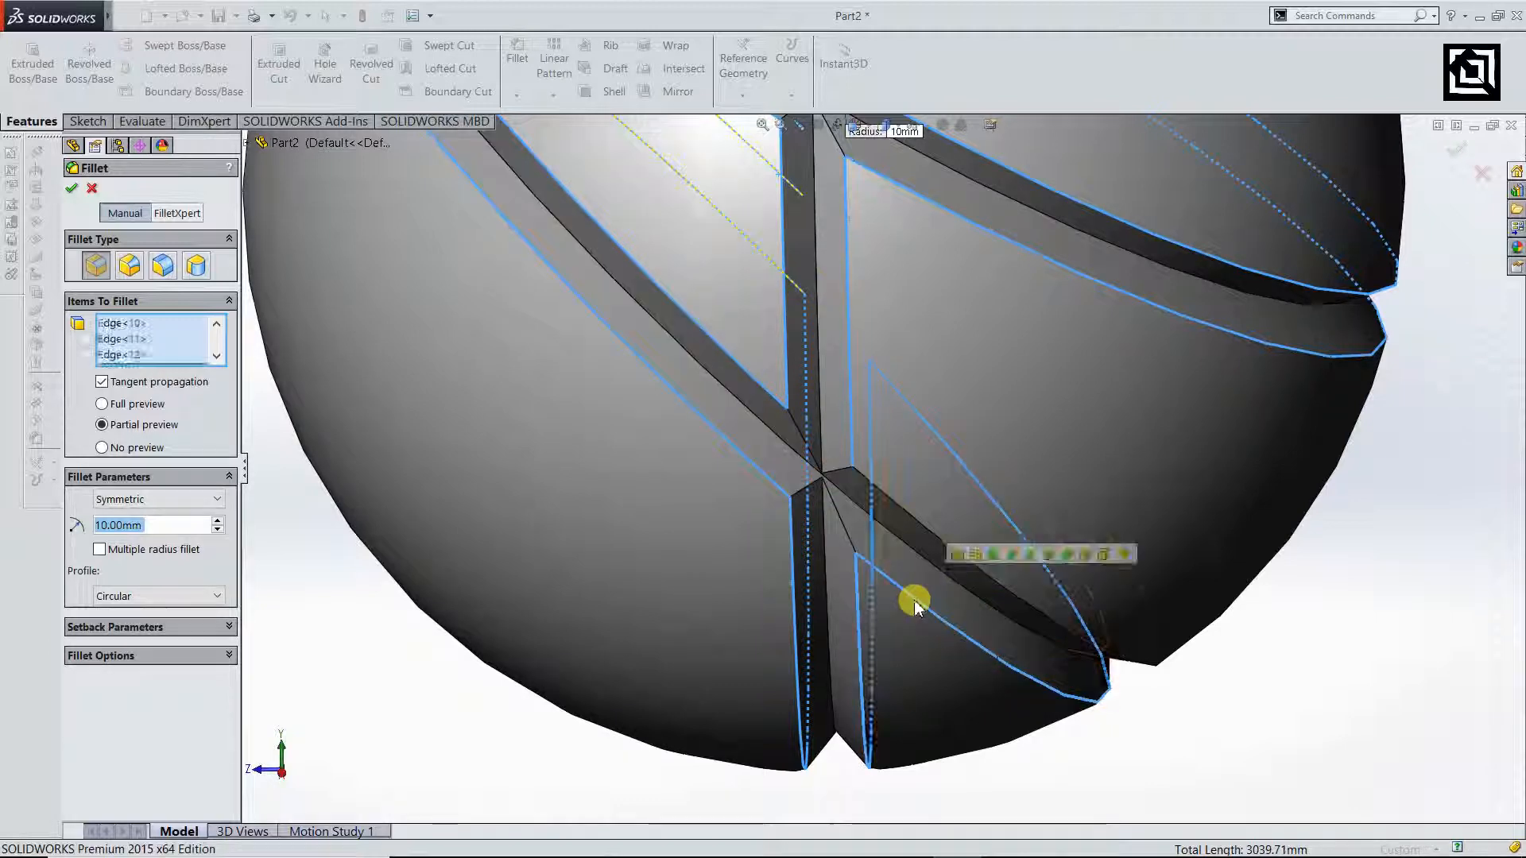
left_click(893, 500)
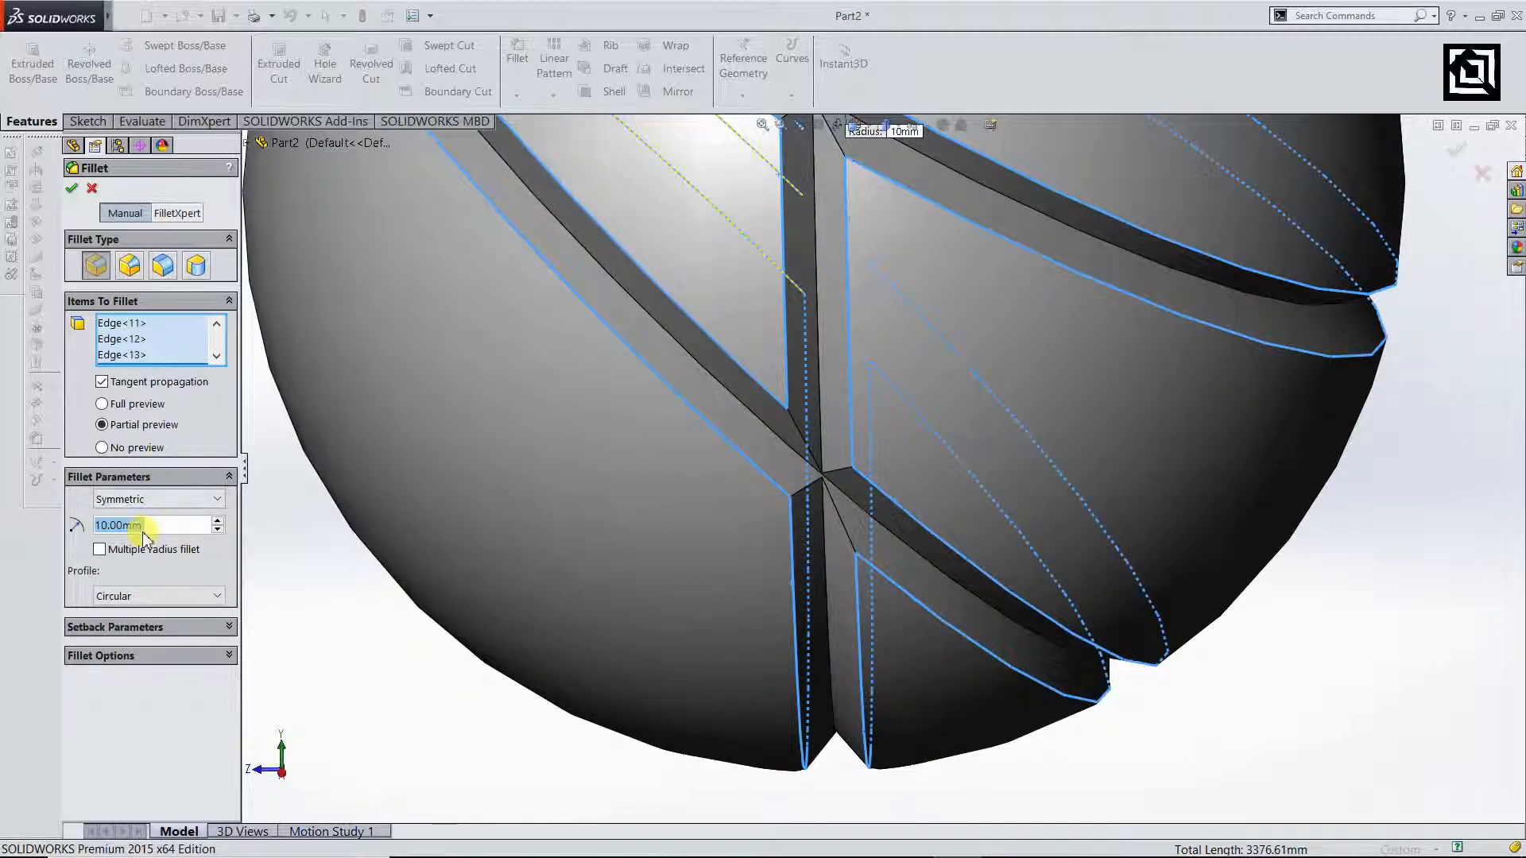
- Try a 5 mm radius for the groove-edge fillet and set it to 7 mm
type("5")
key("Return")
scroll(930, 447, "up", 6)
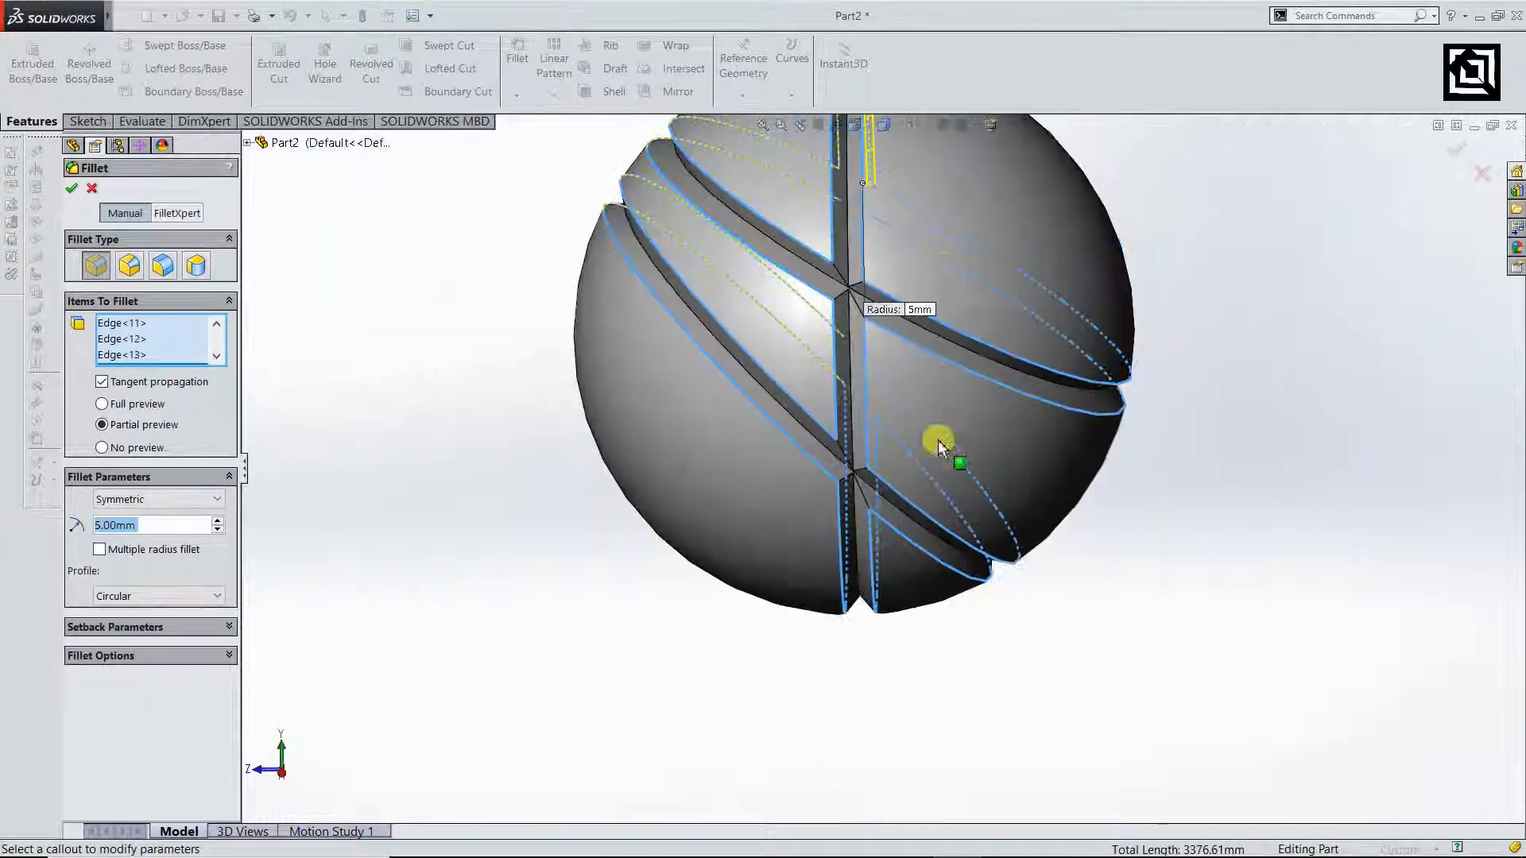
scroll(834, 175, "down", 2)
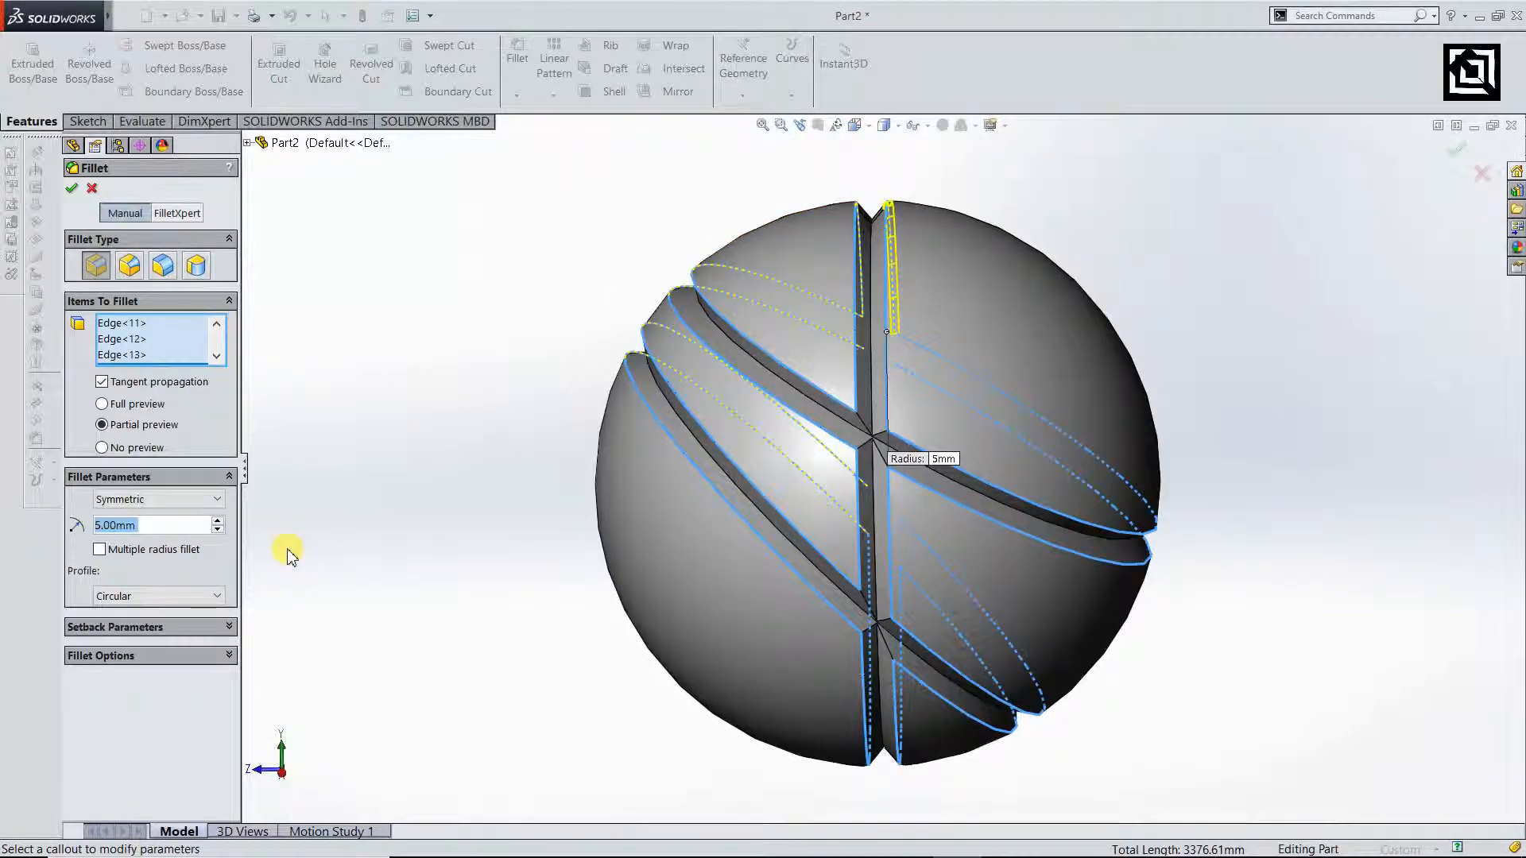
type("7")
key("Return")
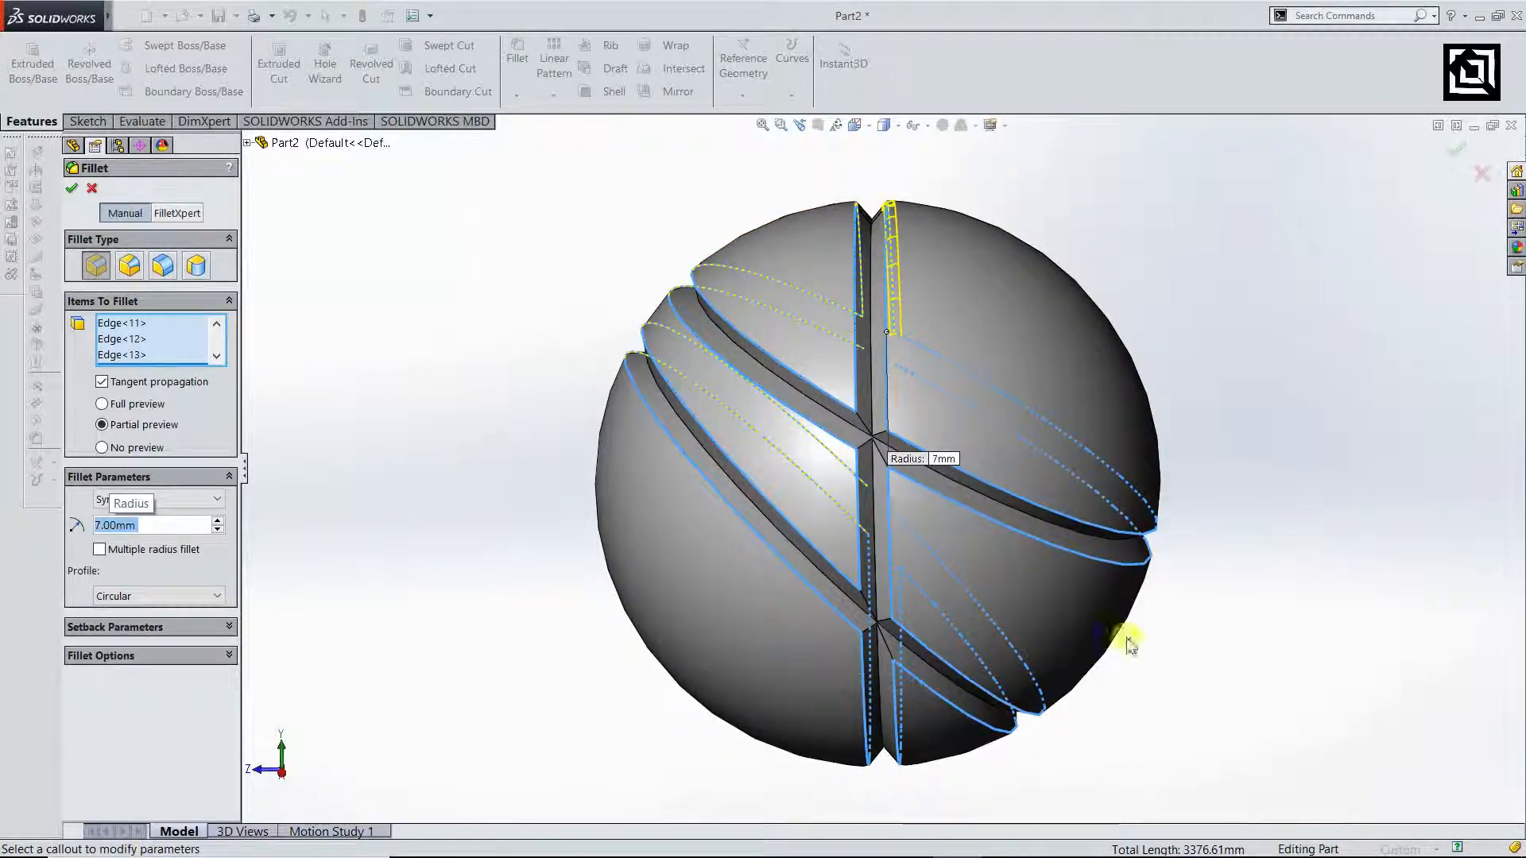
- Add the four short corner edges where the vertical groove crosses the upper slanted groove to the fillet
scroll(884, 376, "down", 6)
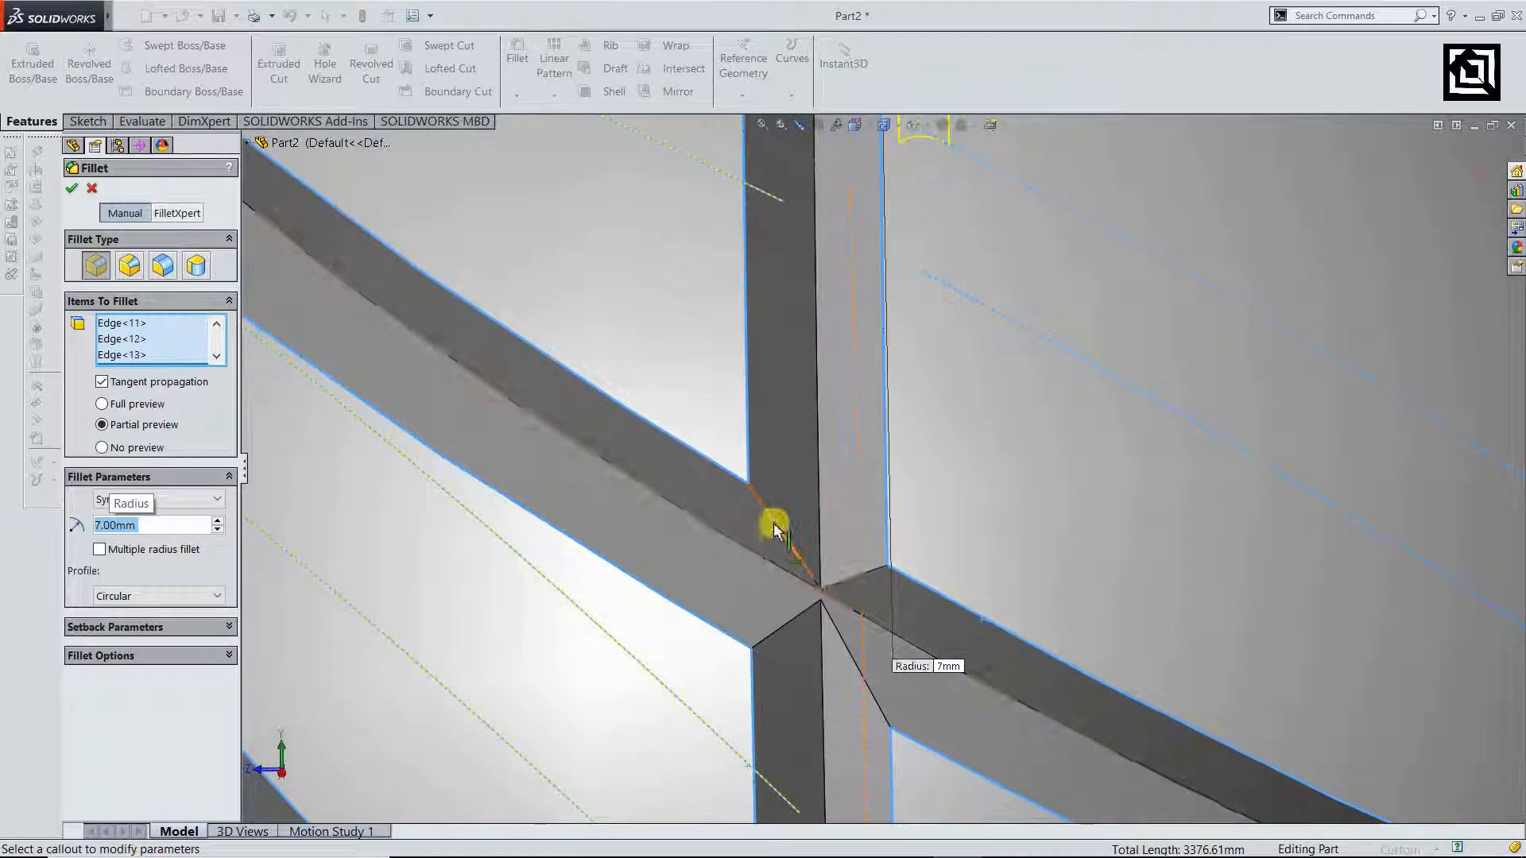
left_click(774, 522)
left_click(844, 579)
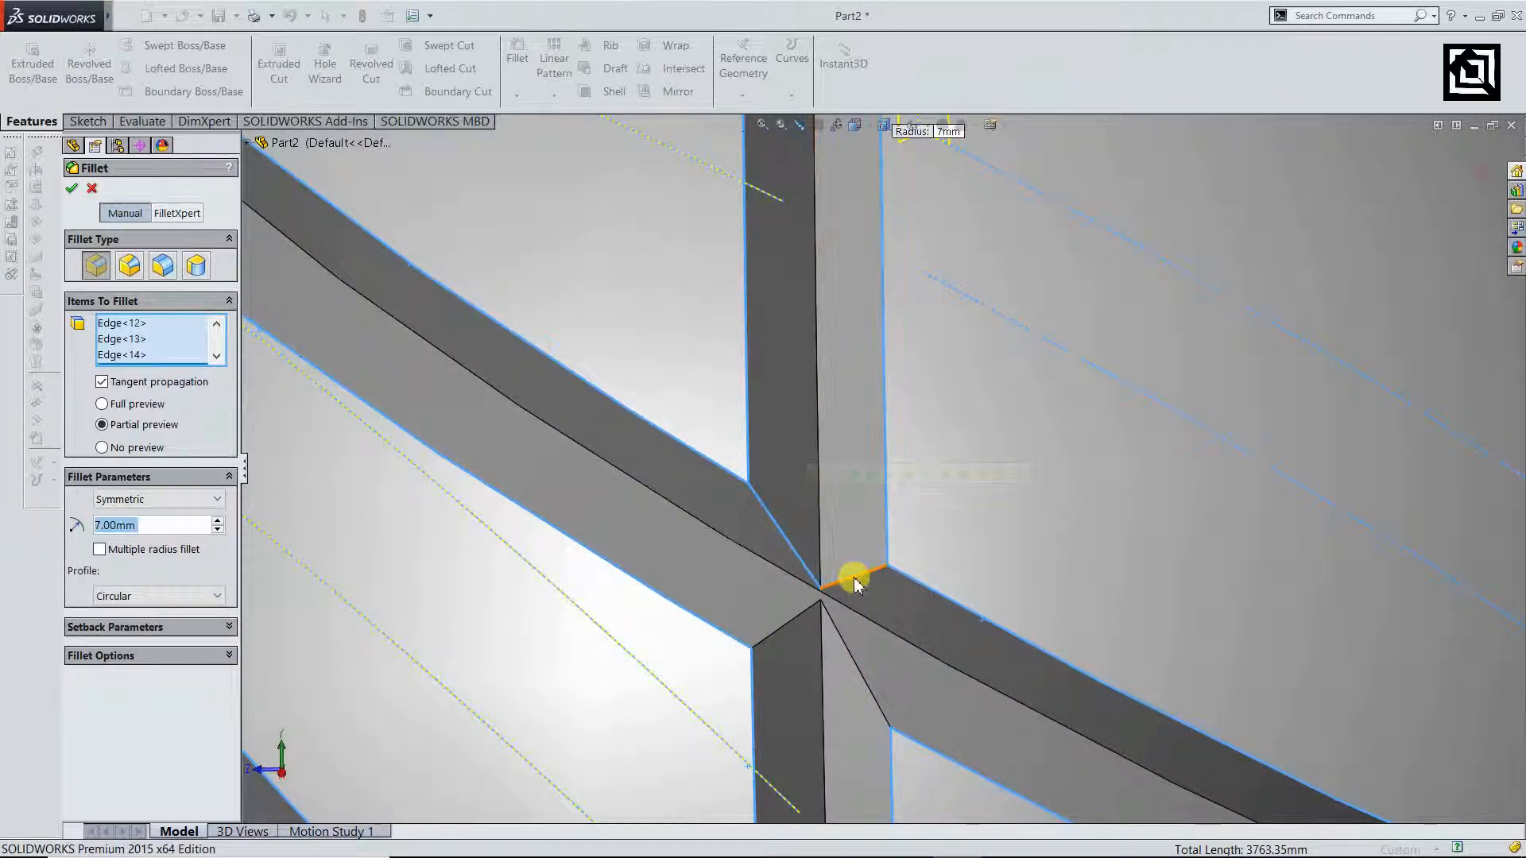
left_click(783, 633)
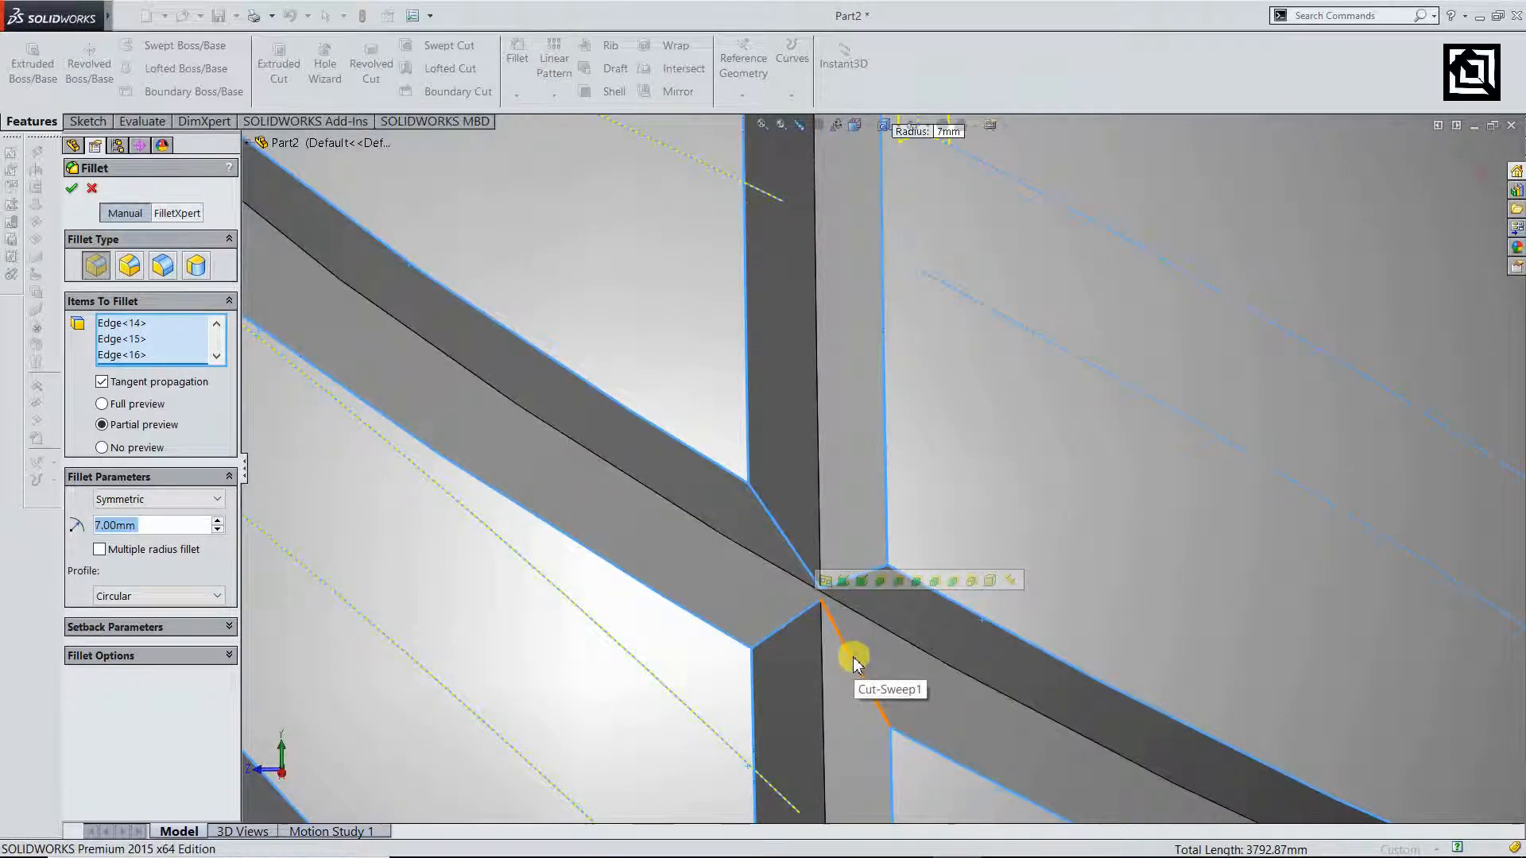
left_click(851, 658)
- Add the four short corner edges where the vertical groove crosses the lower slanted groove to the fillet
scroll(860, 755, "up", 6)
scroll(870, 615, "down", 8)
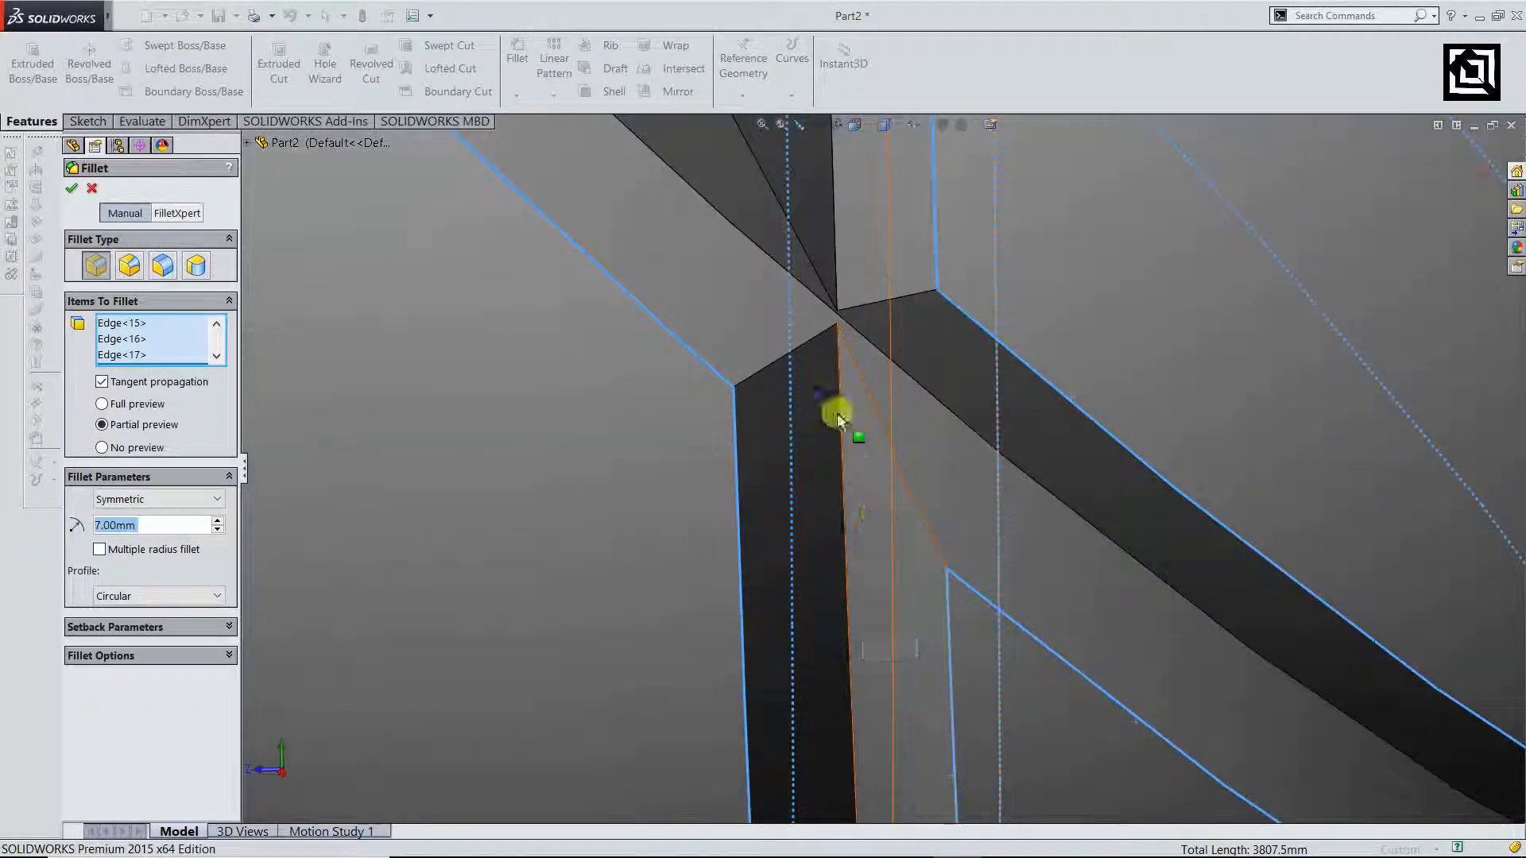
left_click(815, 263)
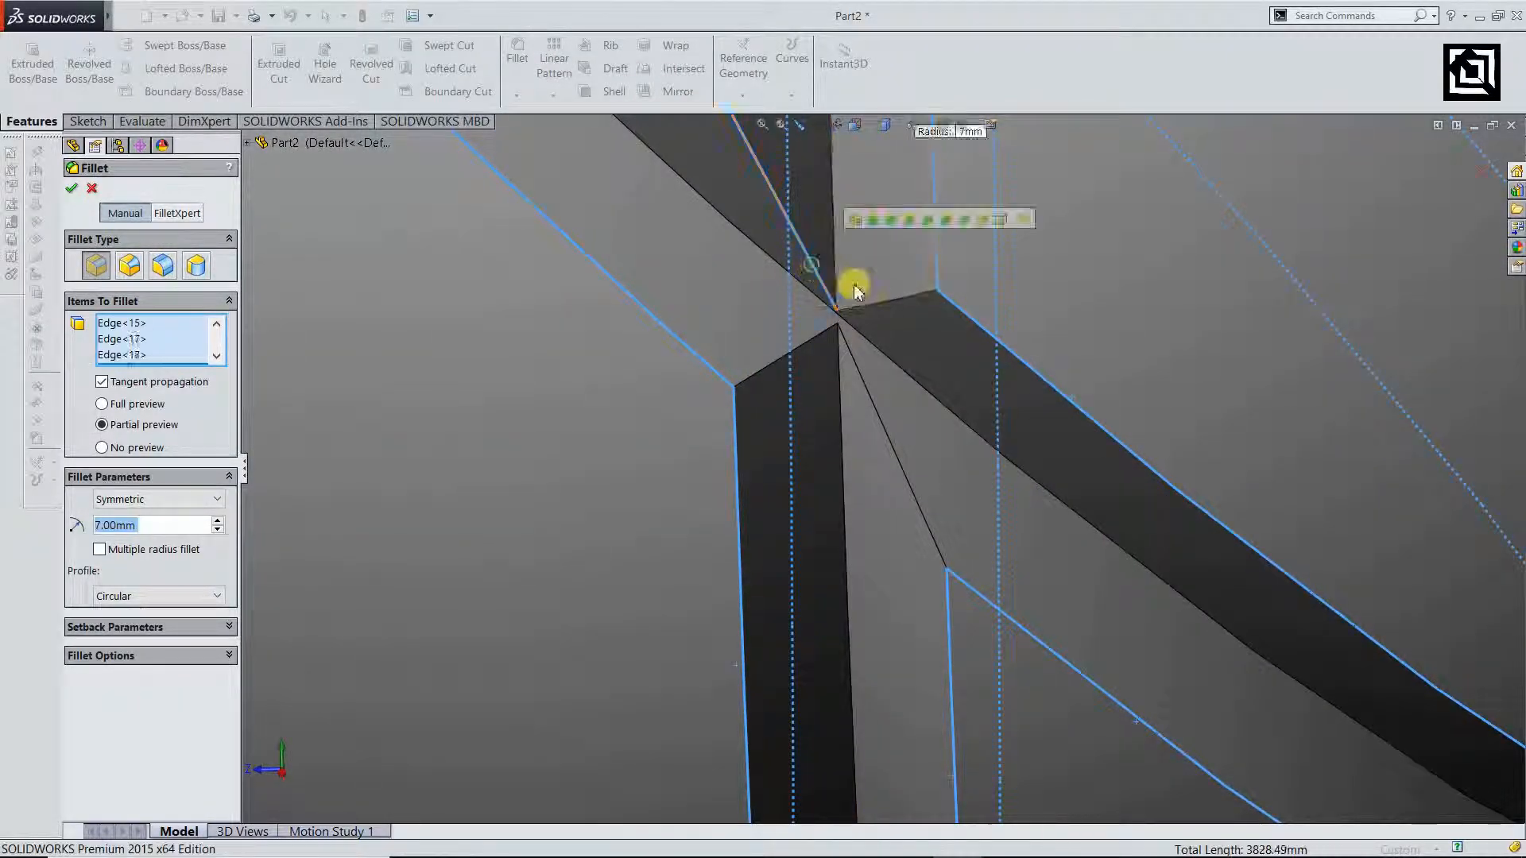
left_click(874, 309)
left_click(770, 361)
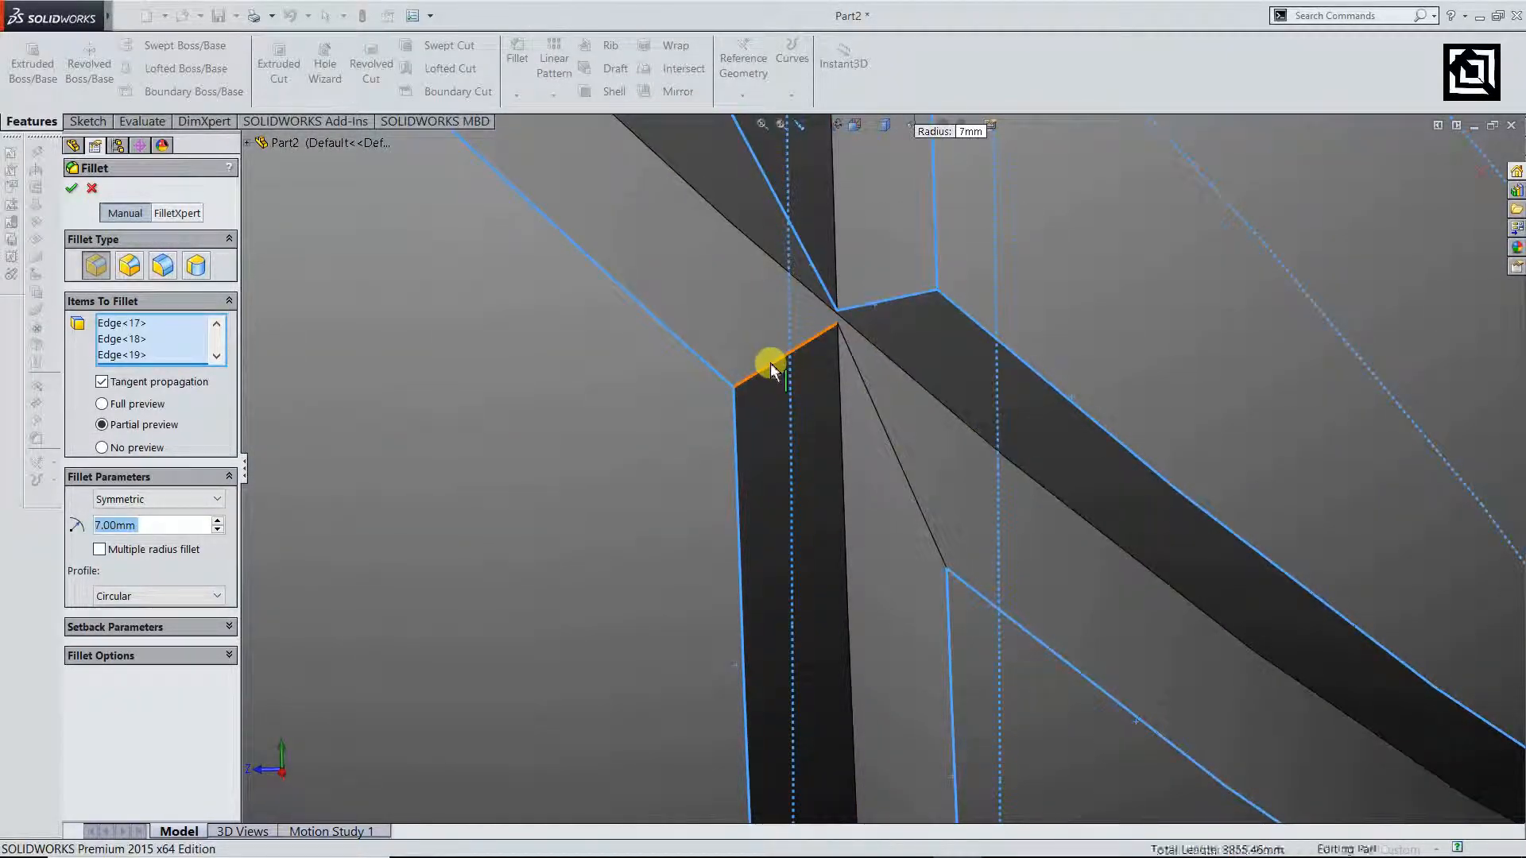
left_click(922, 473)
scroll(975, 490, "up", 3)
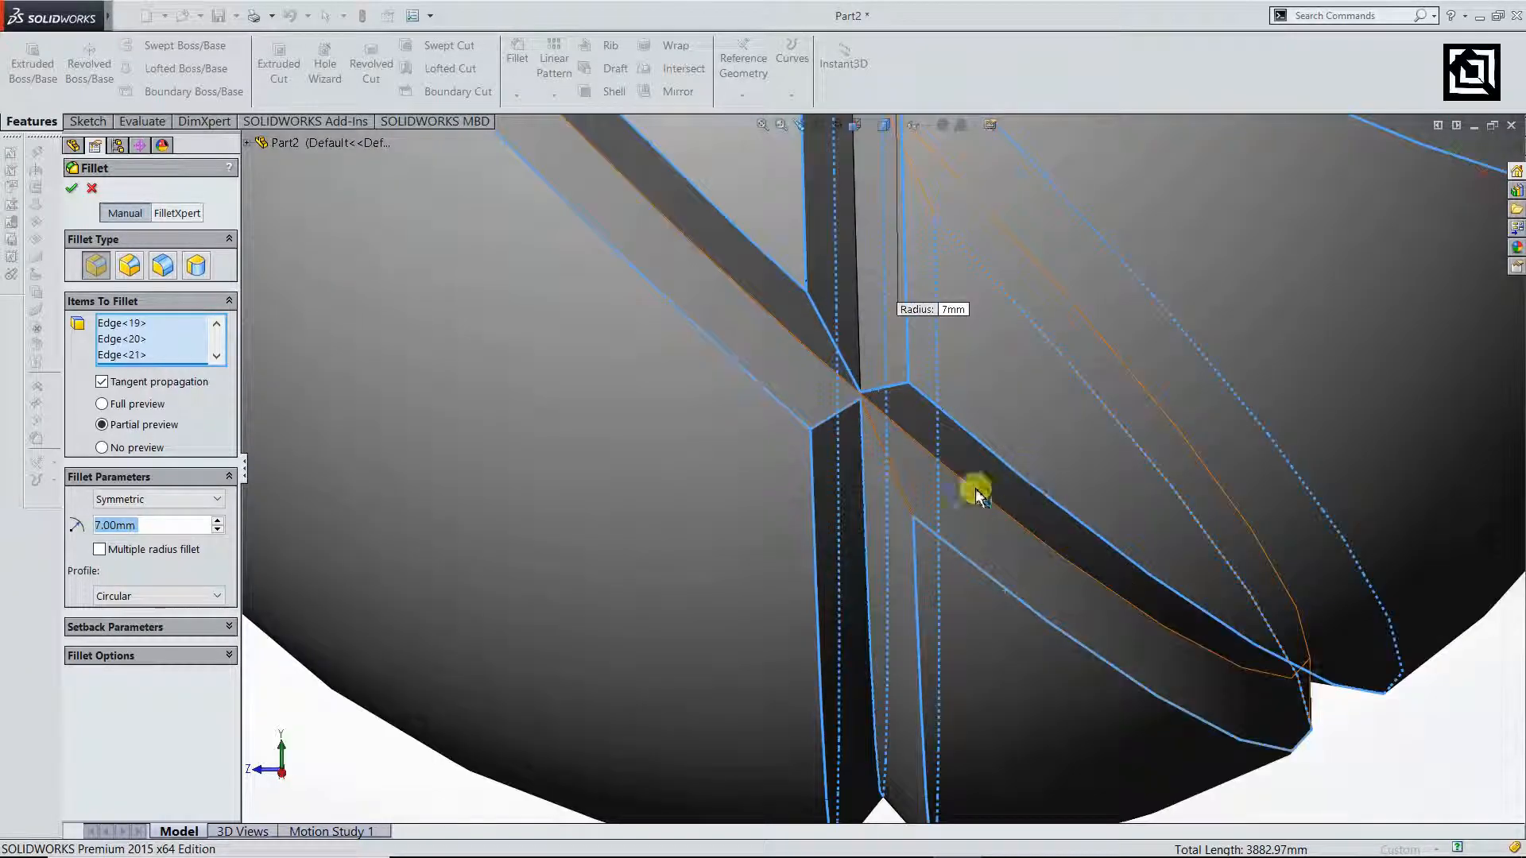
scroll(865, 509, "down", 3)
left_click(870, 497)
- Add both edges of the groove segment between the two crossings on the sphere's opposite side to the fillet
scroll(1168, 525, "up", 5)
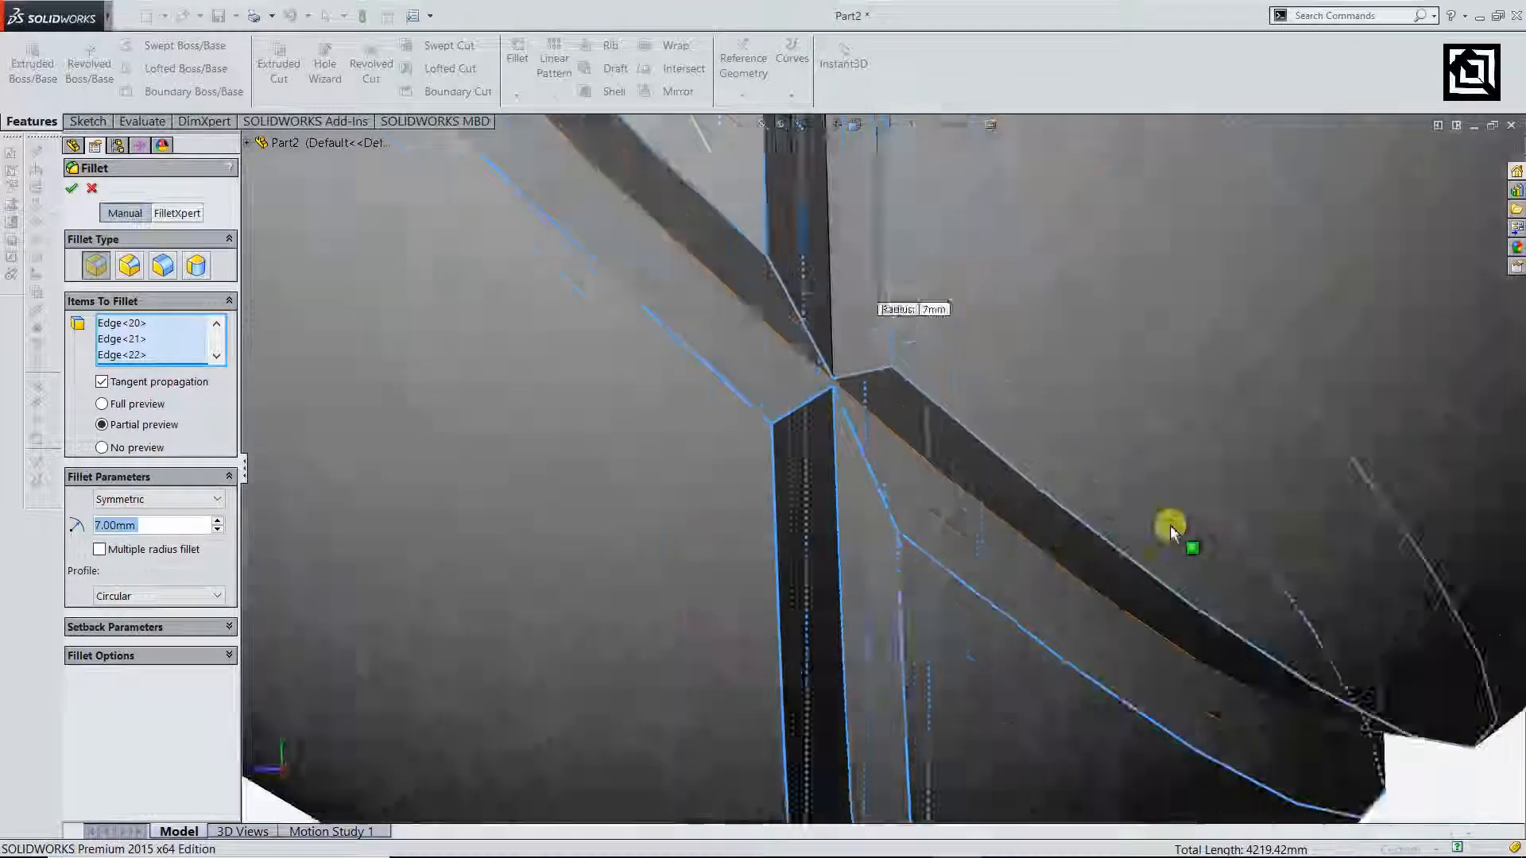
scroll(1162, 513, "up", 6)
scroll(944, 342, "down", 4)
scroll(1002, 364, "up", 2)
middle_click_drag(1003, 365, 978, 502)
scroll(837, 512, "down", 5)
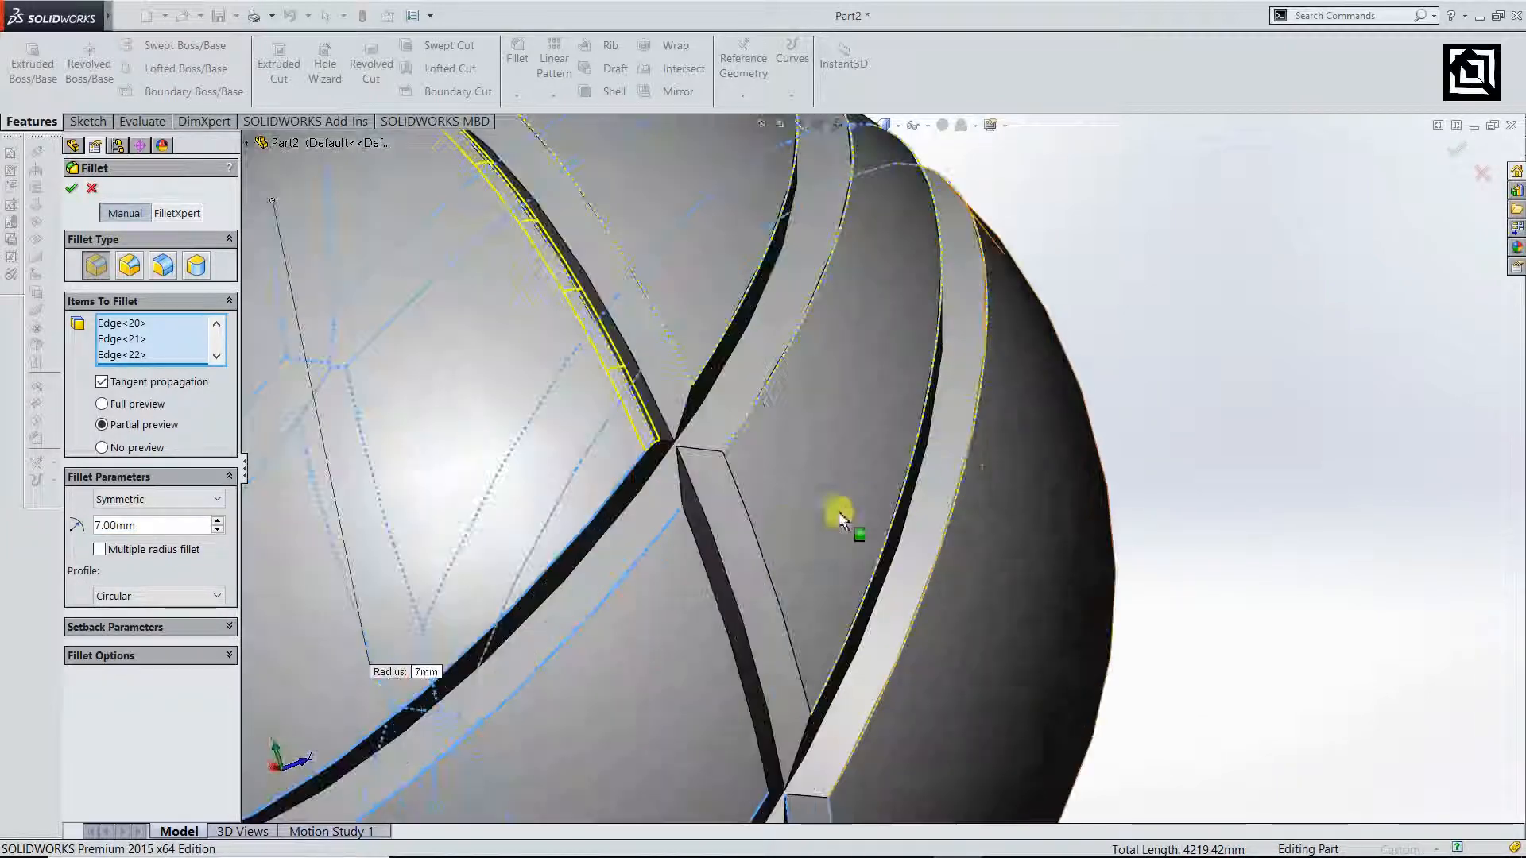
left_click(720, 592)
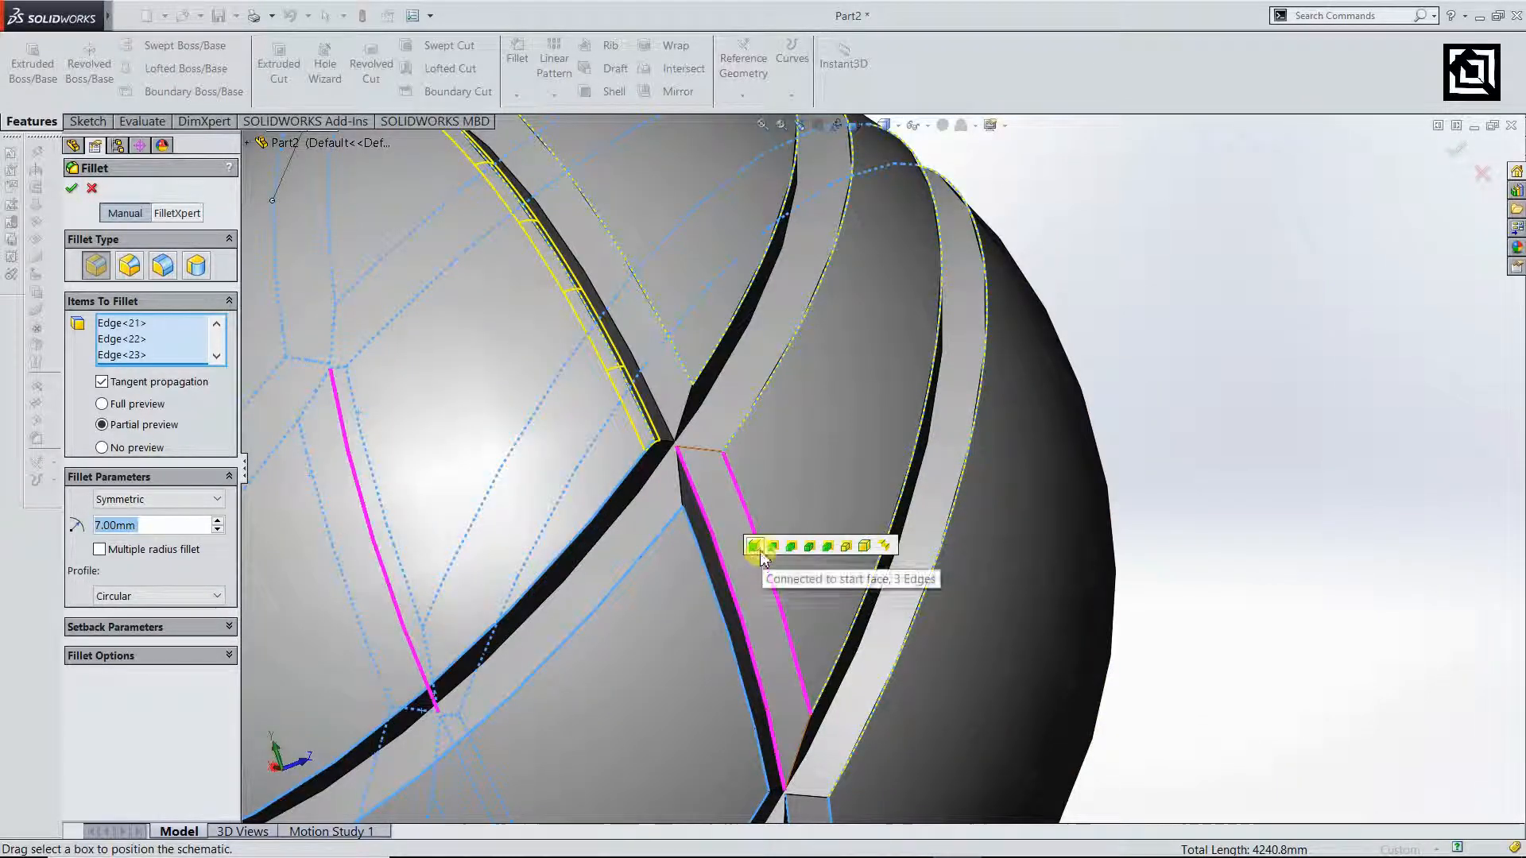
left_click(768, 576)
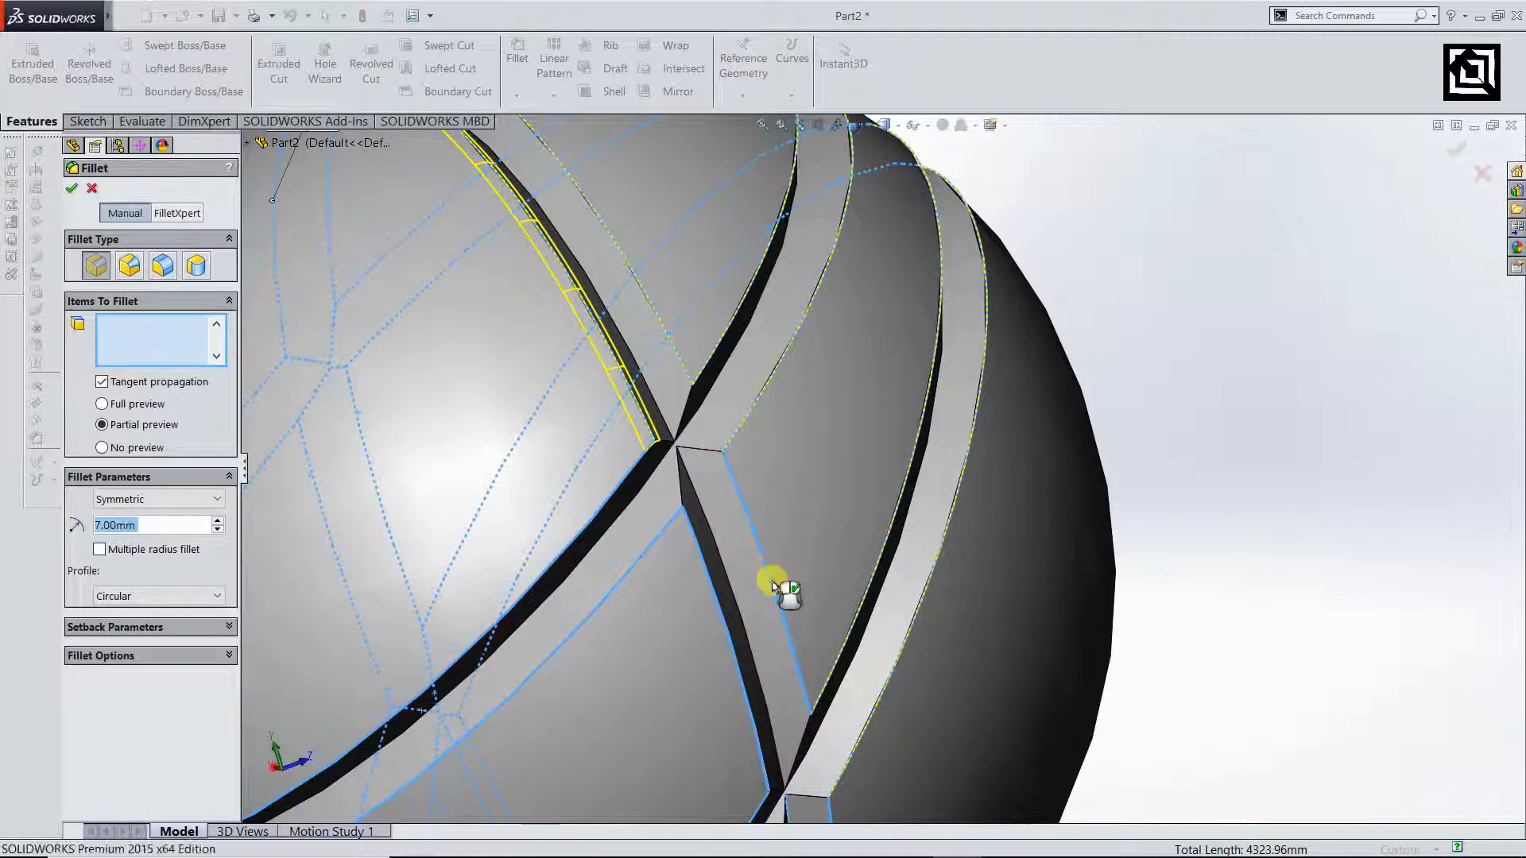
- Add the four short corner edges at the lower groove crossing on the sphere's opposite side to the fillet
scroll(776, 586, "up", 5)
scroll(906, 546, "down", 5)
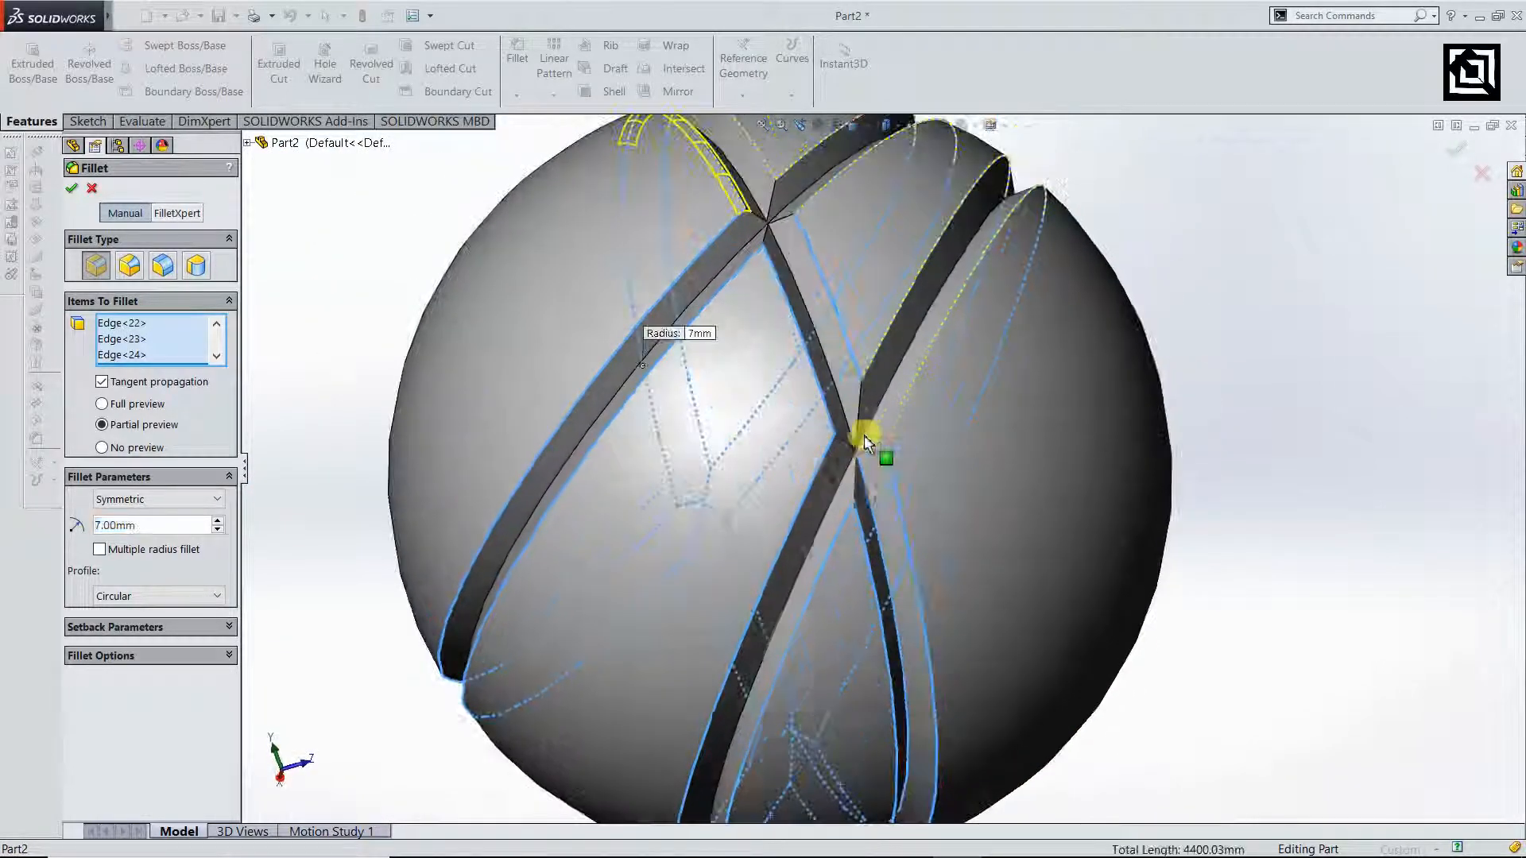
scroll(862, 445, "down", 5)
left_click(866, 385)
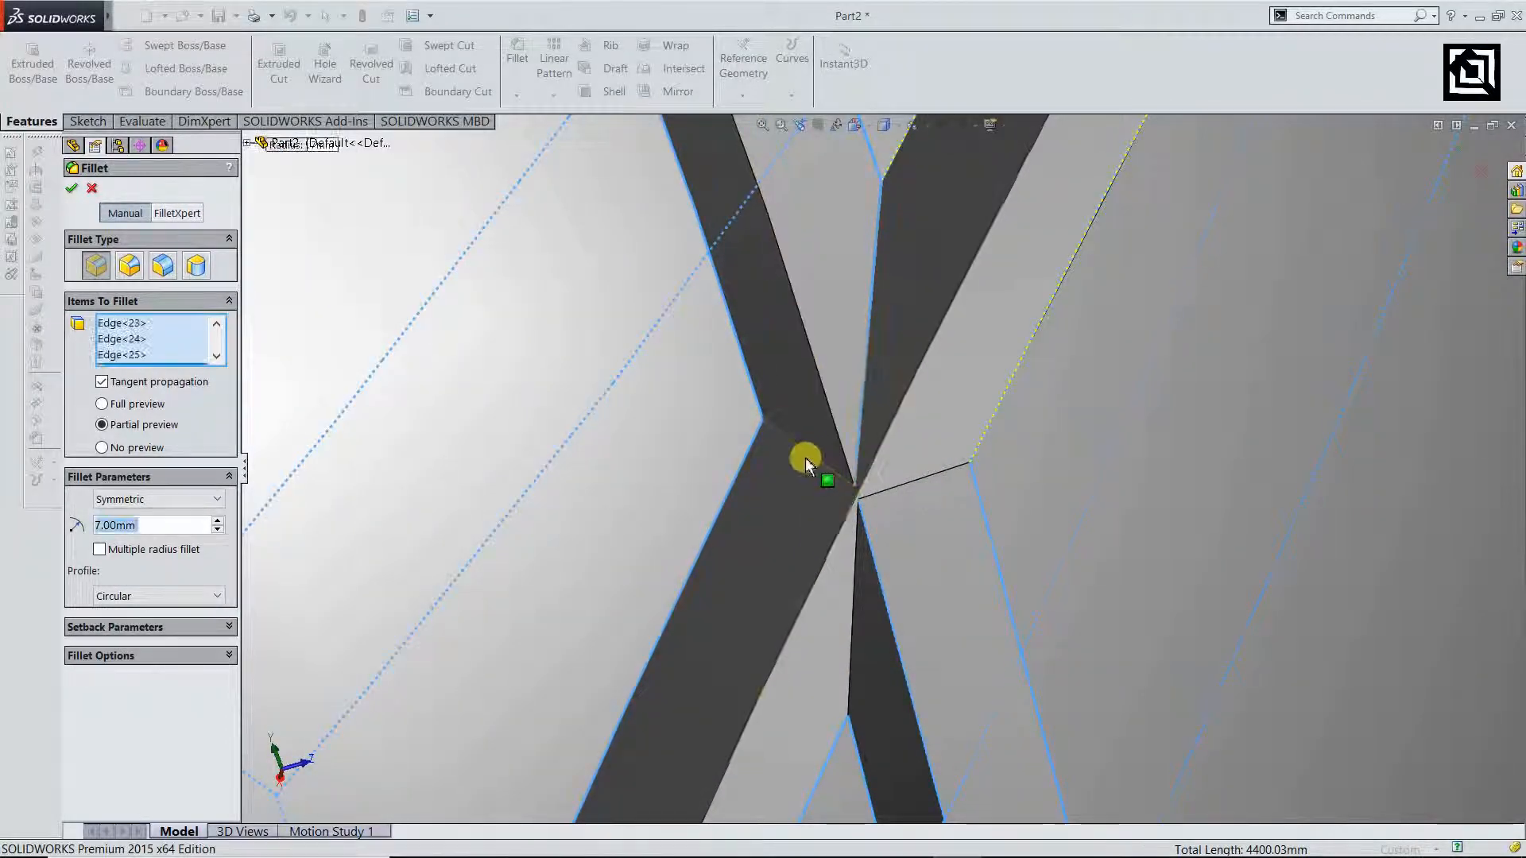
left_click(801, 443)
left_click(857, 576)
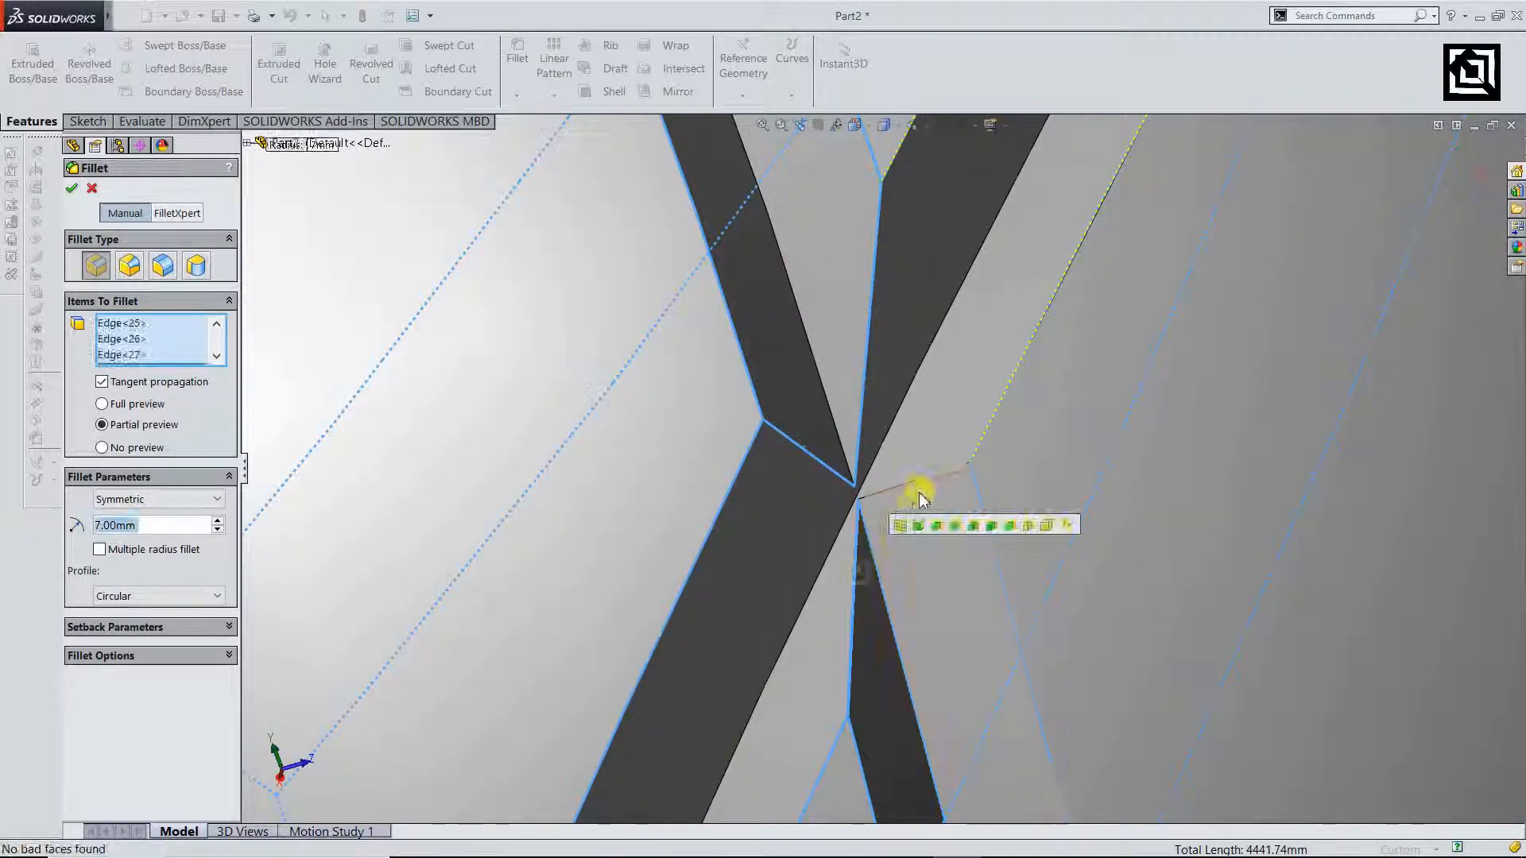
left_click(922, 480)
- Add the four short corner edges at the upper groove crossing on the sphere's opposite side to the fillet
scroll(906, 484, "up", 5)
scroll(798, 248, "down", 5)
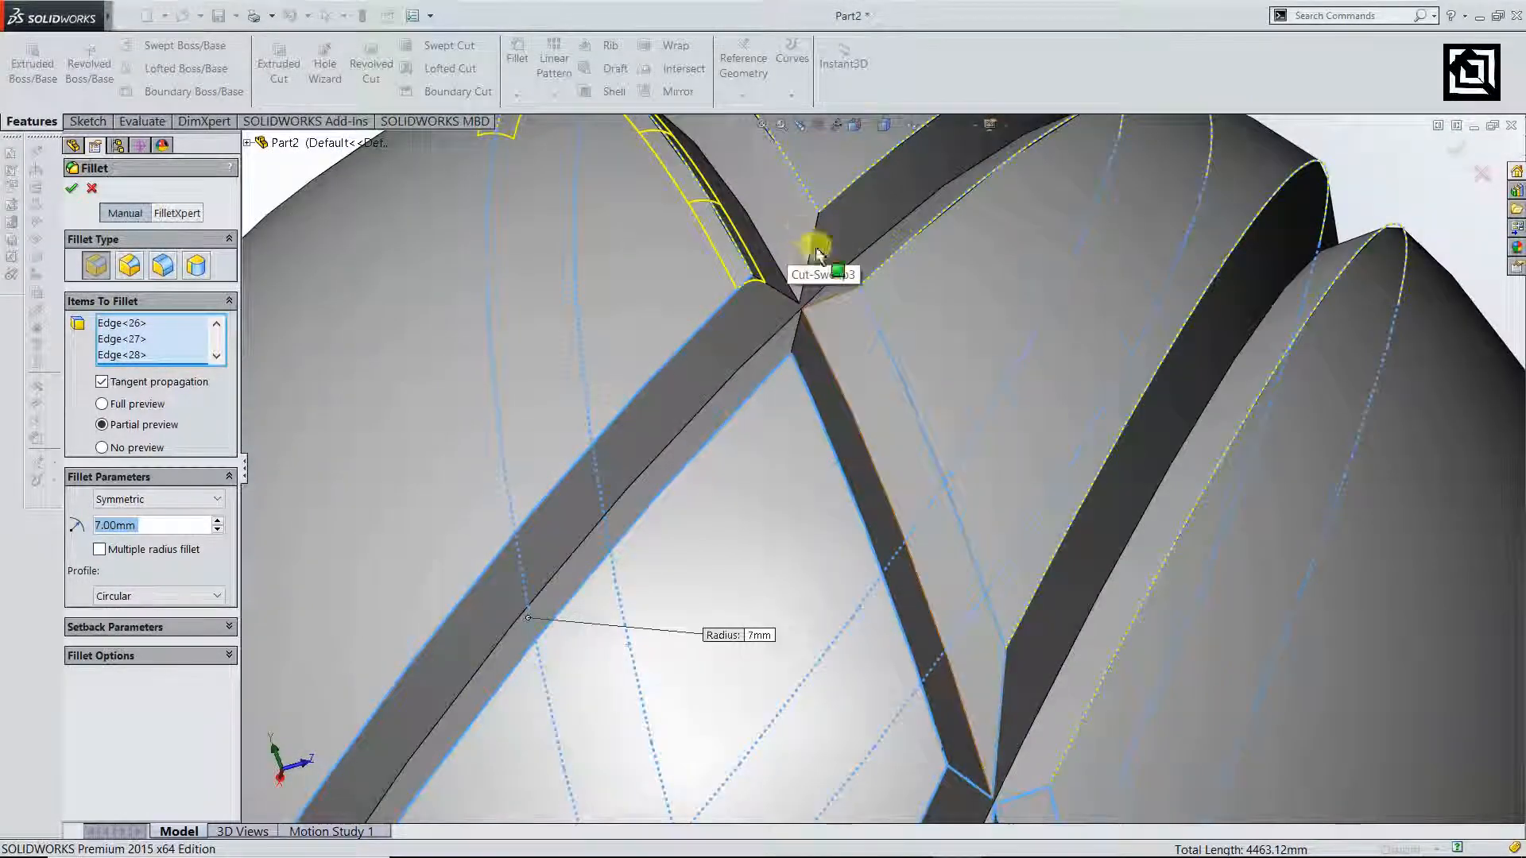
left_click(819, 286)
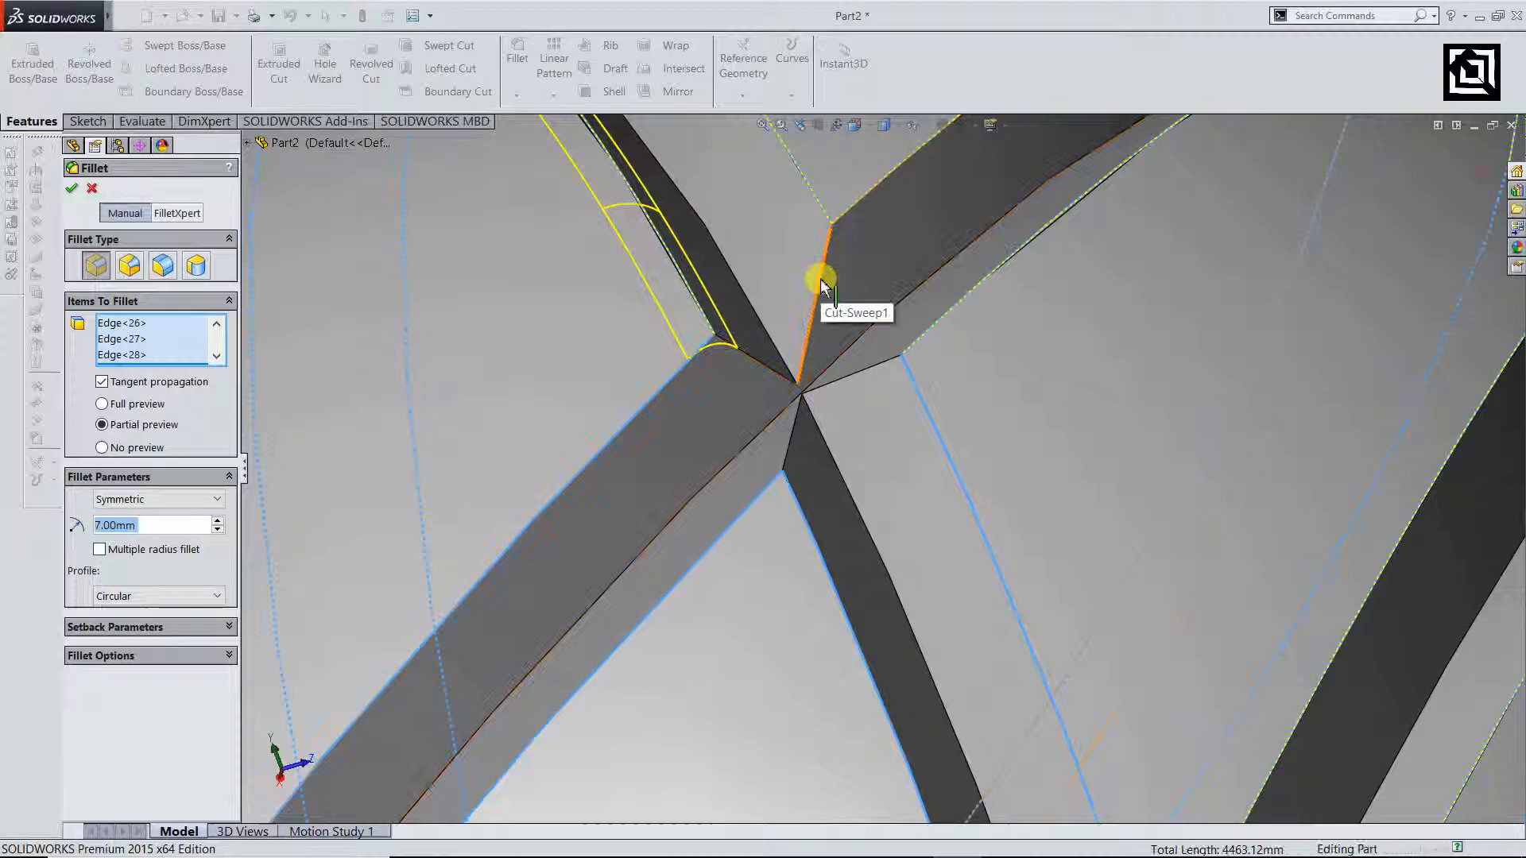
left_click(759, 367)
left_click(792, 438)
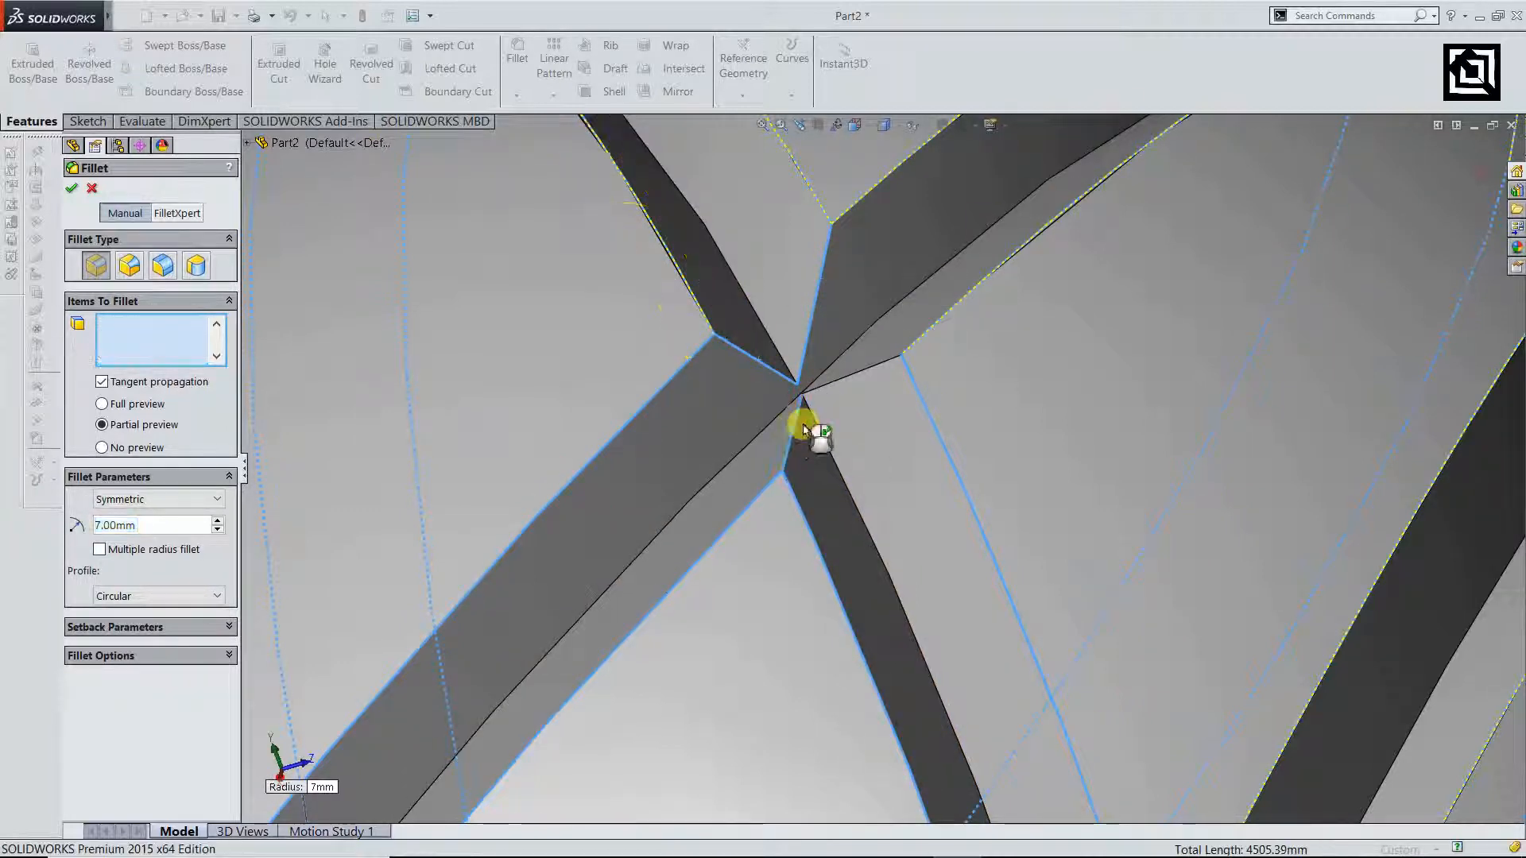
left_click(891, 368)
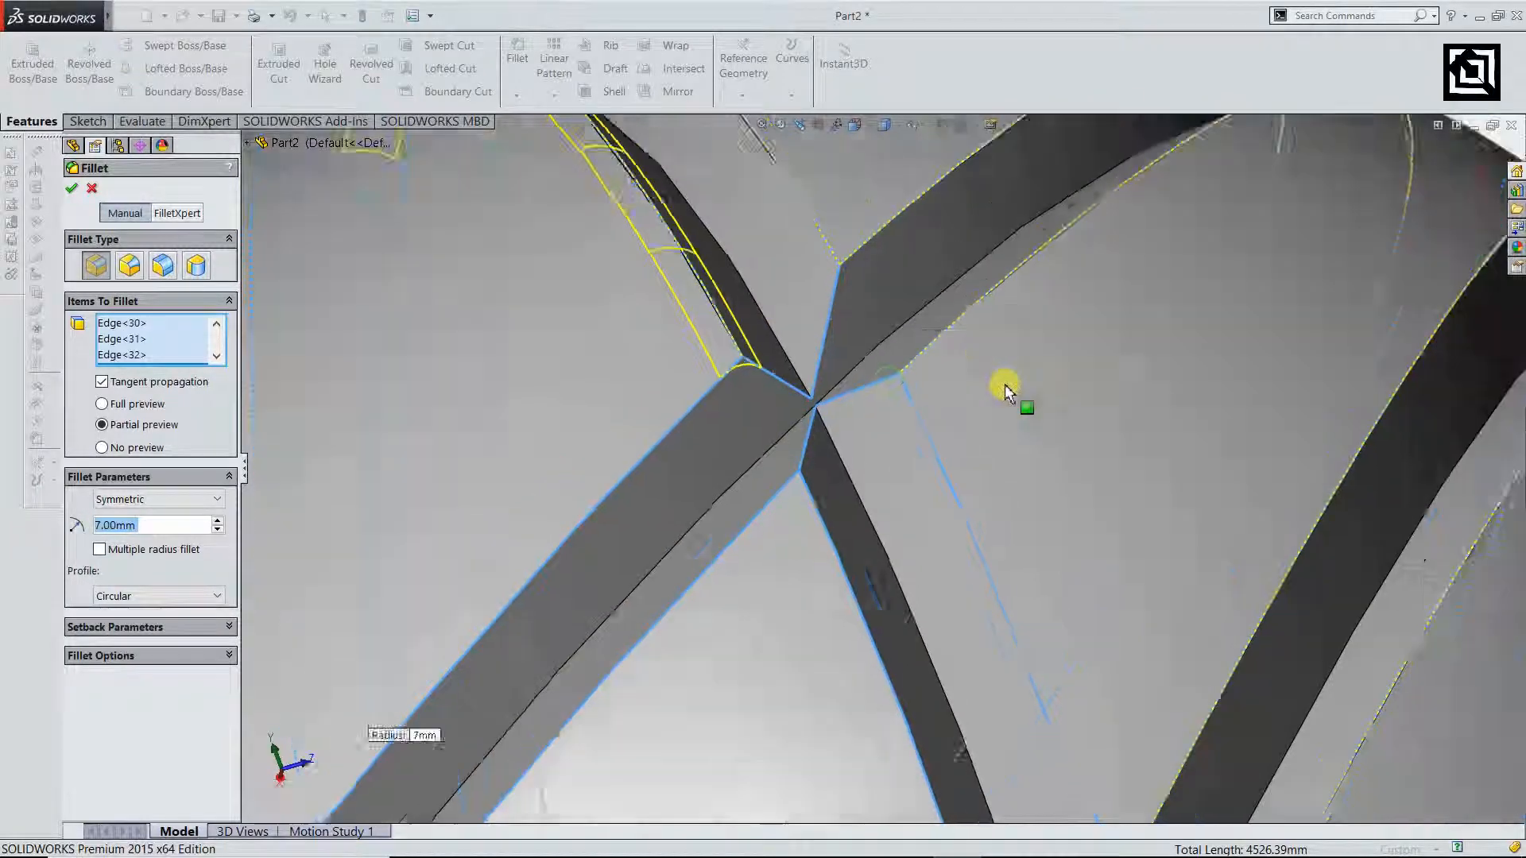
- Check the edge selection all around the sphere and try to create the 7 mm fillet on it
scroll(1005, 384, "up", 10)
middle_click_drag(1048, 585, 1128, 661)
scroll(941, 436, "down", 8)
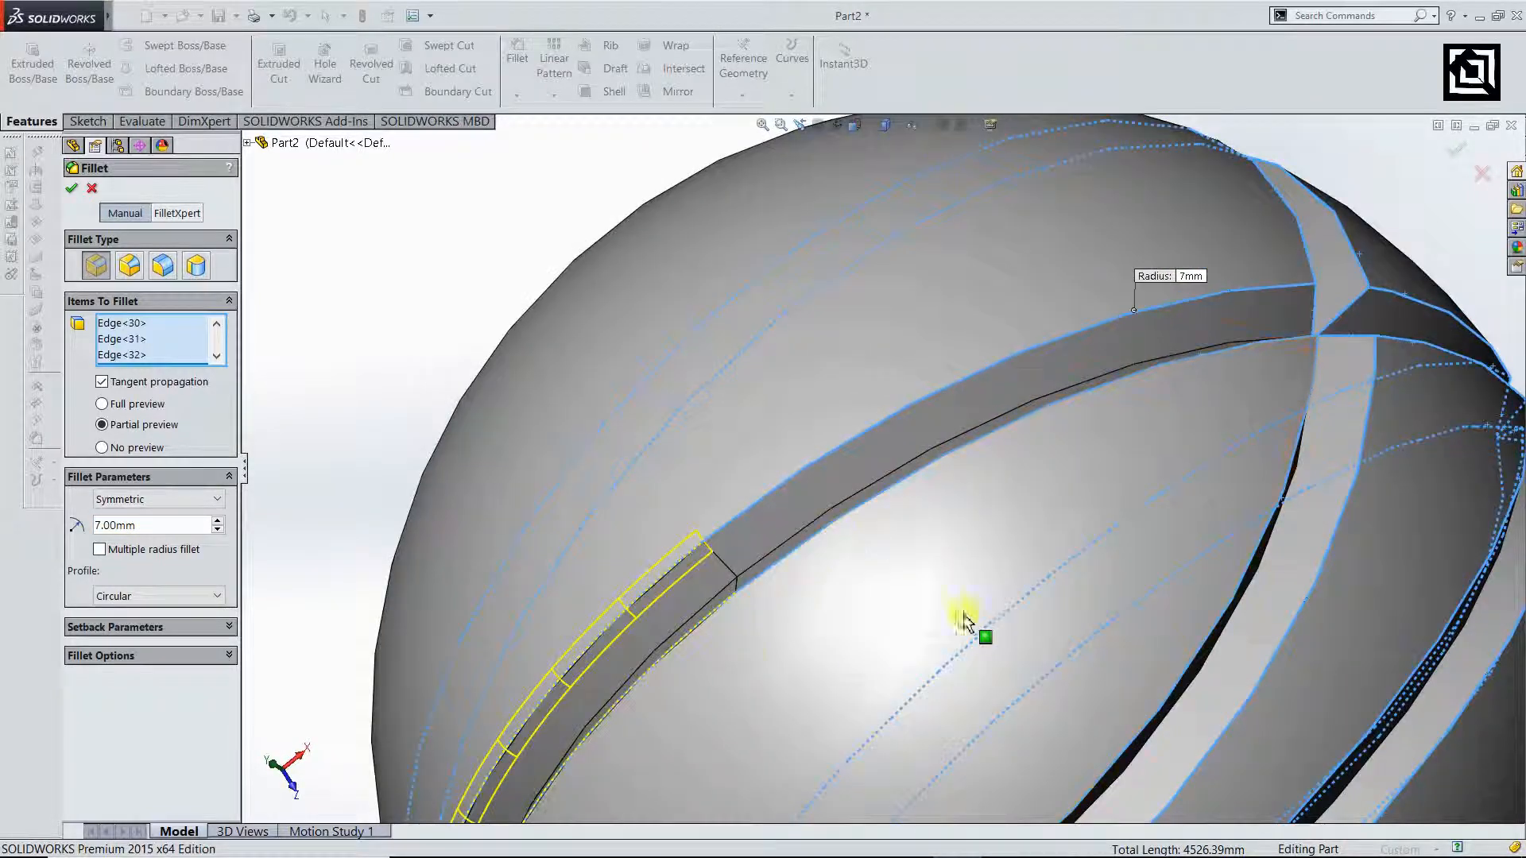
scroll(970, 623, "up", 8)
middle_click_drag(1039, 596, 807, 634)
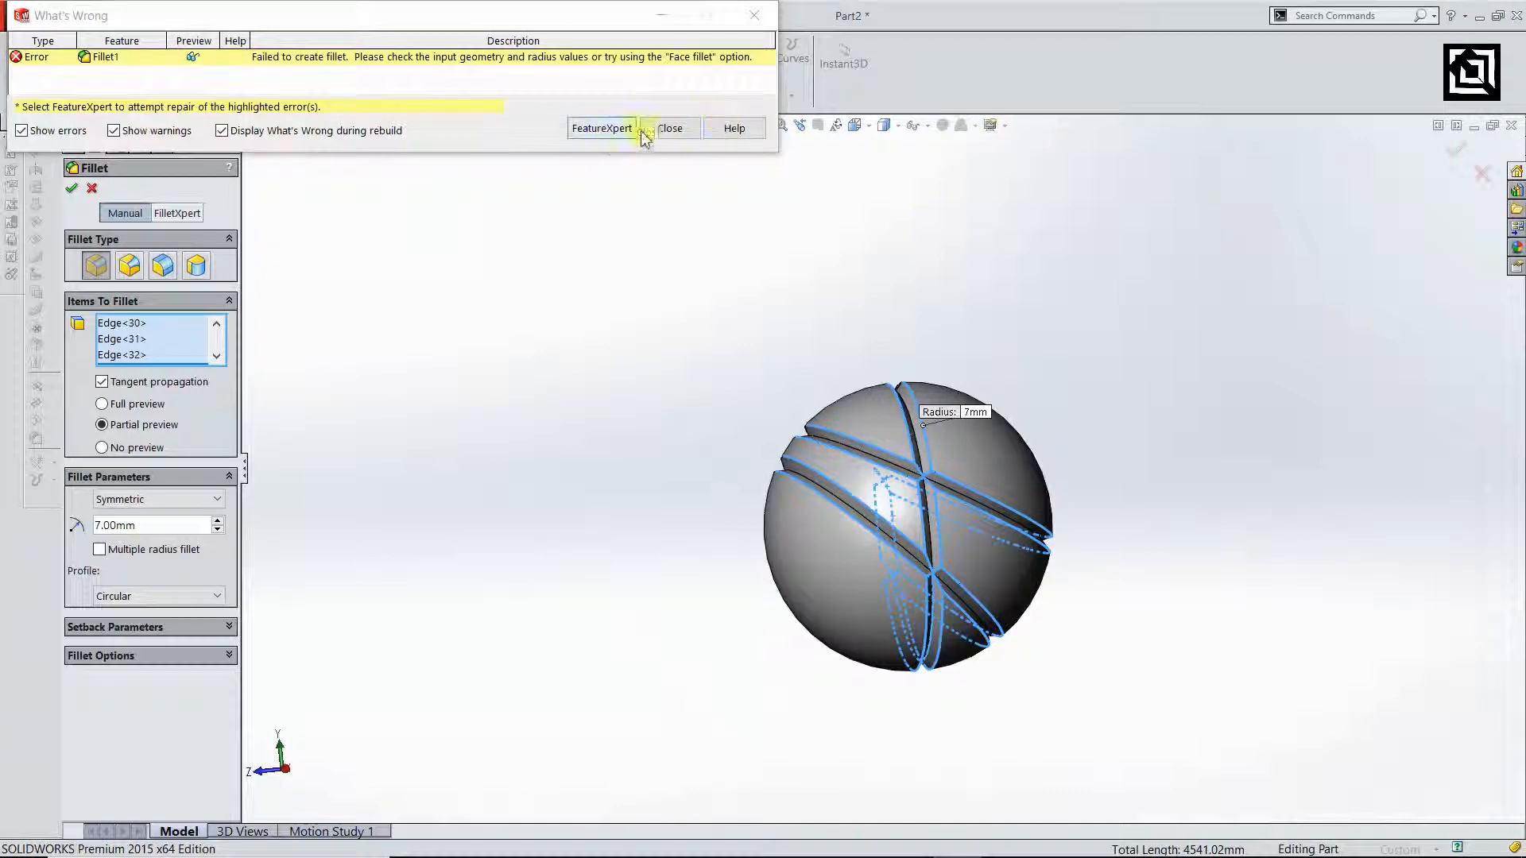
left_click(646, 132)
- Clear the fillet's edge selection, reselect a vertical groove edge with its connected groove edges, and create the 7 mm fillet
right_click(151, 342)
left_click(203, 356)
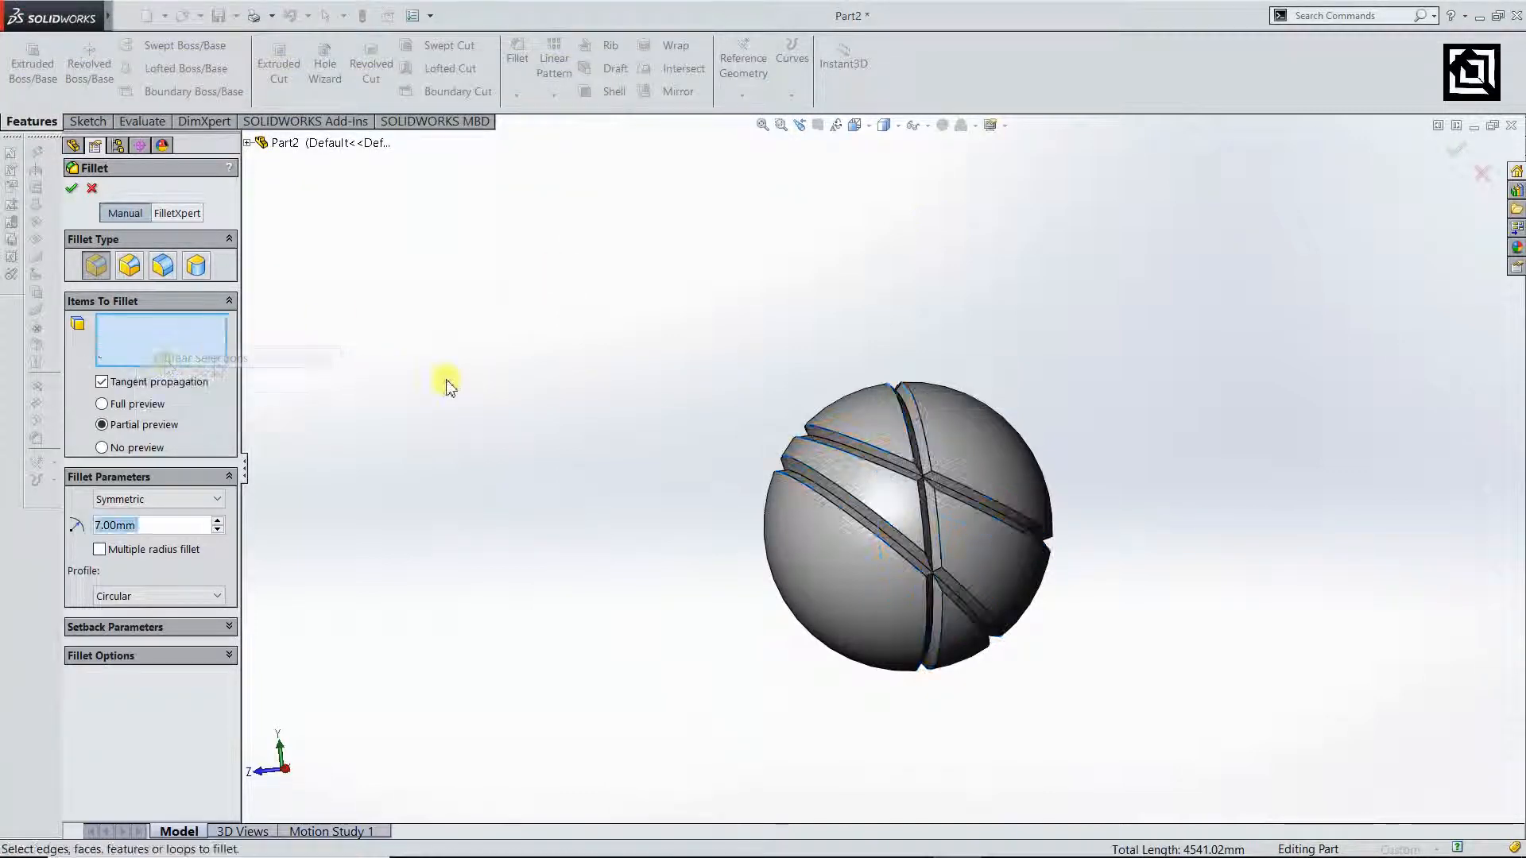
scroll(871, 439, "down", 4)
left_click(855, 467)
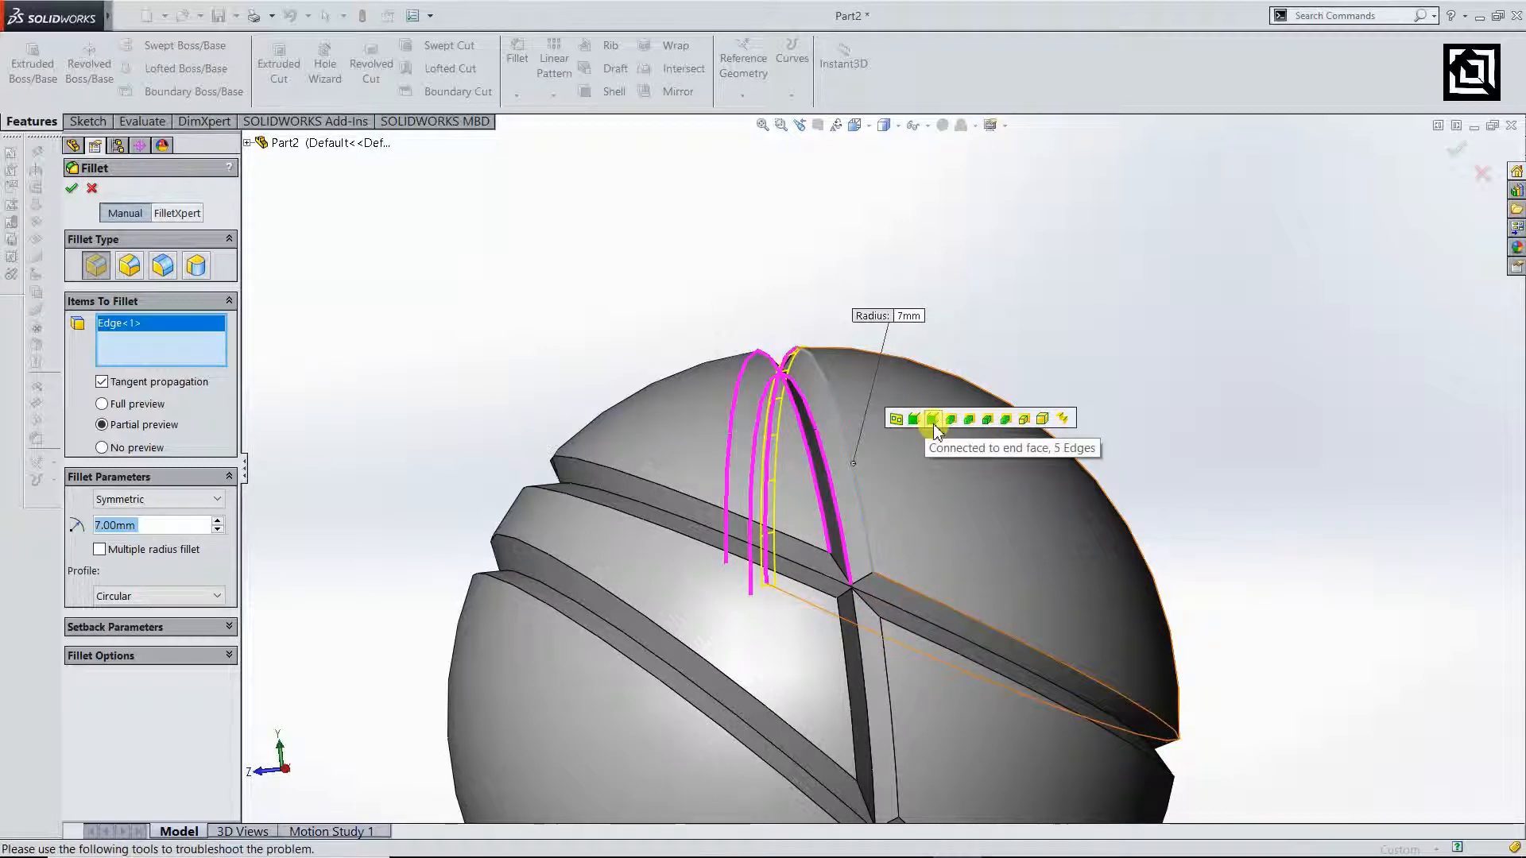
left_click(976, 422)
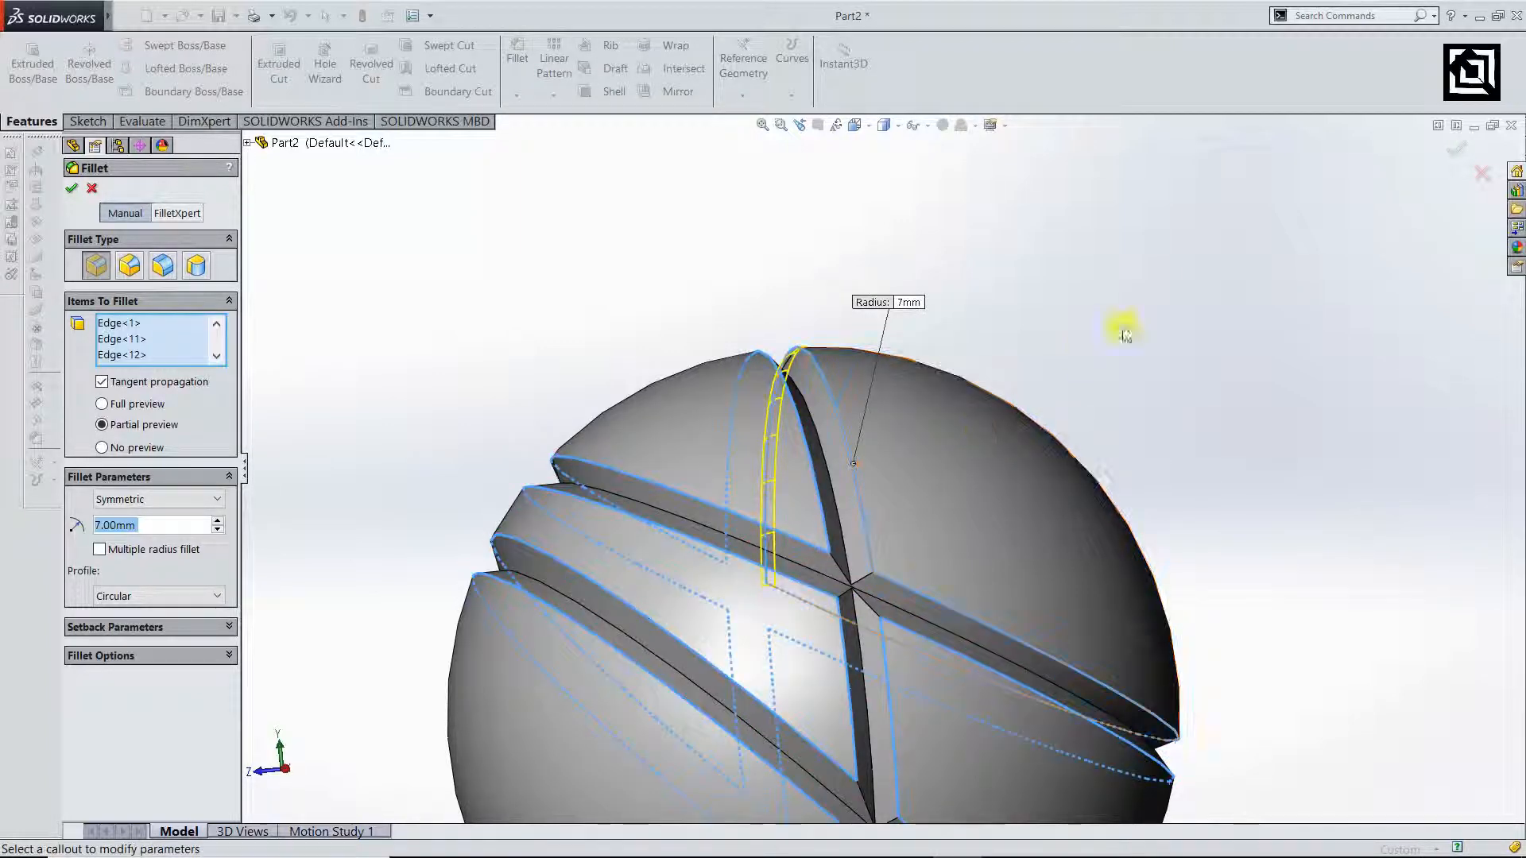
left_click(1465, 159)
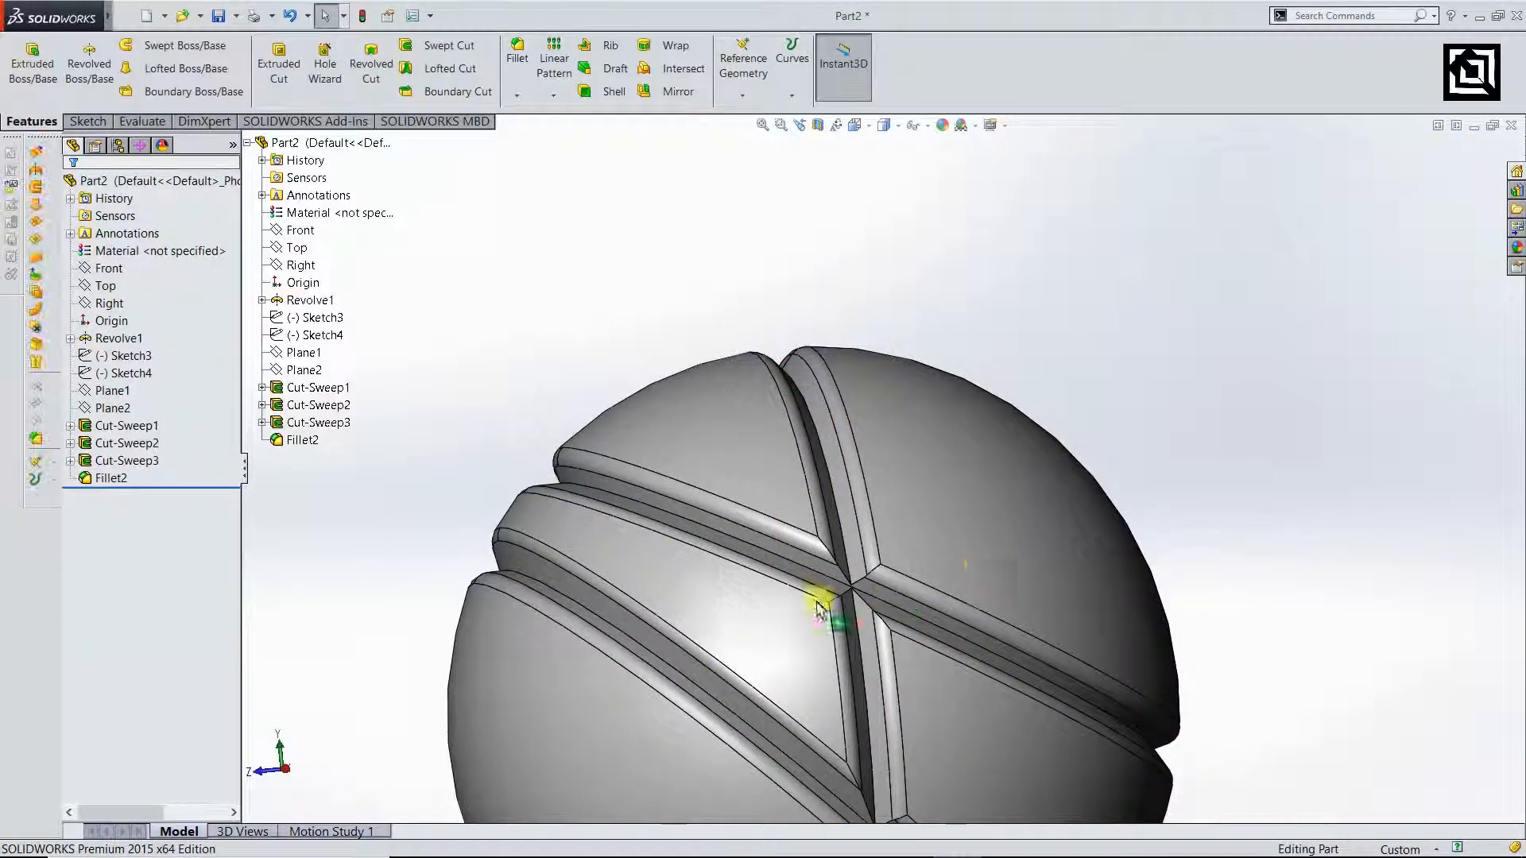
- Display the part shaded without edges and orient it to the Right view
middle_click_drag(827, 606, 925, 568)
scroll(913, 607, "up", 1)
scroll(929, 564, "down", 1)
scroll(945, 550, "up", 4)
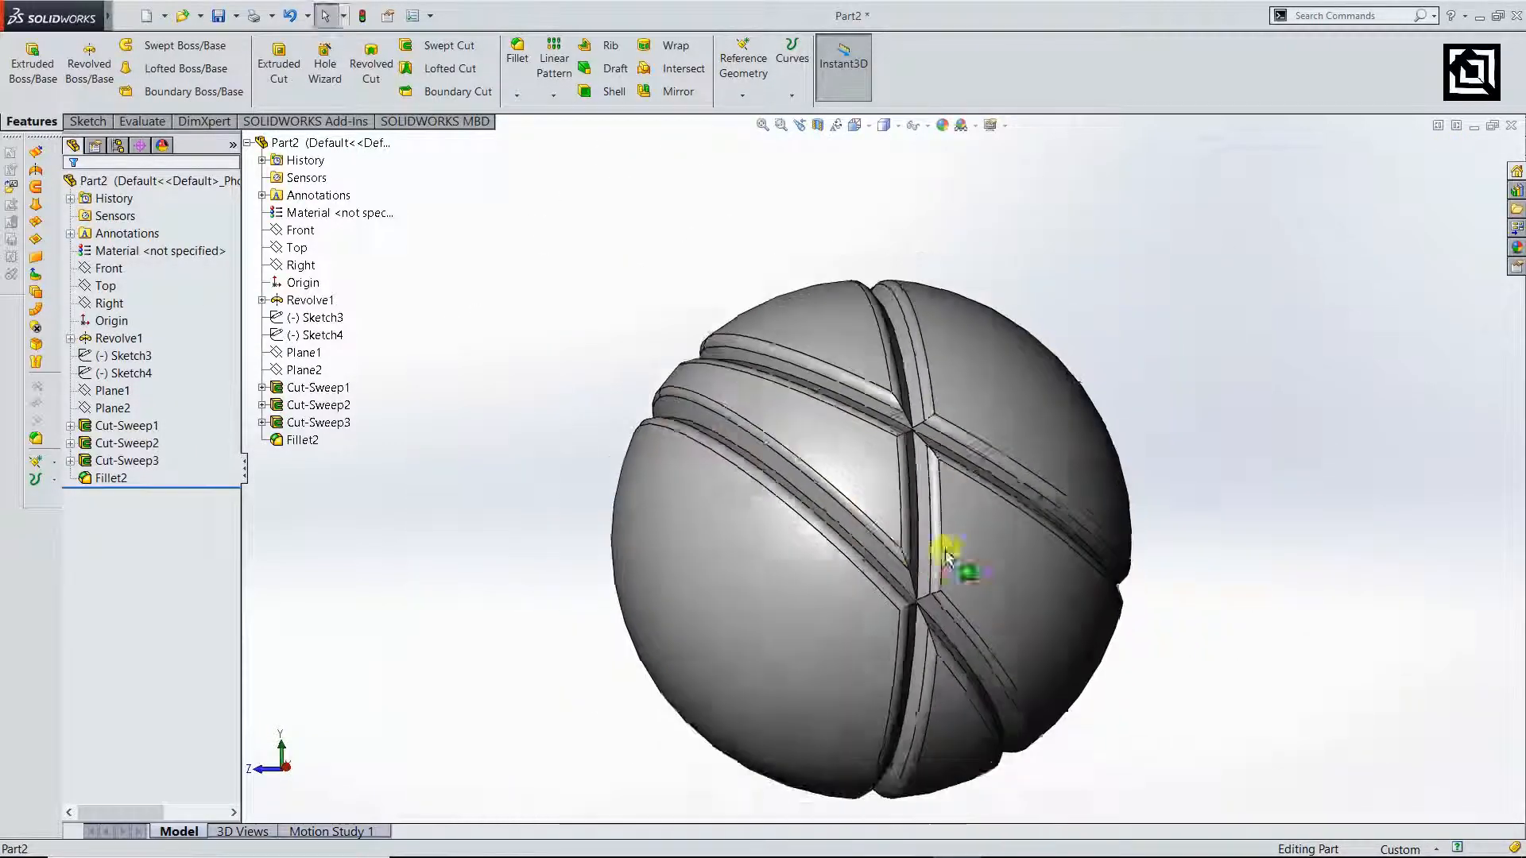
left_click(914, 127)
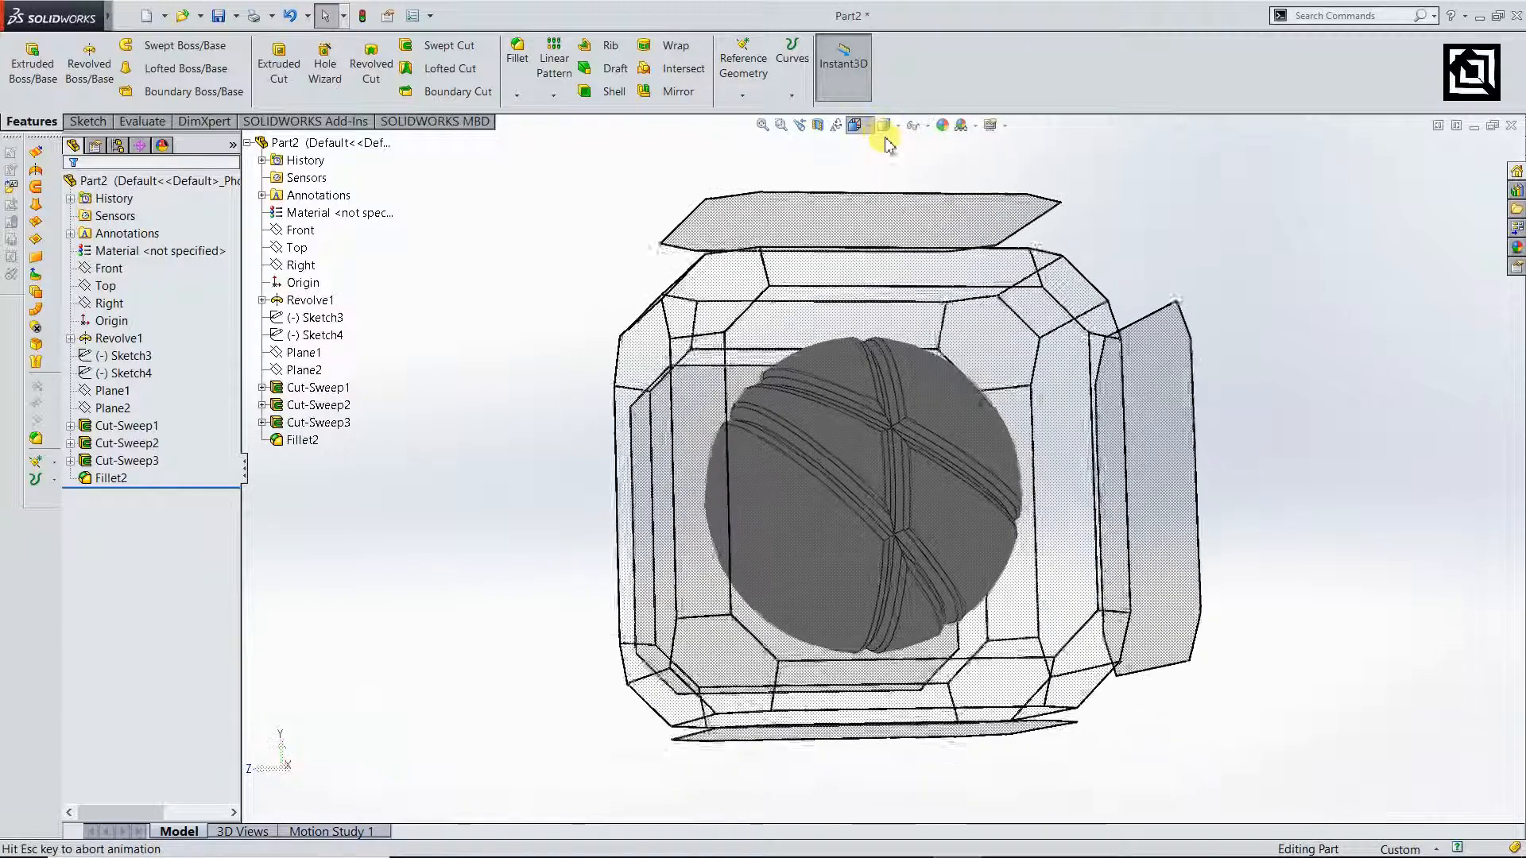
left_click(884, 144)
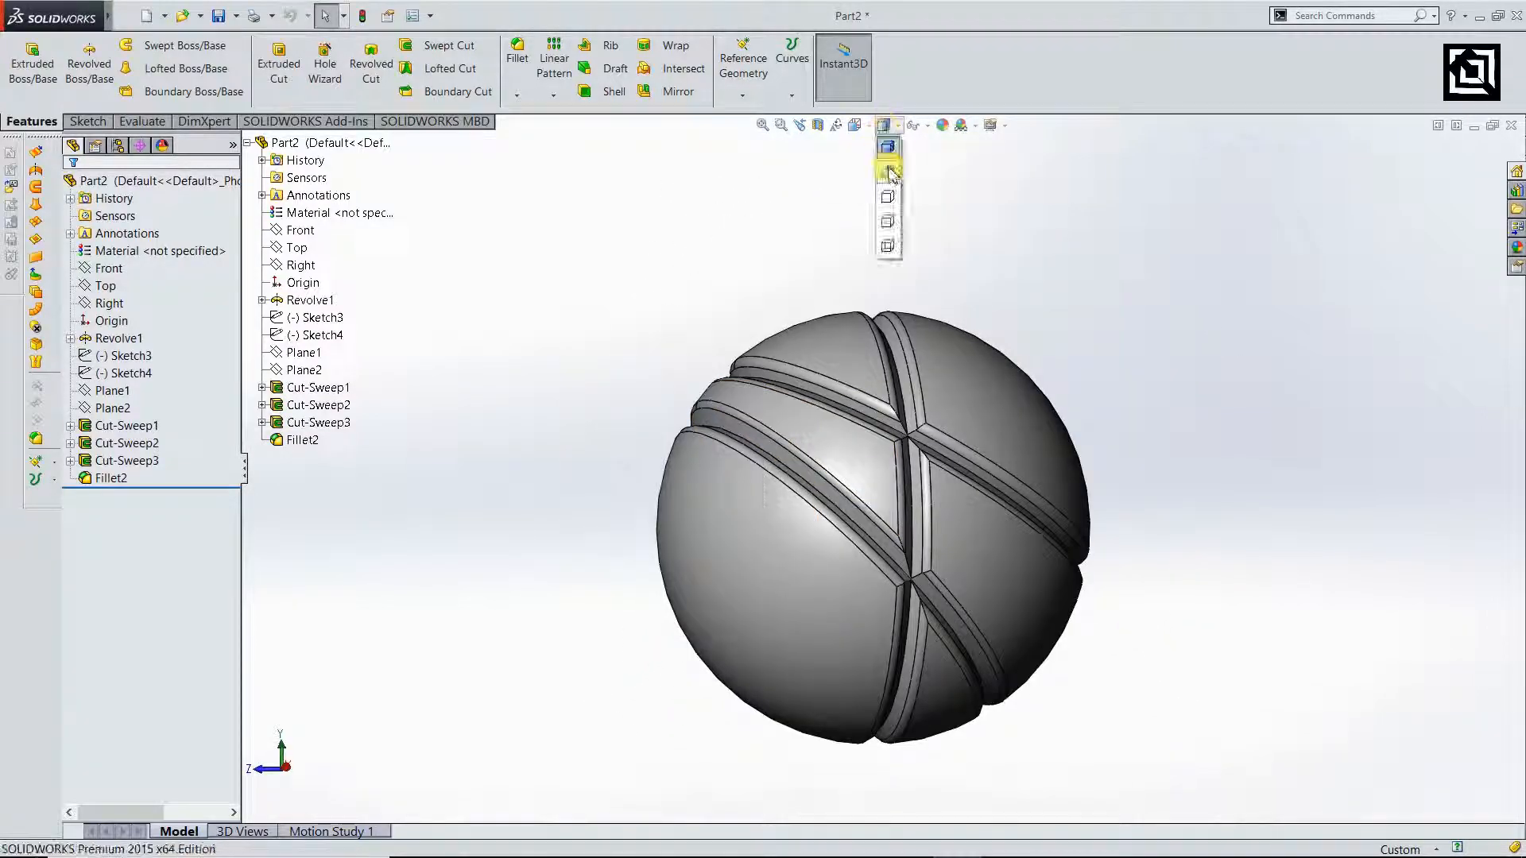
left_click(892, 183)
left_click(859, 128)
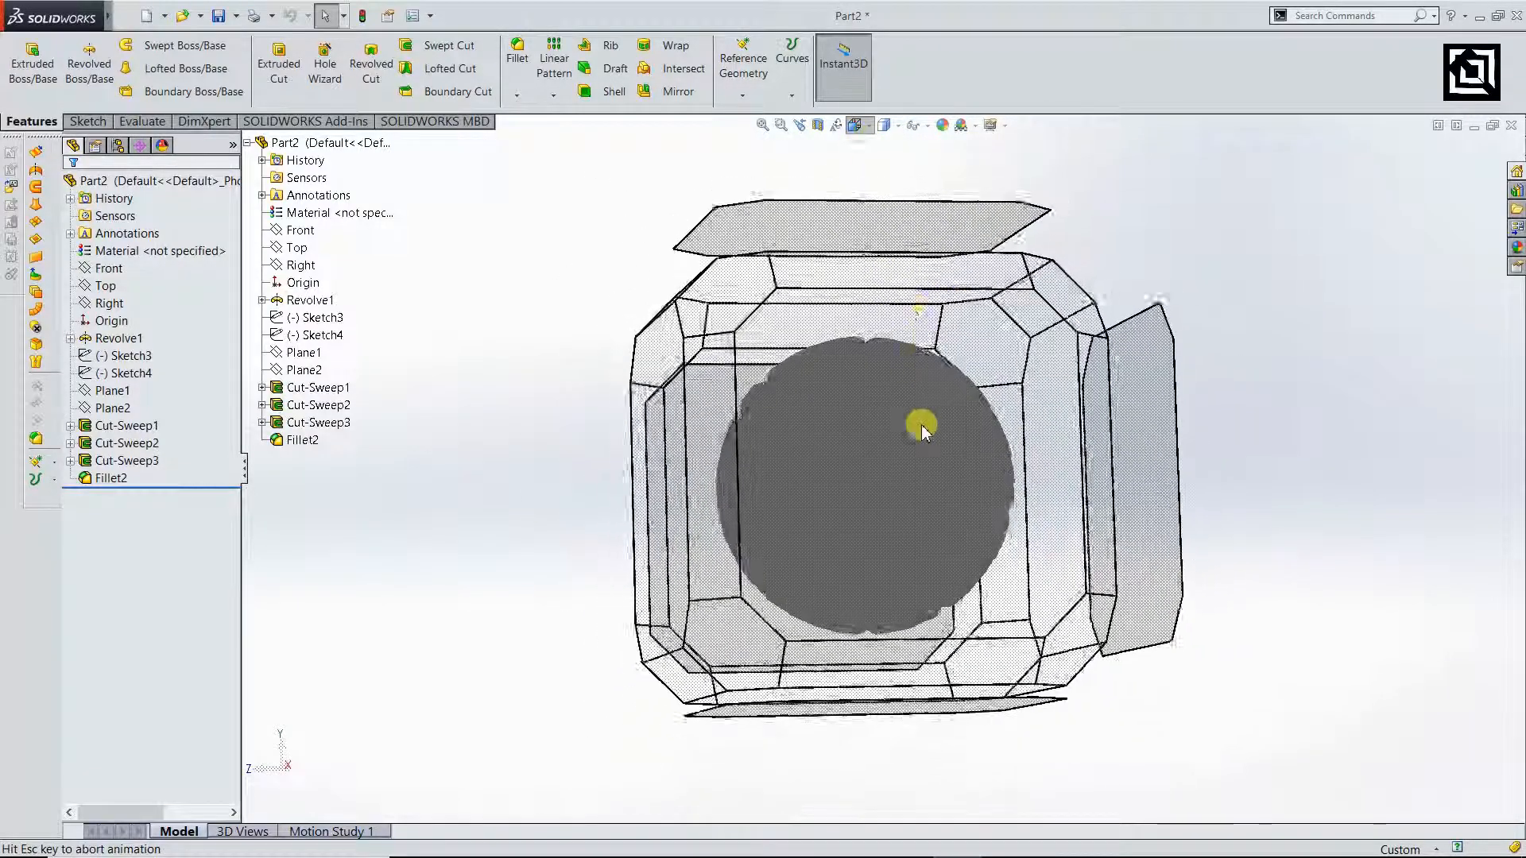
left_click(922, 429)
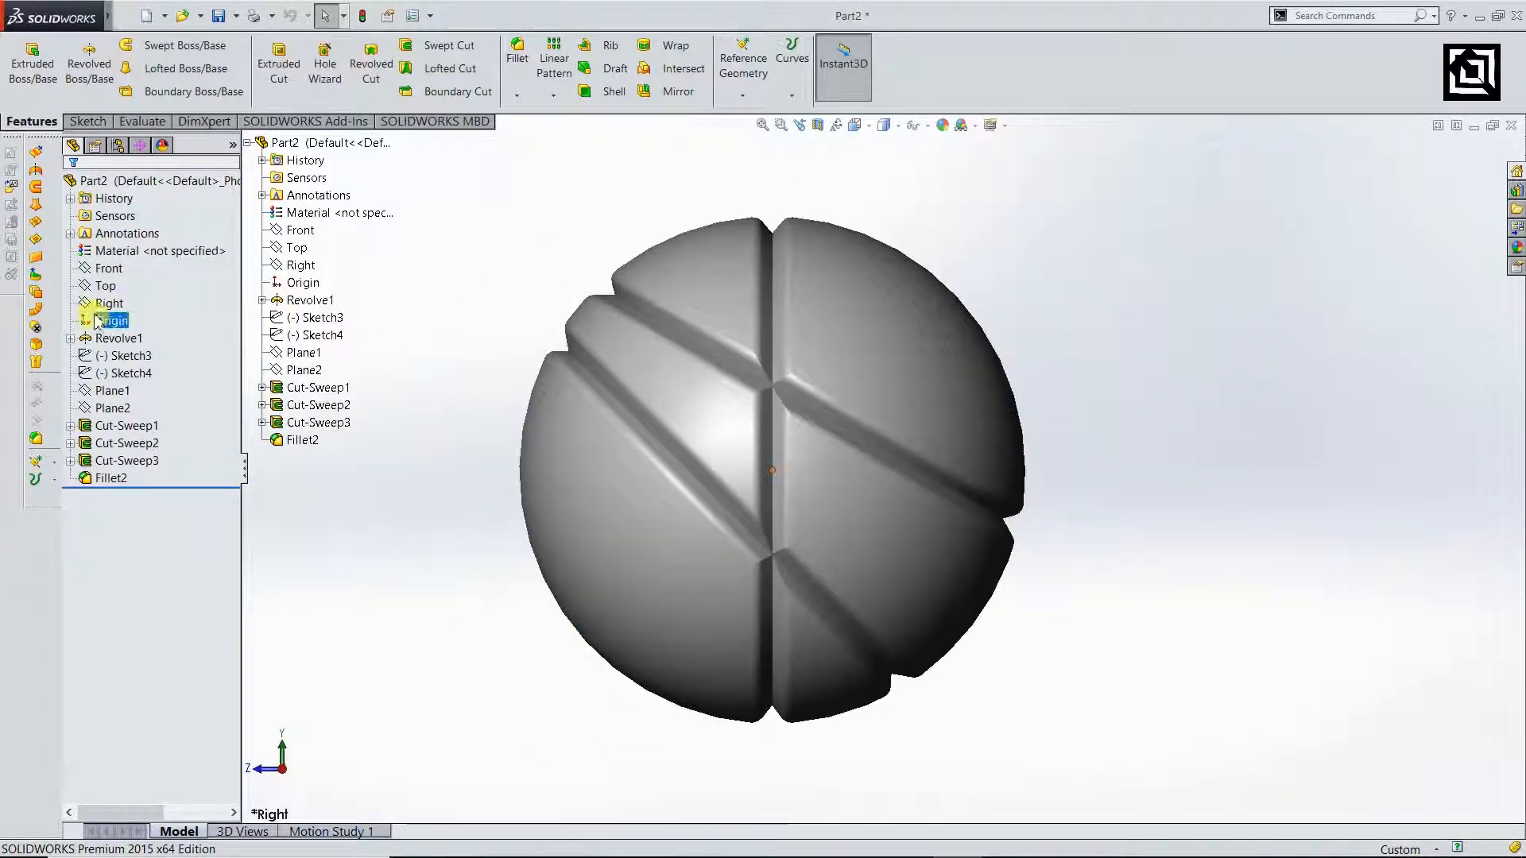
- Sketch a 285 mm diameter circle centred on the origin on the Right plane
left_click(126, 301)
left_click(85, 121)
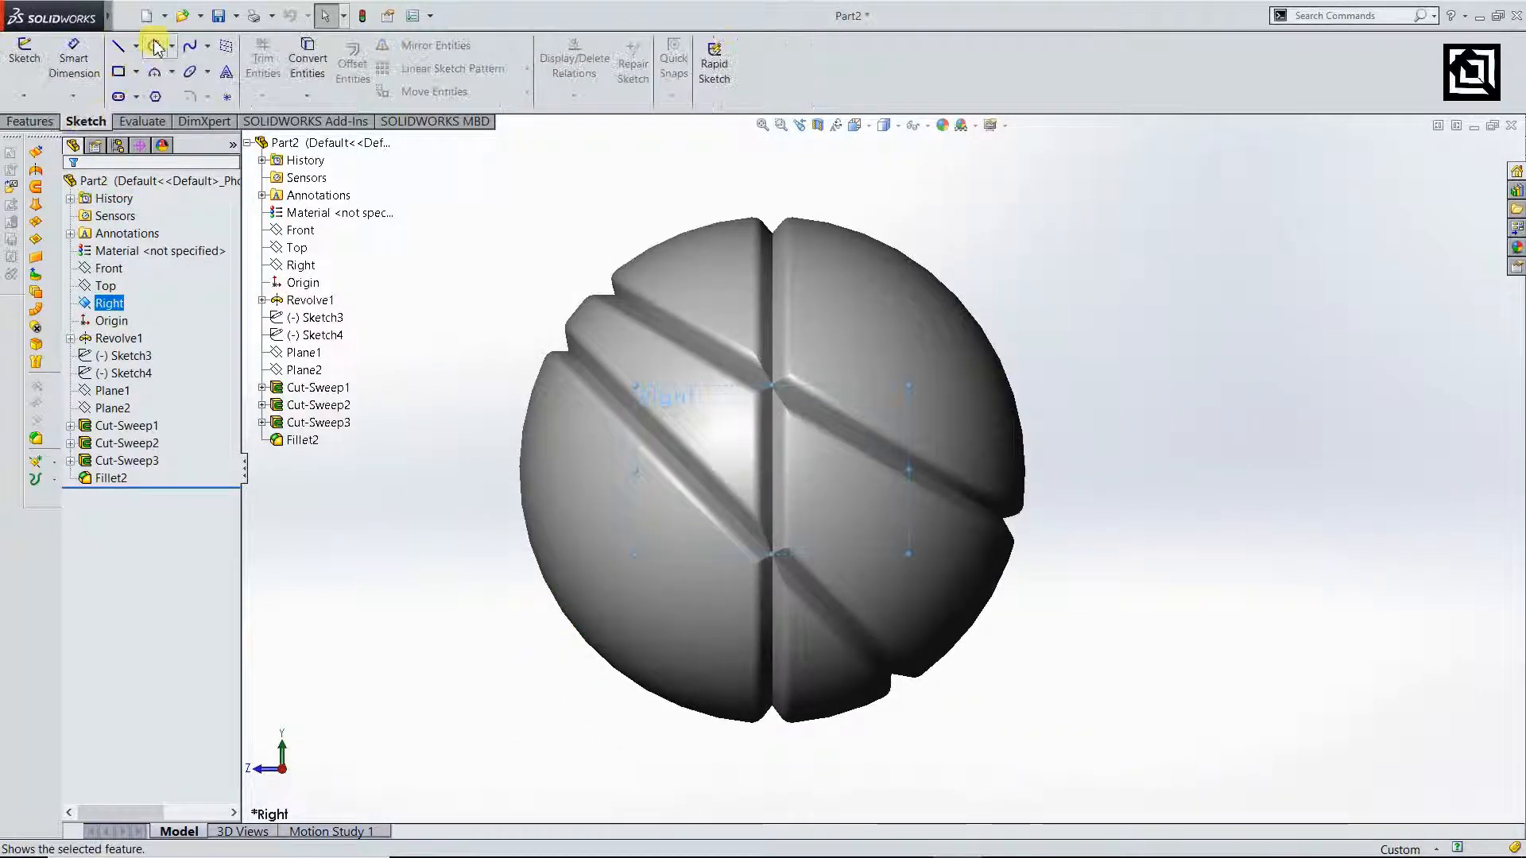
left_click(153, 46)
left_click(771, 473)
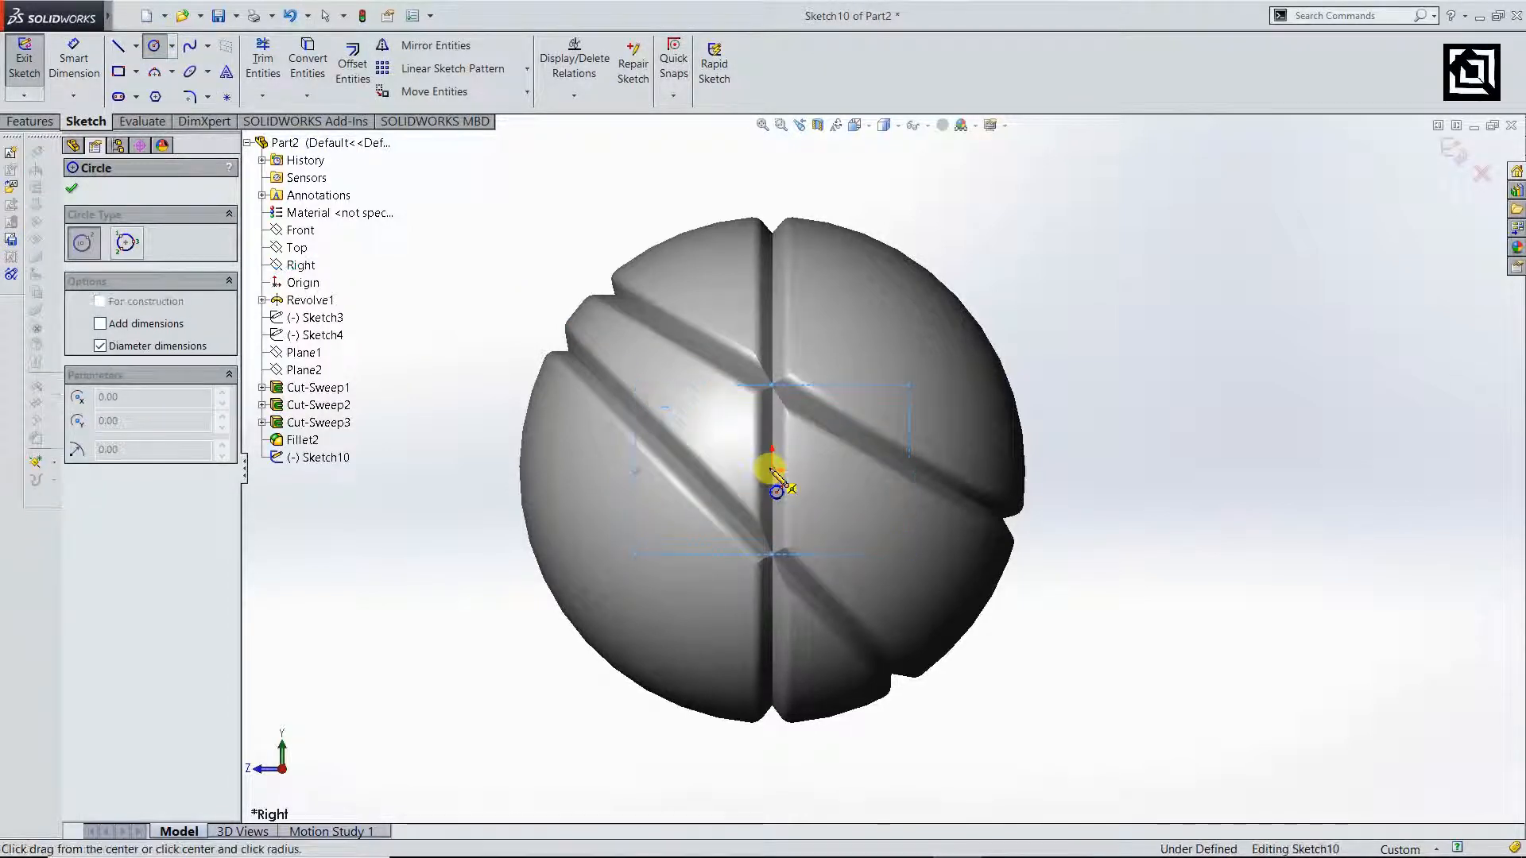
scroll(755, 245, "down", 2)
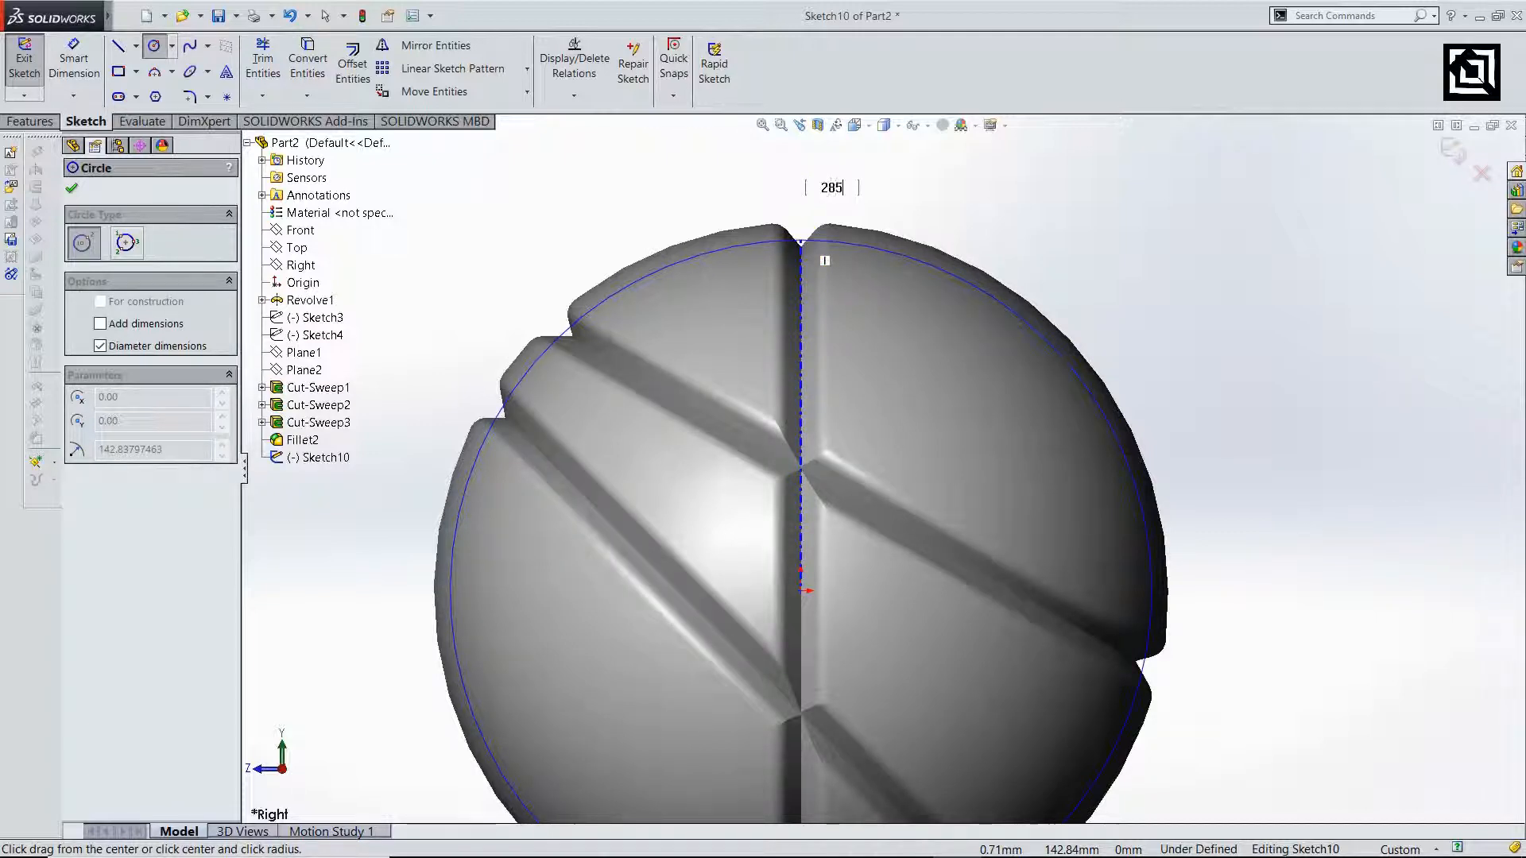
key("Return")
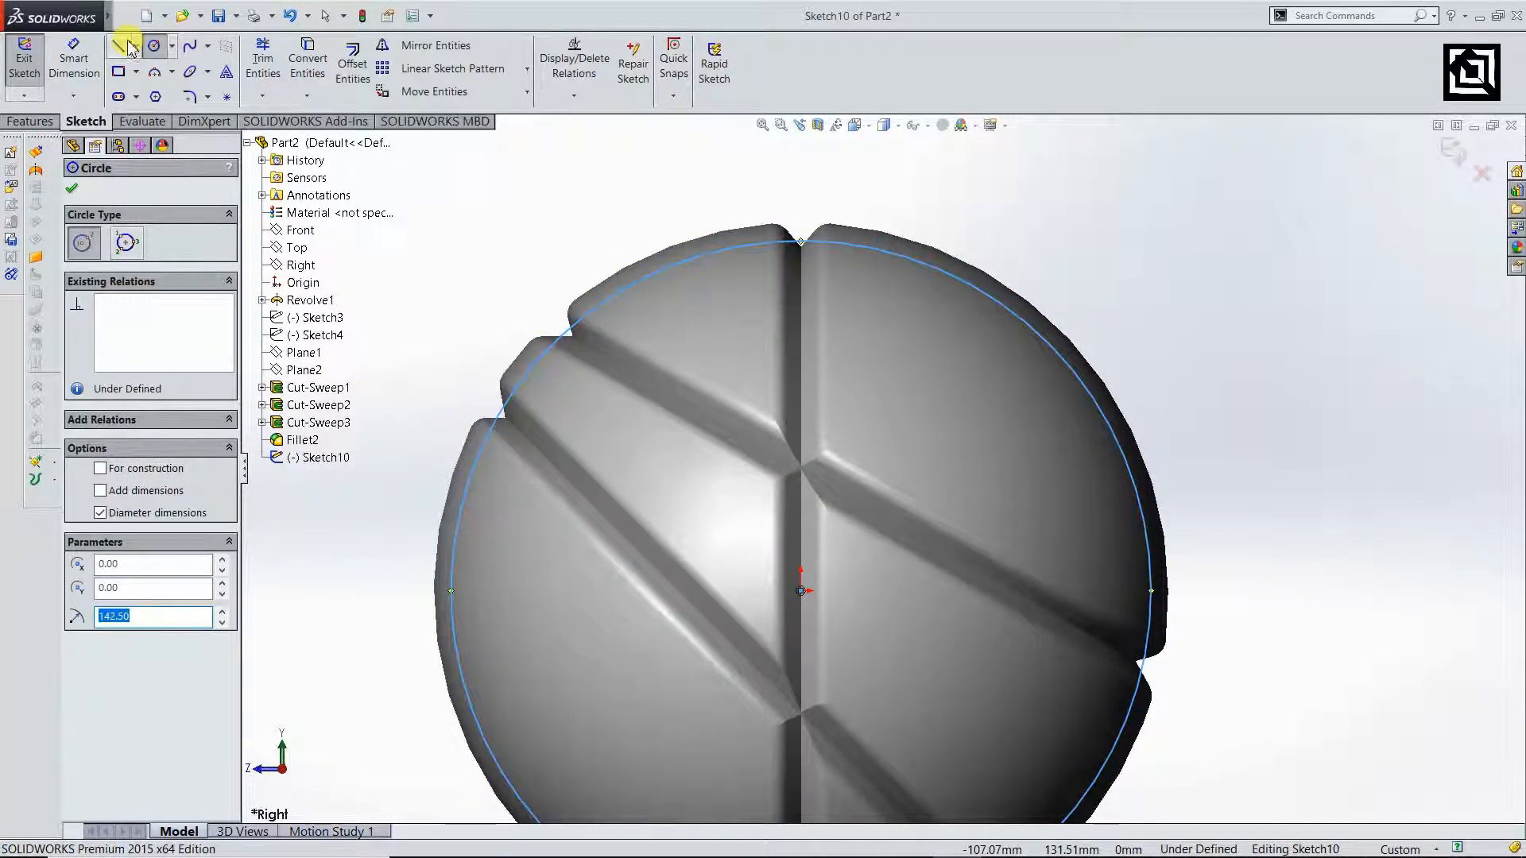
- Draw a 285 mm vertical line across the circle through the origin, splitting the circle into two halves
left_click(129, 46)
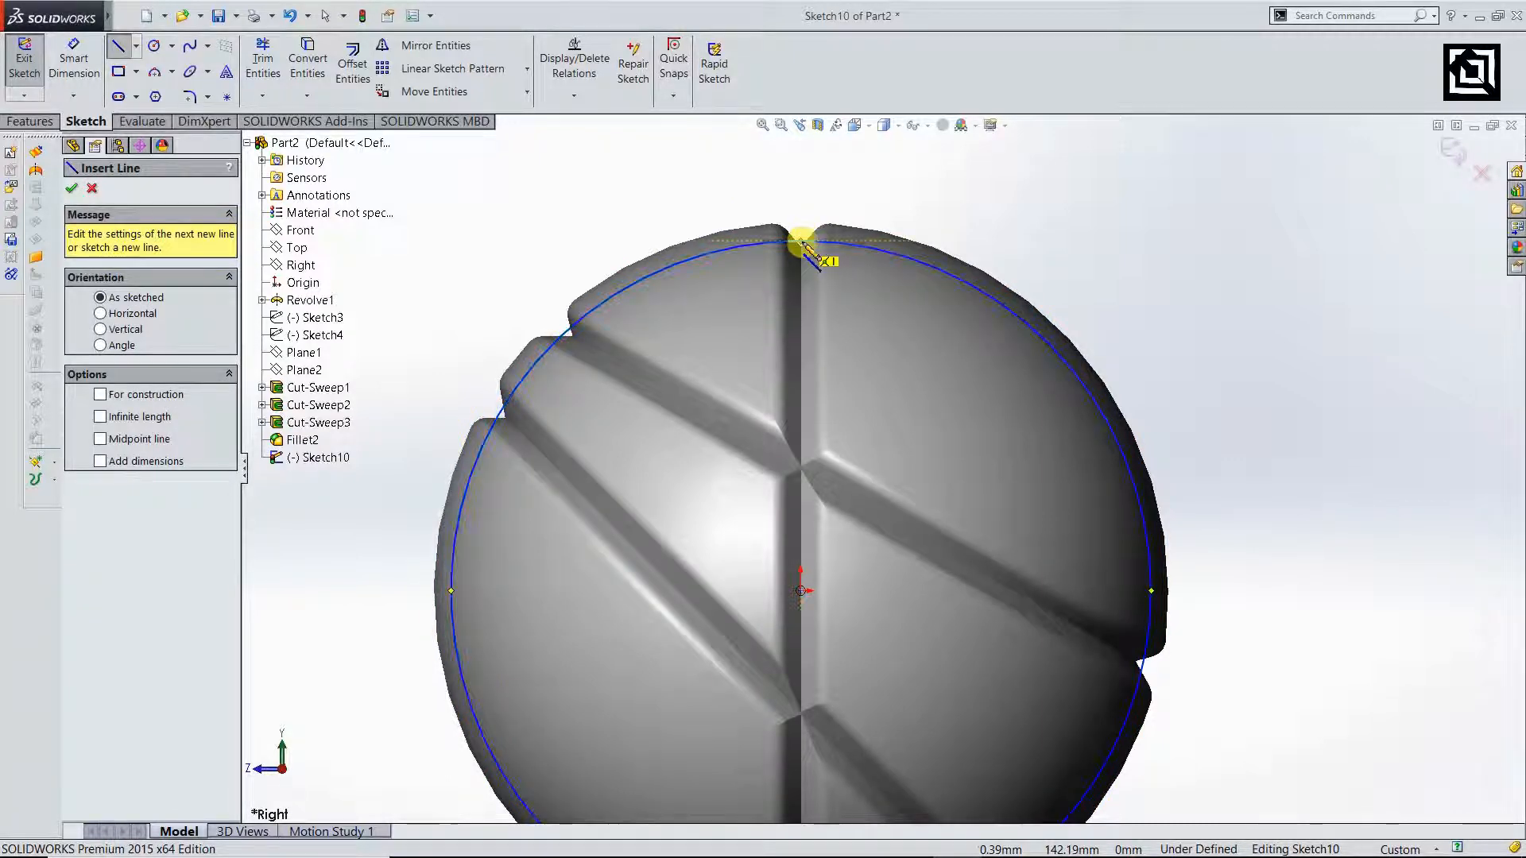
left_click(802, 240)
scroll(810, 529, "up", 3)
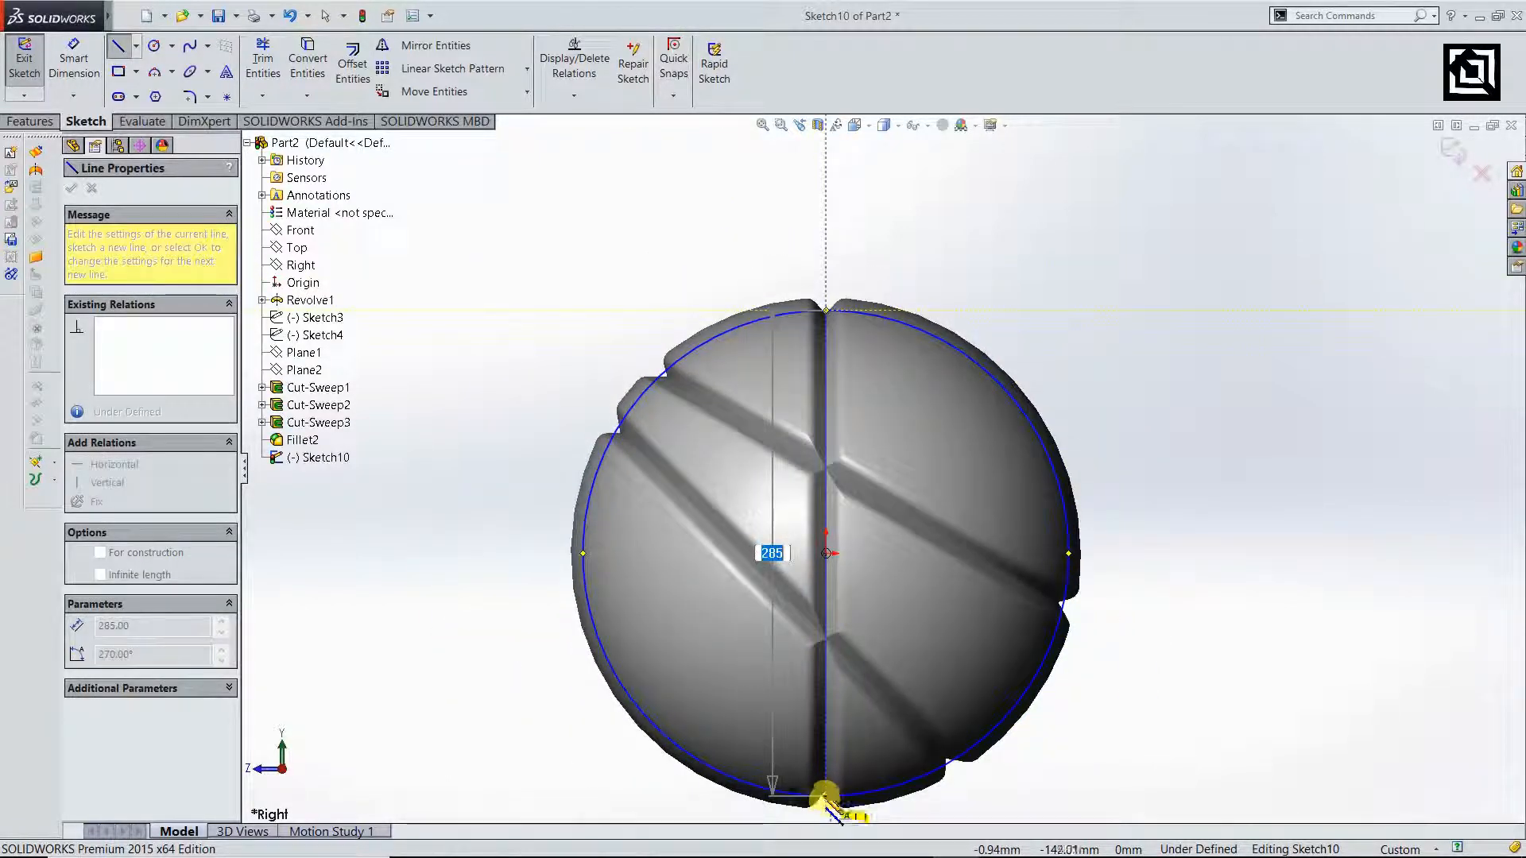
left_click(827, 796)
- Revolve-cut one half of the circle 360° about the vertical line without a thin feature, keeping all resulting bodies
left_click(30, 121)
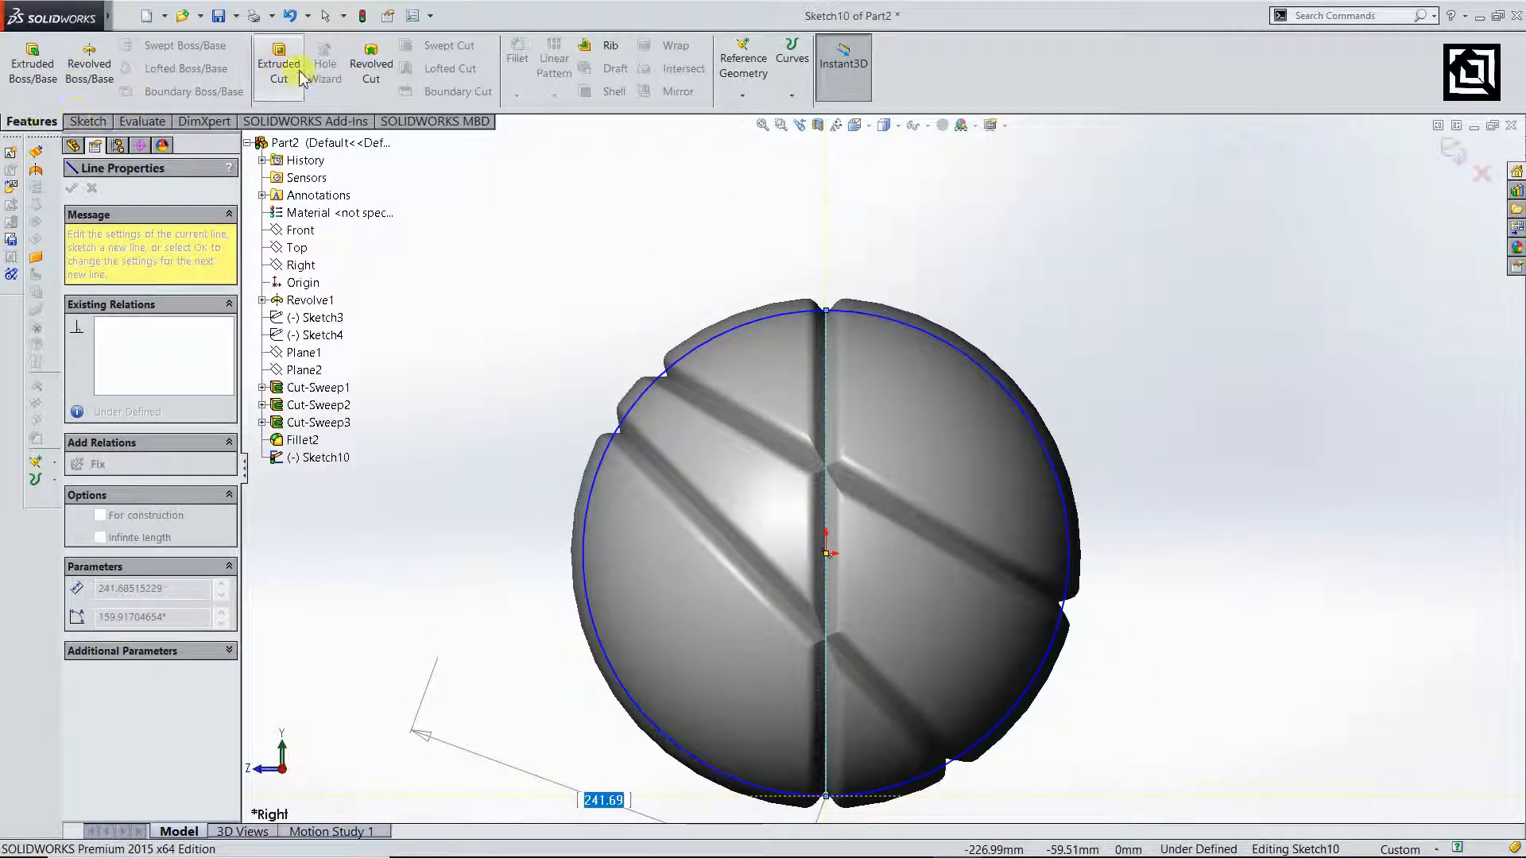
left_click(370, 63)
left_click(156, 485)
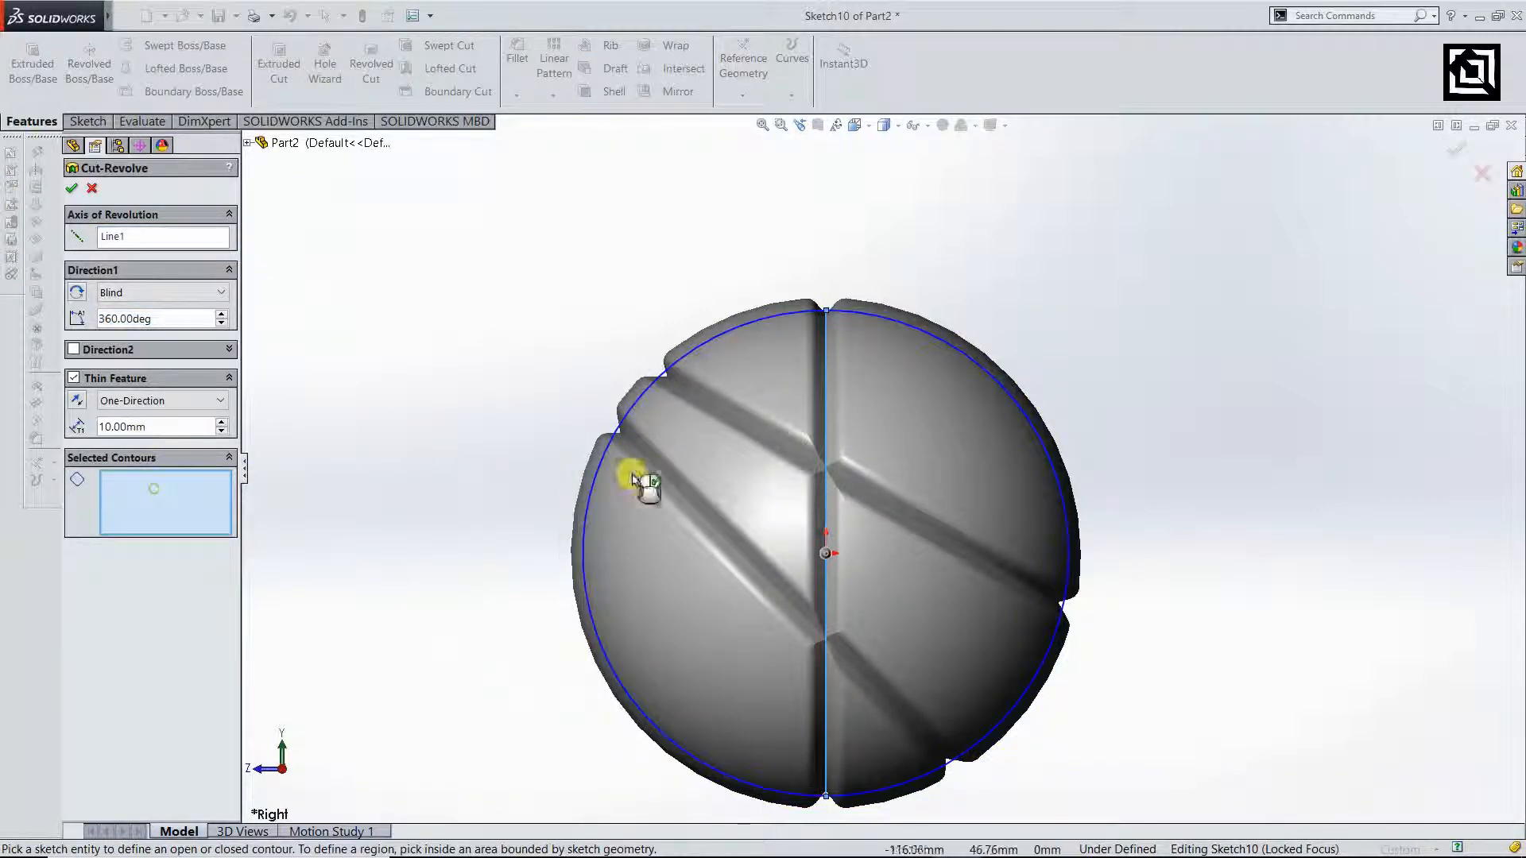
left_click(665, 480)
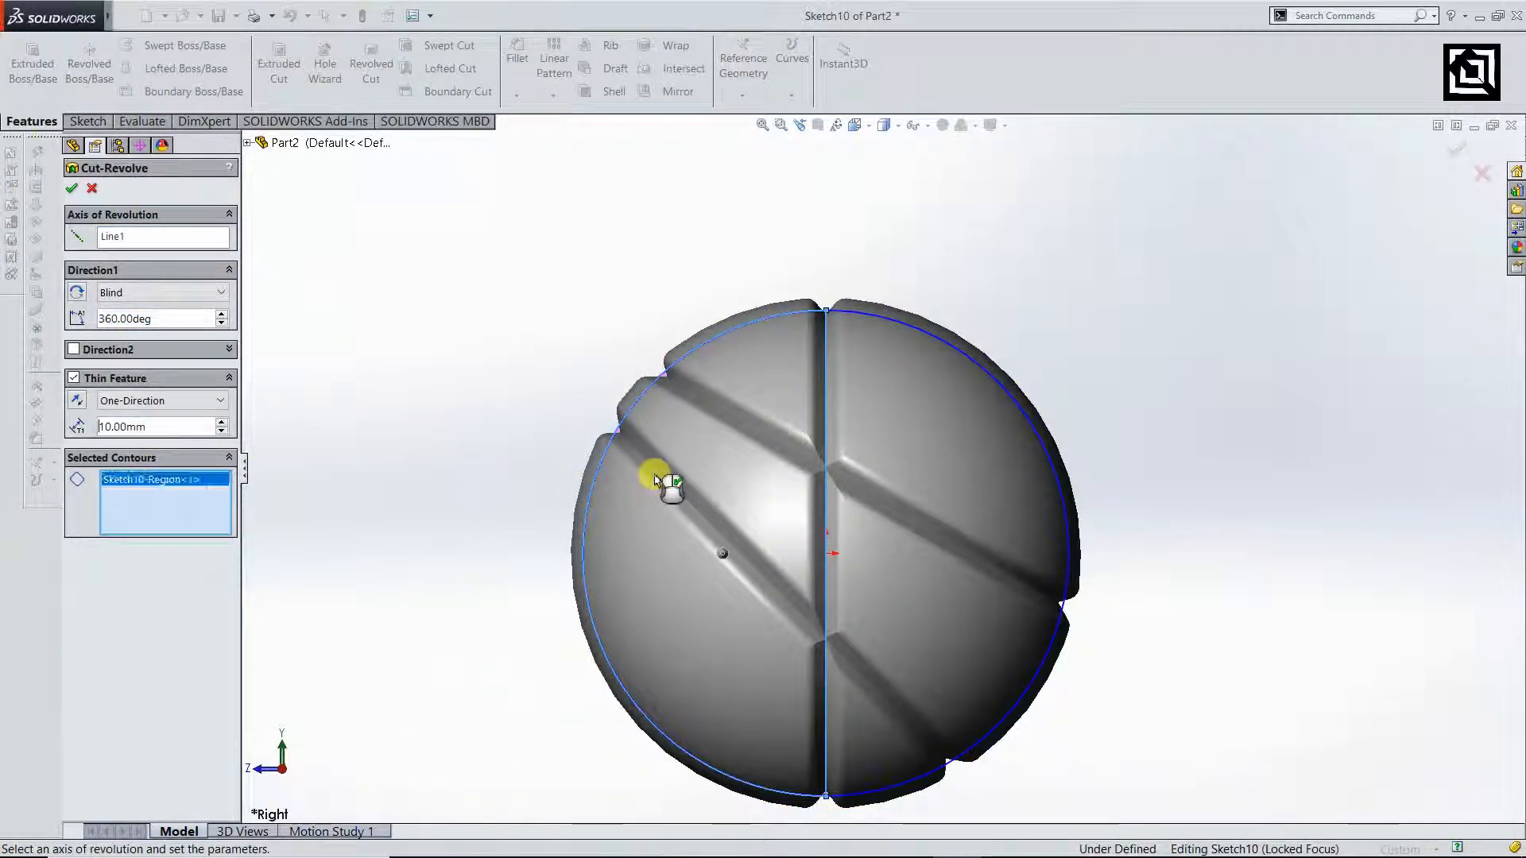
left_click(75, 378)
left_click(1457, 153)
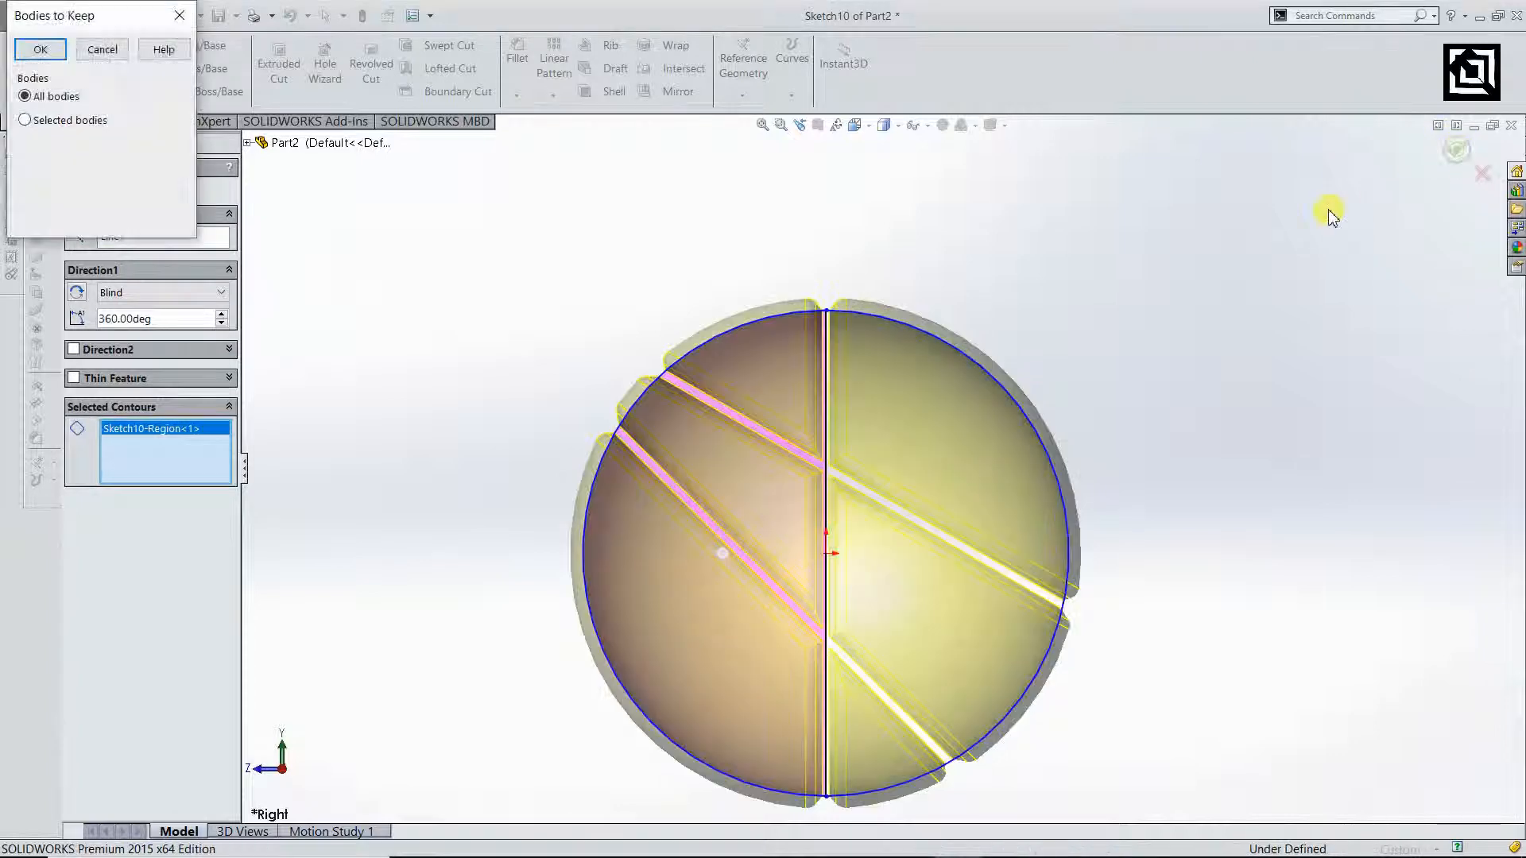
left_click(42, 49)
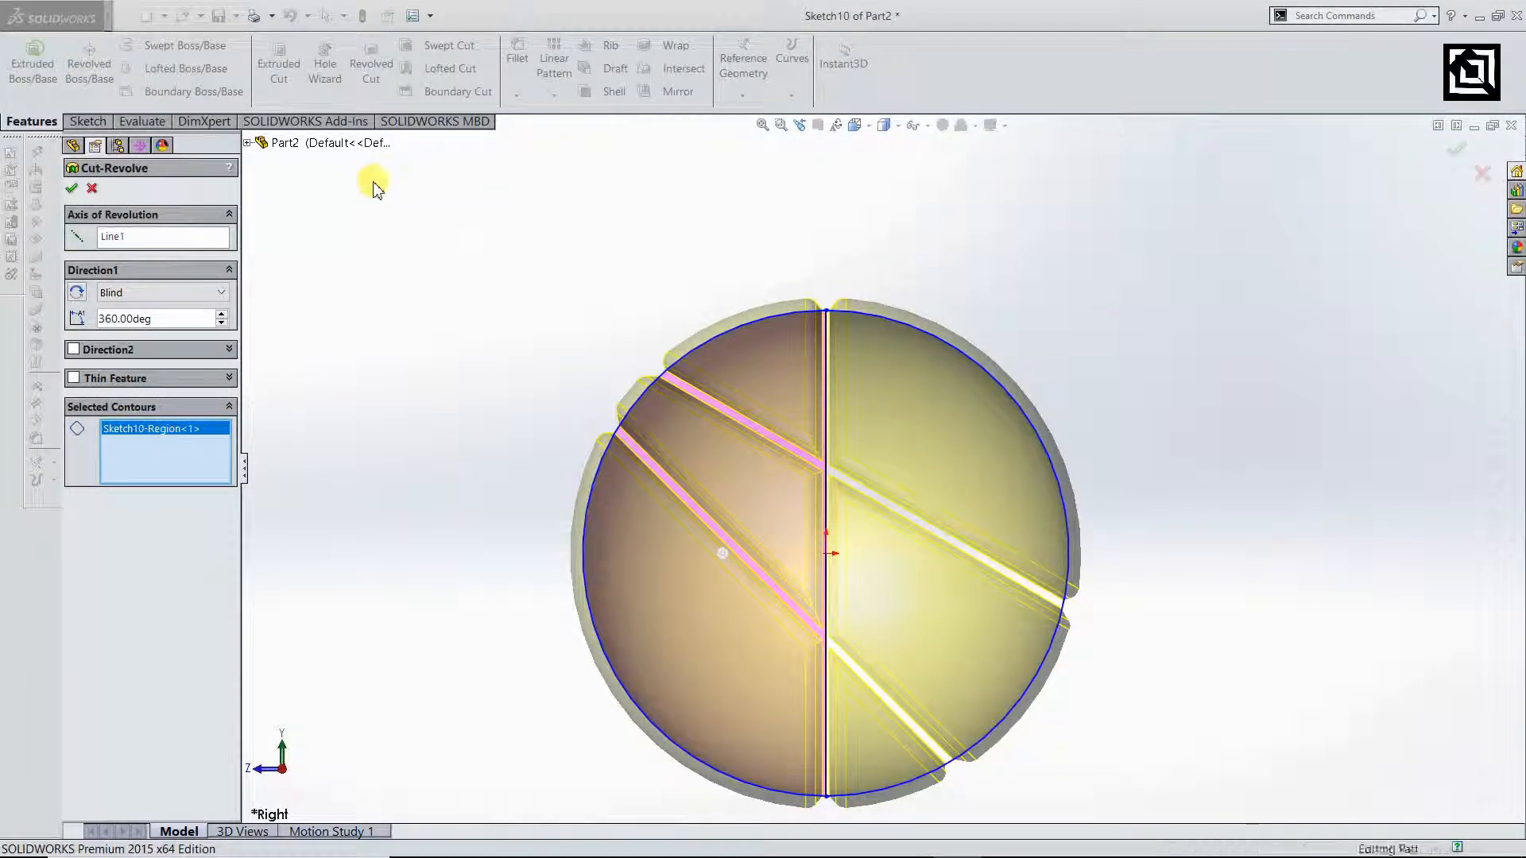
- Sketch a 280 mm diameter circle centred on the origin on the Right plane and split it with a vertical diameter line
scroll(882, 469, "up", 3)
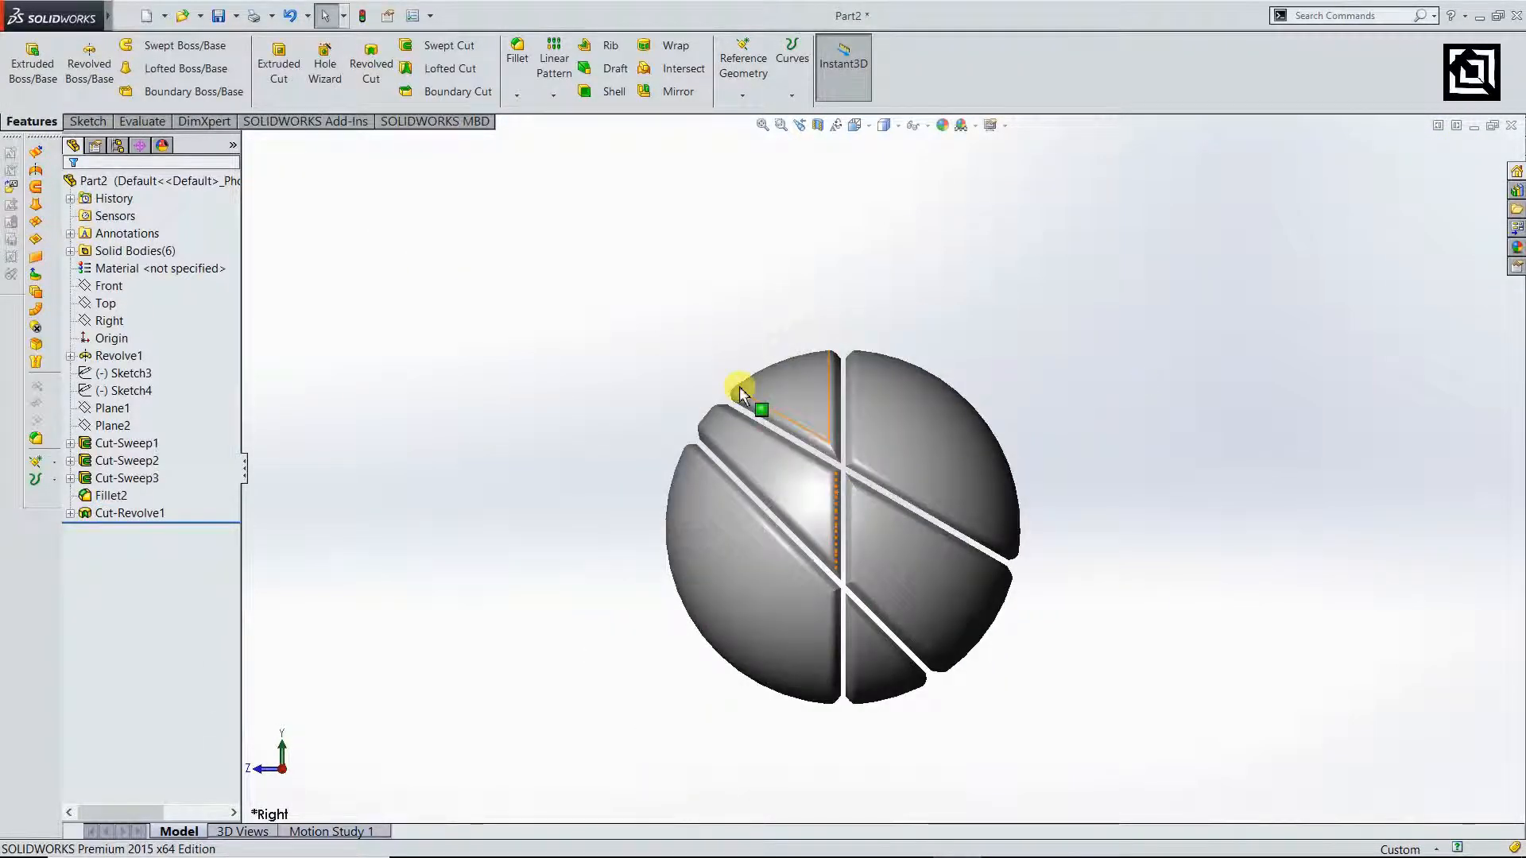
scroll(626, 477, "down", 3)
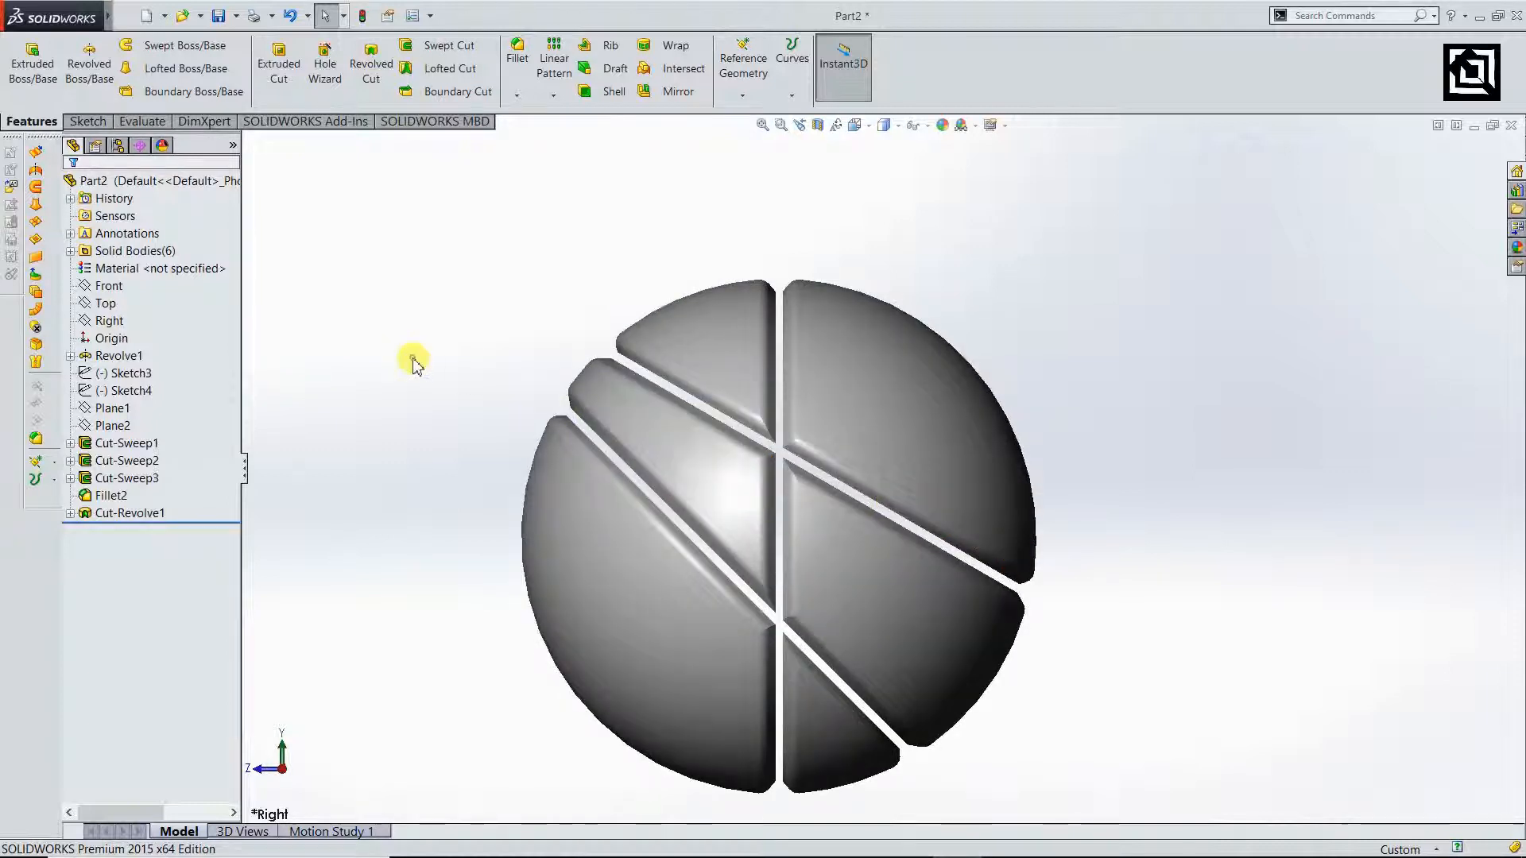
left_click(109, 321)
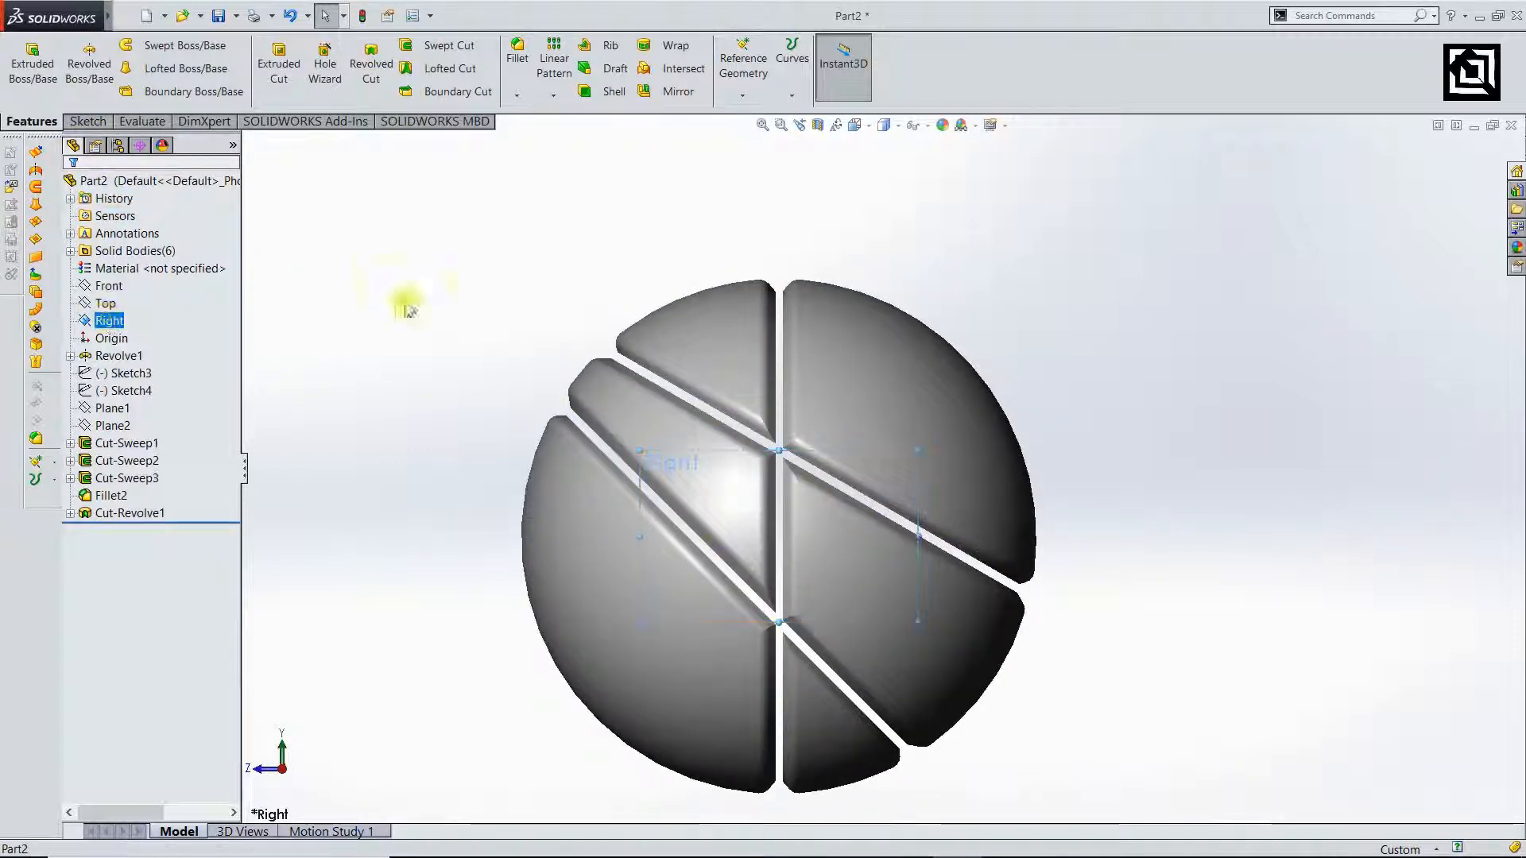
left_click(86, 121)
left_click(154, 46)
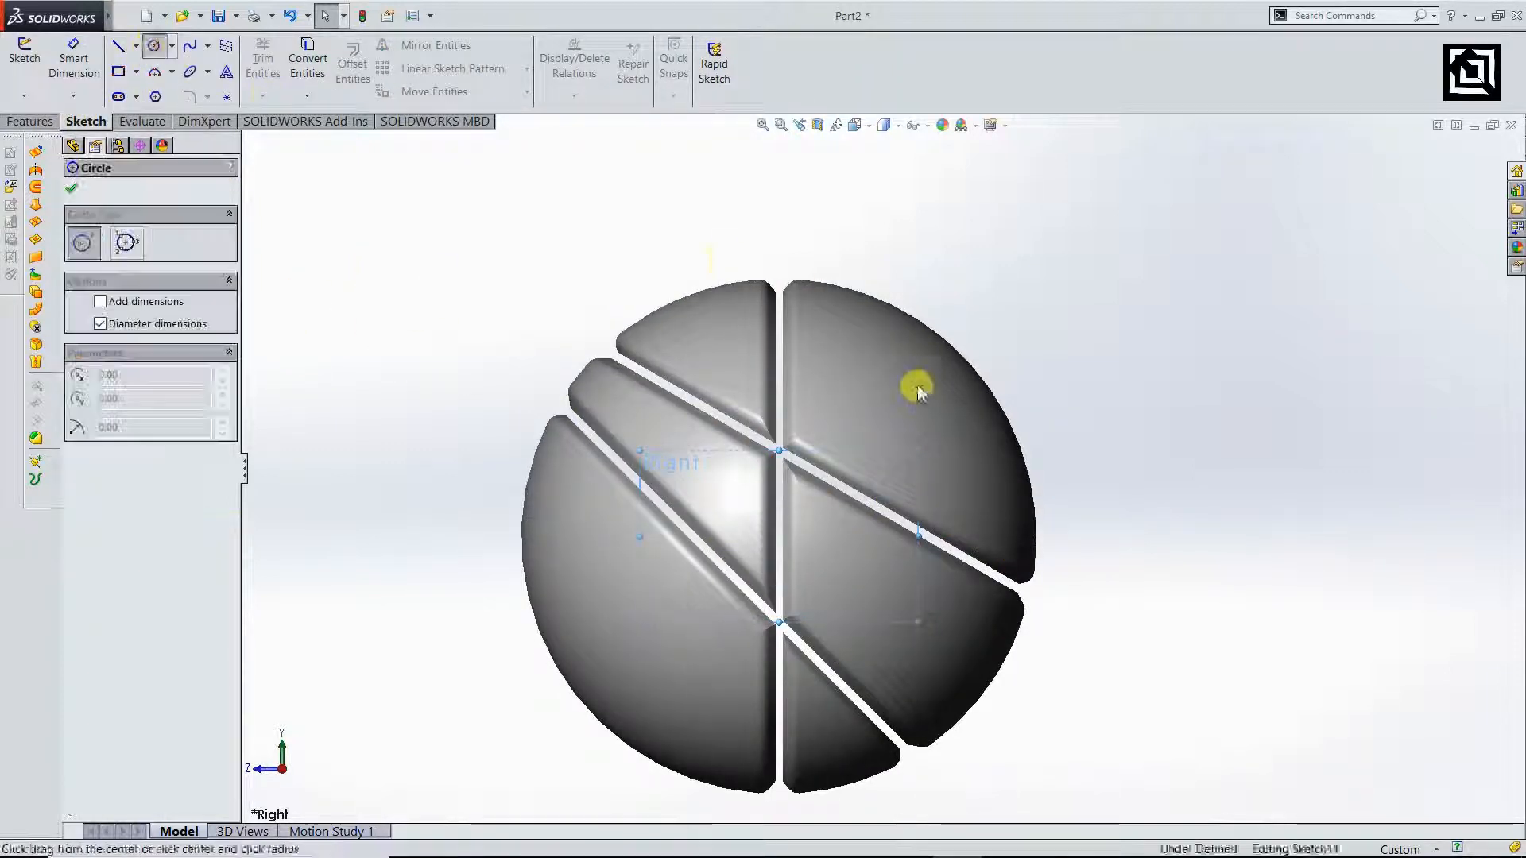
left_click(781, 535)
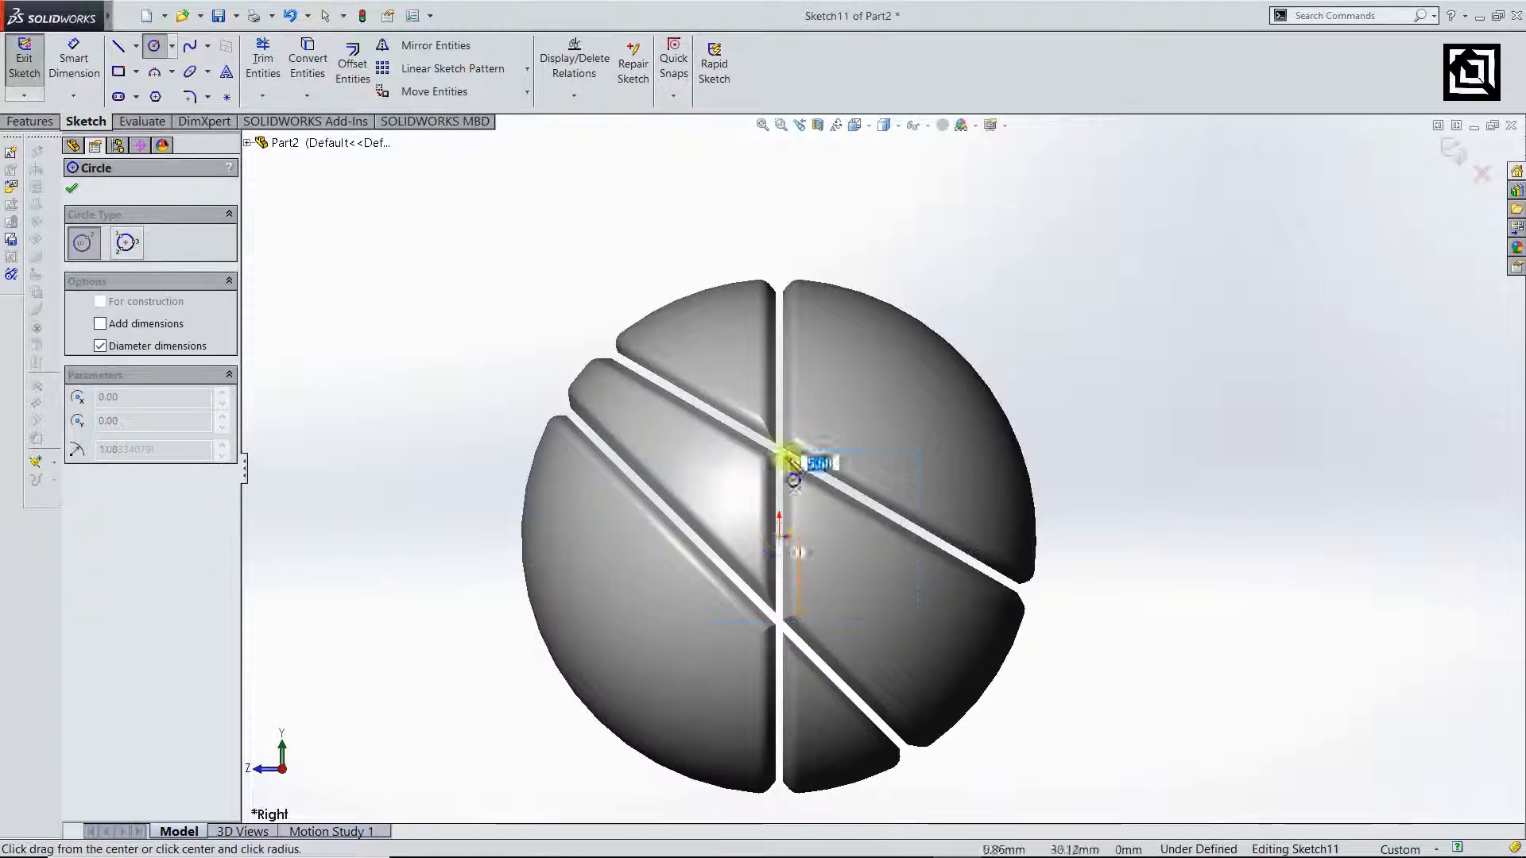
type("280")
key("Return")
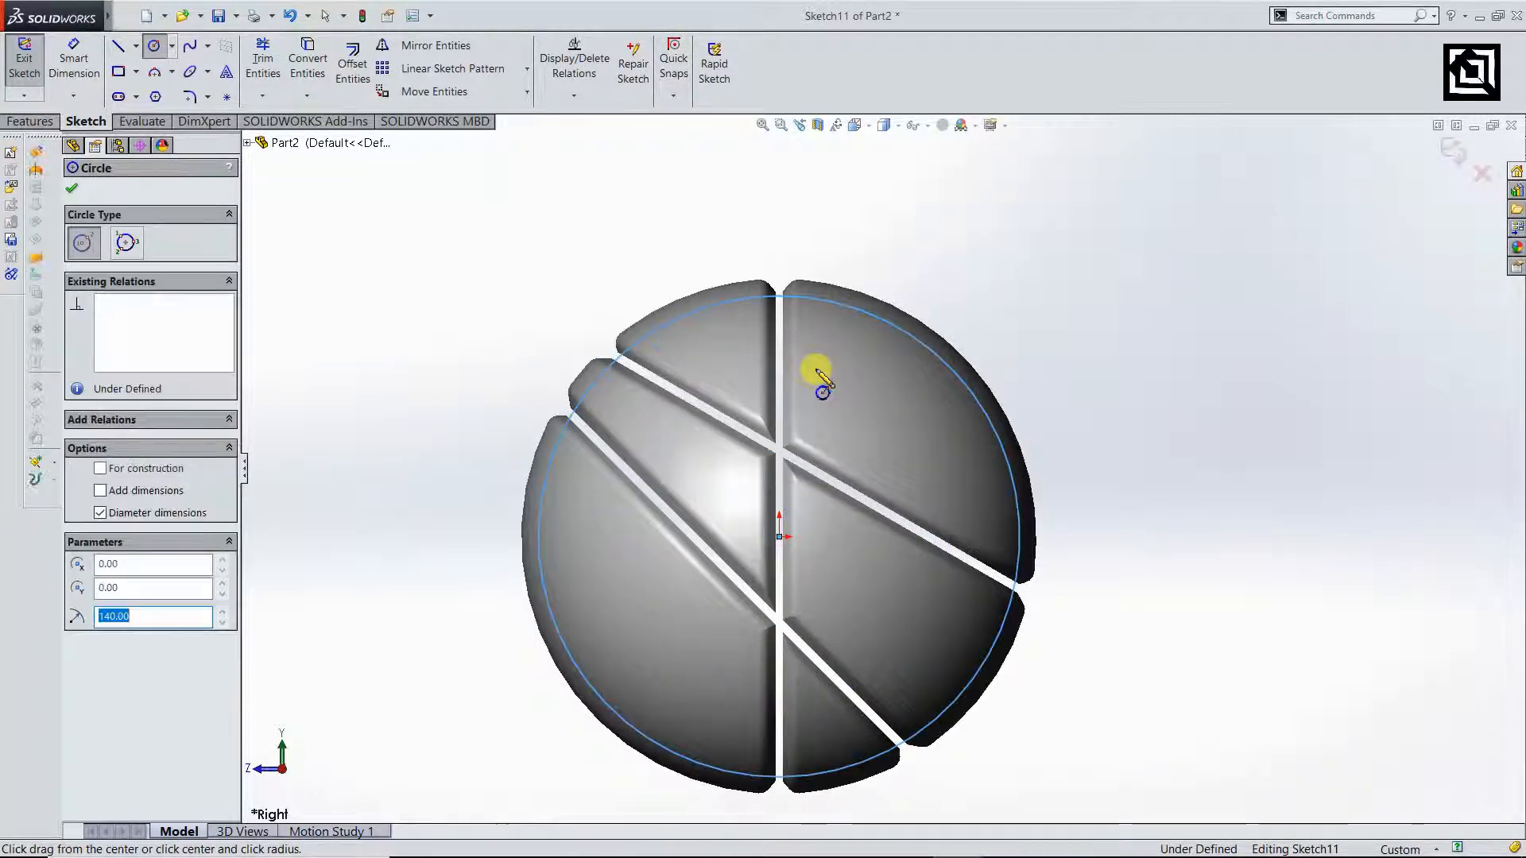
left_click(118, 50)
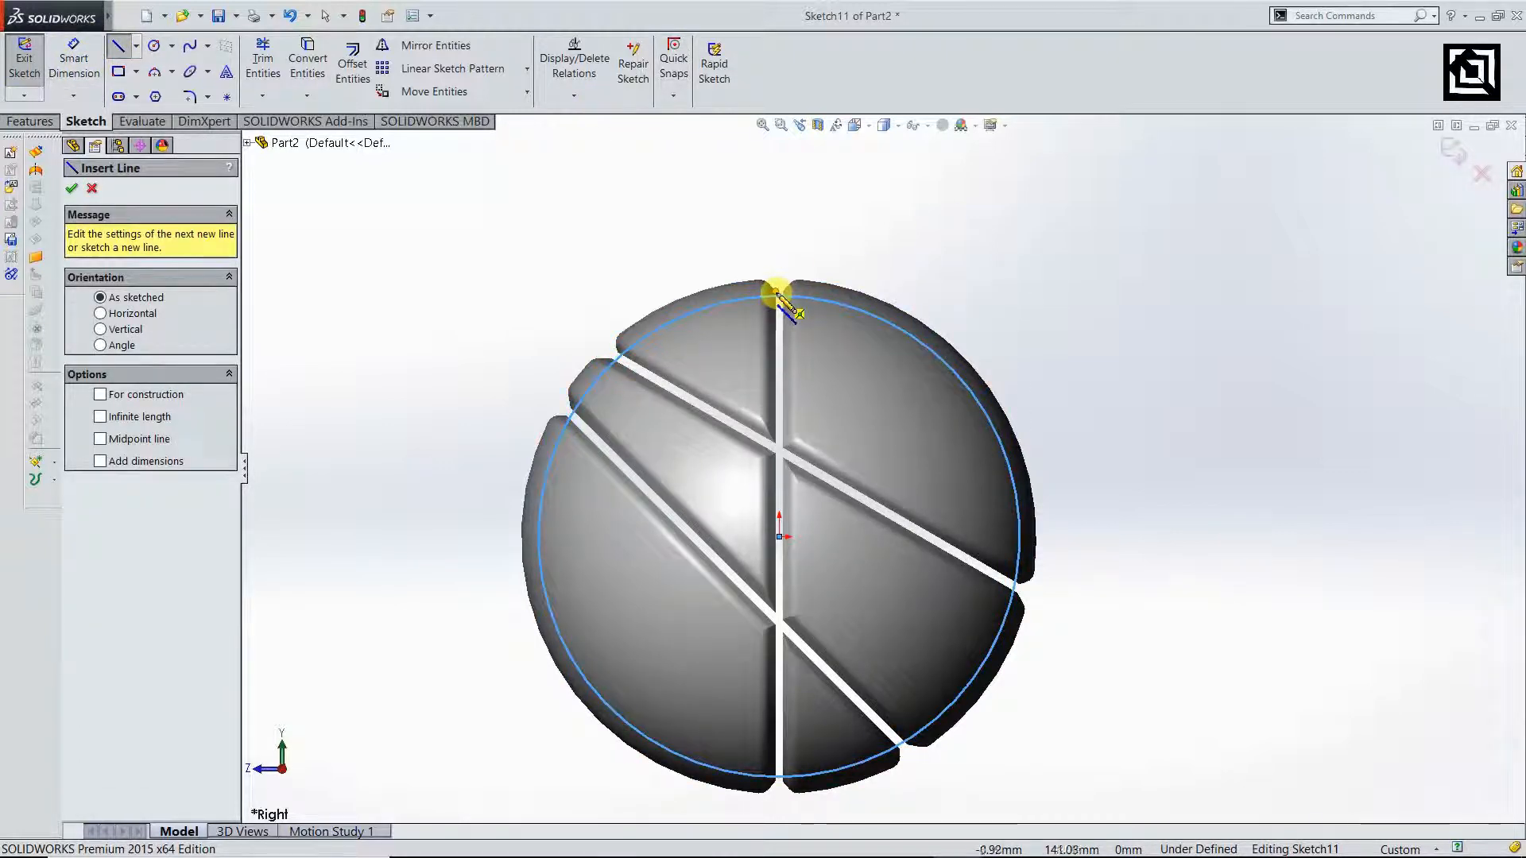
mouse_move(779, 299)
left_mouse_down()
mouse_move(784, 784)
mouse_move(765, 763)
left_mouse_up()
- Revolve one half of the 280 mm circle 360° about the vertical line as a solid, with the thin feature off
left_click(31, 121)
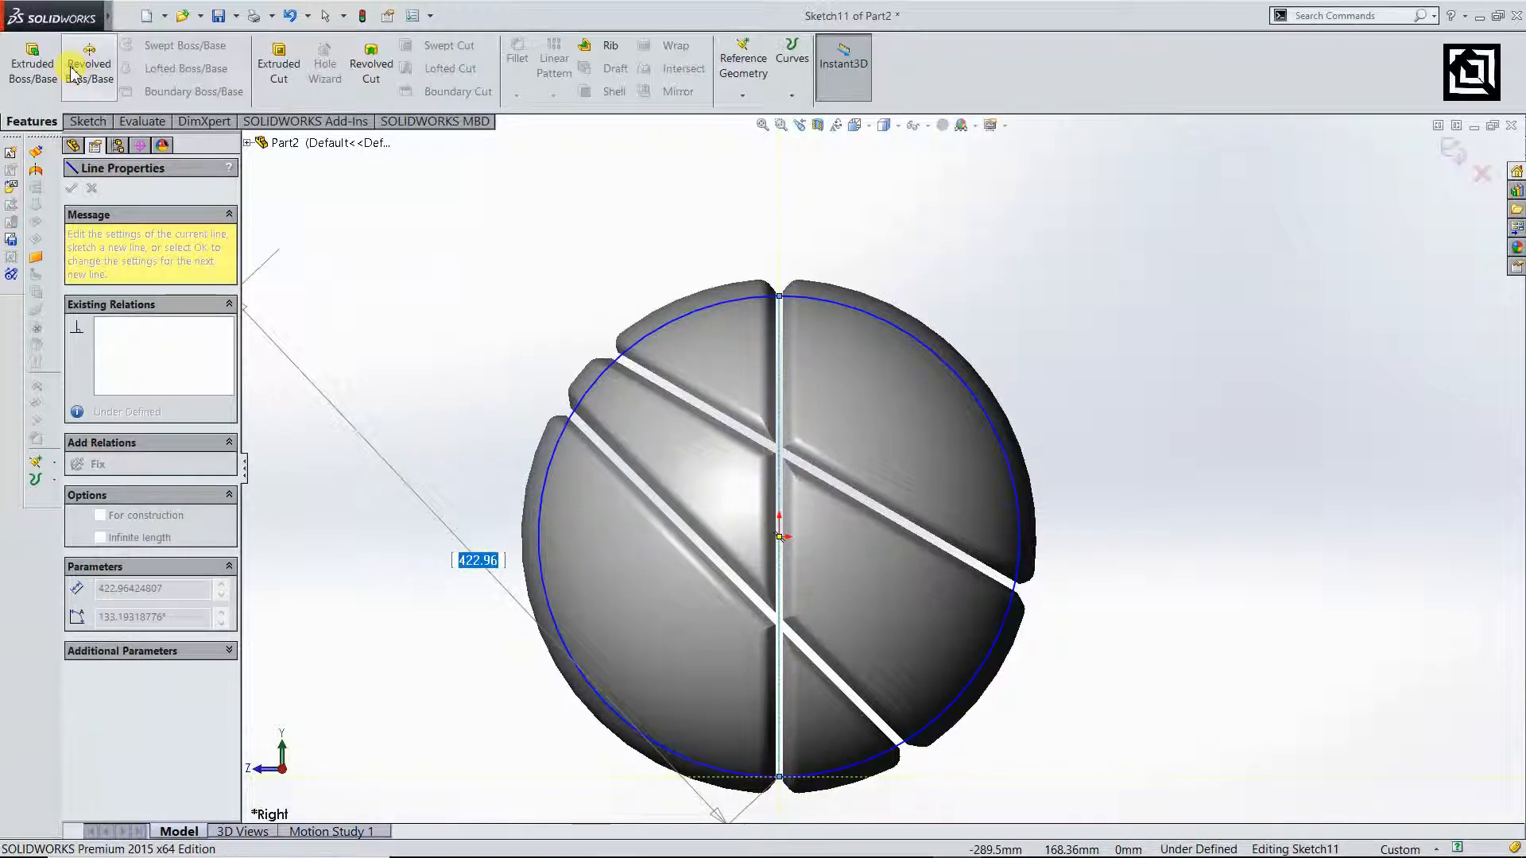
left_click(89, 68)
left_click(785, 476)
left_click(606, 447)
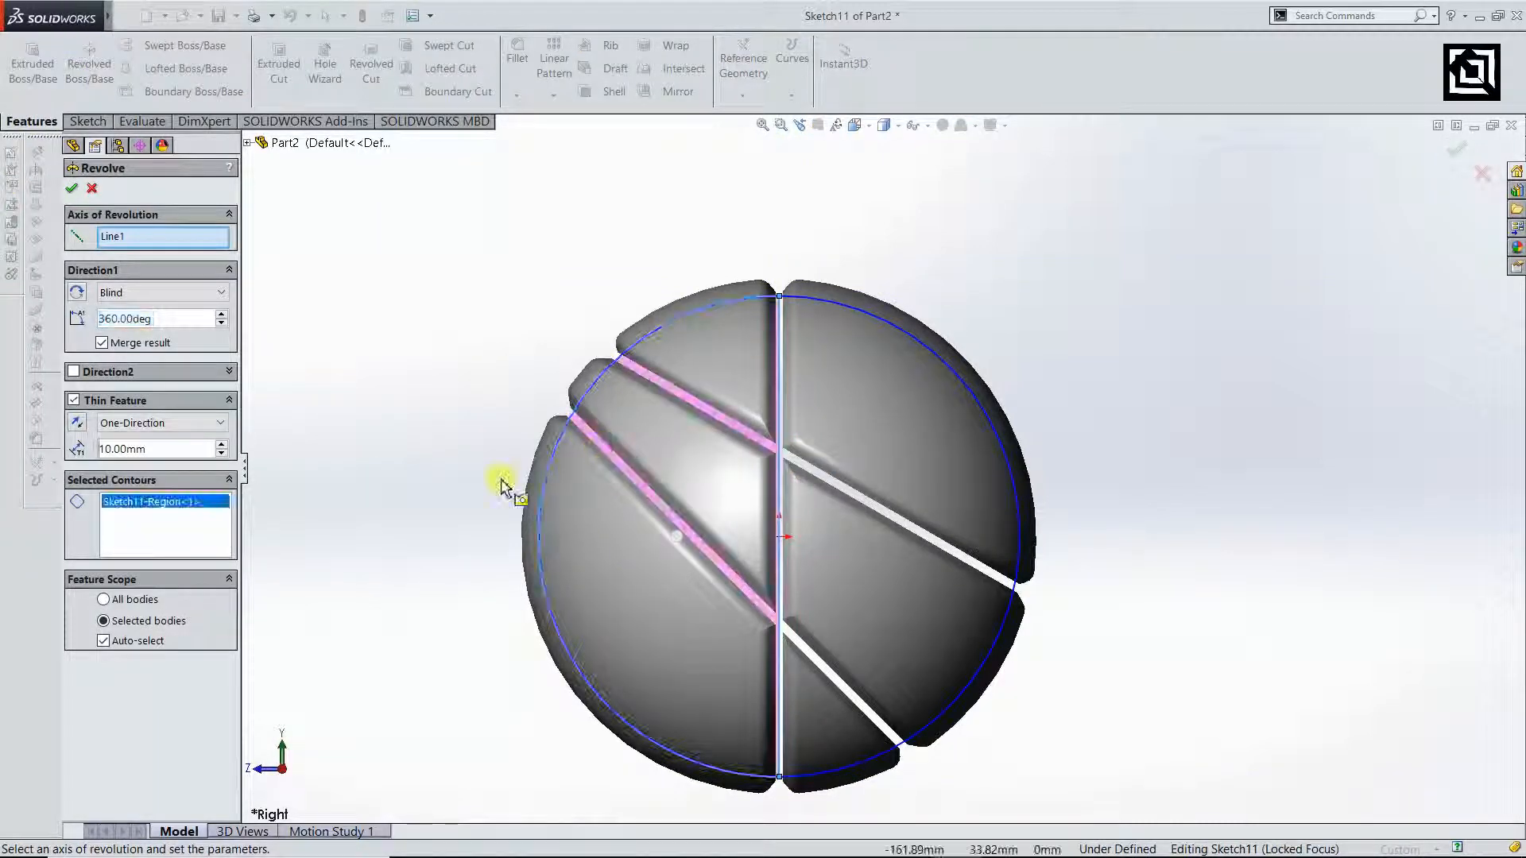
left_click(74, 401)
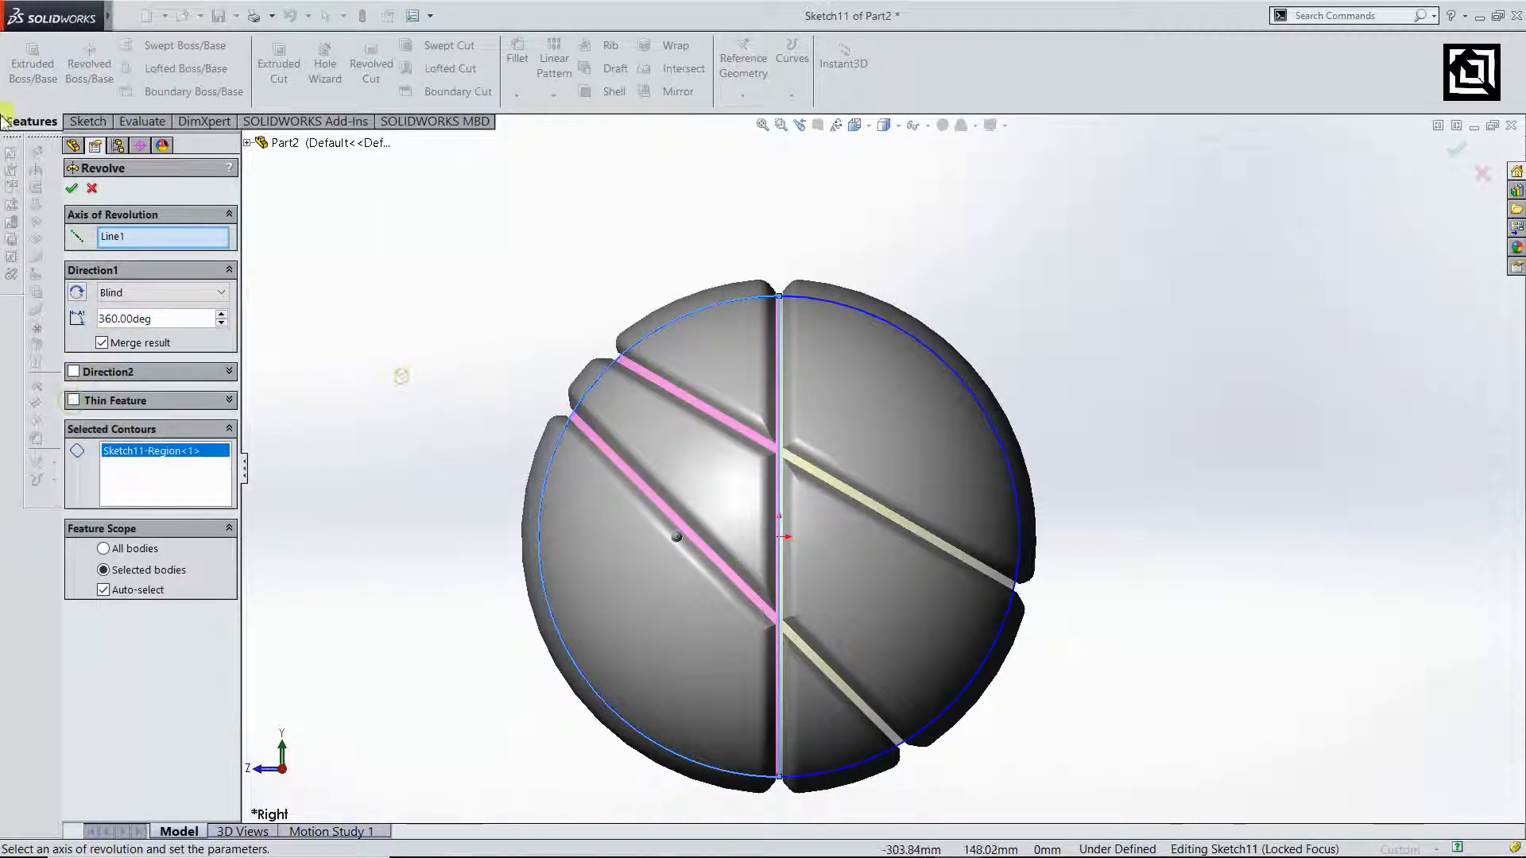
left_click(71, 191)
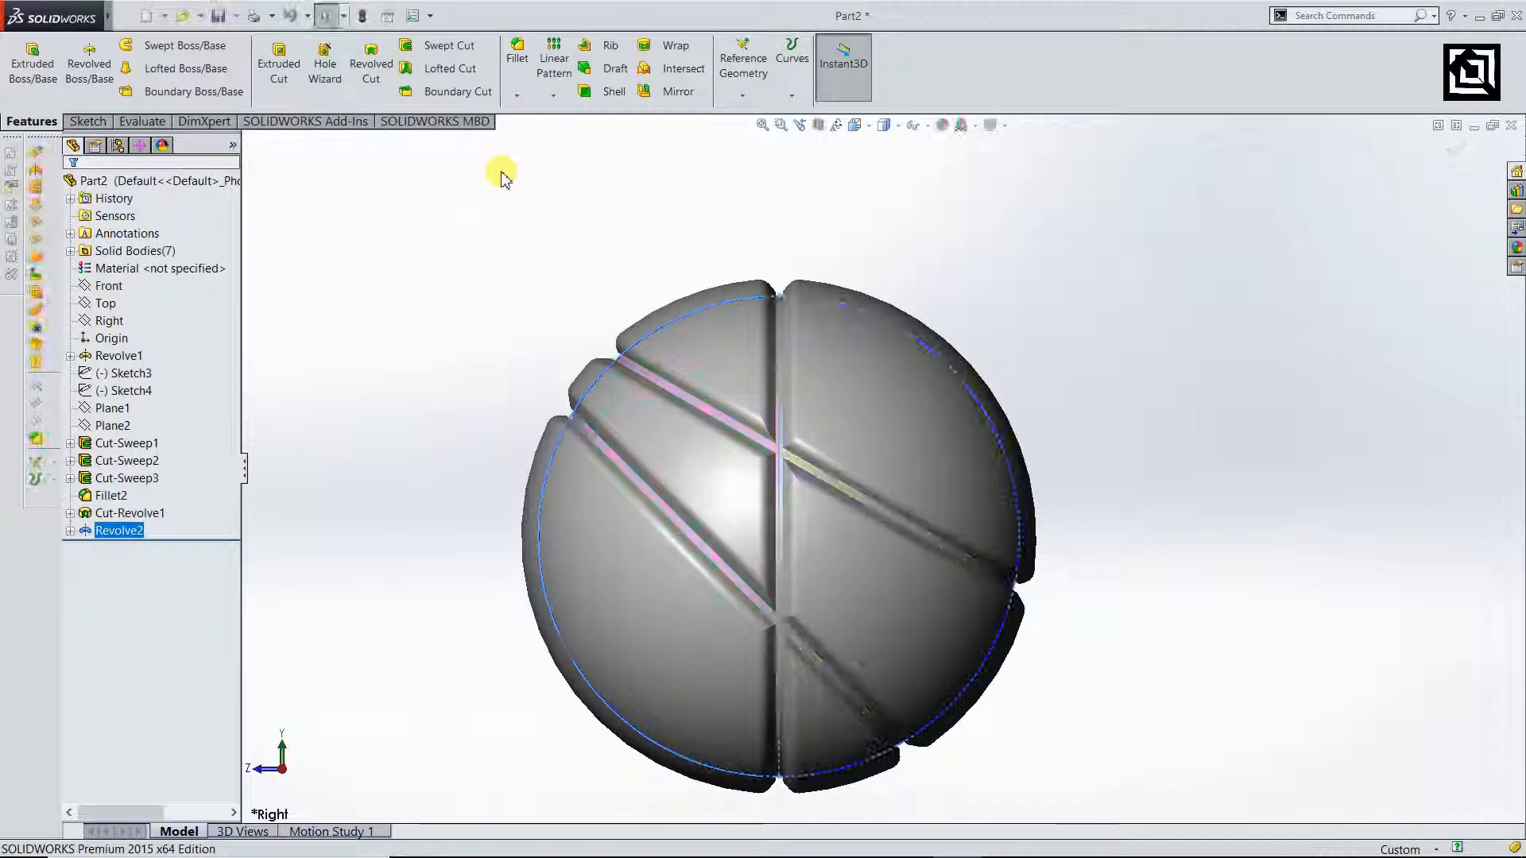
- Open the appearance settings for the revolved inner sphere feature showing through the grooves
scroll(760, 494, "down", 3)
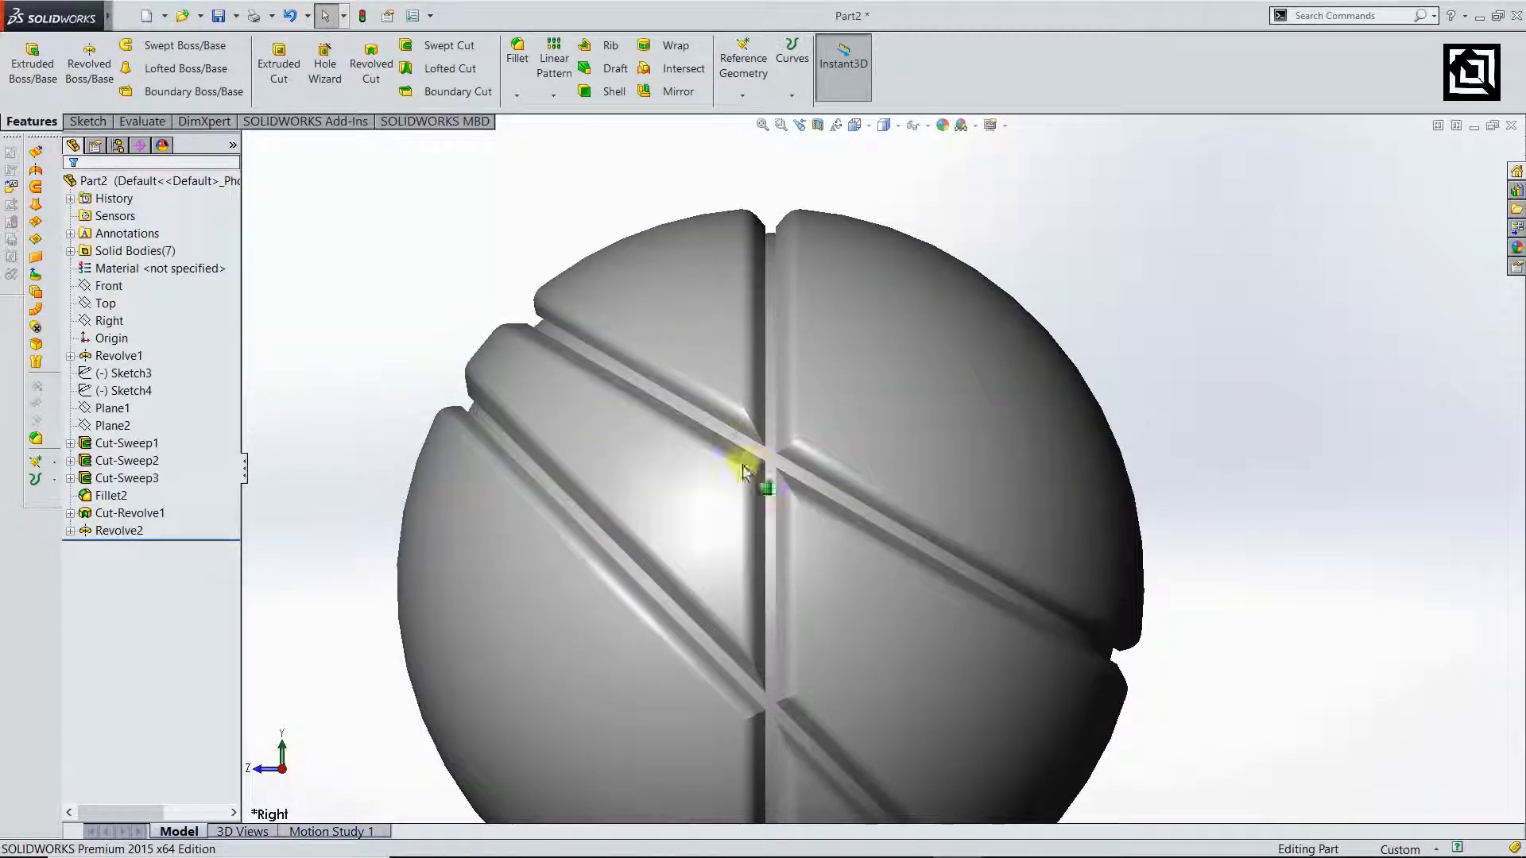
scroll(735, 481, "up", 5)
scroll(811, 493, "down", 7)
scroll(1003, 481, "up", 2)
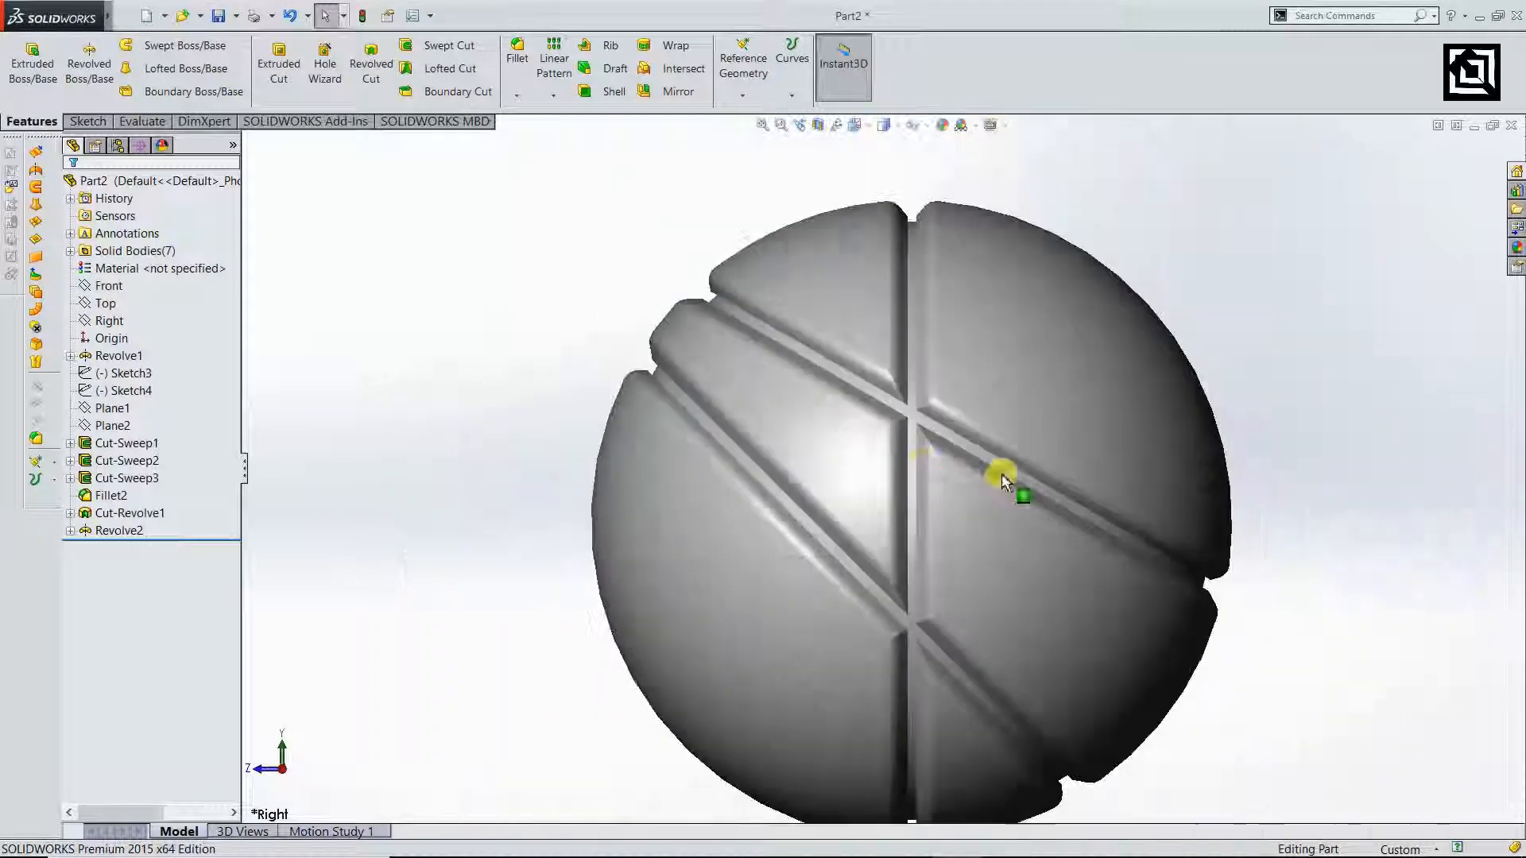
scroll(977, 461, "down", 5)
left_click(840, 385)
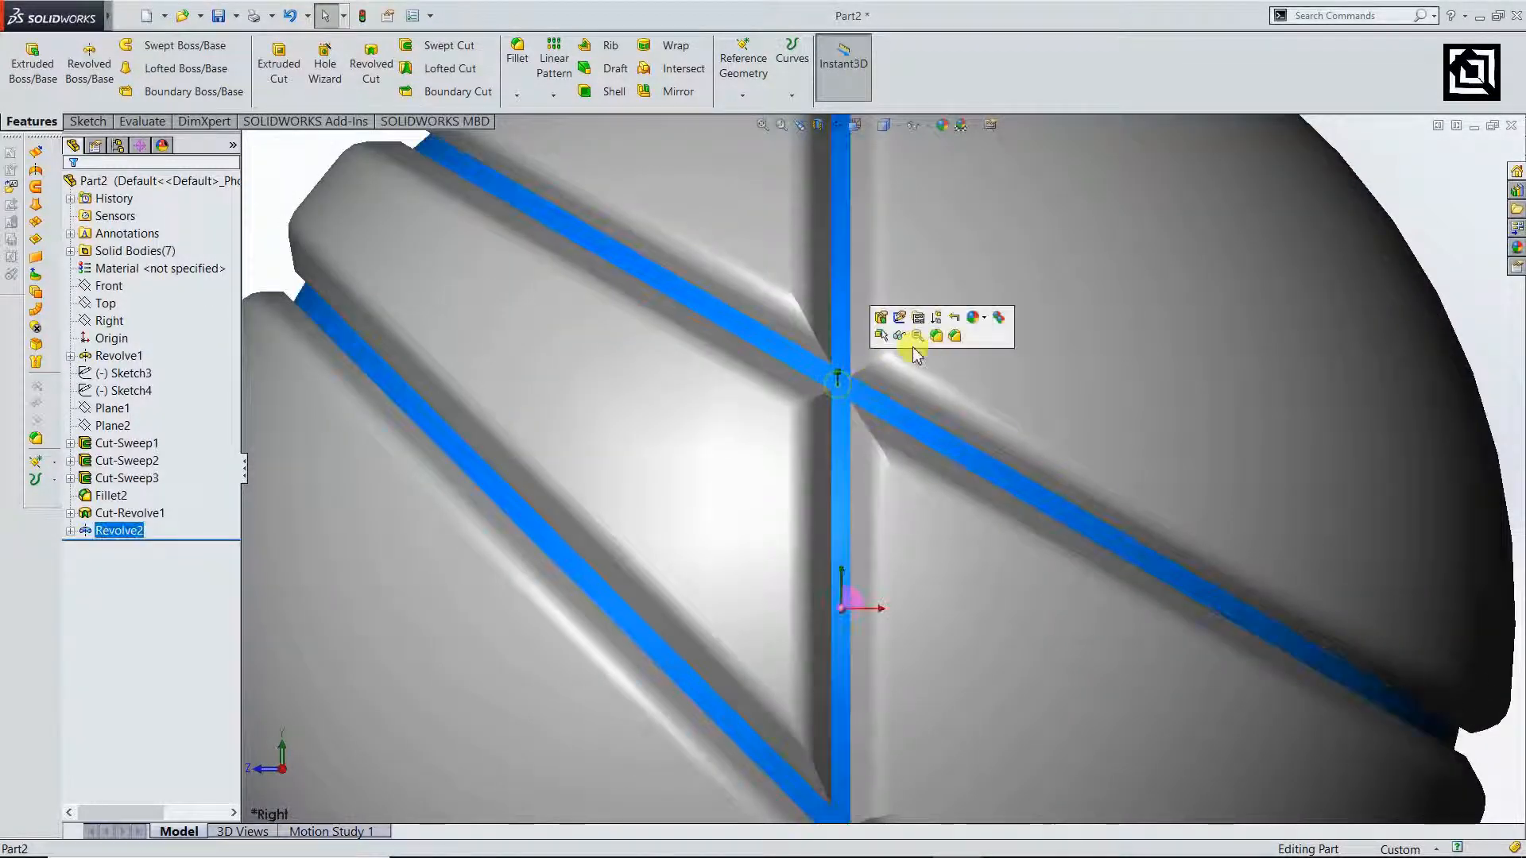
left_click(974, 317)
left_click(1004, 370)
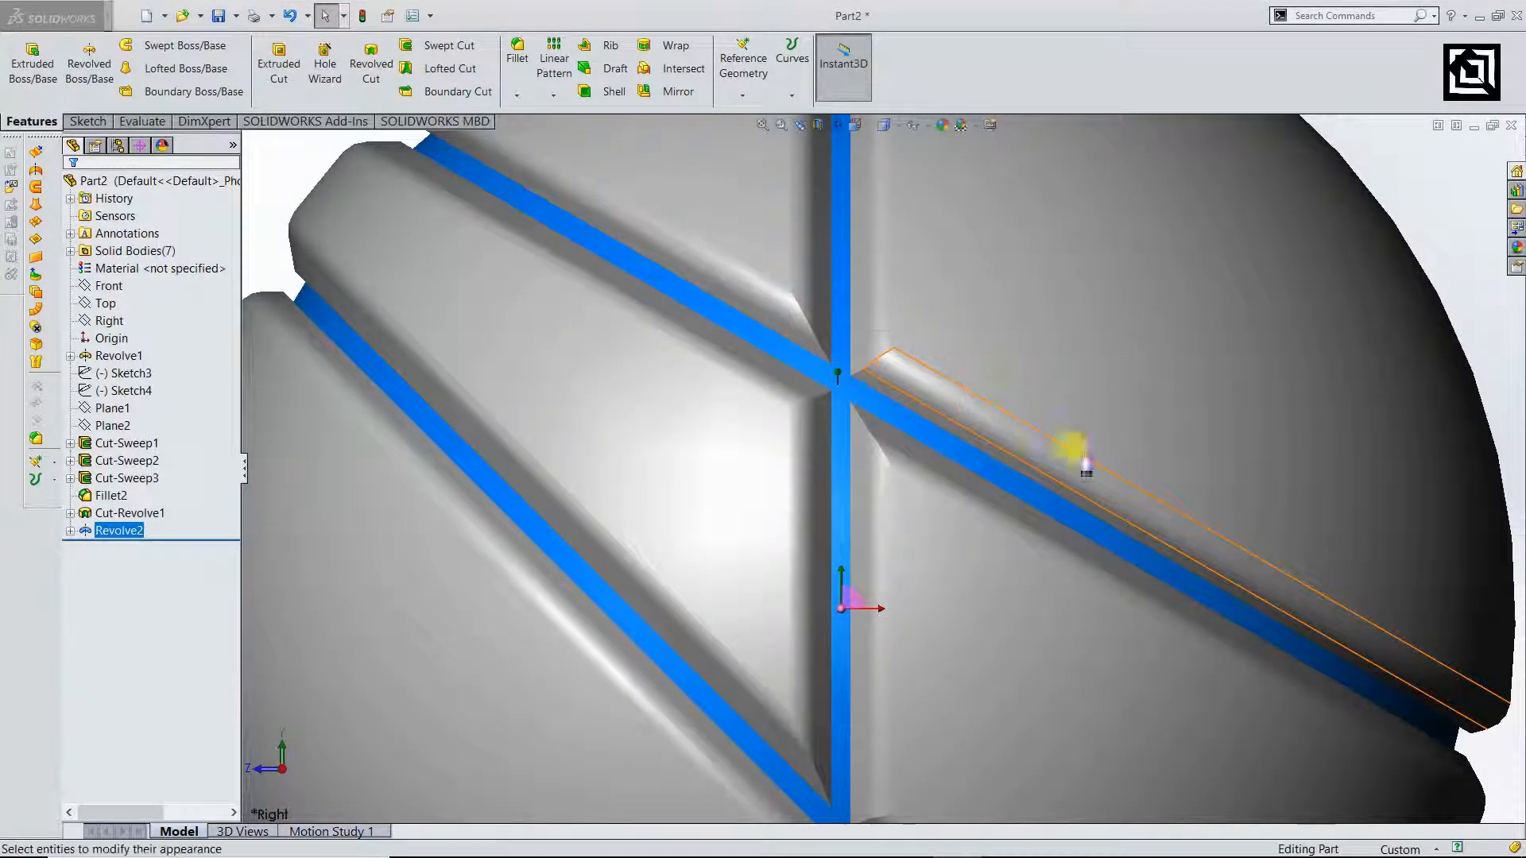
- Apply the Red LED light appearance to the revolved inner sphere
scroll(1180, 473, "up", 4)
scroll(1182, 463, "up", 4)
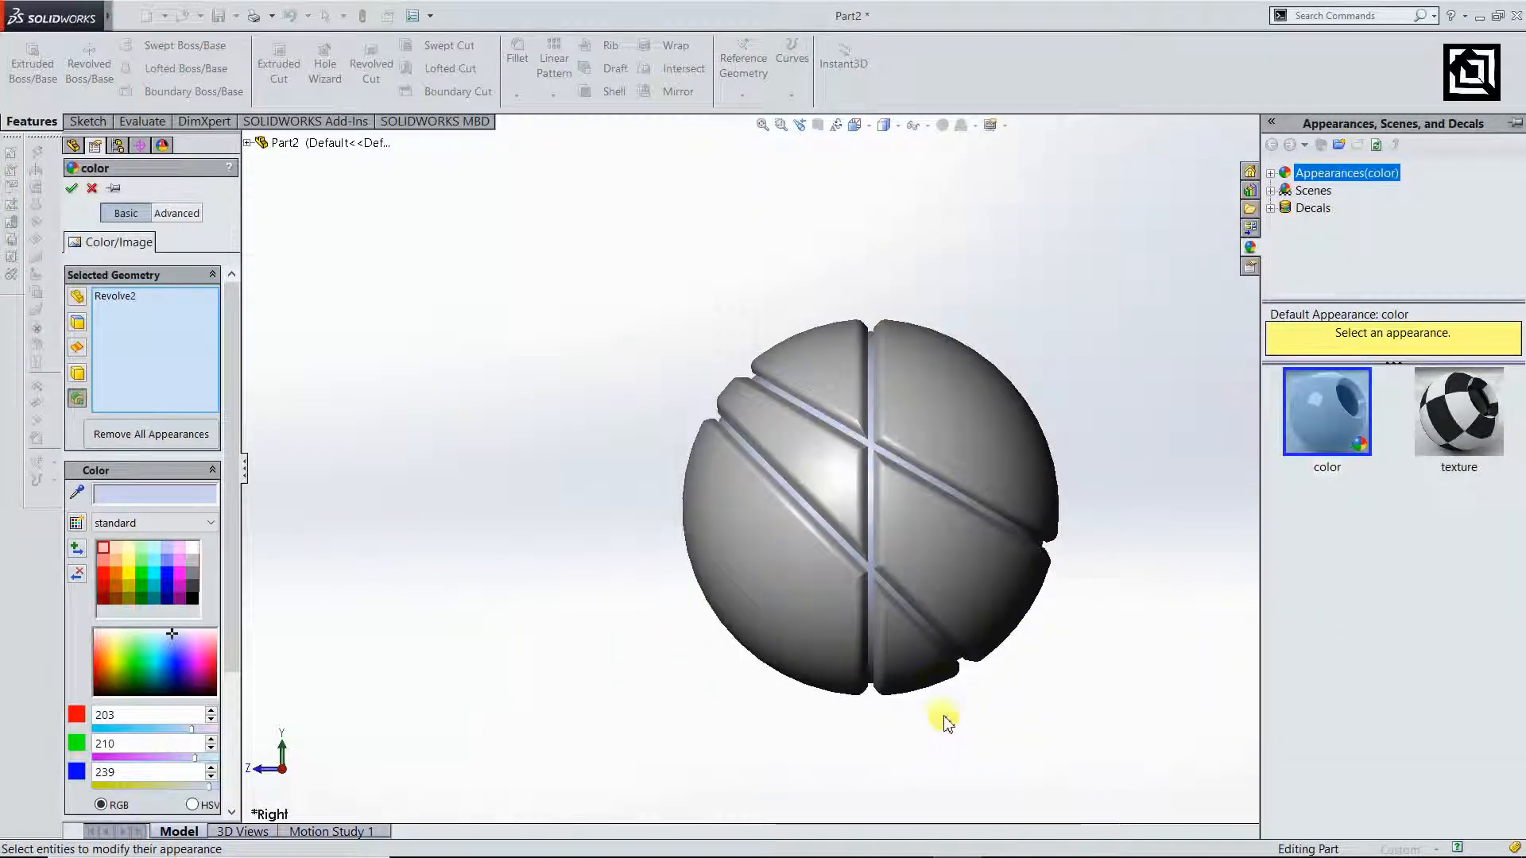
scroll(954, 682, "down", 1)
double_click(1302, 181)
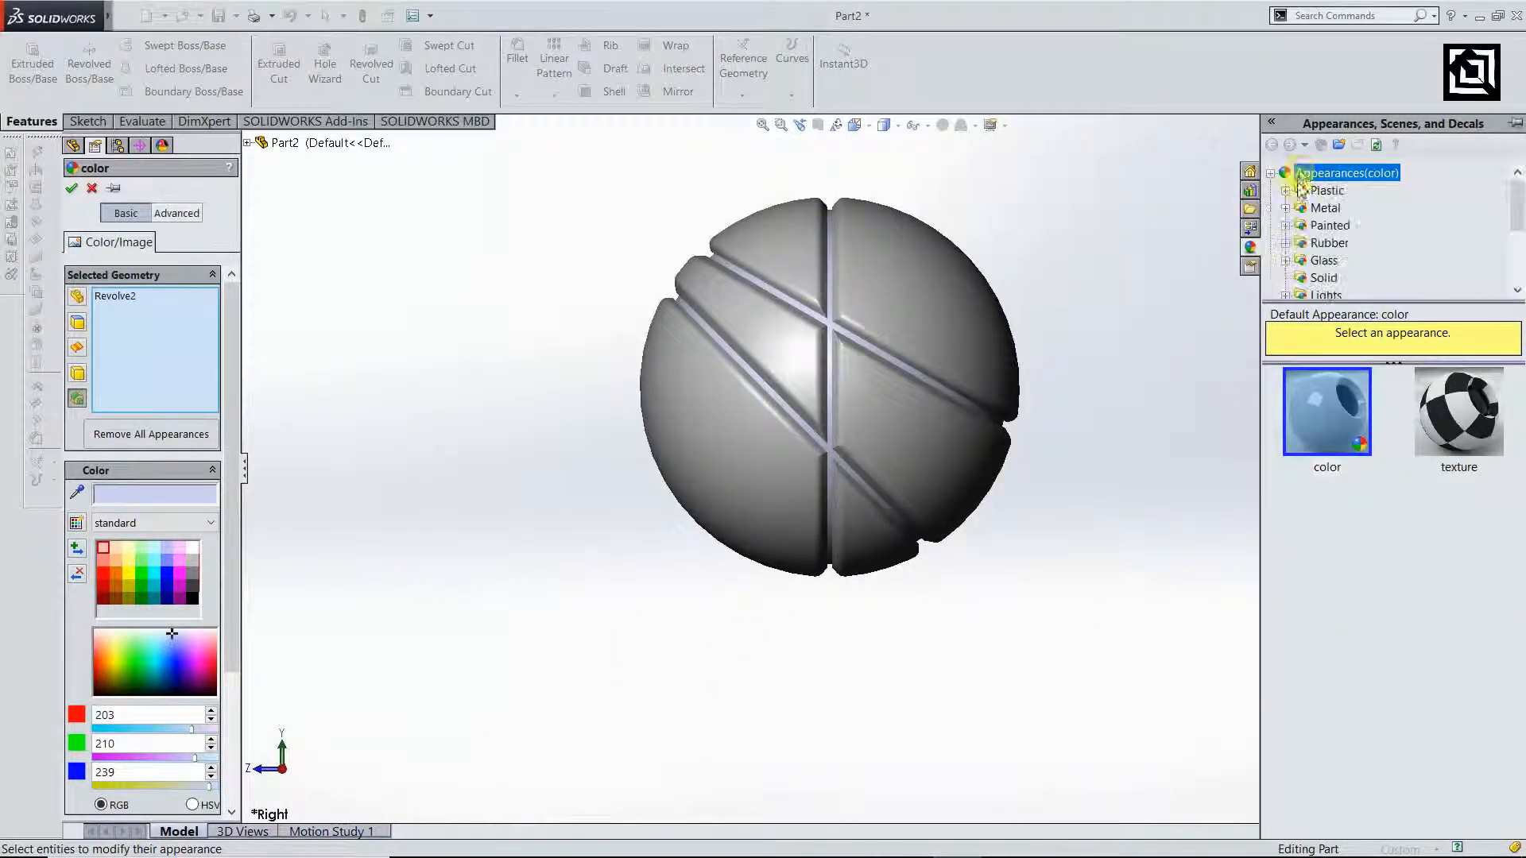
scroll(1315, 215, "down", 1)
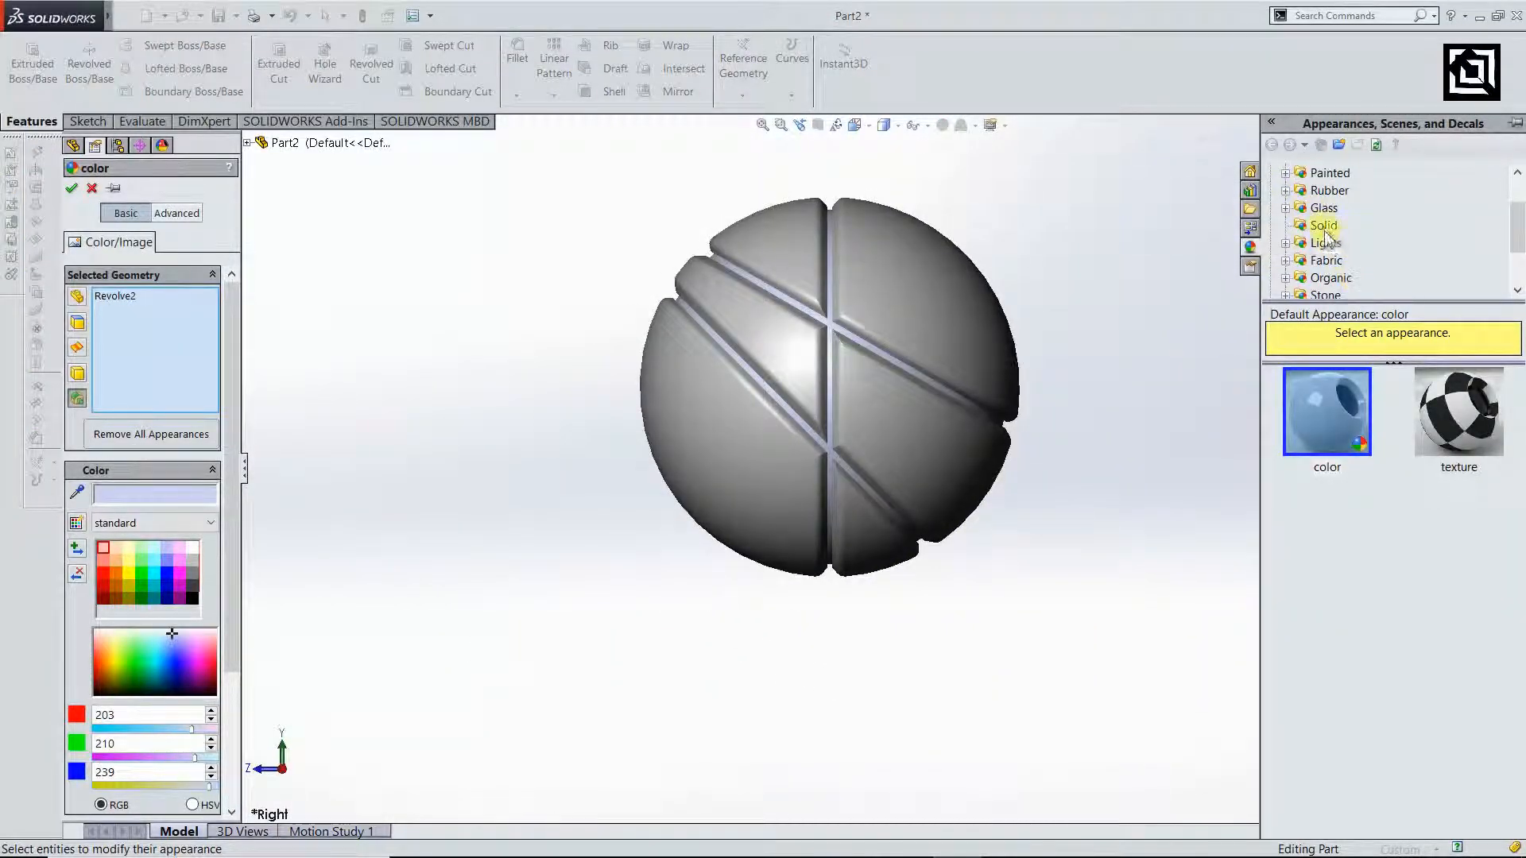
double_click(1326, 241)
left_click(1336, 412)
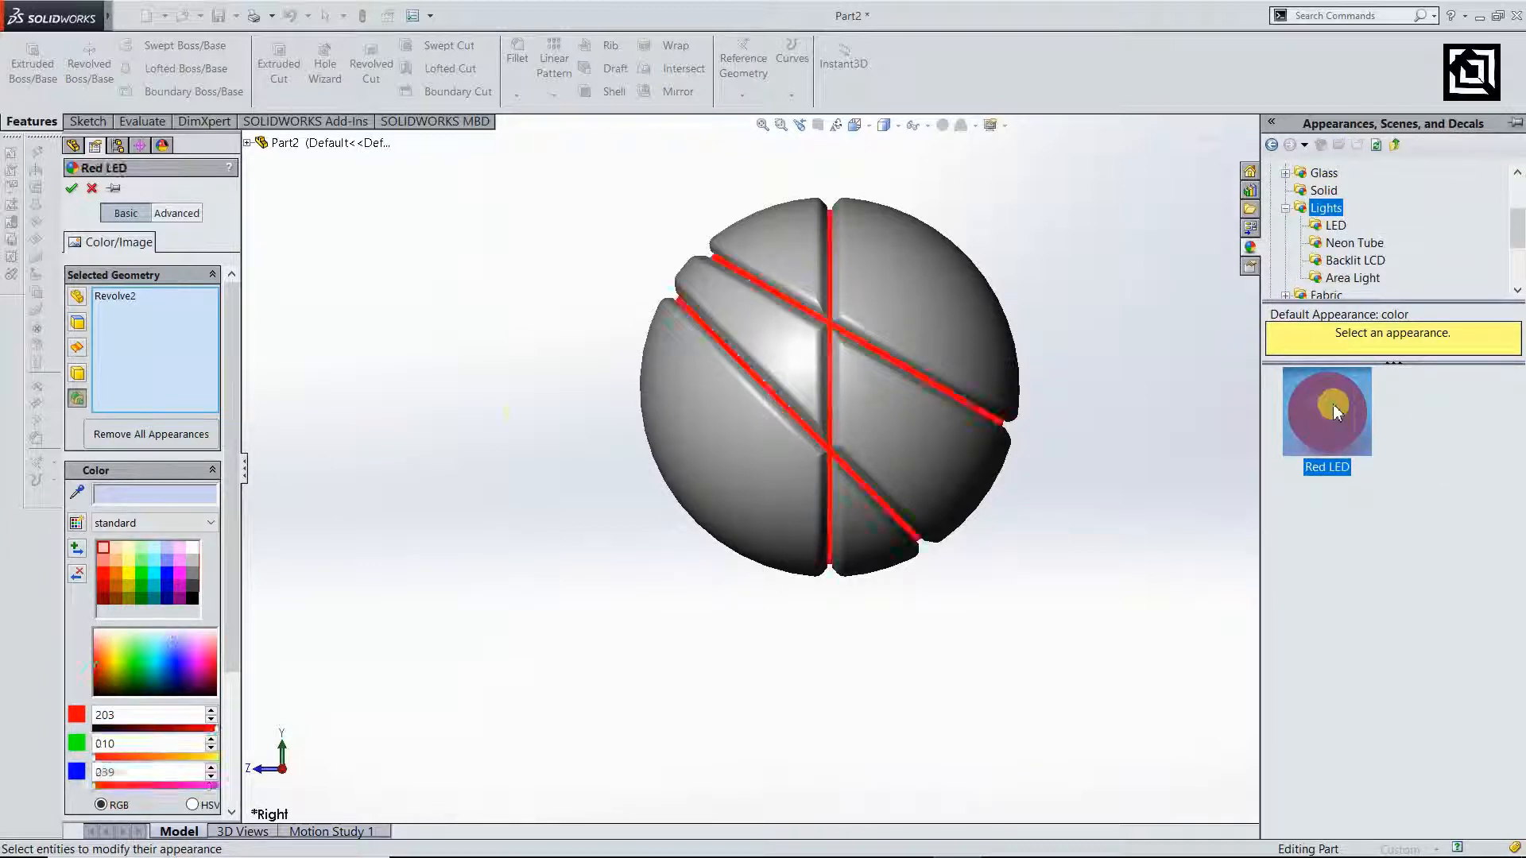
- Try yellow, light red and light blue as the colour of the inner sphere's LED appearance
left_click(130, 572)
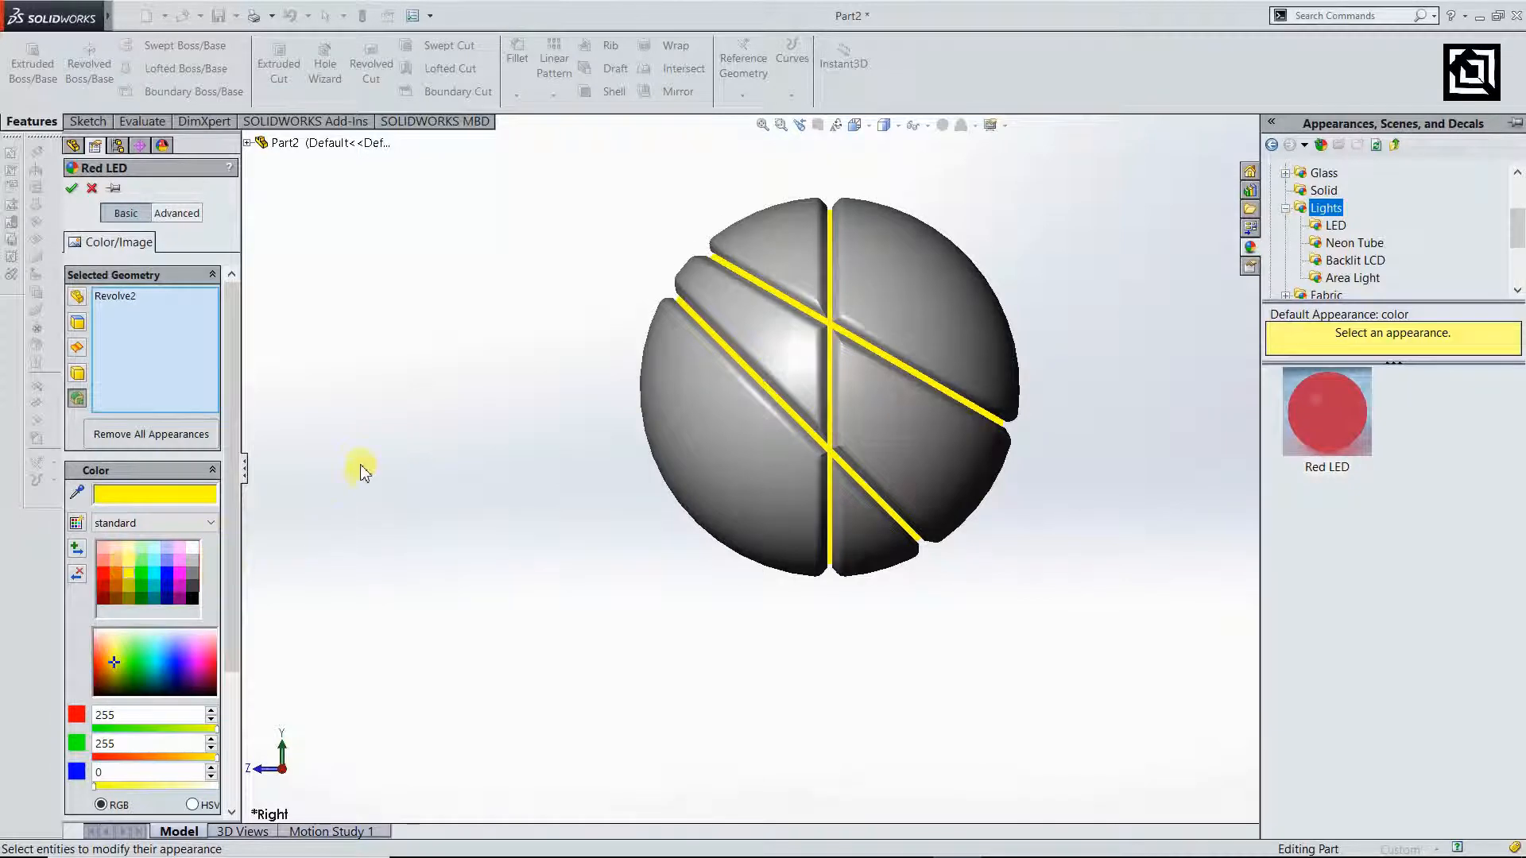
left_click(912, 401)
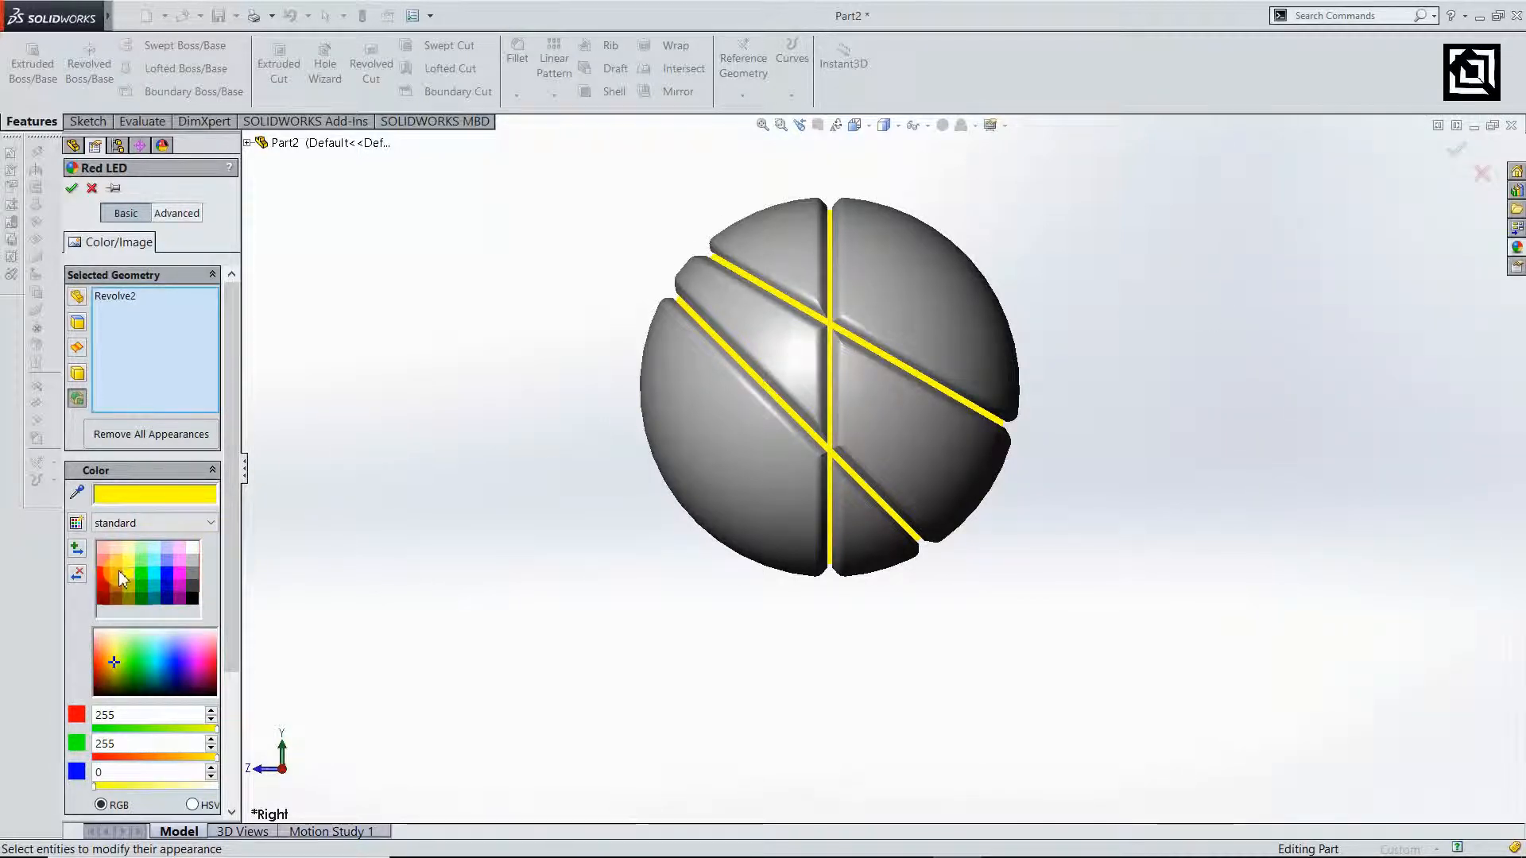
left_click(103, 562)
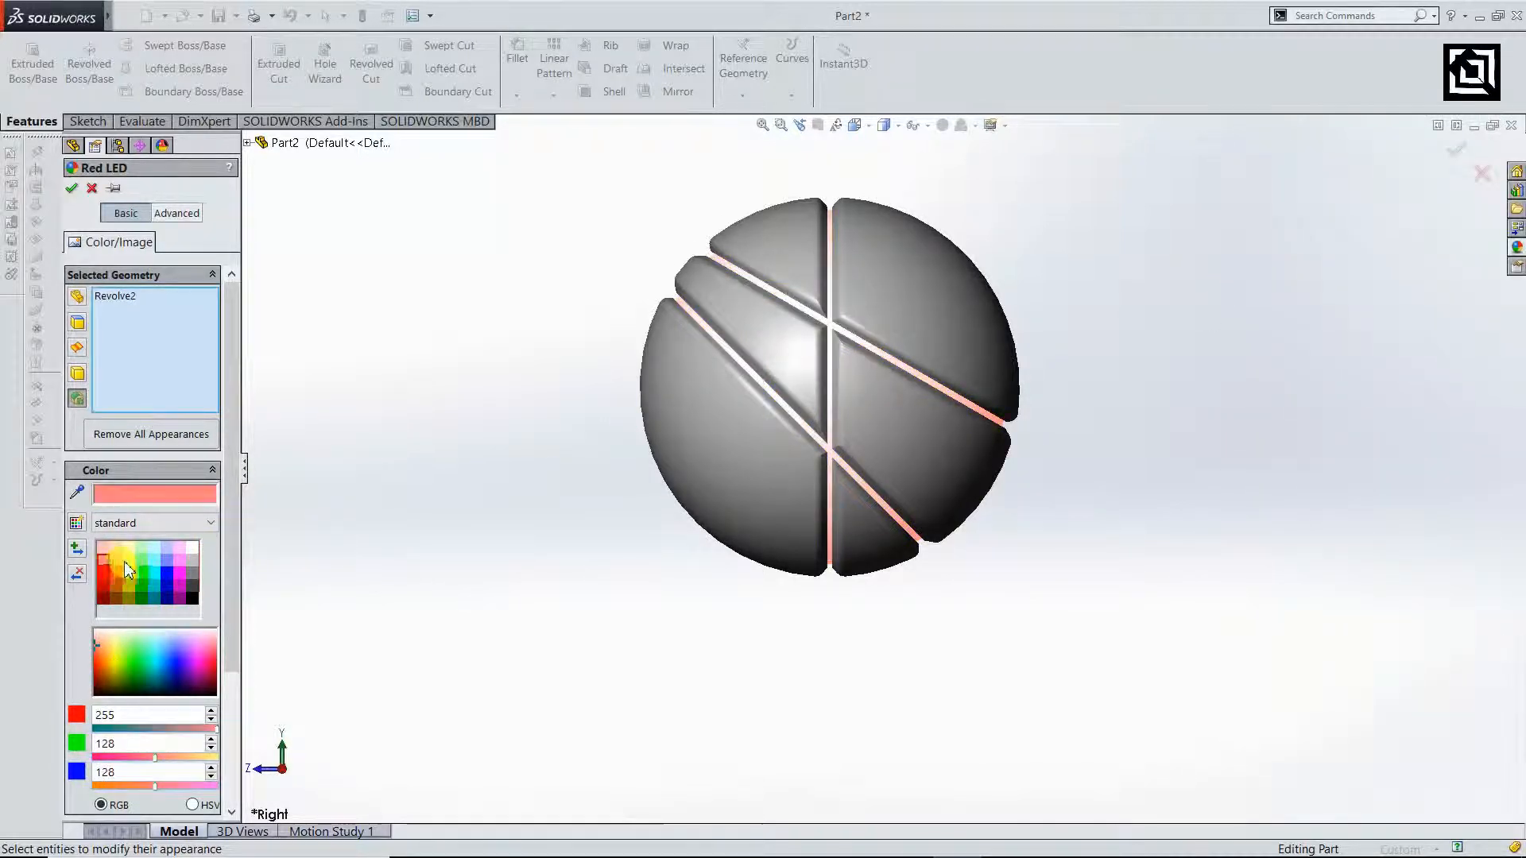
left_click(167, 563)
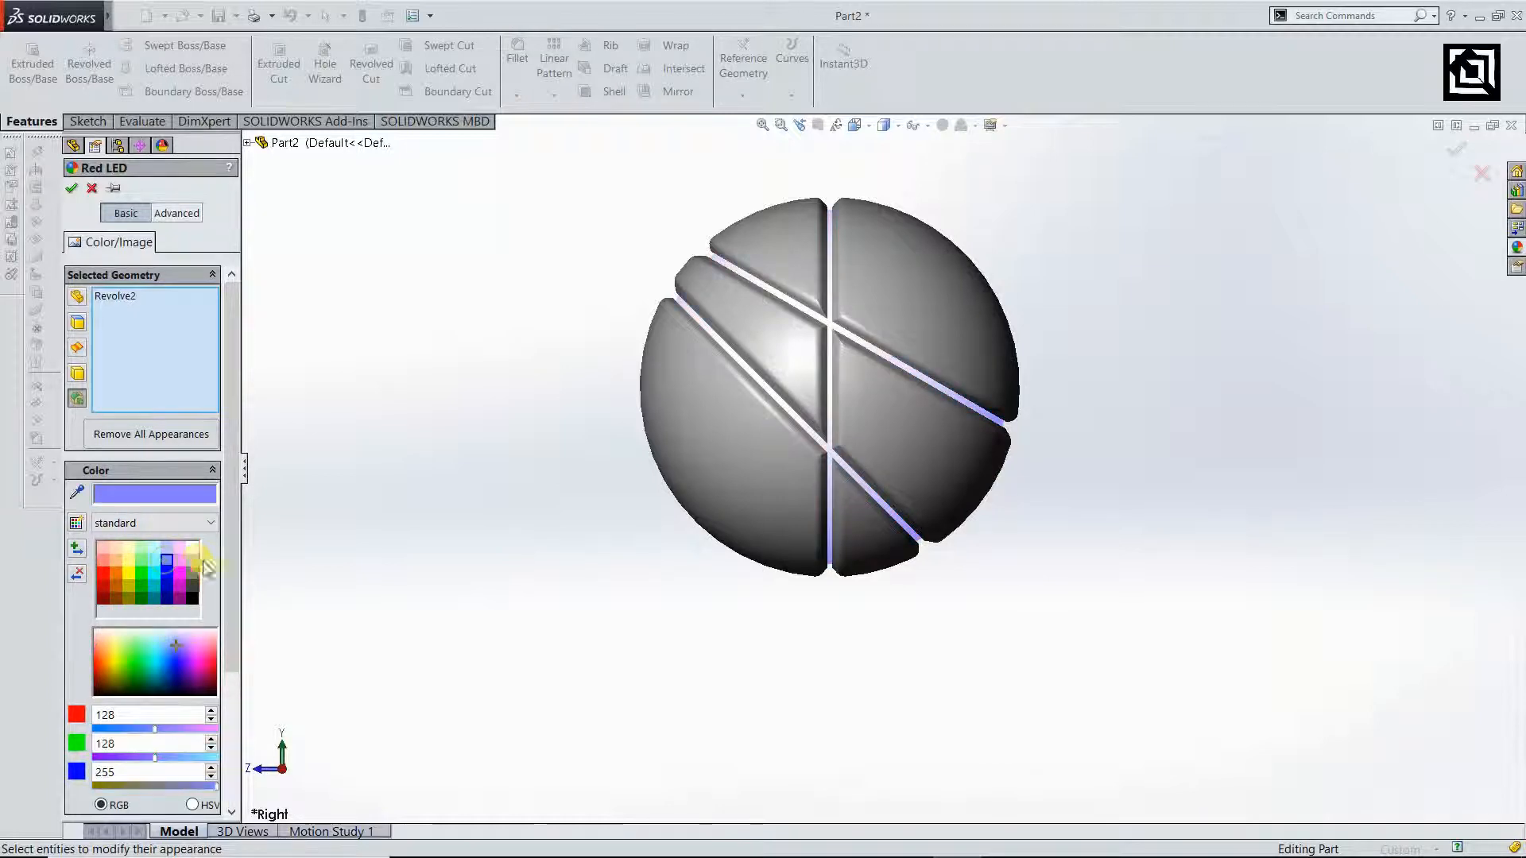
- Set the inner sphere's LED colour to pure blue (RGB 0, 0, 255) and apply the appearance
left_click(166, 572)
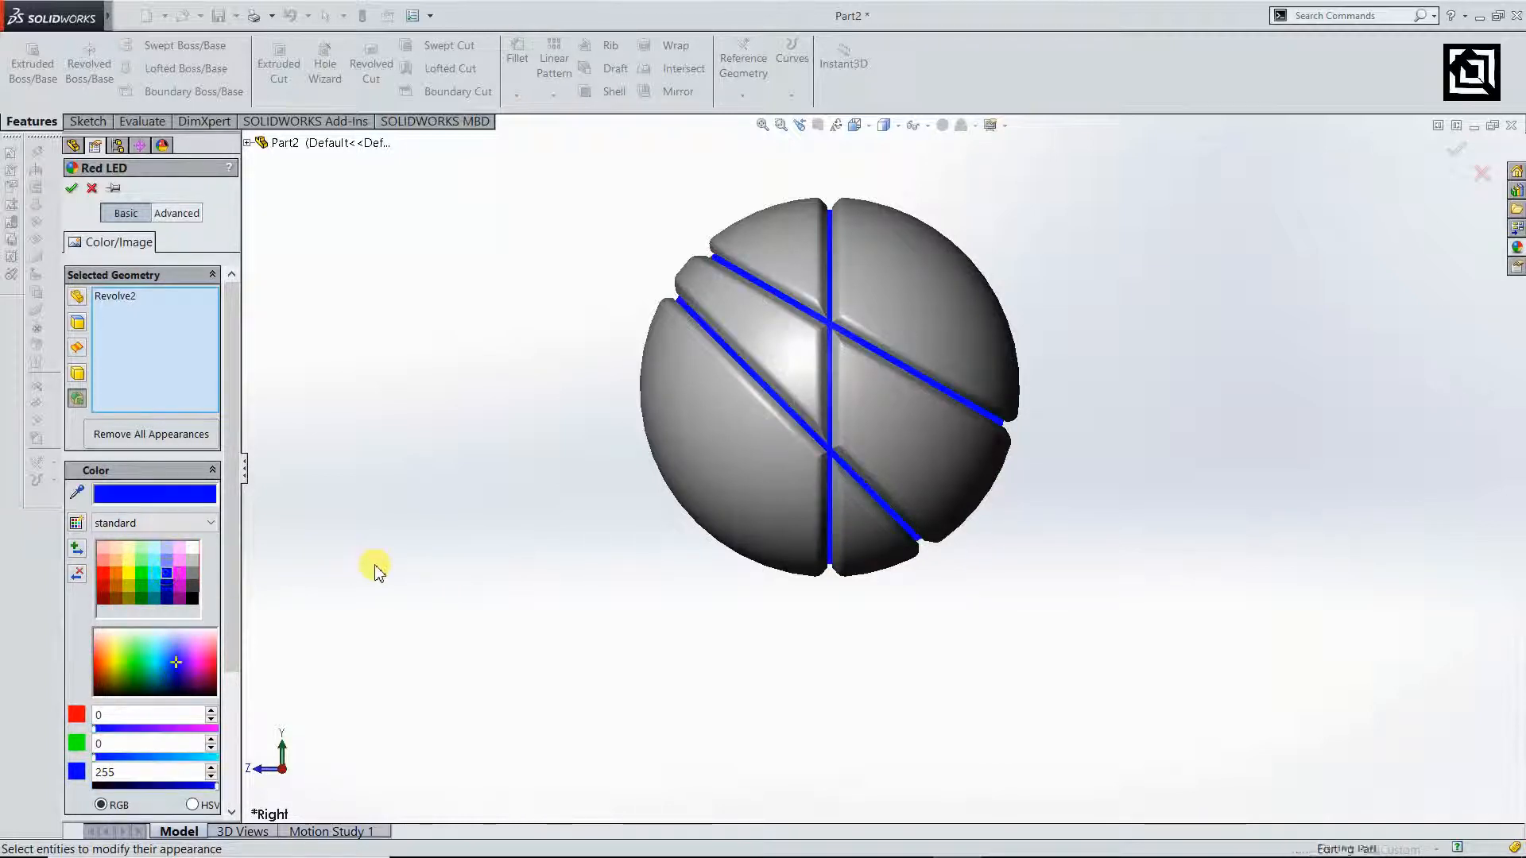
left_click(1450, 151)
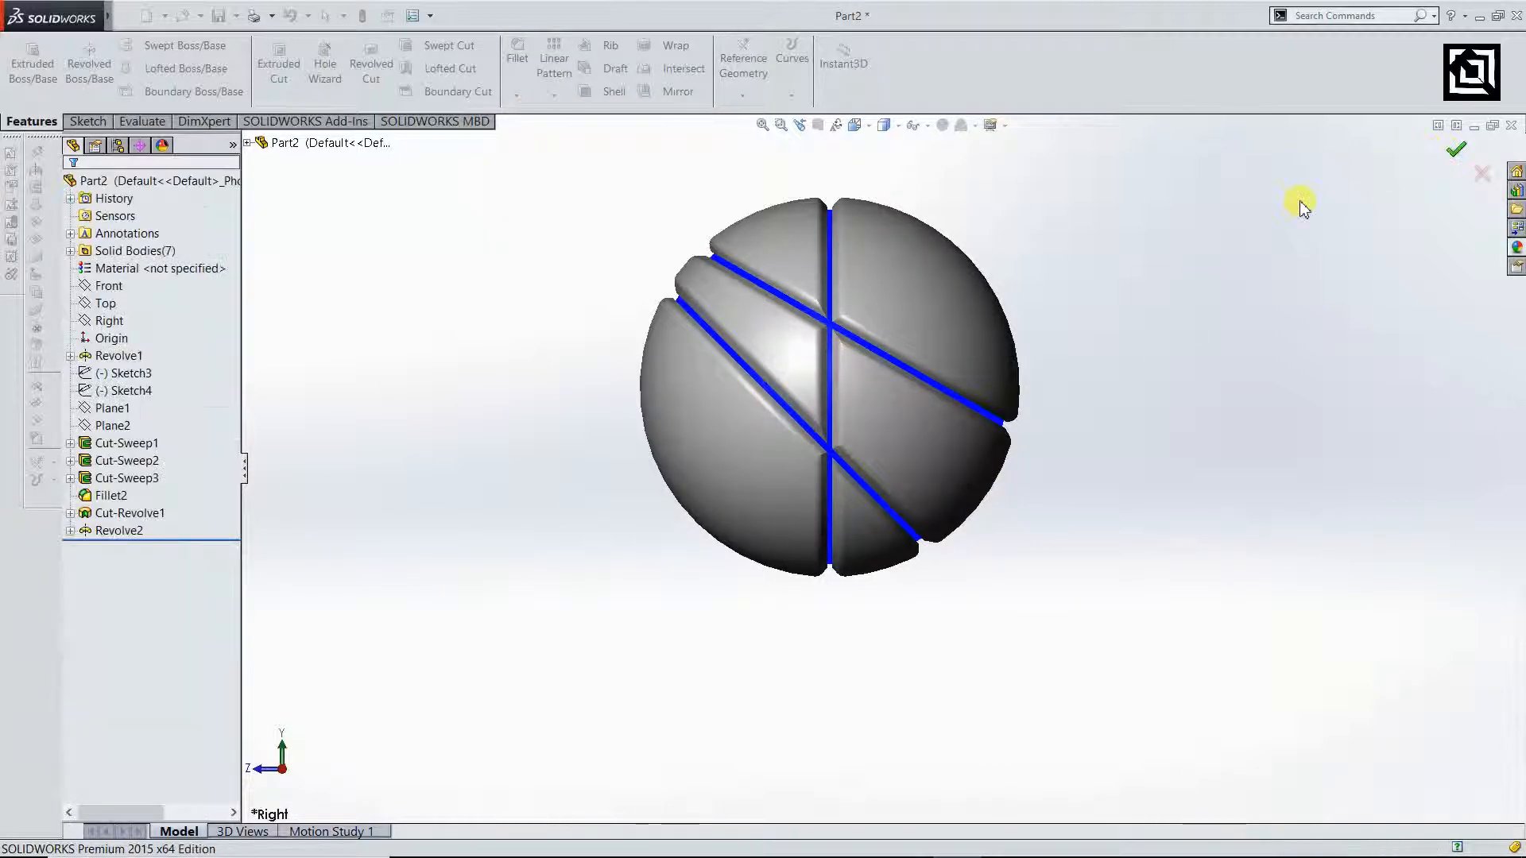
- Open the appearance settings for the whole part and try the clear glass appearance on it
left_click(961, 288)
left_click(1099, 222)
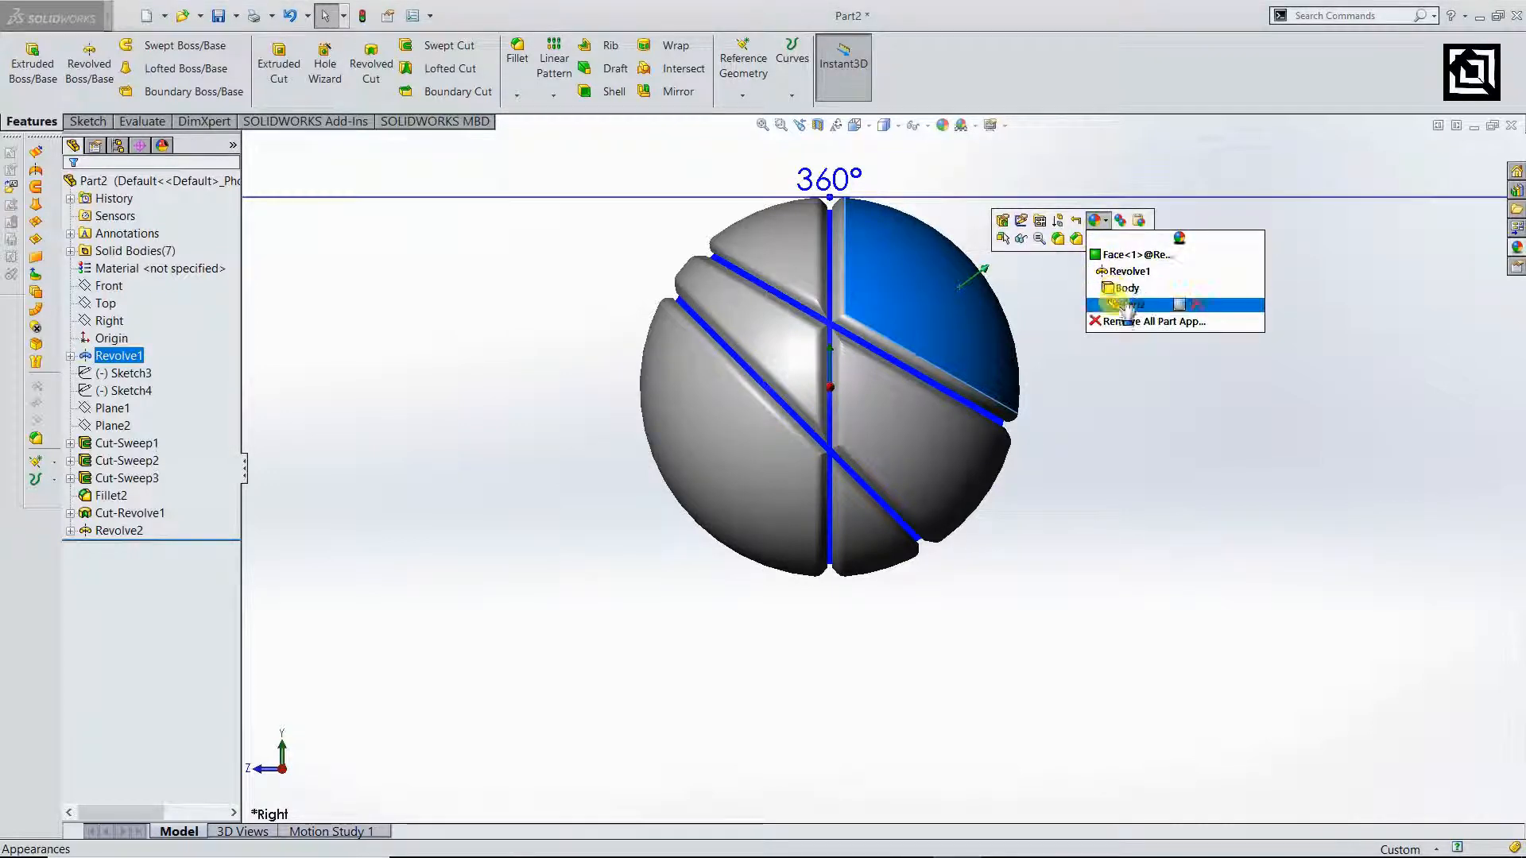
left_click(1133, 306)
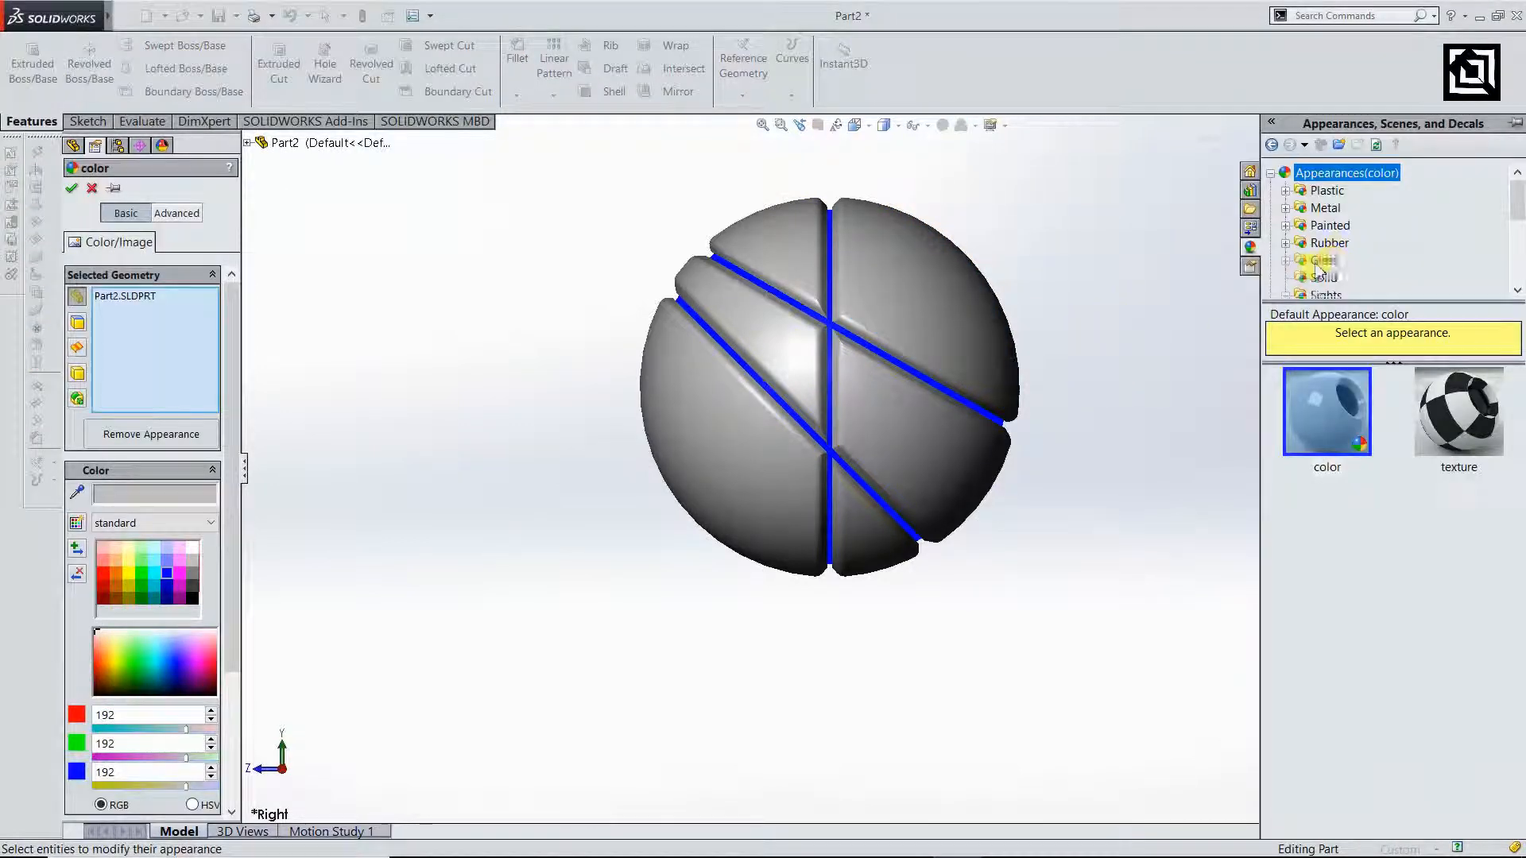
left_click(1322, 261)
left_click(1335, 508)
left_click(1326, 413)
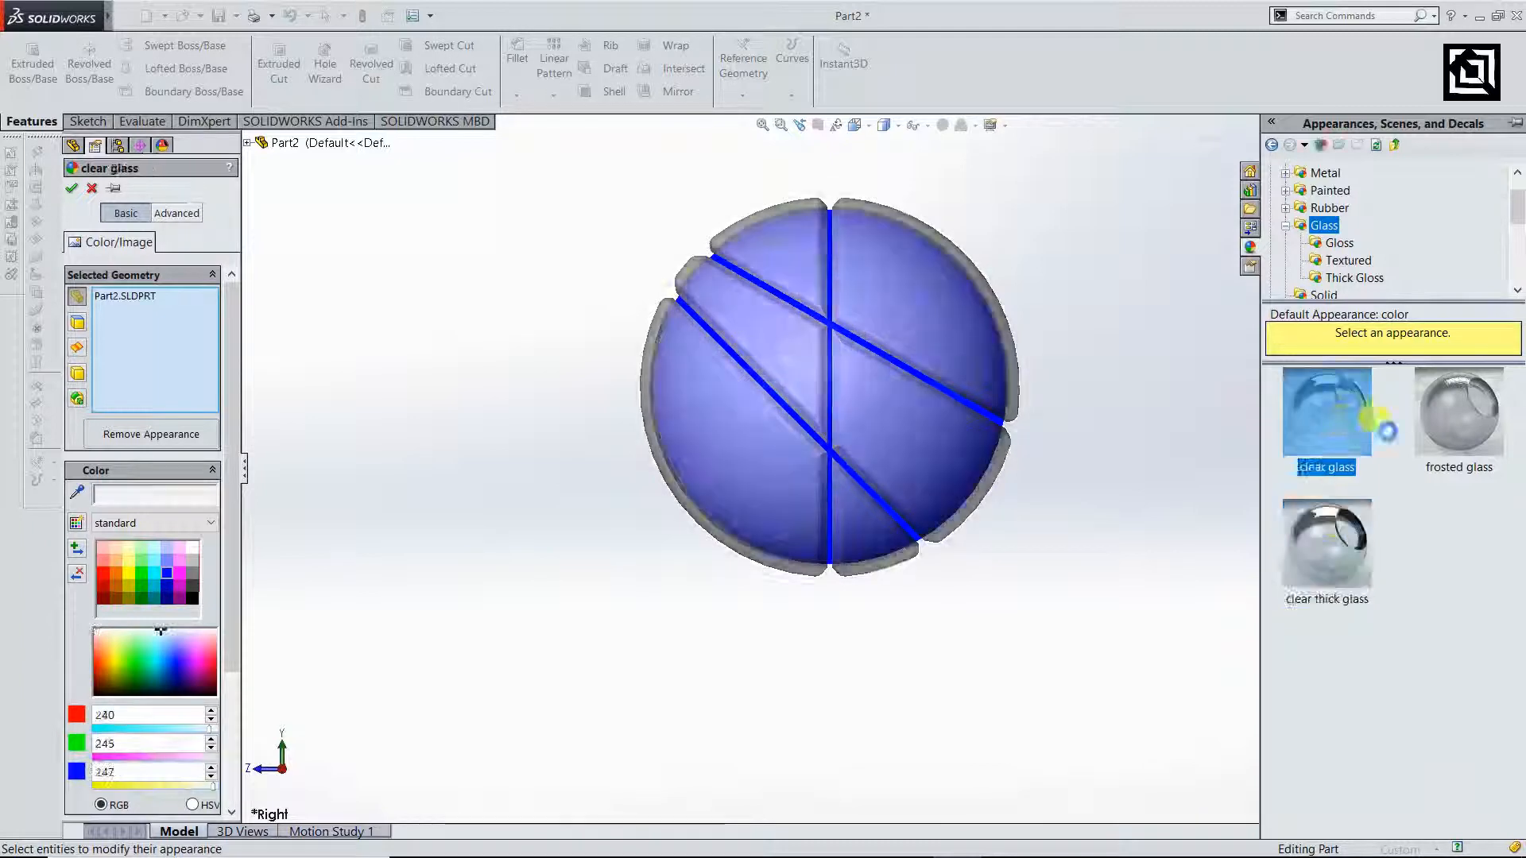
- Compare frosted glass and clear glass on the part, and apply the clear thick glass appearance
left_click(1454, 413)
left_click(1303, 425)
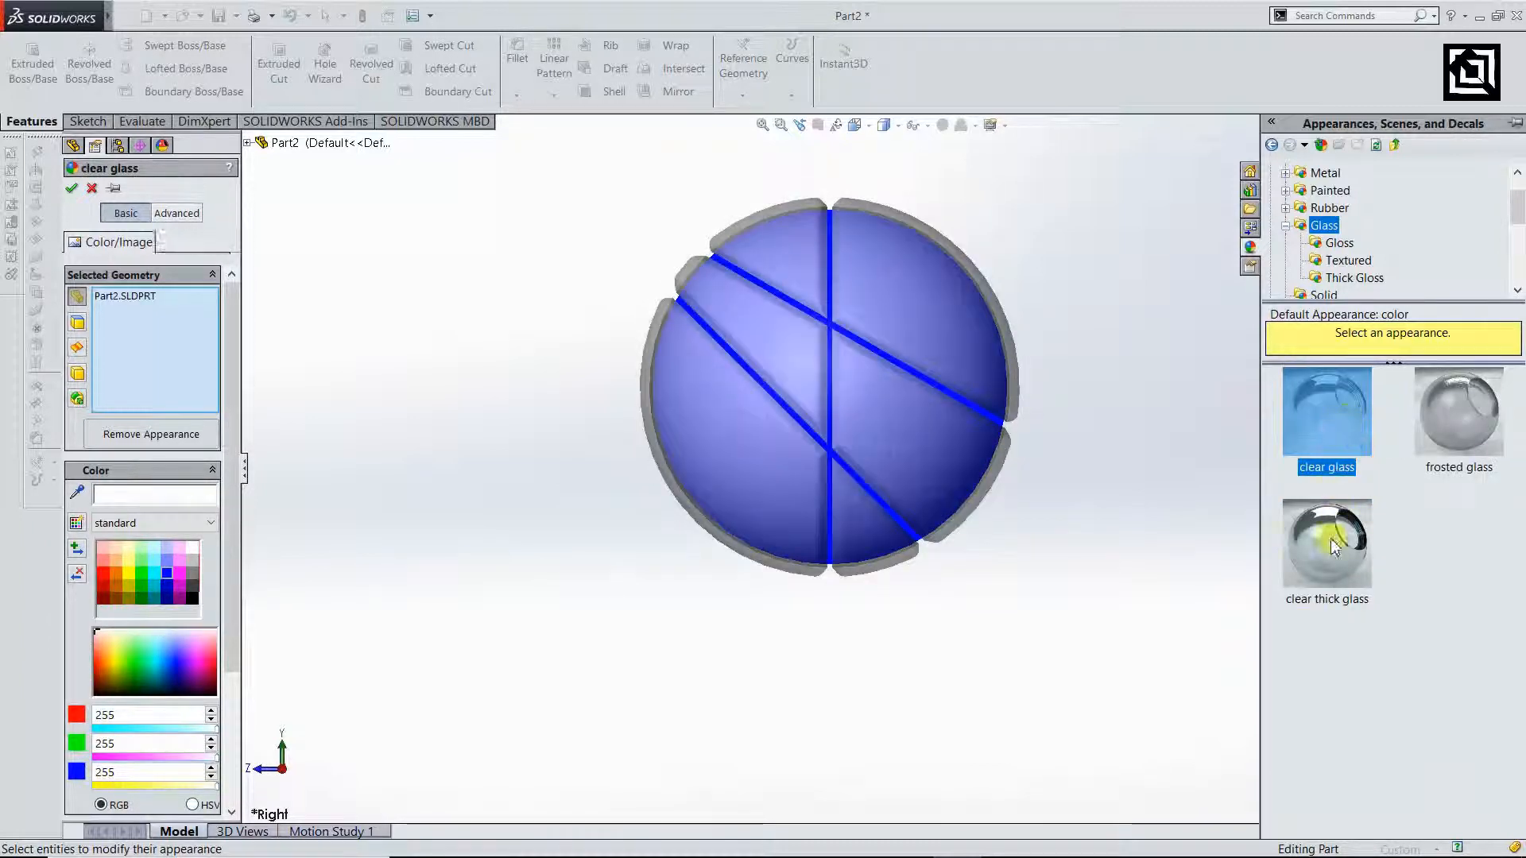
left_click(1333, 545)
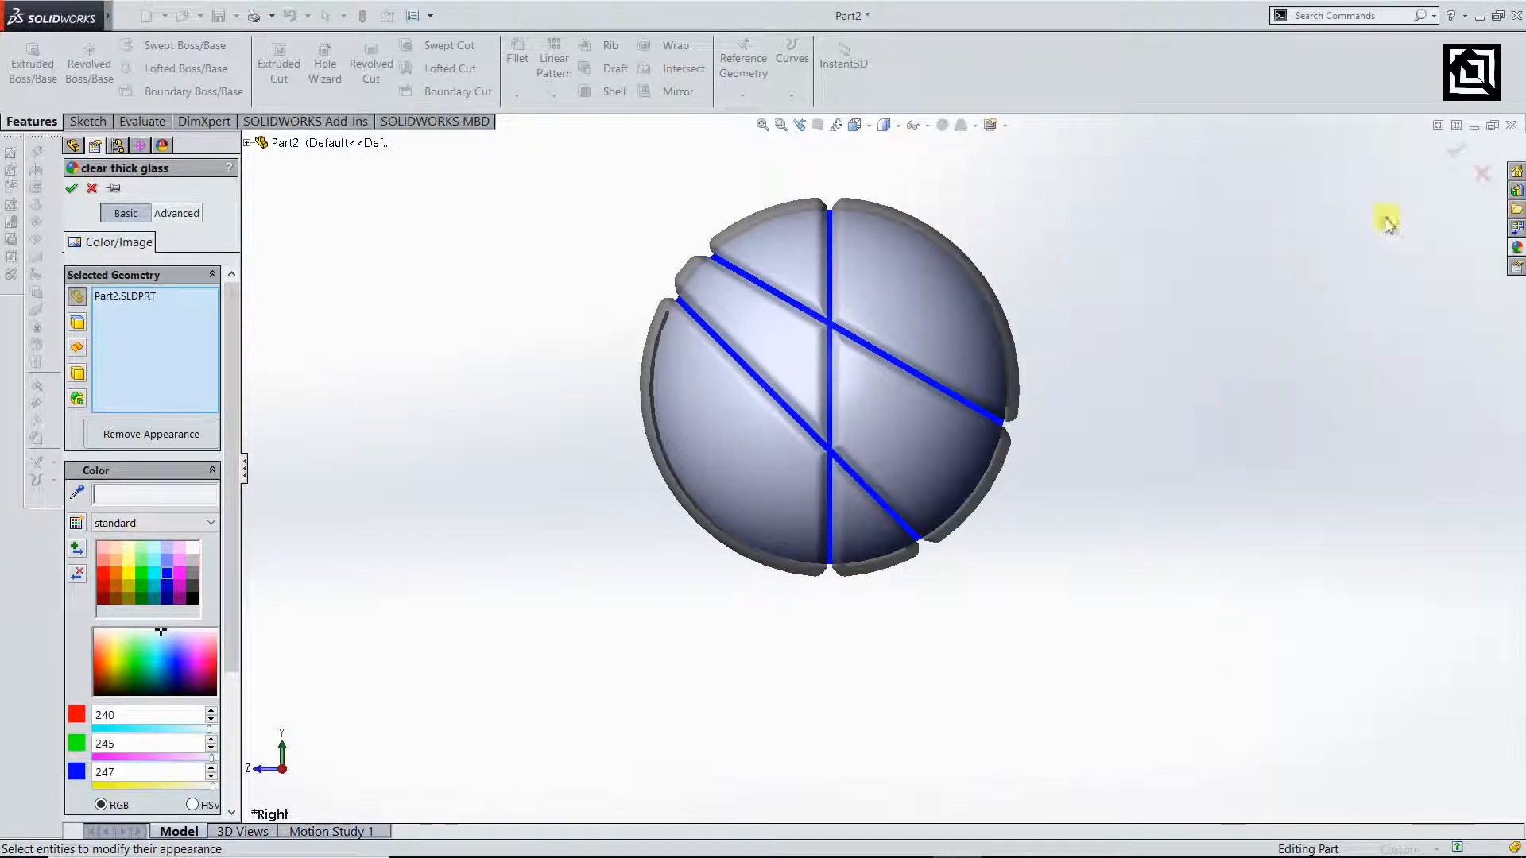
left_click(1448, 155)
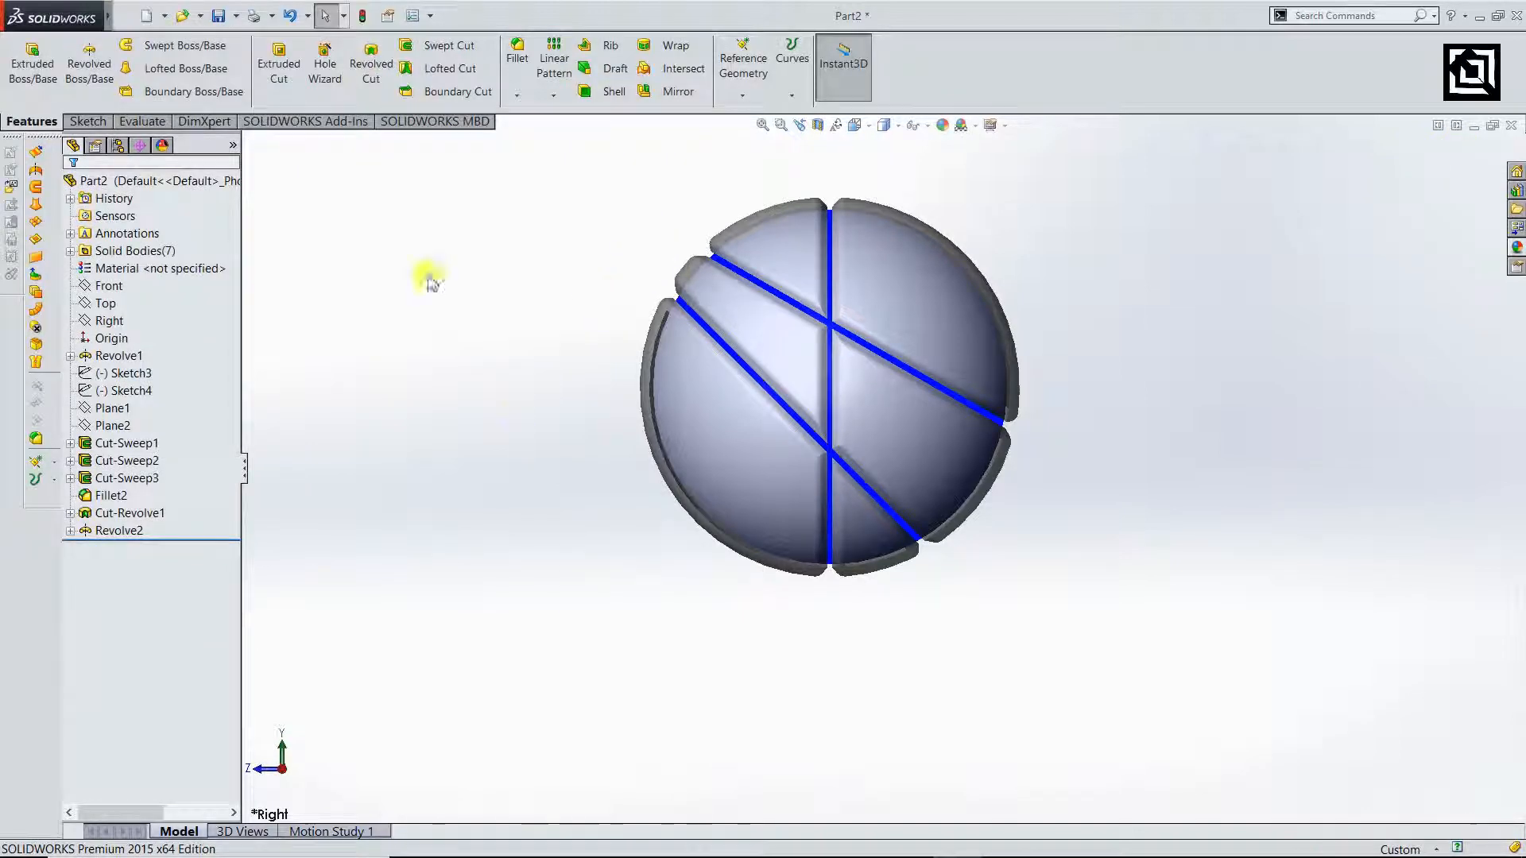
- Sketch a 10 mm diameter circle centred on the origin on the Top plane
scroll(869, 265, "down", 3)
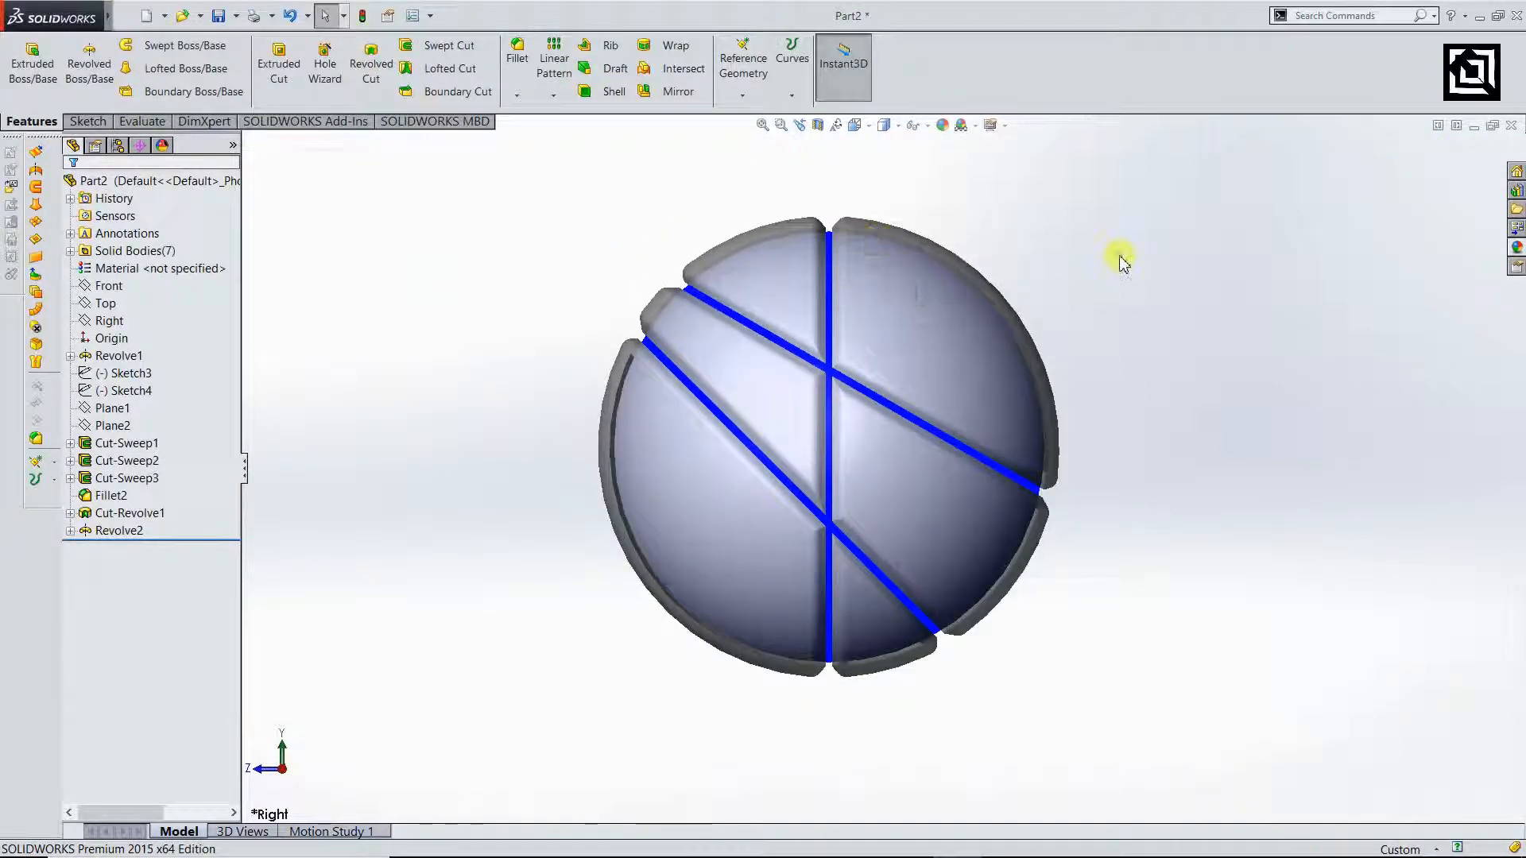
left_click(107, 321)
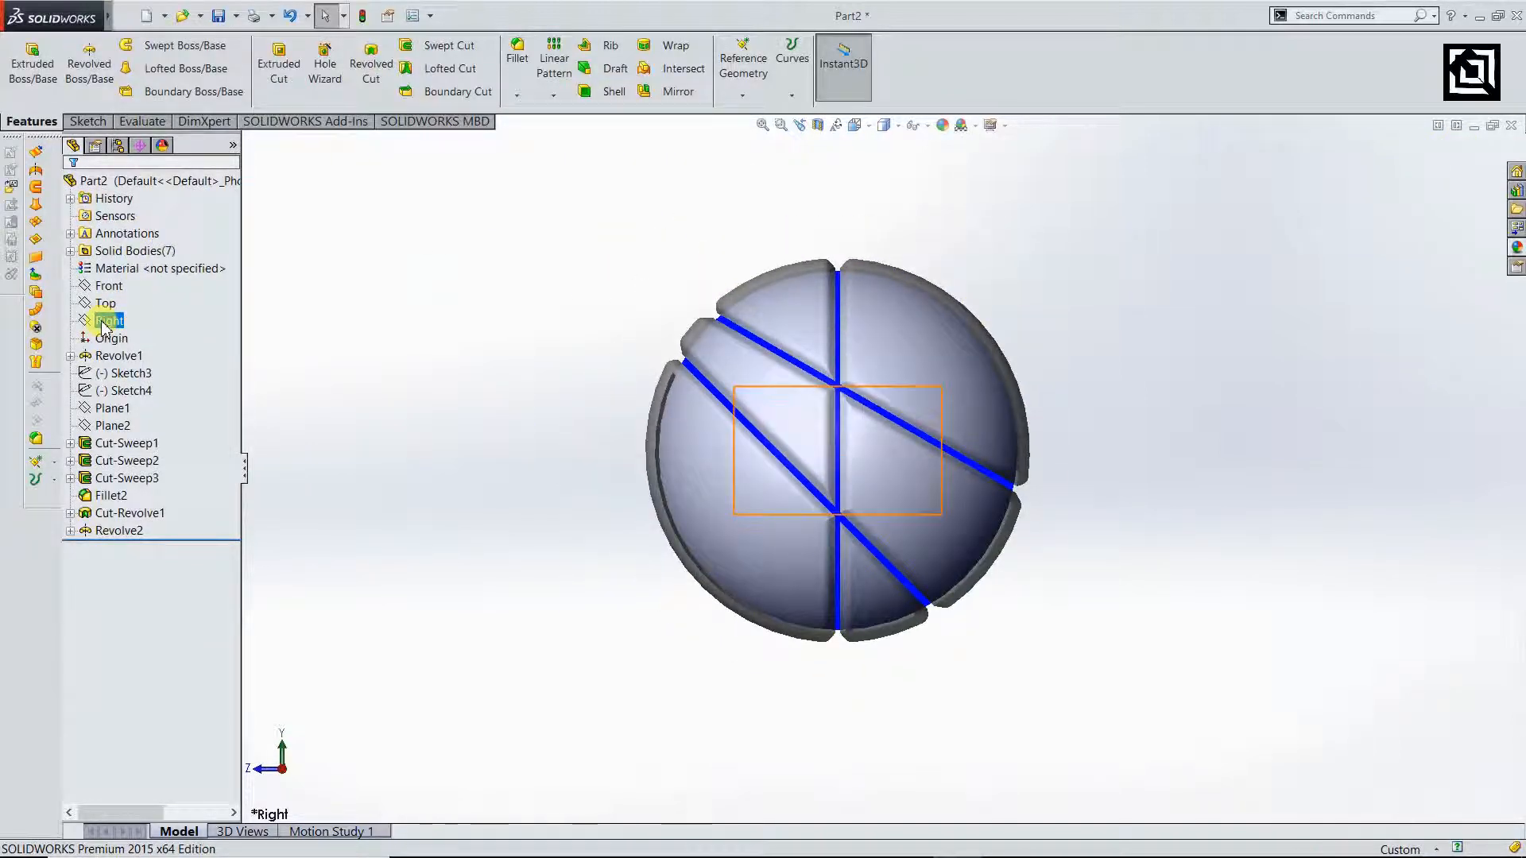
left_click(106, 304)
left_click(109, 287, "ctrl")
left_click(167, 281)
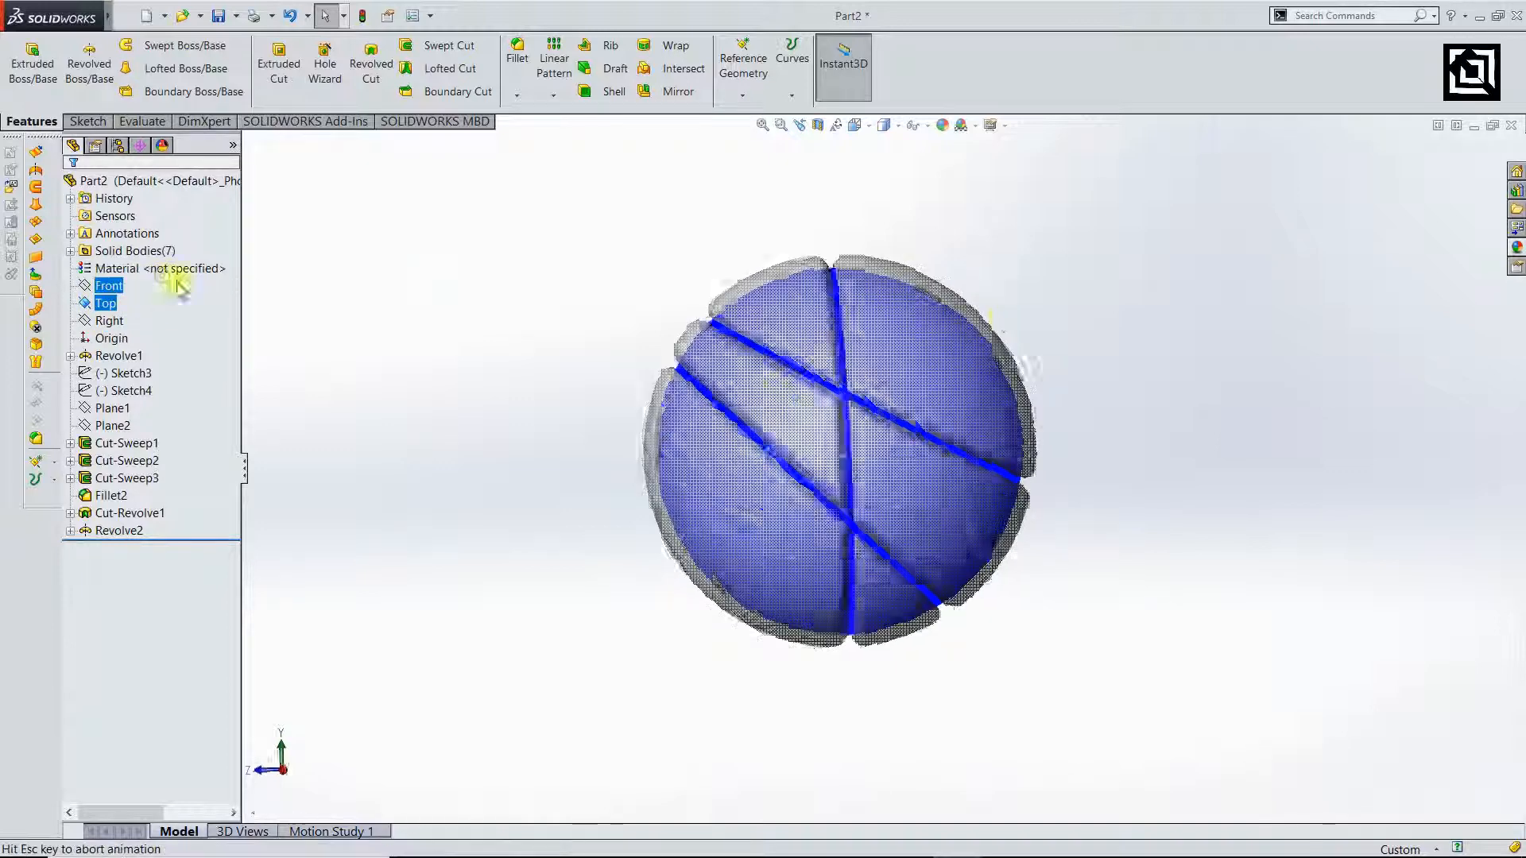
left_click(87, 121)
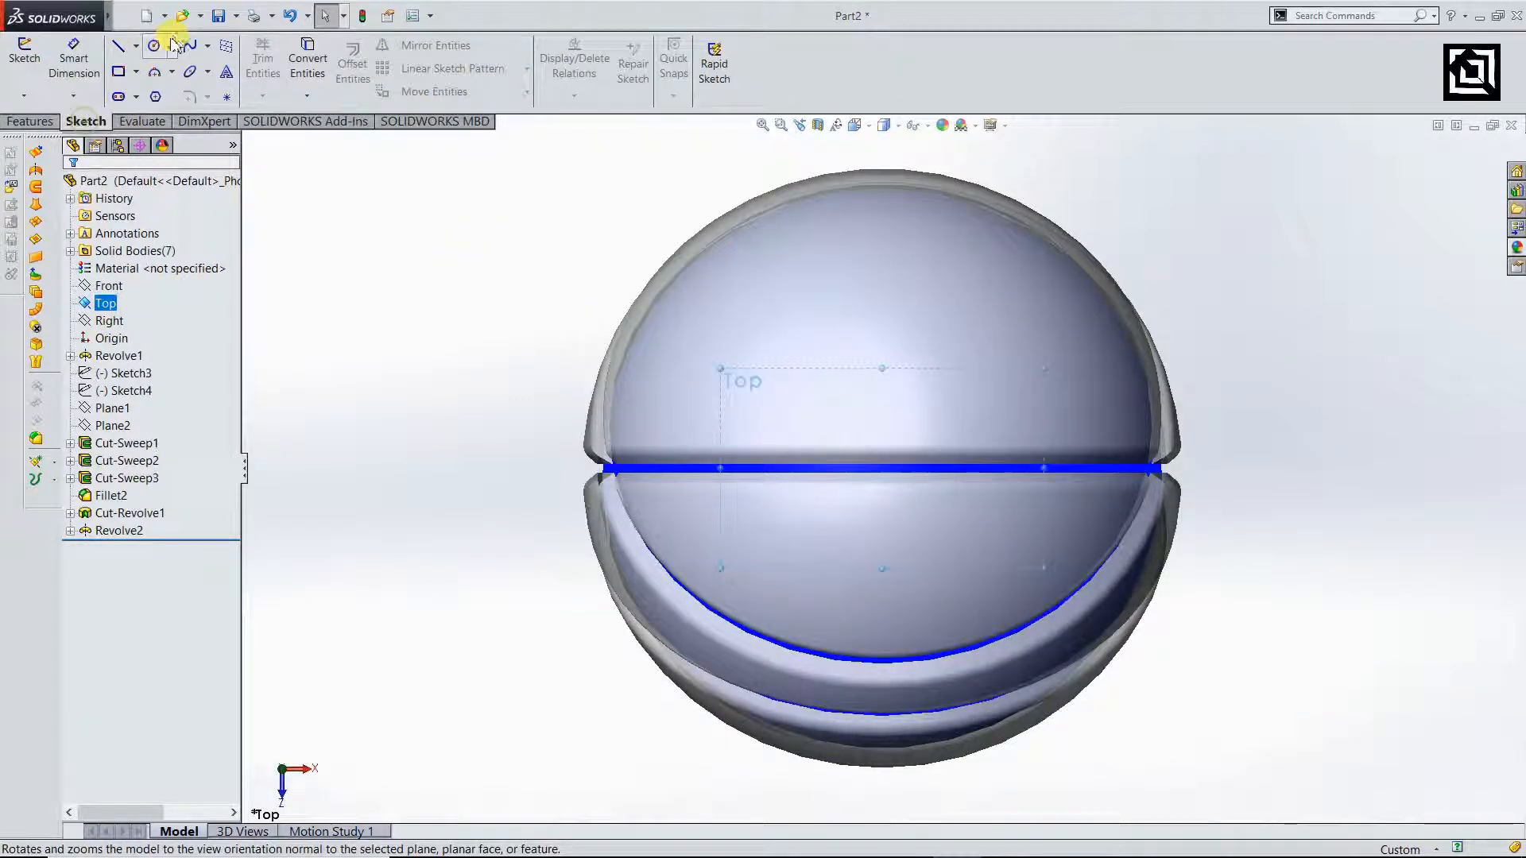
left_click(153, 46)
left_click(883, 470)
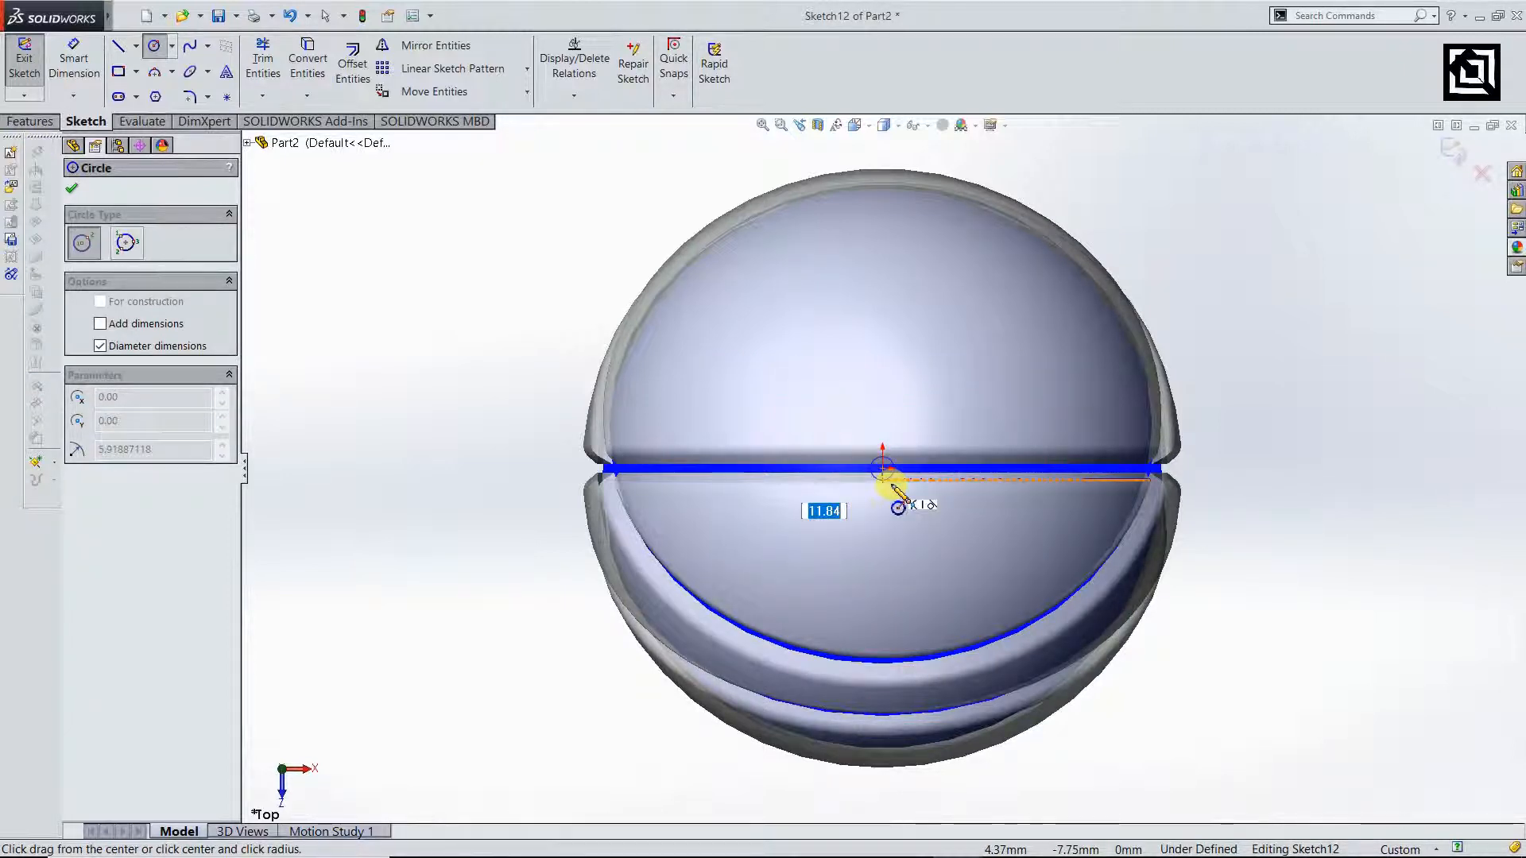
type("10")
key("Return")
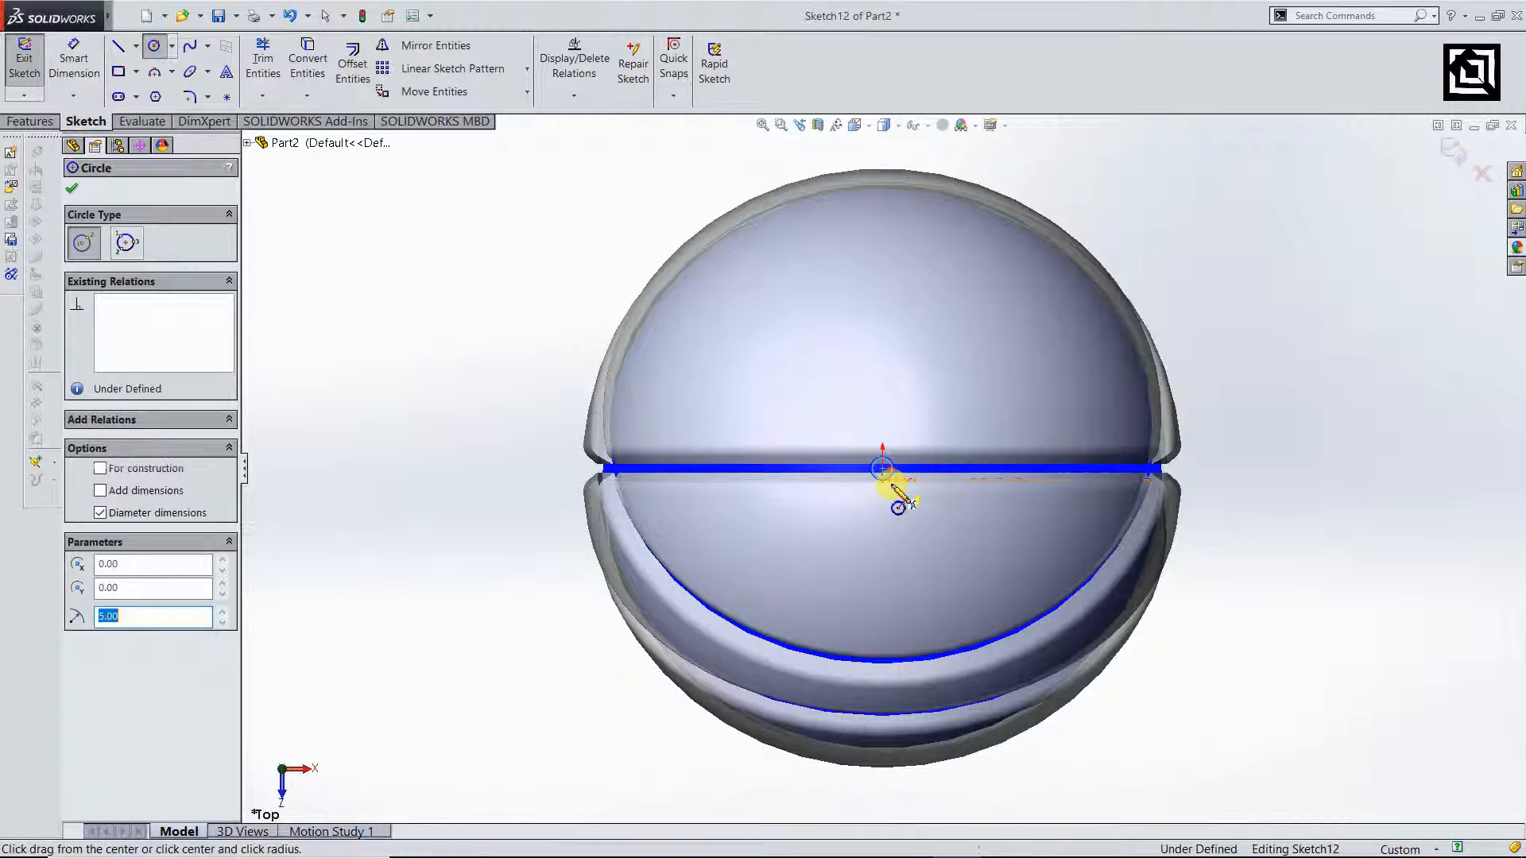
- Extrude the circle 630 mm upward as a separate body, with Merge result off, to form a hanging rod
left_click(36, 121)
left_click(31, 65)
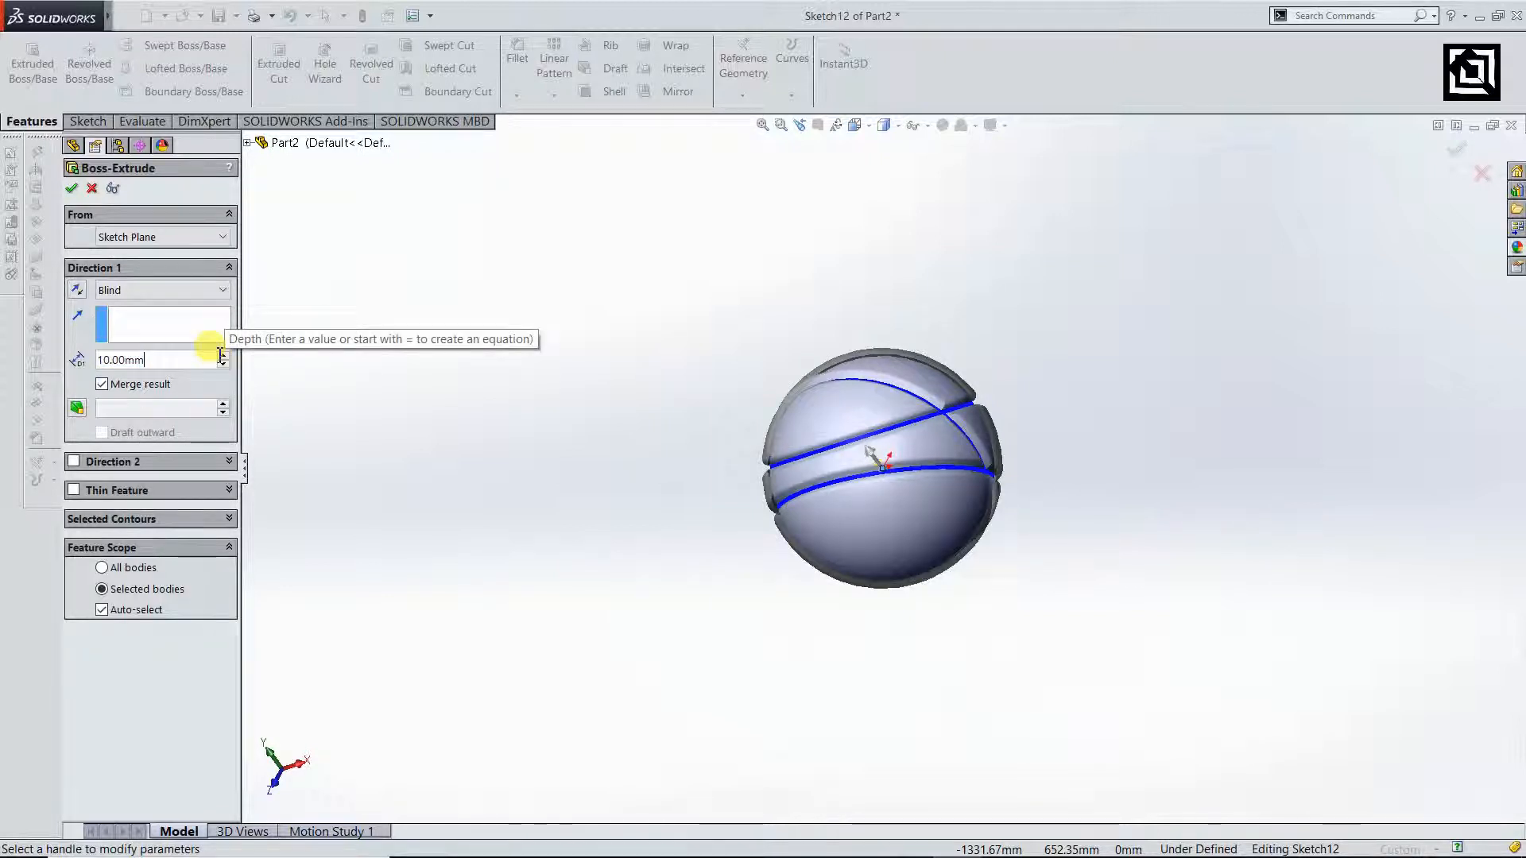
left_click(101, 385)
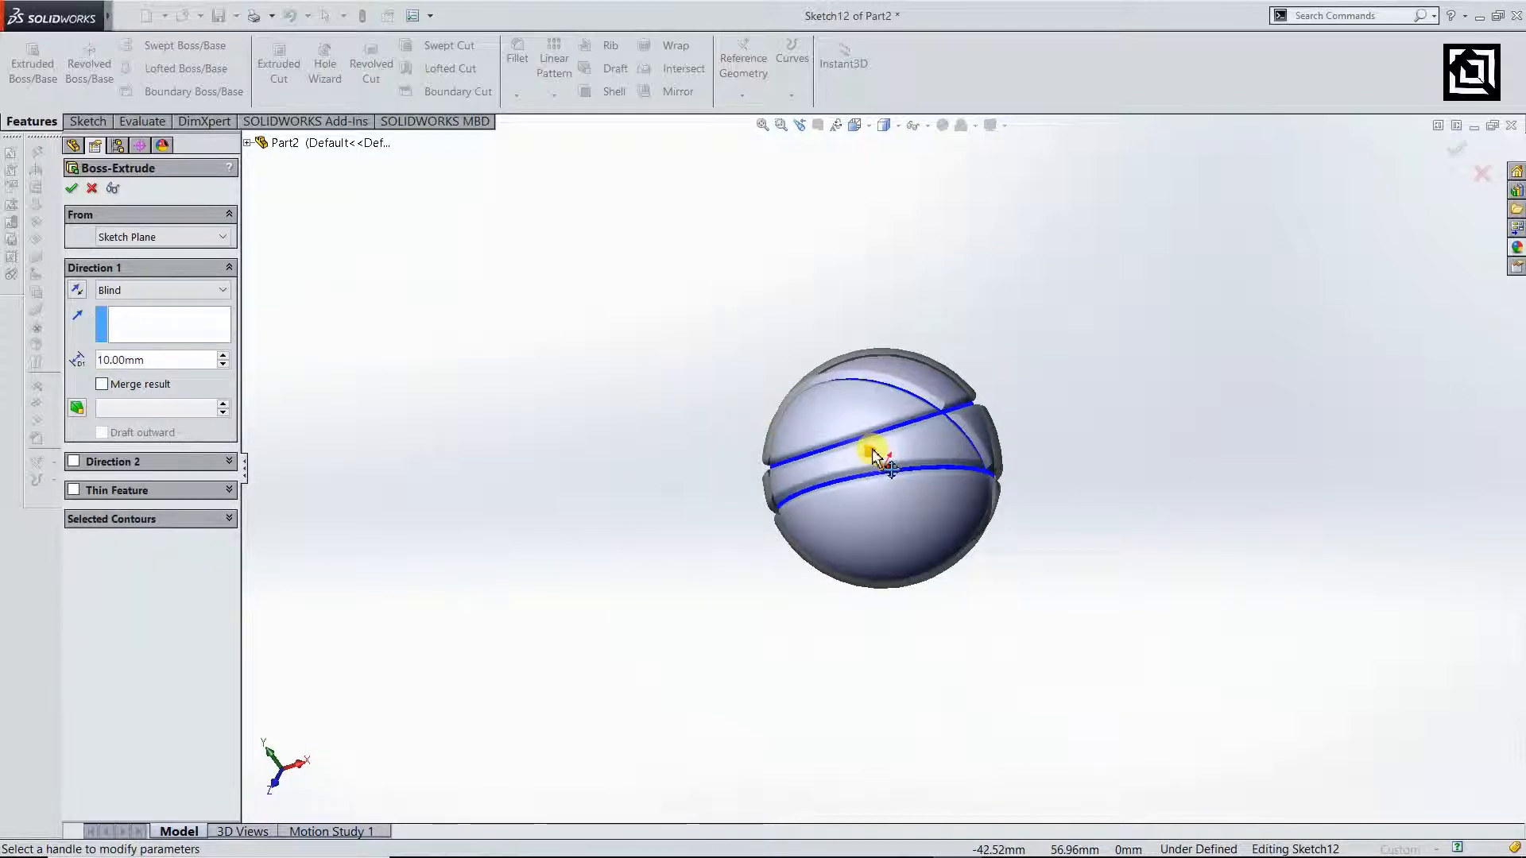
left_click_drag(873, 457, 681, 197)
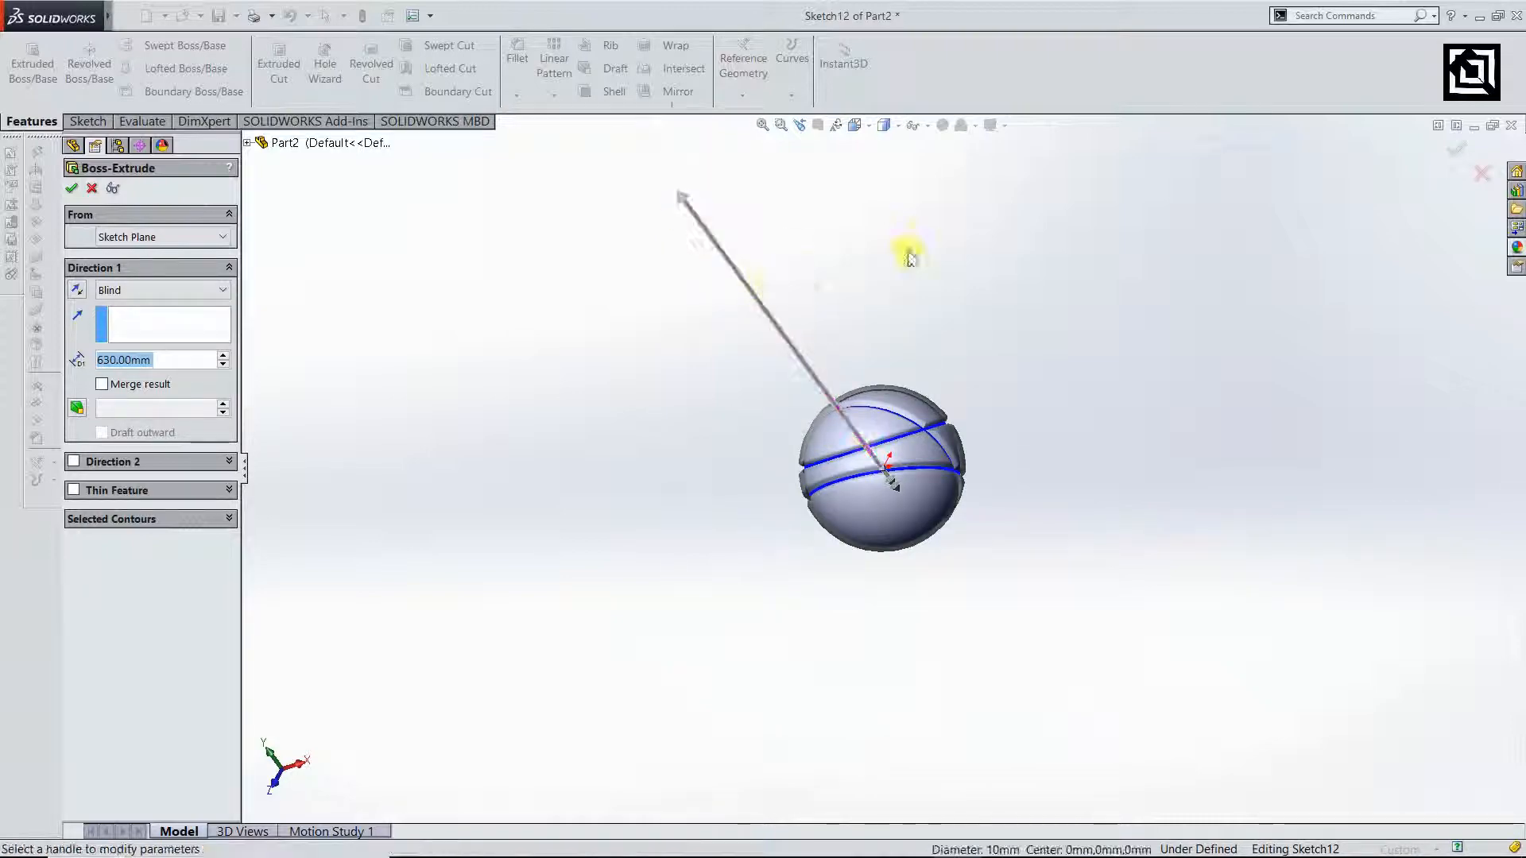
left_click(1461, 152)
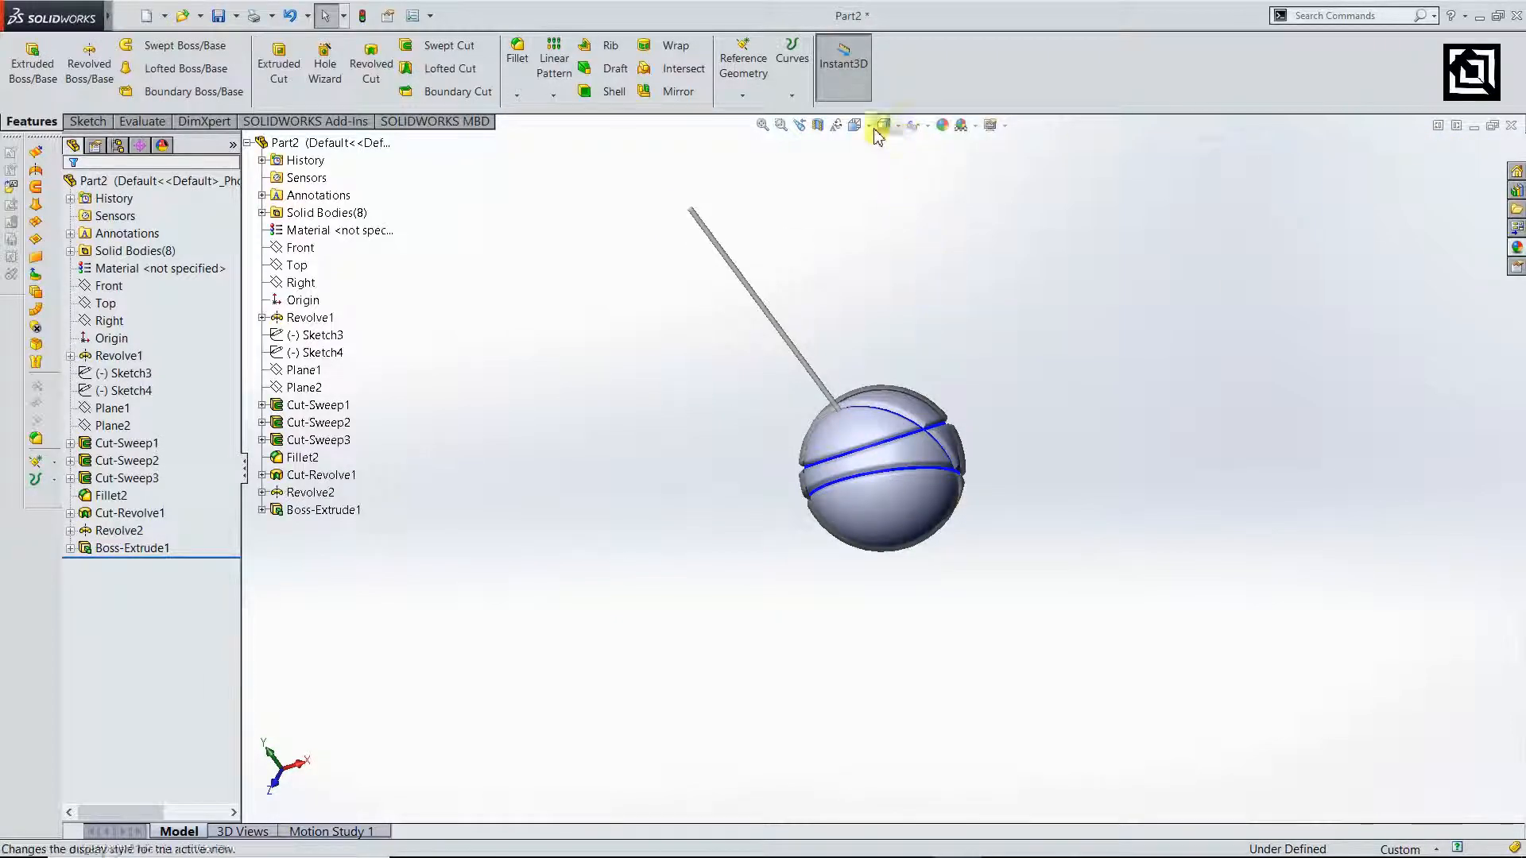
- Edit the extruded rod's sketch and set its circle radius to 2 mm
key("ctrl+4")
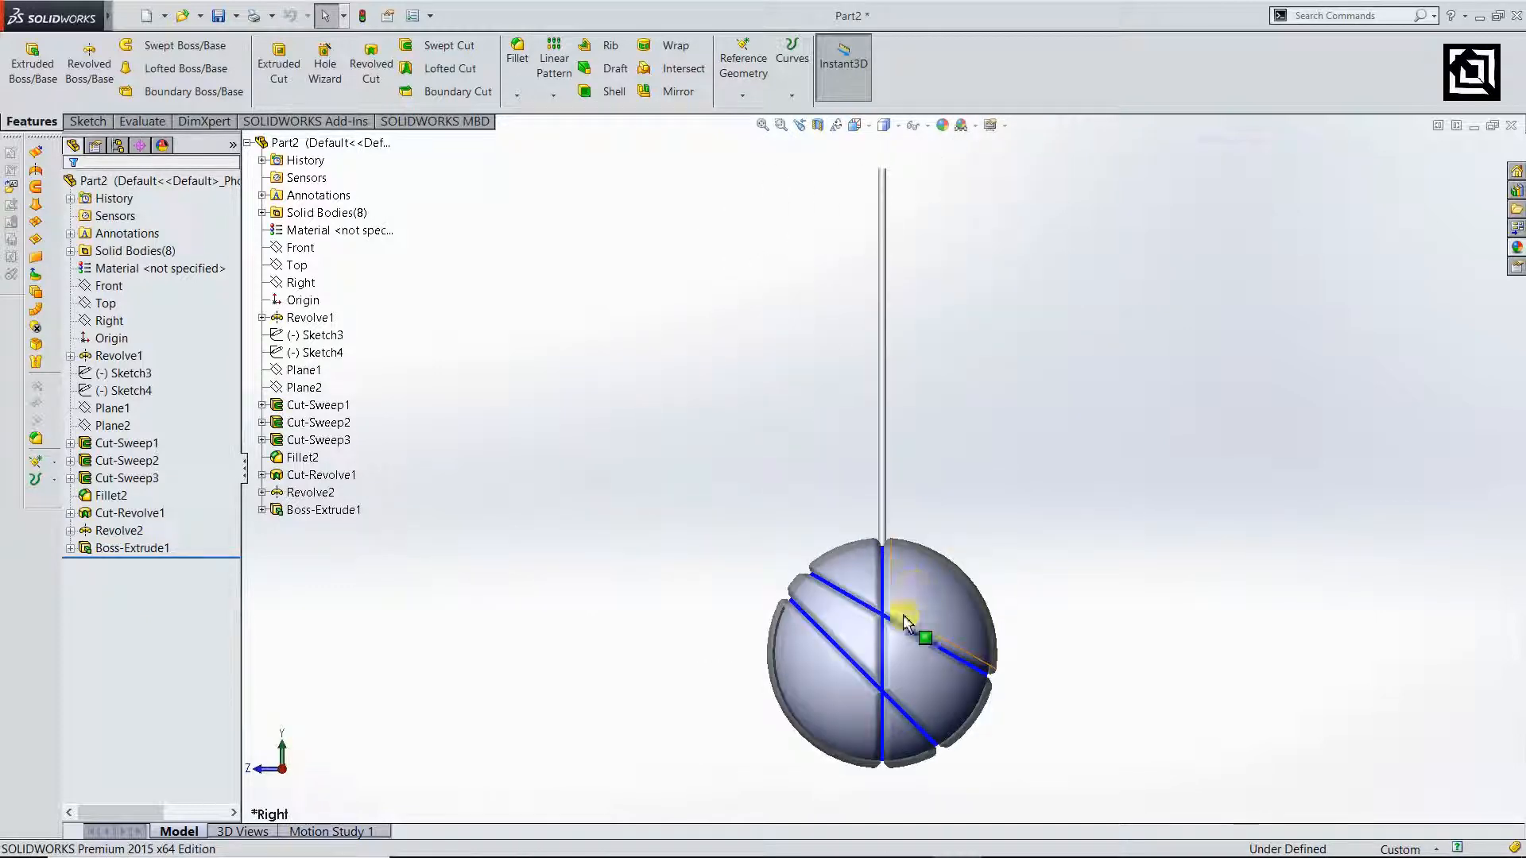
scroll(912, 632, "down", 3)
scroll(927, 651, "up", 2)
scroll(875, 705, "down", 4)
scroll(853, 314, "up", 4)
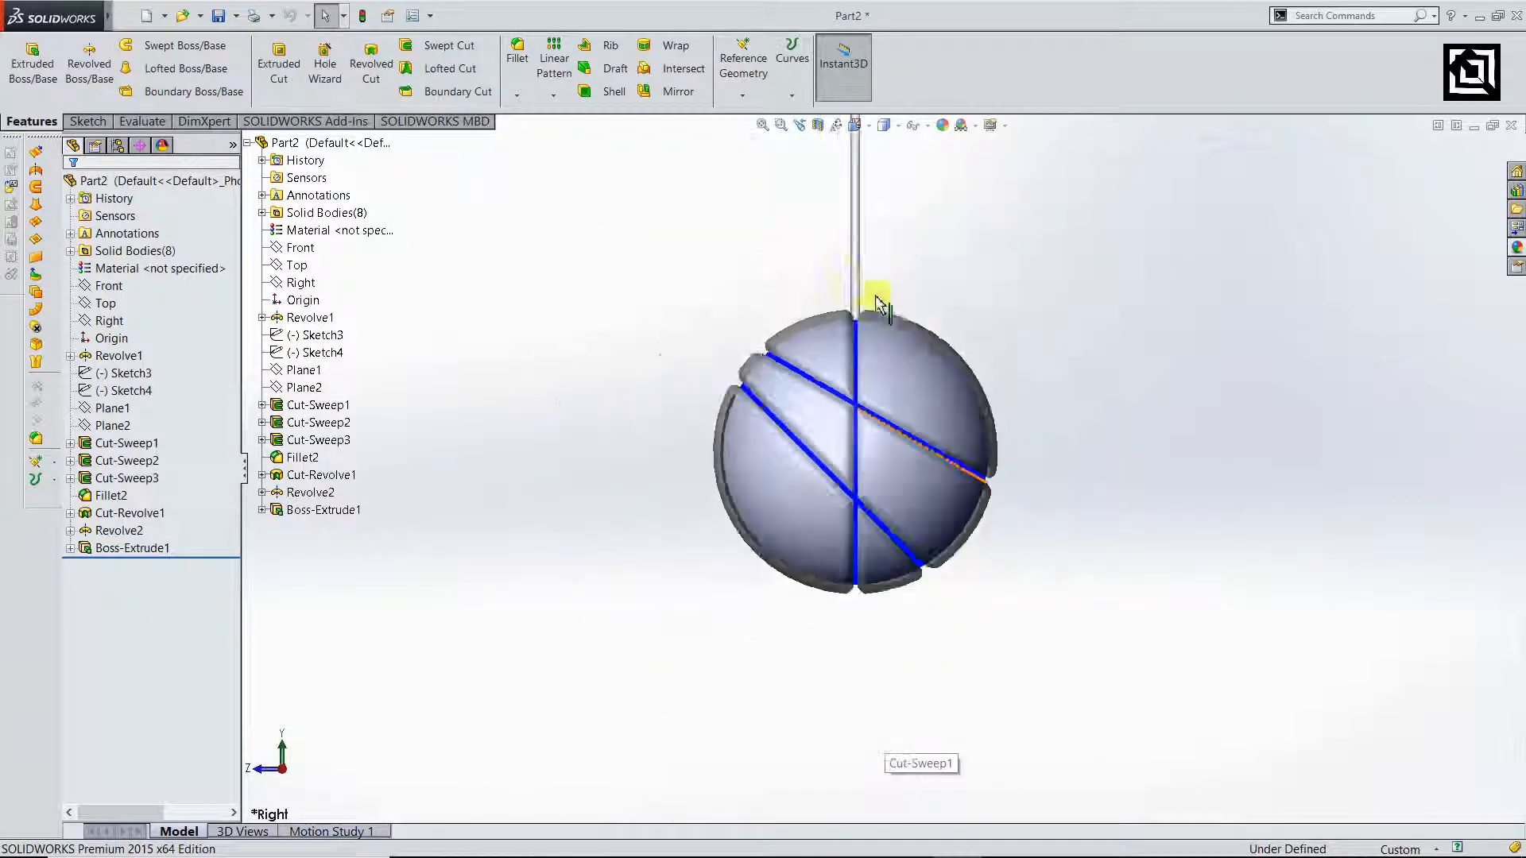
left_click(847, 264)
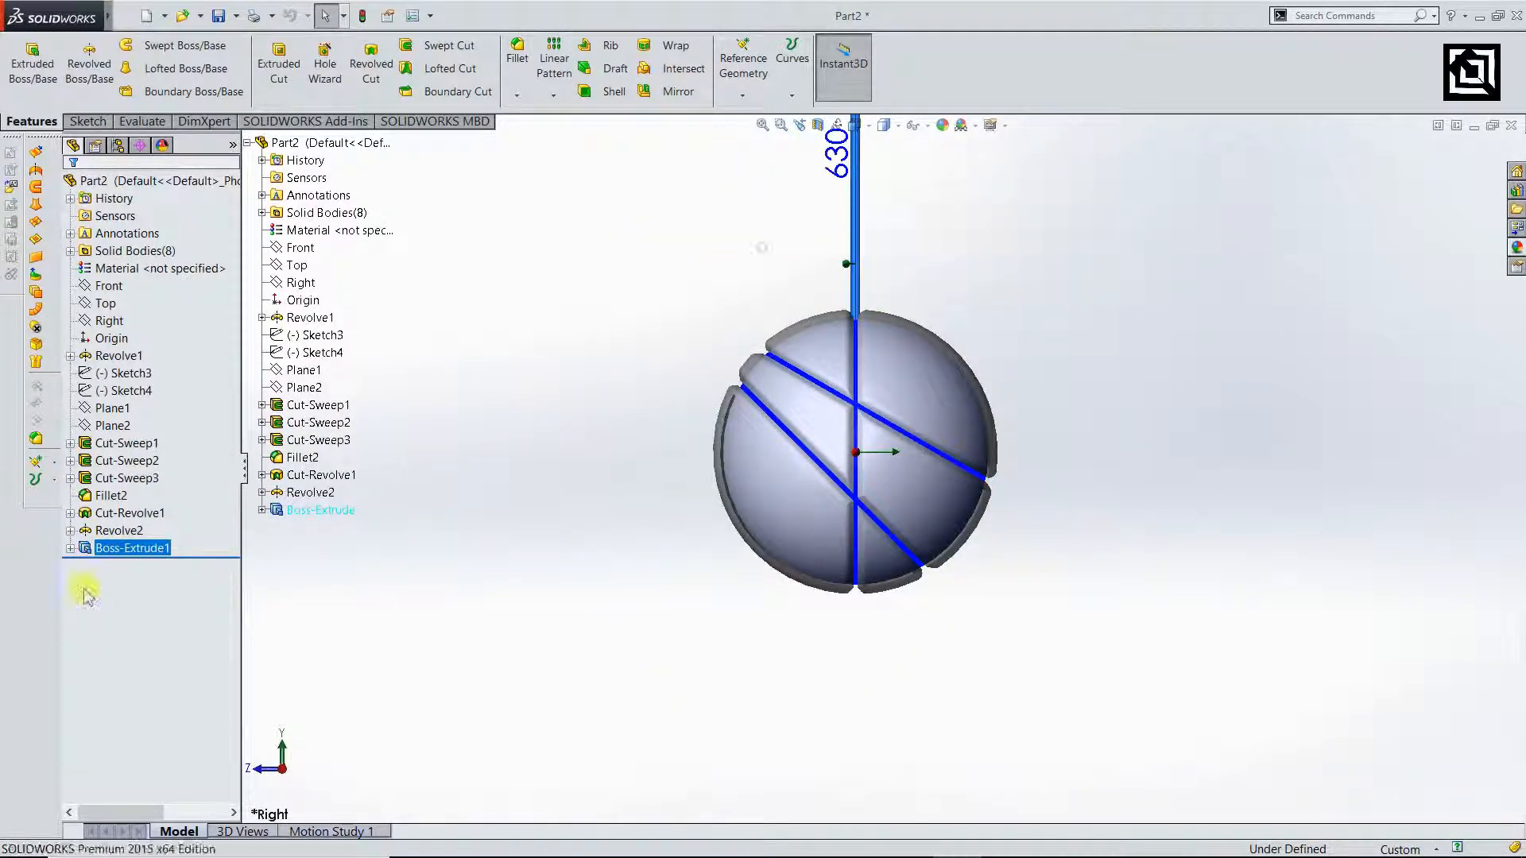
left_click(70, 548)
left_click(139, 566)
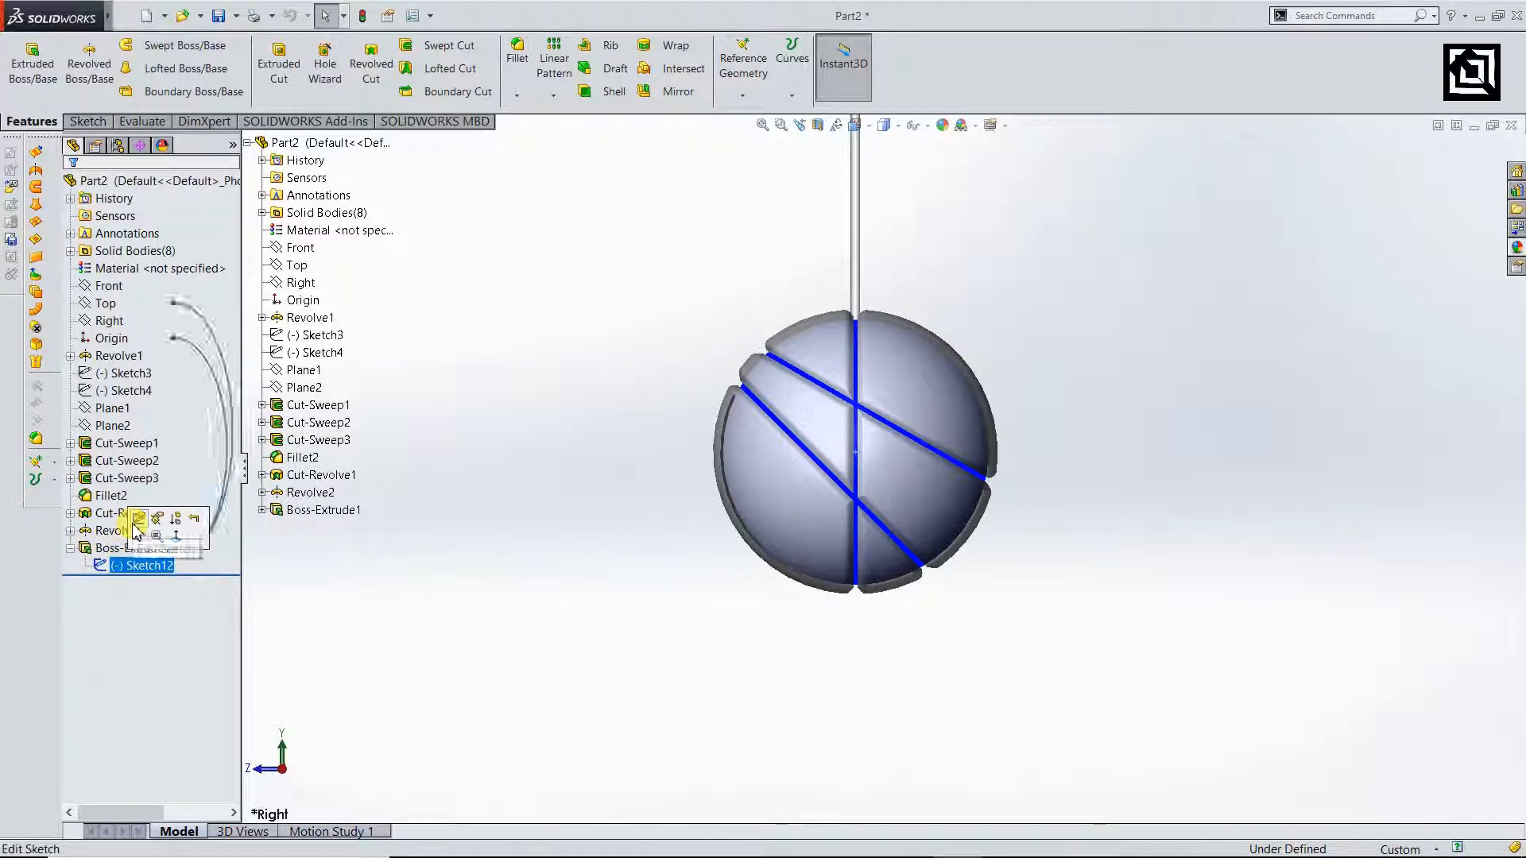
left_click(137, 525)
scroll(867, 461, "down", 8)
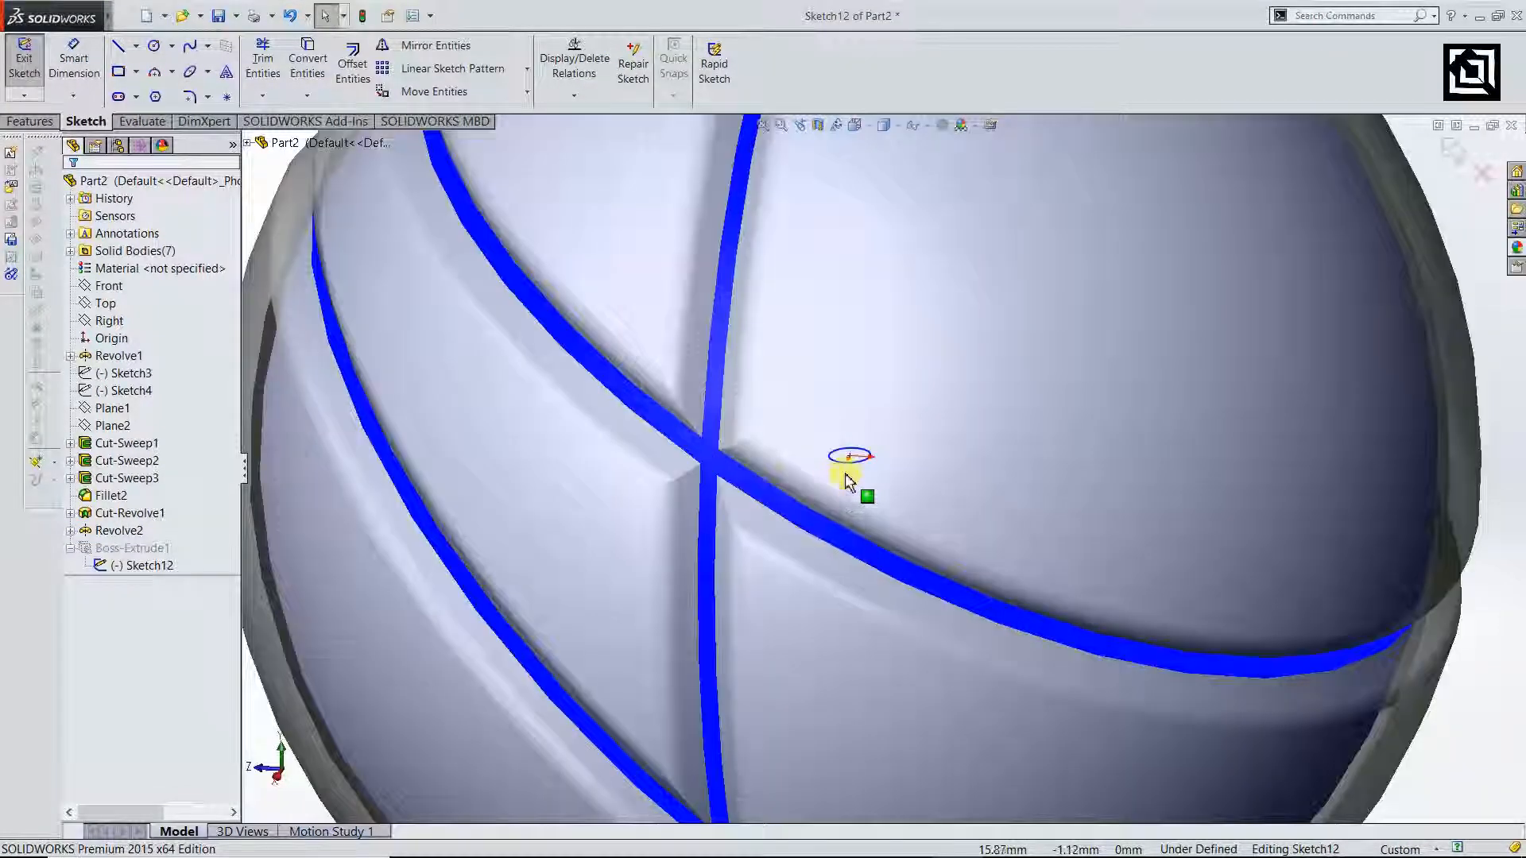
scroll(846, 475, "down", 3)
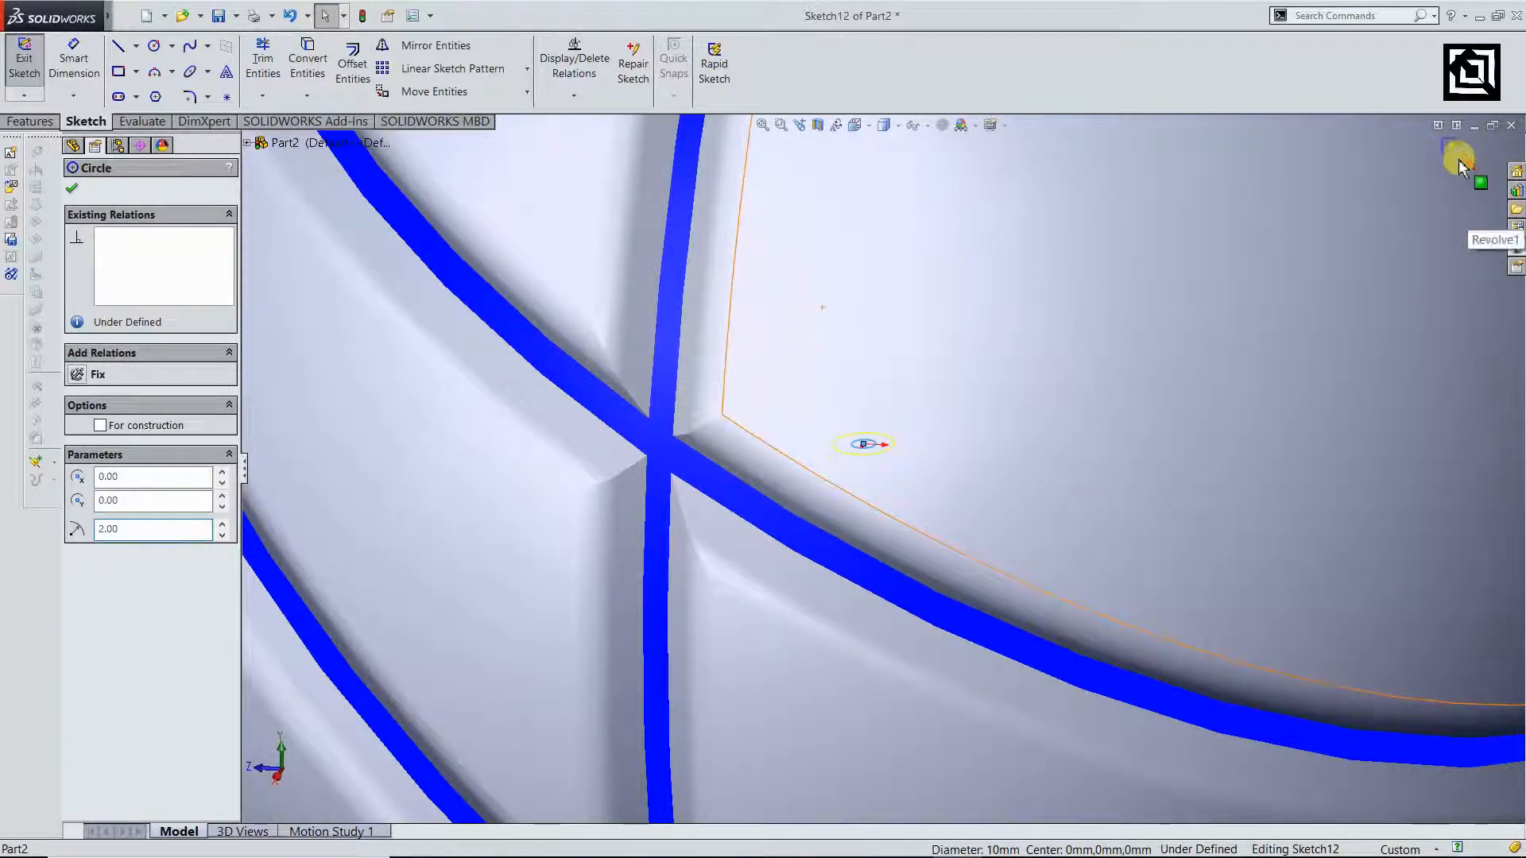
left_click(1463, 168)
key("f")
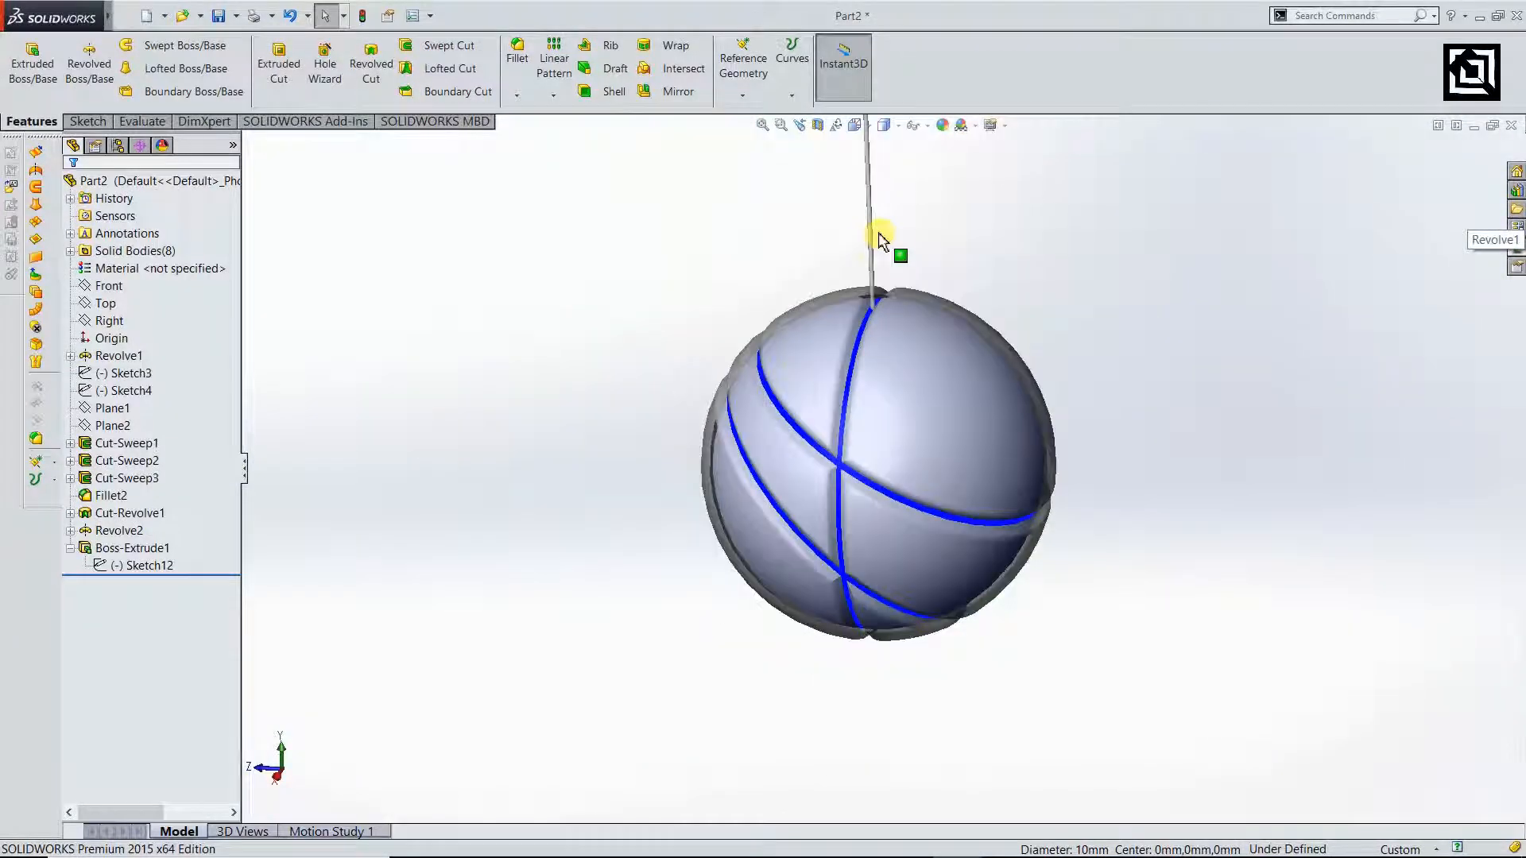
- Apply a black colour appearance to the extruded rod feature
left_click(872, 247)
left_click(1008, 173)
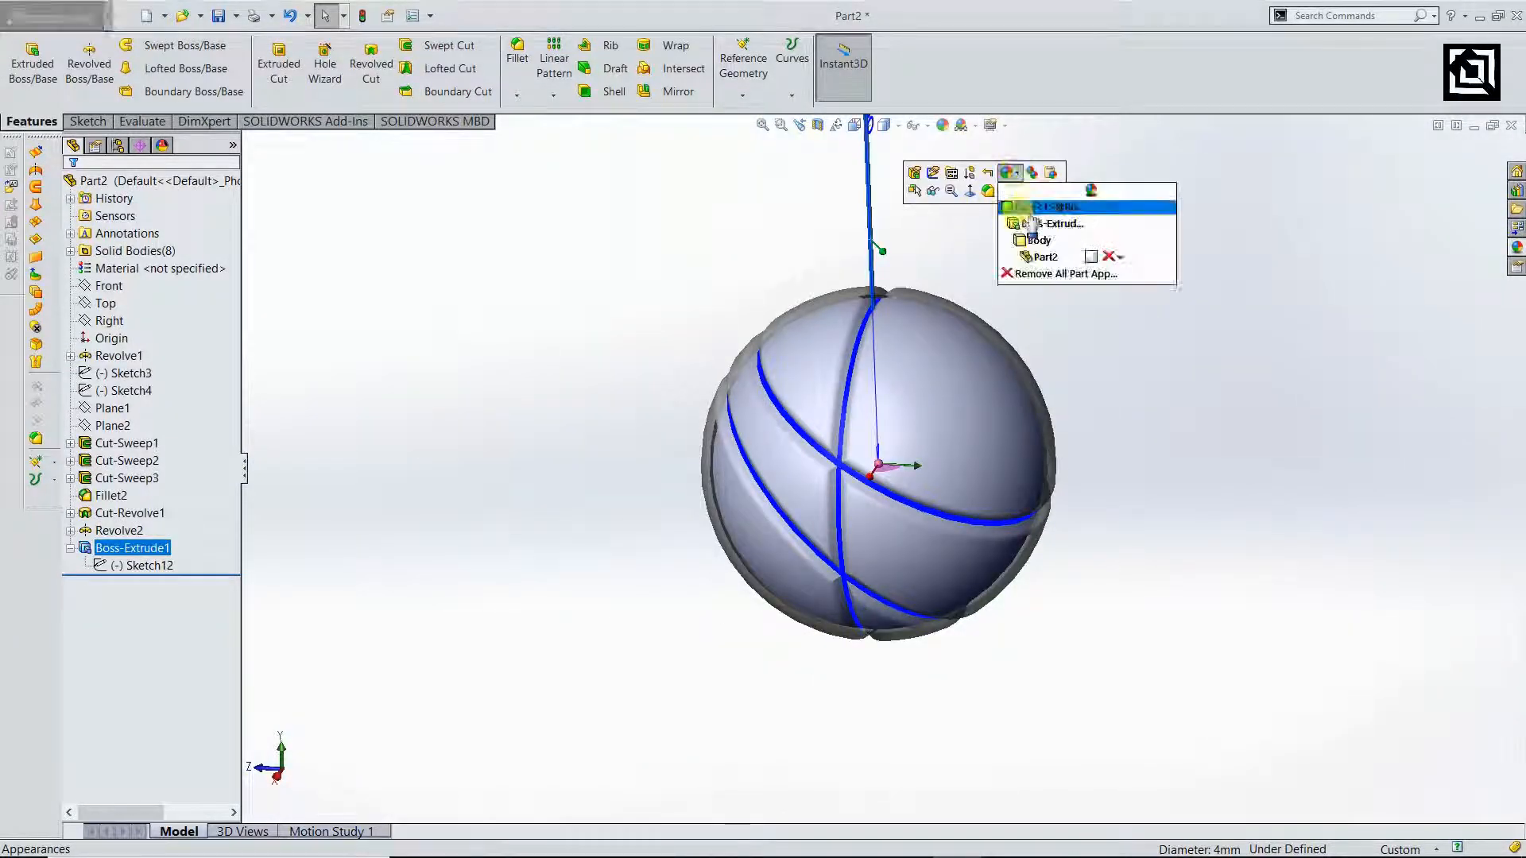
left_click(1039, 224)
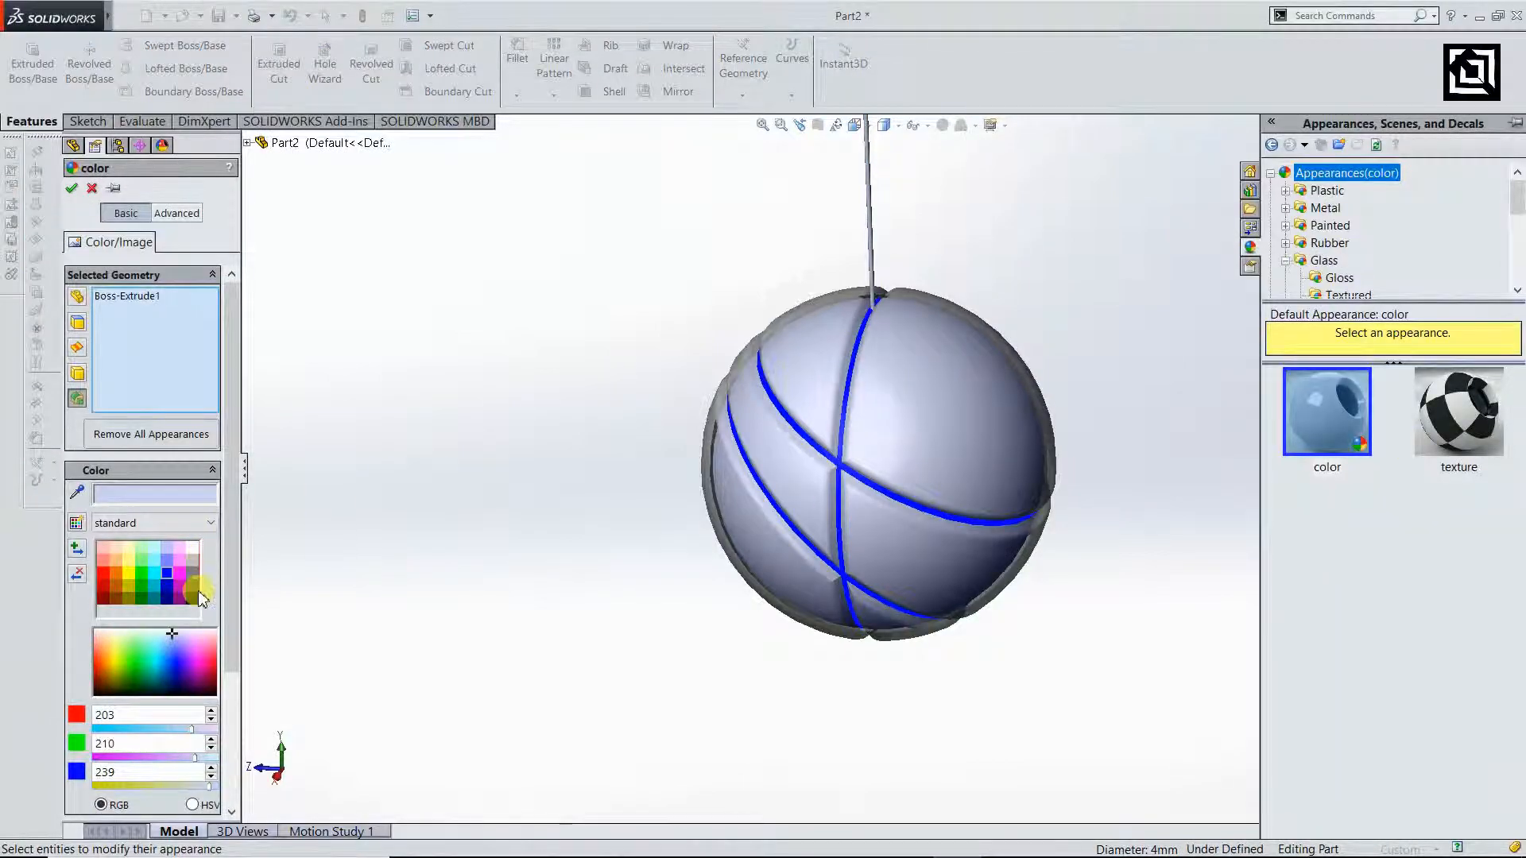
left_click(193, 597)
left_click(1460, 154)
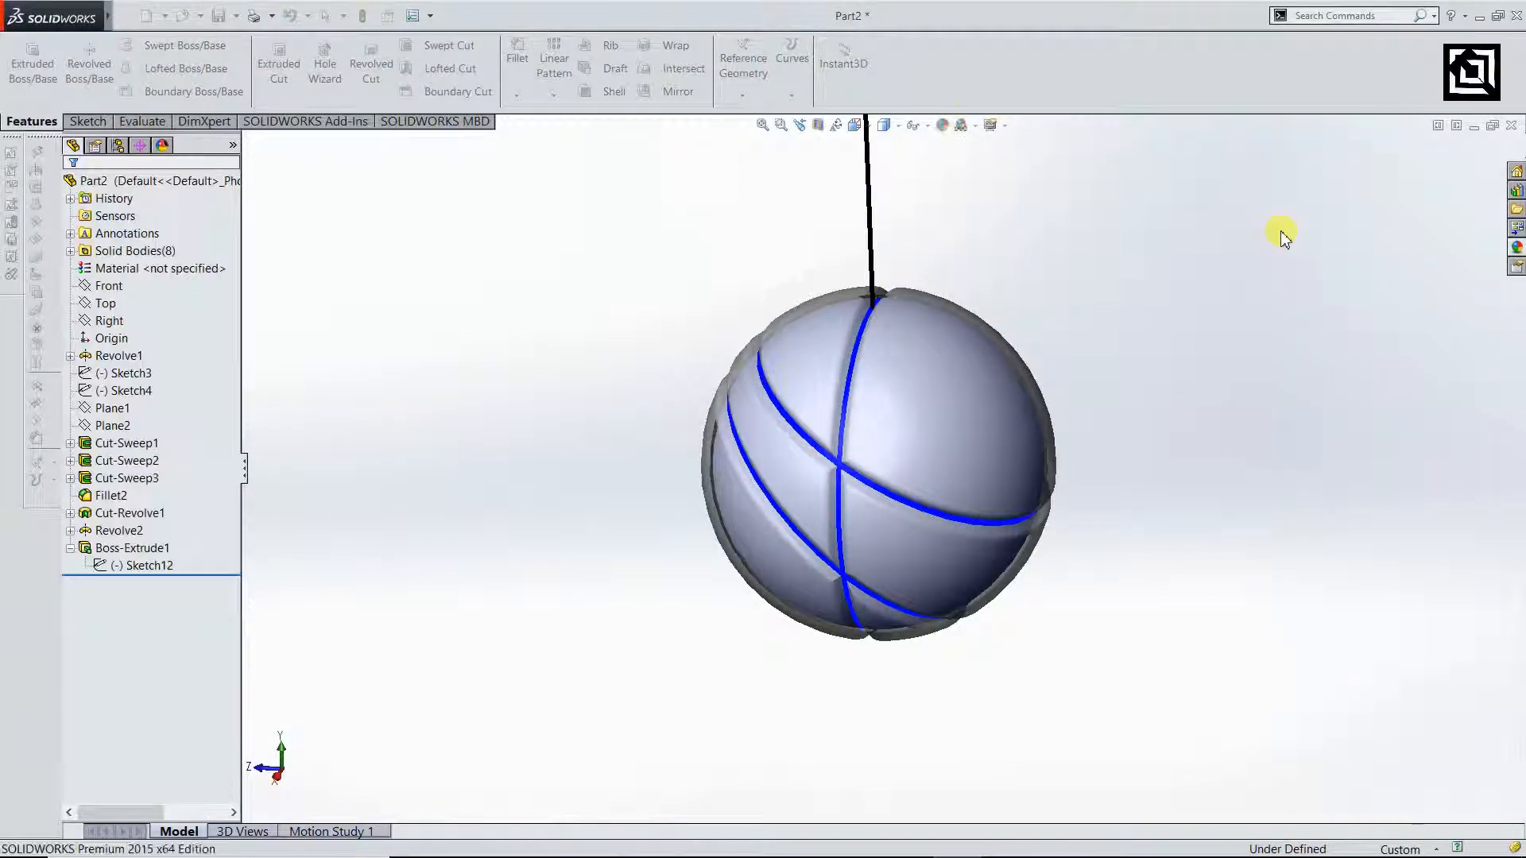
- View the sphere and its rod from the Right orientation
left_click(854, 125)
left_click(769, 518)
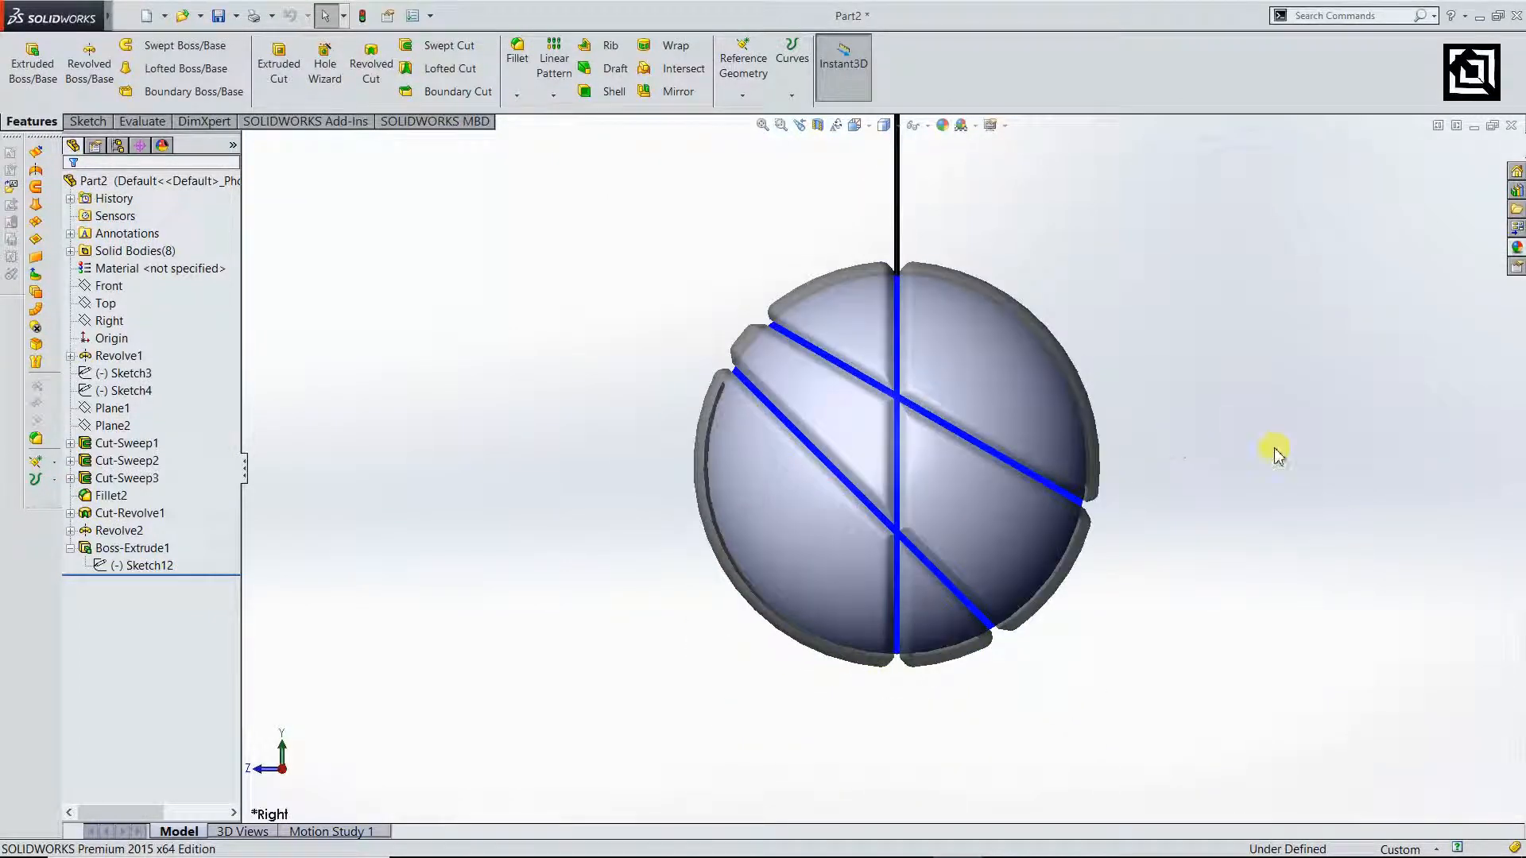
scroll(1182, 444, "down", 2)
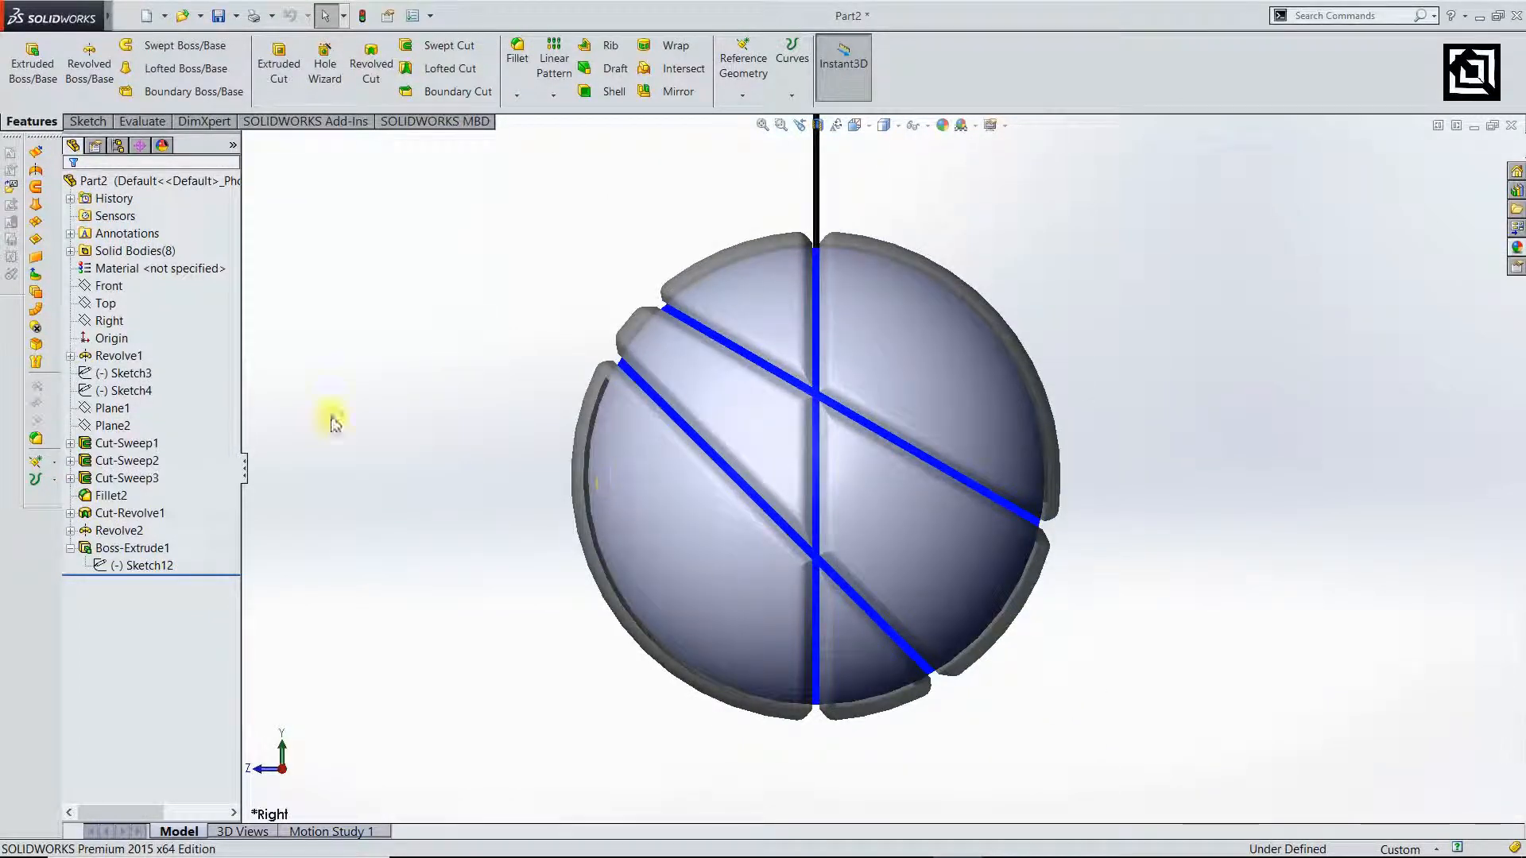